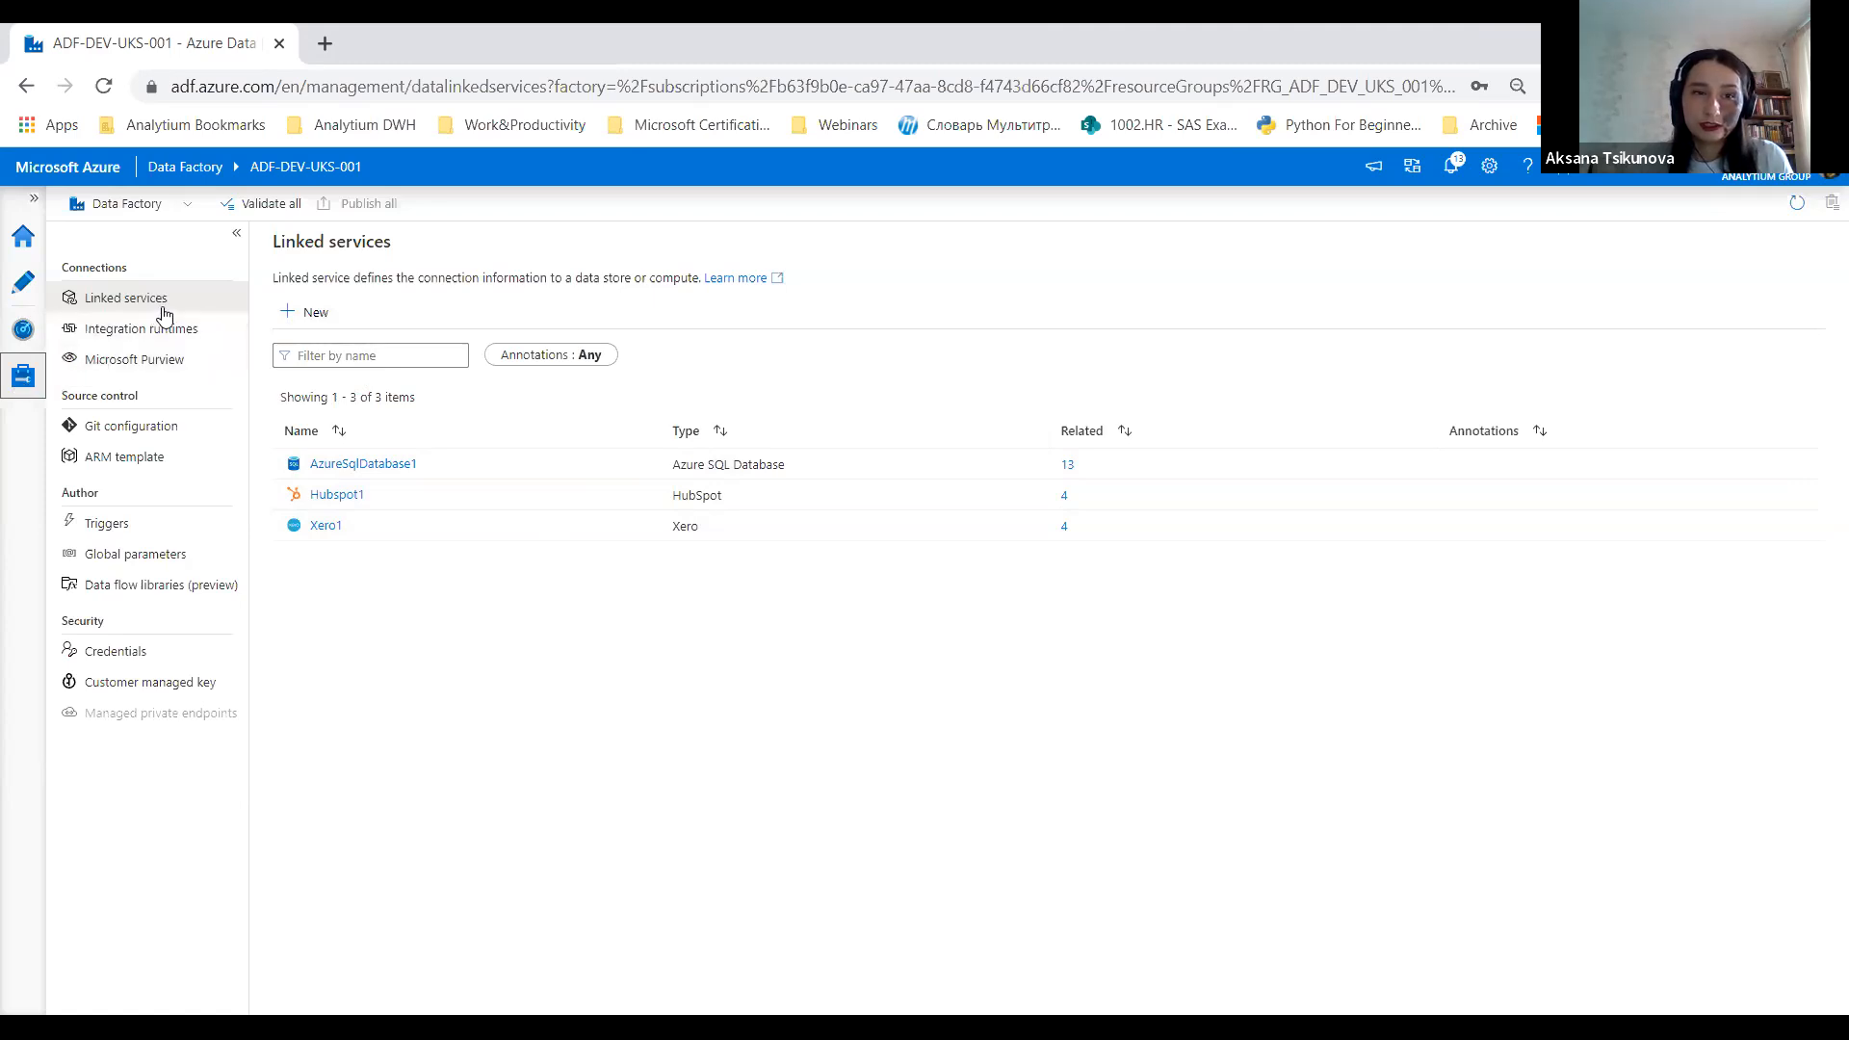
Step: Start a new linked service using the Xero data store connector
left_click(310, 320)
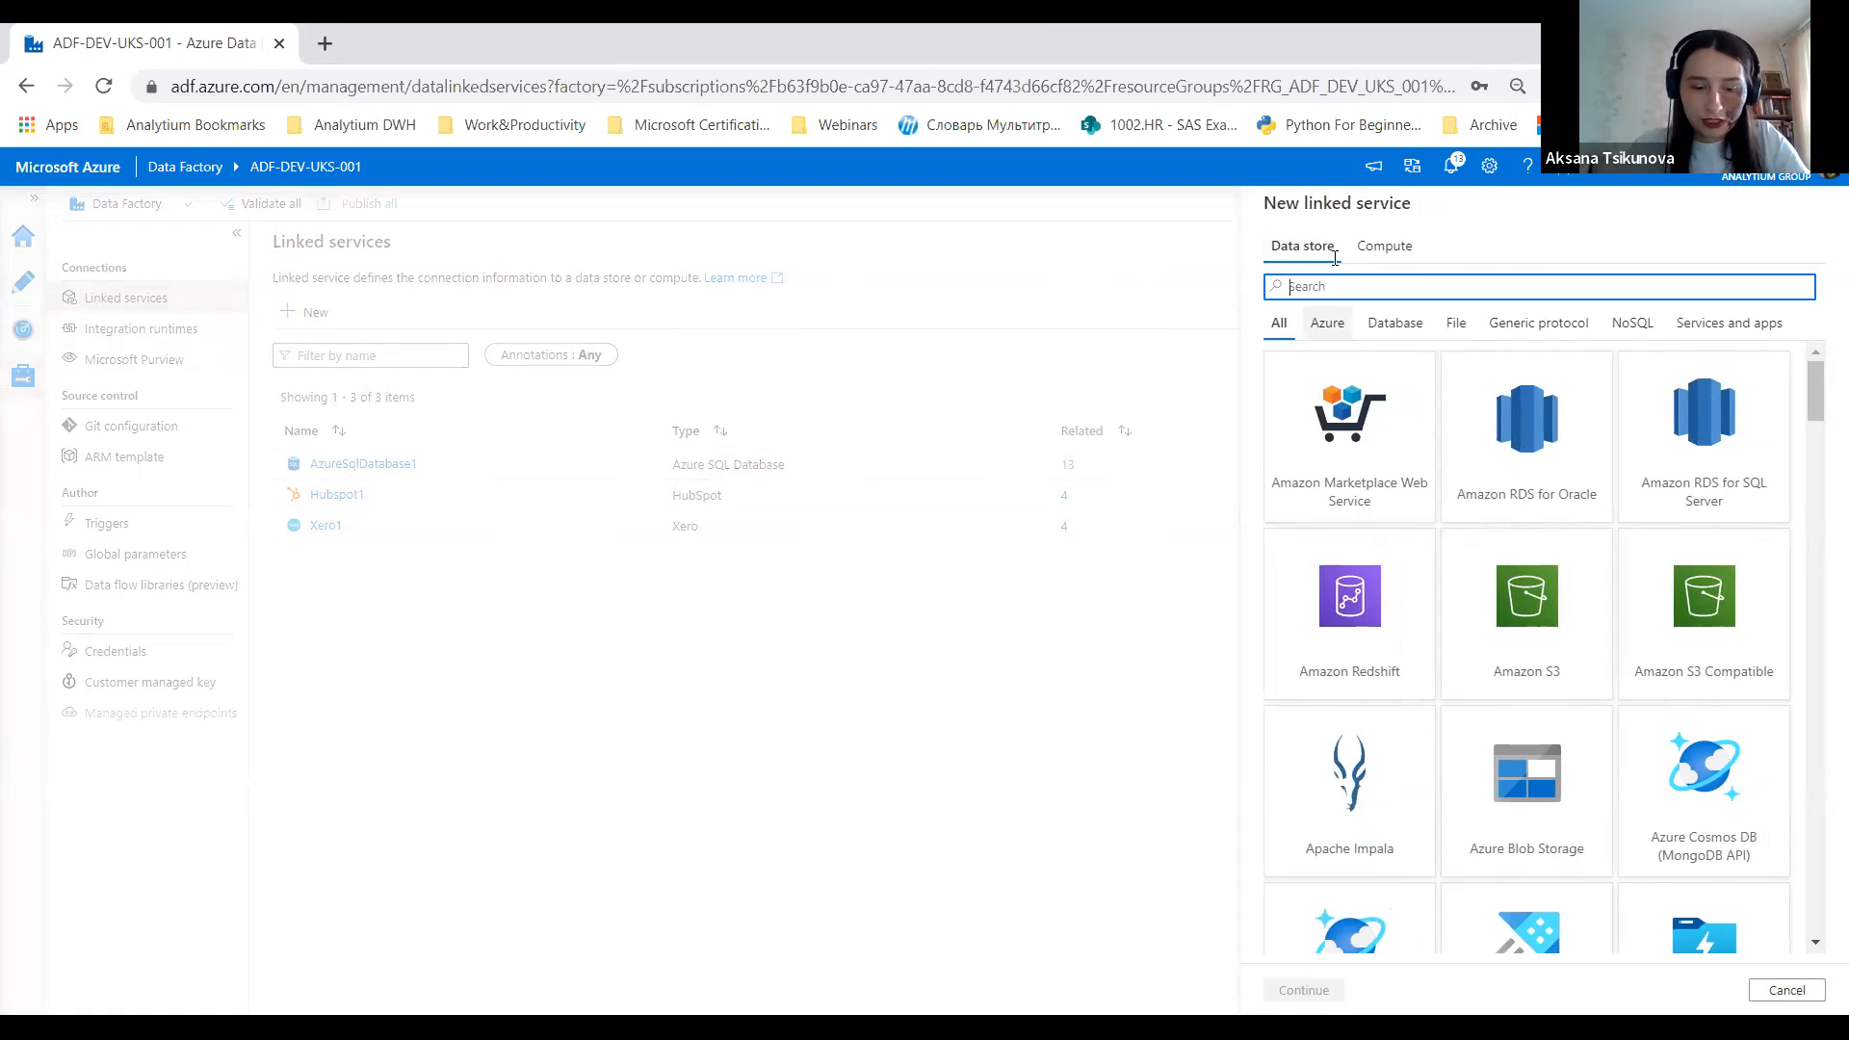
type("xero")
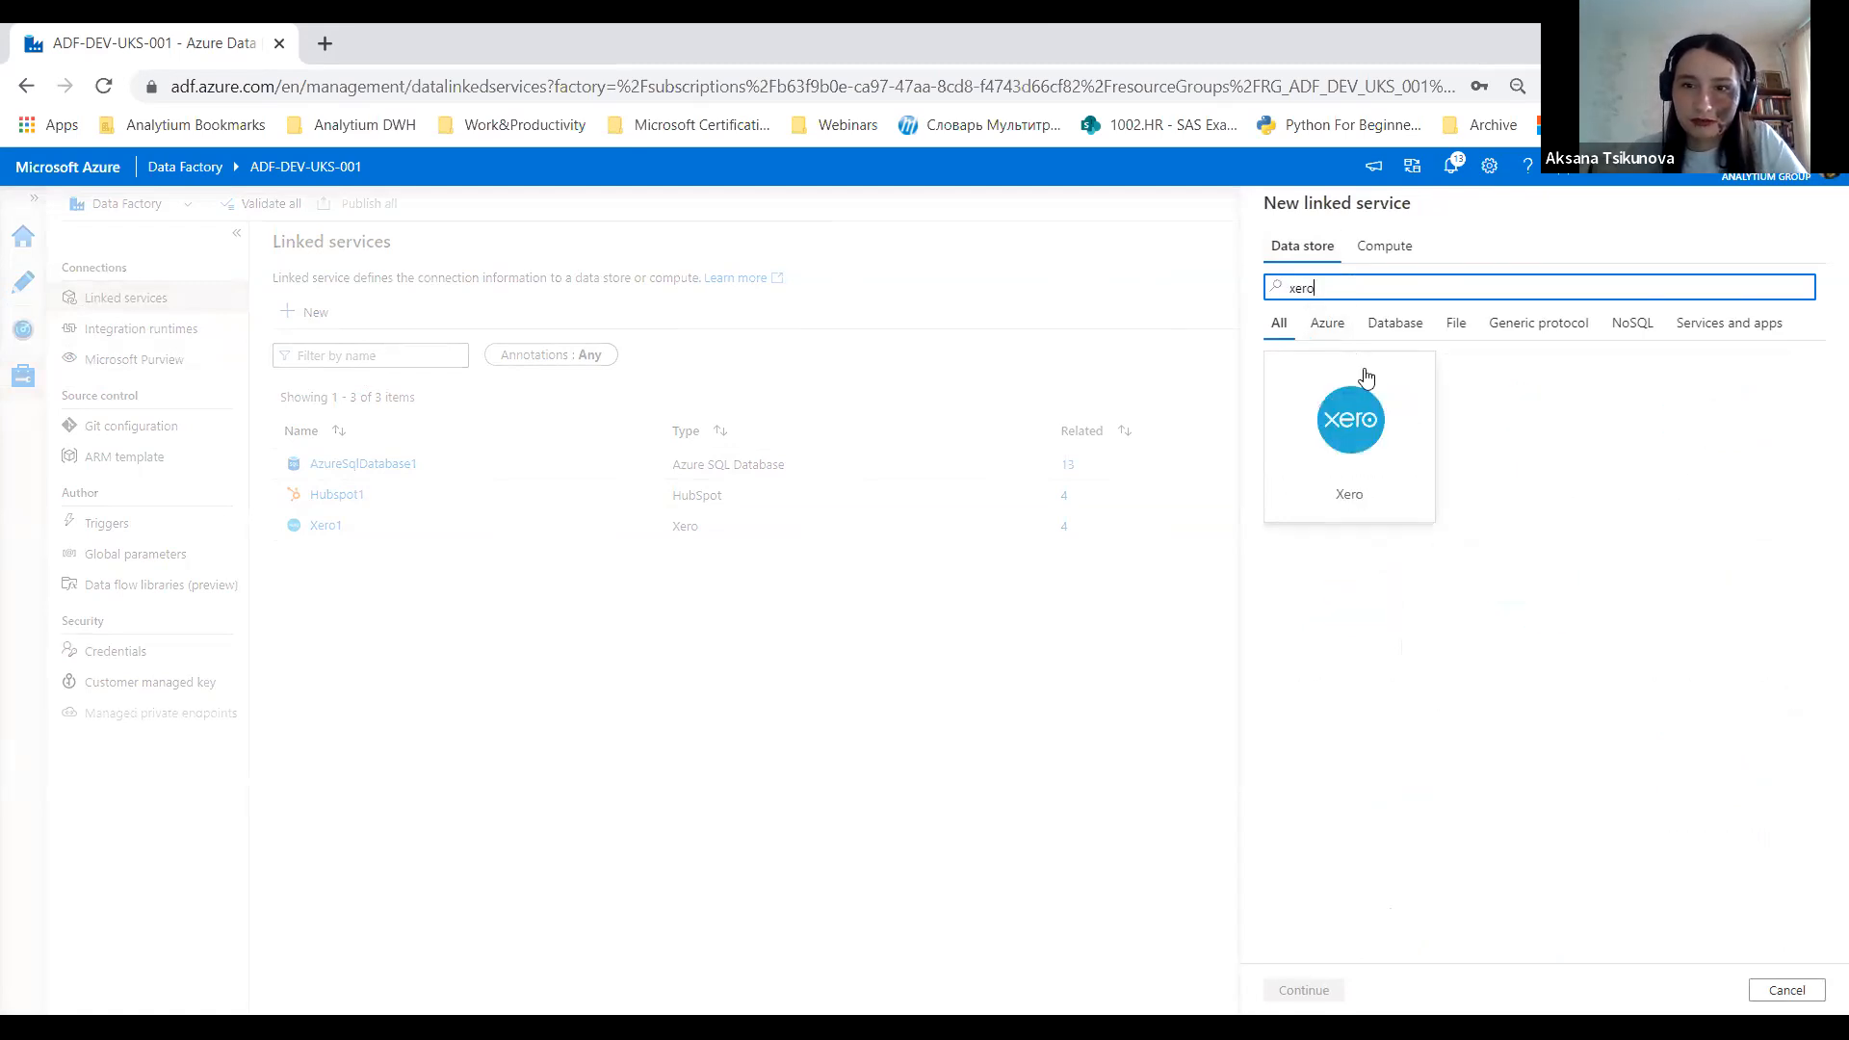
left_click(1387, 428)
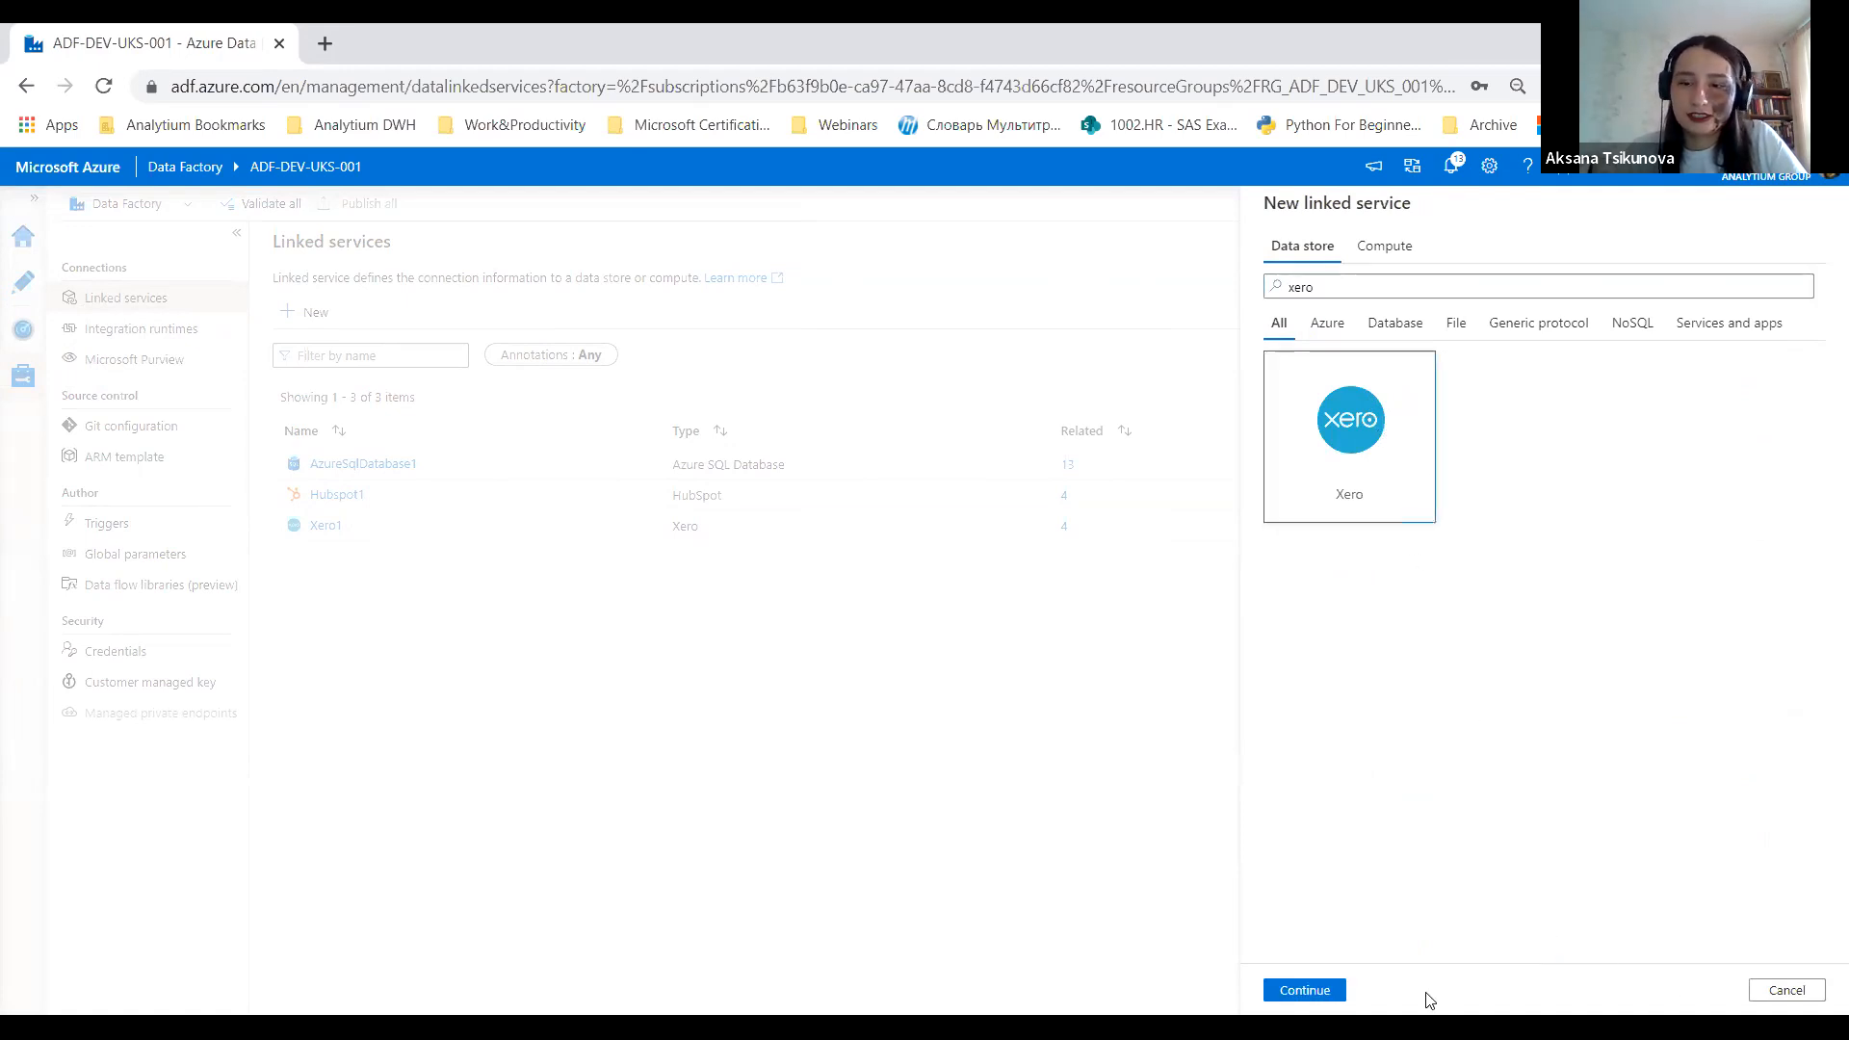
left_click(1305, 990)
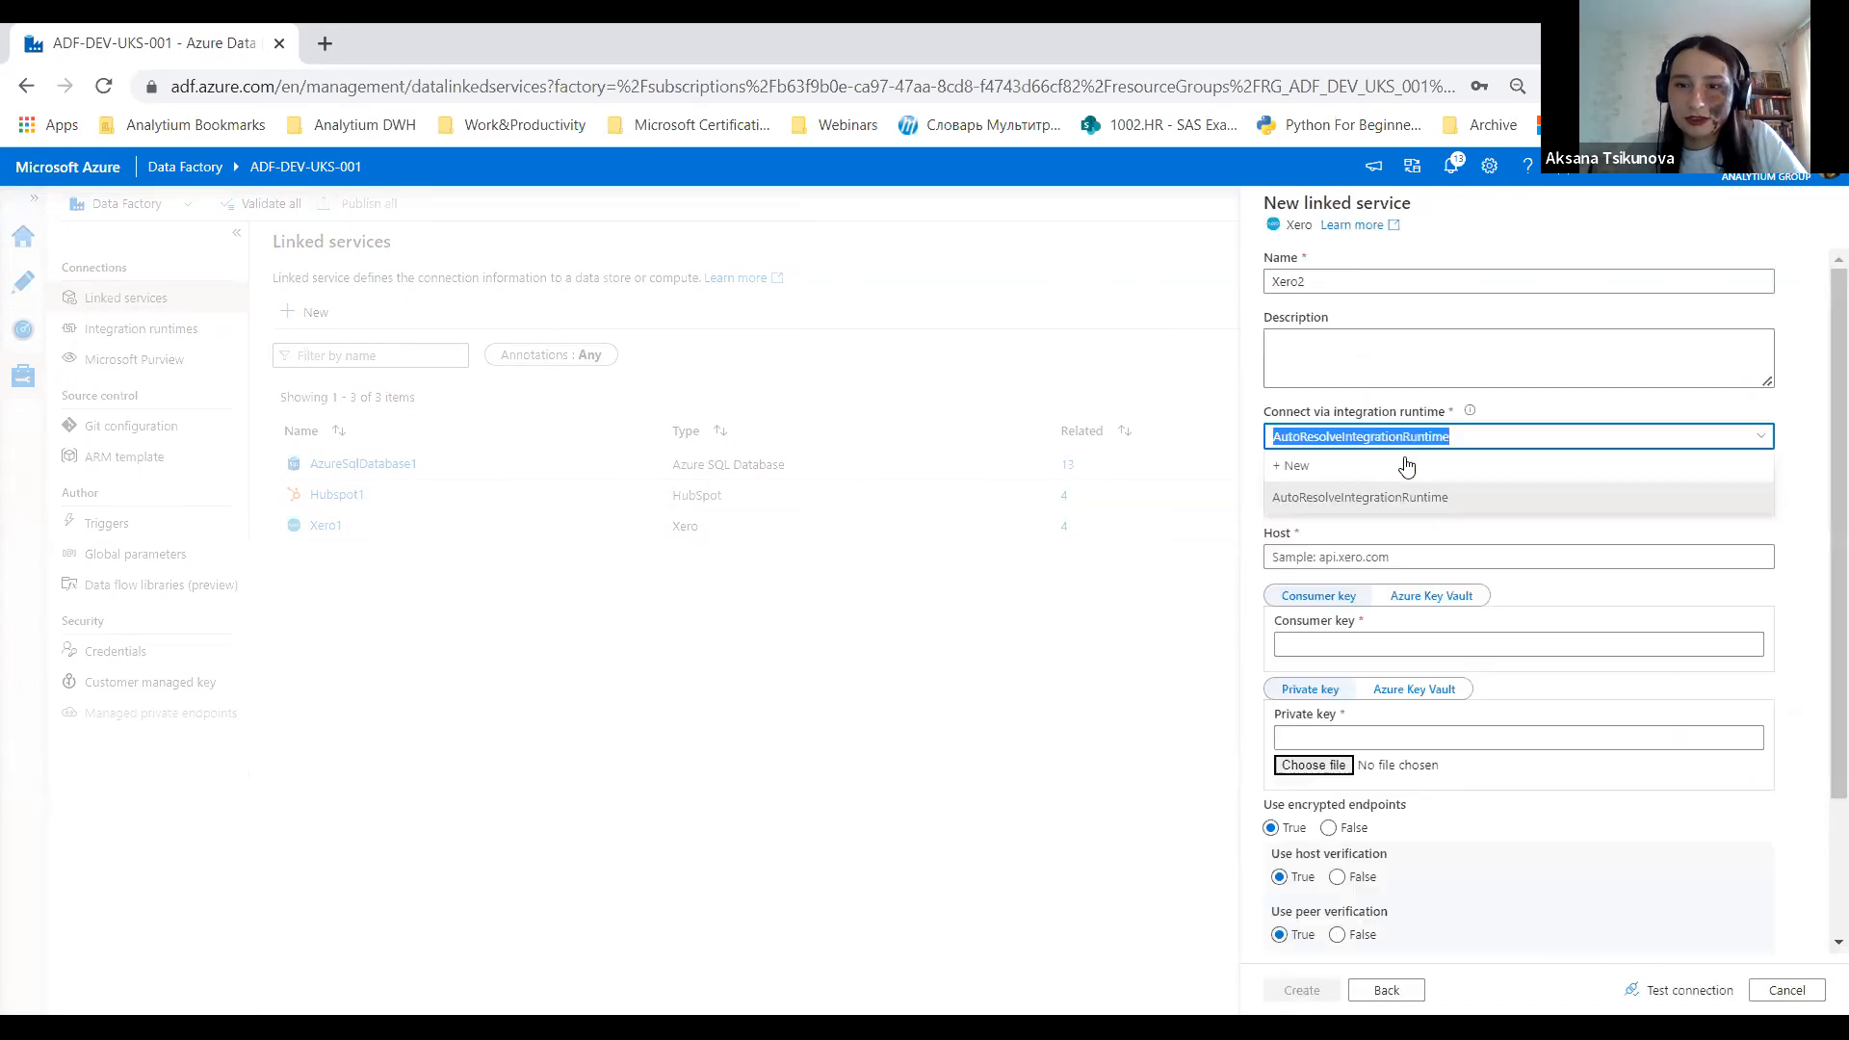
Step: Name the new linked service Xero
left_click(1291, 282)
double_click(1292, 282)
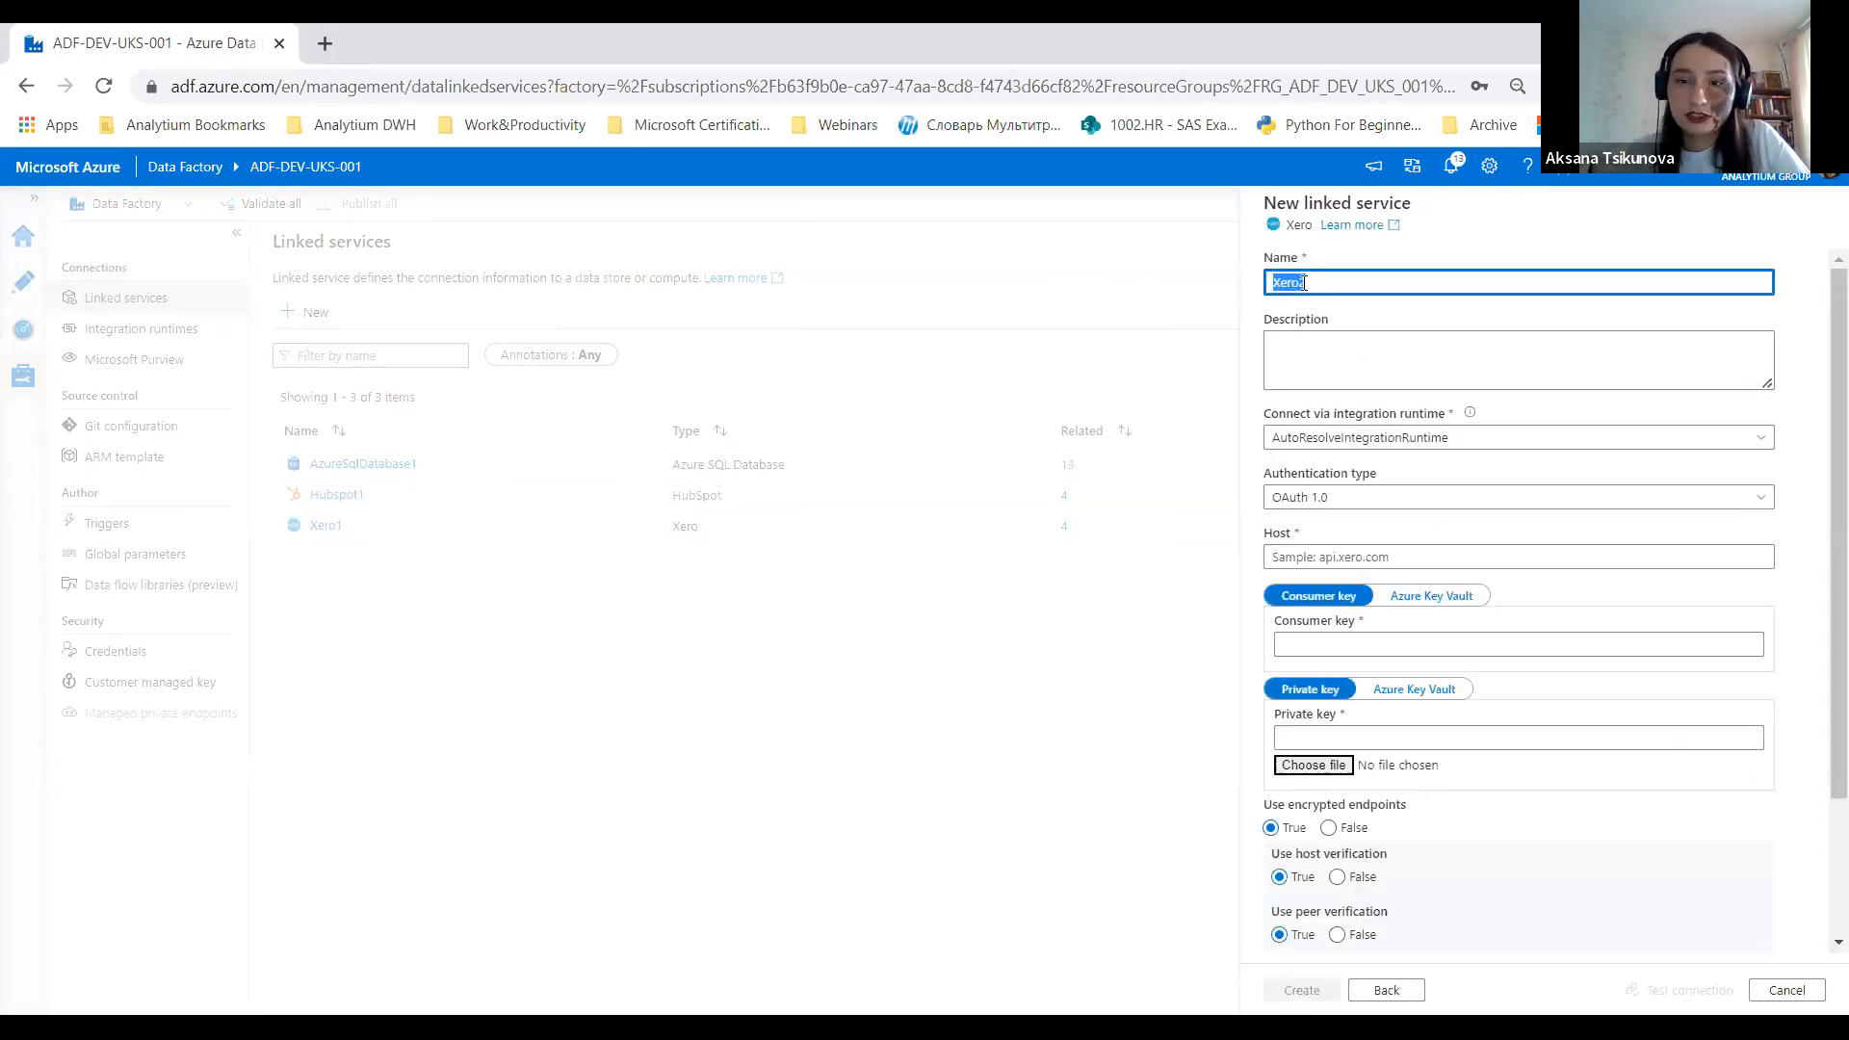
left_click(1303, 282)
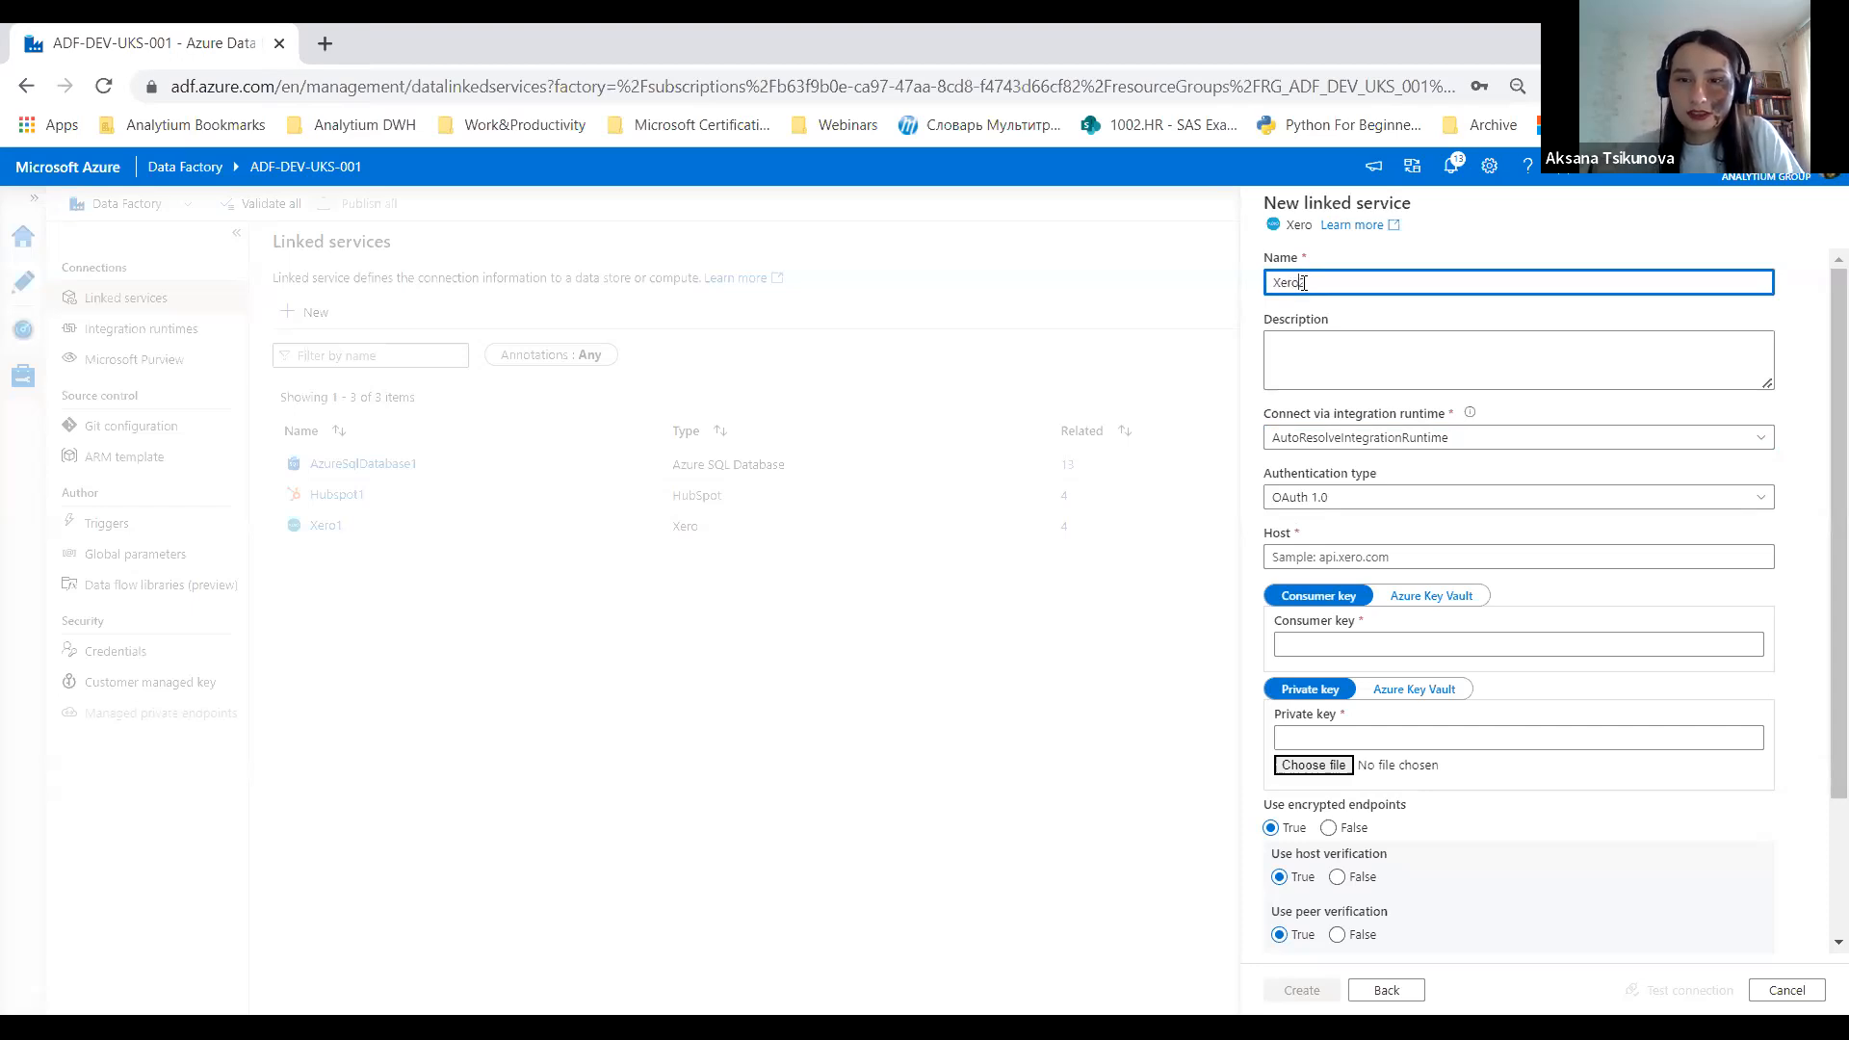
key("BackSpace")
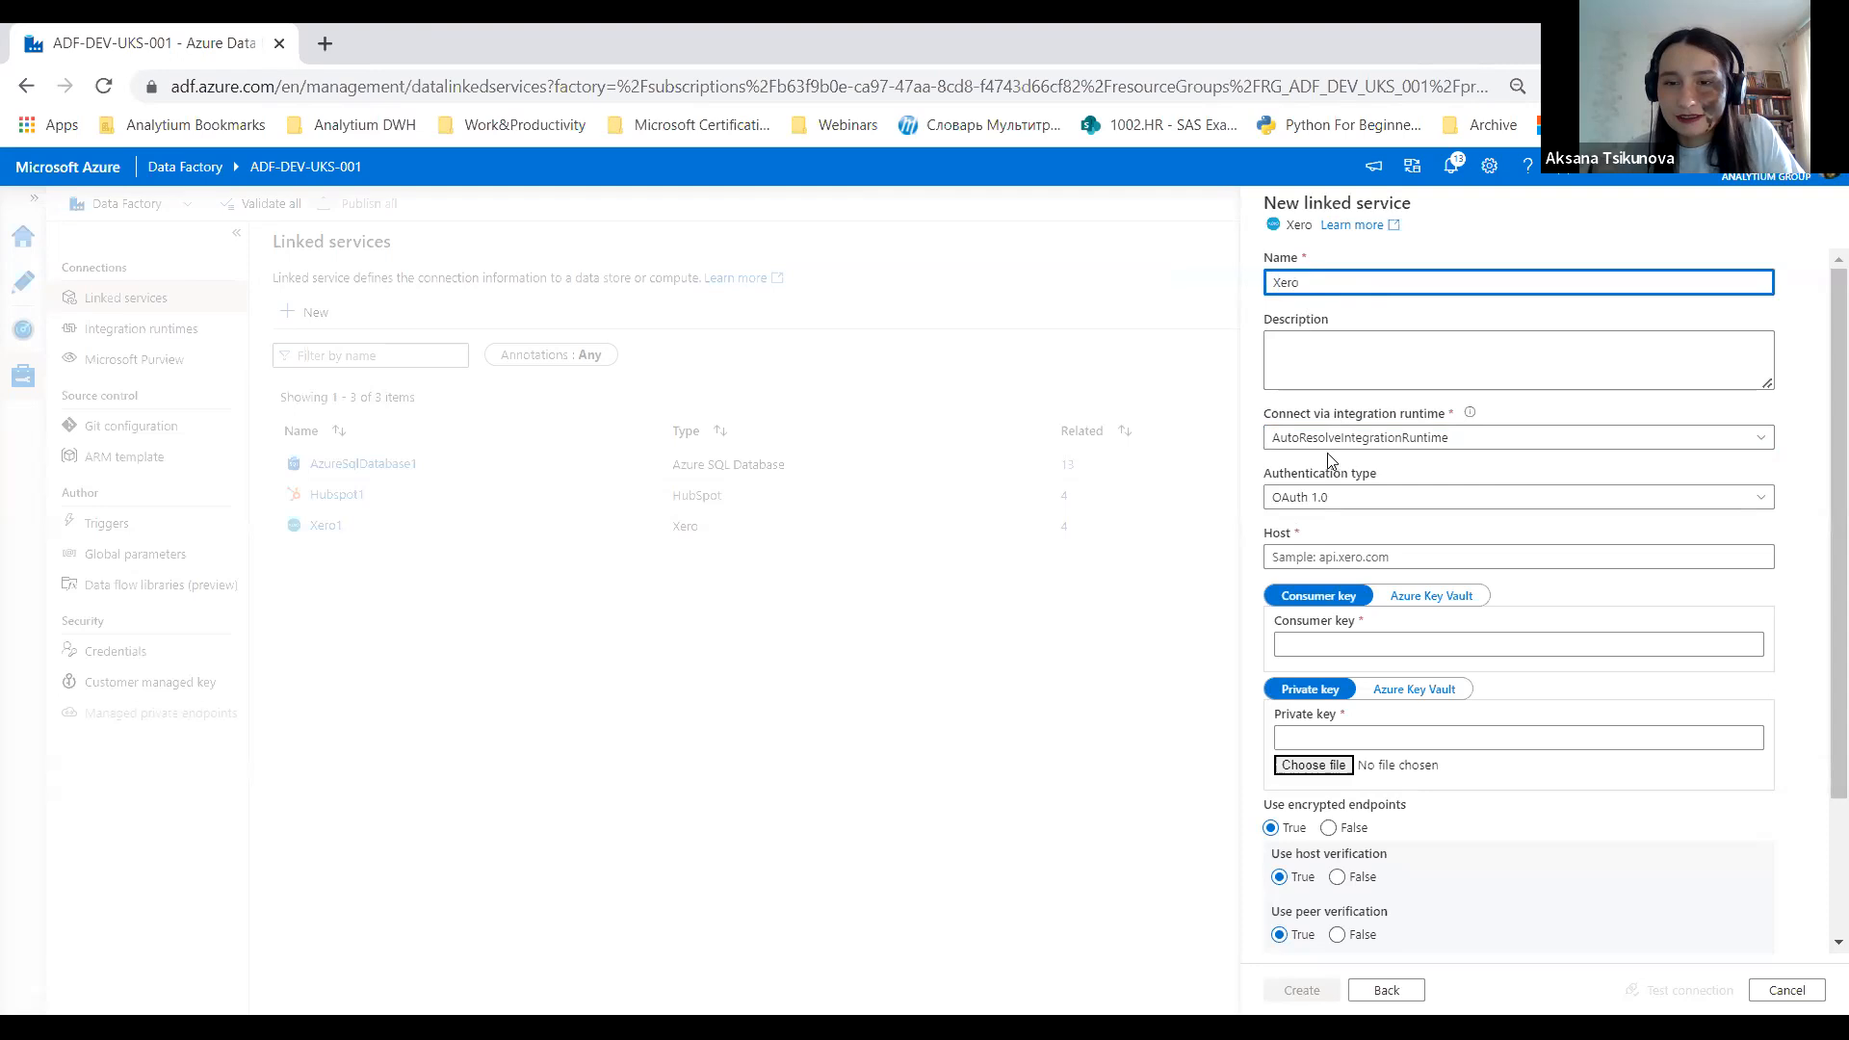
Step: Connect the linked service via AutoResolveIntegrationRuntime and set its authentication type to OAuth 2.0
left_click(1365, 440)
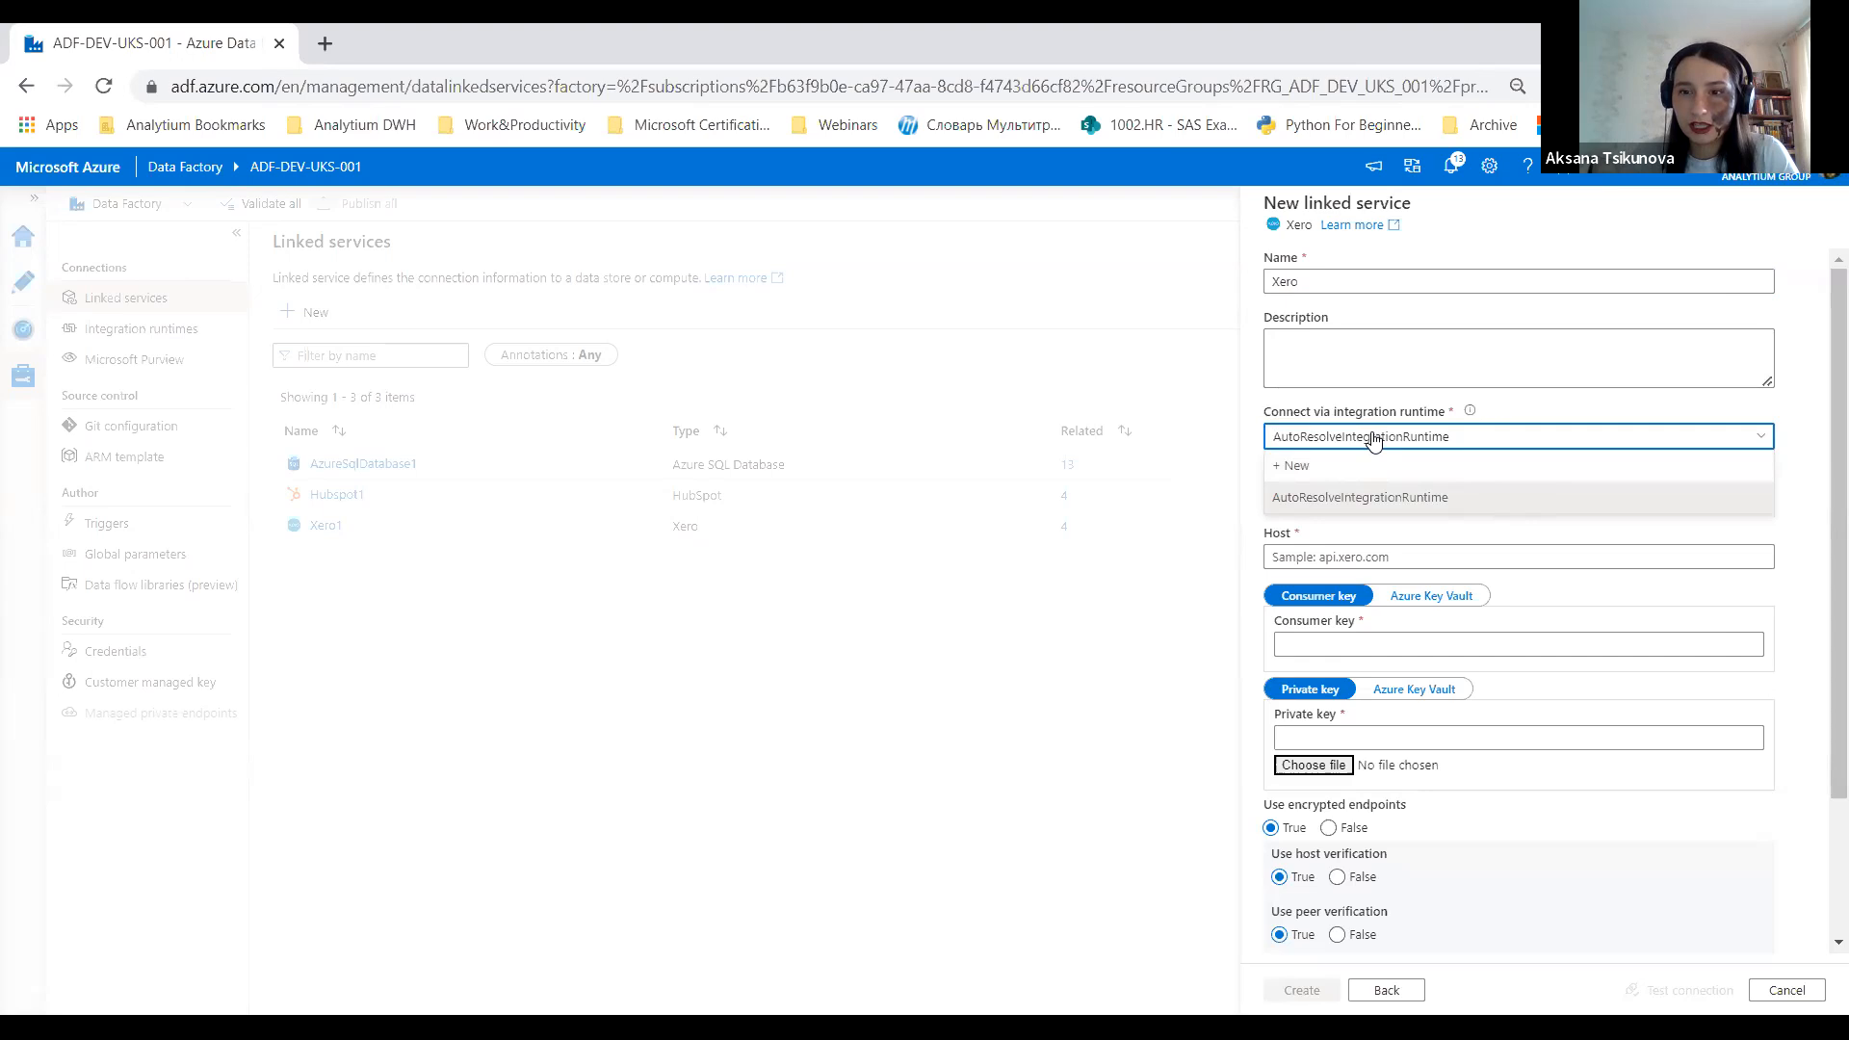
left_click(1369, 497)
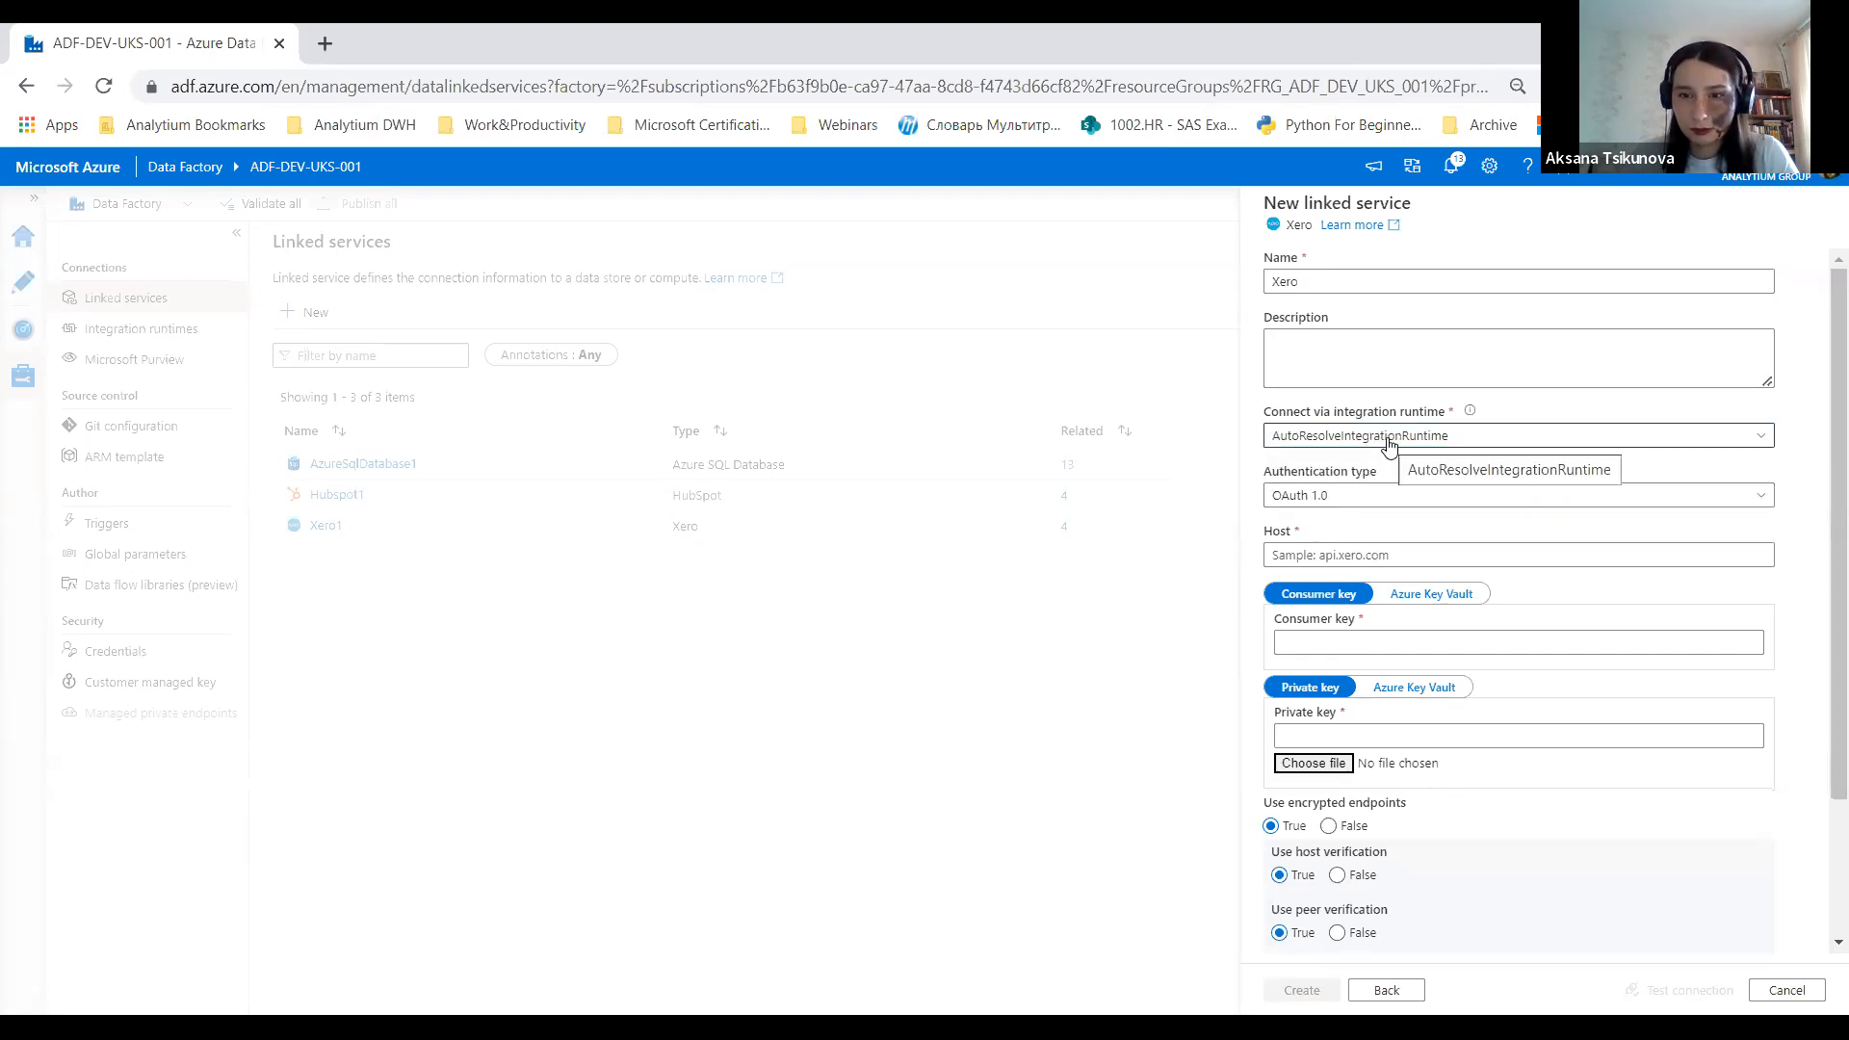
left_click(1357, 504)
left_click(1356, 557)
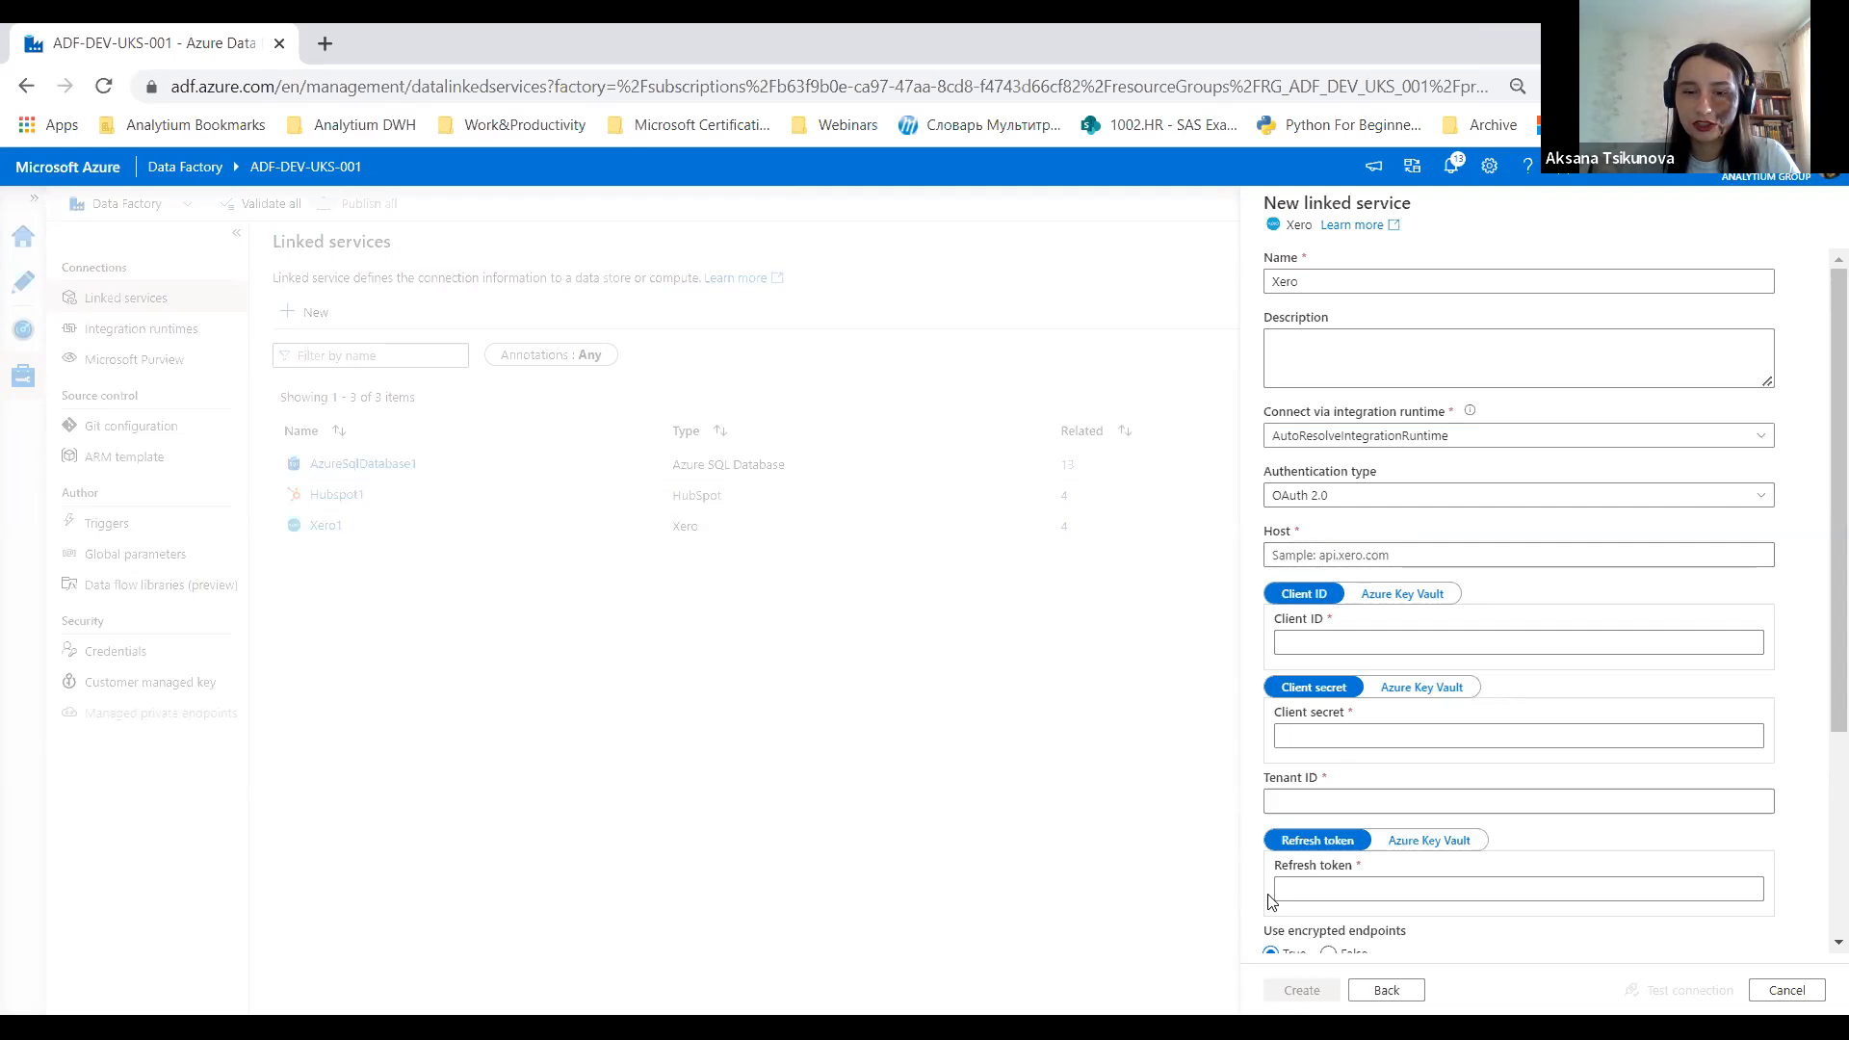
Step: Set the Xero linked service's host to api.xero.com
left_click(1343, 574)
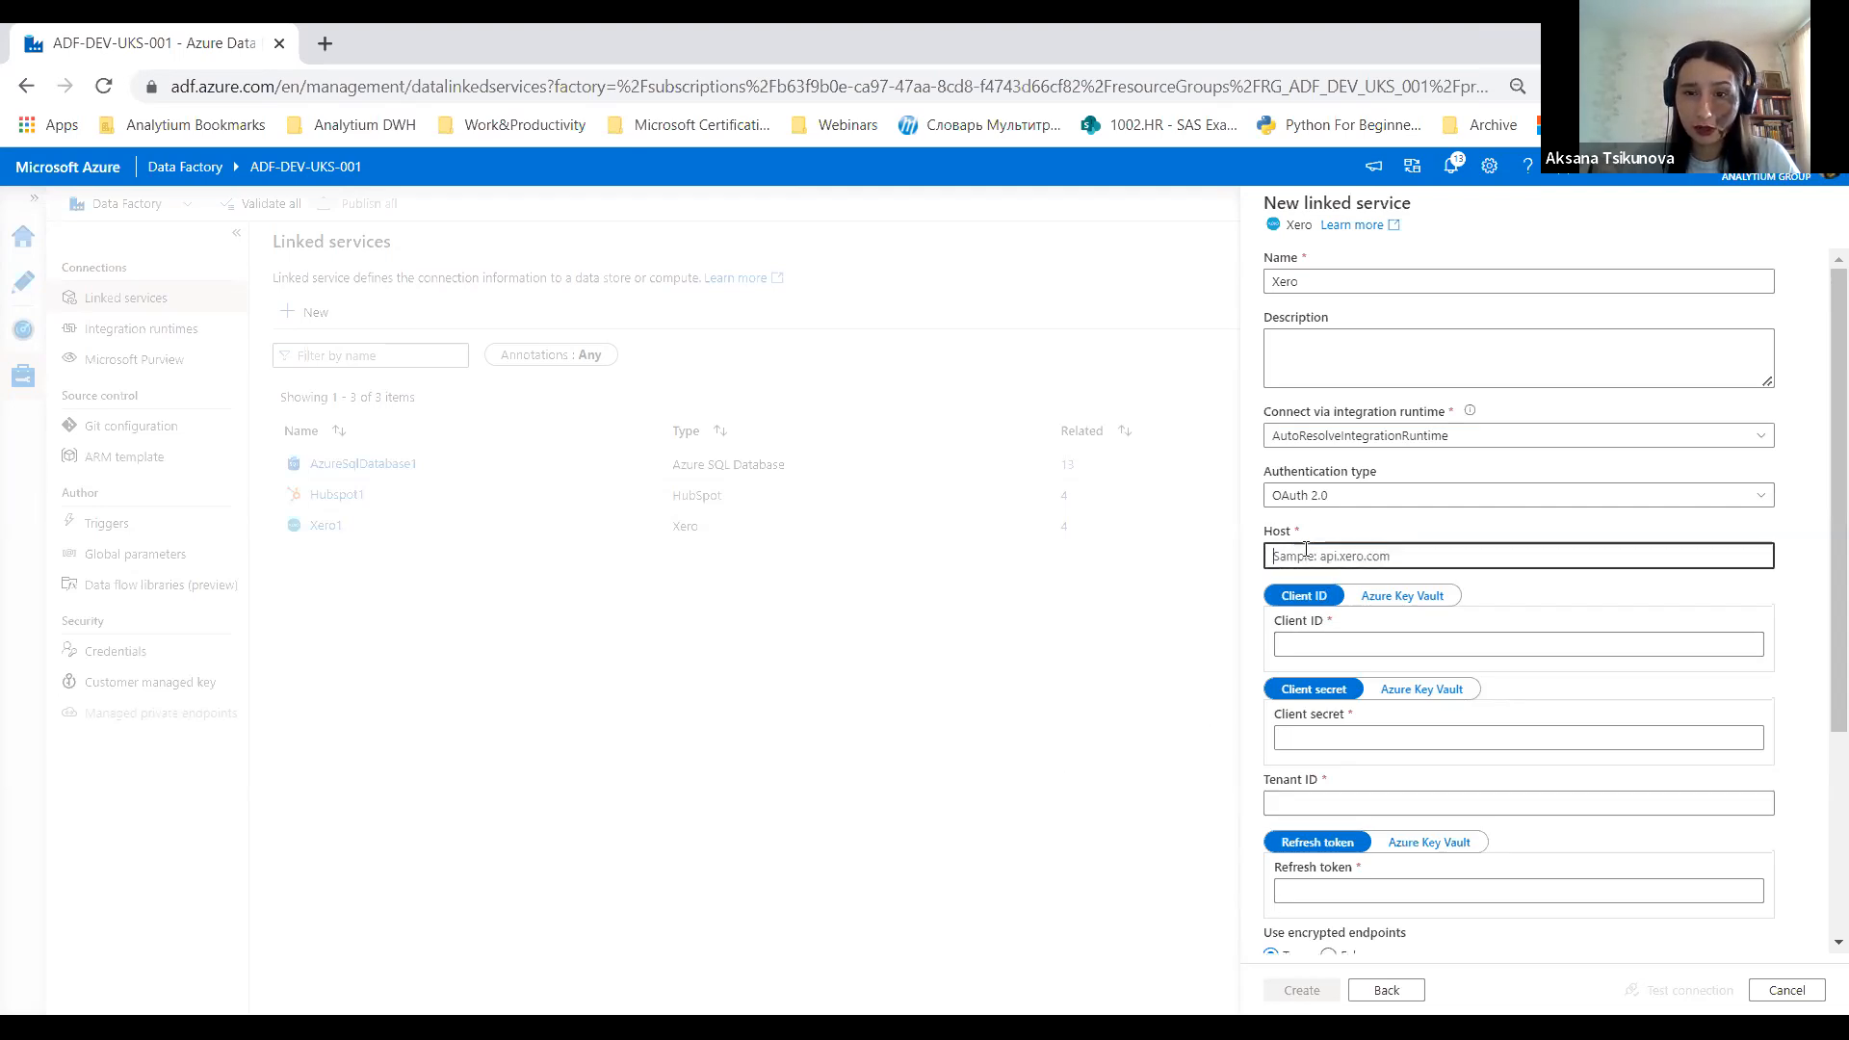
type("api")
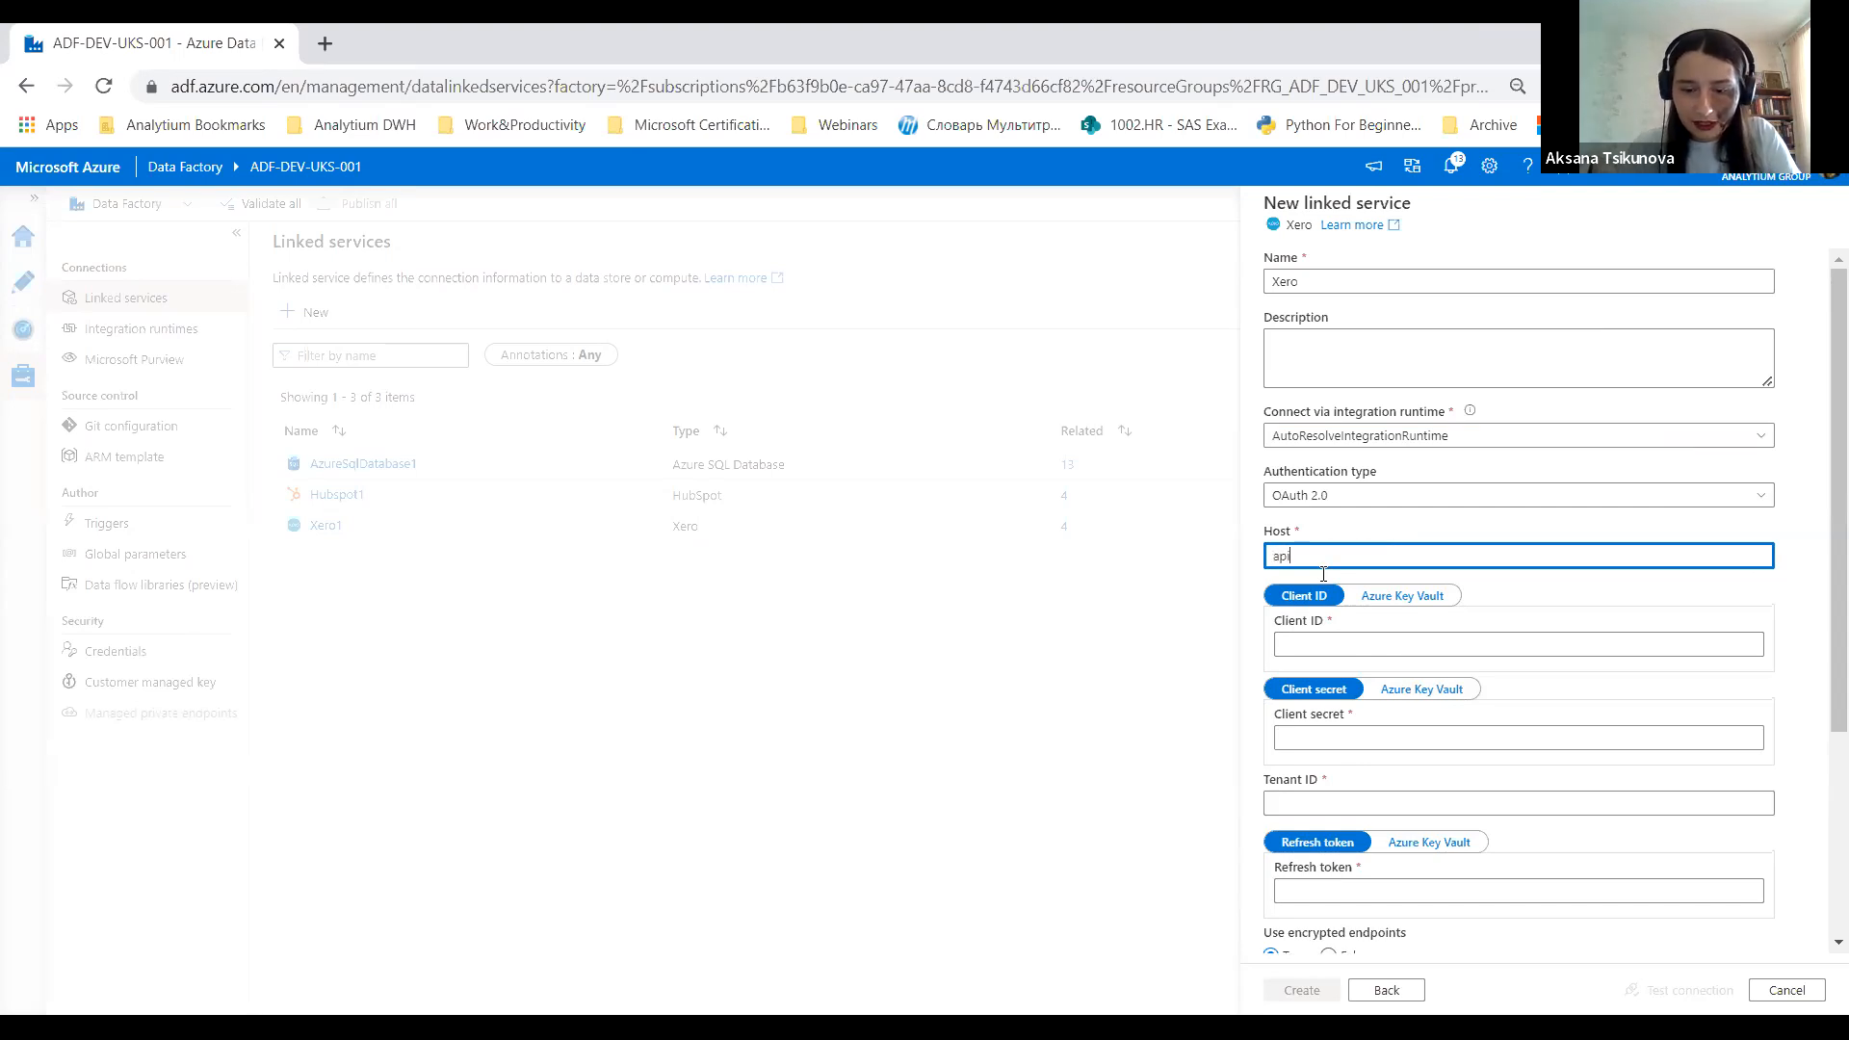
type(".xer")
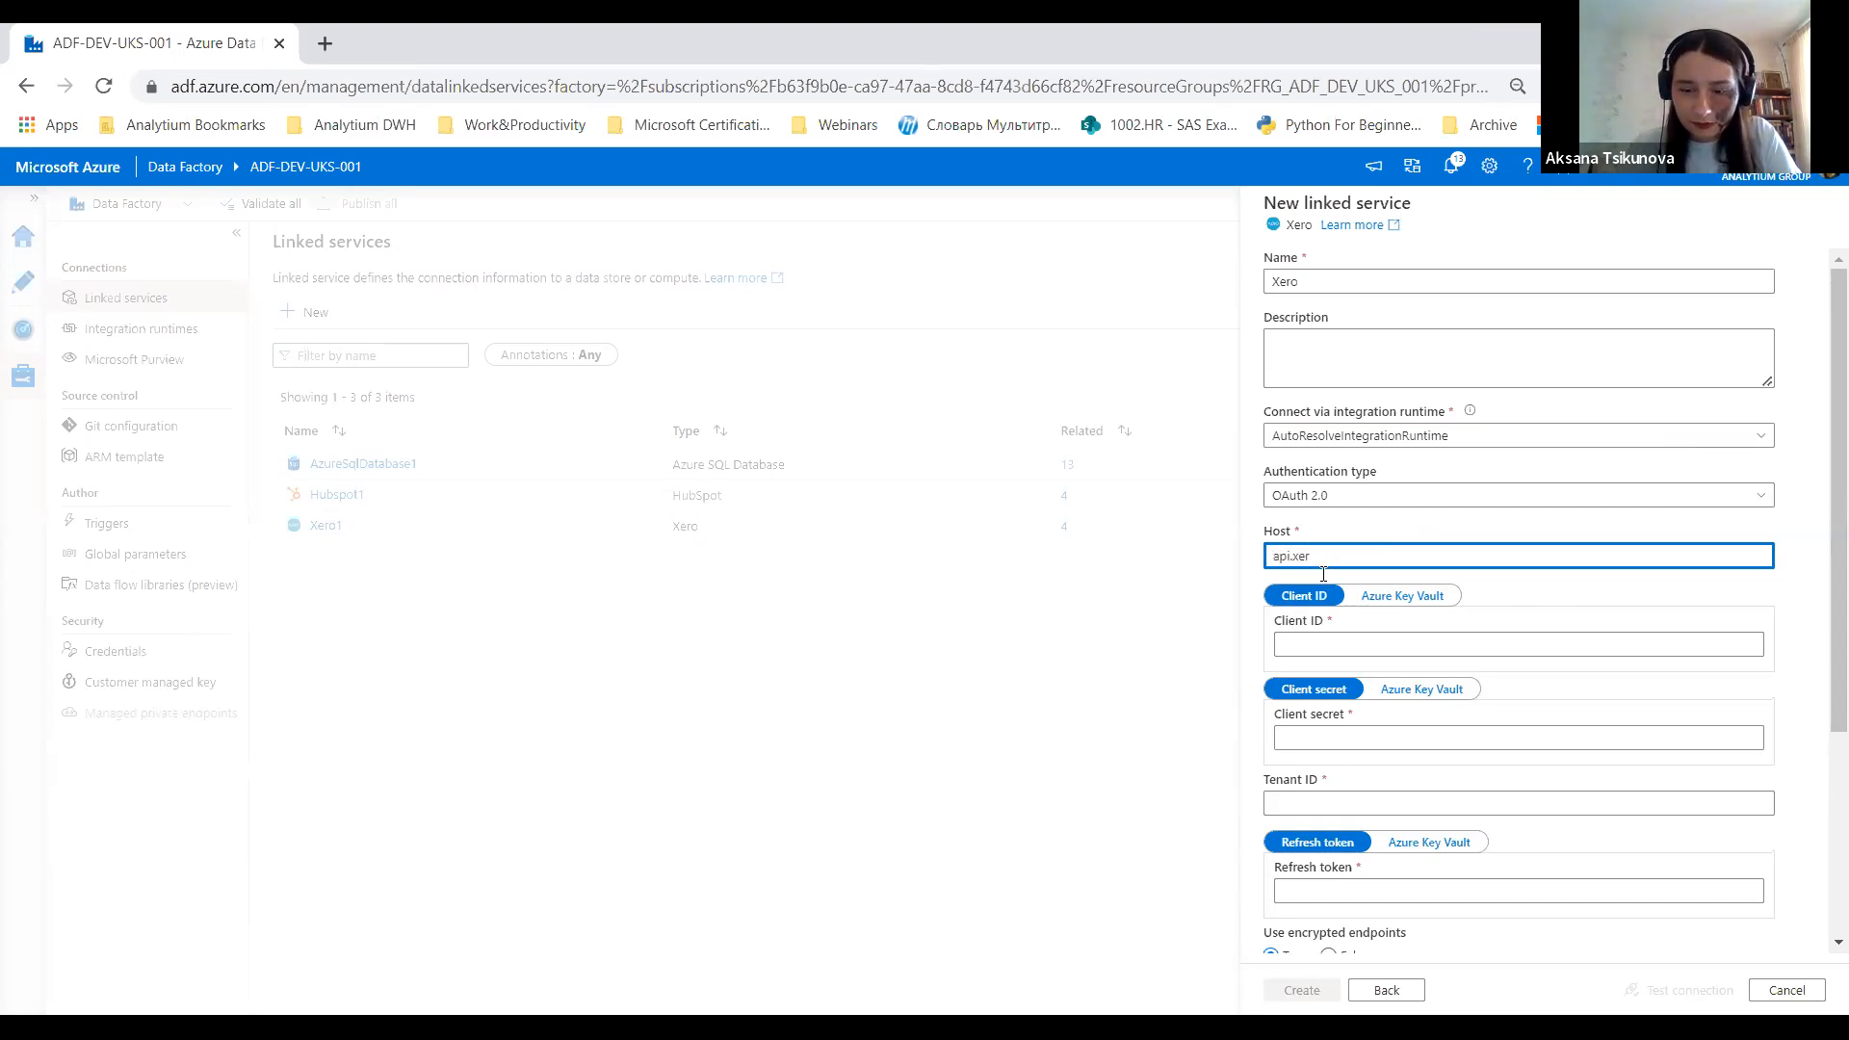
type("o.com")
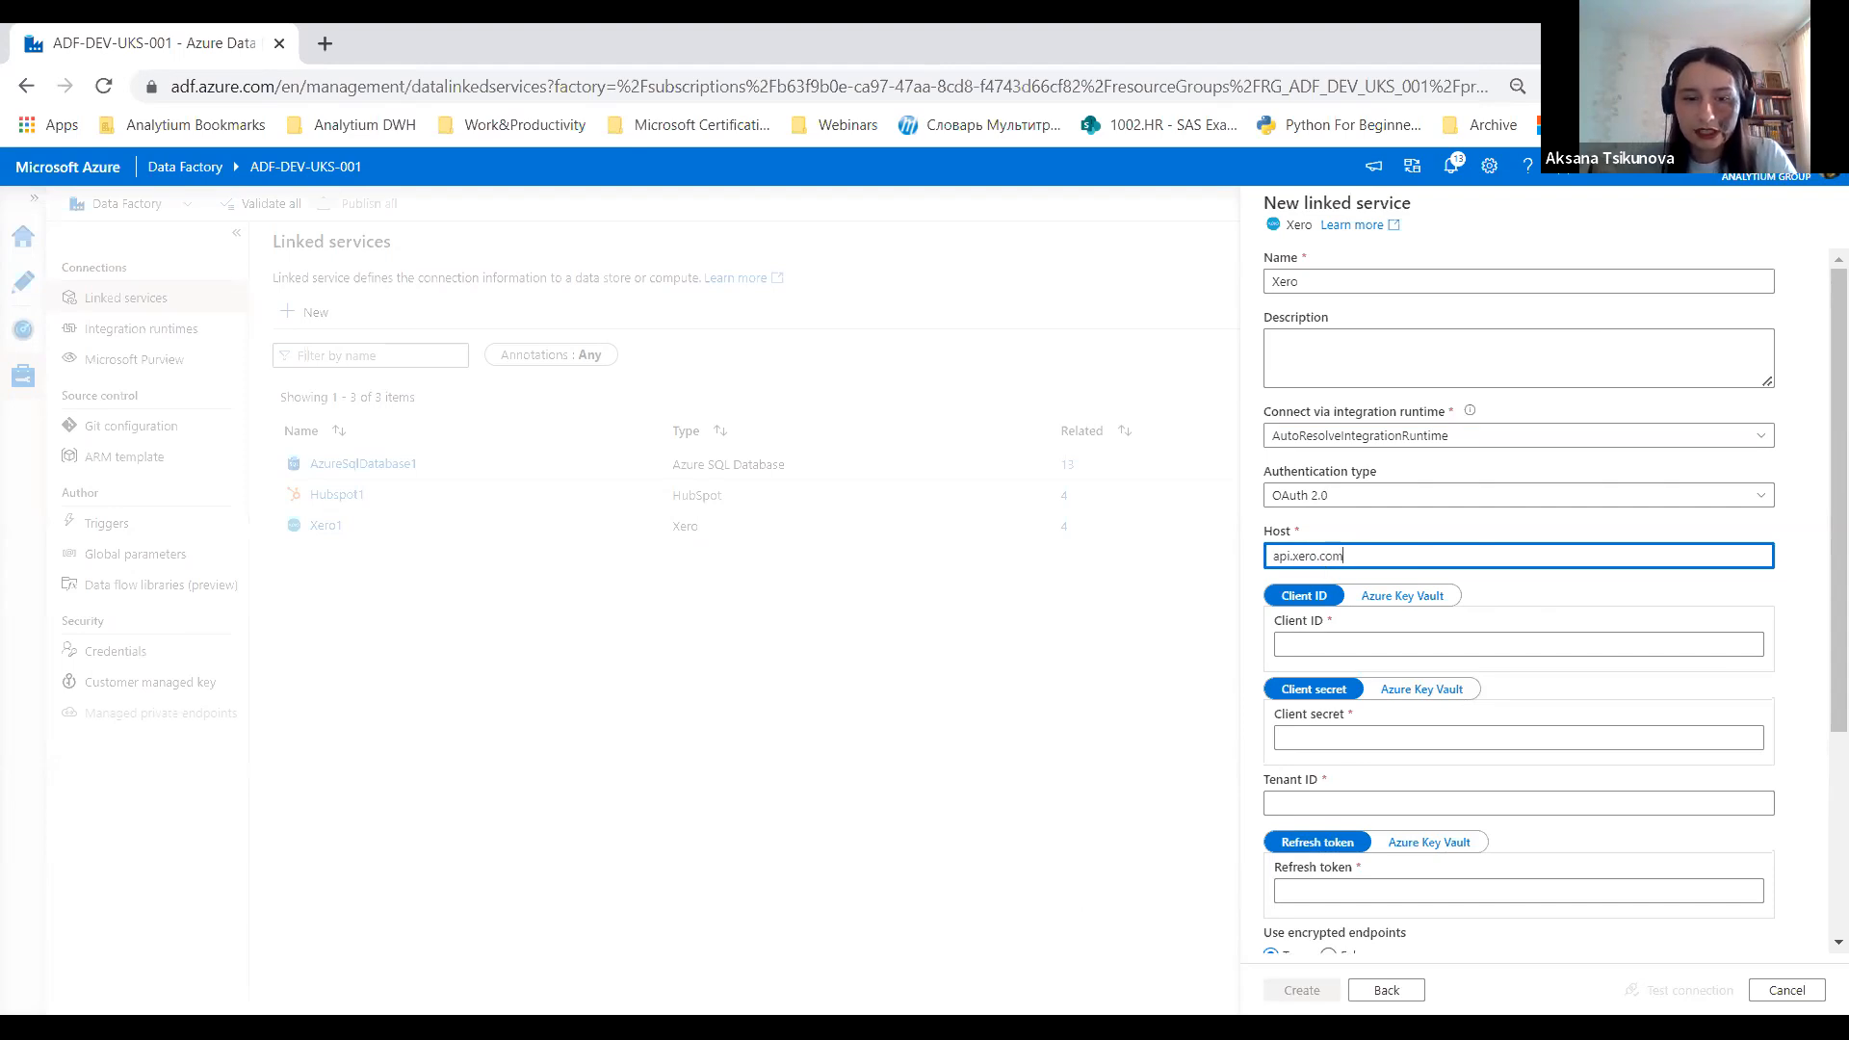
Step: Copy the Xero client ID and client secret from the other window into their matching fields of the linked service
key("alt+Tab")
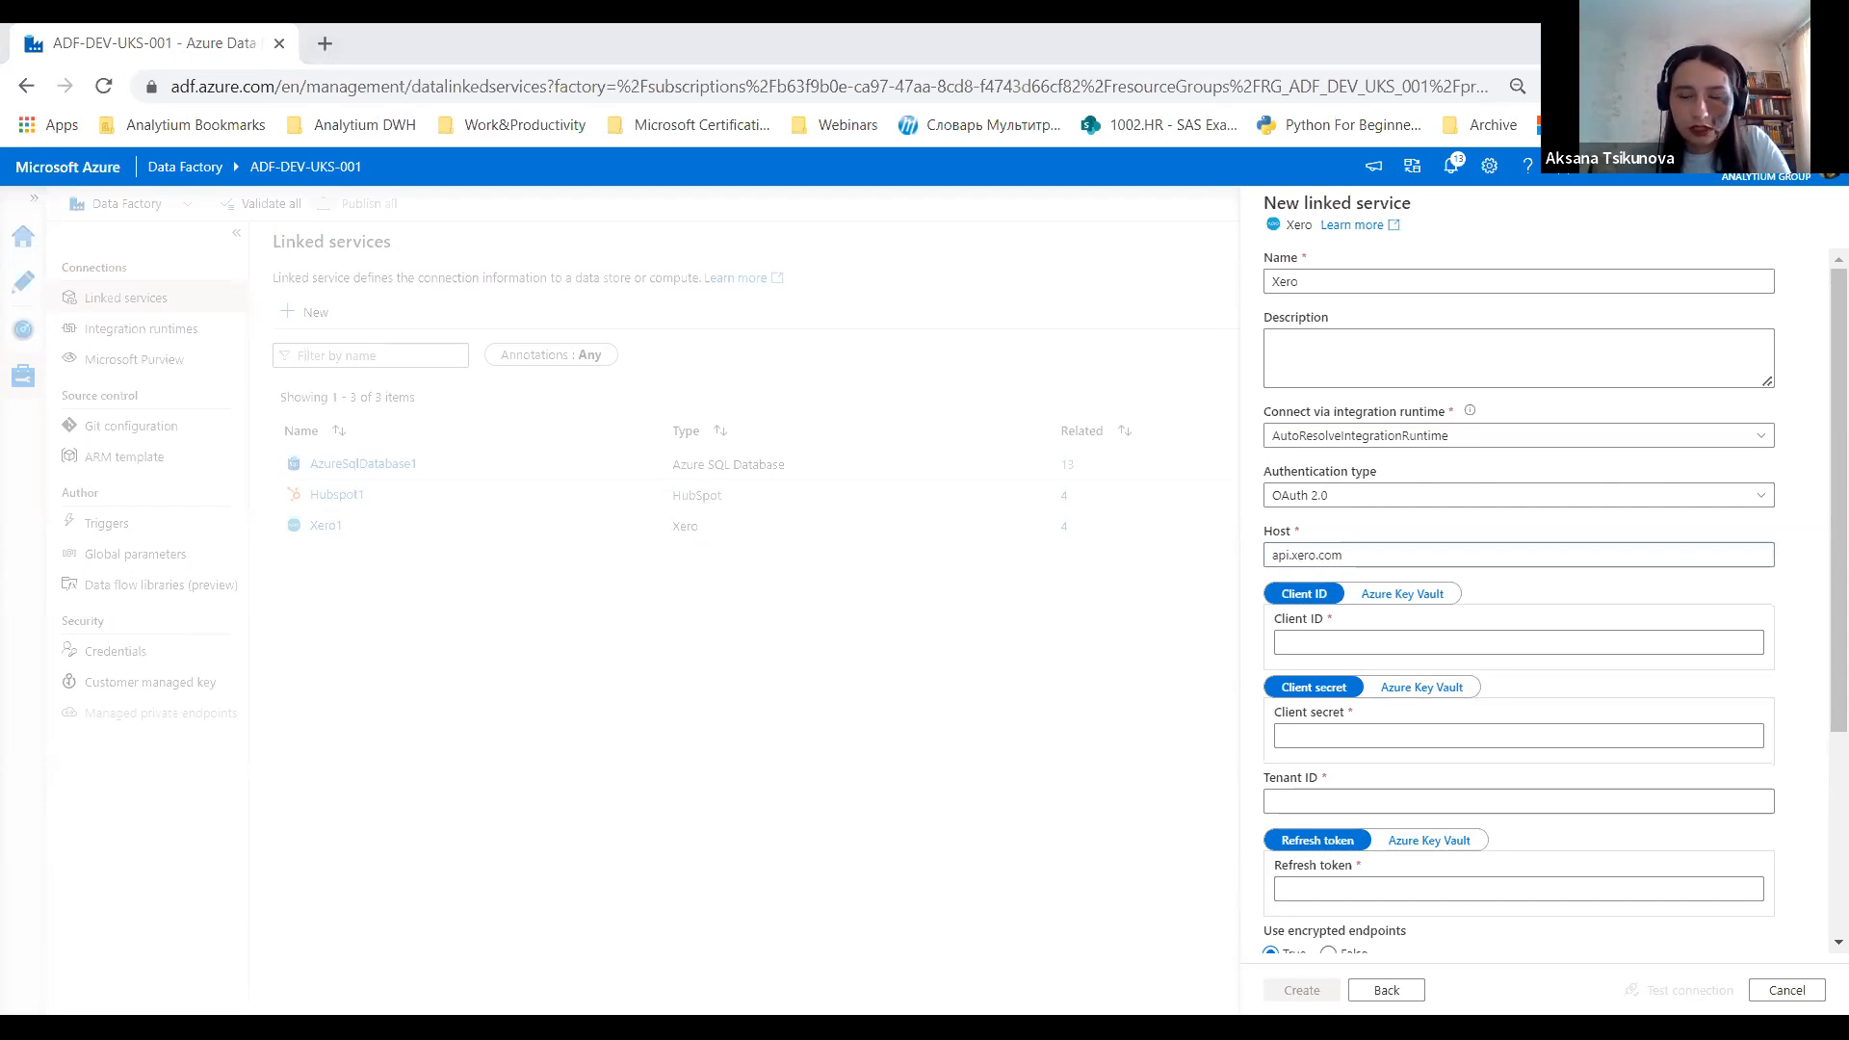
left_click(1300, 642)
key("ctrl+v")
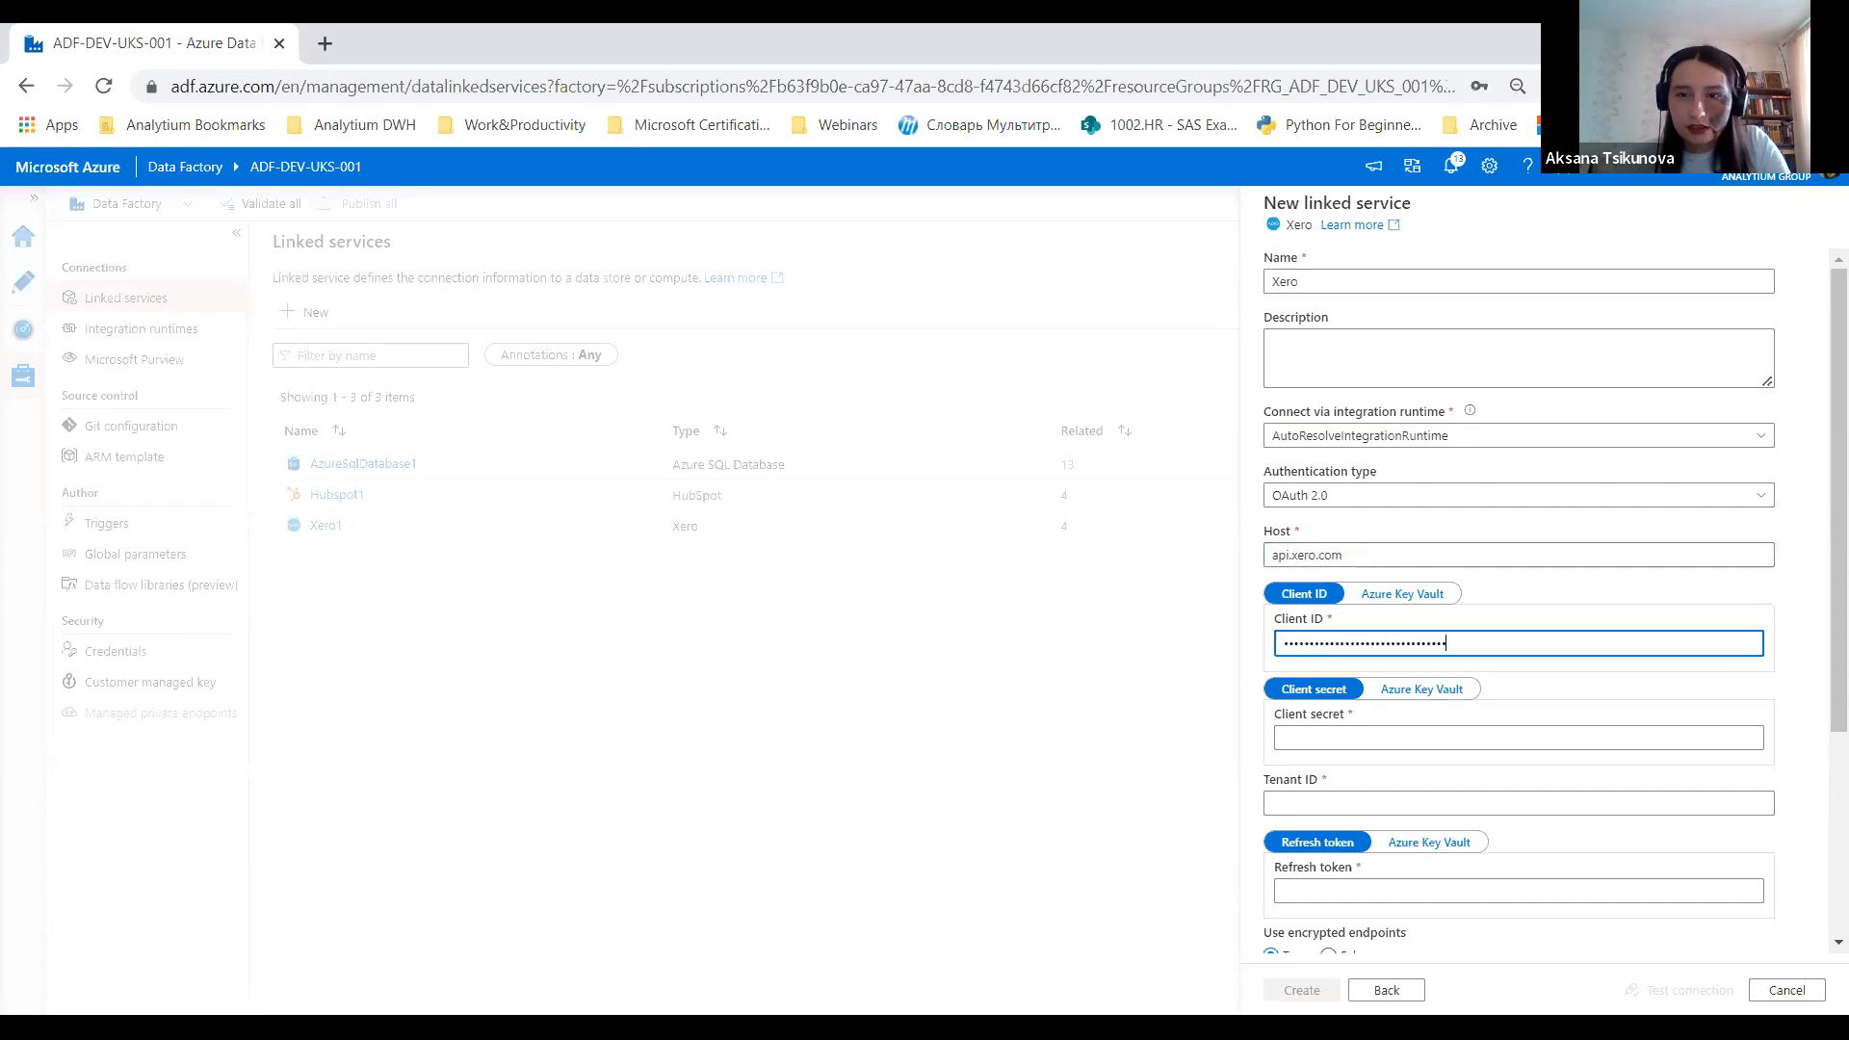
key("alt+Tab")
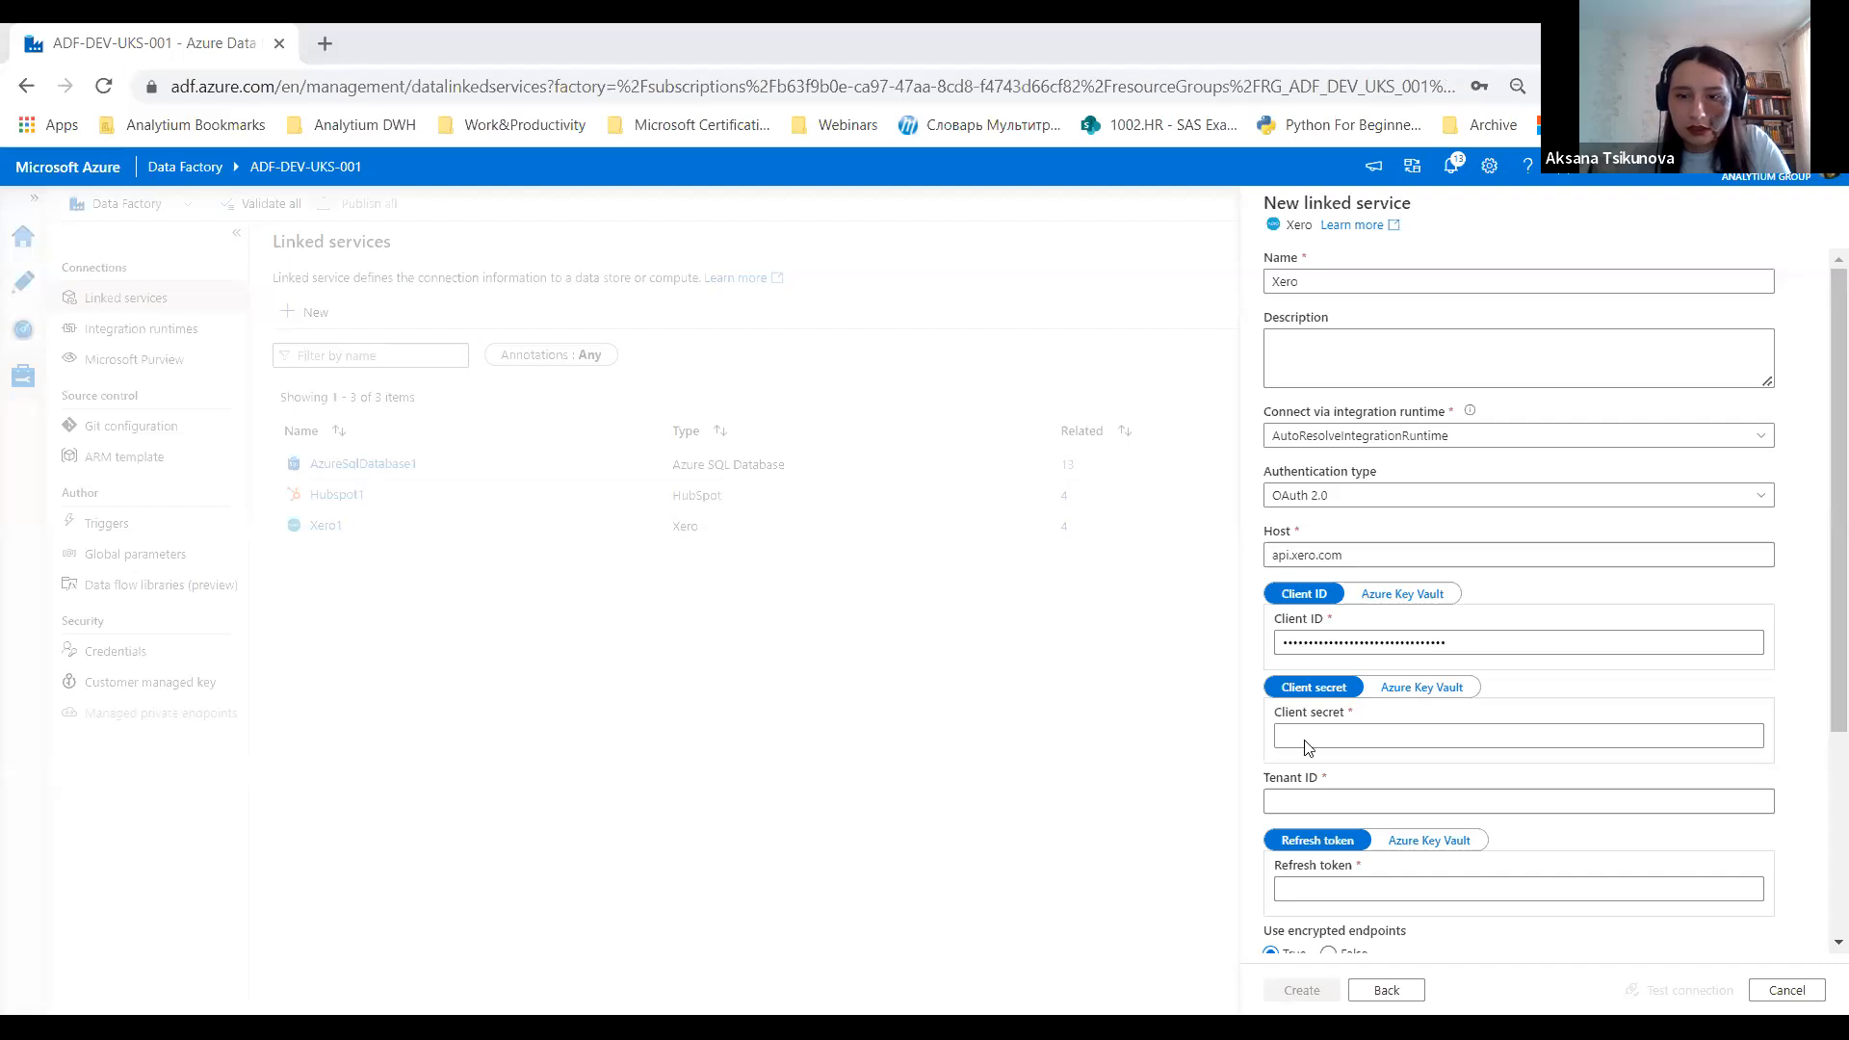
left_click(1366, 732)
key("ctrl+v")
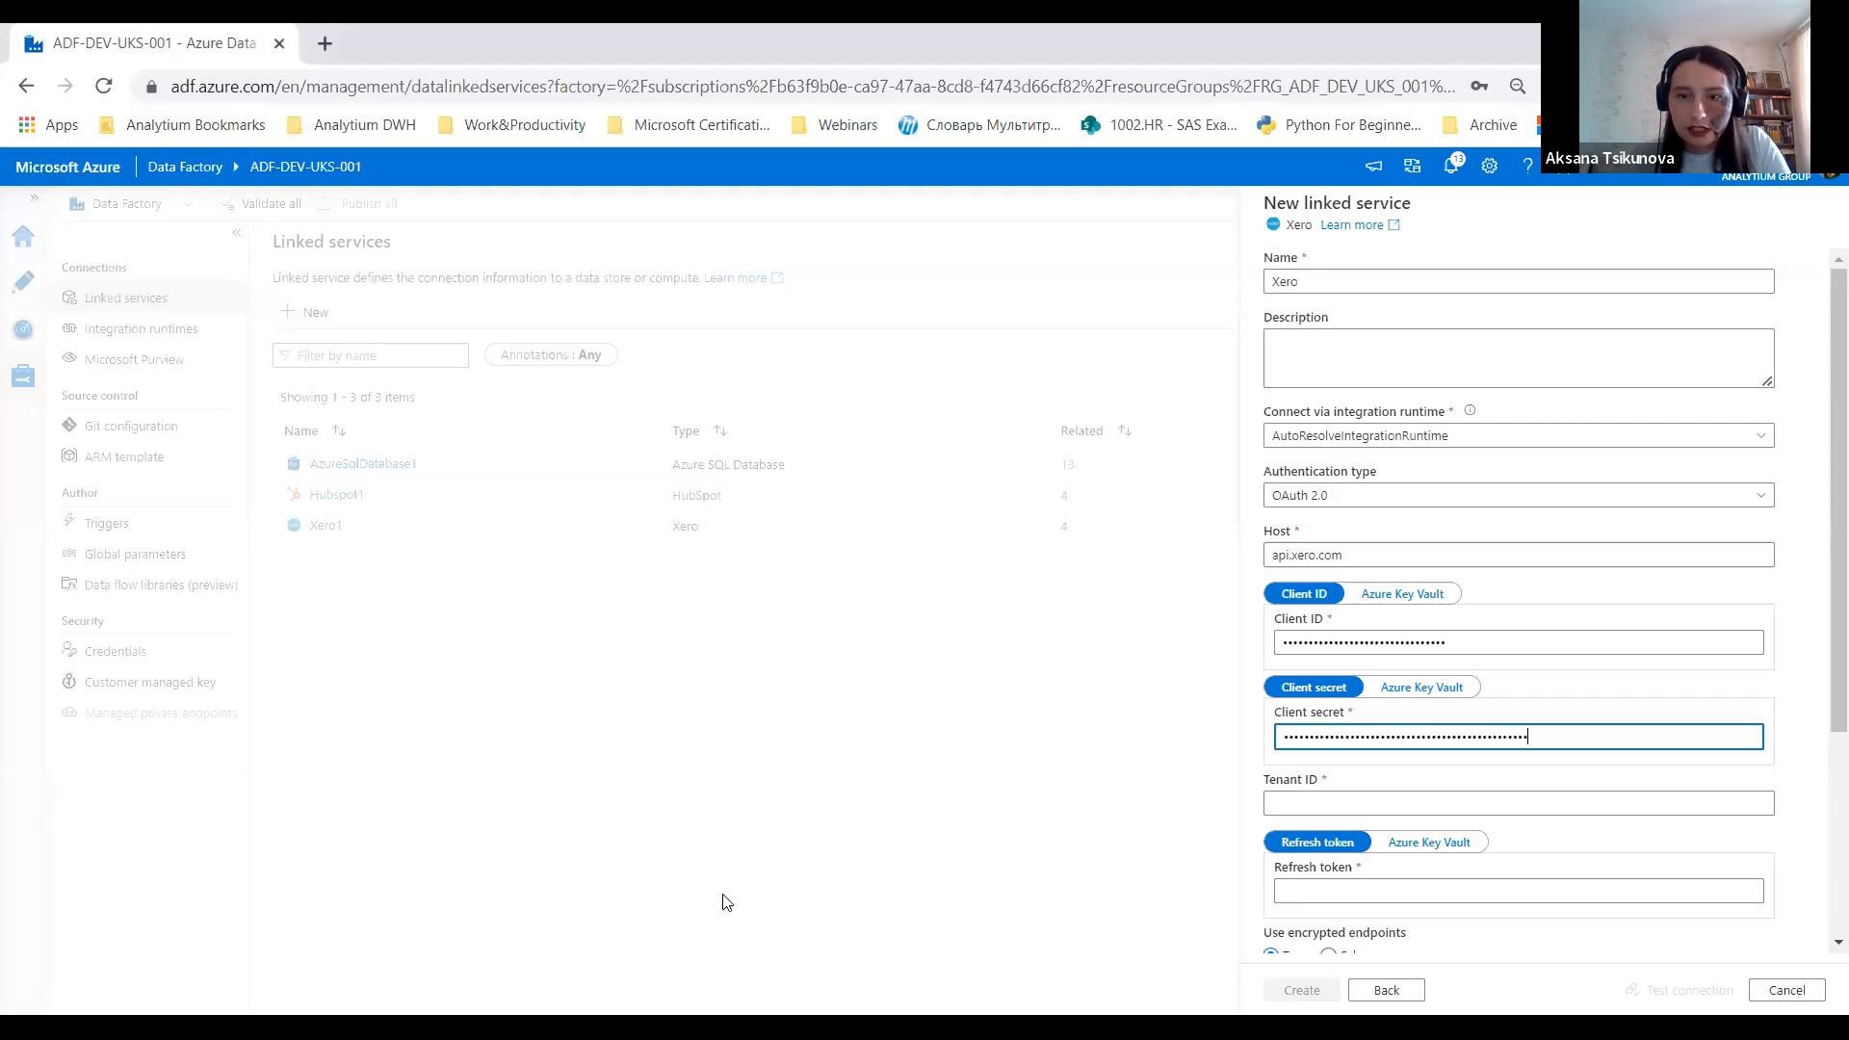
Step: Copy the tenant ID and refresh token from the other window into their matching fields of the linked service
key("alt+Tab")
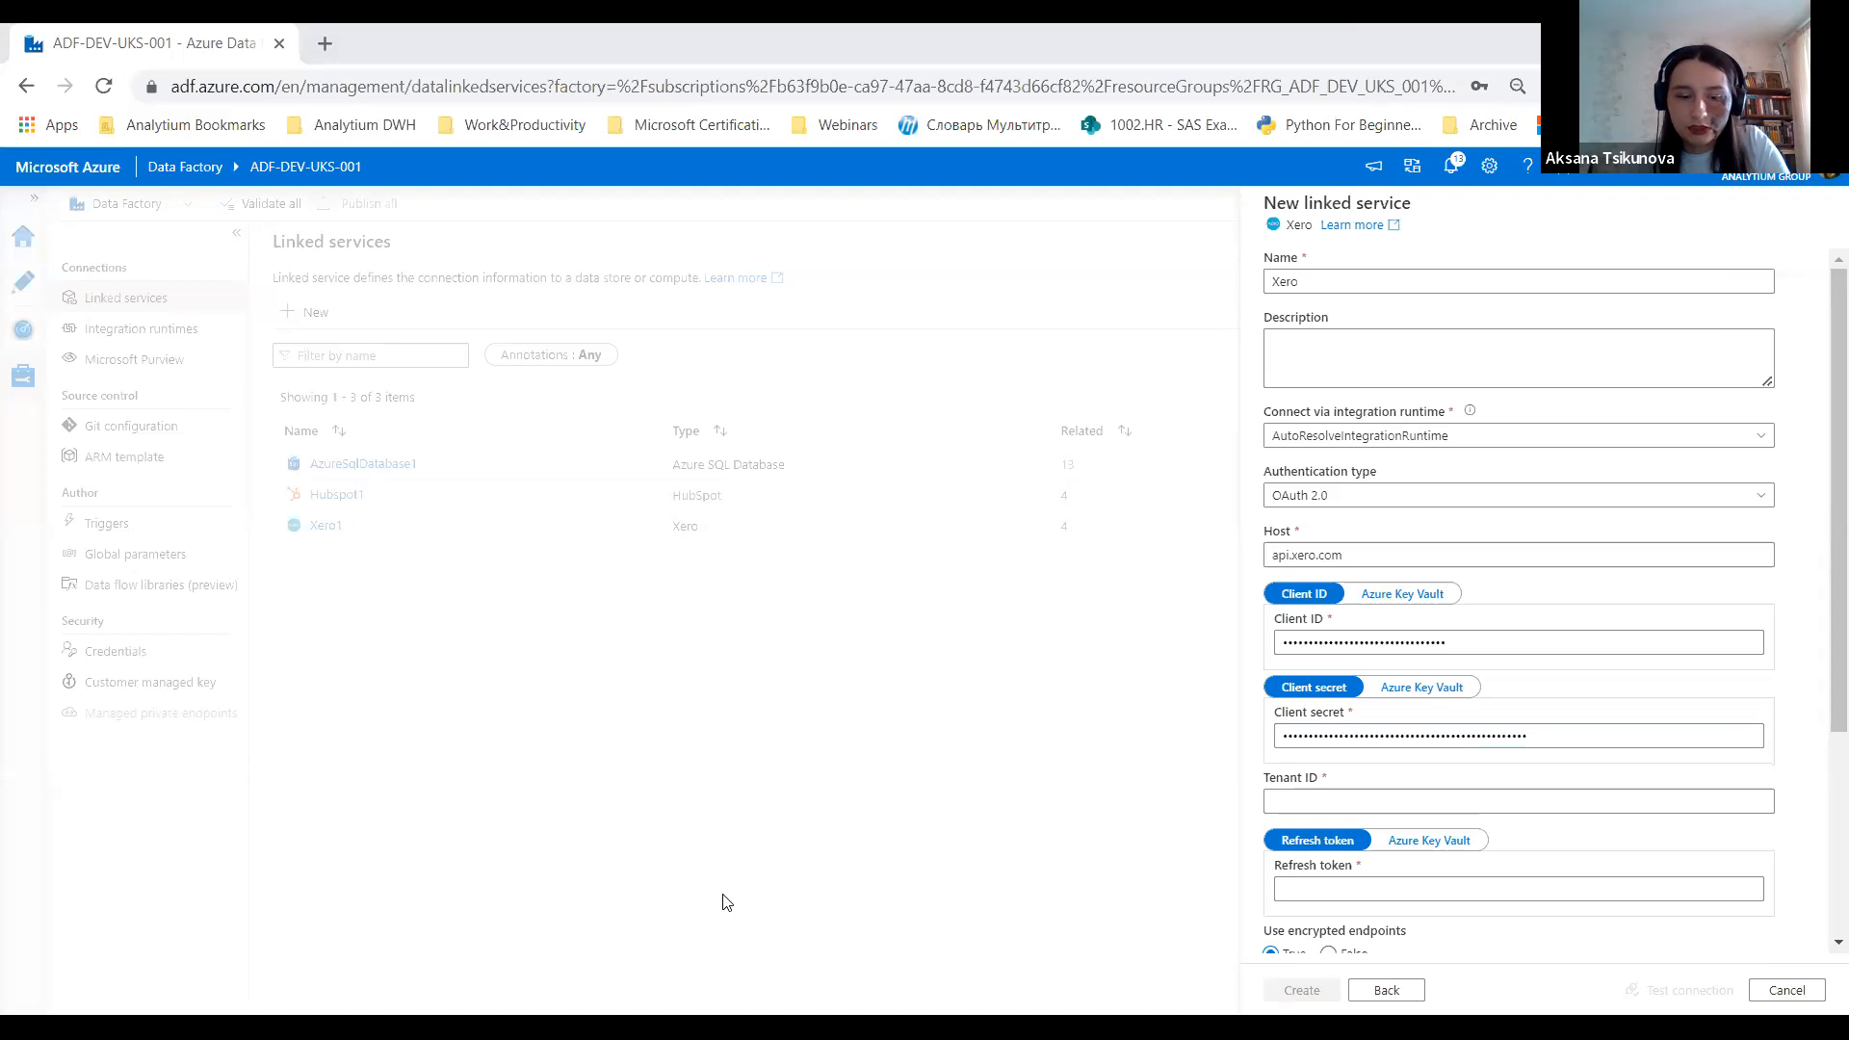
left_click(1506, 803)
key("ctrl+v")
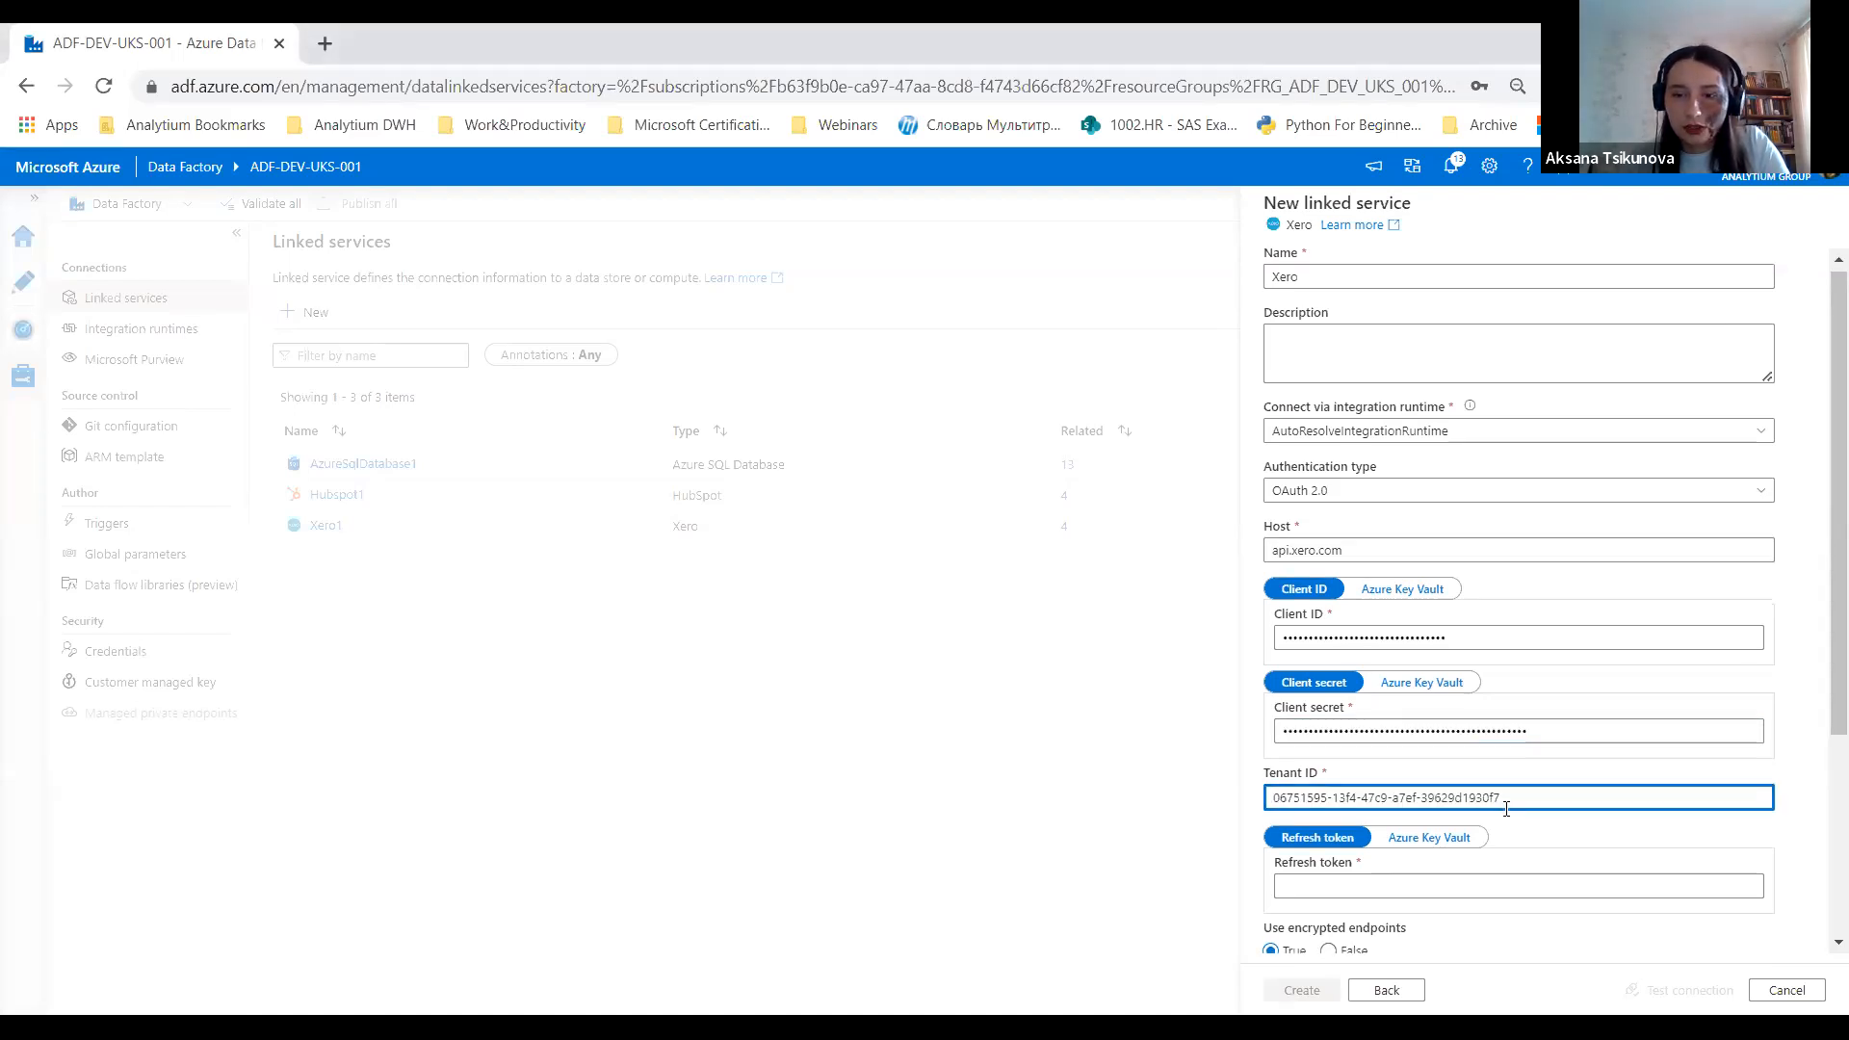
scroll(1463, 770, "down", 3)
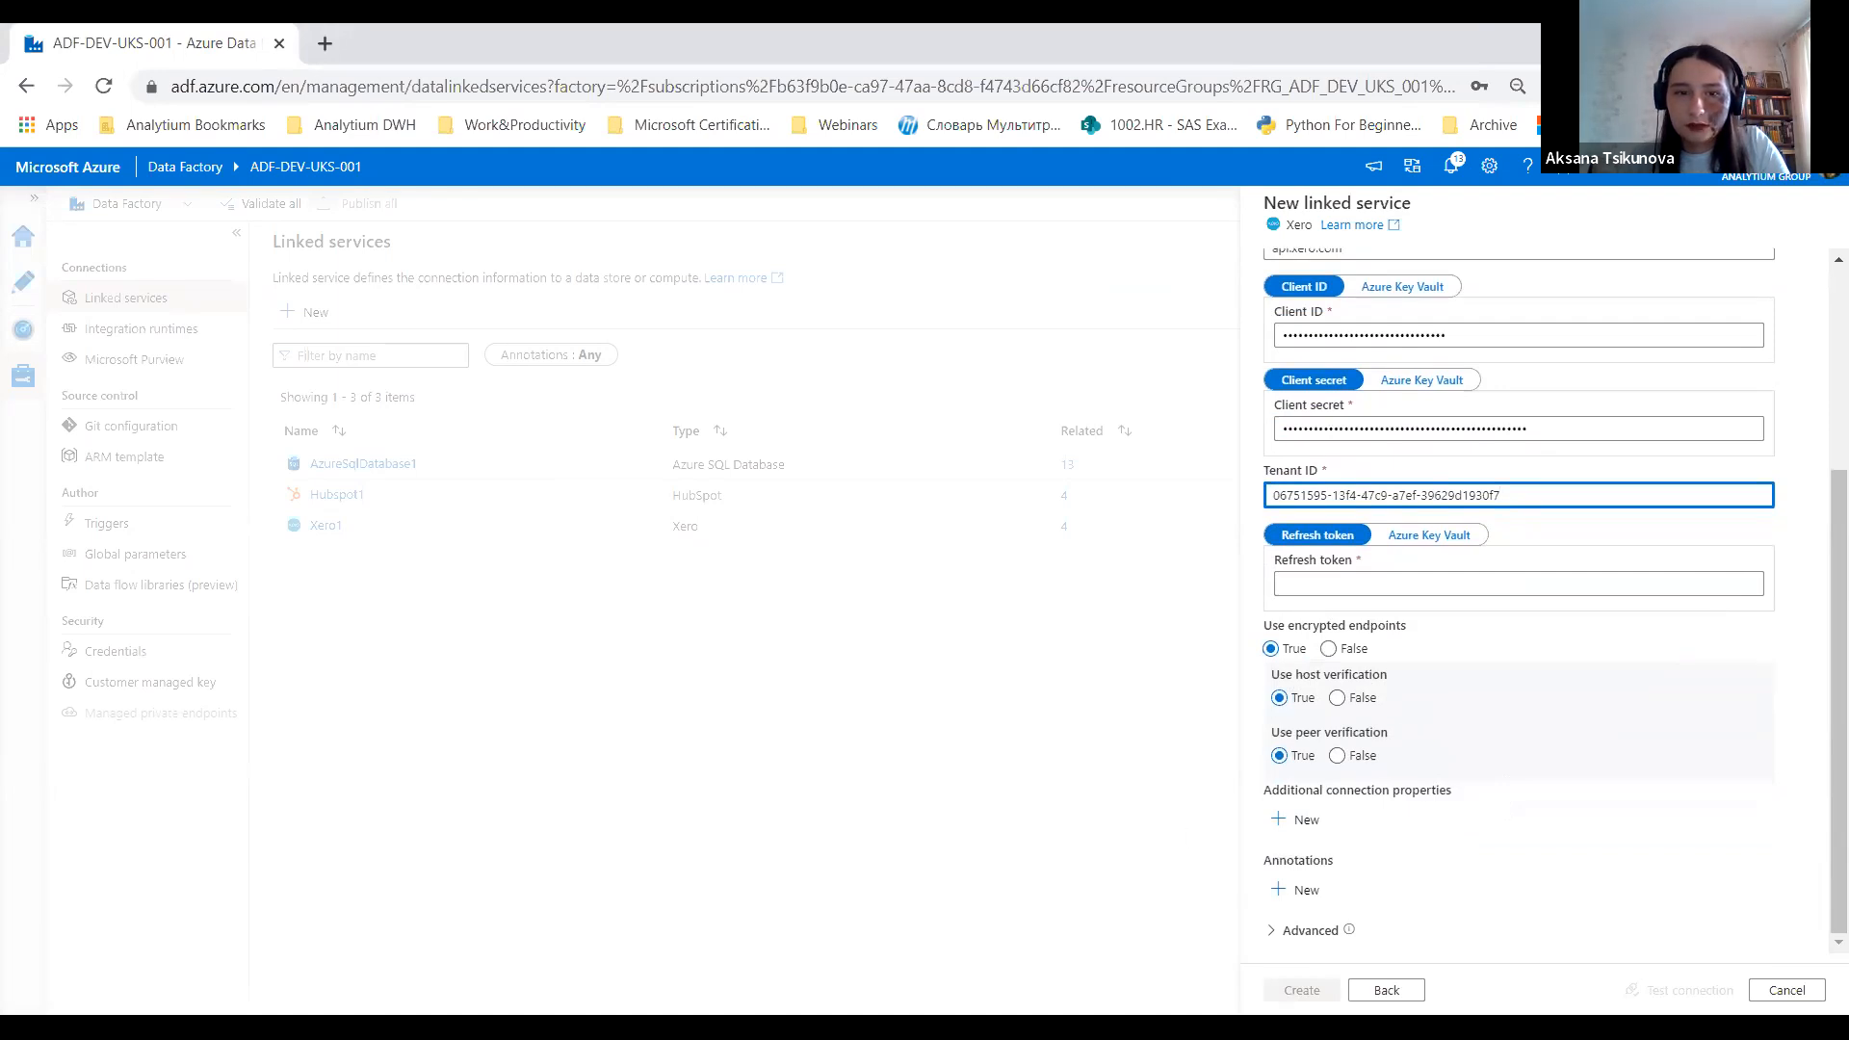
key("alt+Tab")
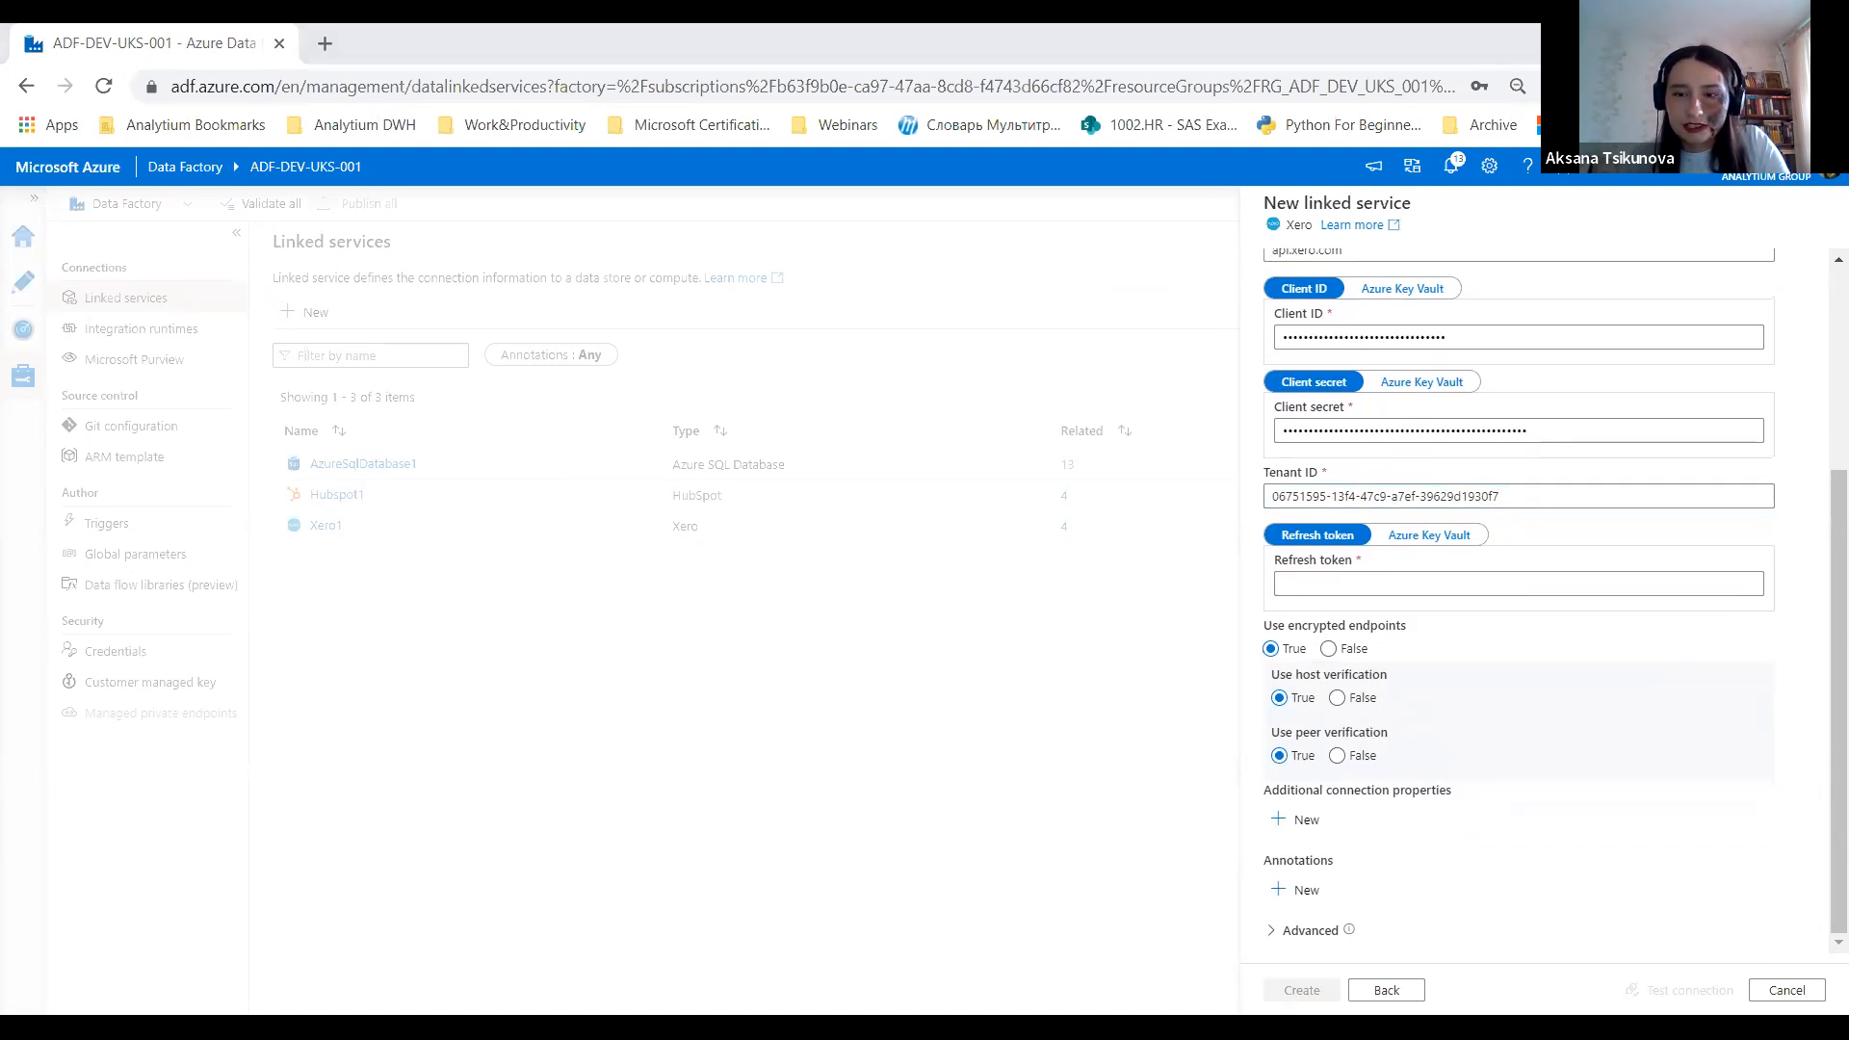
left_click(1396, 583)
key("ctrl+v")
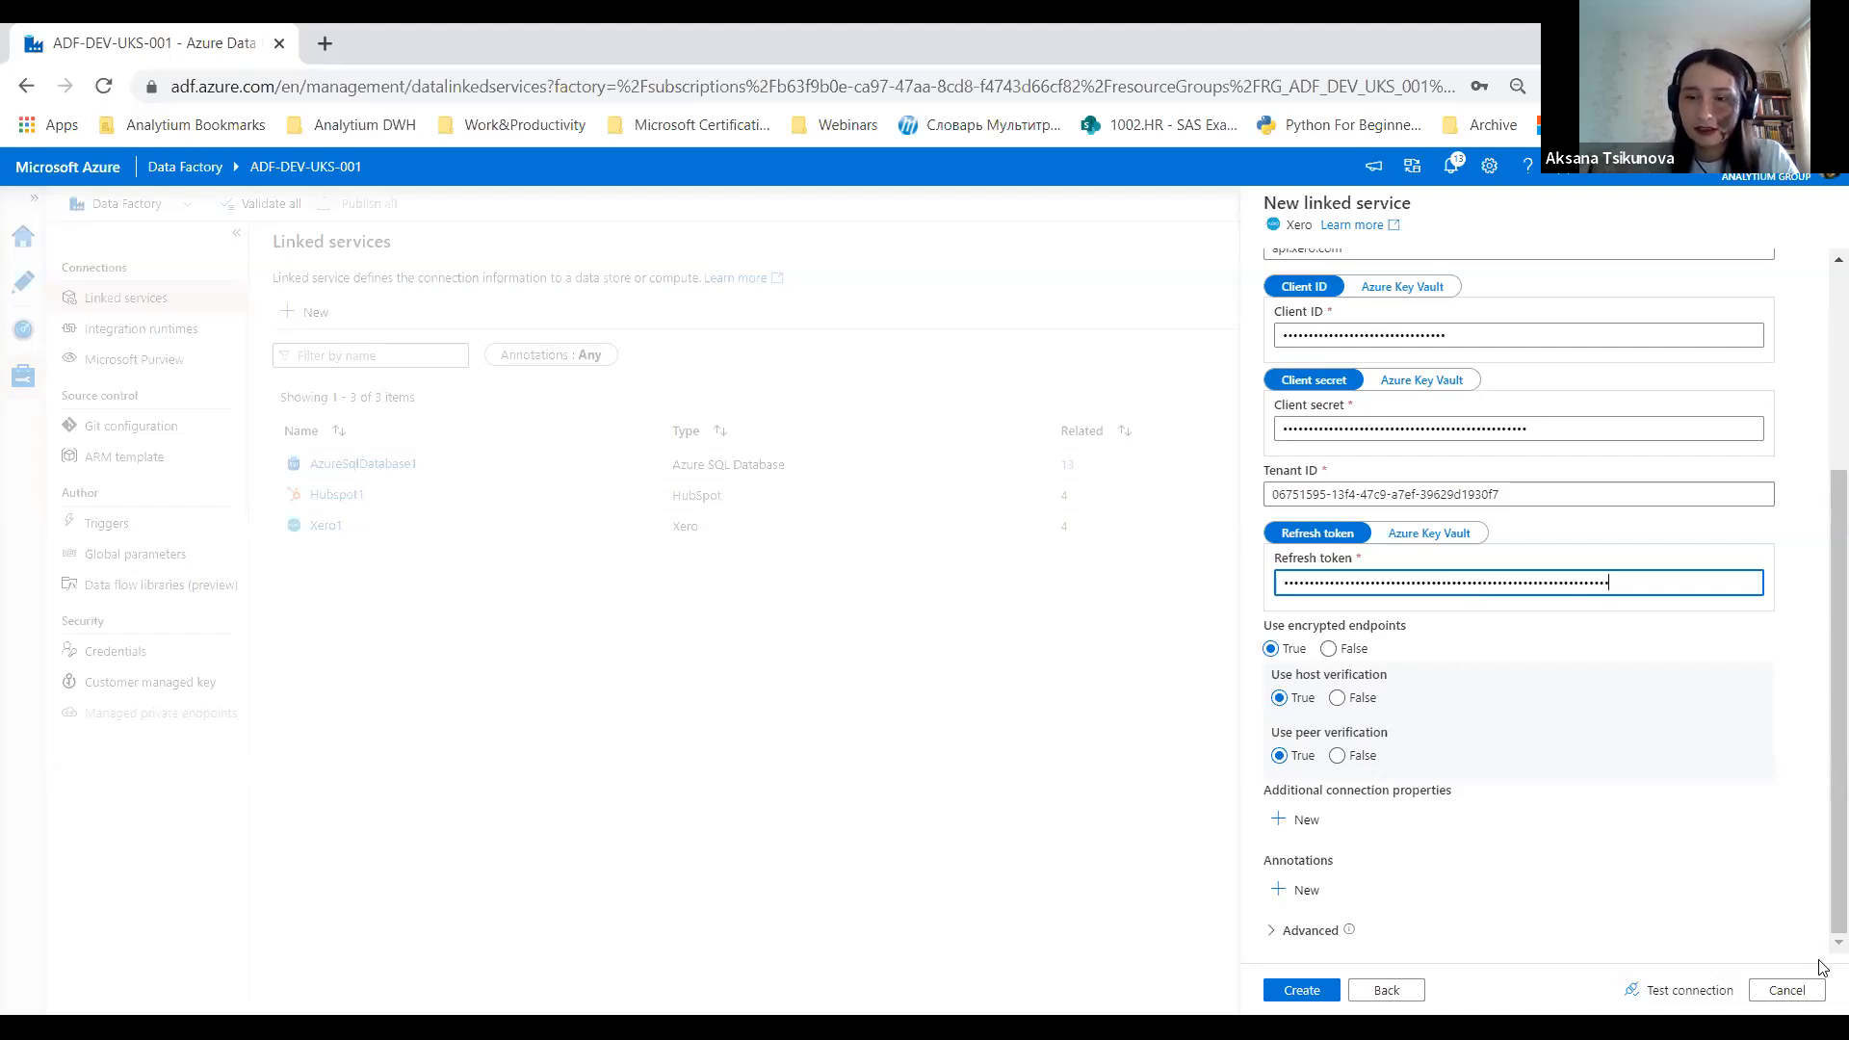
Step: Test the Xero connection and create the linked service
left_click(1690, 992)
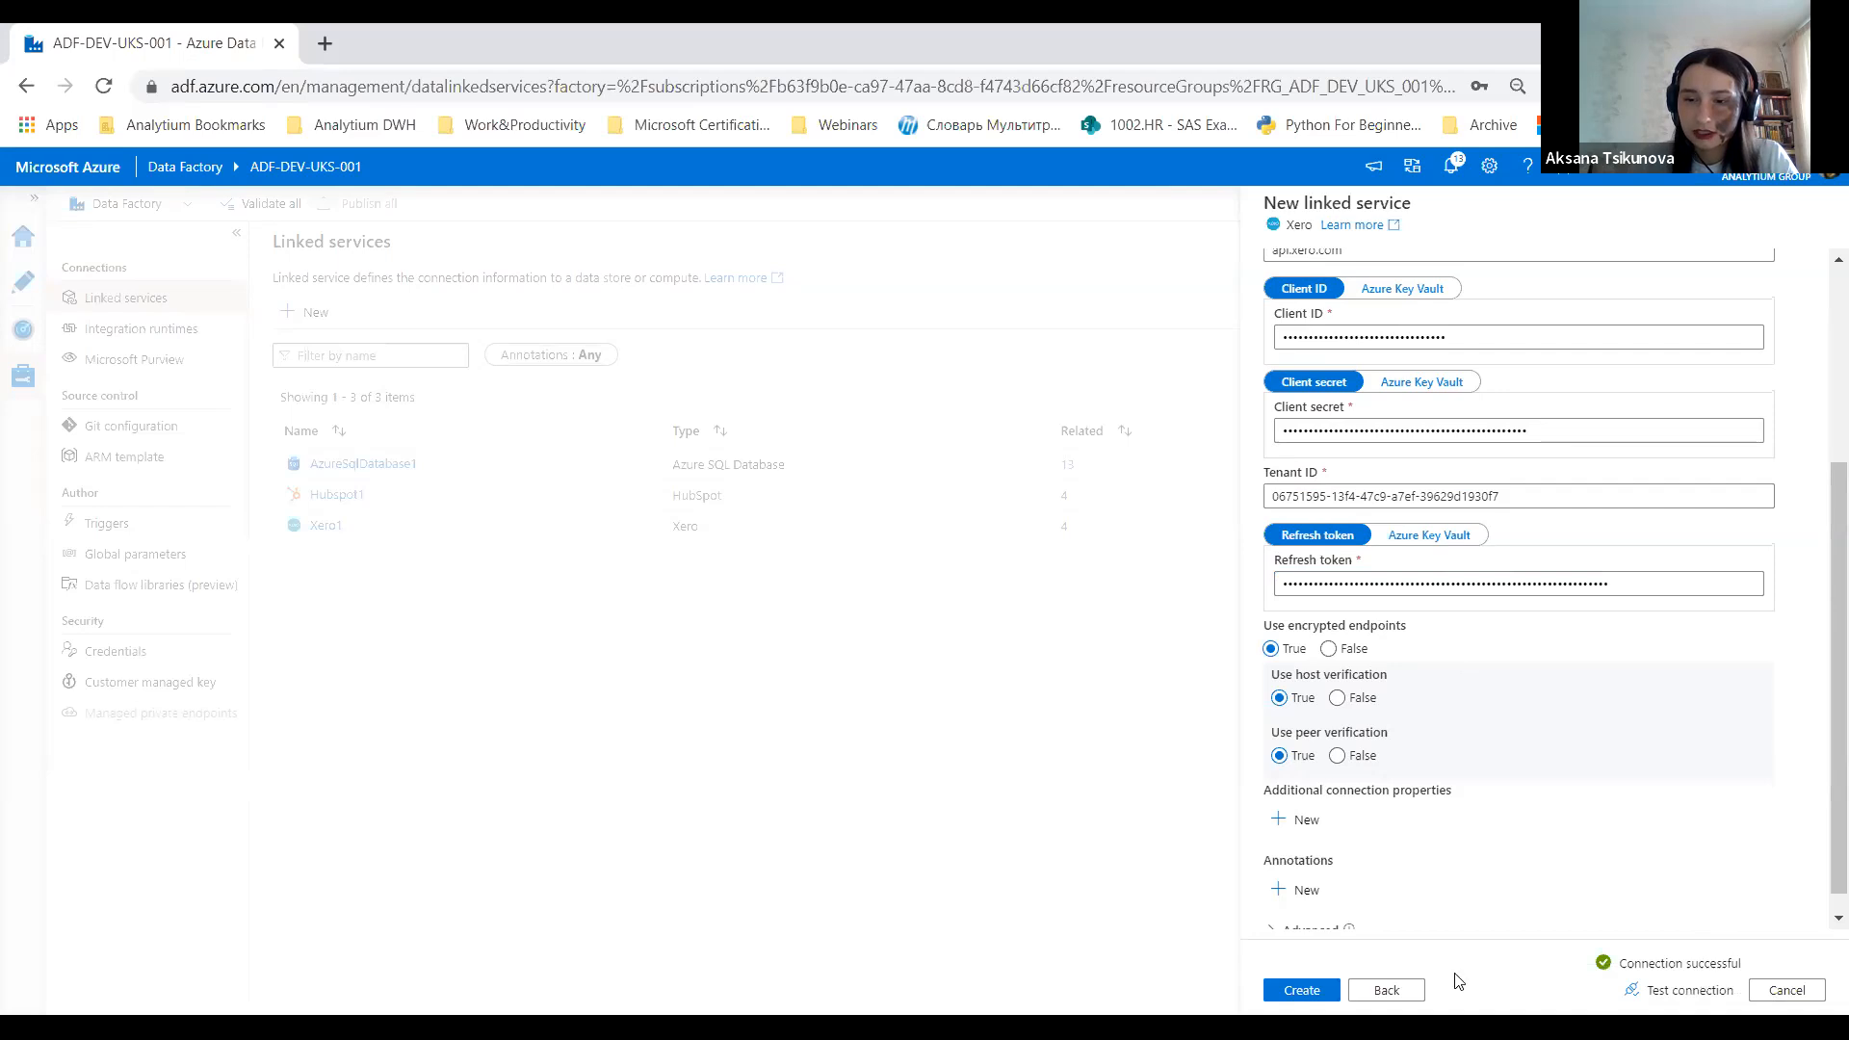
scroll(1381, 628, "up", 1)
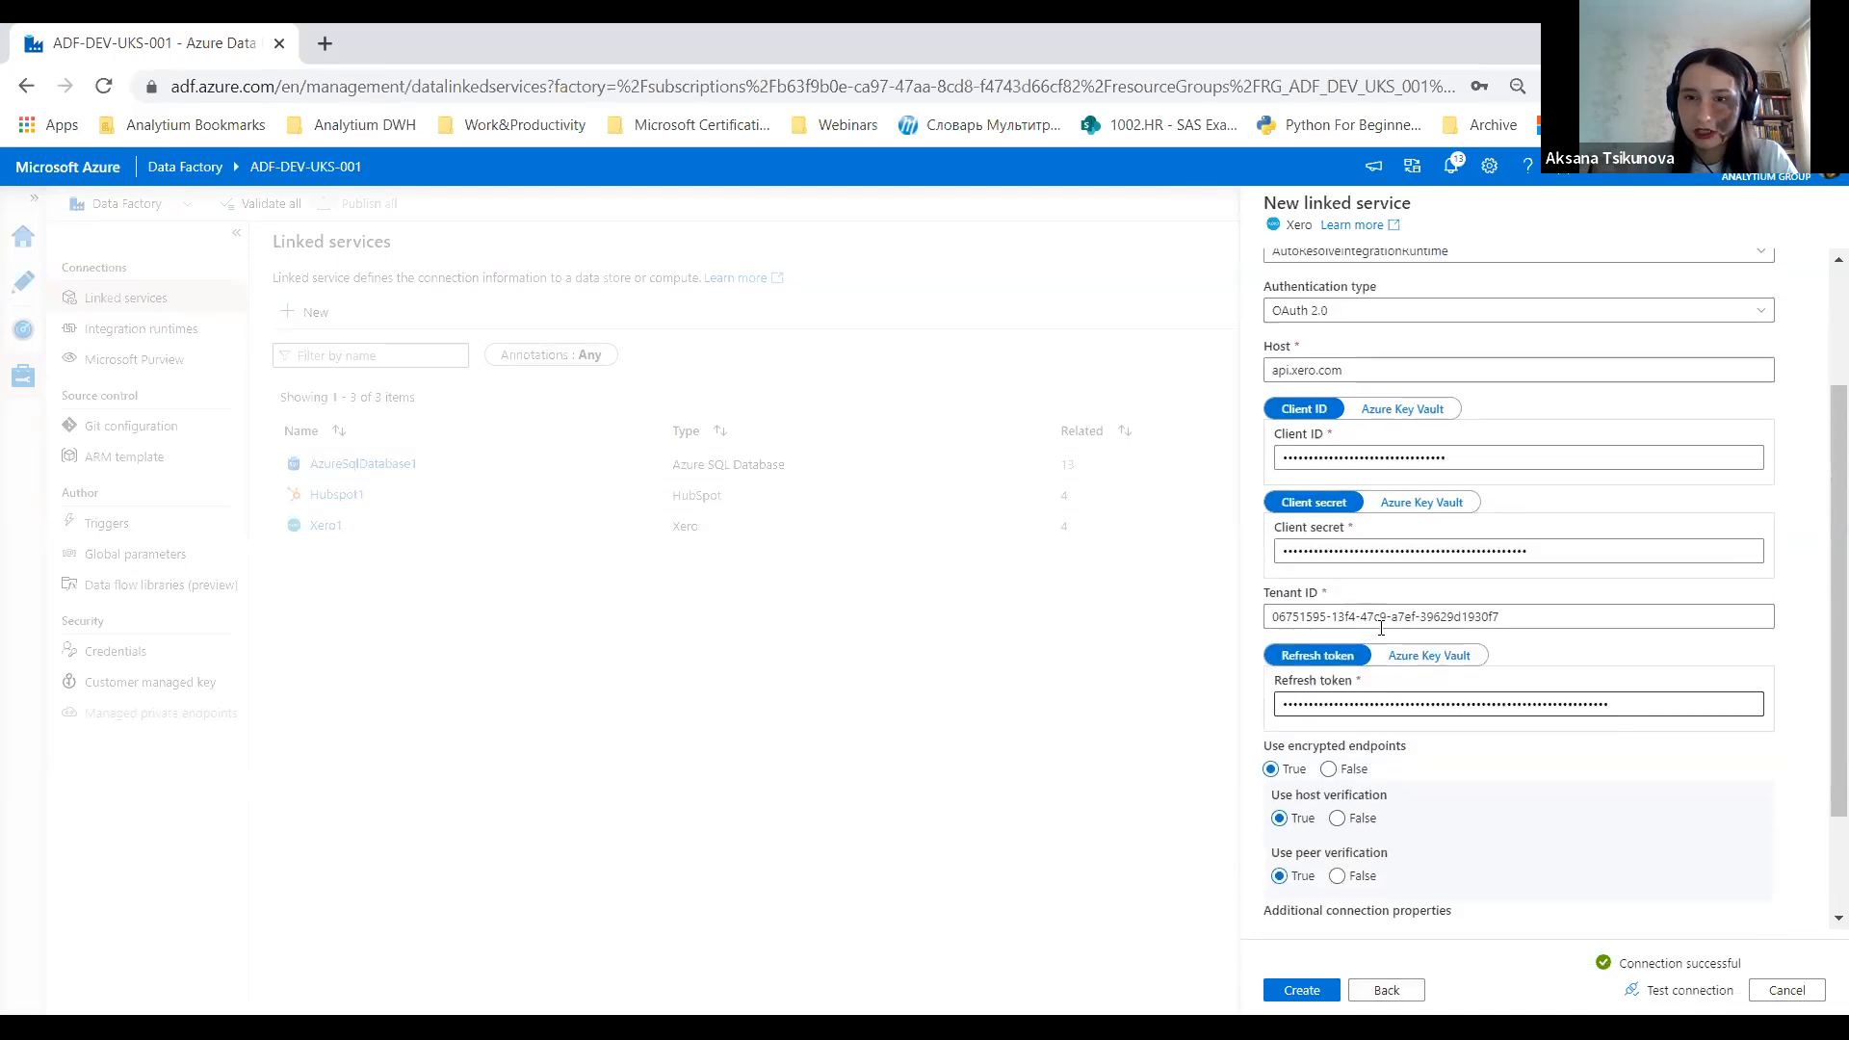
scroll(1406, 910, "down", 2)
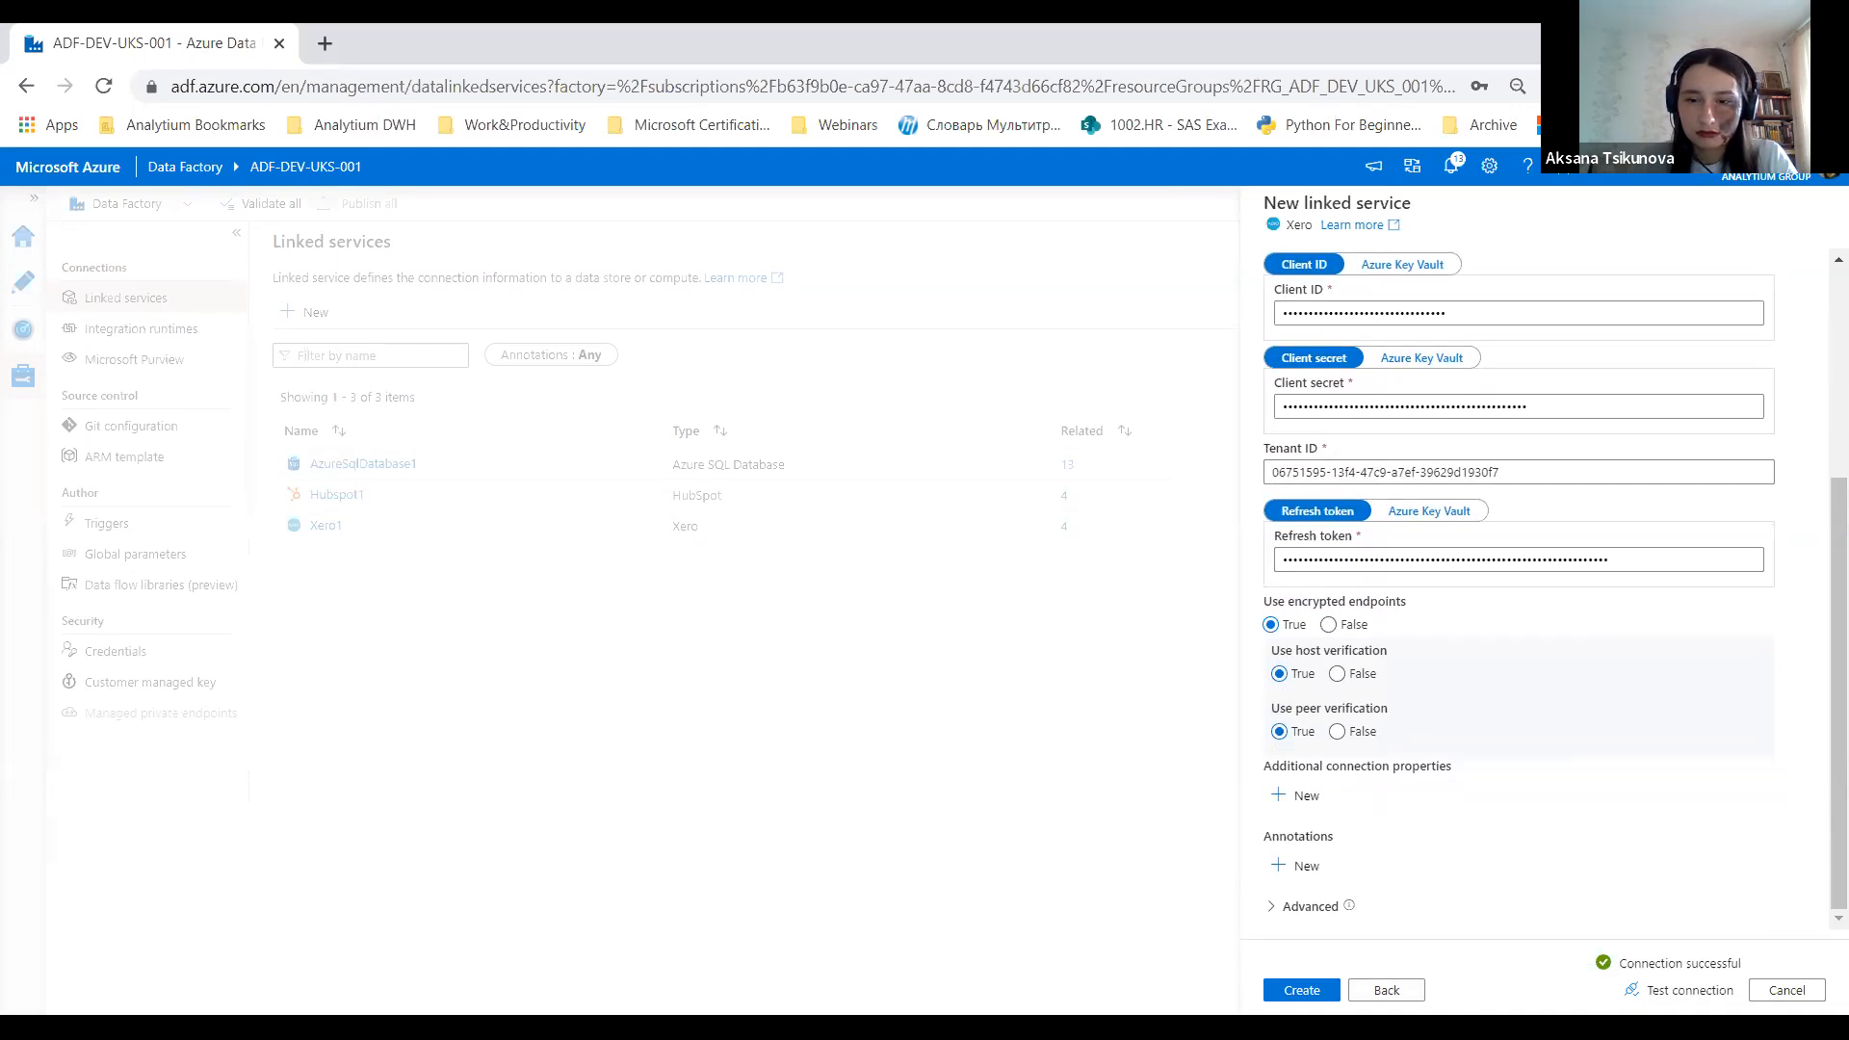
left_click(1301, 990)
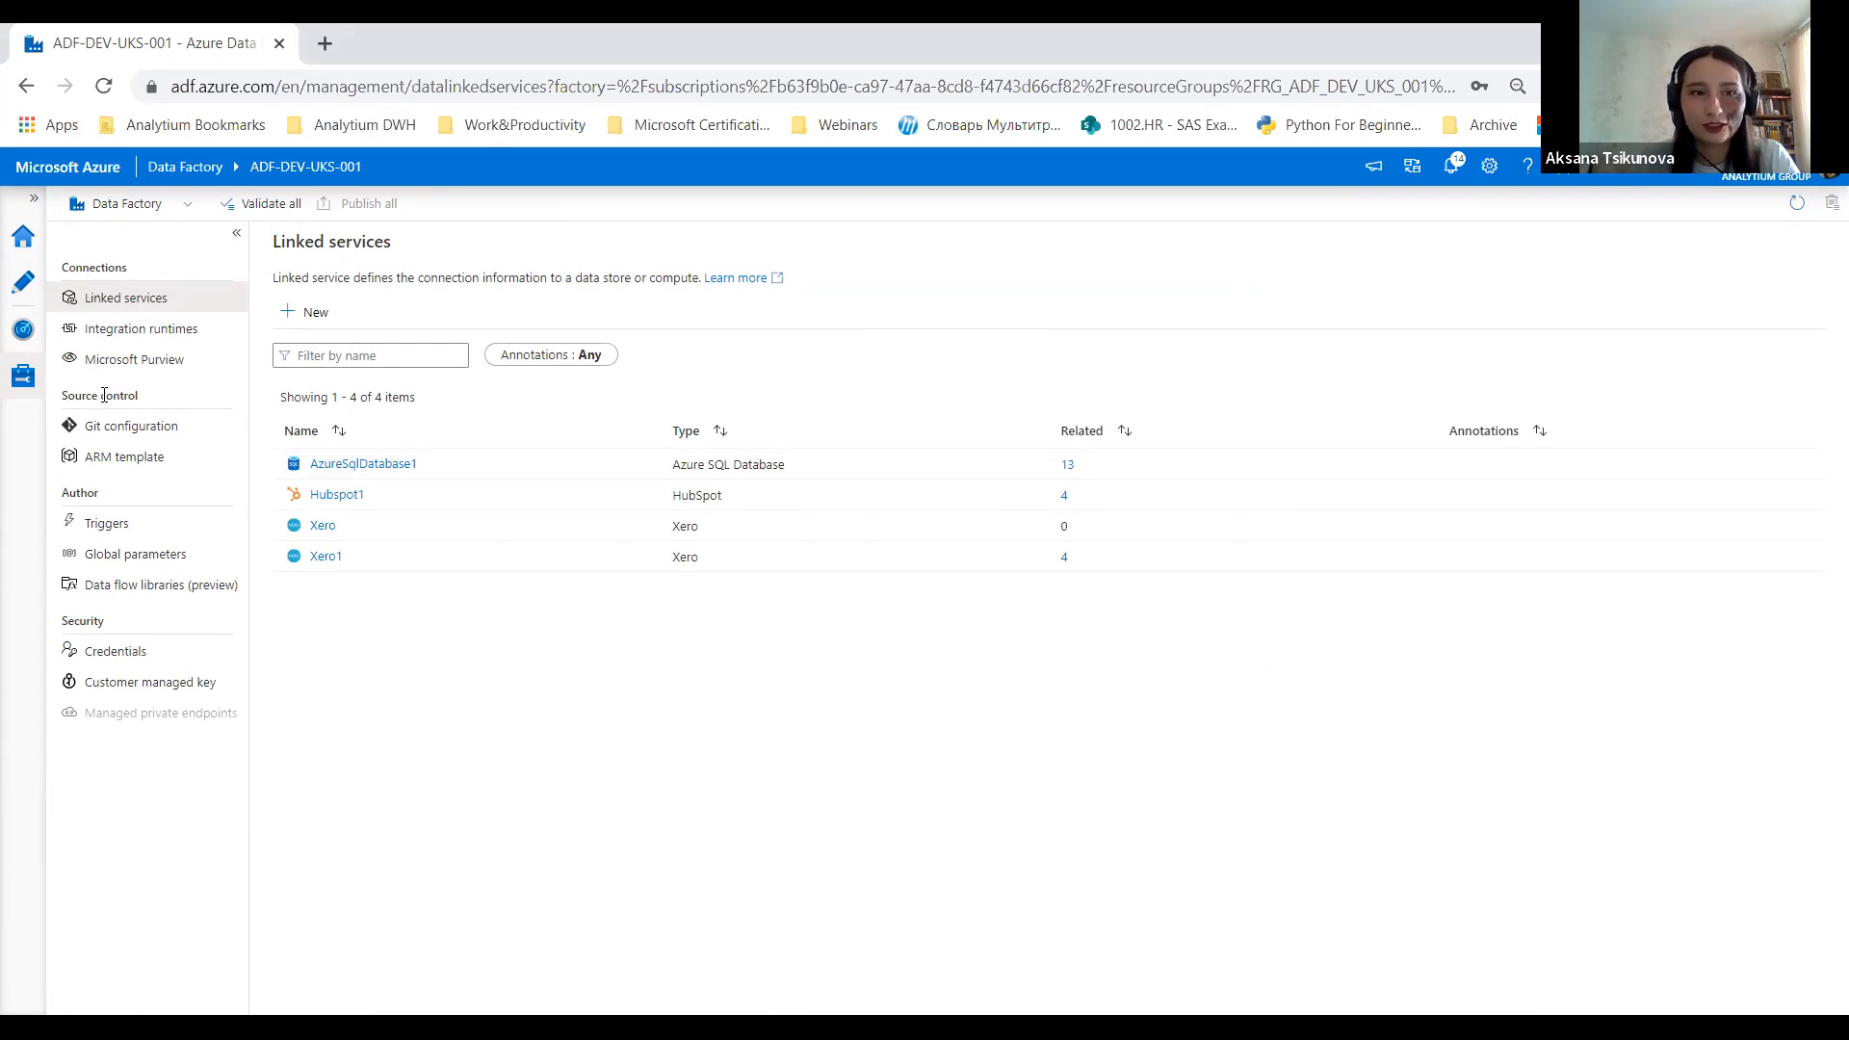
Step: Switch to authoring, close the open Xero_Invoices_Processed dataset and create a new blank pipeline
left_click(23, 281)
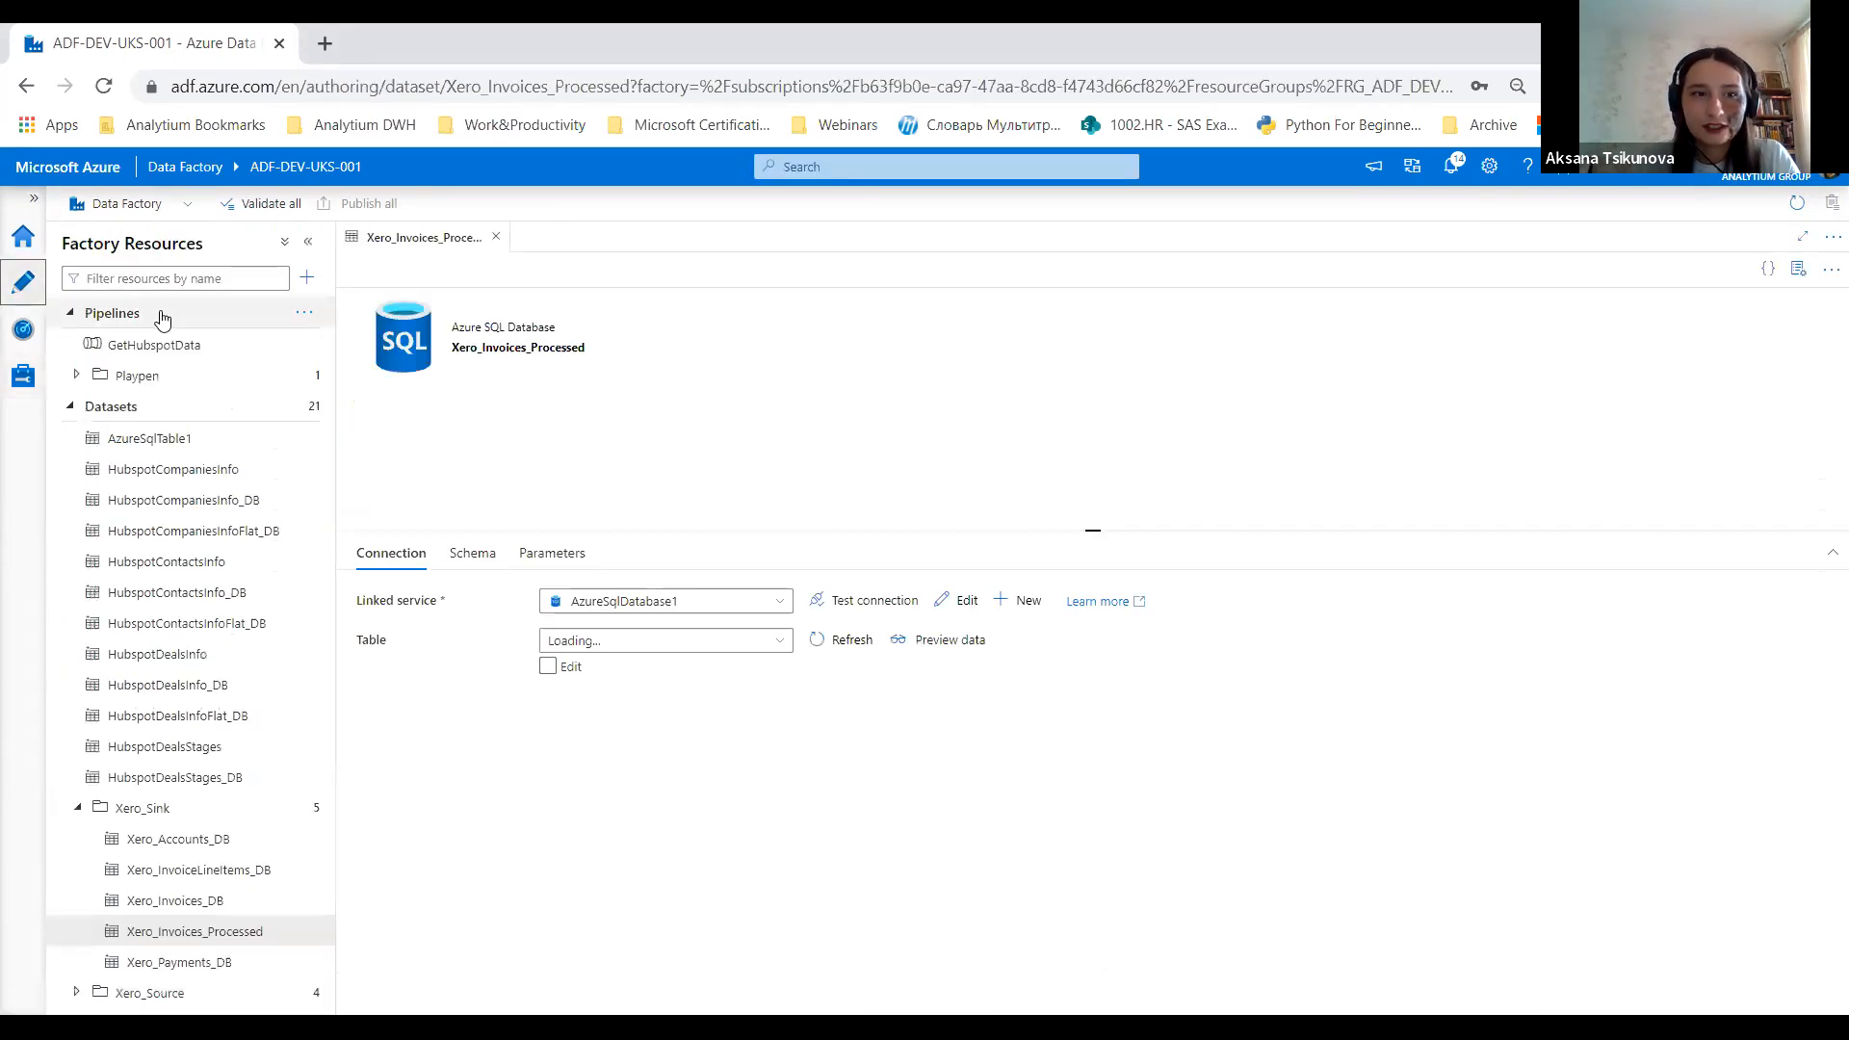
left_click(496, 236)
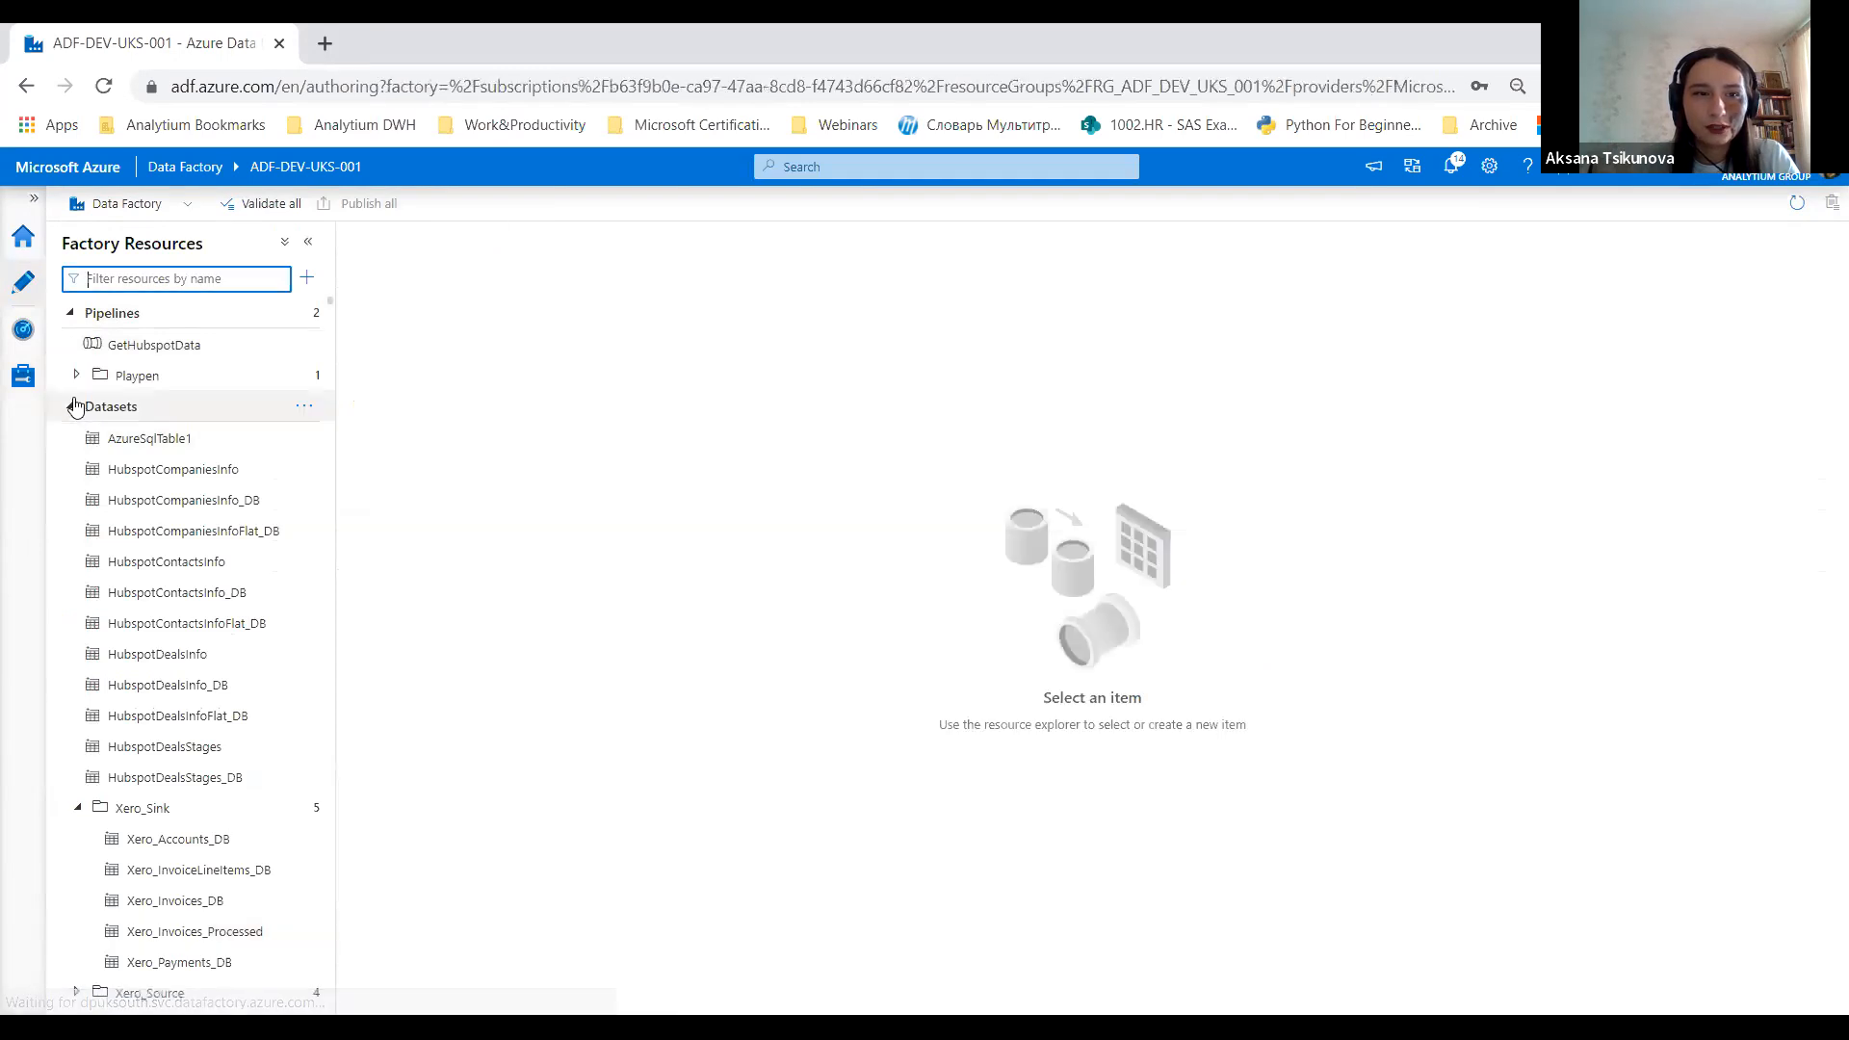
left_click(69, 405)
left_click(303, 313)
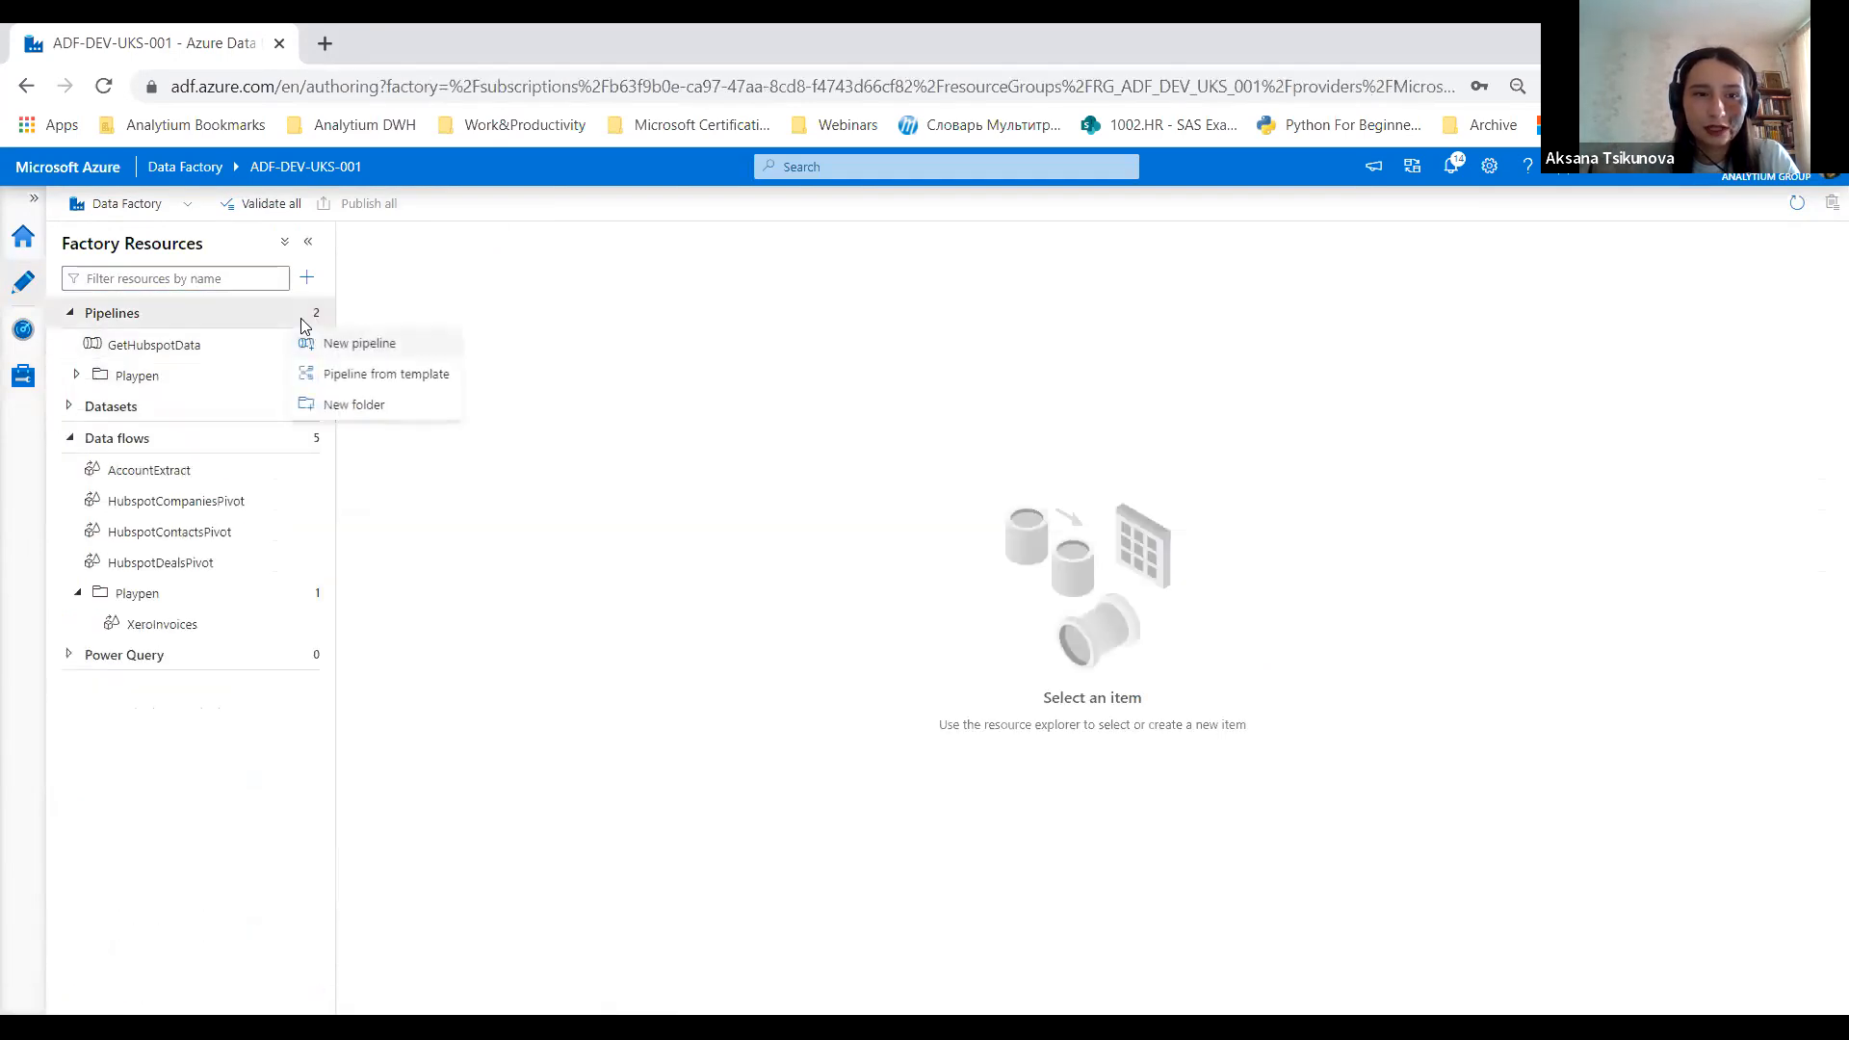
left_click(374, 359)
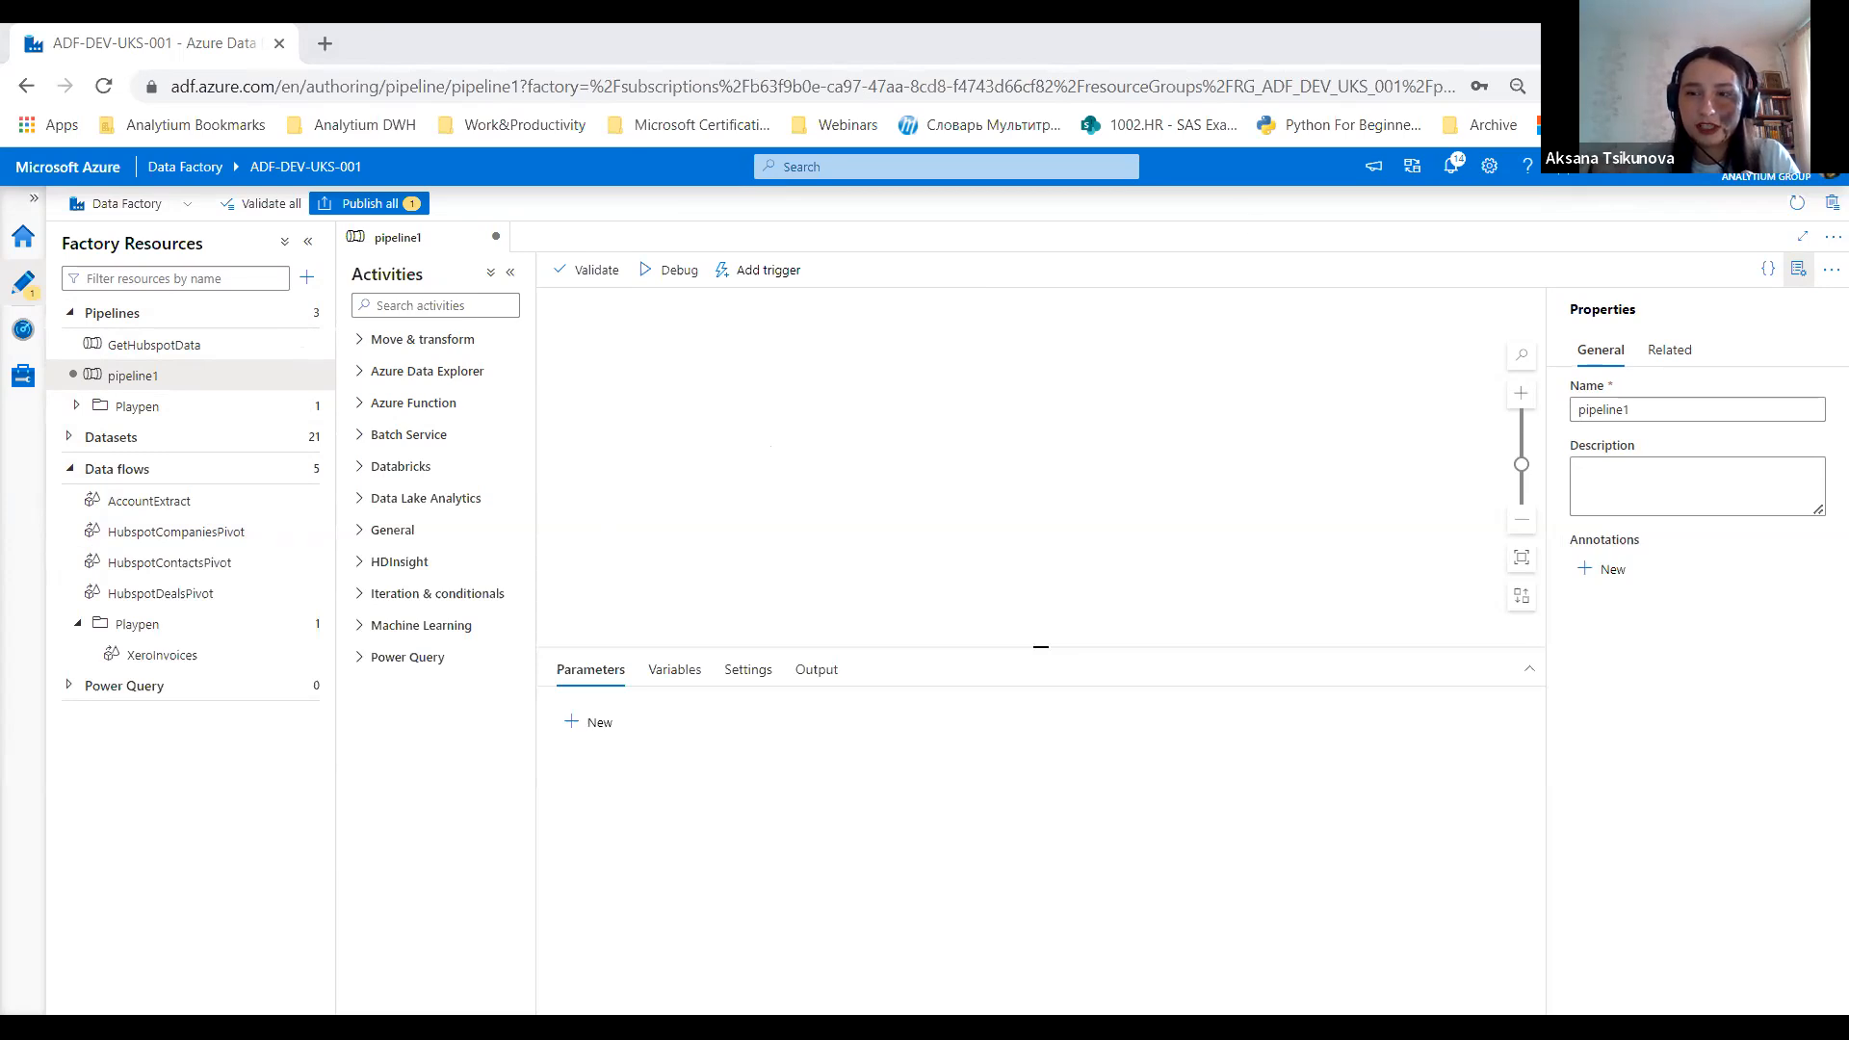
Step: Rename the new pipeline GetXeroData1 and hide its properties
double_click(1616, 411)
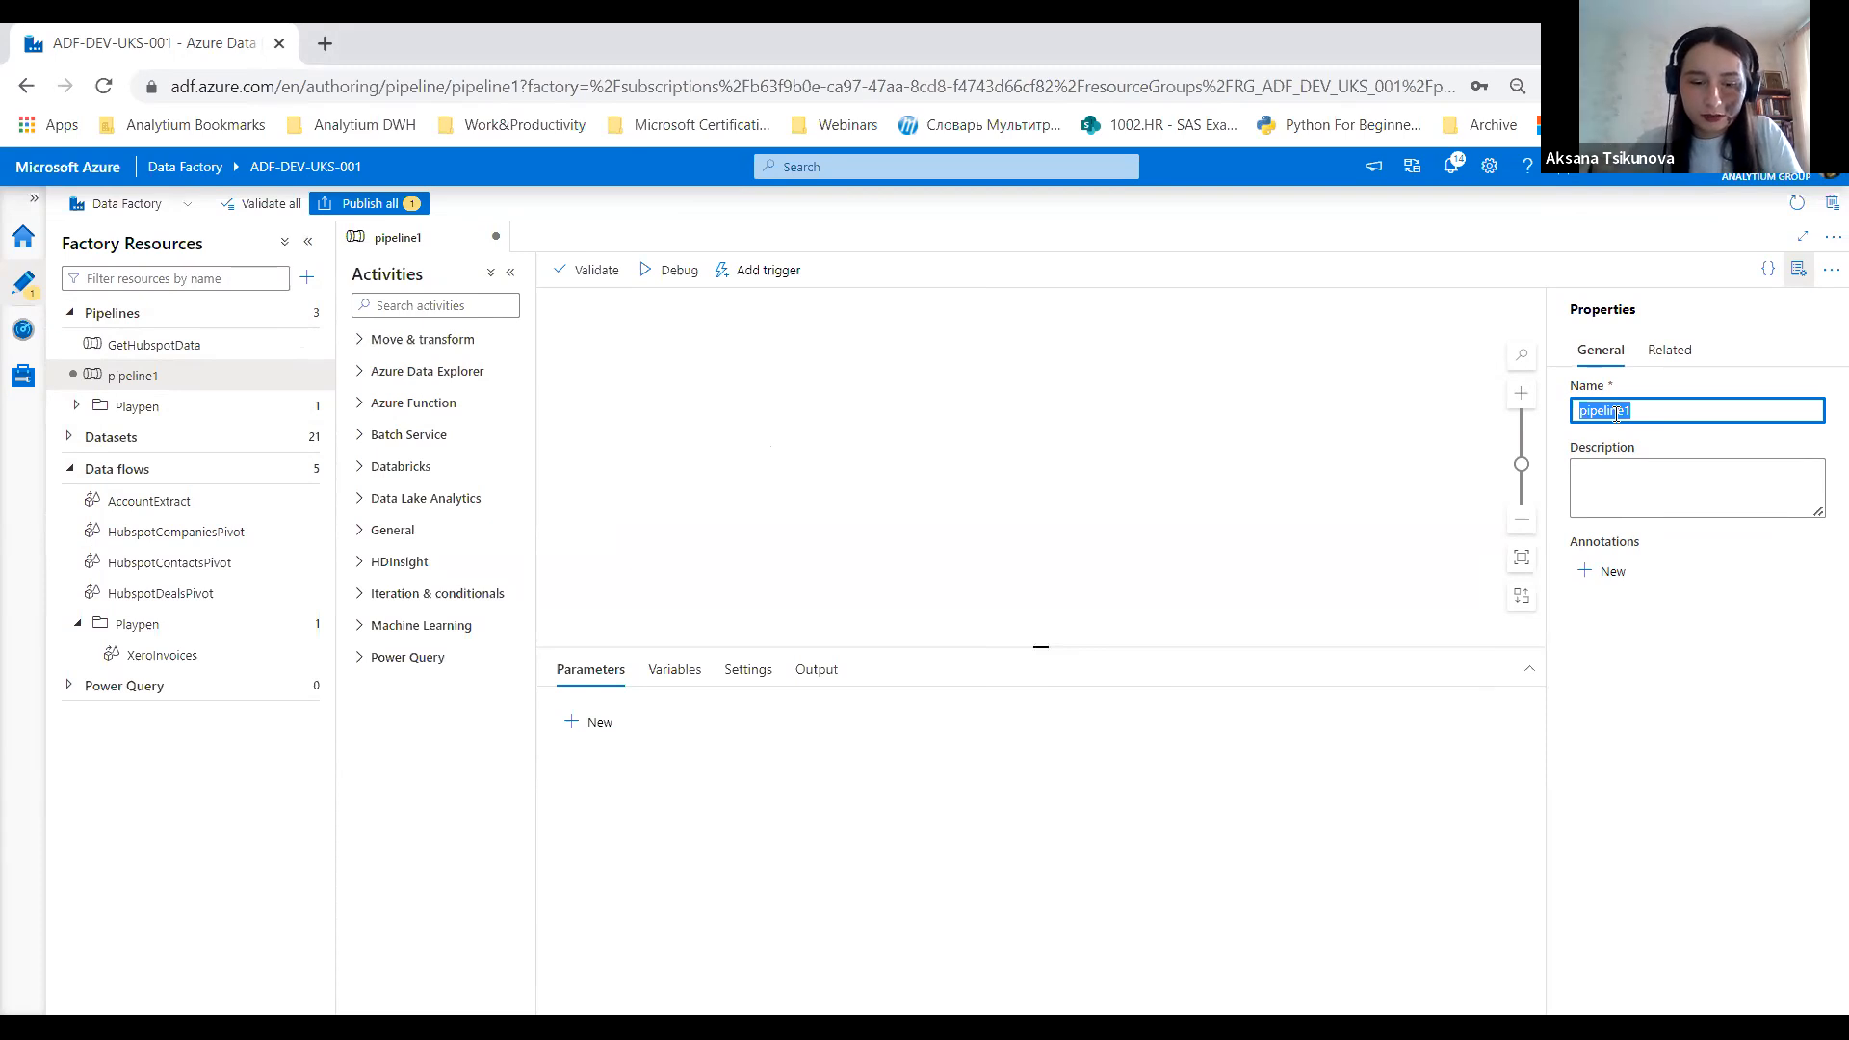
type("GetXero")
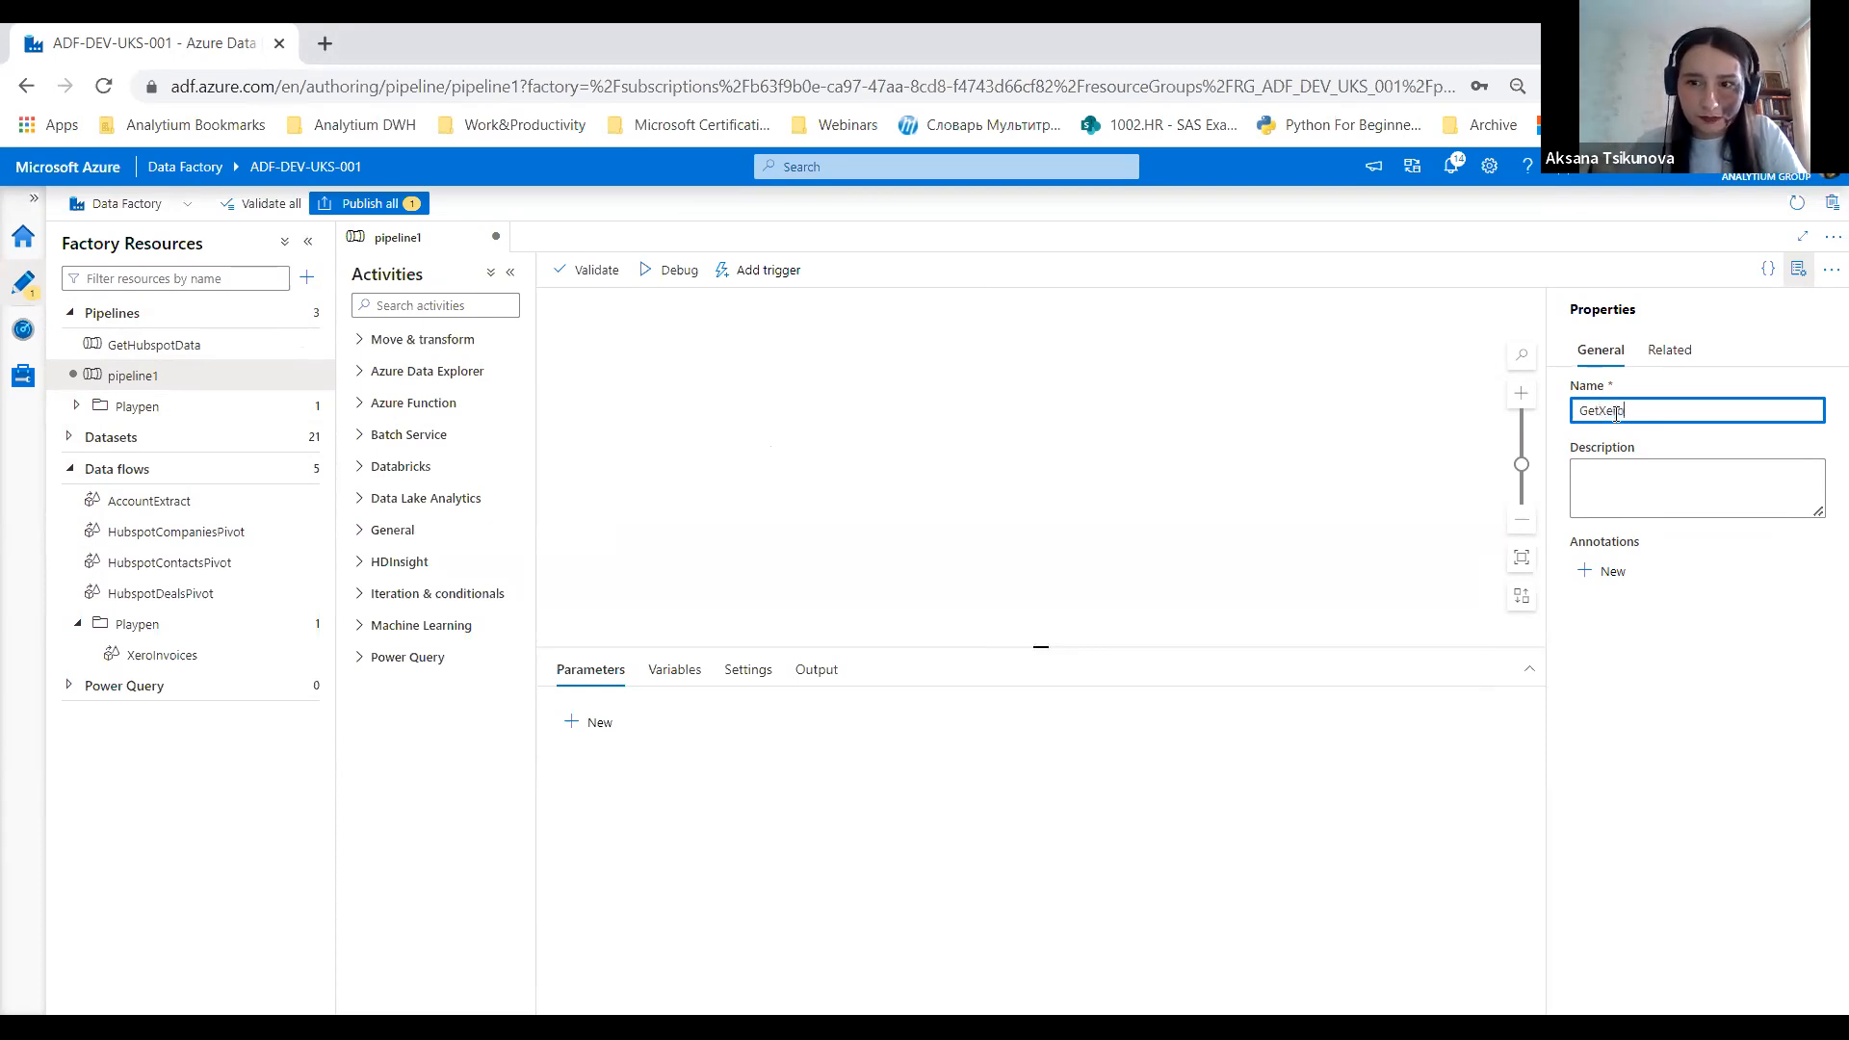
type("Data1")
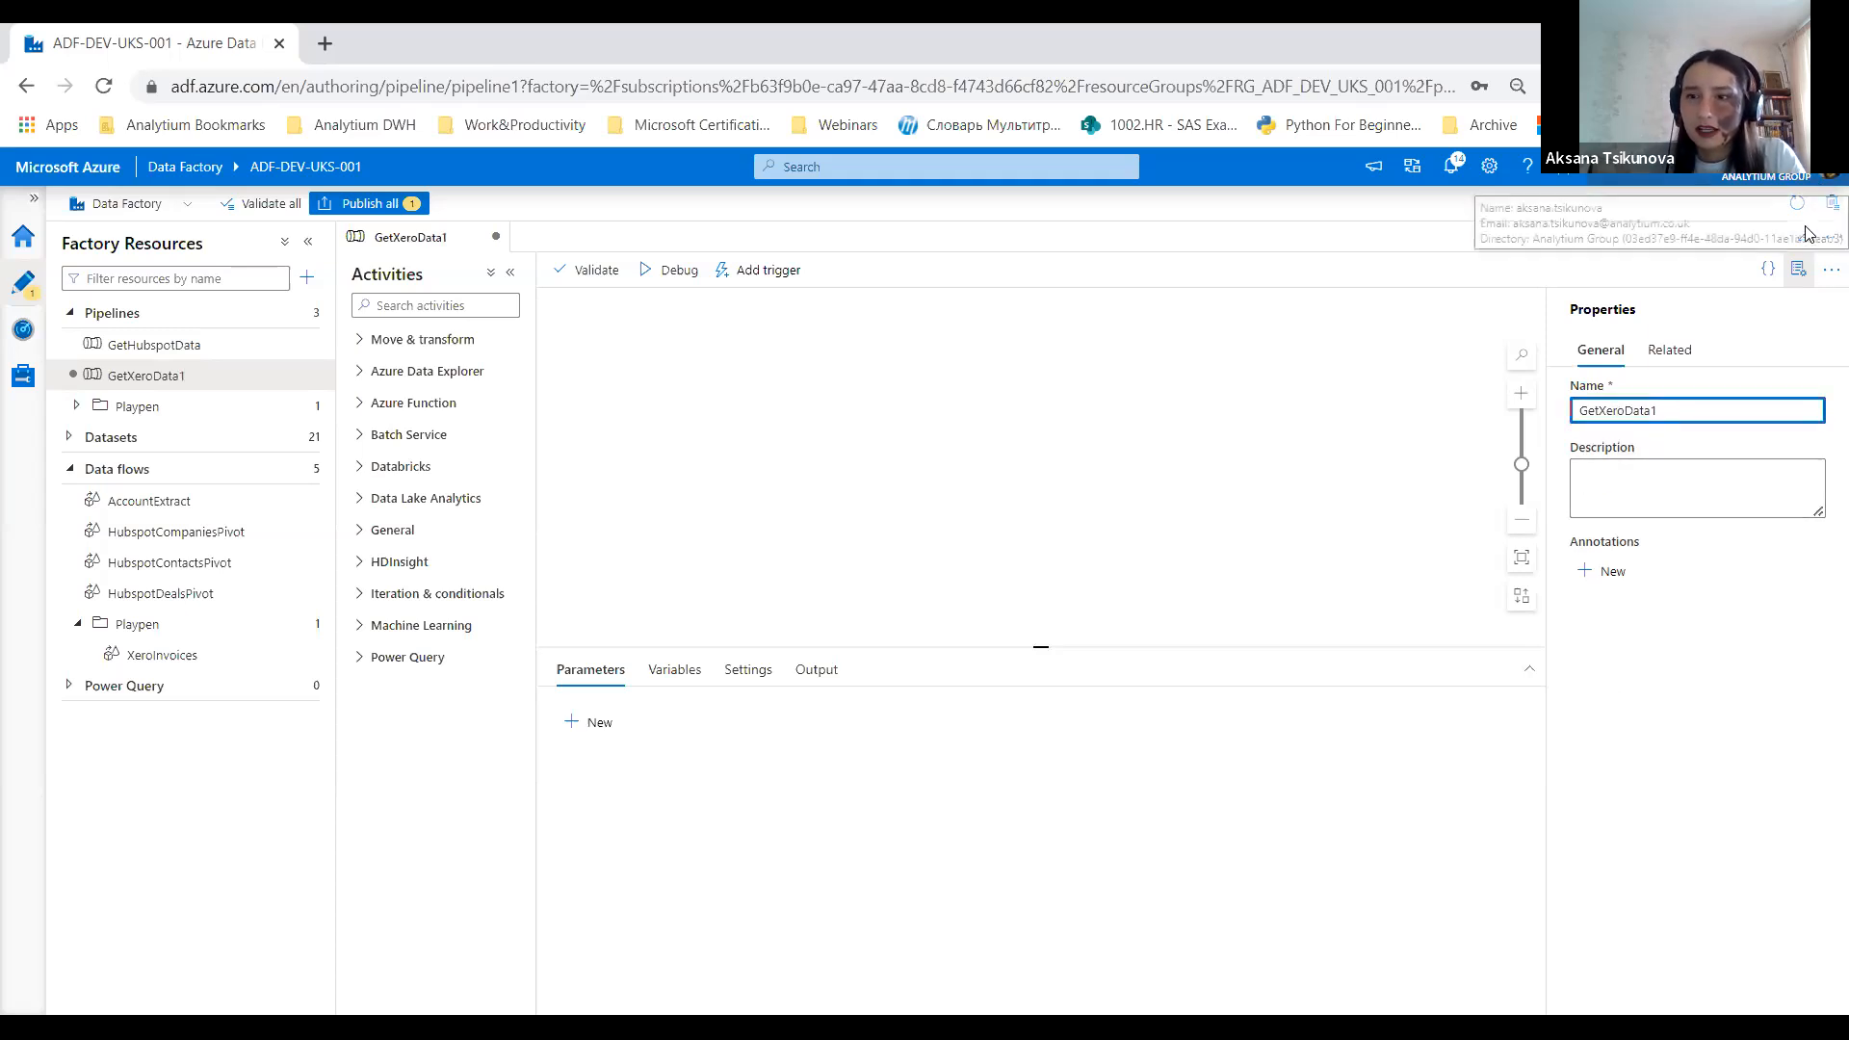
left_click(1794, 277)
Step: Add a Copy data activity to the pipeline canvas, reposition it and enlarge its settings area
left_click(390, 343)
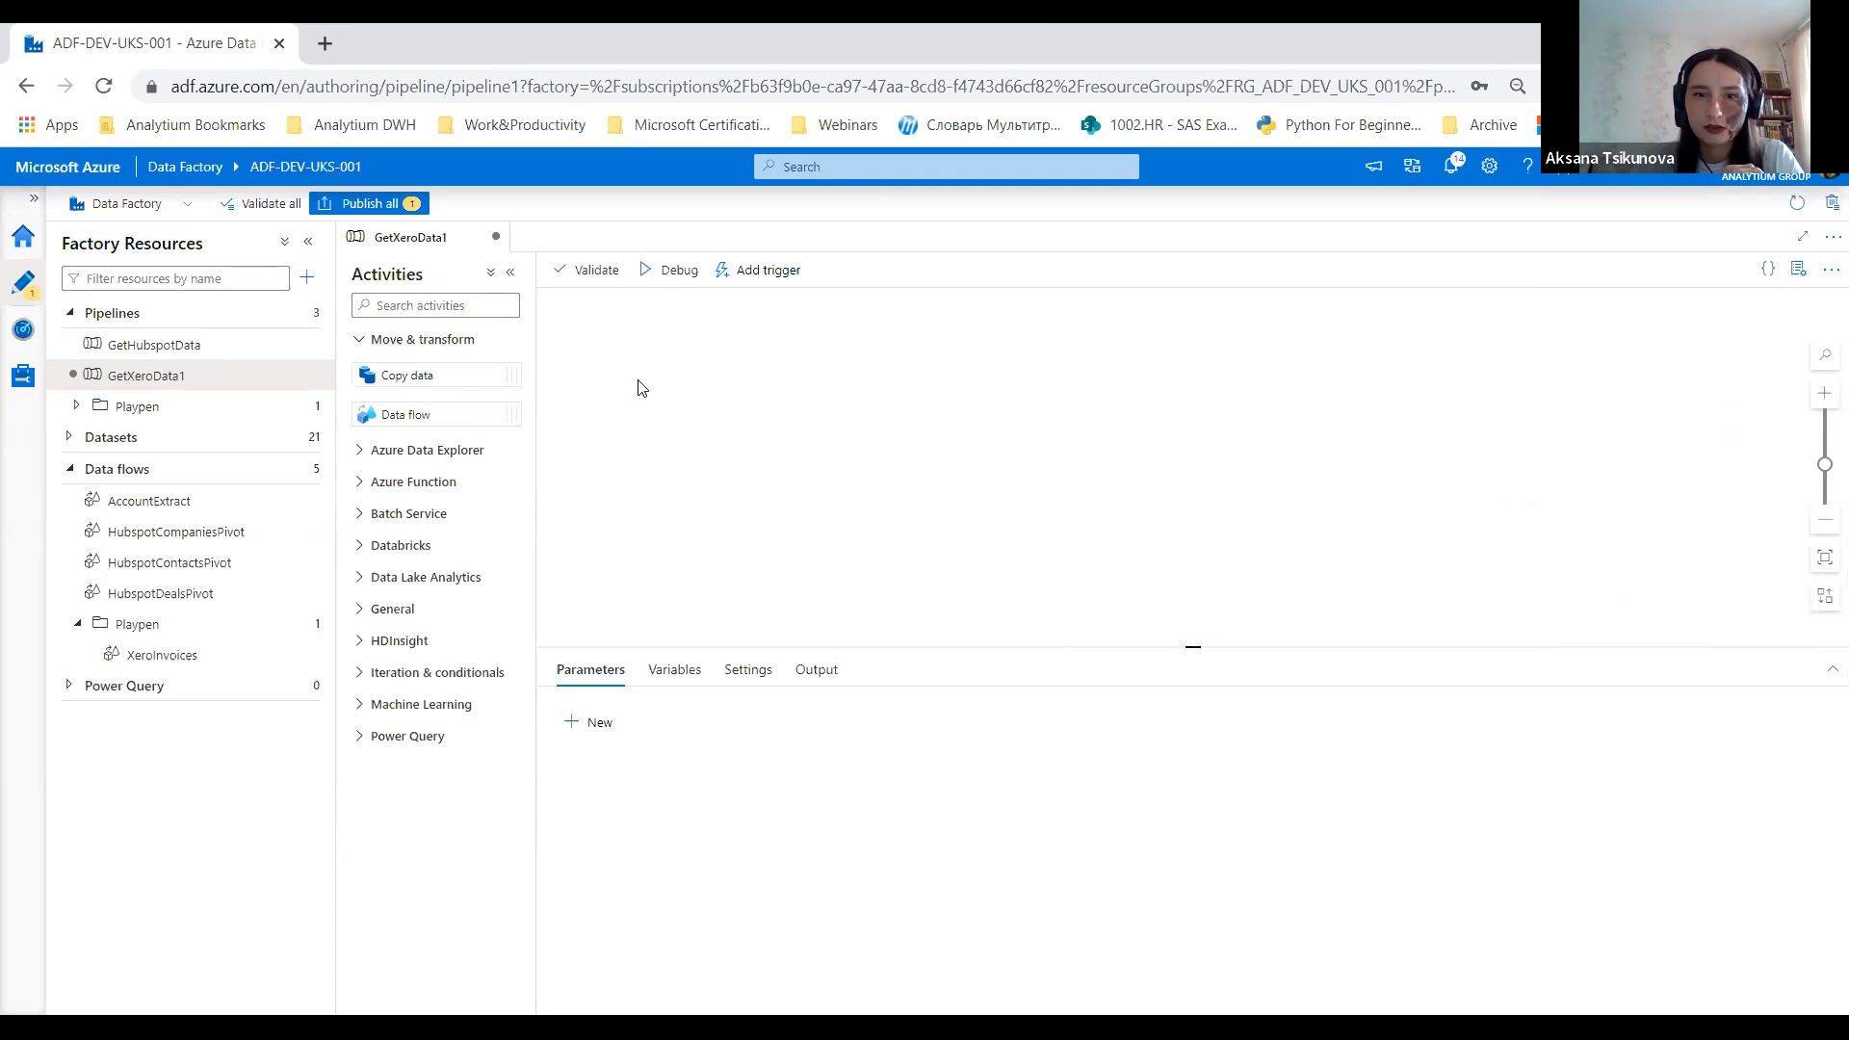
left_click_drag(406, 375, 637, 387)
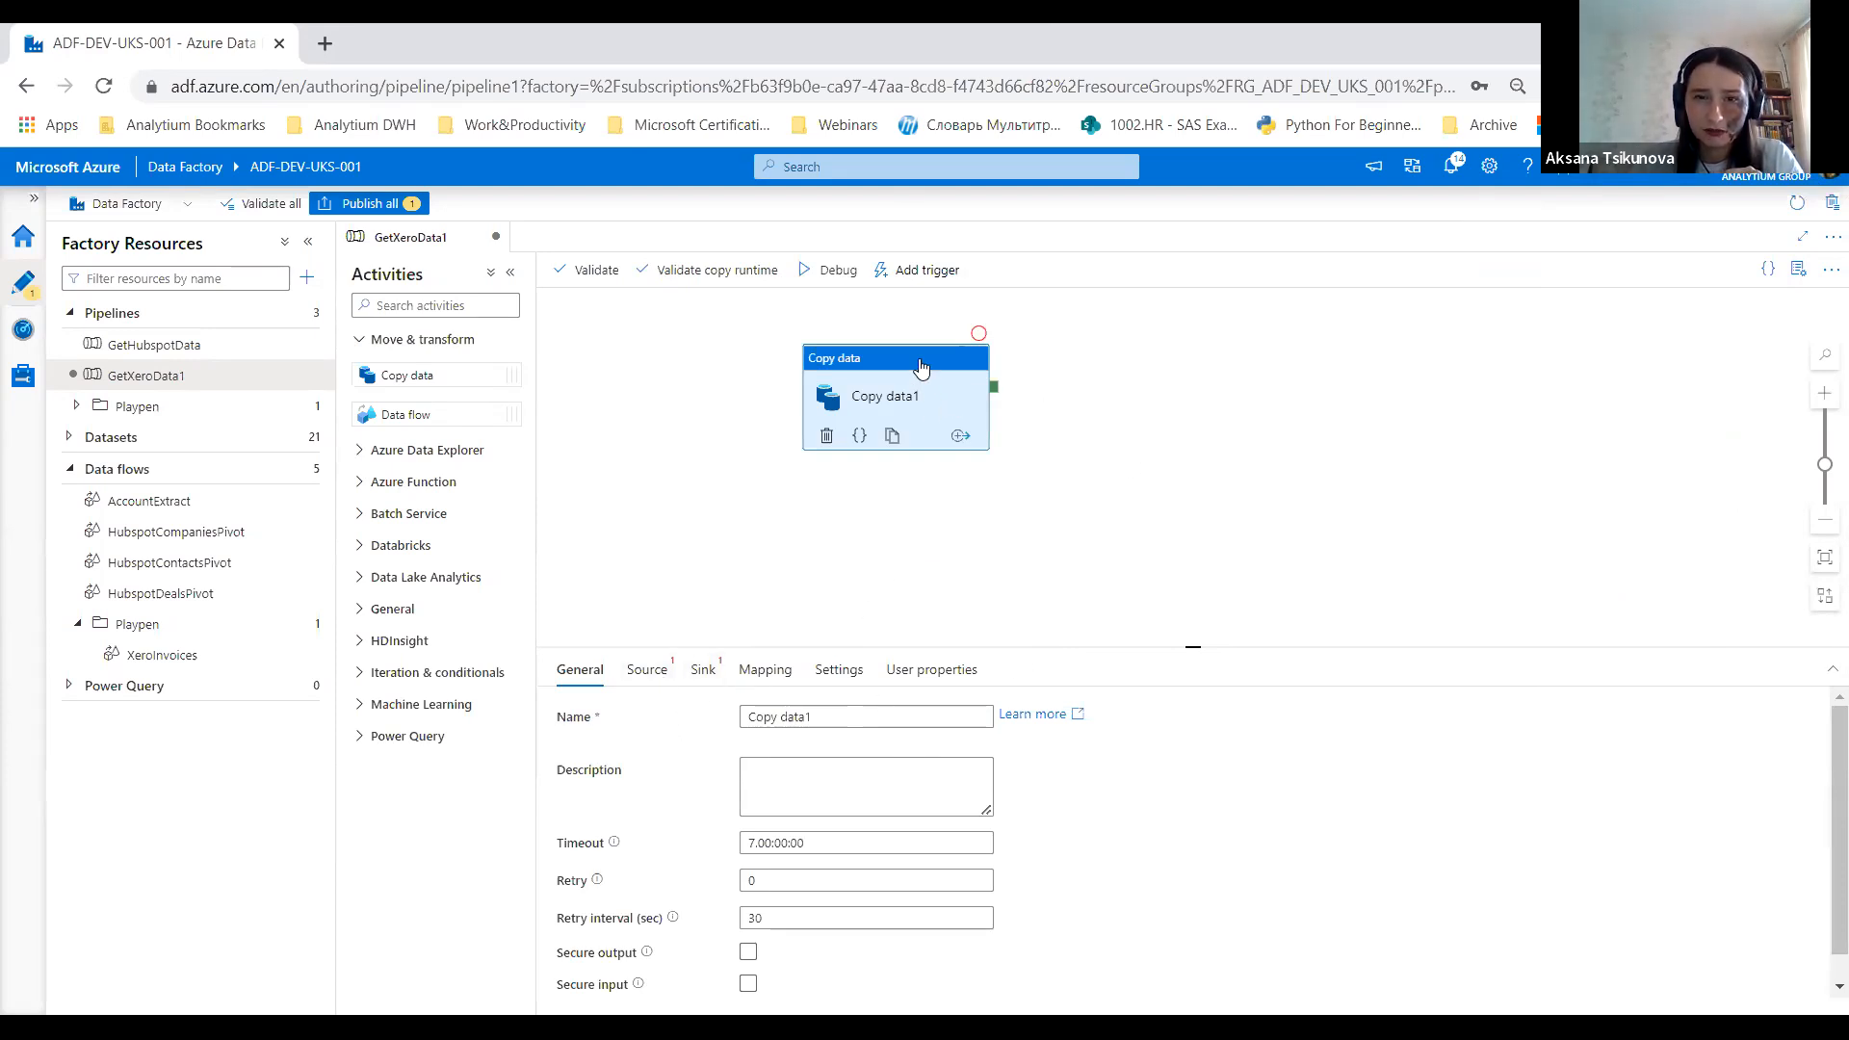
left_click_drag(910, 390, 962, 364)
left_click_drag(1191, 647, 1192, 495)
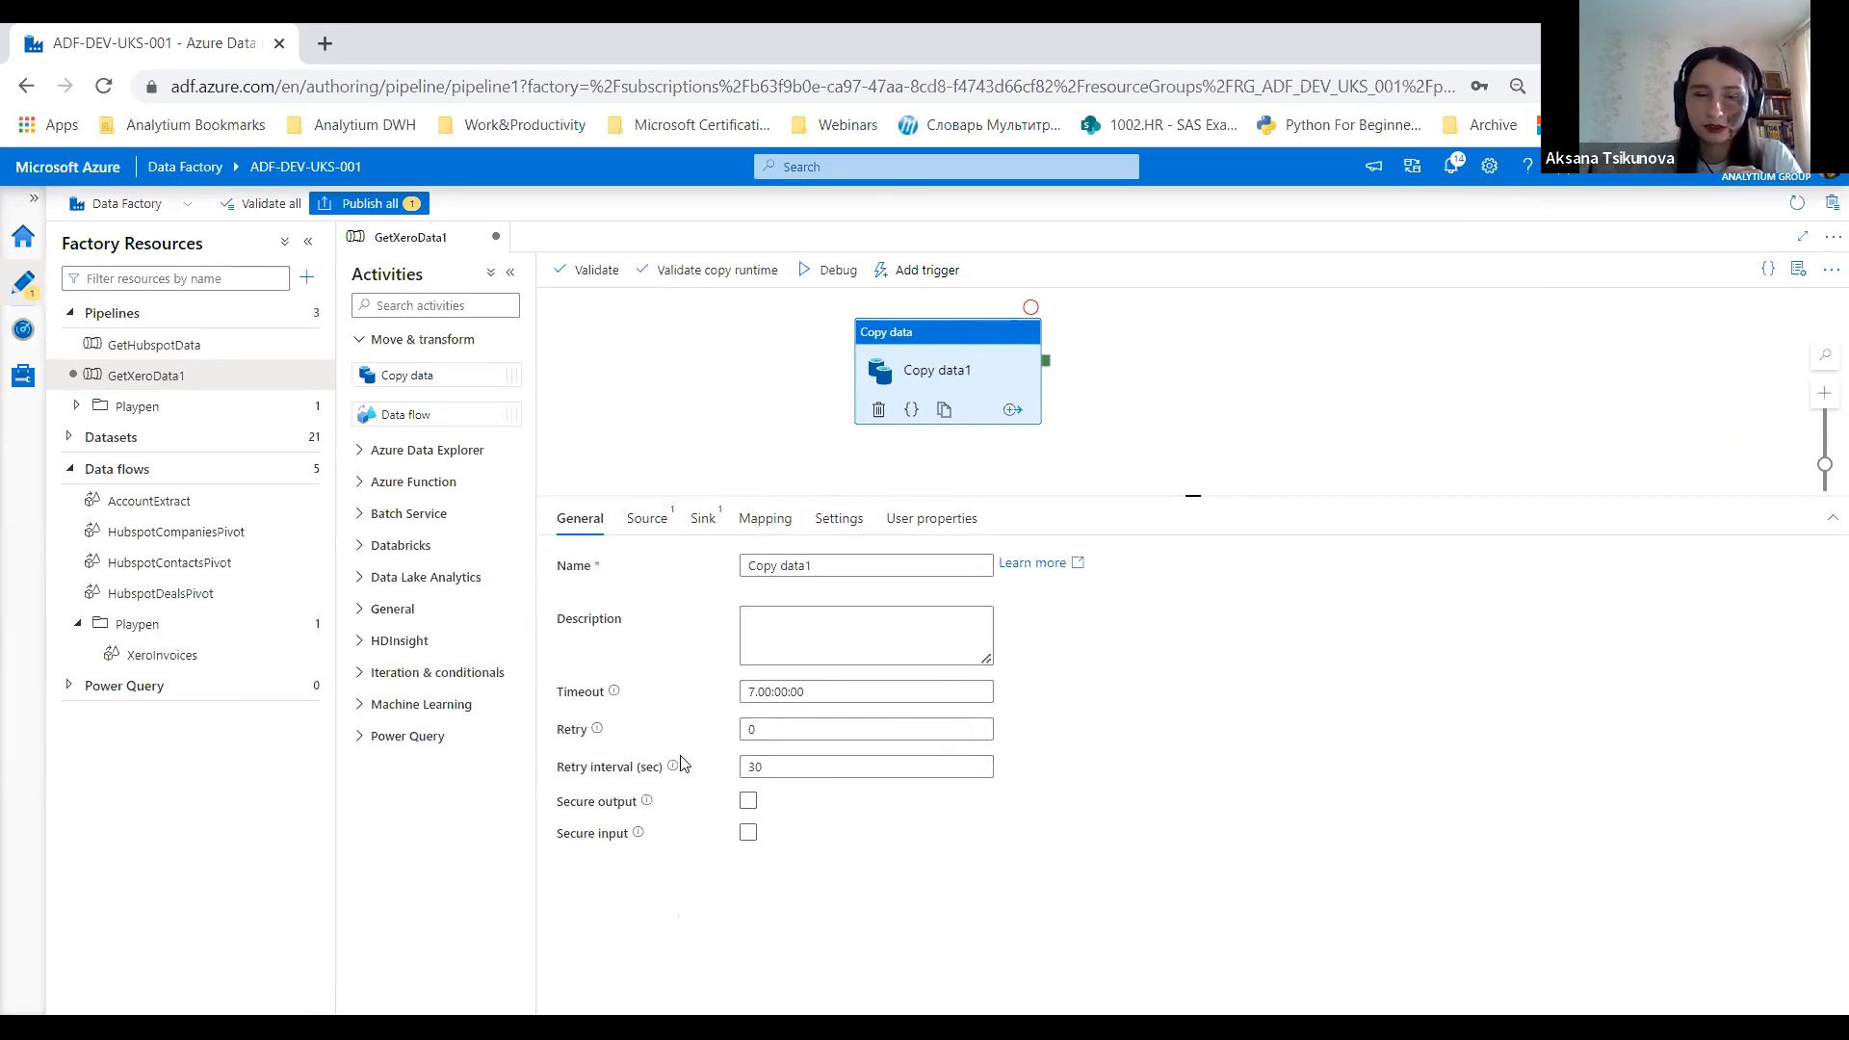
Step: Start a new source dataset for the copy activity, using Xero as the data store
left_click(648, 523)
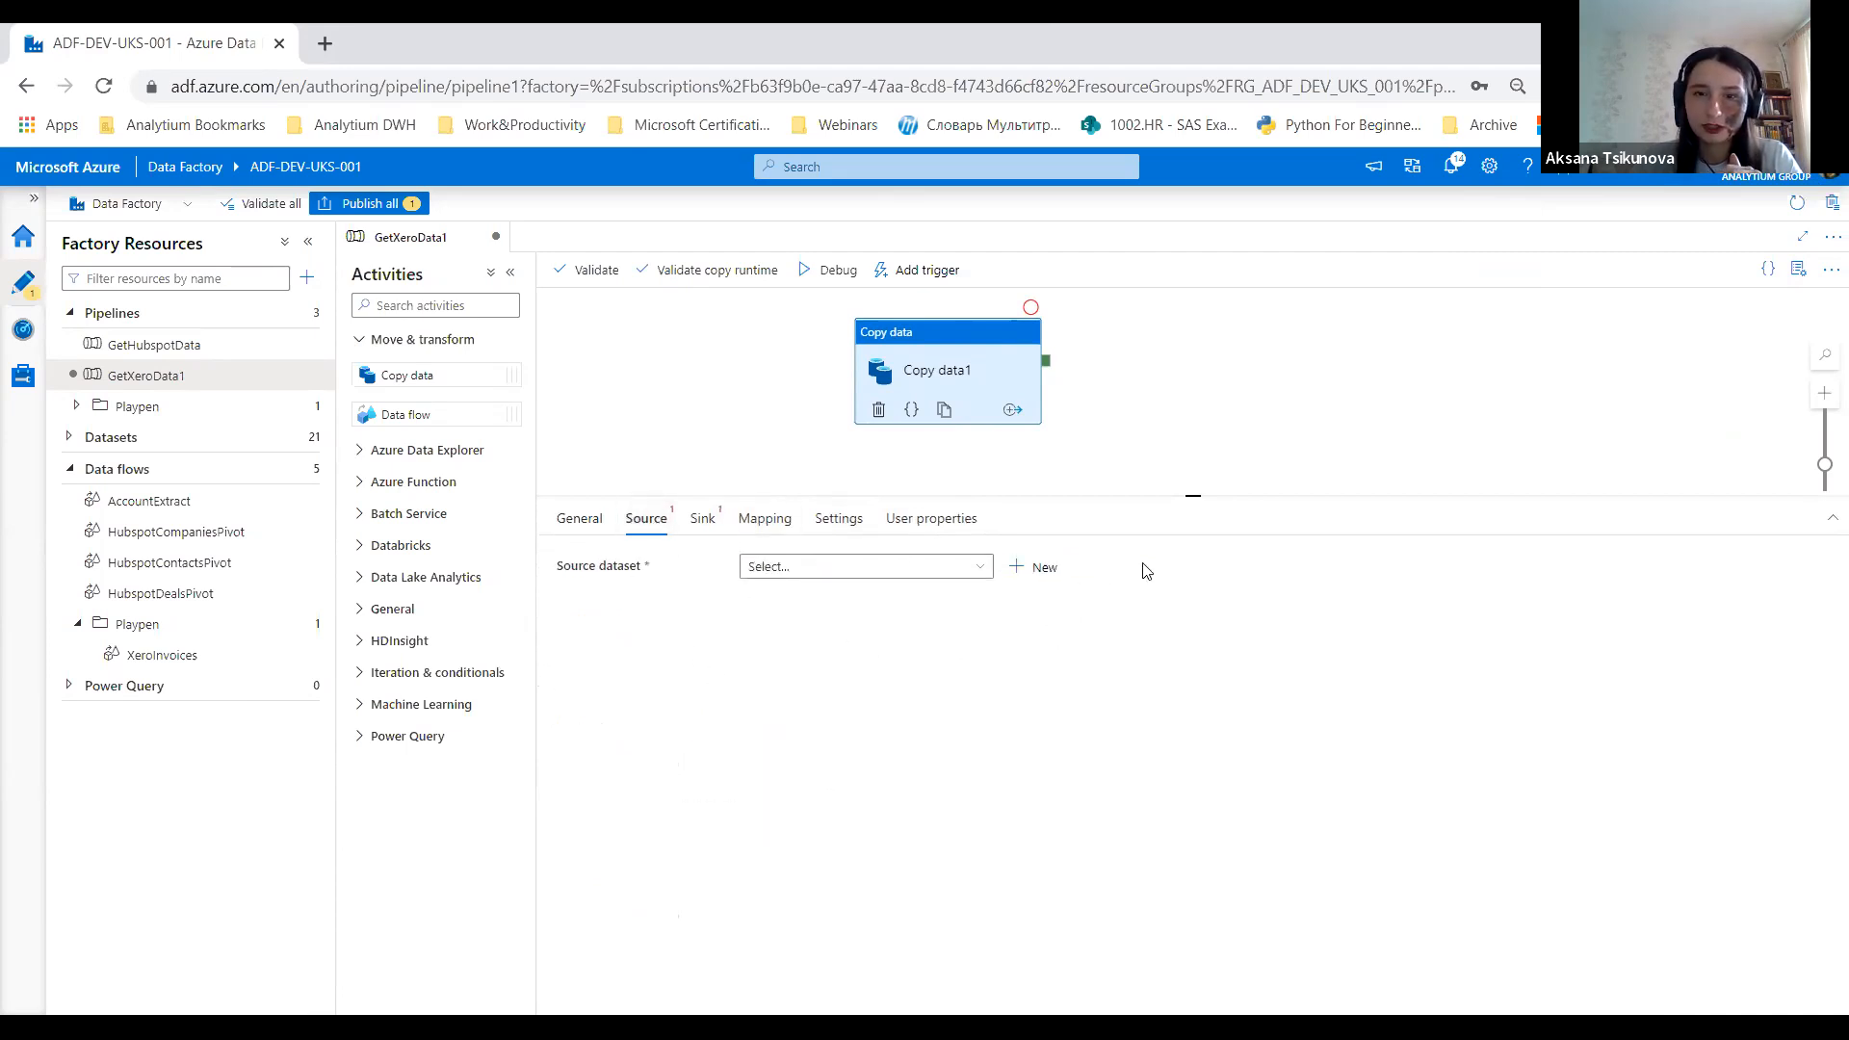
left_click_drag(1193, 497, 1193, 559)
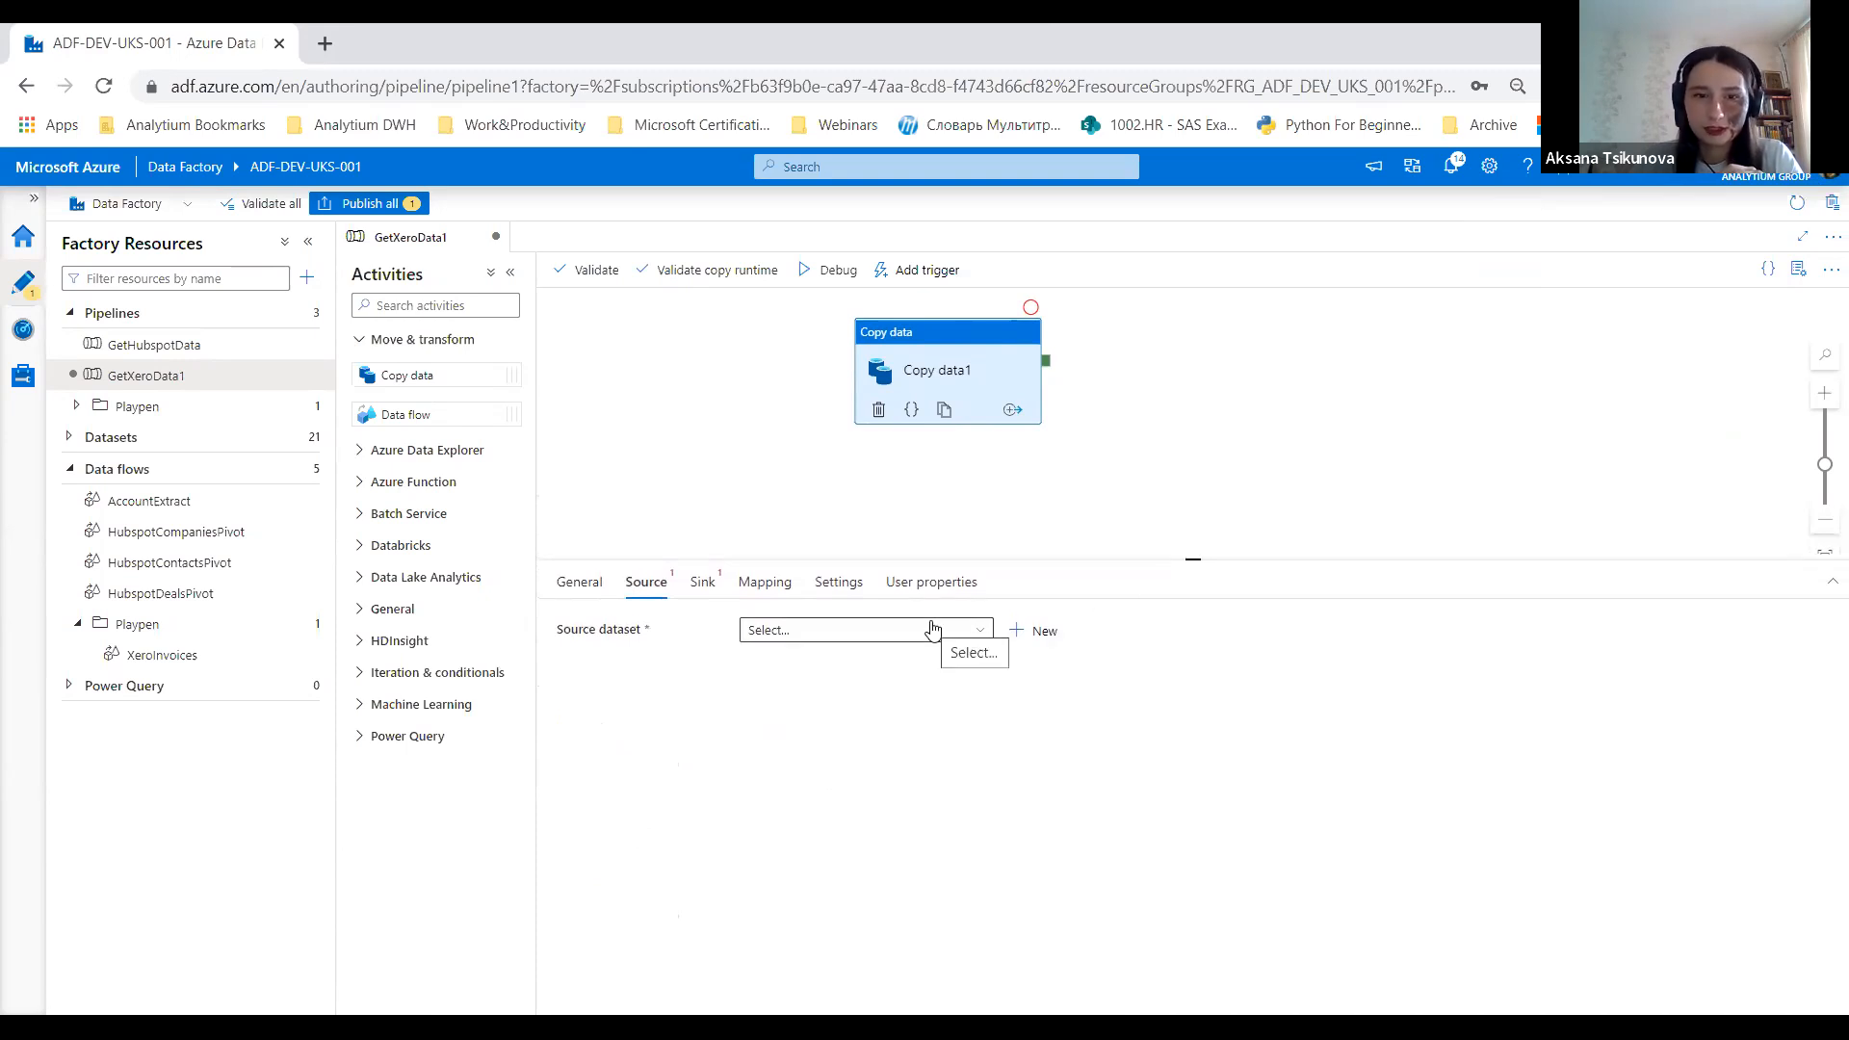
left_click(1025, 635)
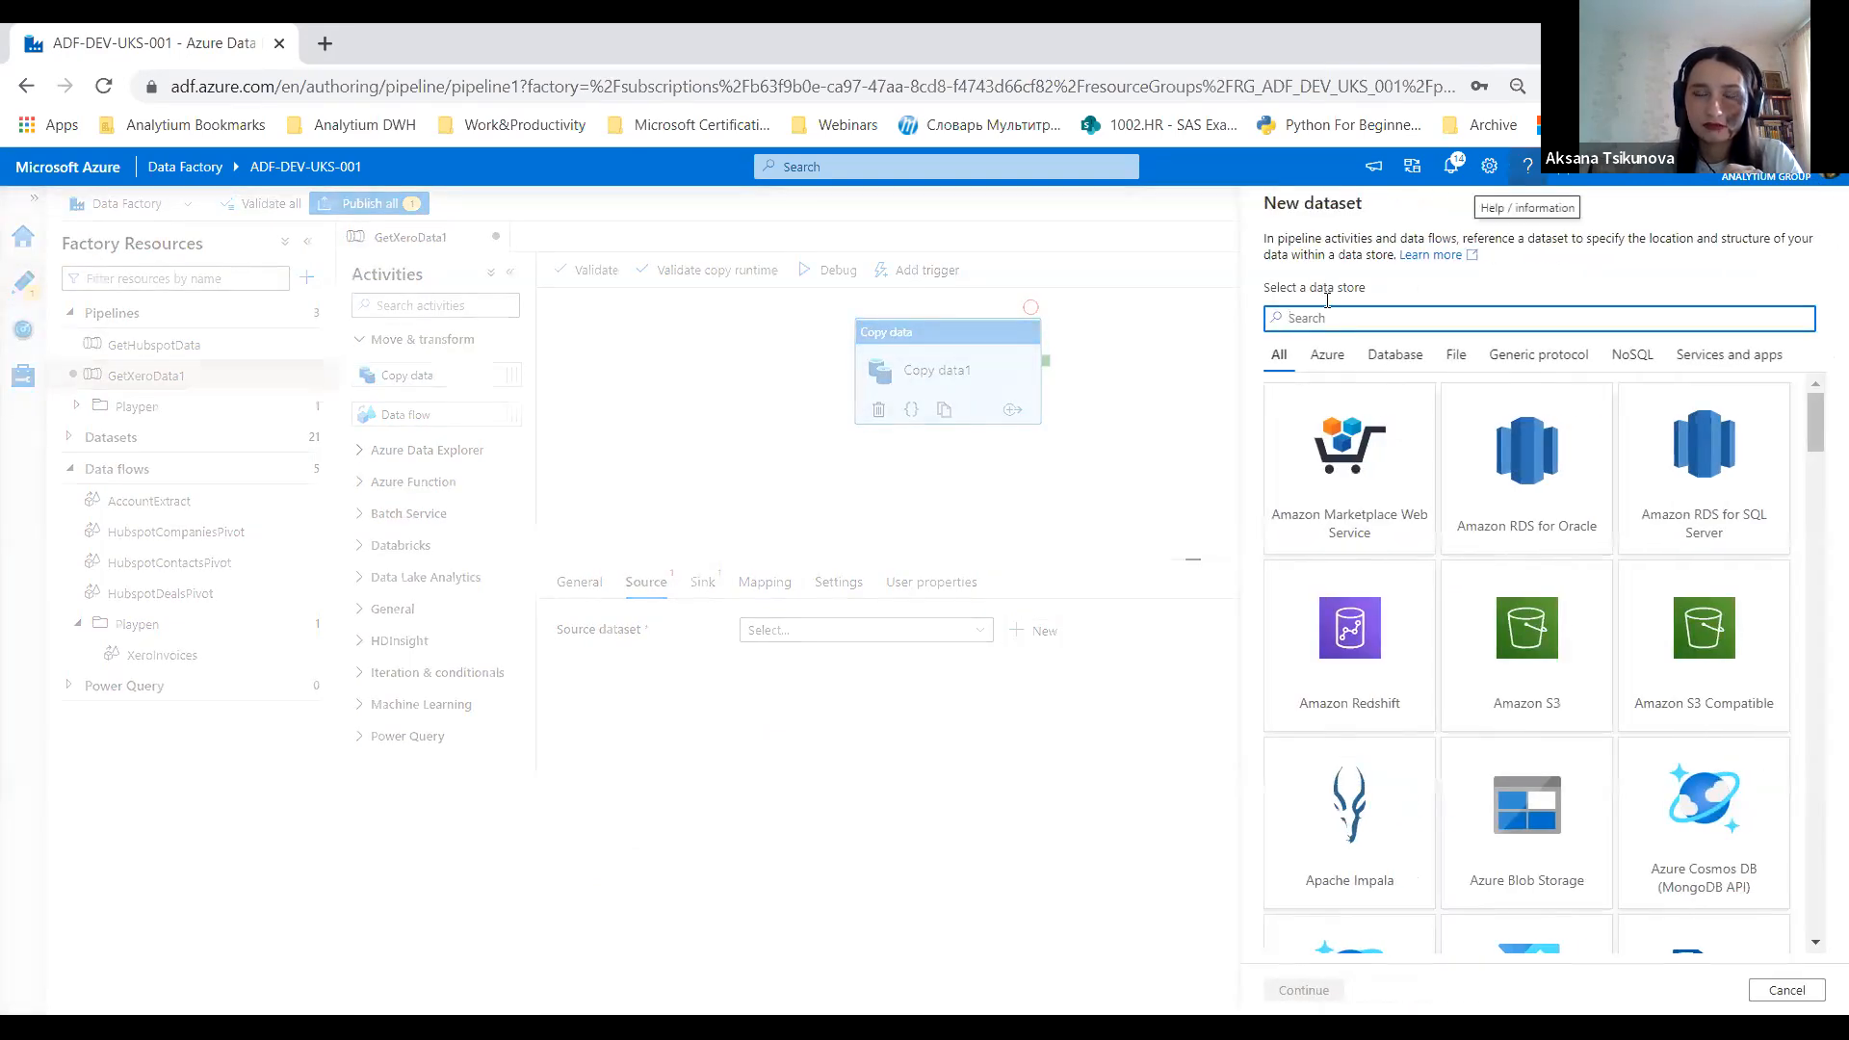
type("xero")
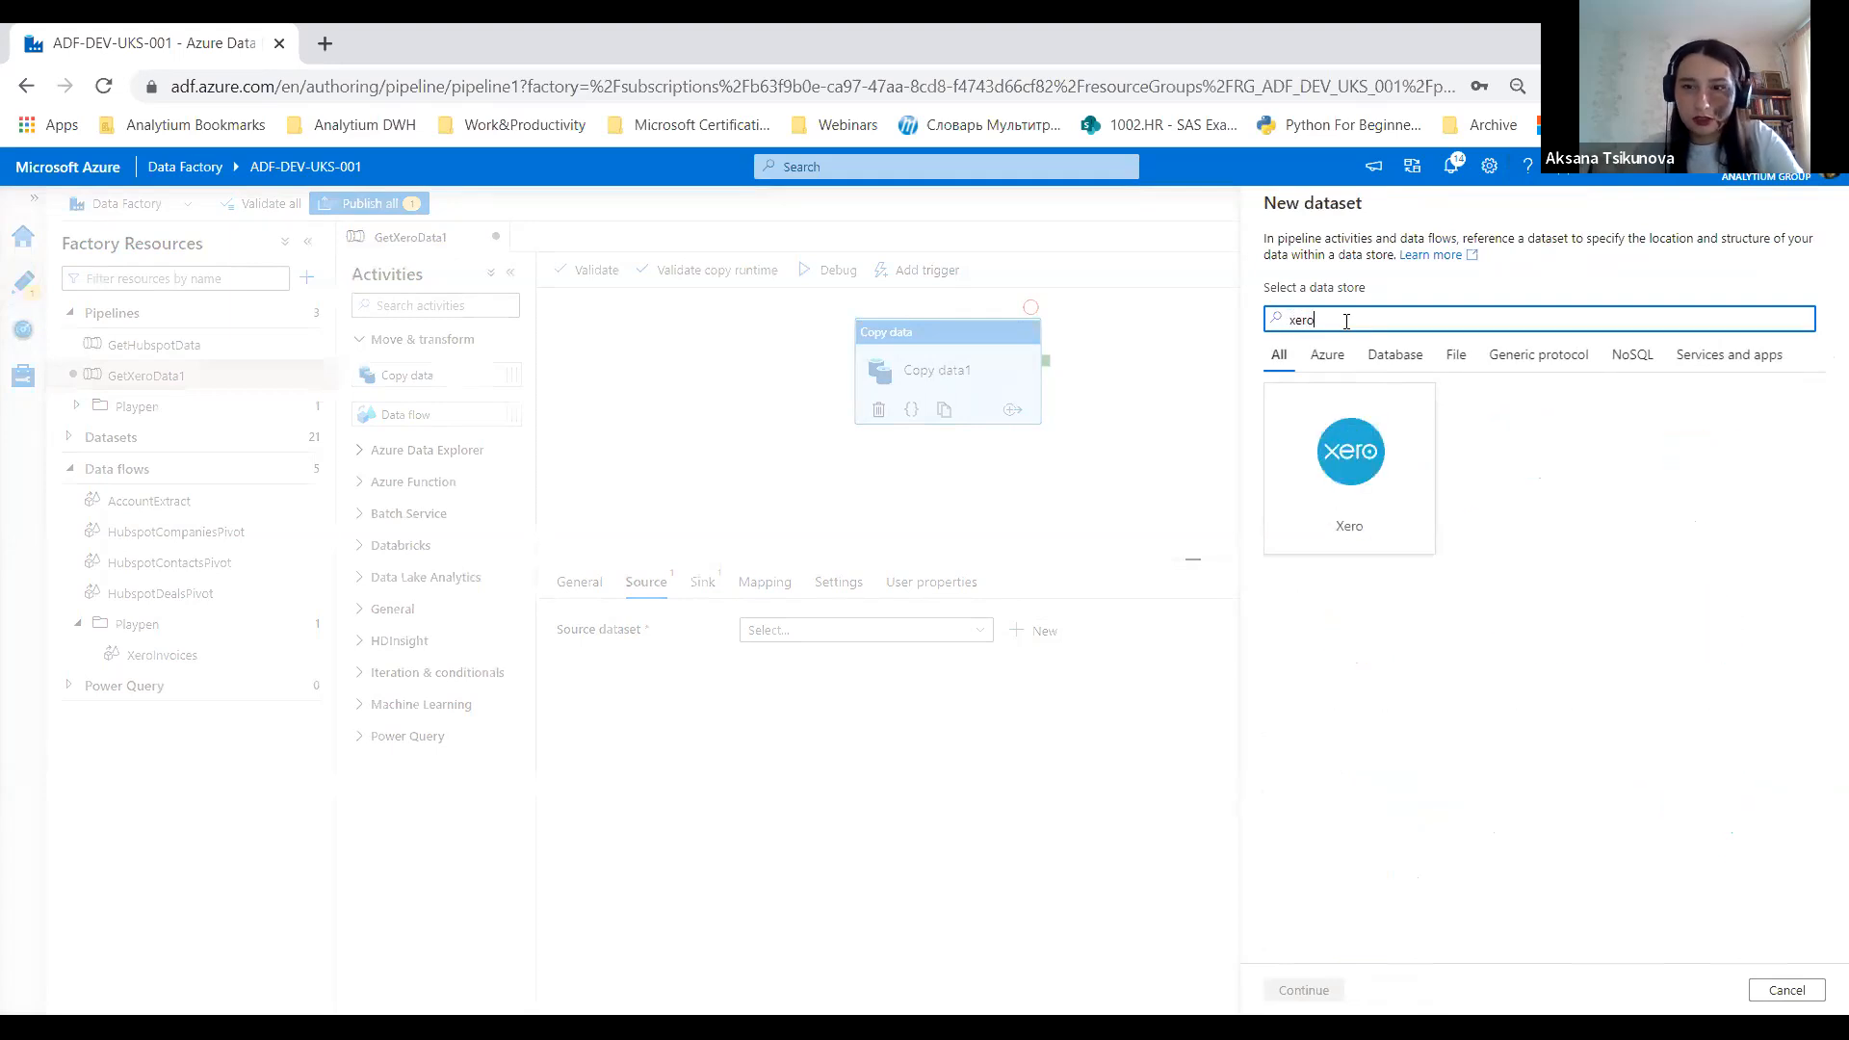
left_click(1338, 472)
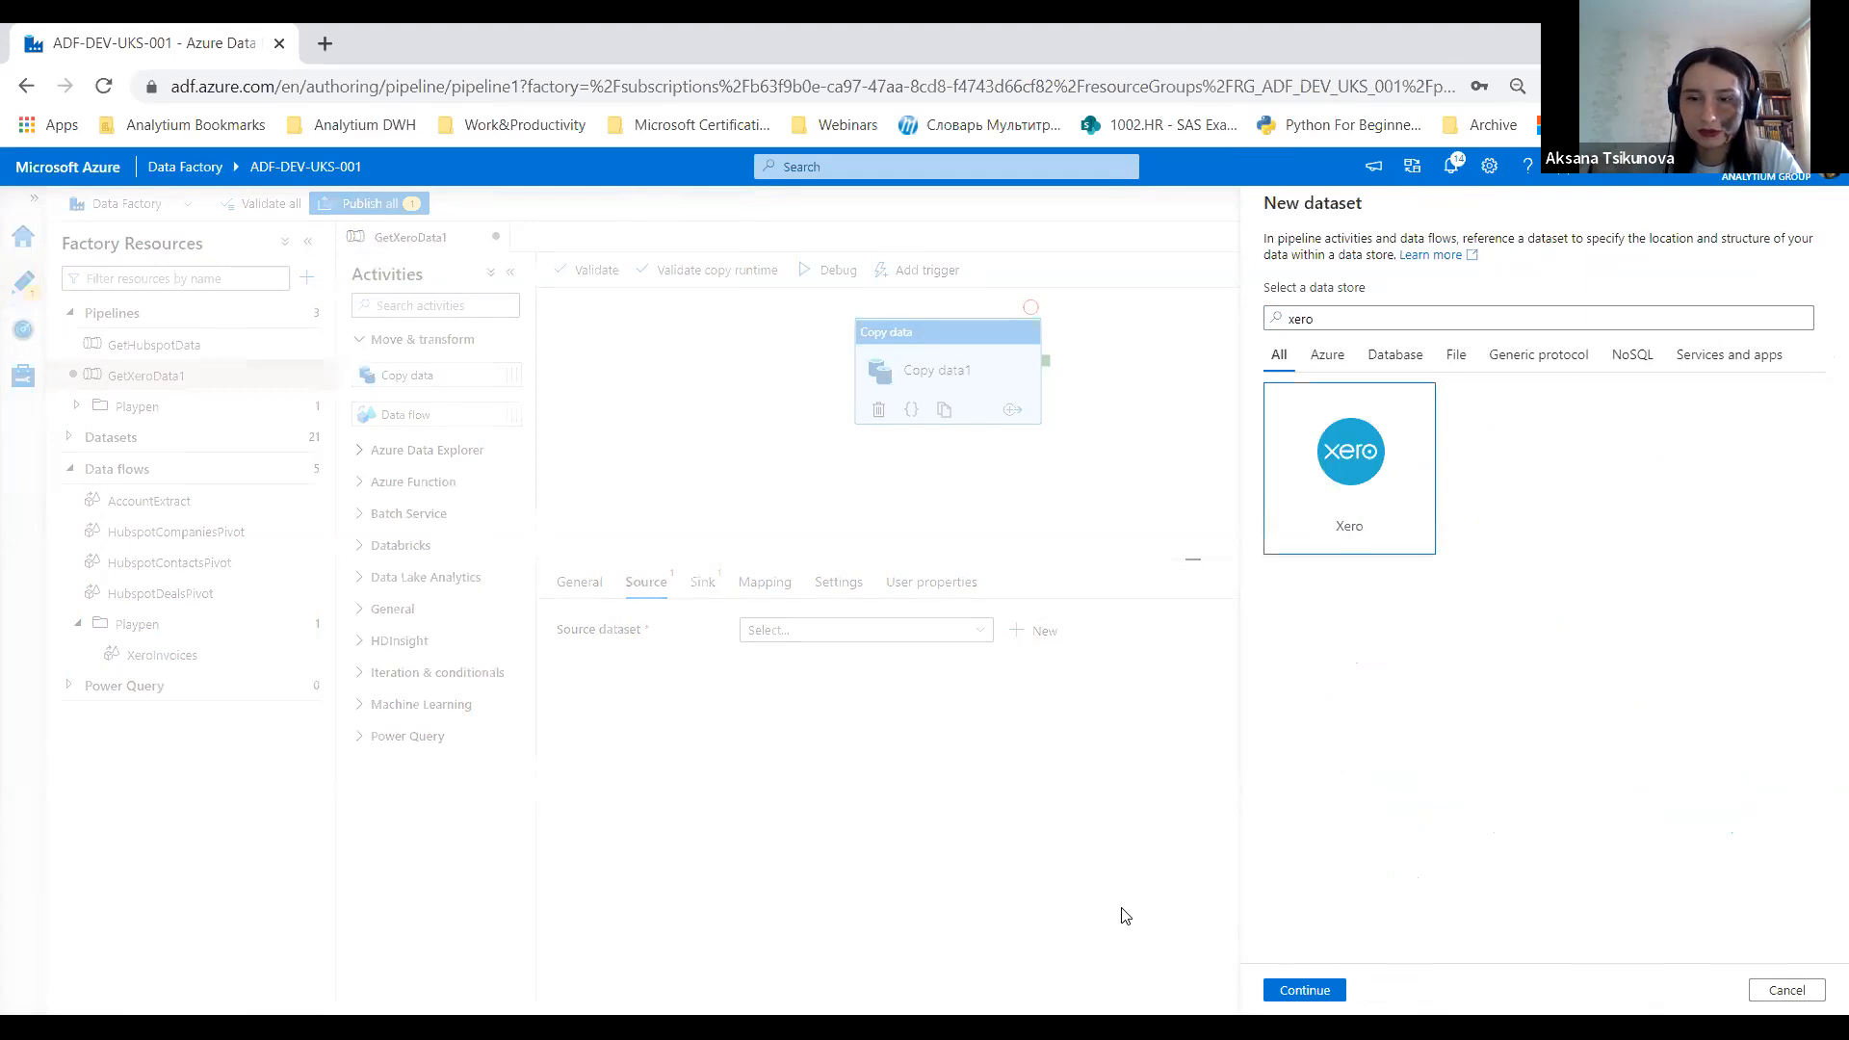
left_click(1305, 989)
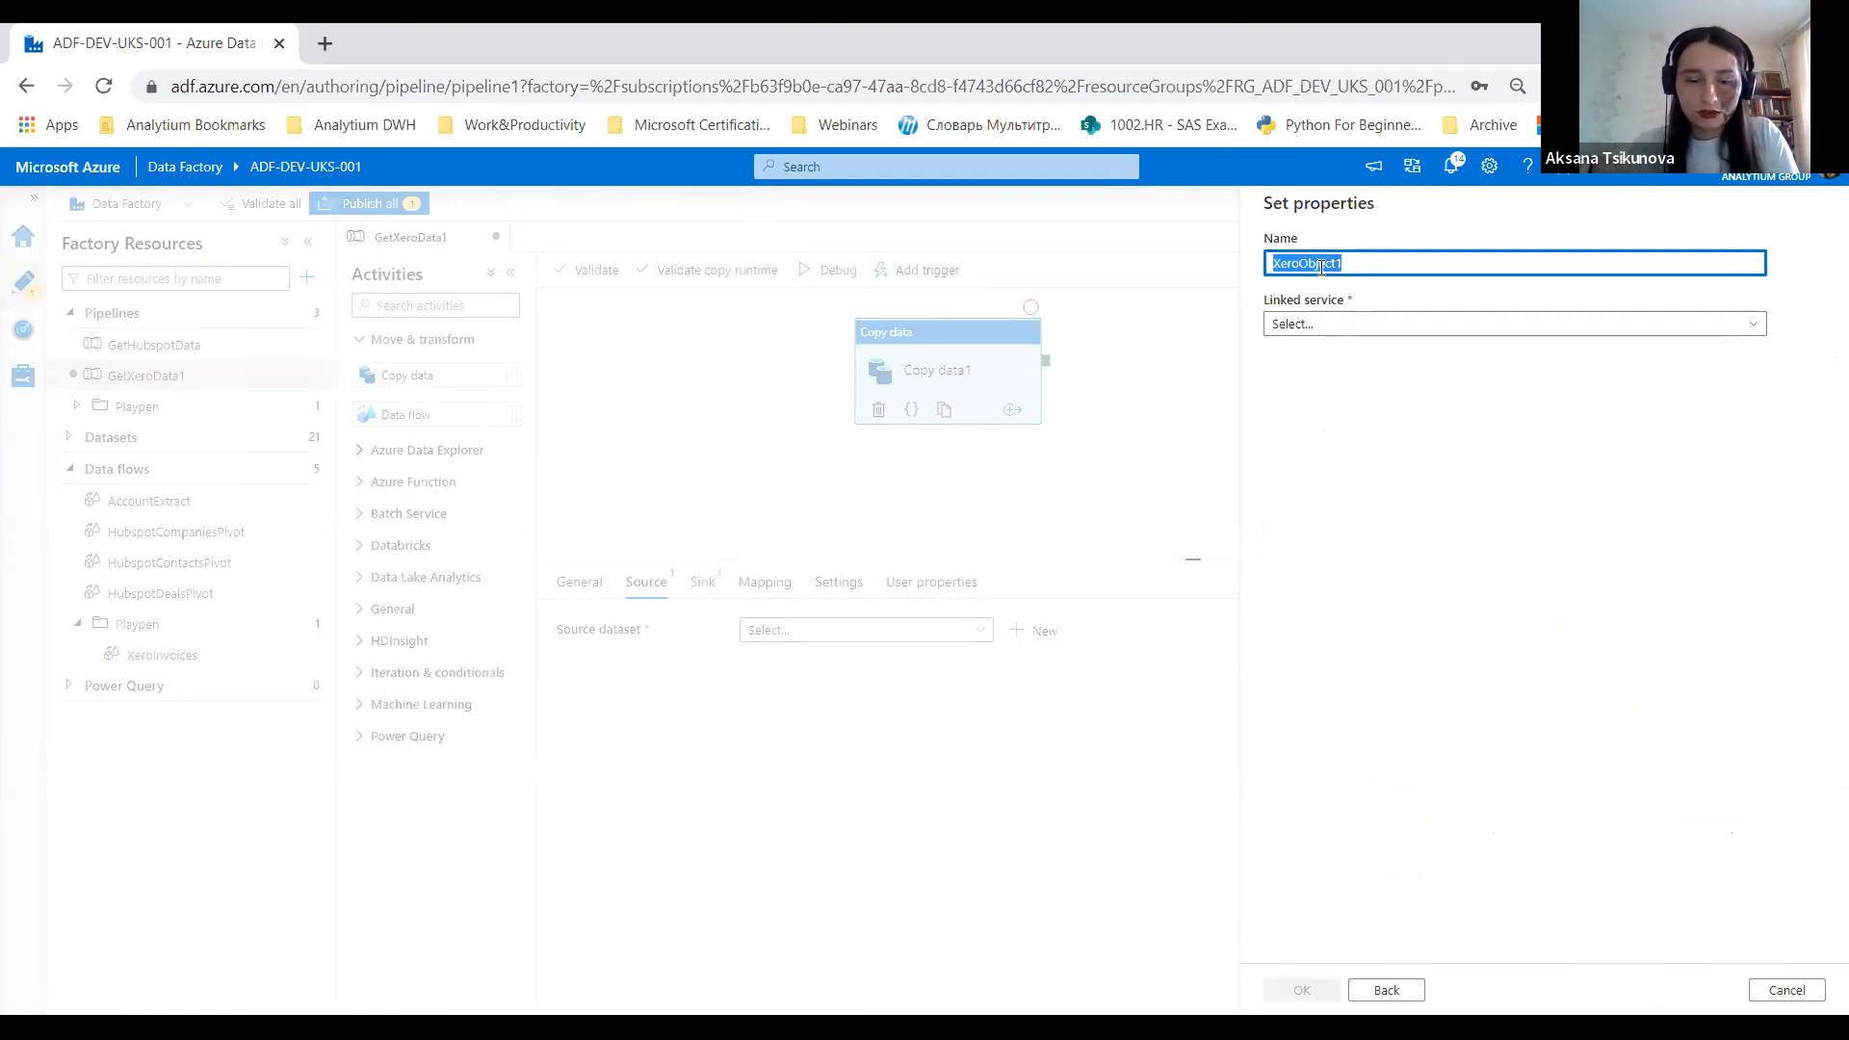
Step: Name the source dataset xero_source_invoices
type("xero-source-invoices")
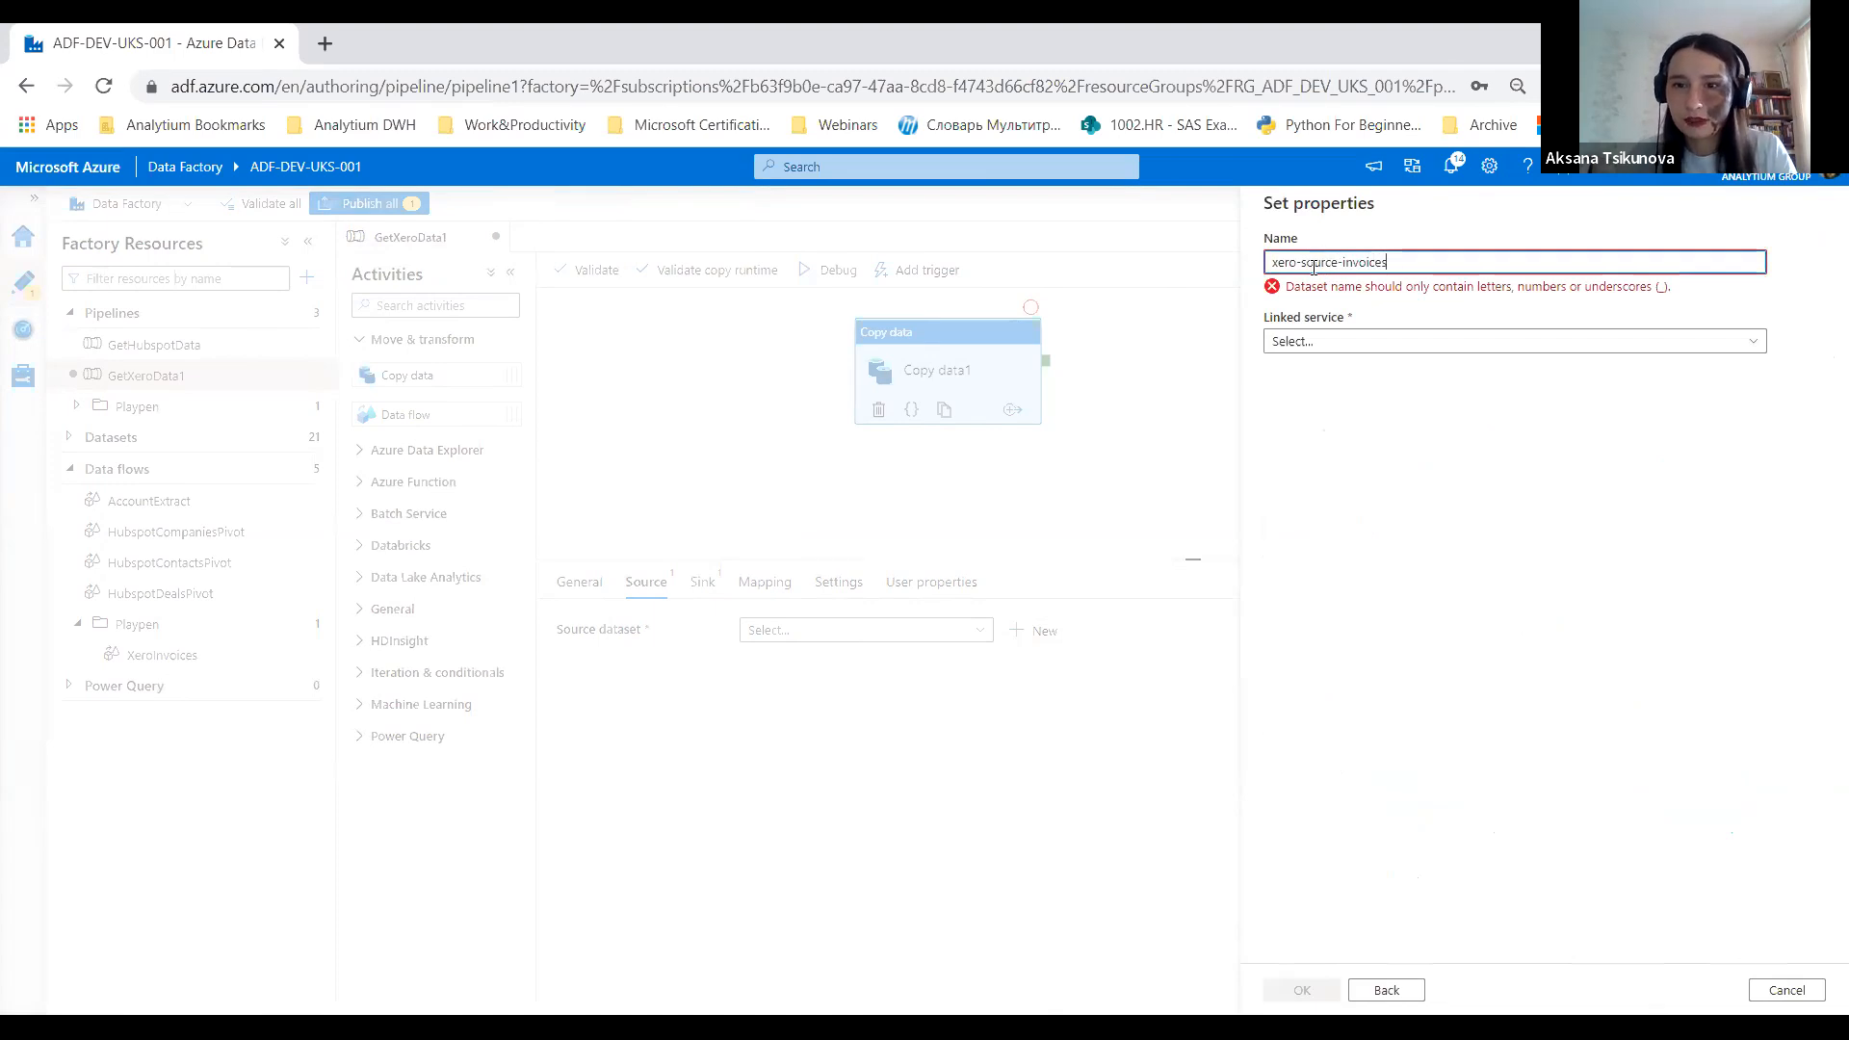
left_click(1303, 264)
key("BackSpace")
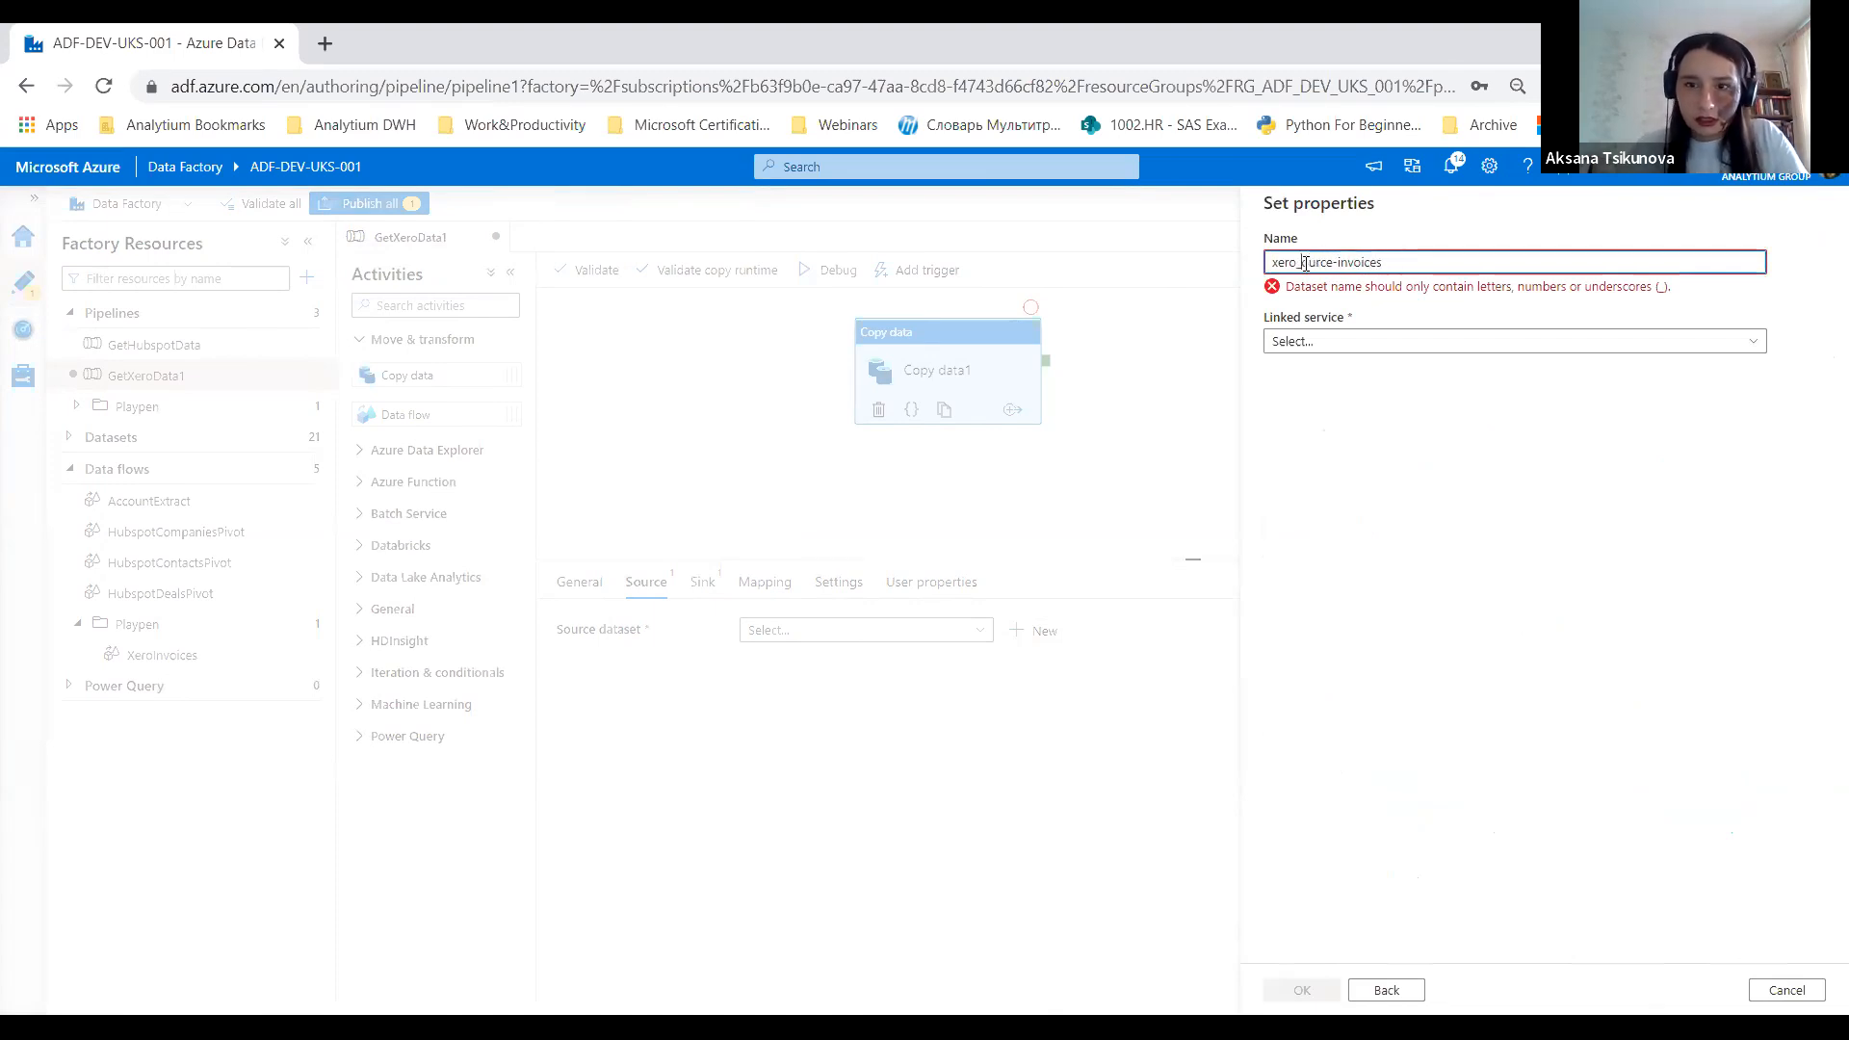
type("_")
left_click(1345, 262)
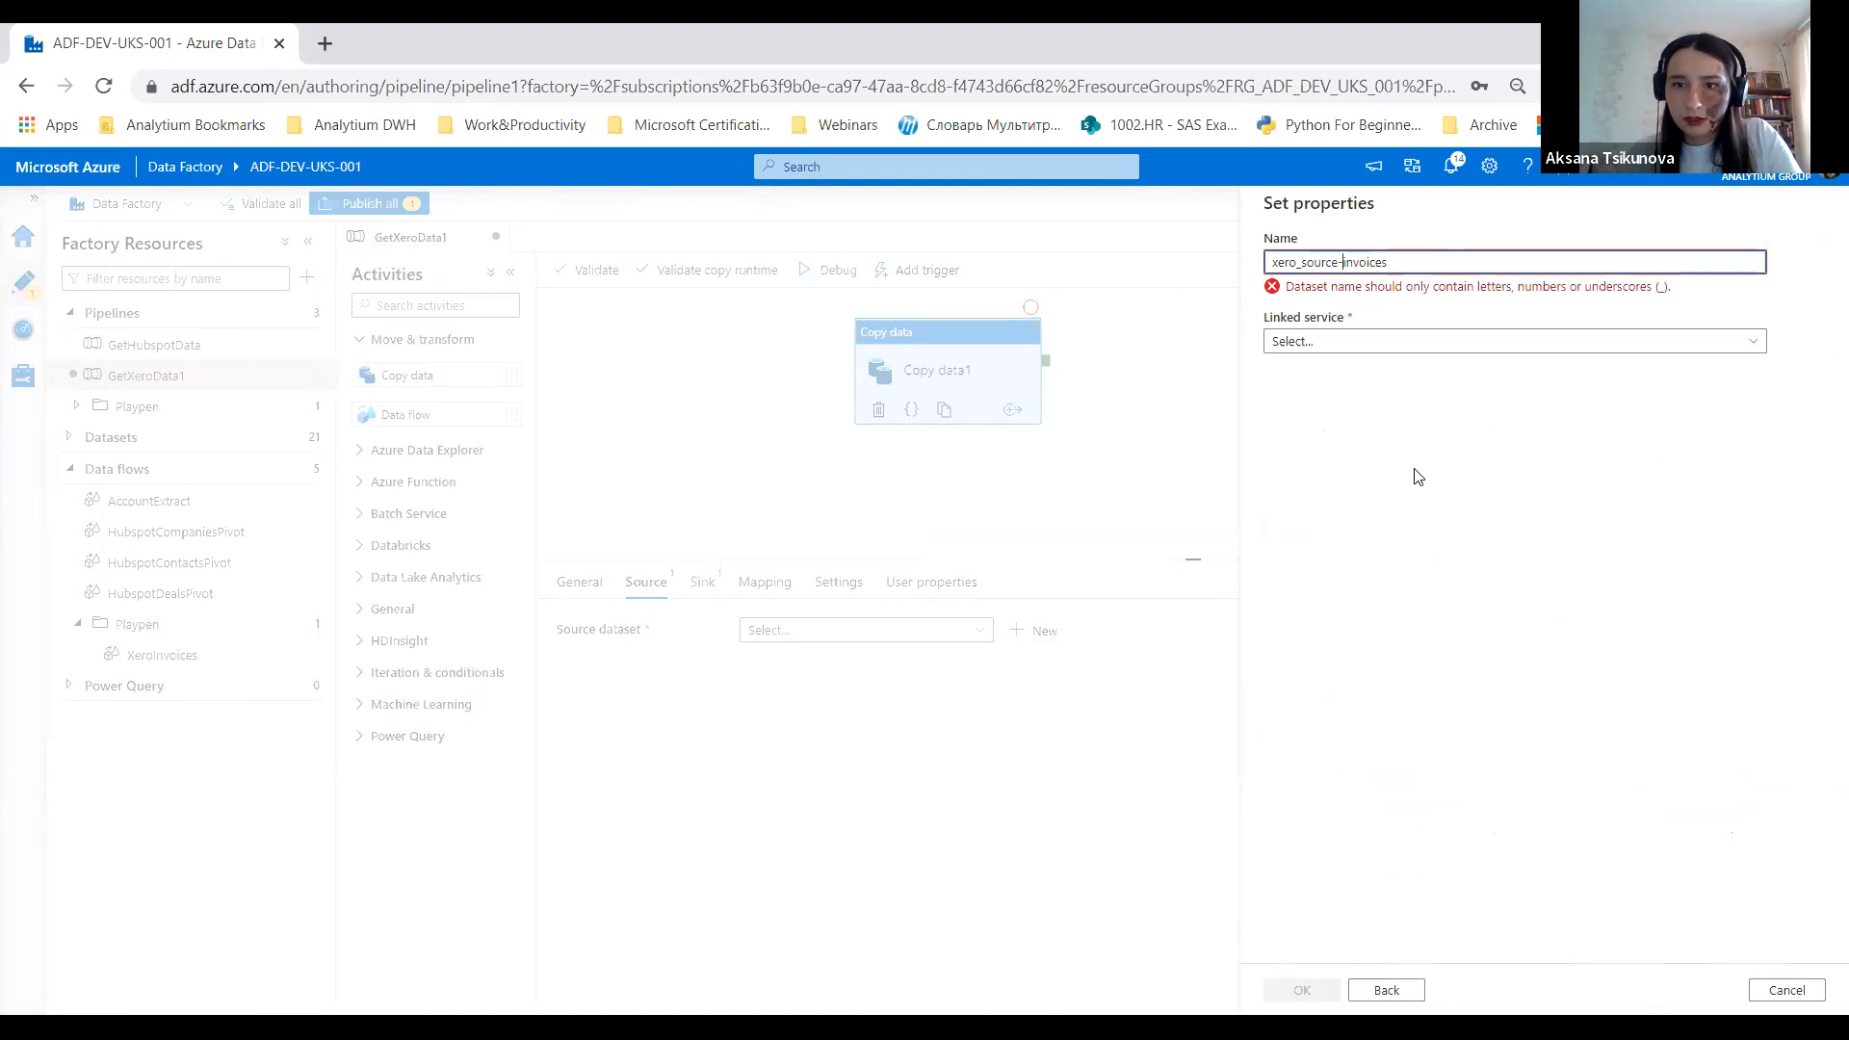
key("BackSpace")
type("_")
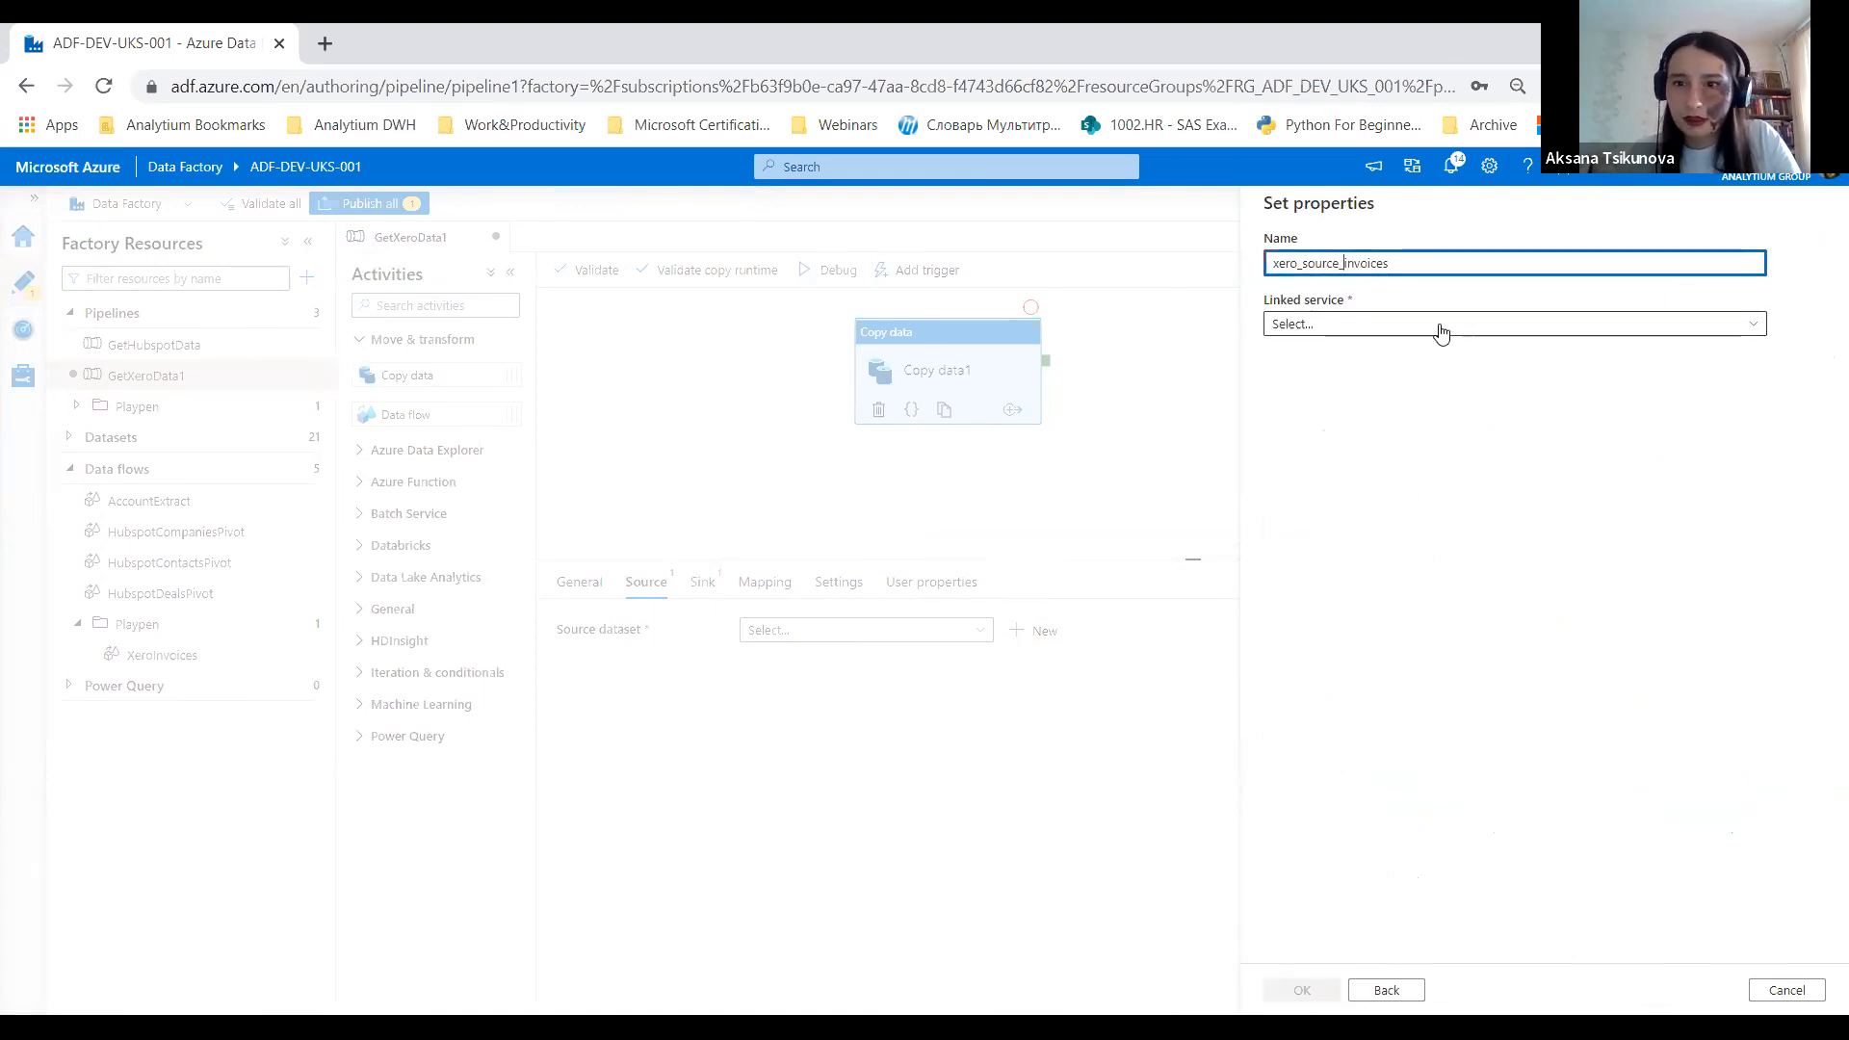
Step: Assign the Xero linked service and the "Global"."Invoices" table to the source dataset and create it
left_click(1441, 326)
left_click(1309, 451)
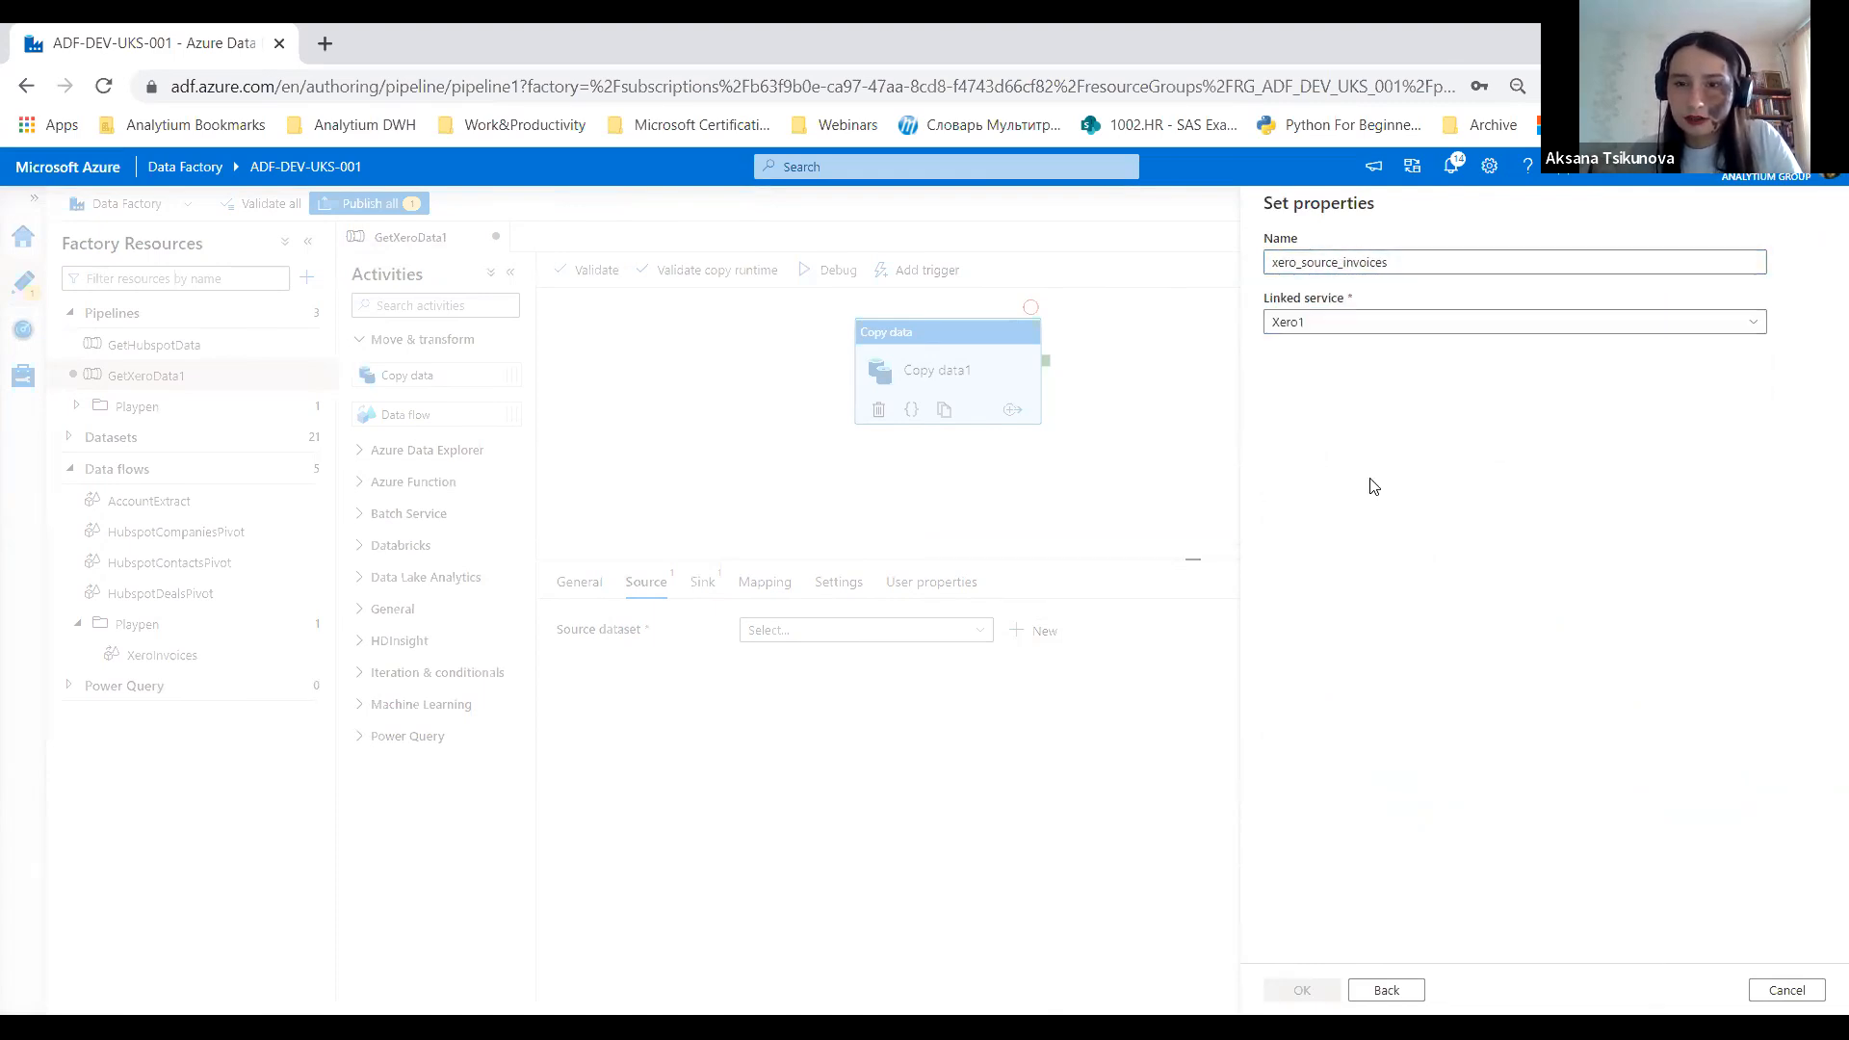
left_click(1328, 328)
left_click(1310, 482)
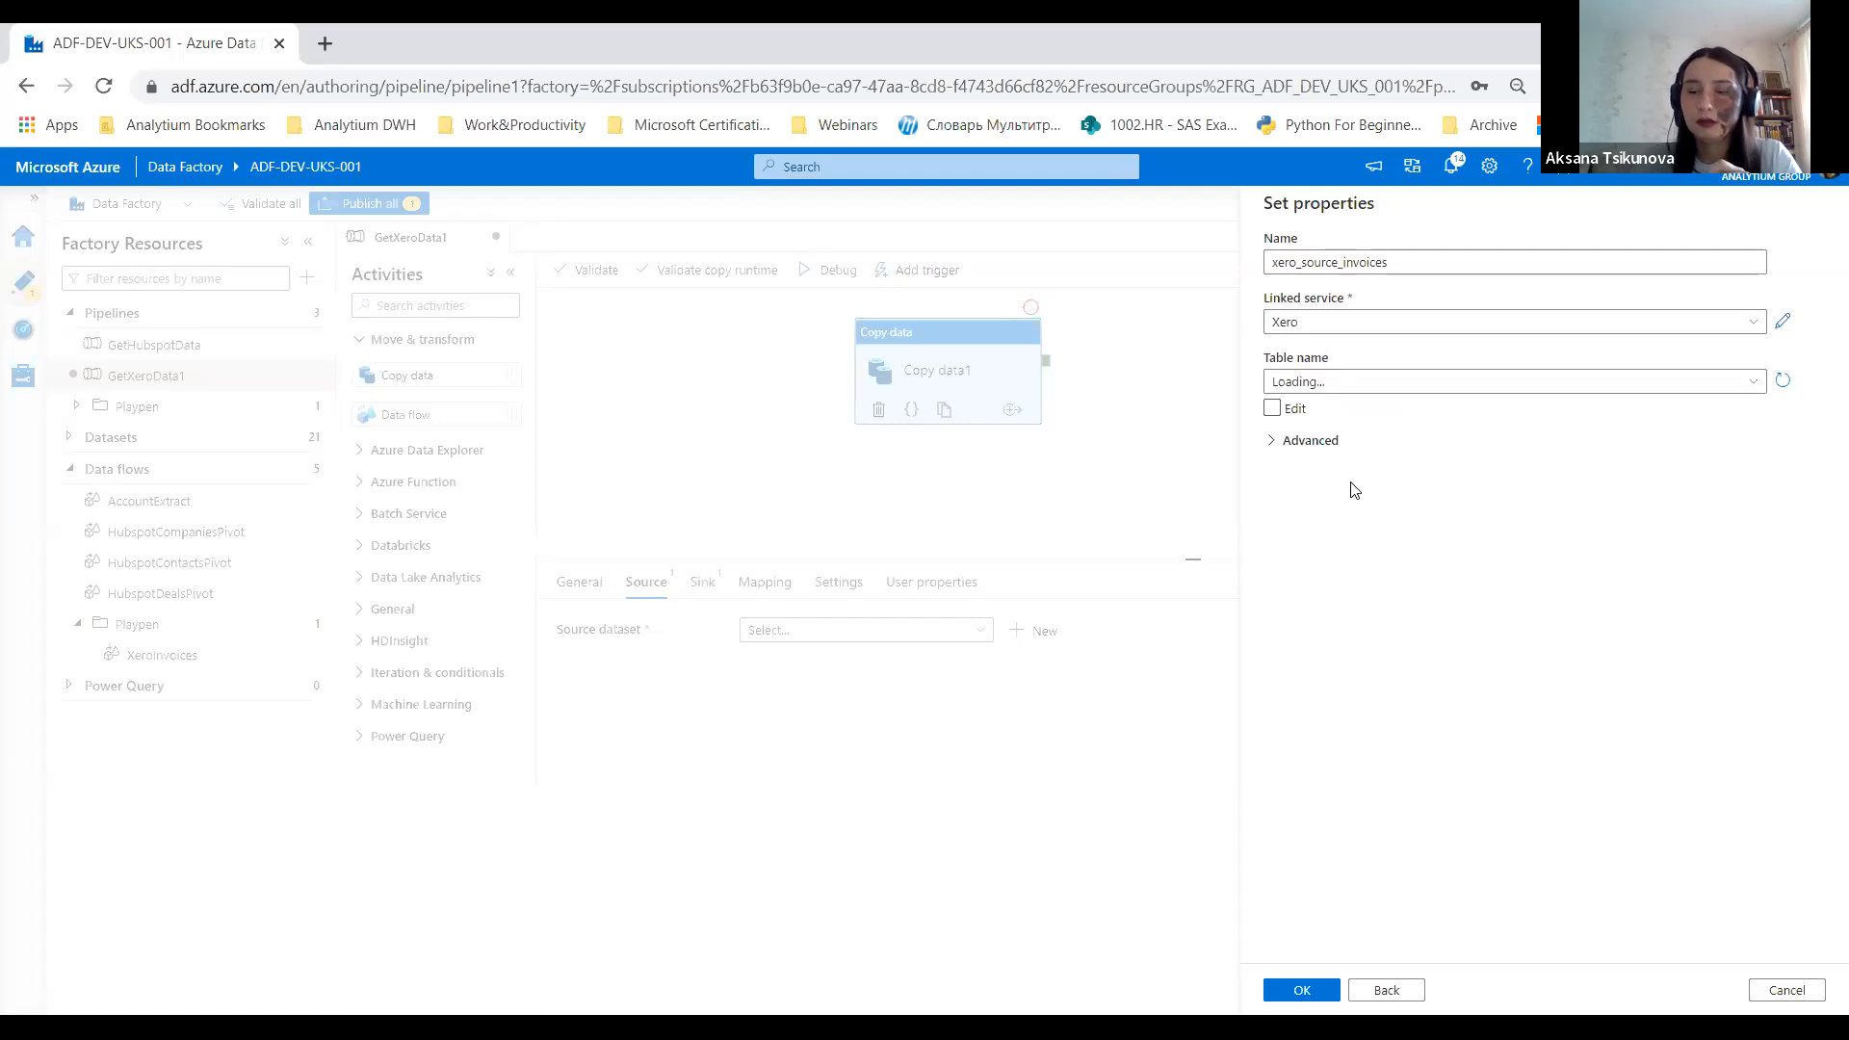
left_click(1361, 385)
scroll(1380, 590, "down", 5)
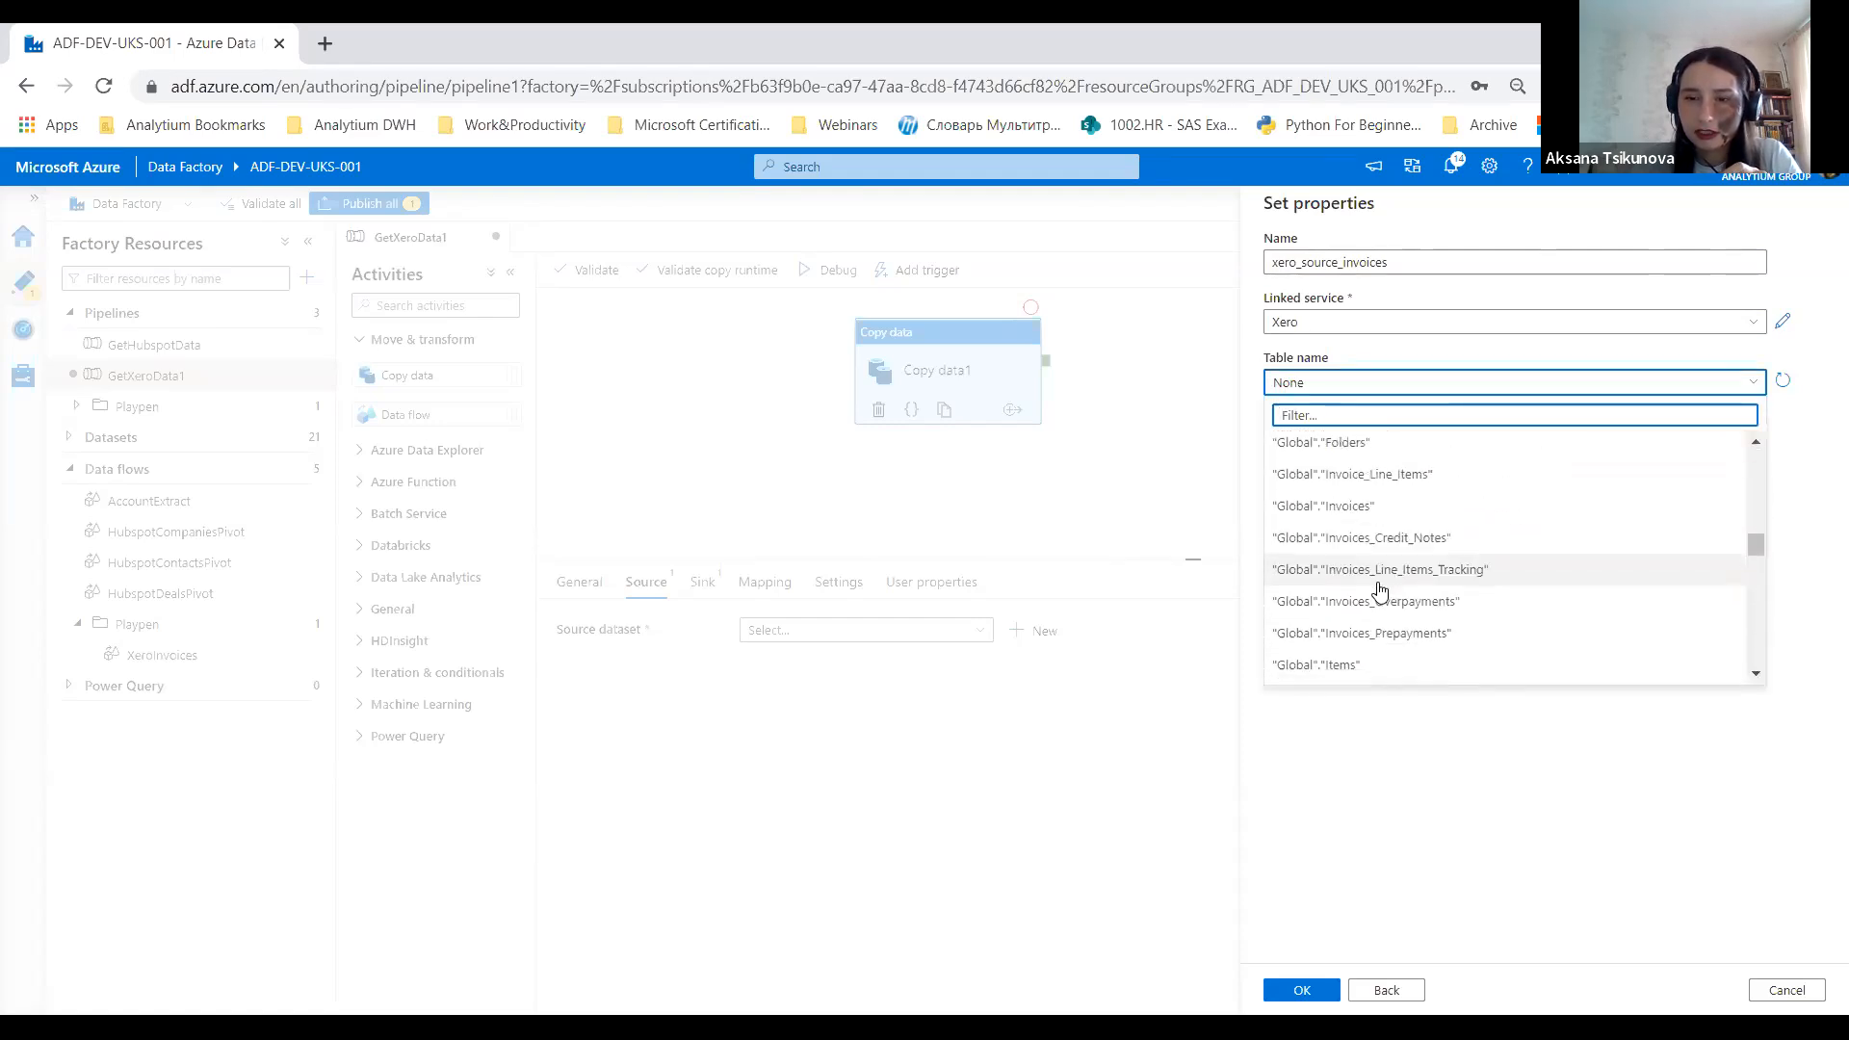
left_click(1387, 508)
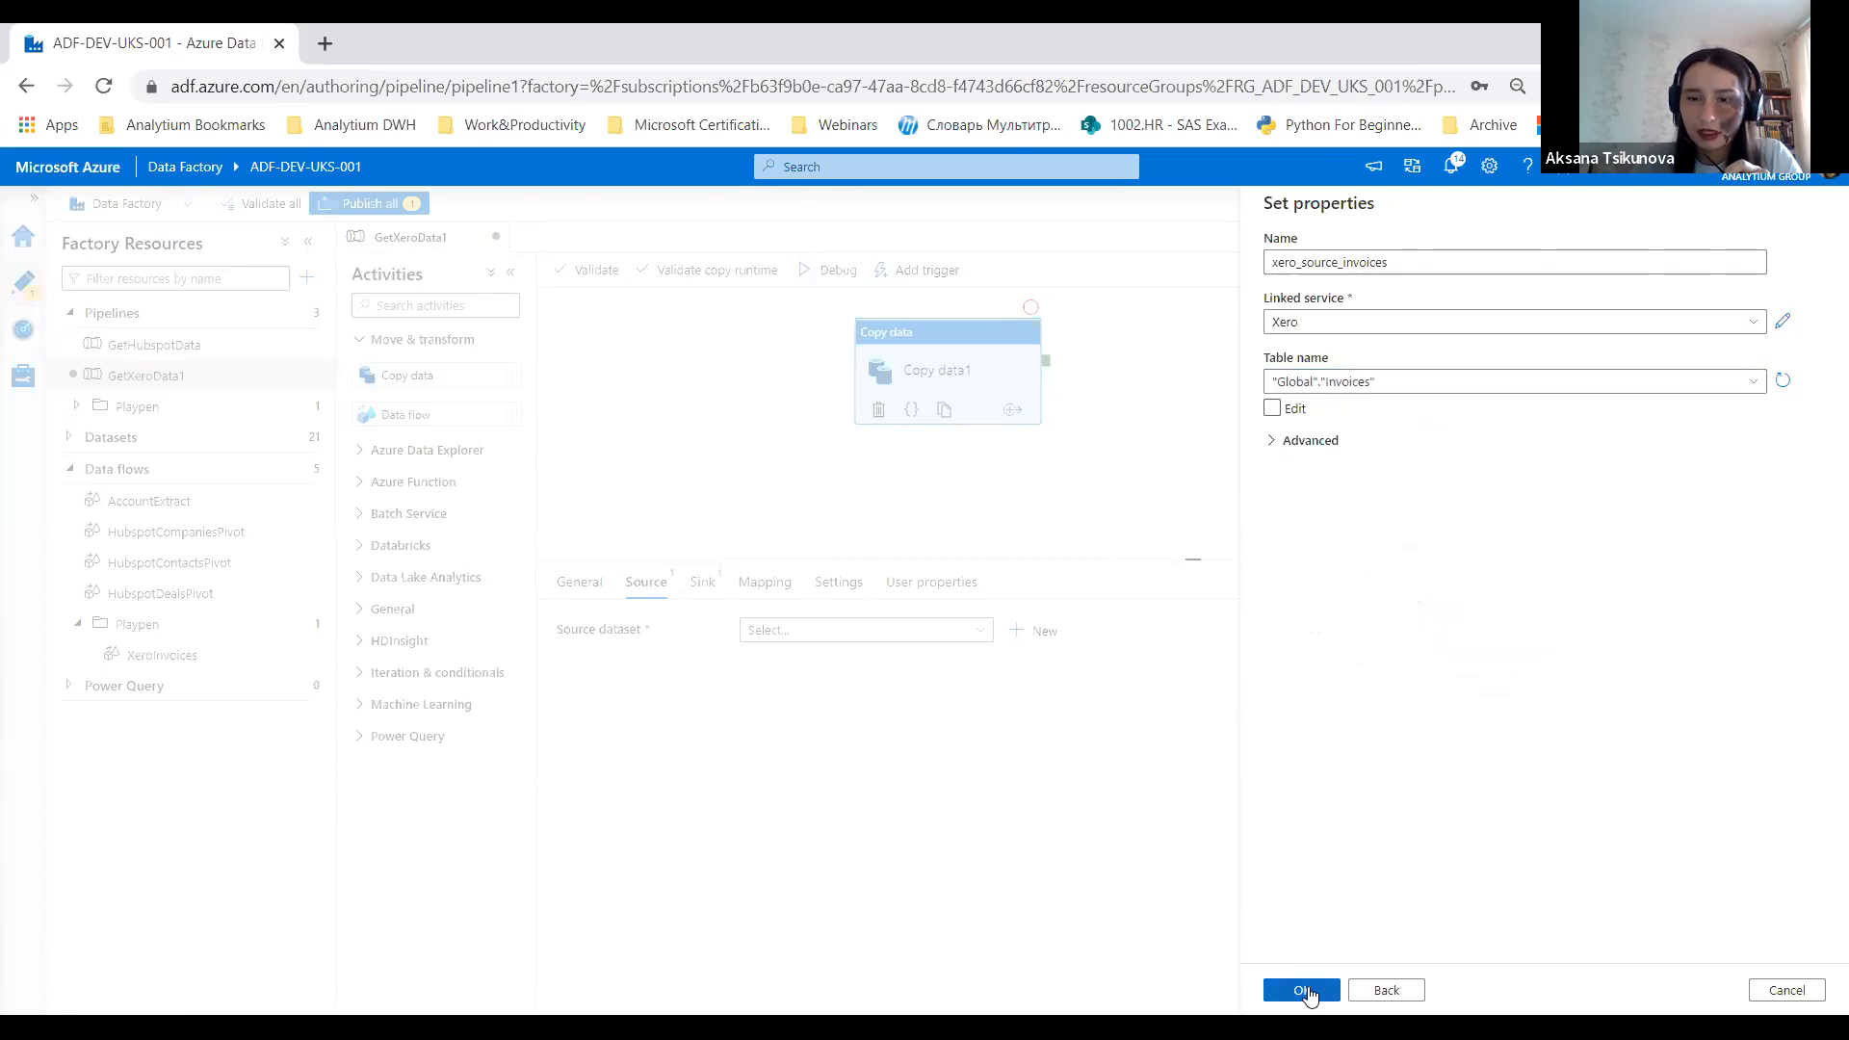
left_click(1302, 992)
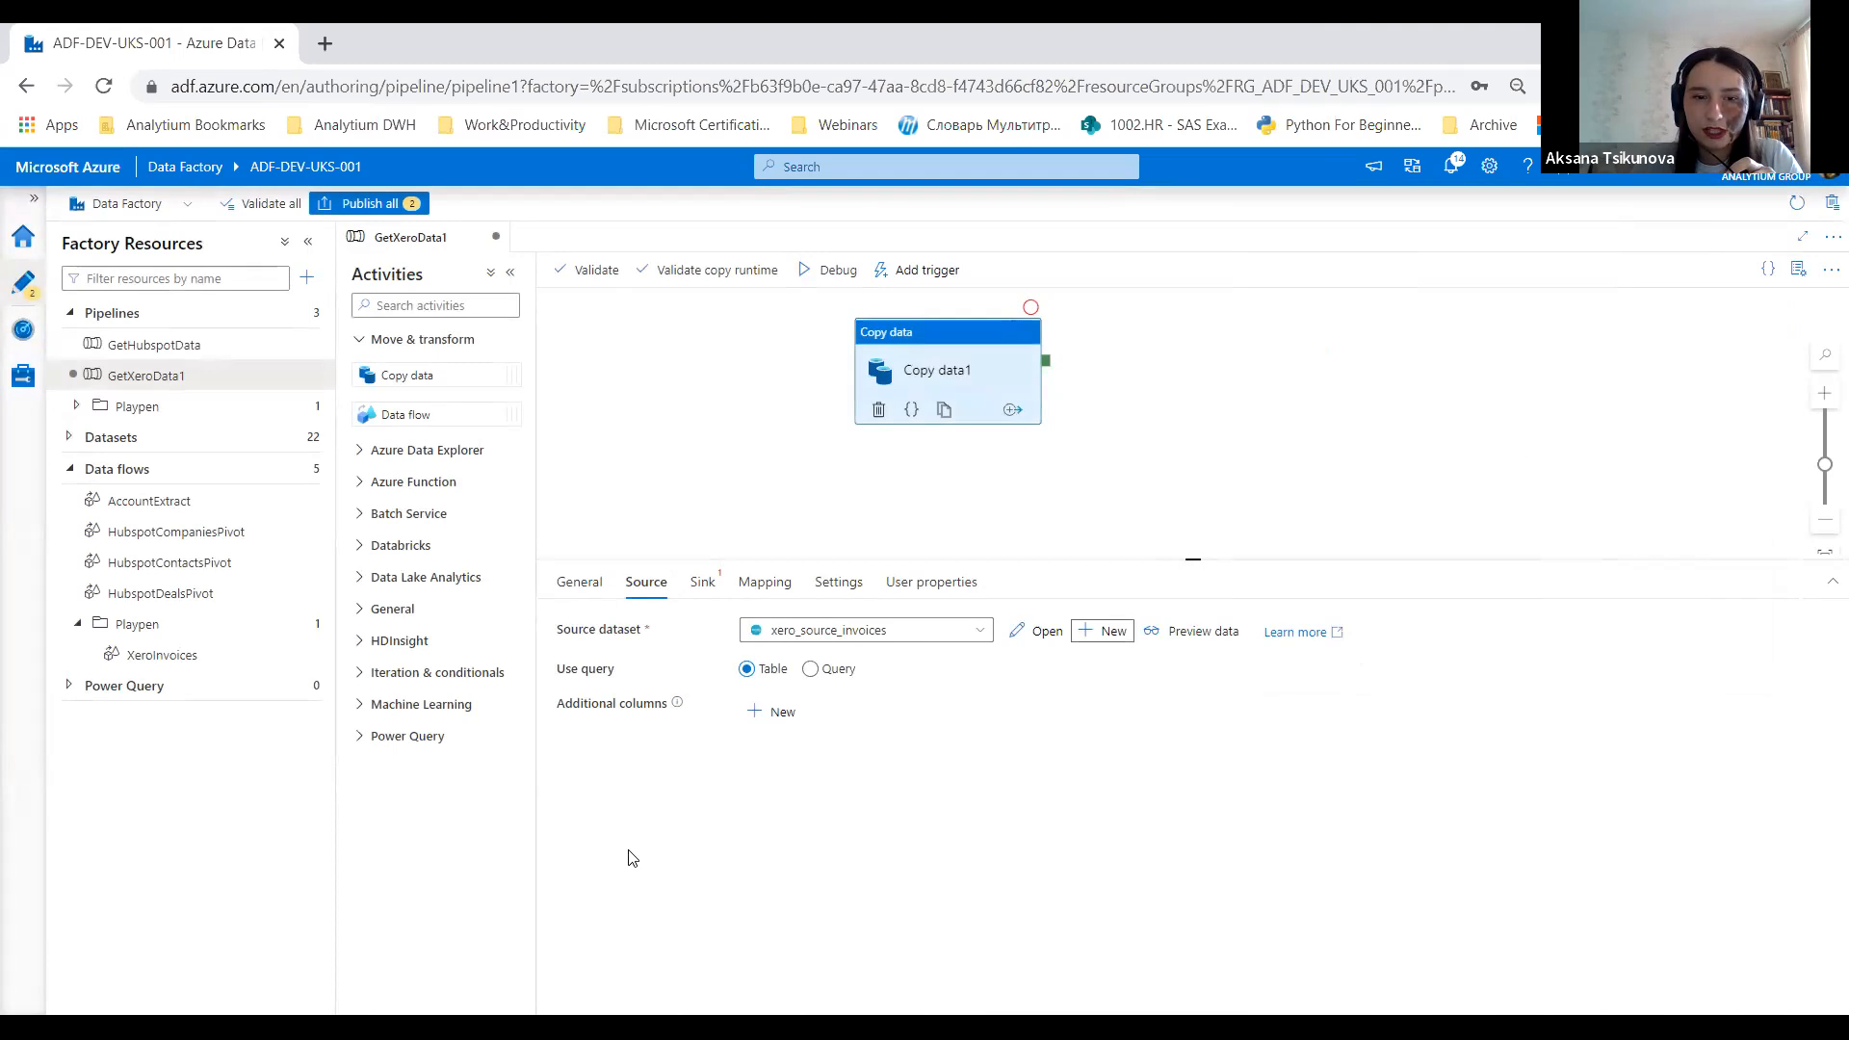
Step: Start a new sink dataset for the copy activity, using Azure SQL Database as the data store
left_click(702, 583)
left_click(1067, 631)
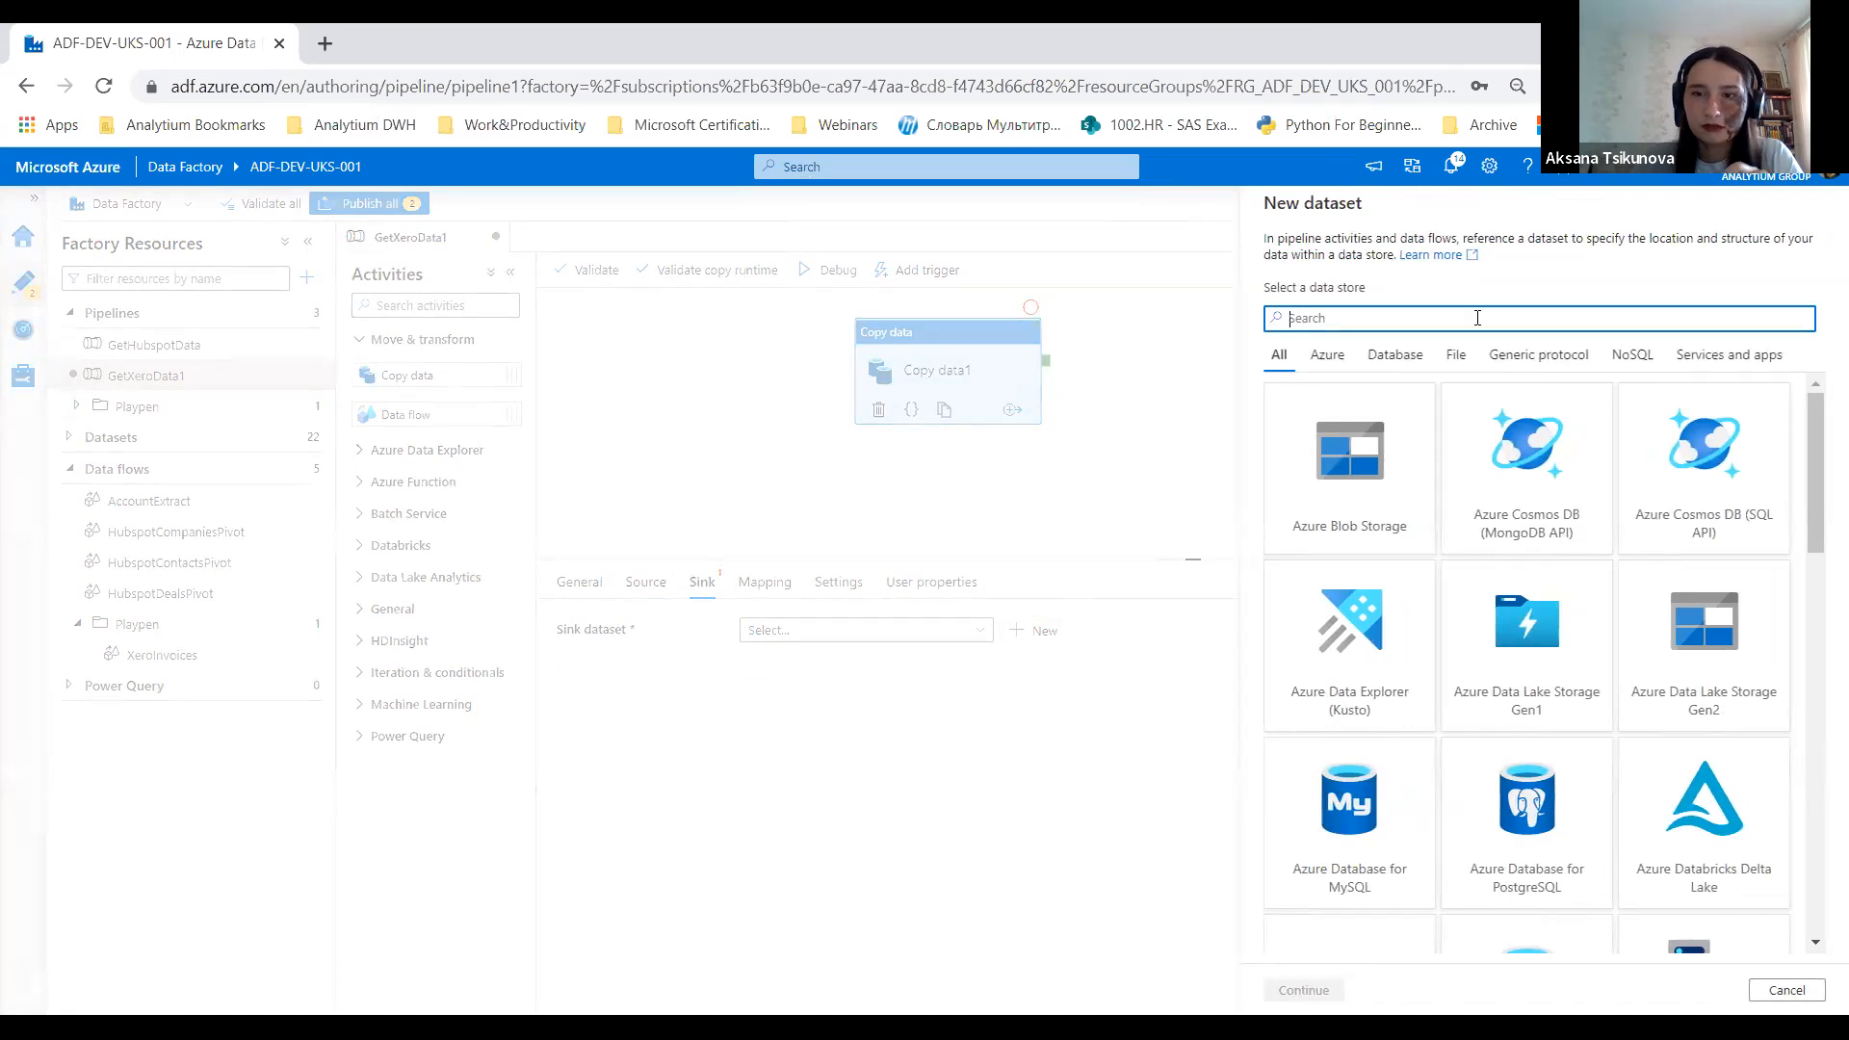
scroll(1531, 595, "down", 3)
left_click(1521, 830)
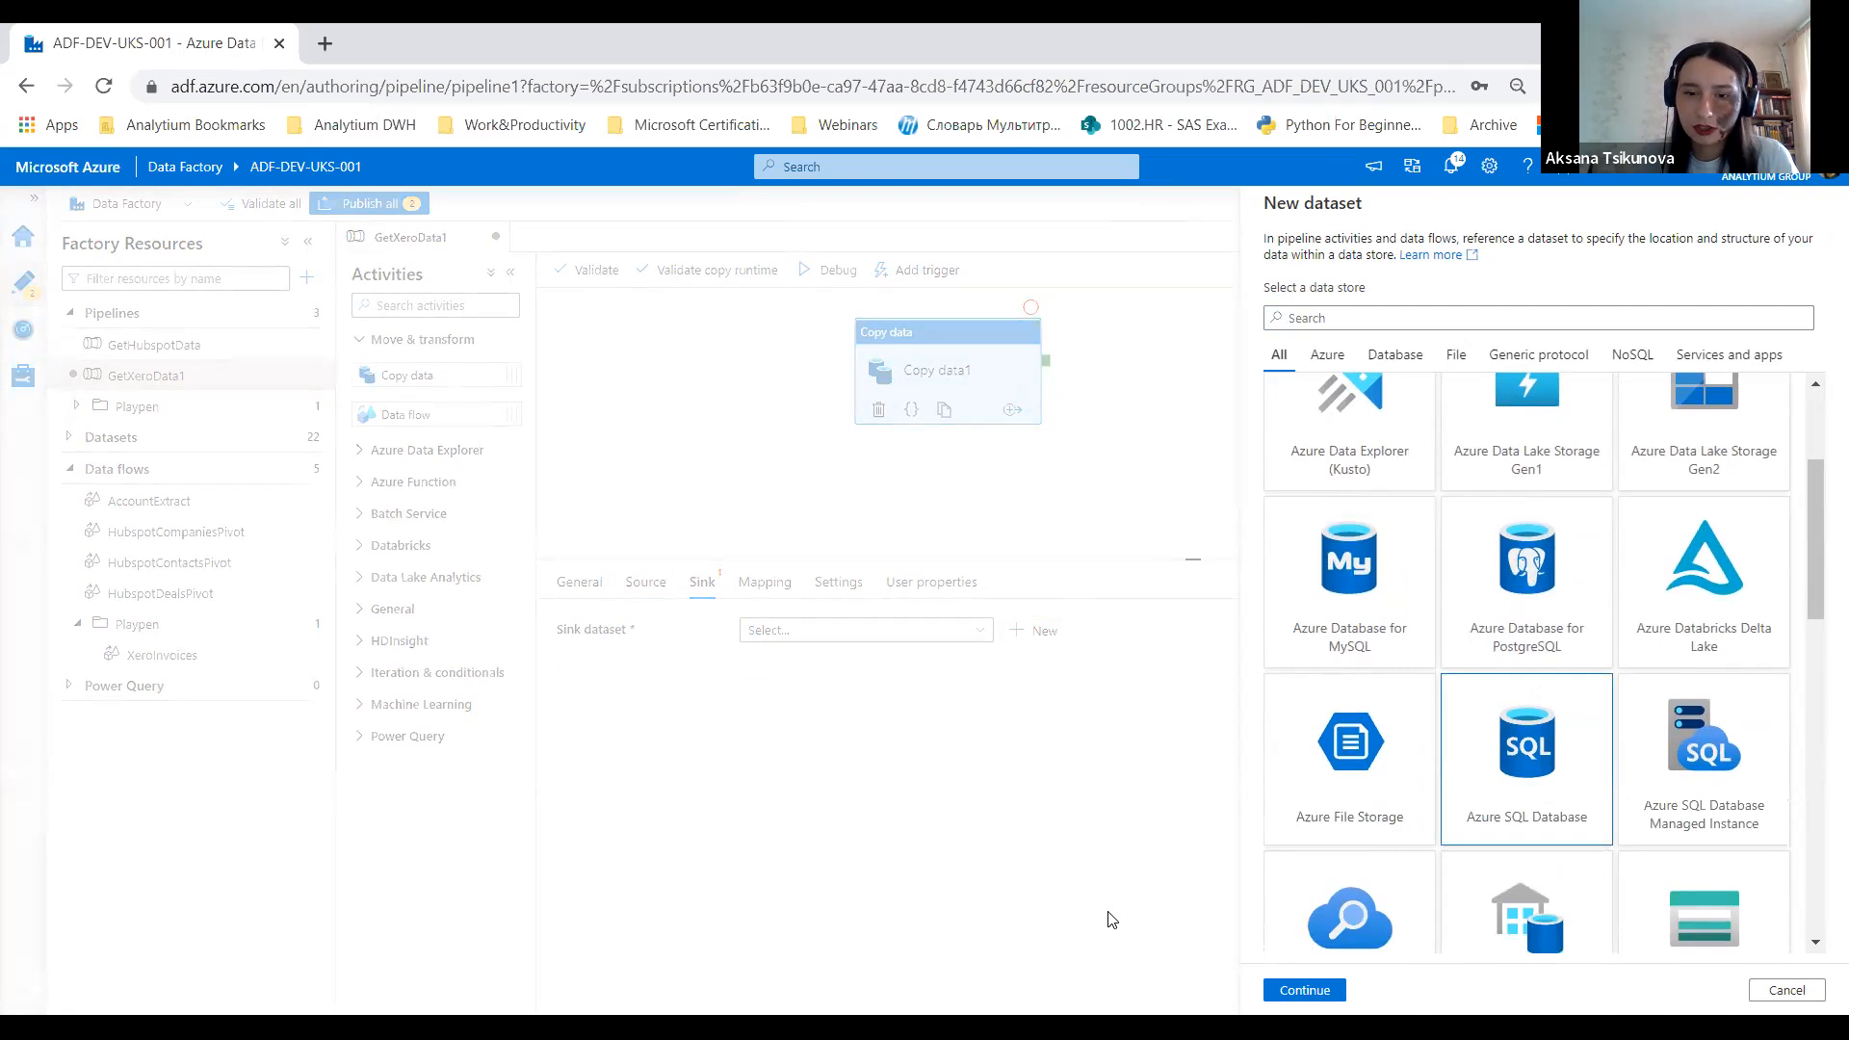
left_click(1305, 990)
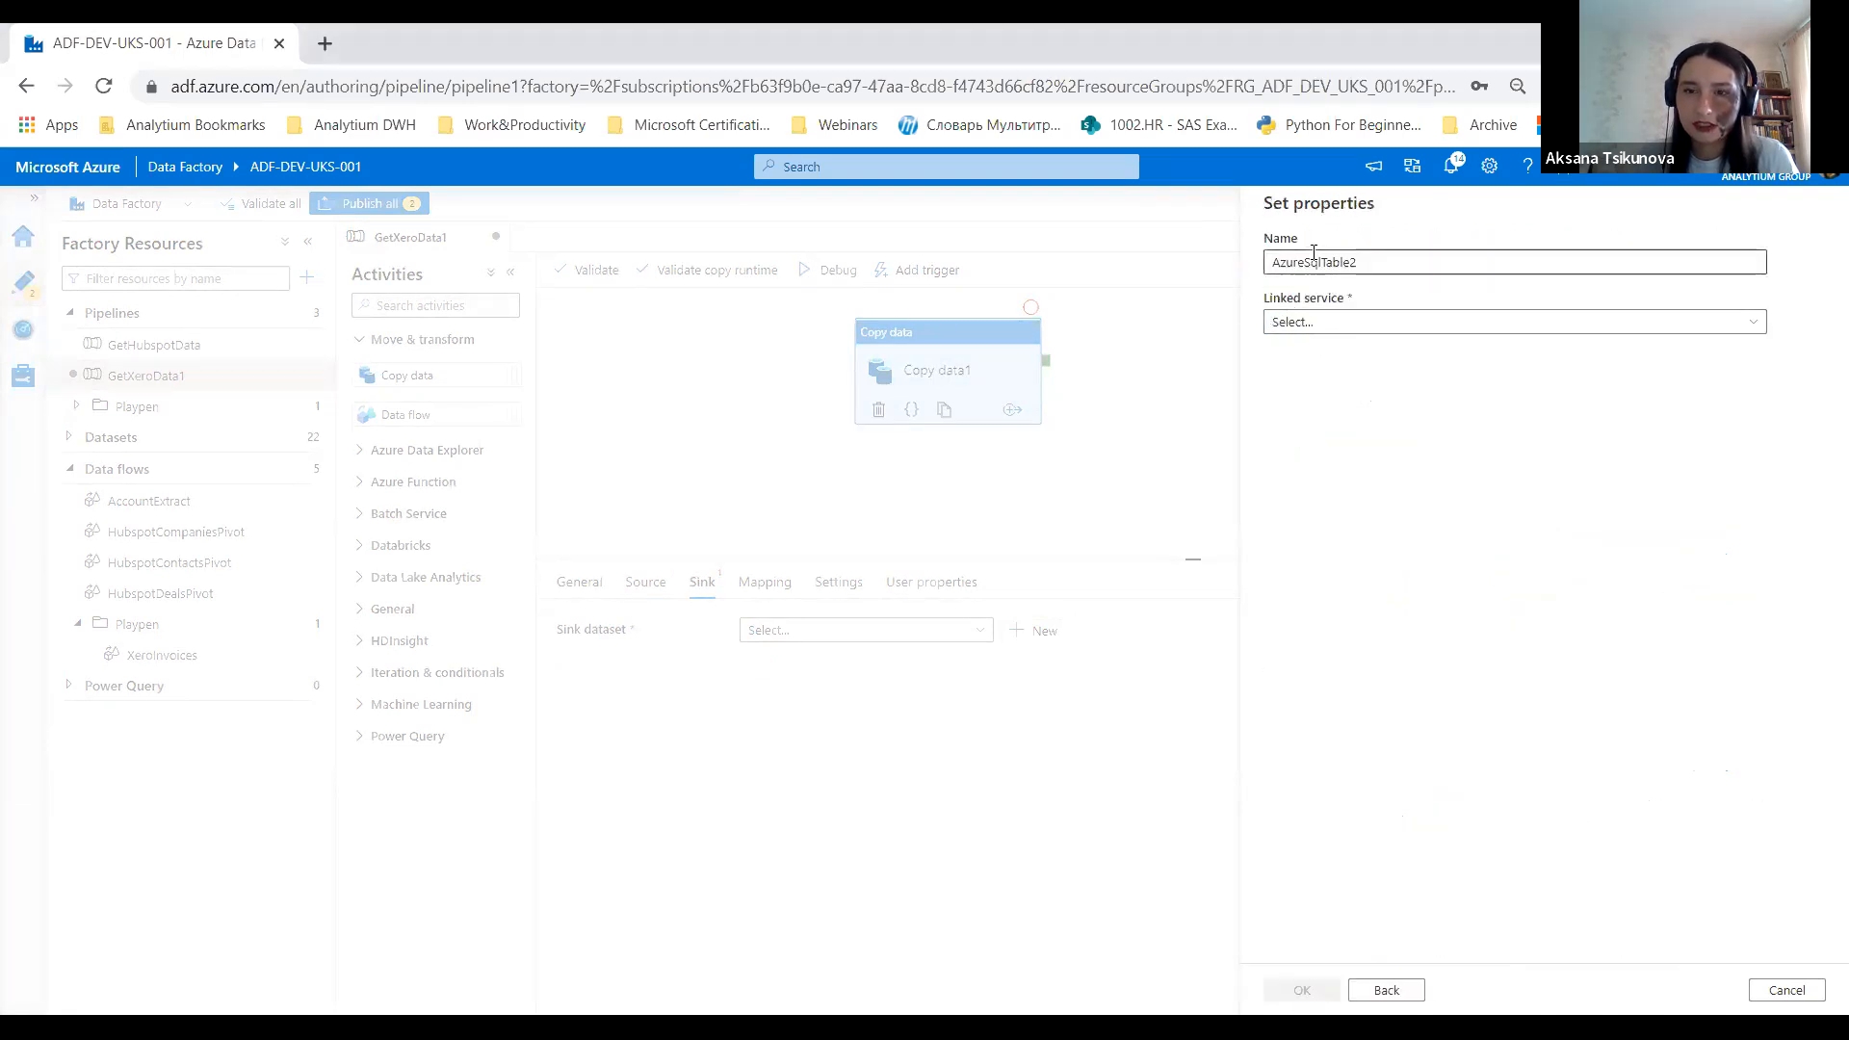
Step: Name the sink dataset xero_db_invoices and assign it the AzureSqlDatabase1 linked service
double_click(1314, 253)
type("чу")
key("BackSpace")
key("BackSpace")
type("xero_")
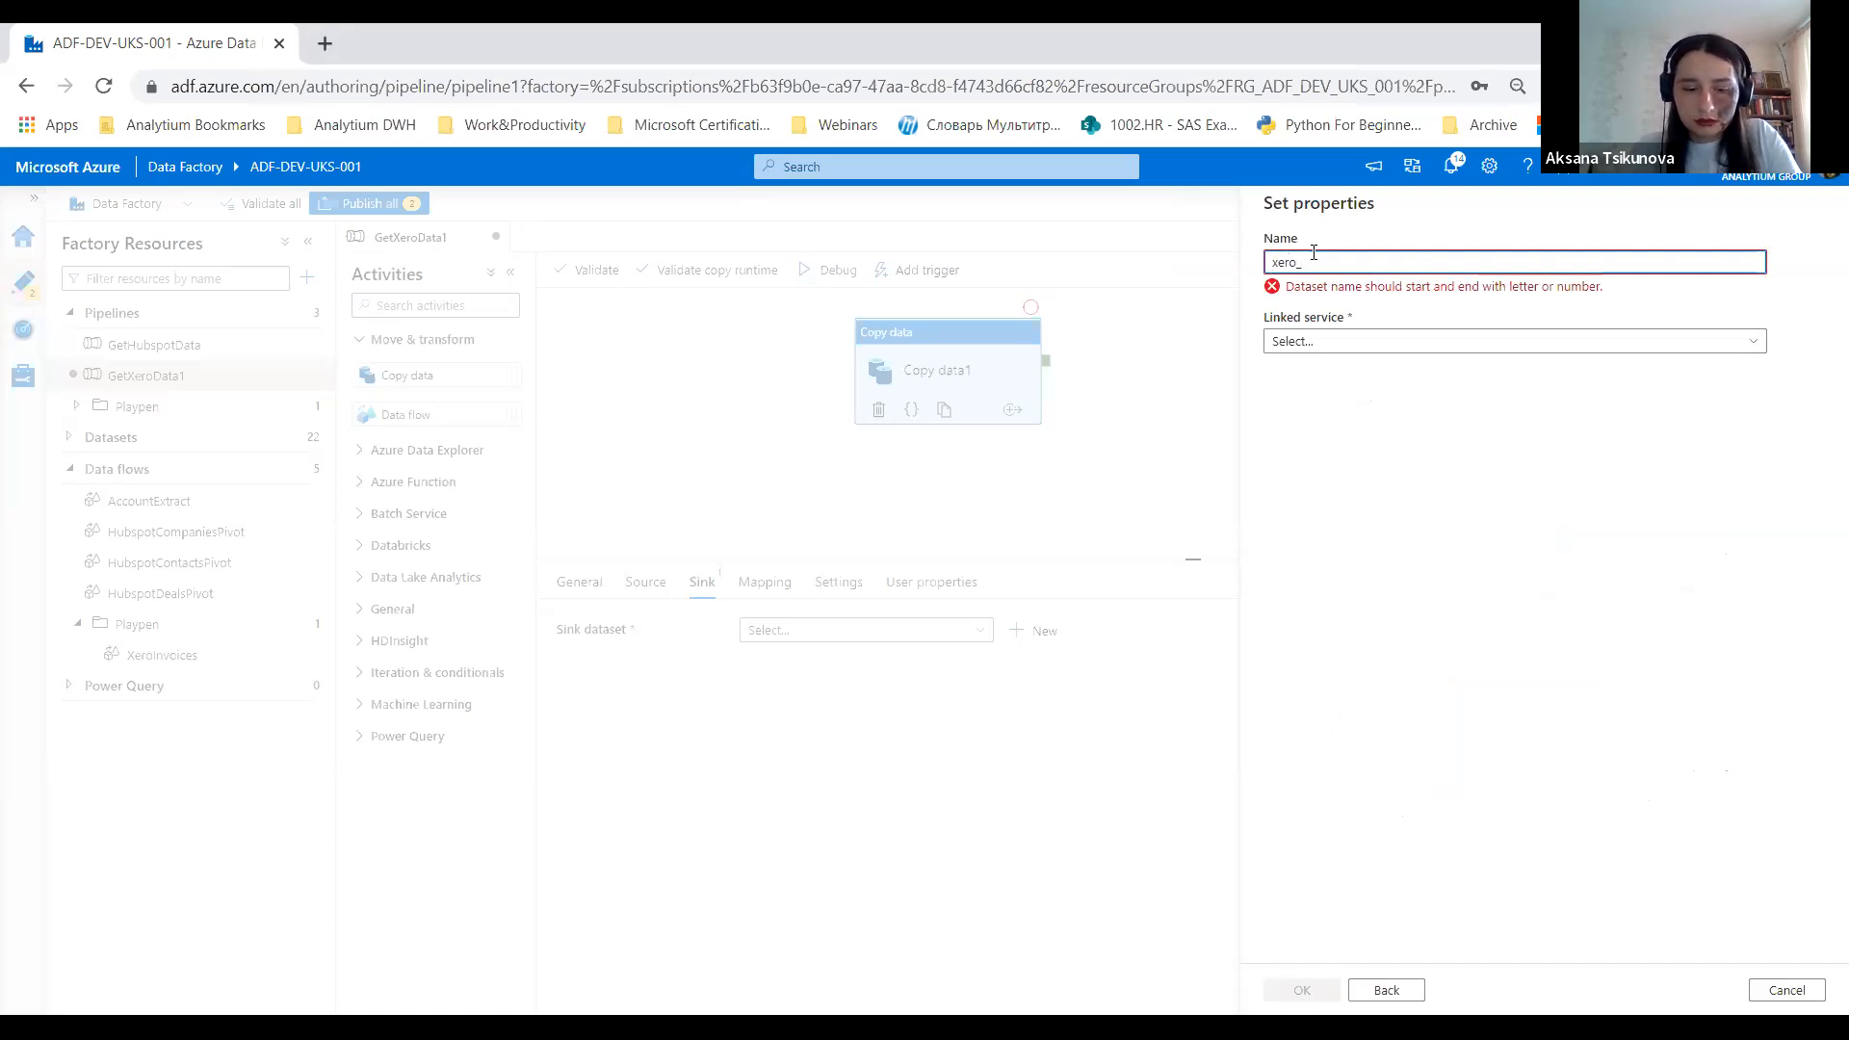
type("db")
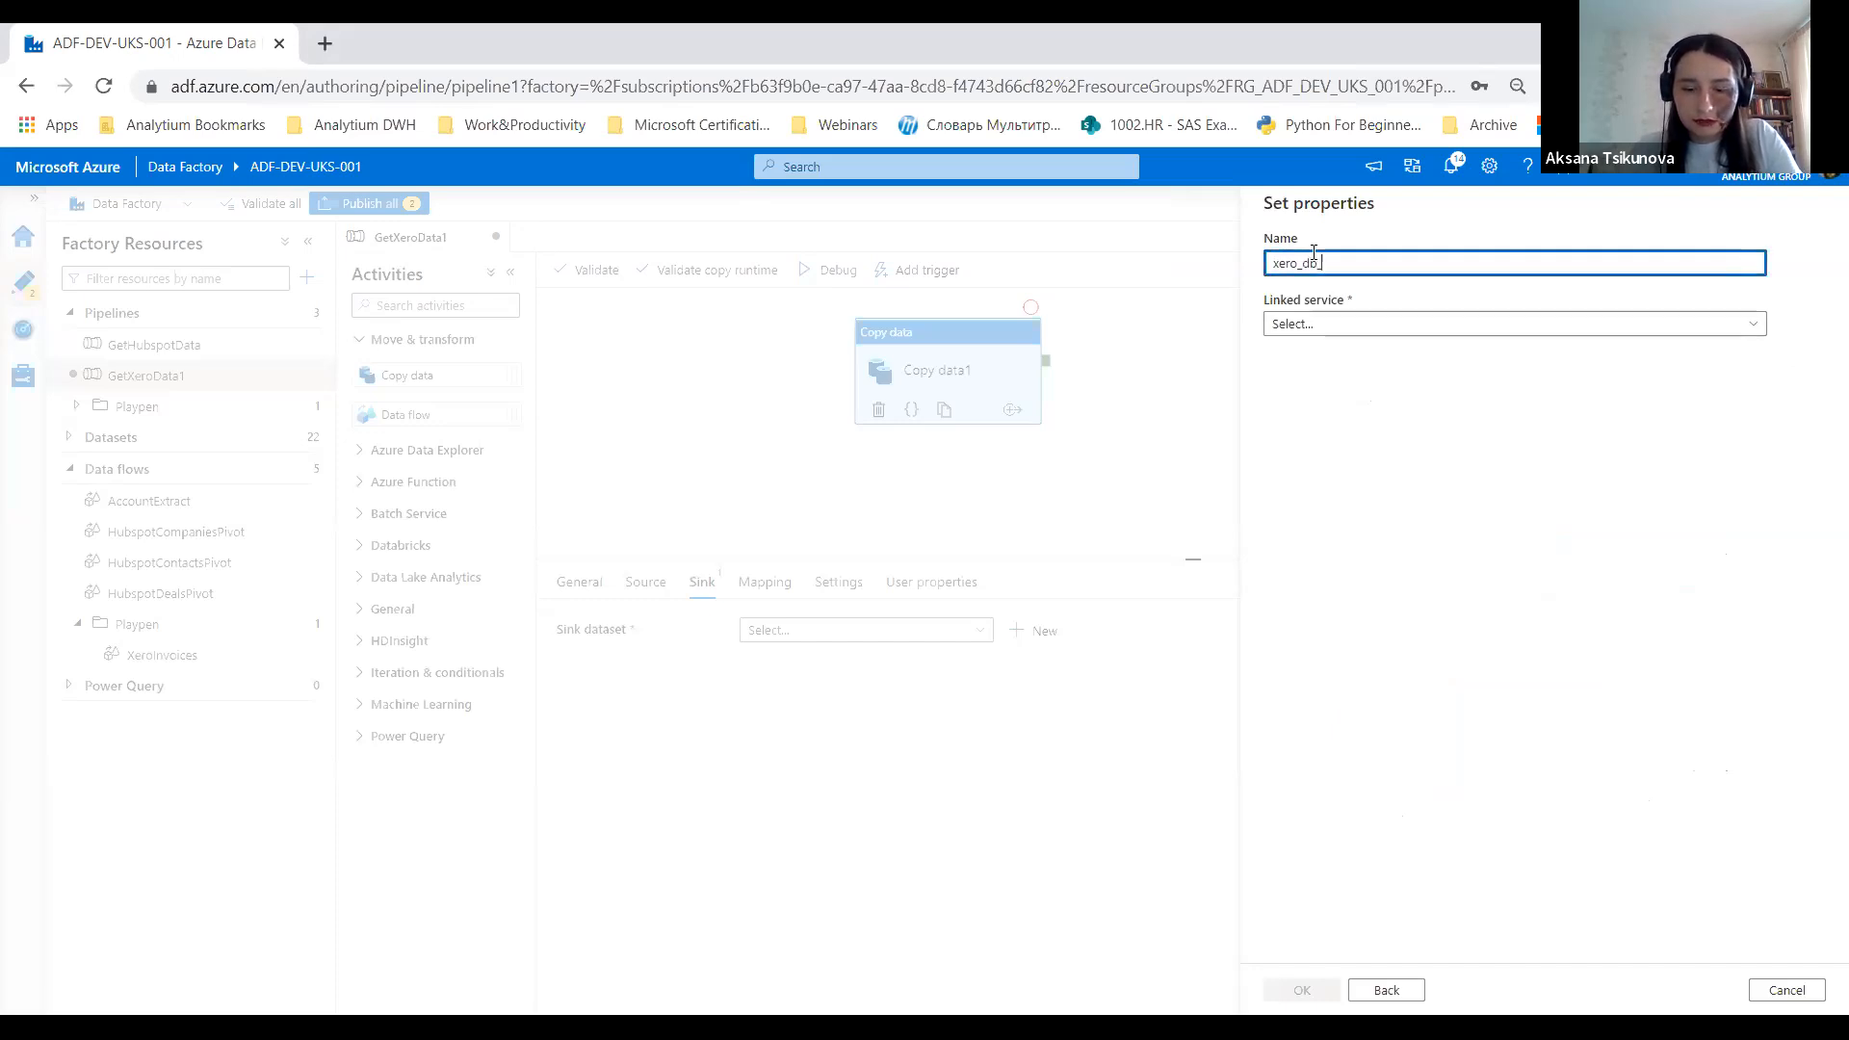
type("_invoices")
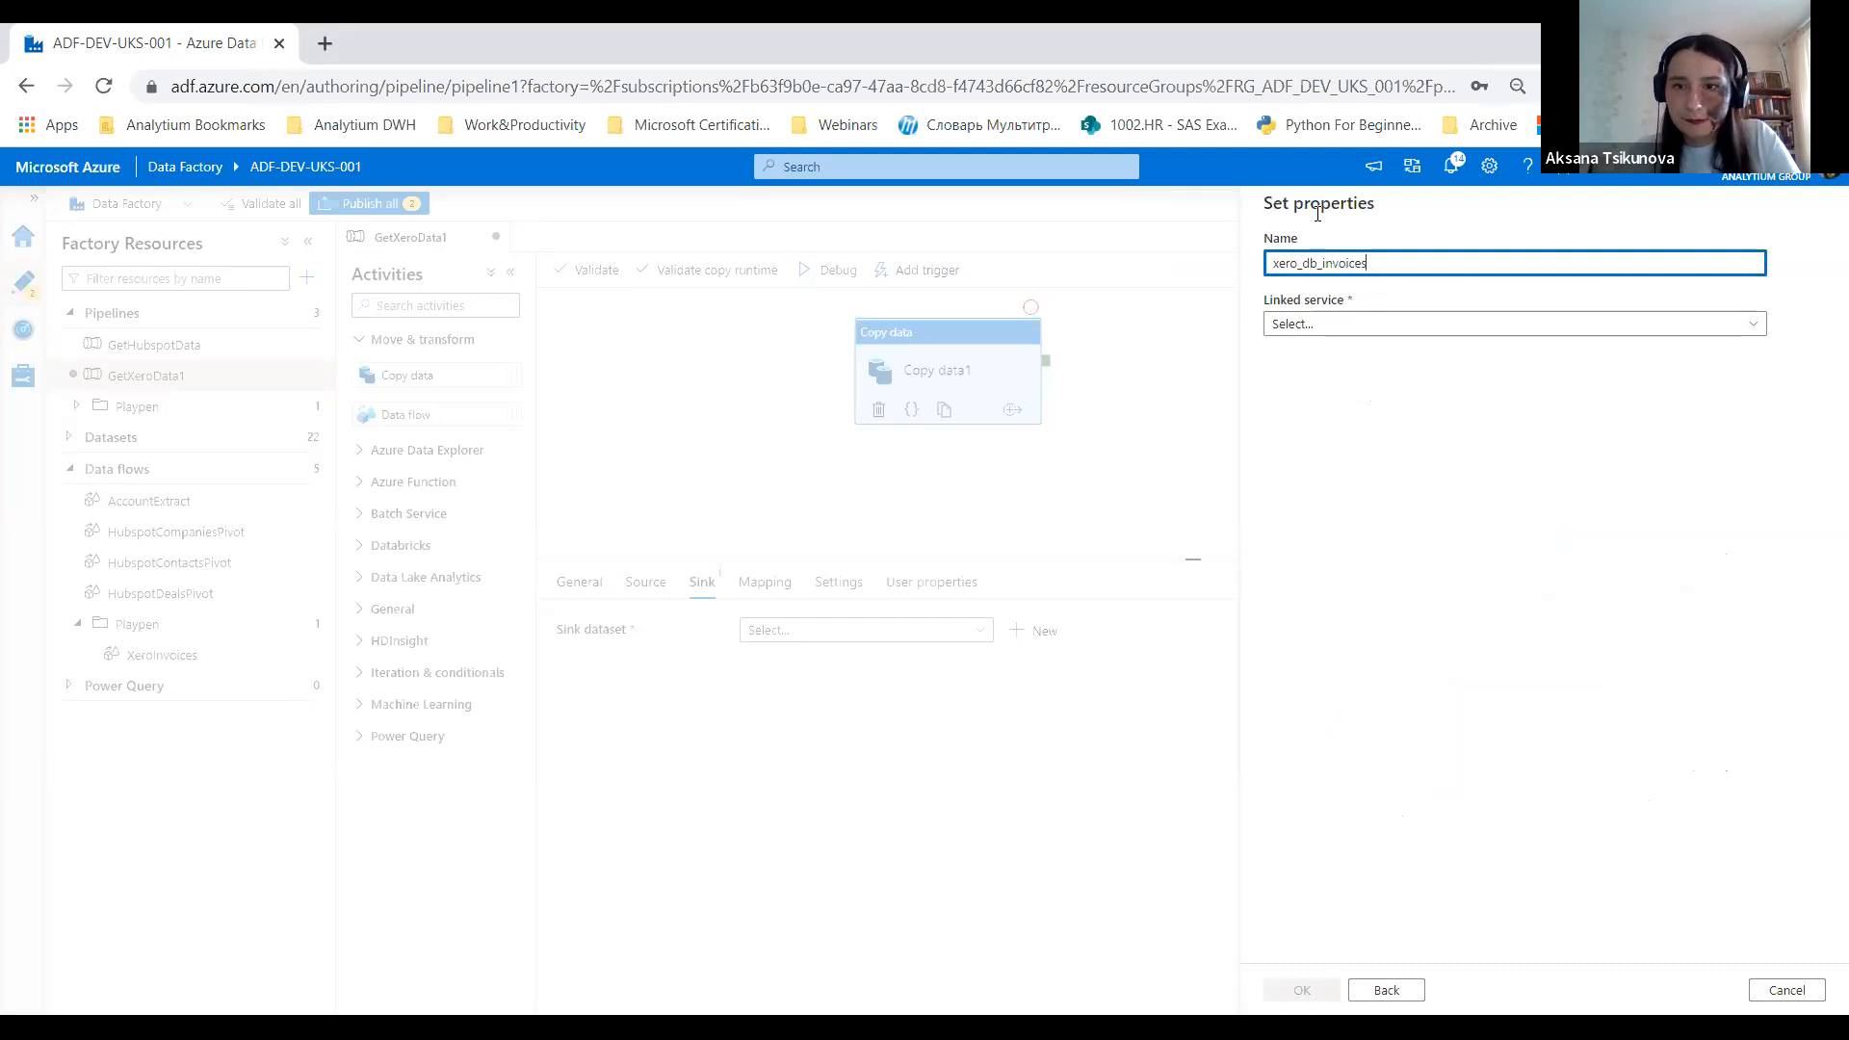
left_click(1326, 329)
left_click(1364, 460)
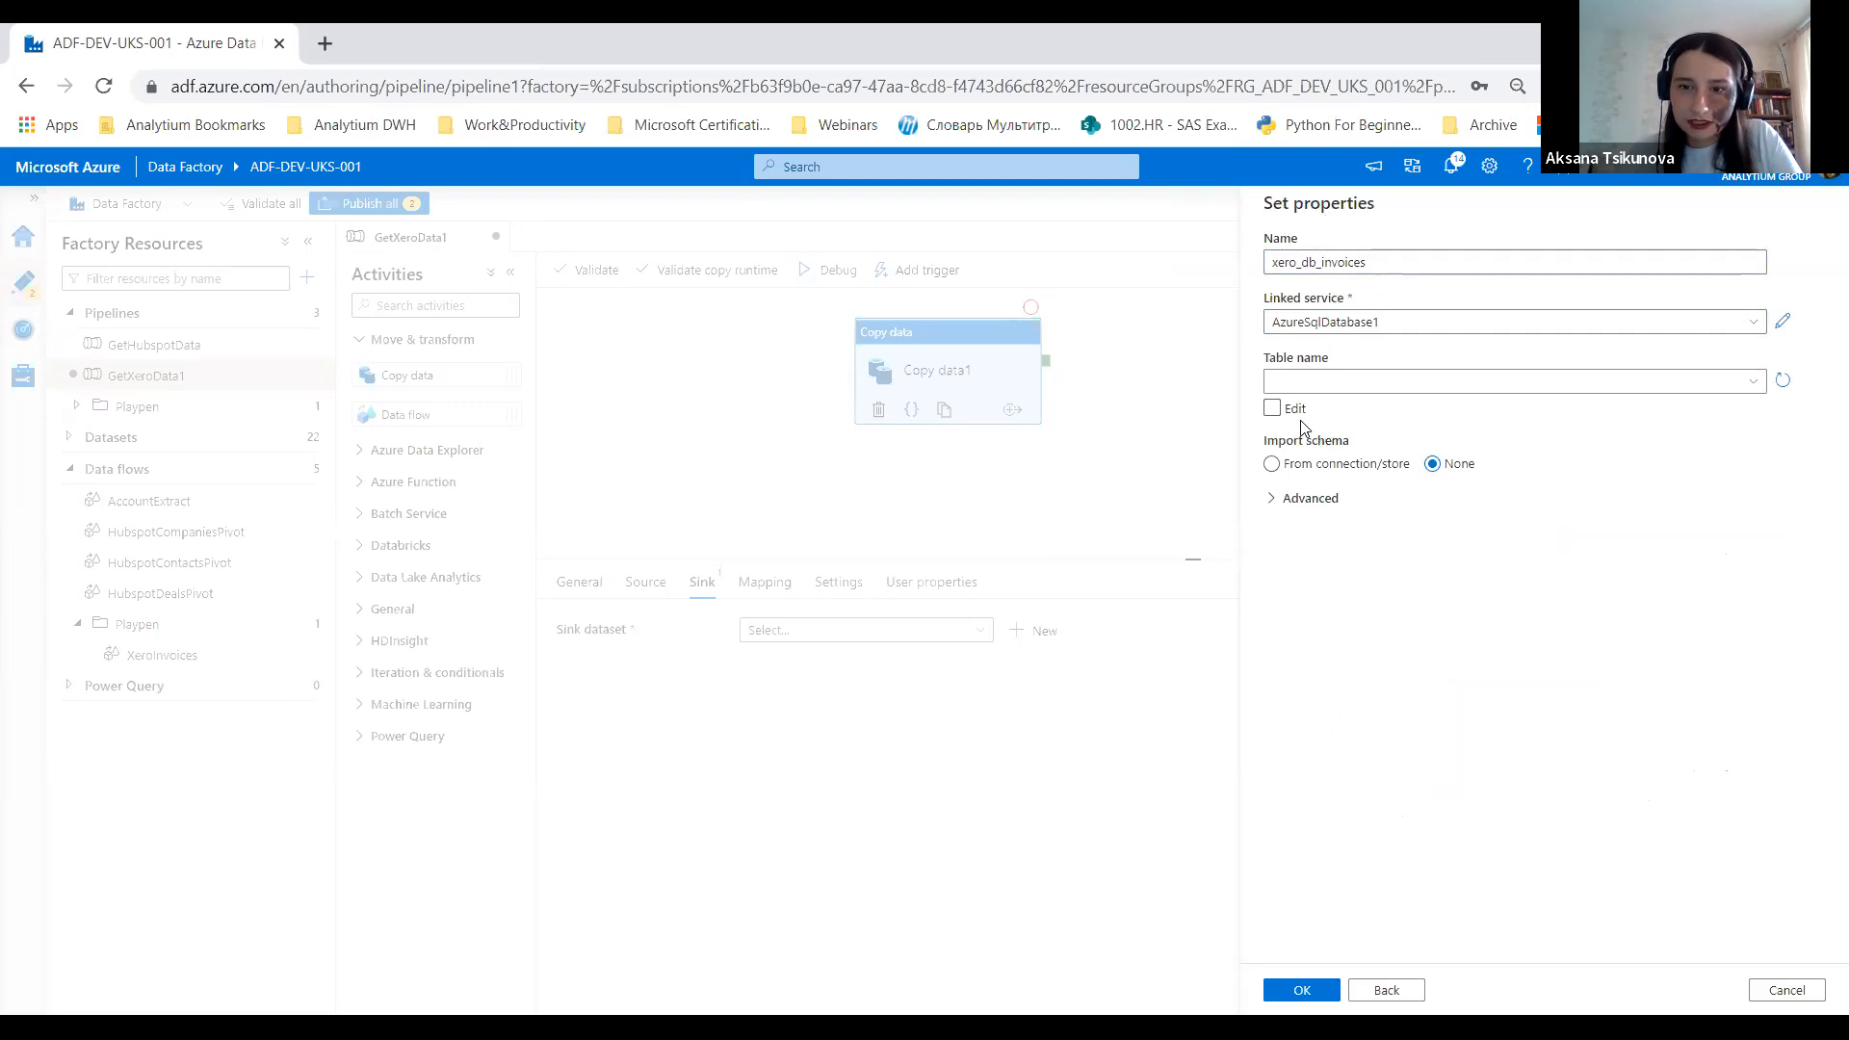
Step: Enter dbo.xeroinvoices manually as the sink table, set schema import to None and create the dataset
left_click(1272, 409)
left_click(1315, 383)
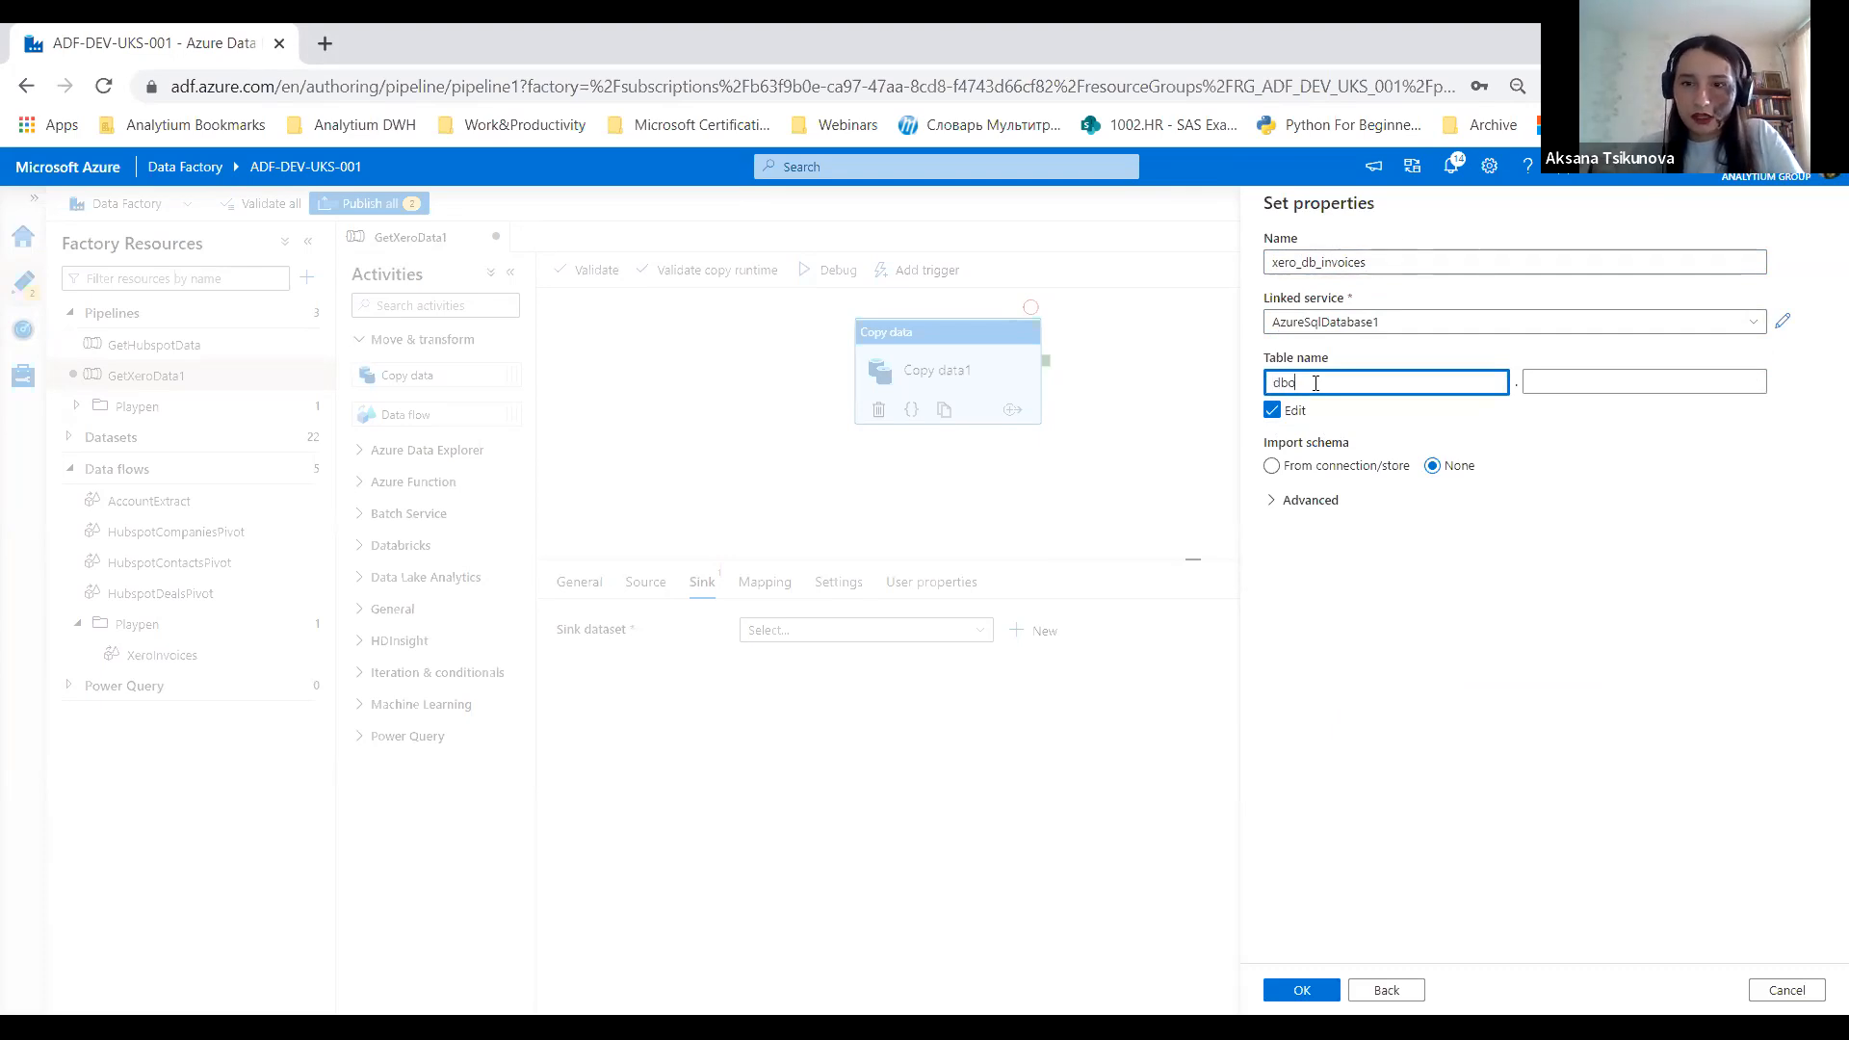
left_click(1593, 390)
type("xero")
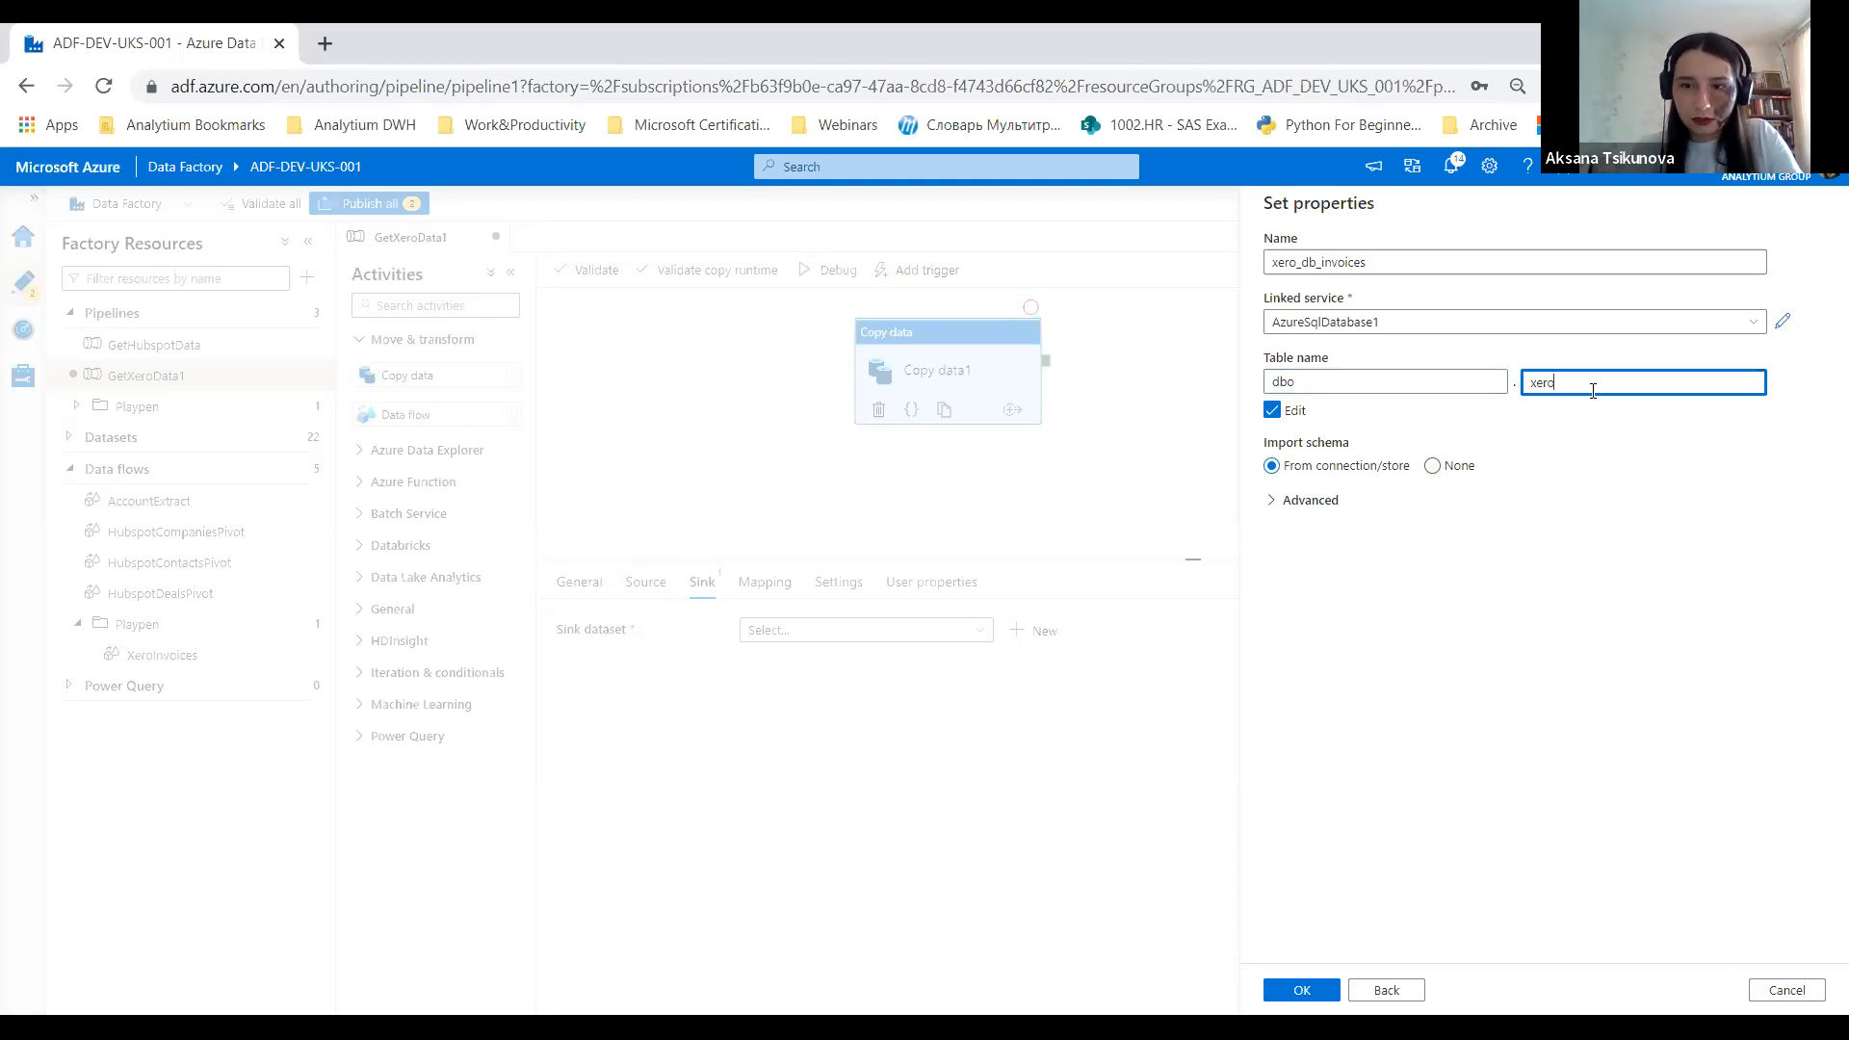
type("invoices")
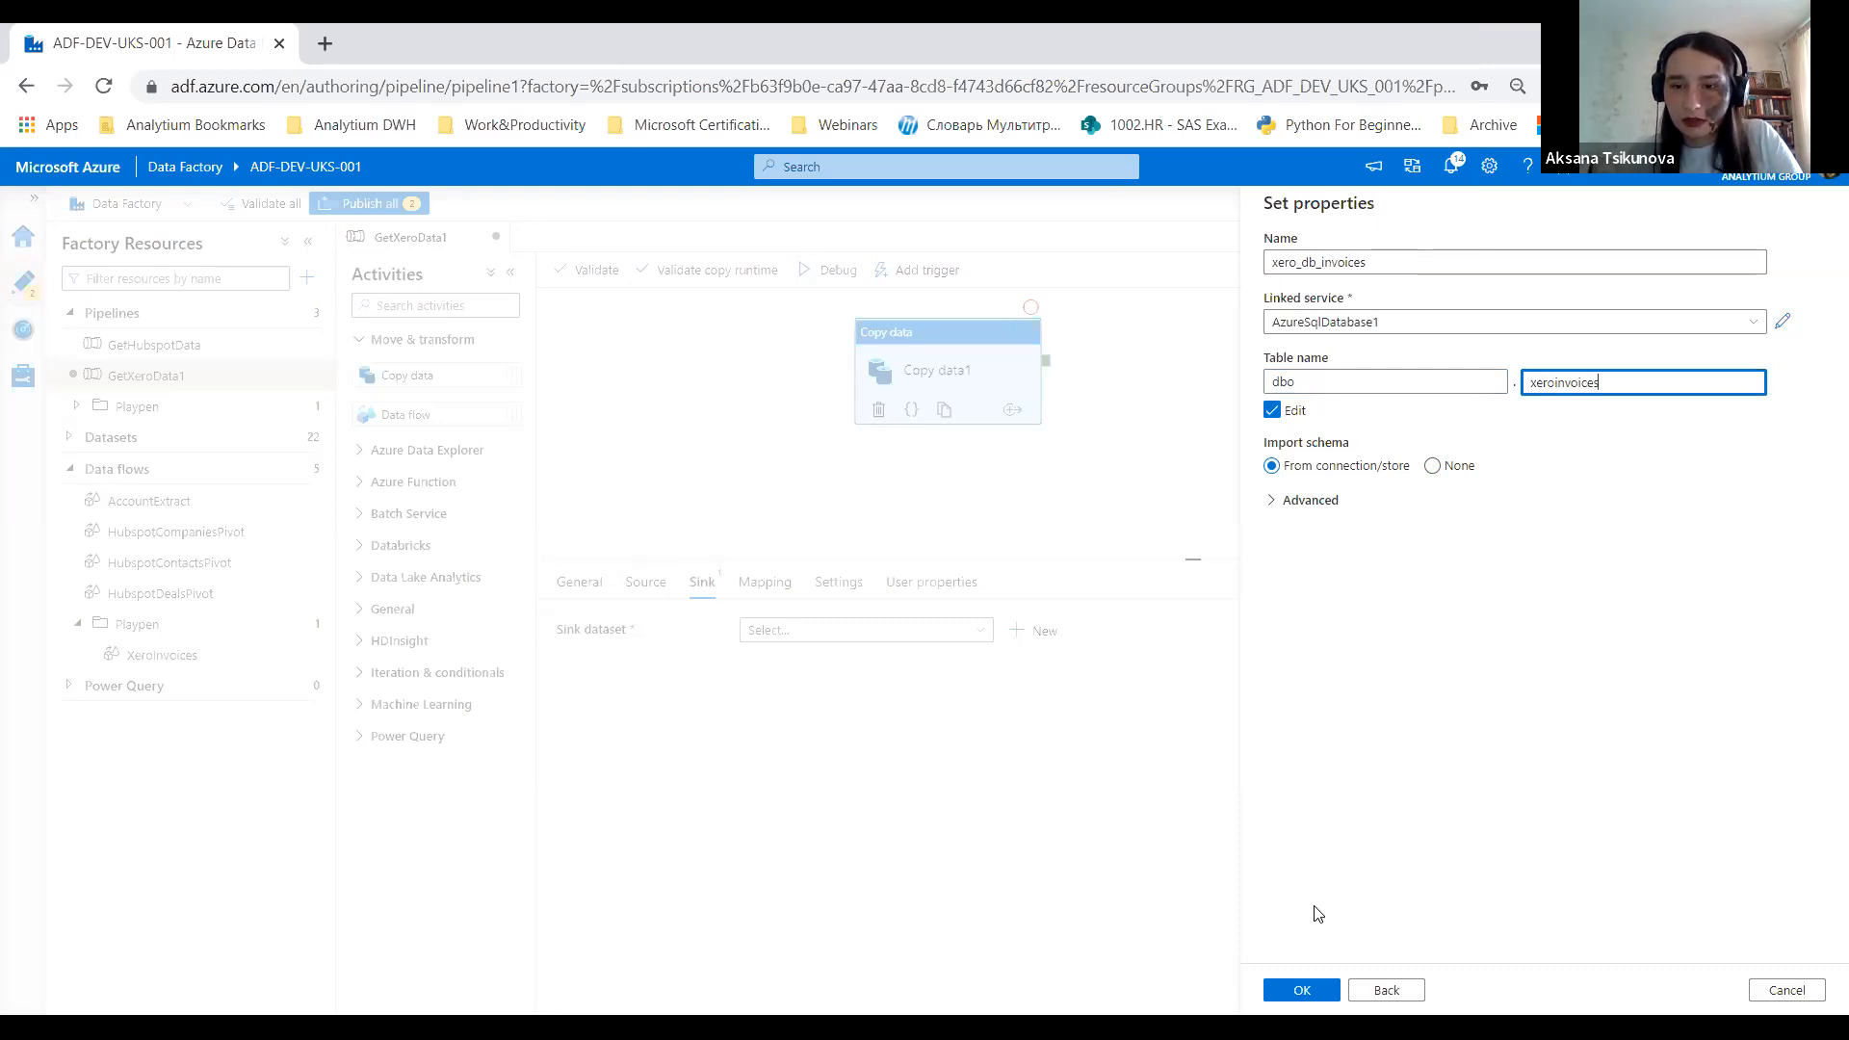
left_click(1433, 465)
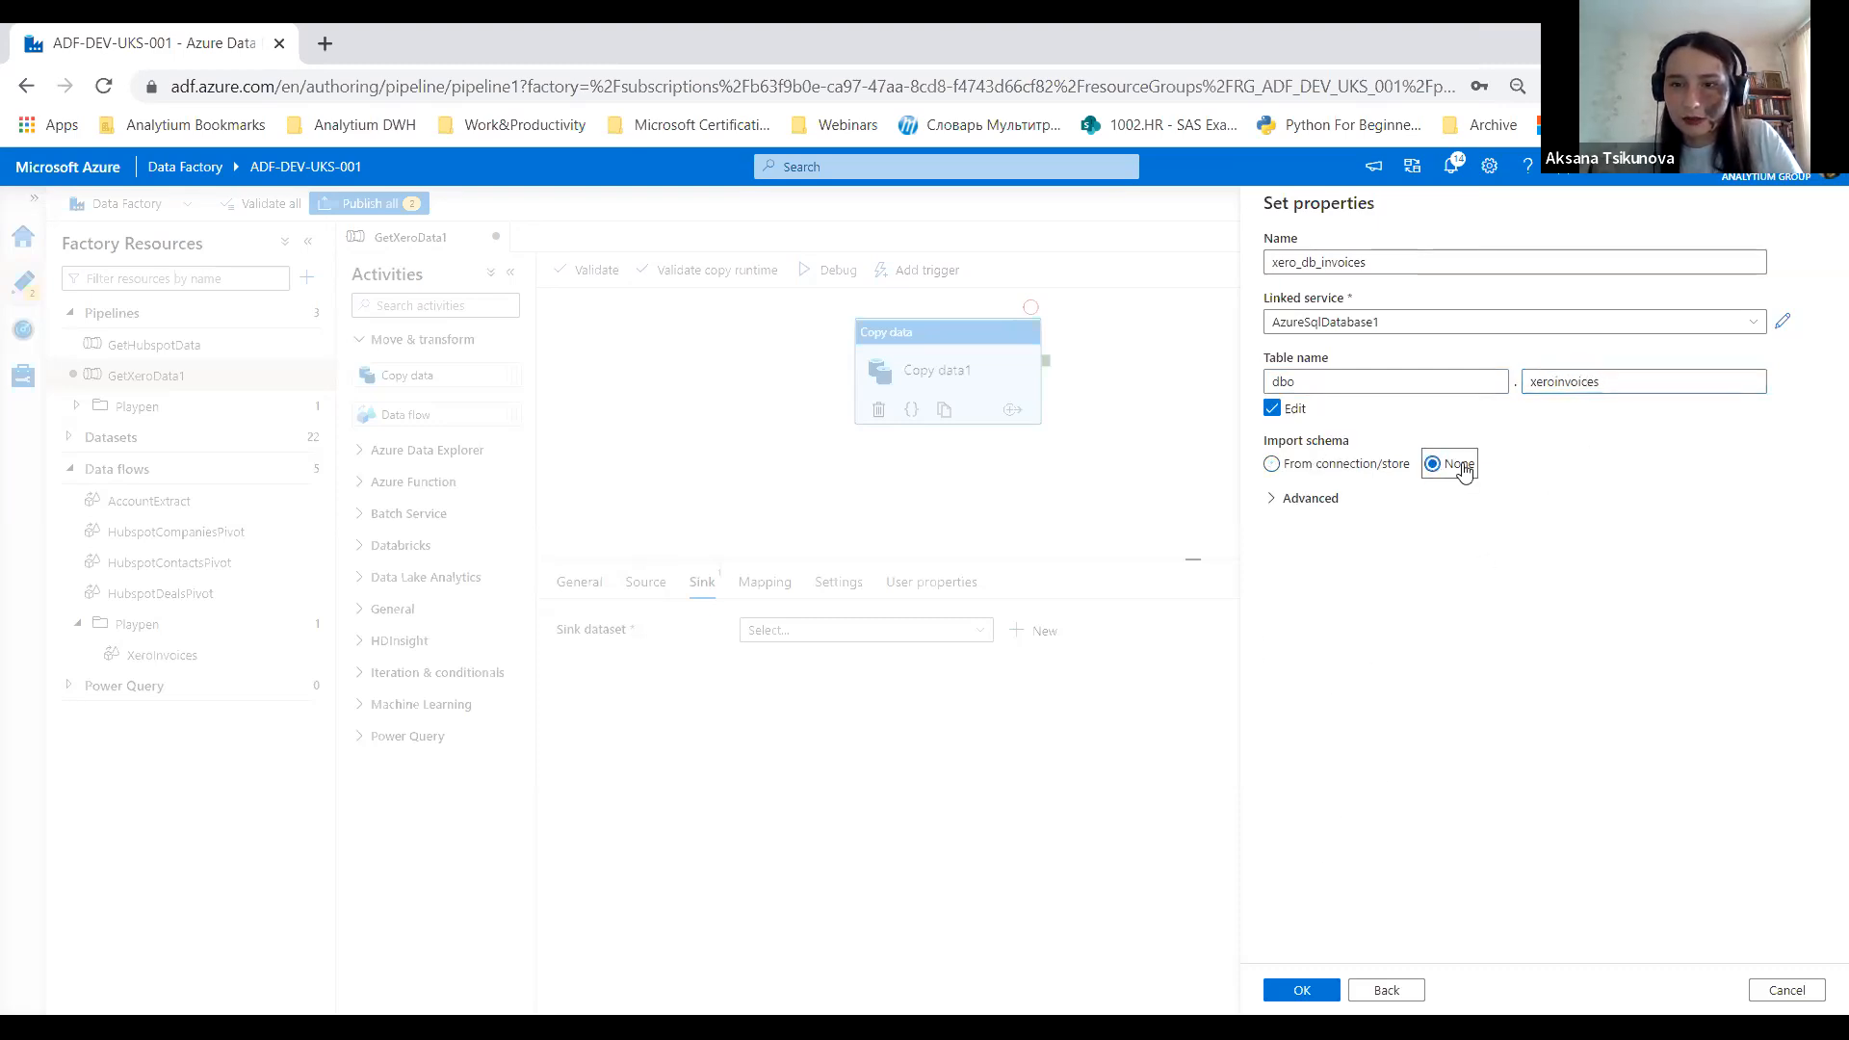
left_click(1322, 1004)
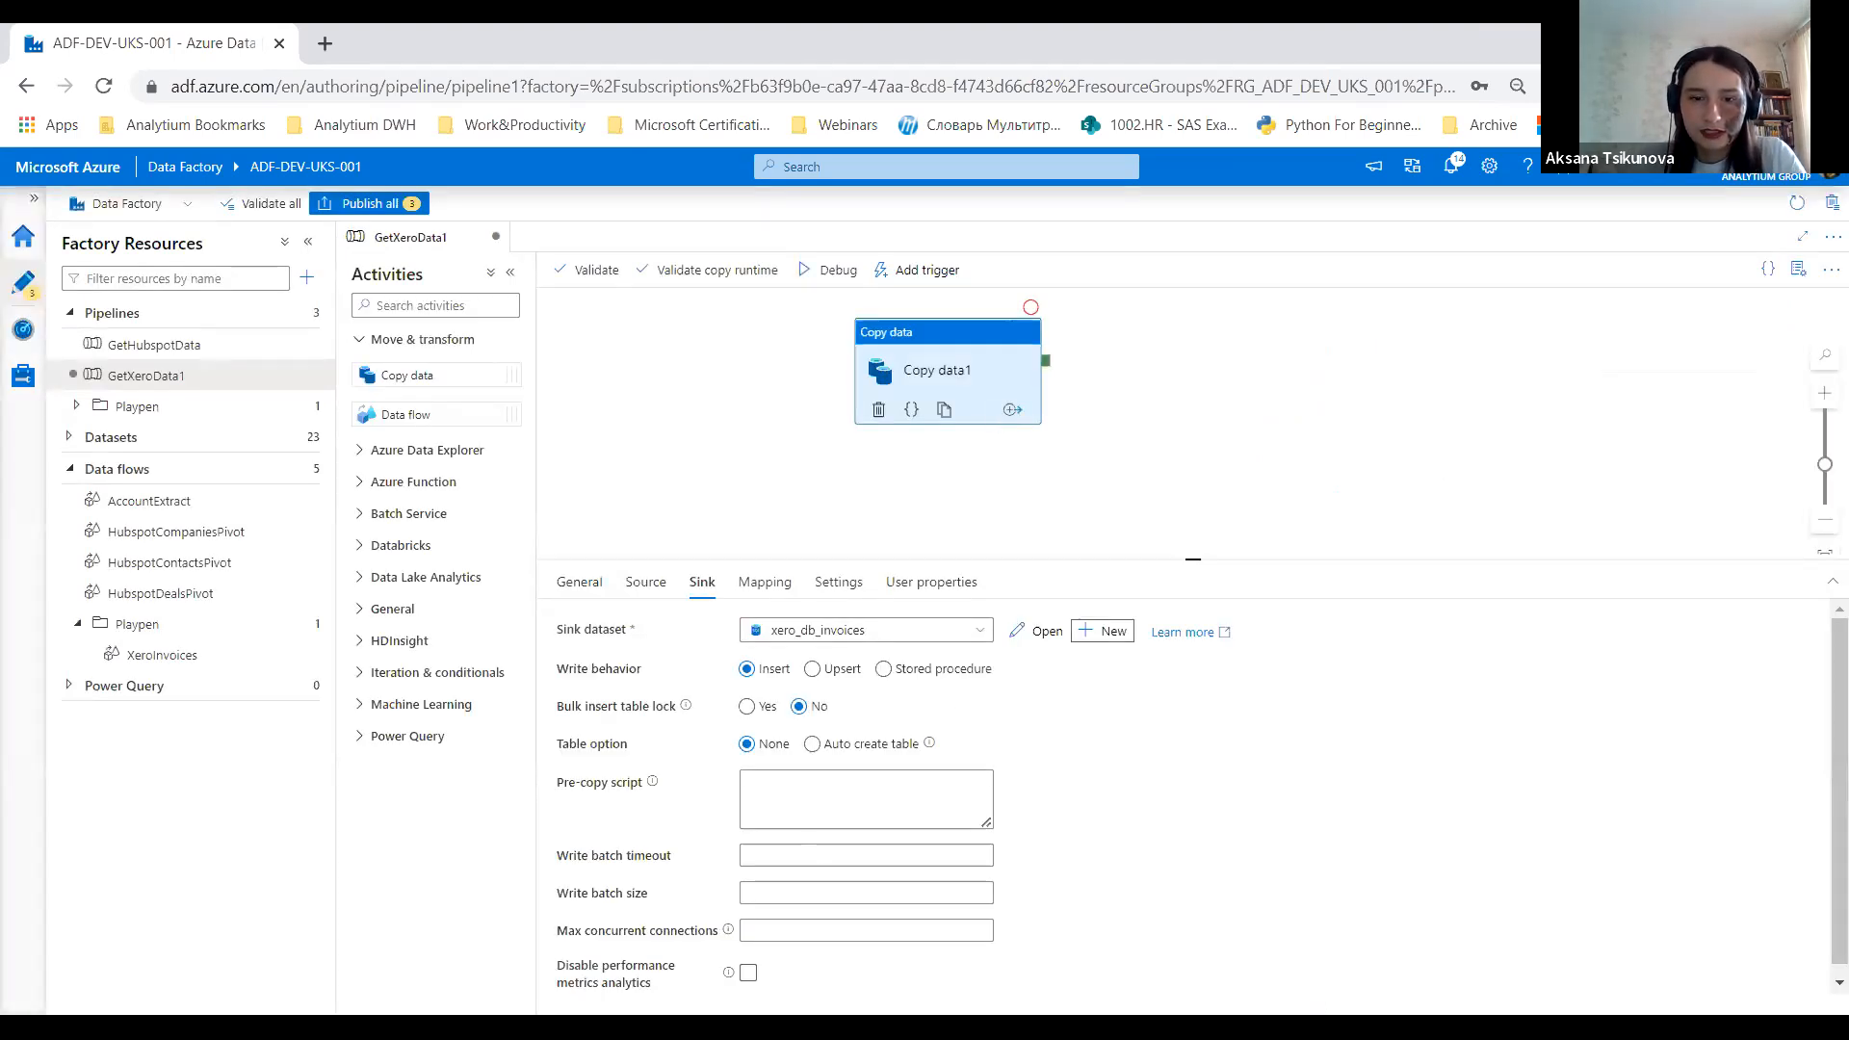
Step: Set the sink's table option to Auto create table
left_click(784, 746)
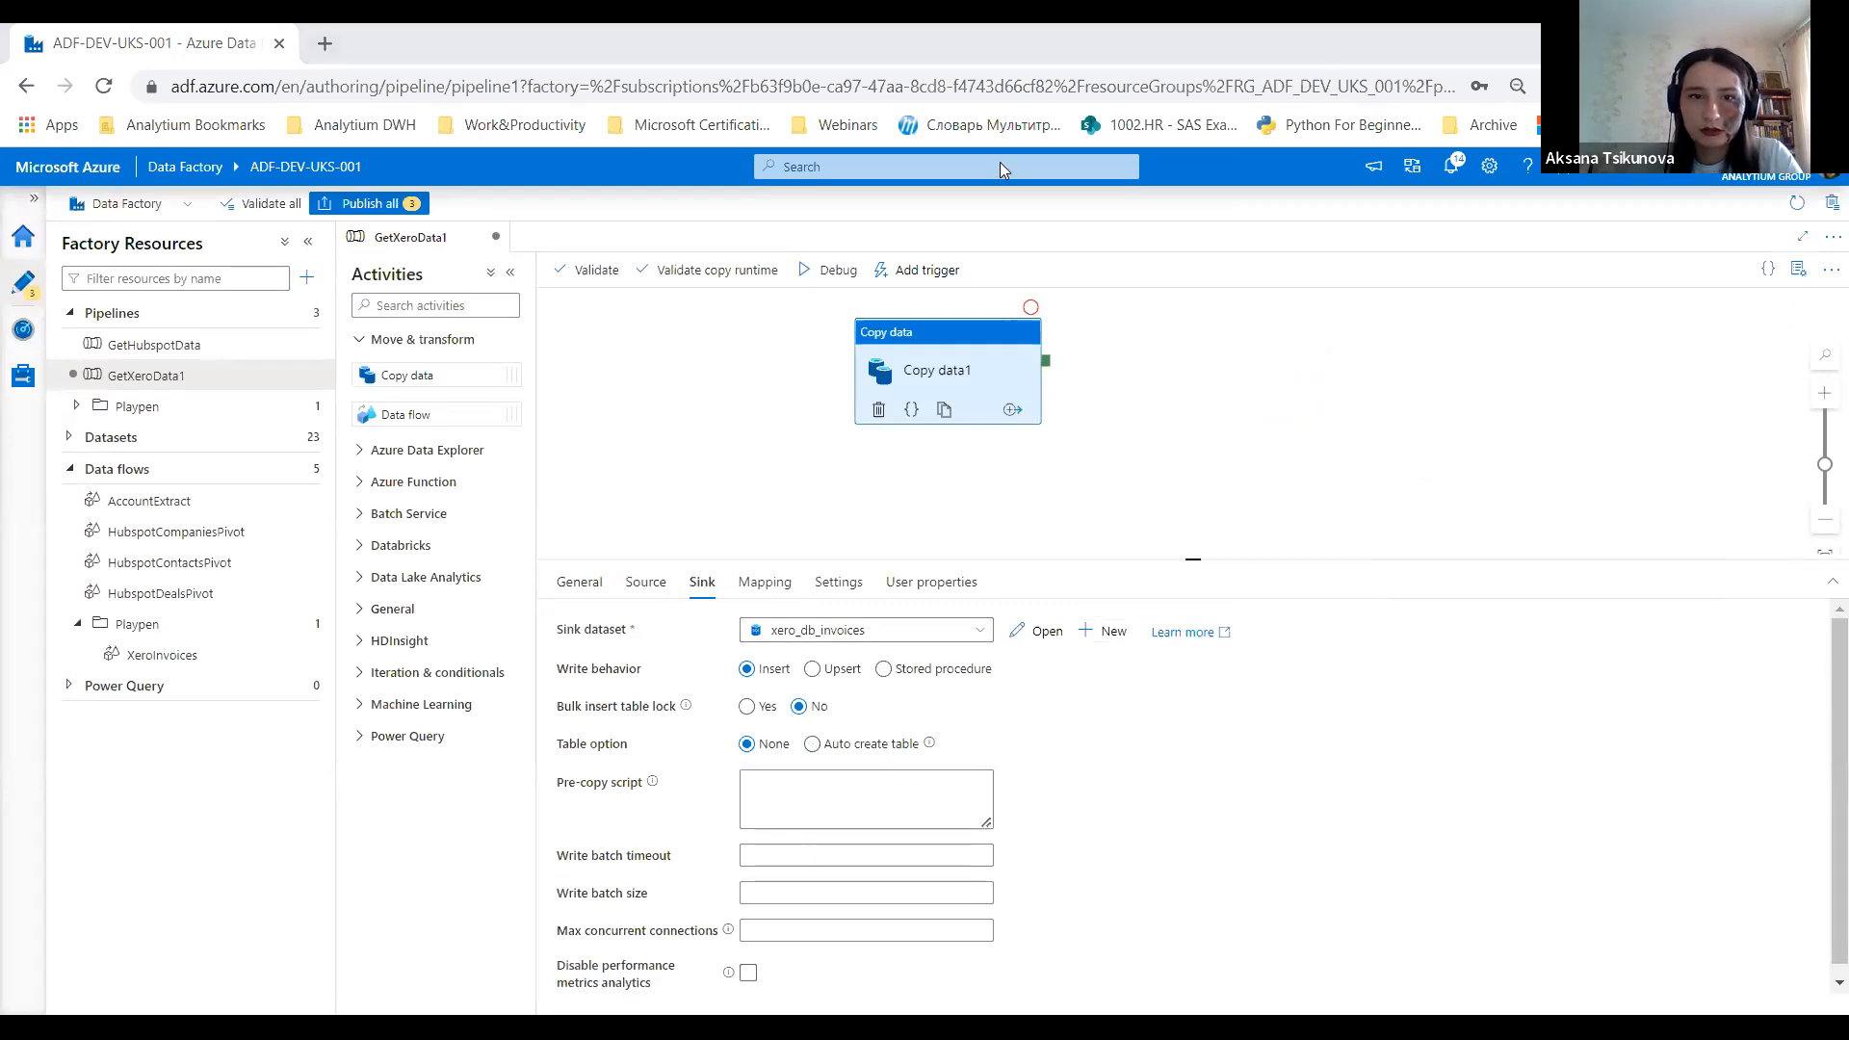
left_click(831, 749)
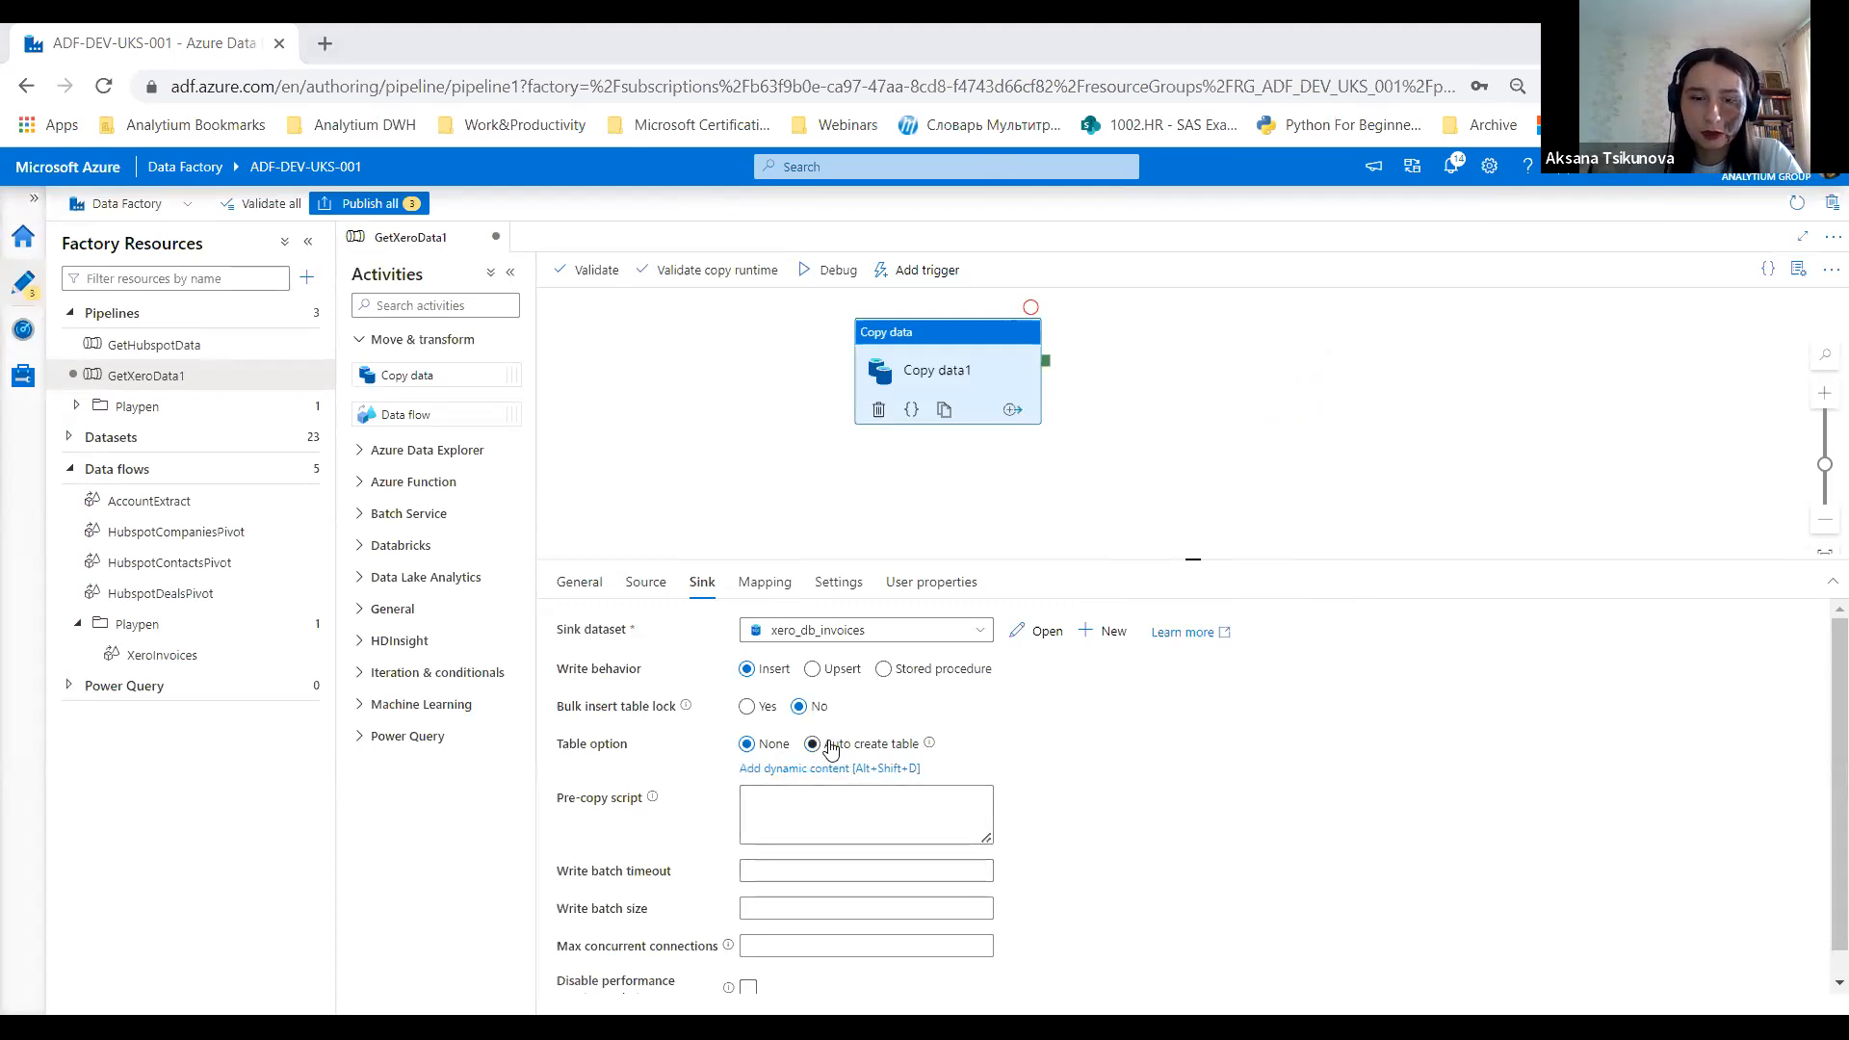
left_click(814, 751)
left_click(814, 749)
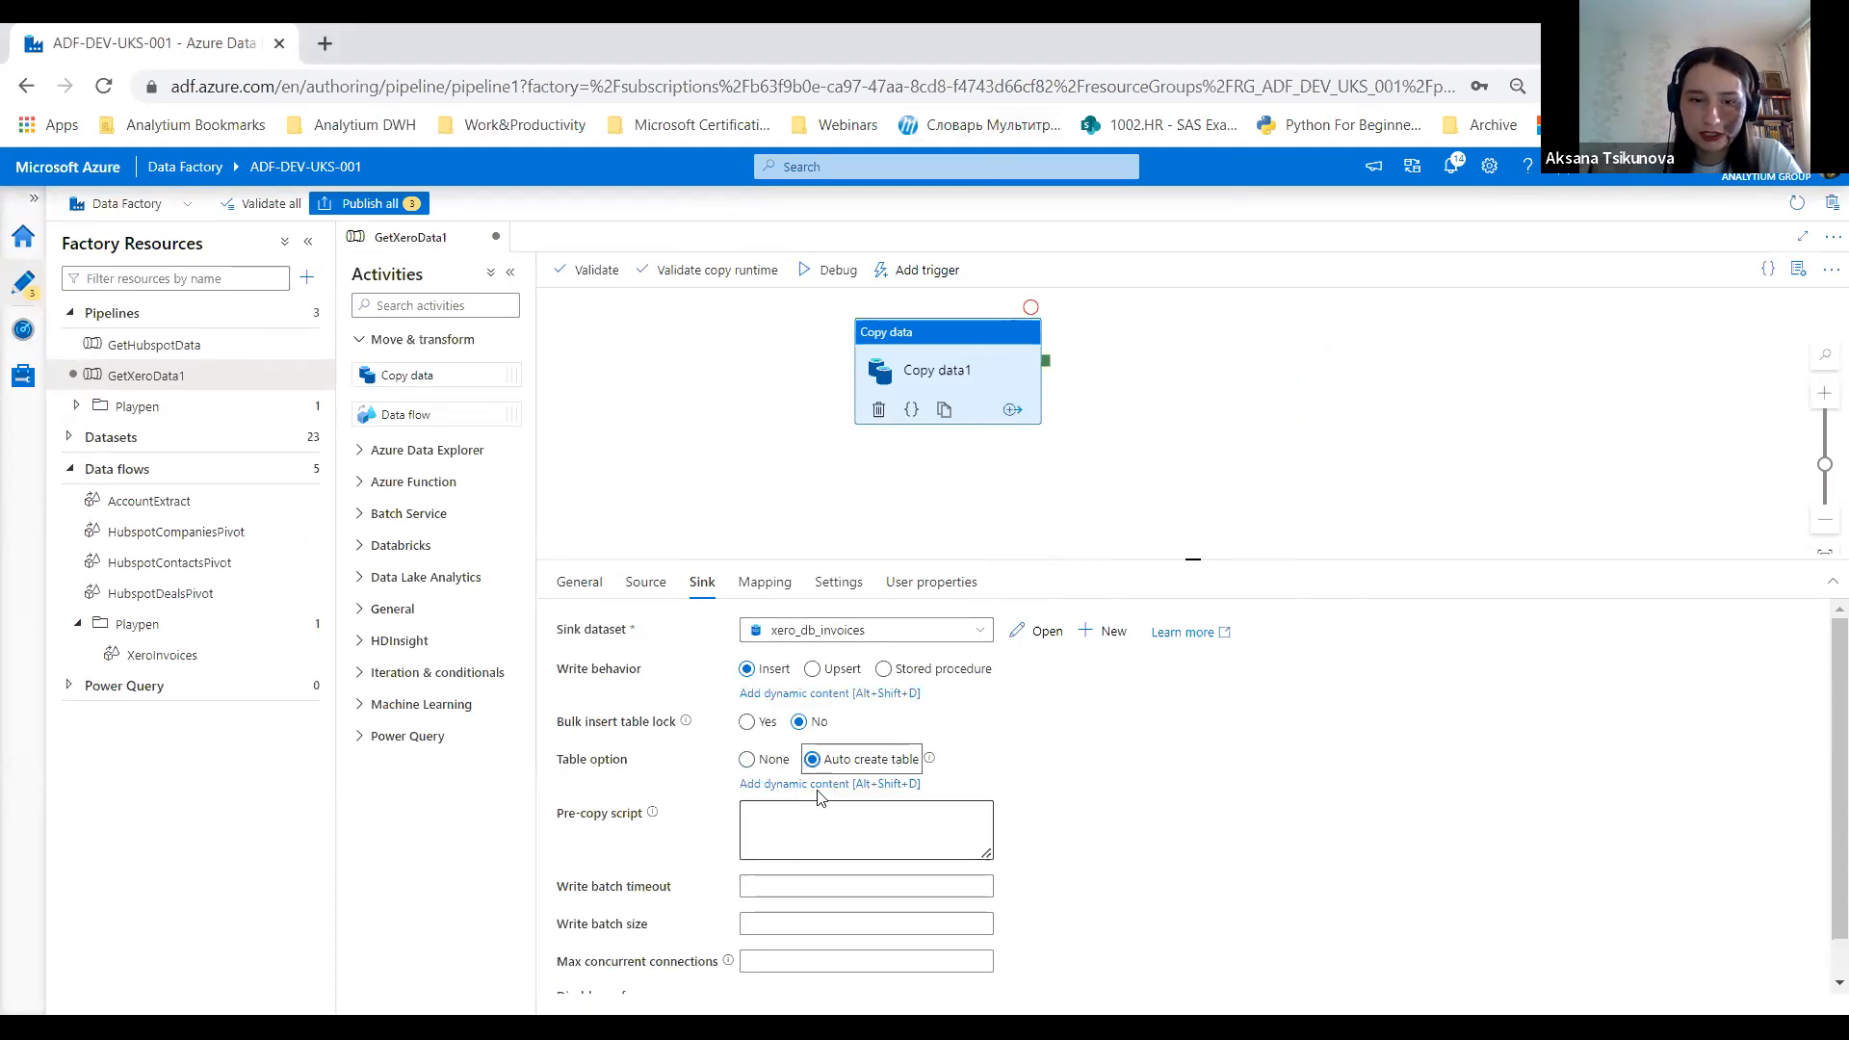
Step: Import the schemas into the copy activity's column mapping
left_click(765, 581)
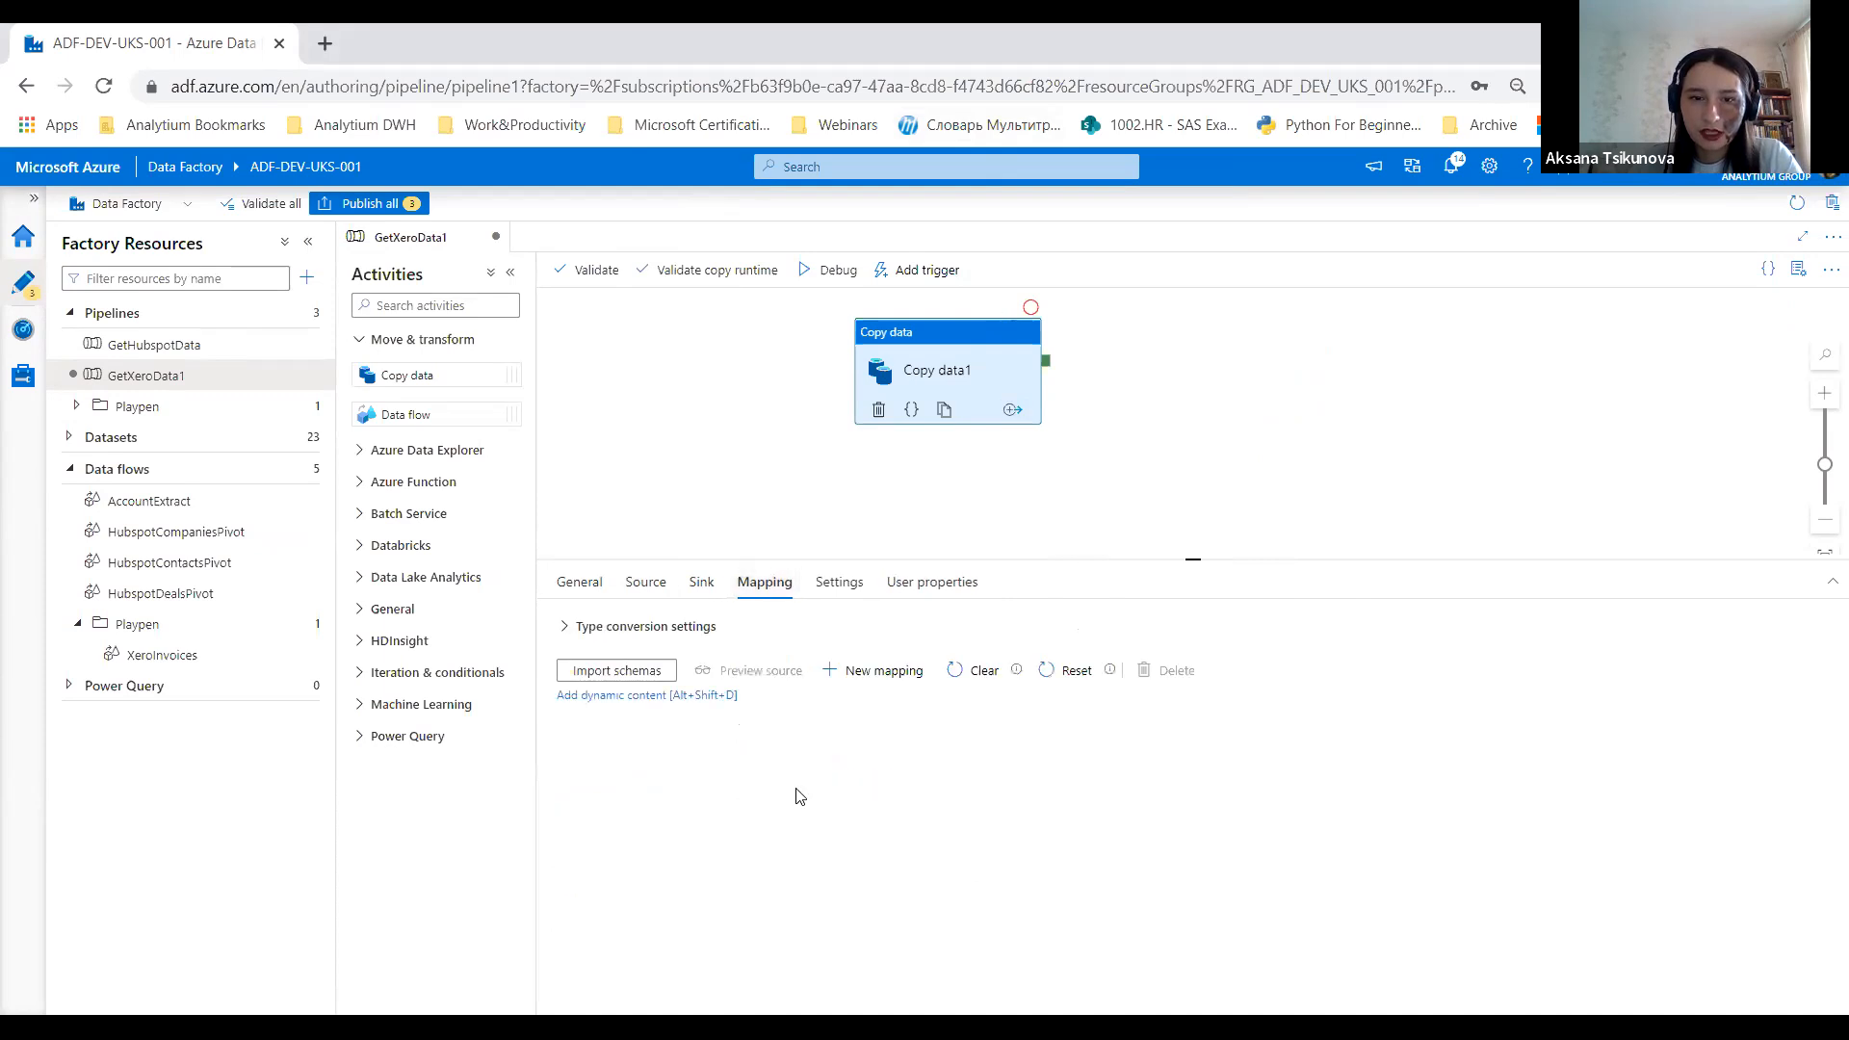
left_click(579, 671)
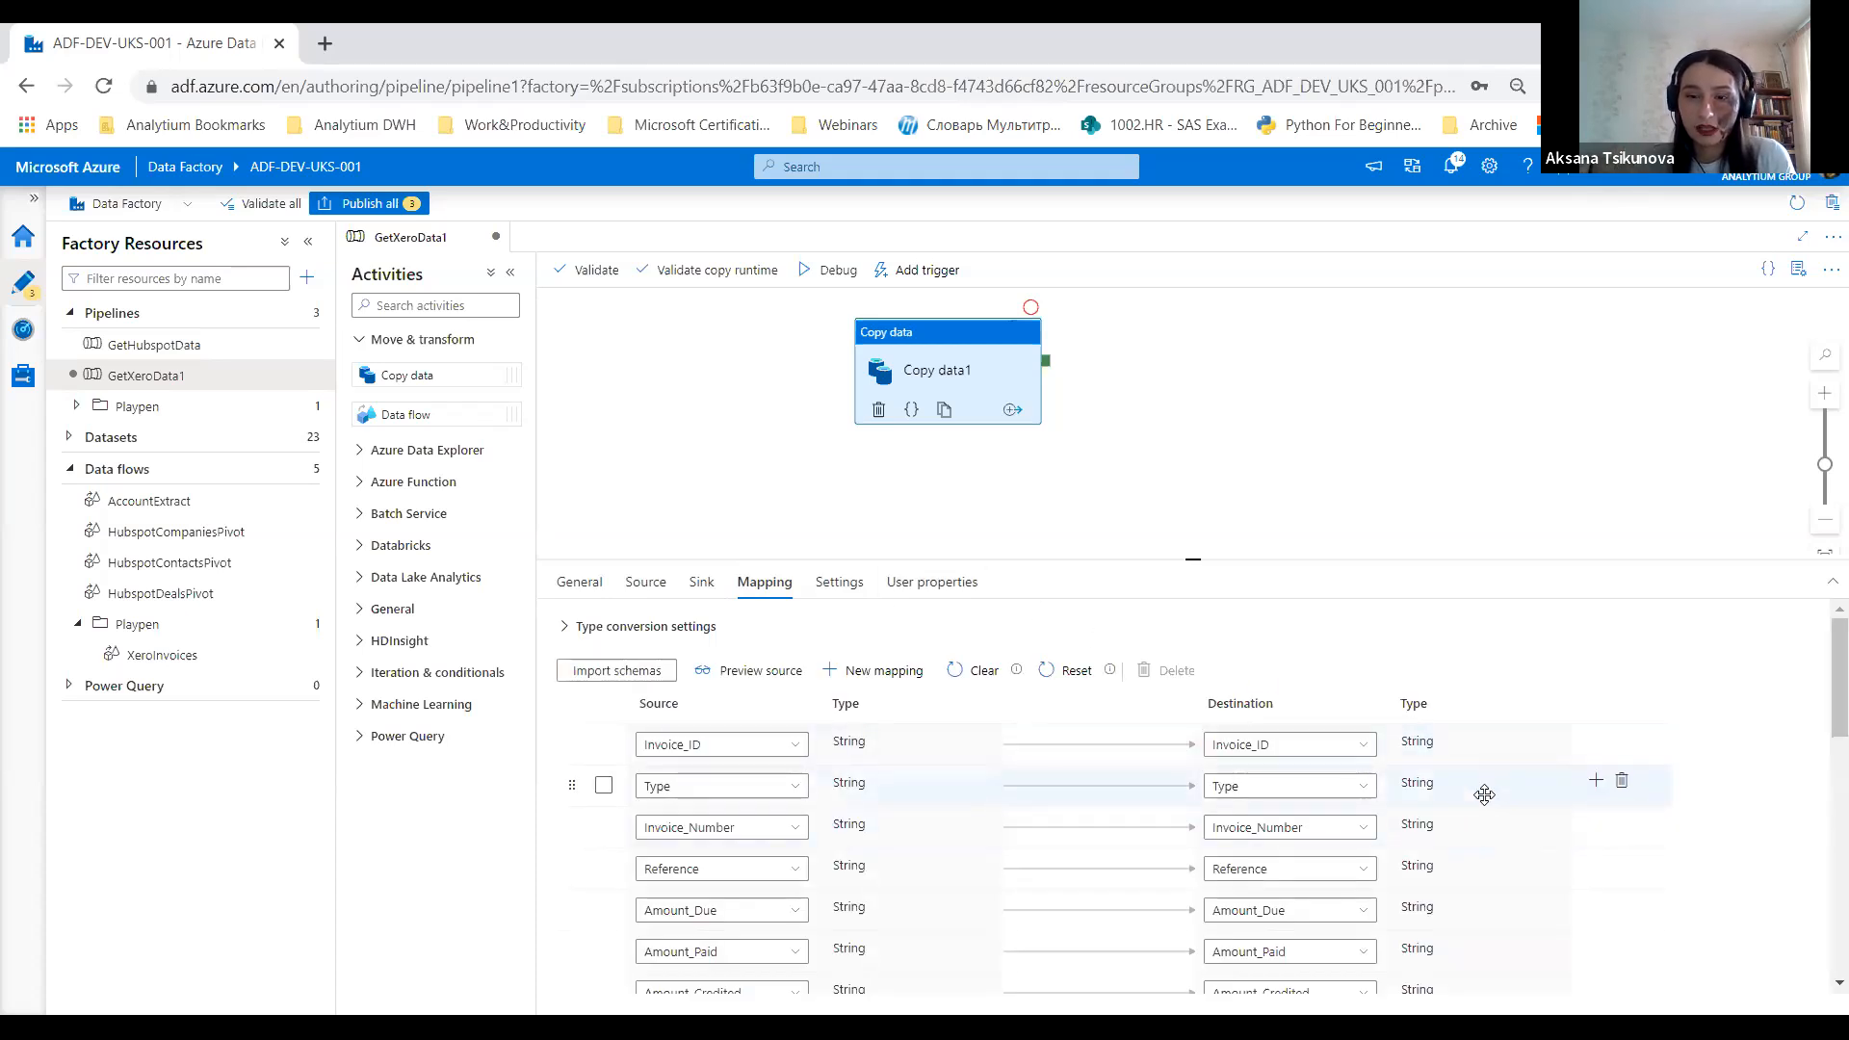
Step: Move the Copy data1 activity toward the left on the pipeline canvas and rename it Copy Invoices
scroll(1457, 785, "down", 5)
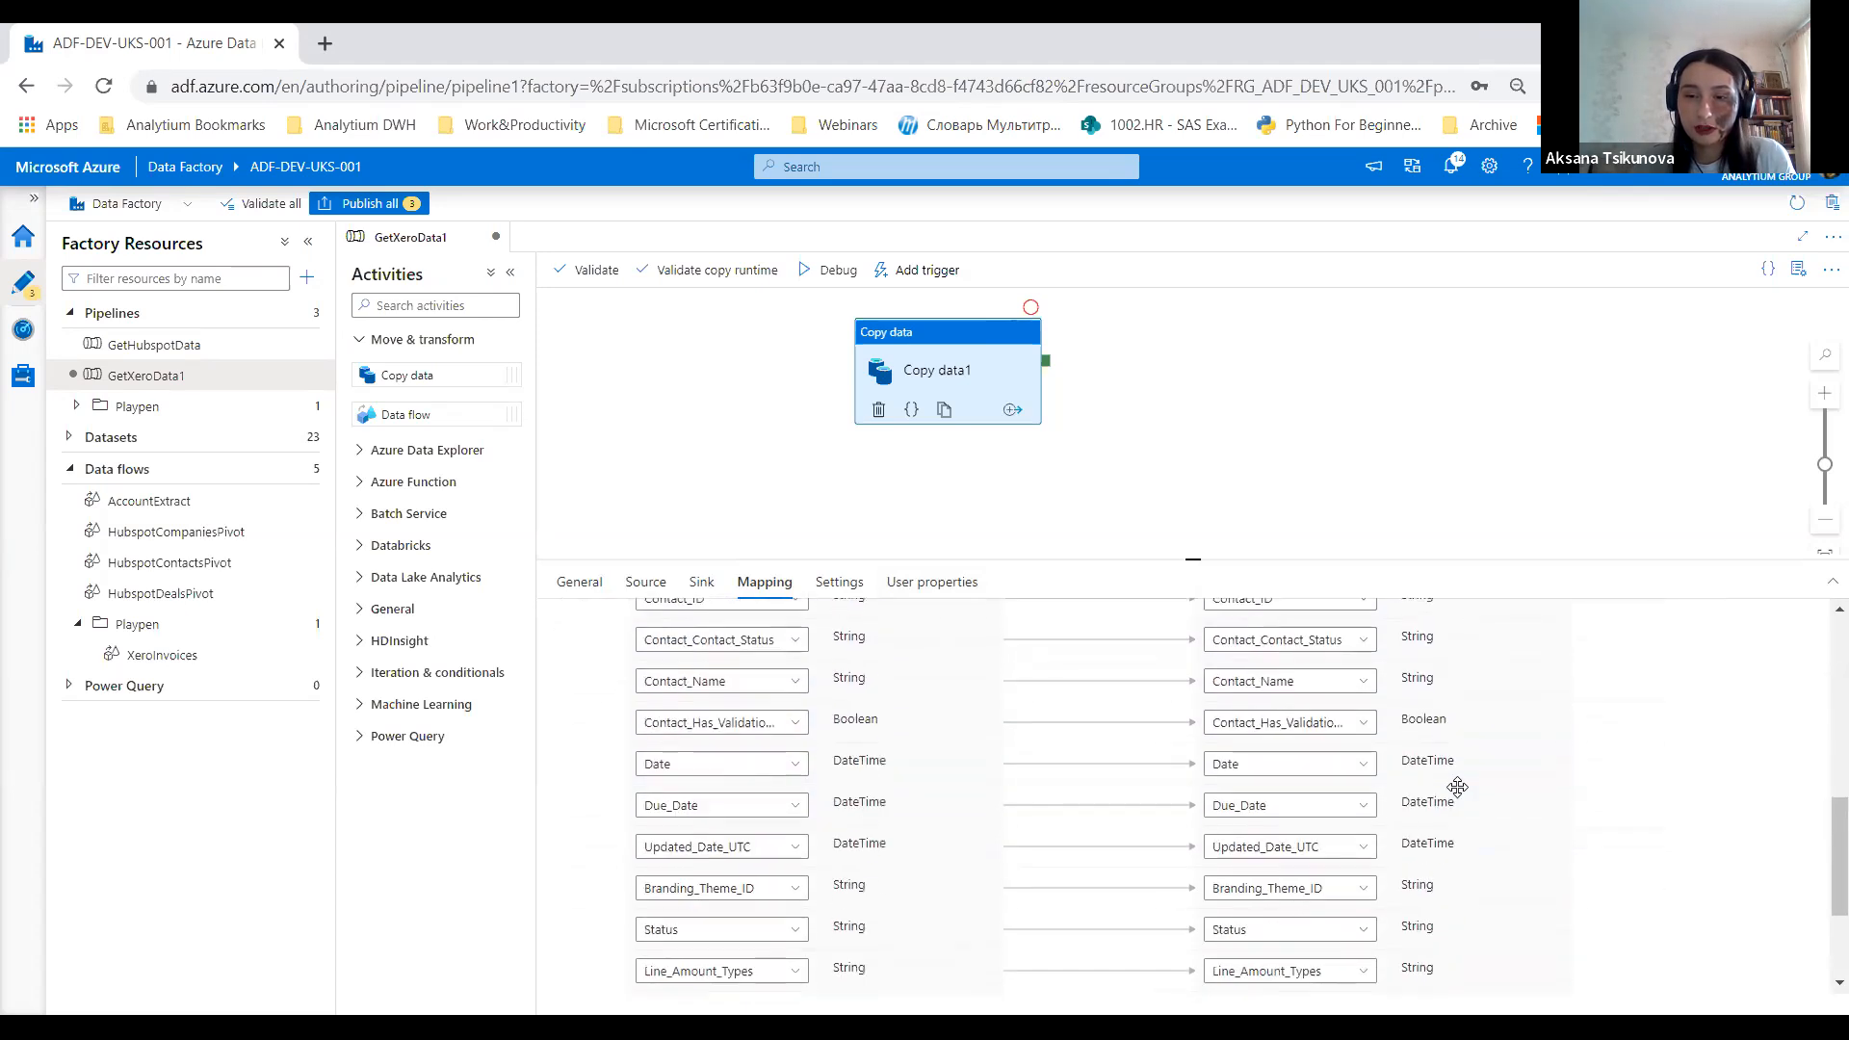
scroll(1456, 790, "down", 2)
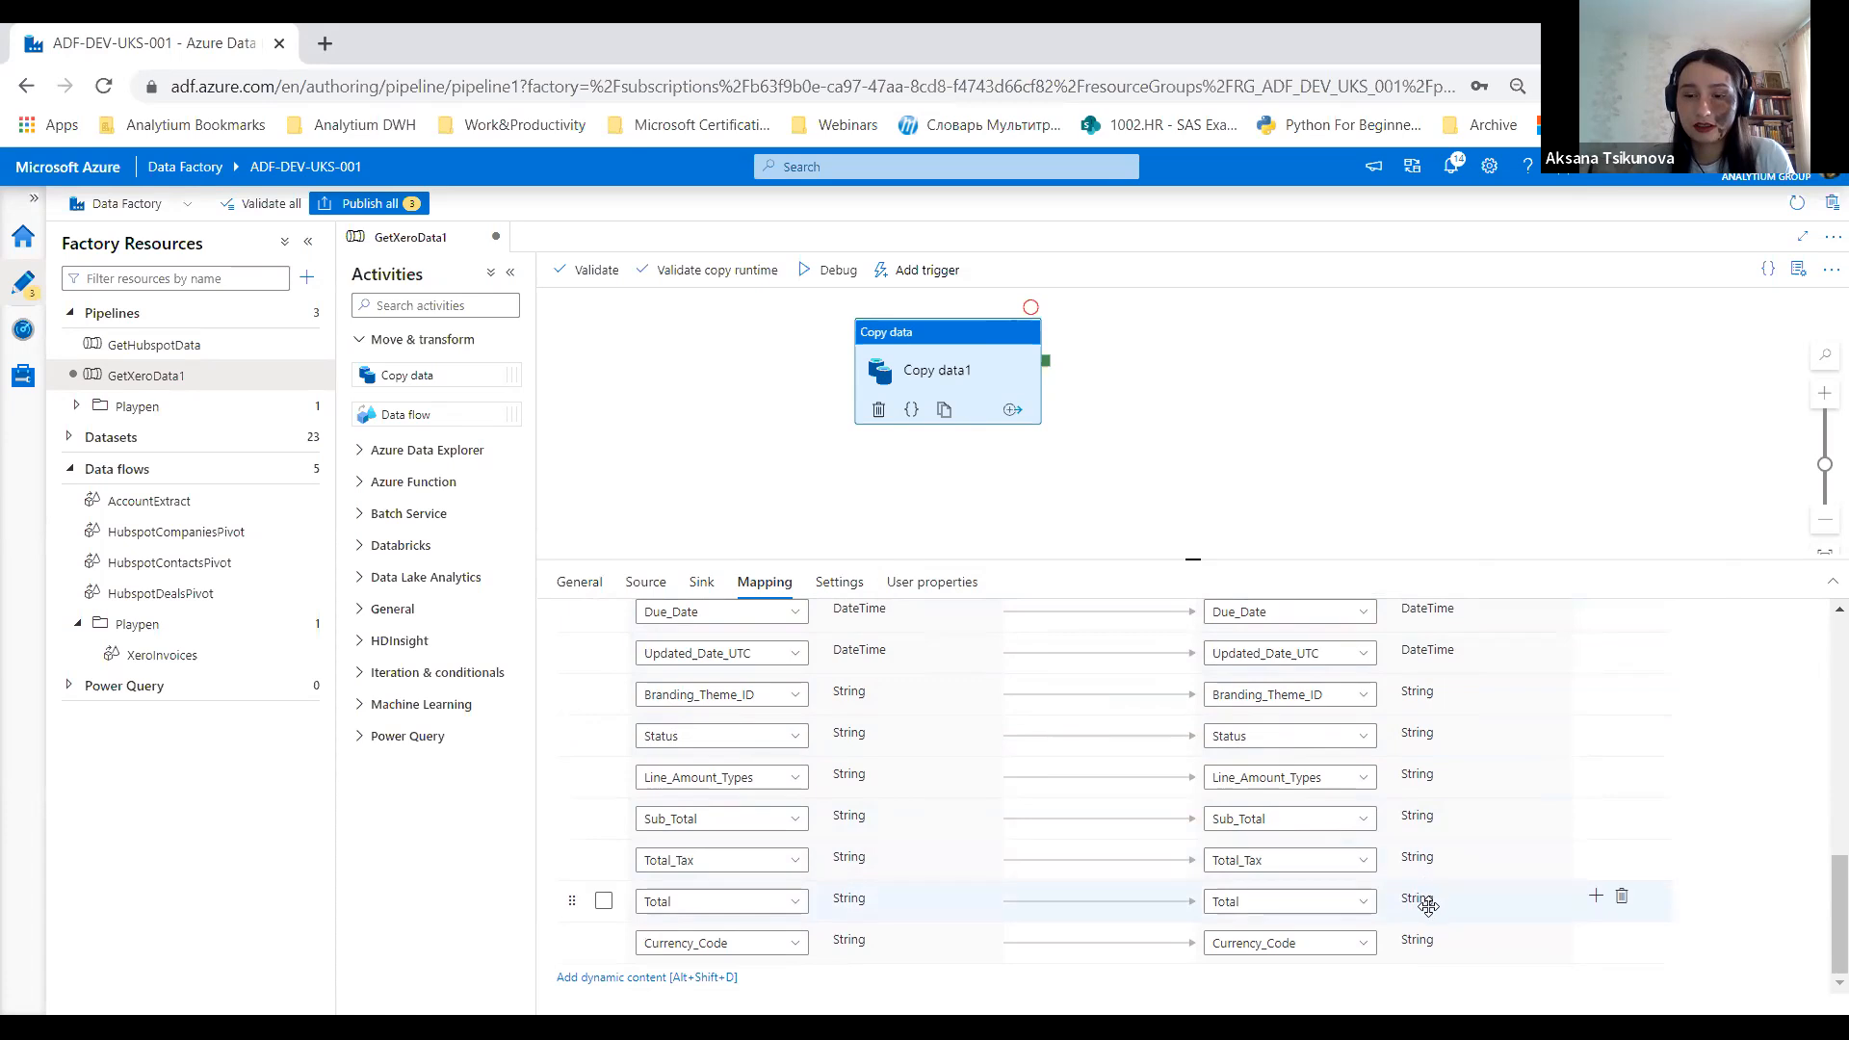
left_click(1150, 433)
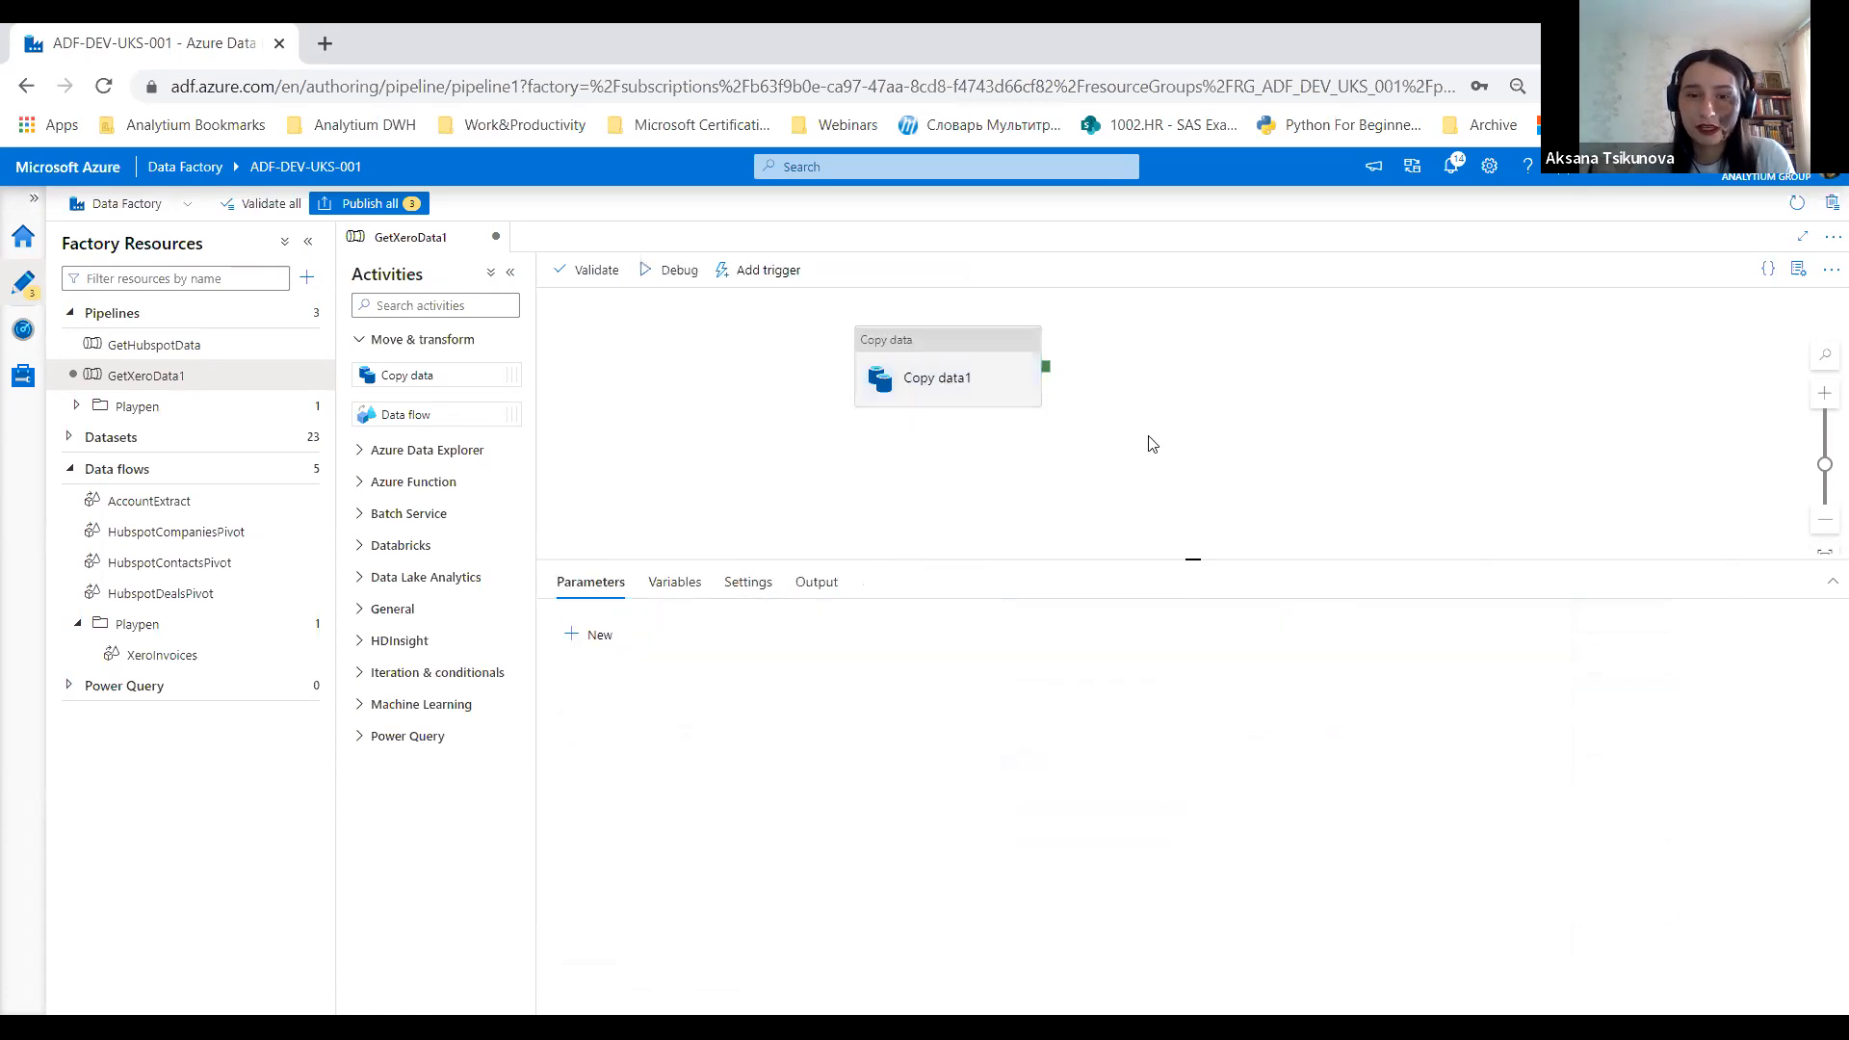
left_click_drag(951, 348, 782, 339)
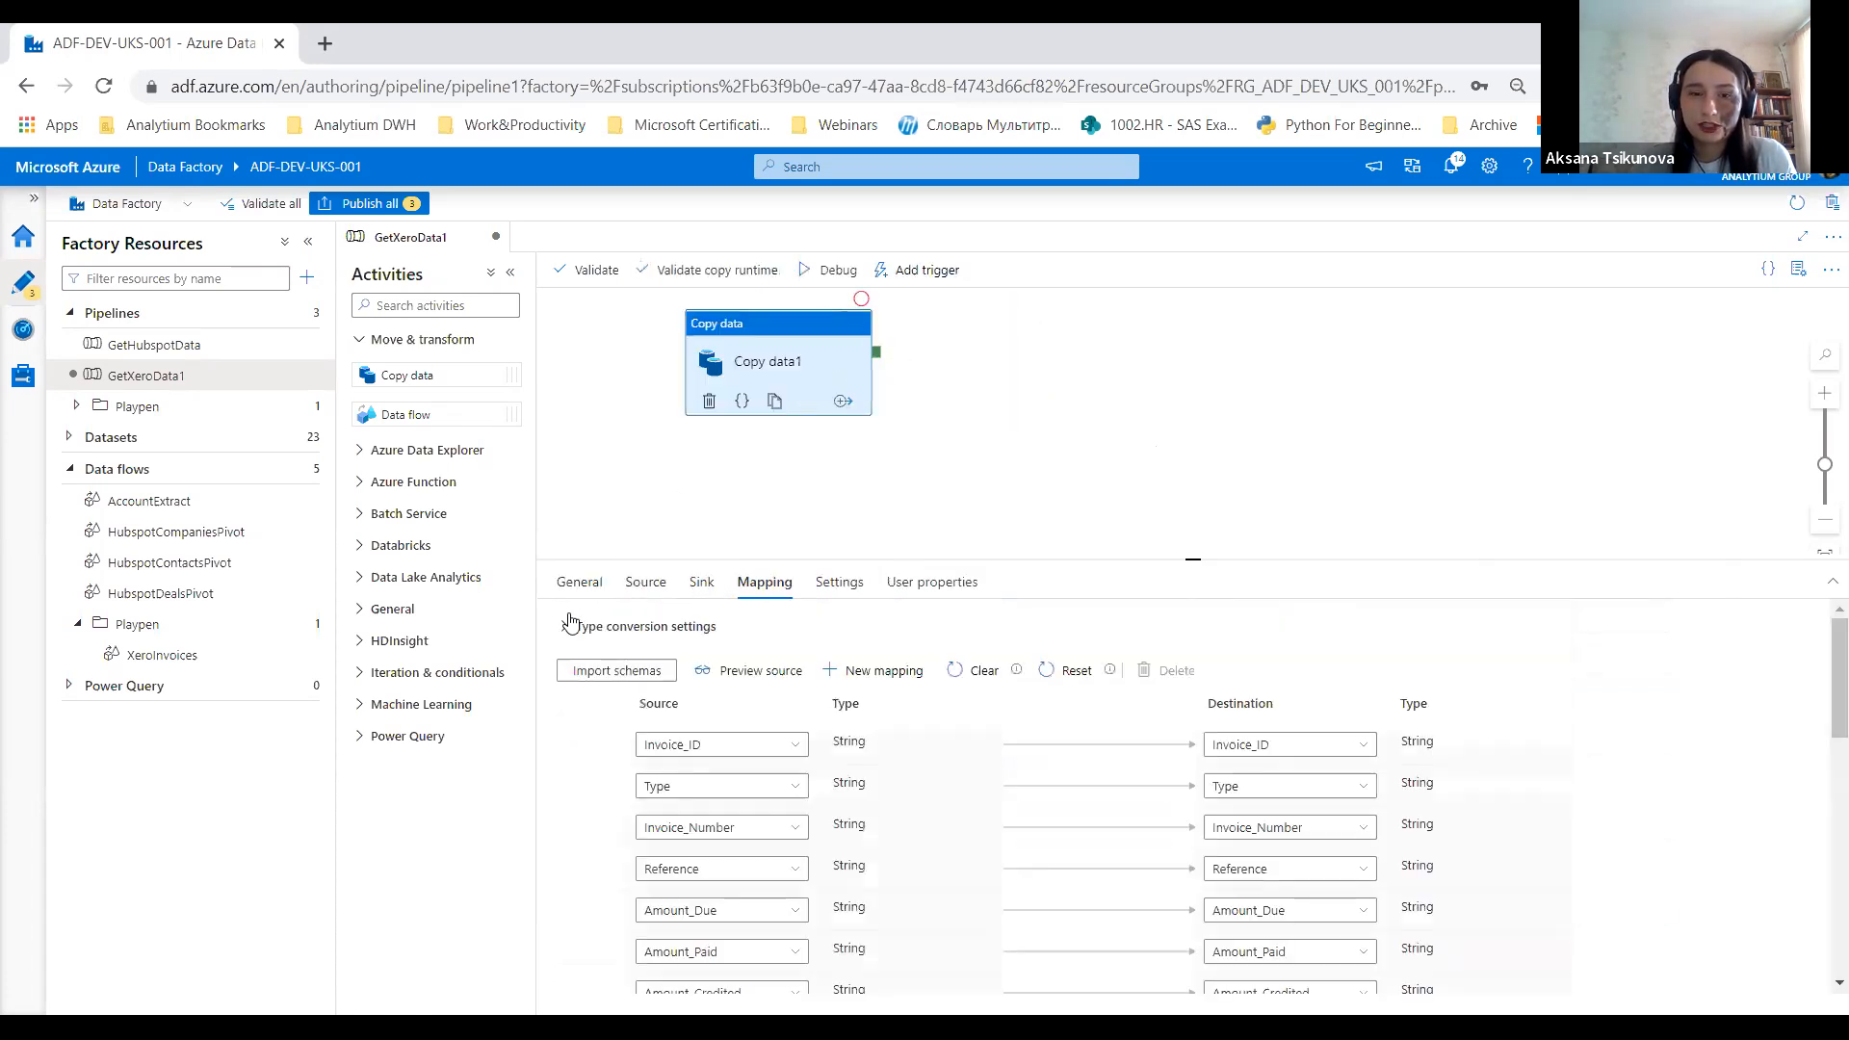
left_click(579, 581)
double_click(800, 631)
type("Invoices")
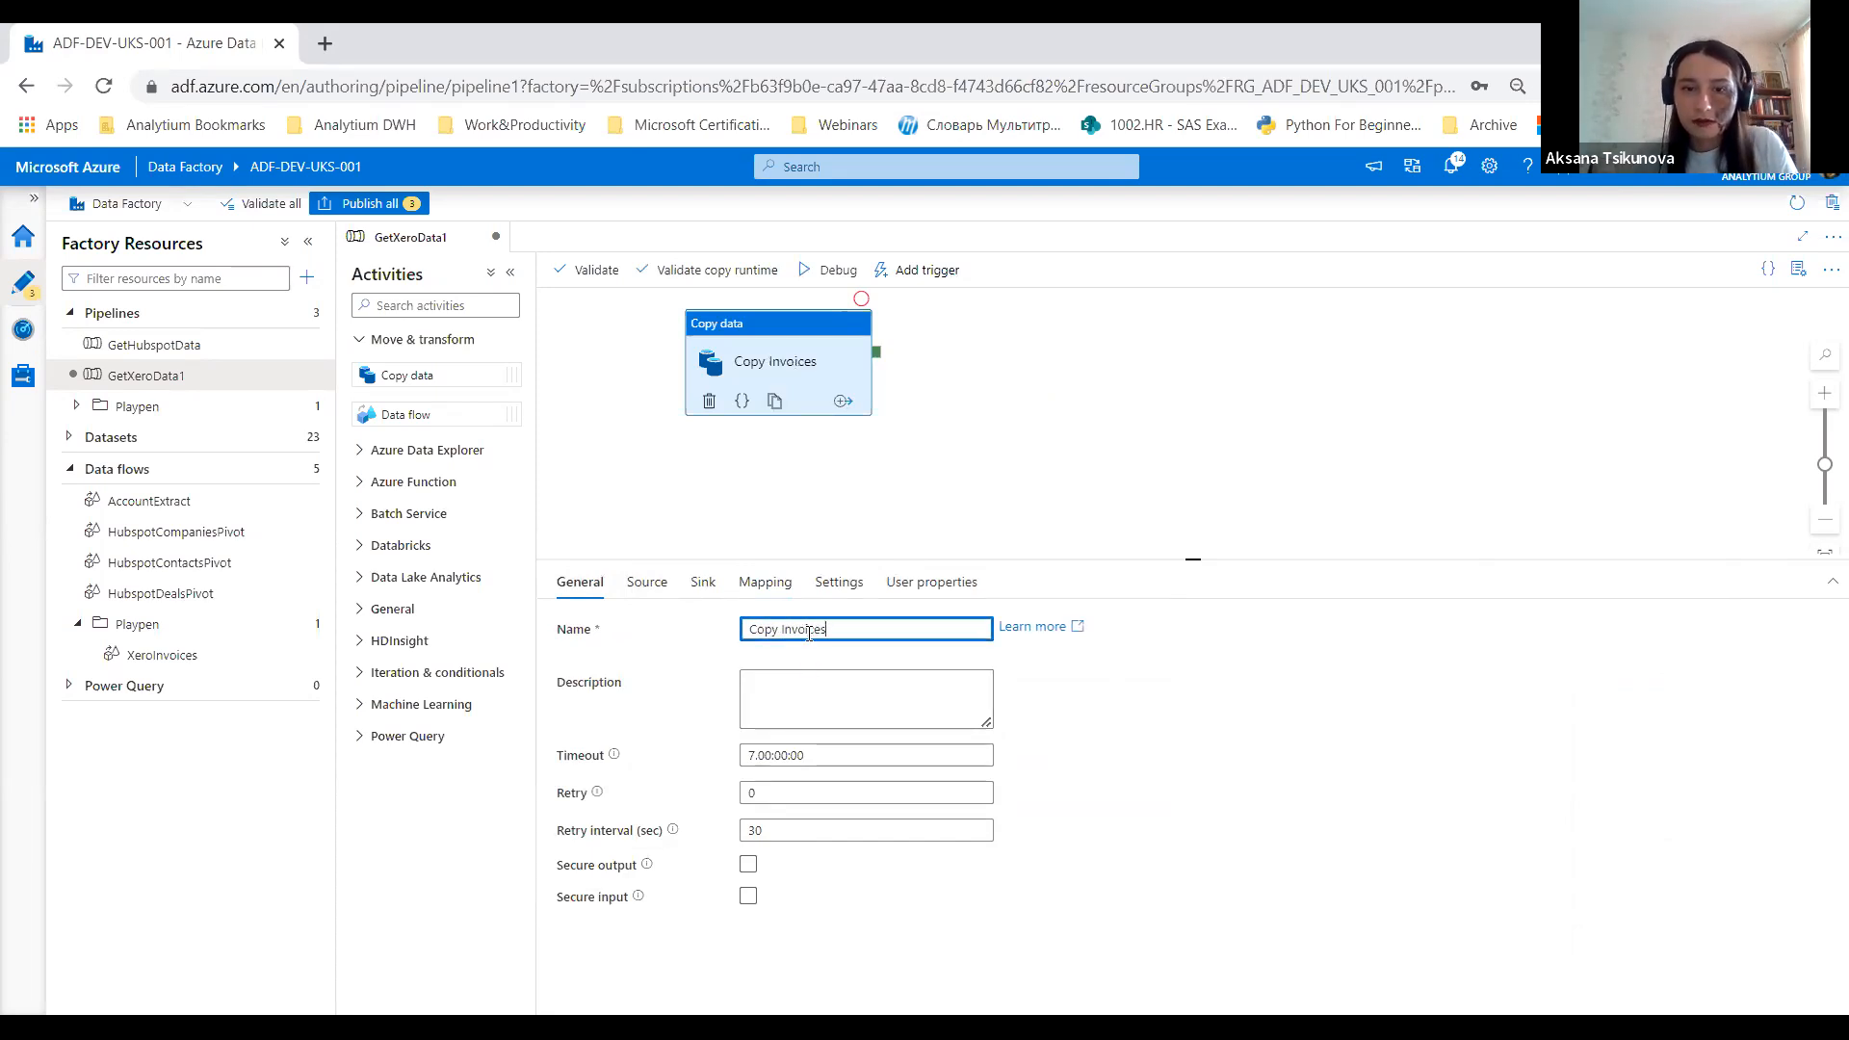
left_click(898, 358)
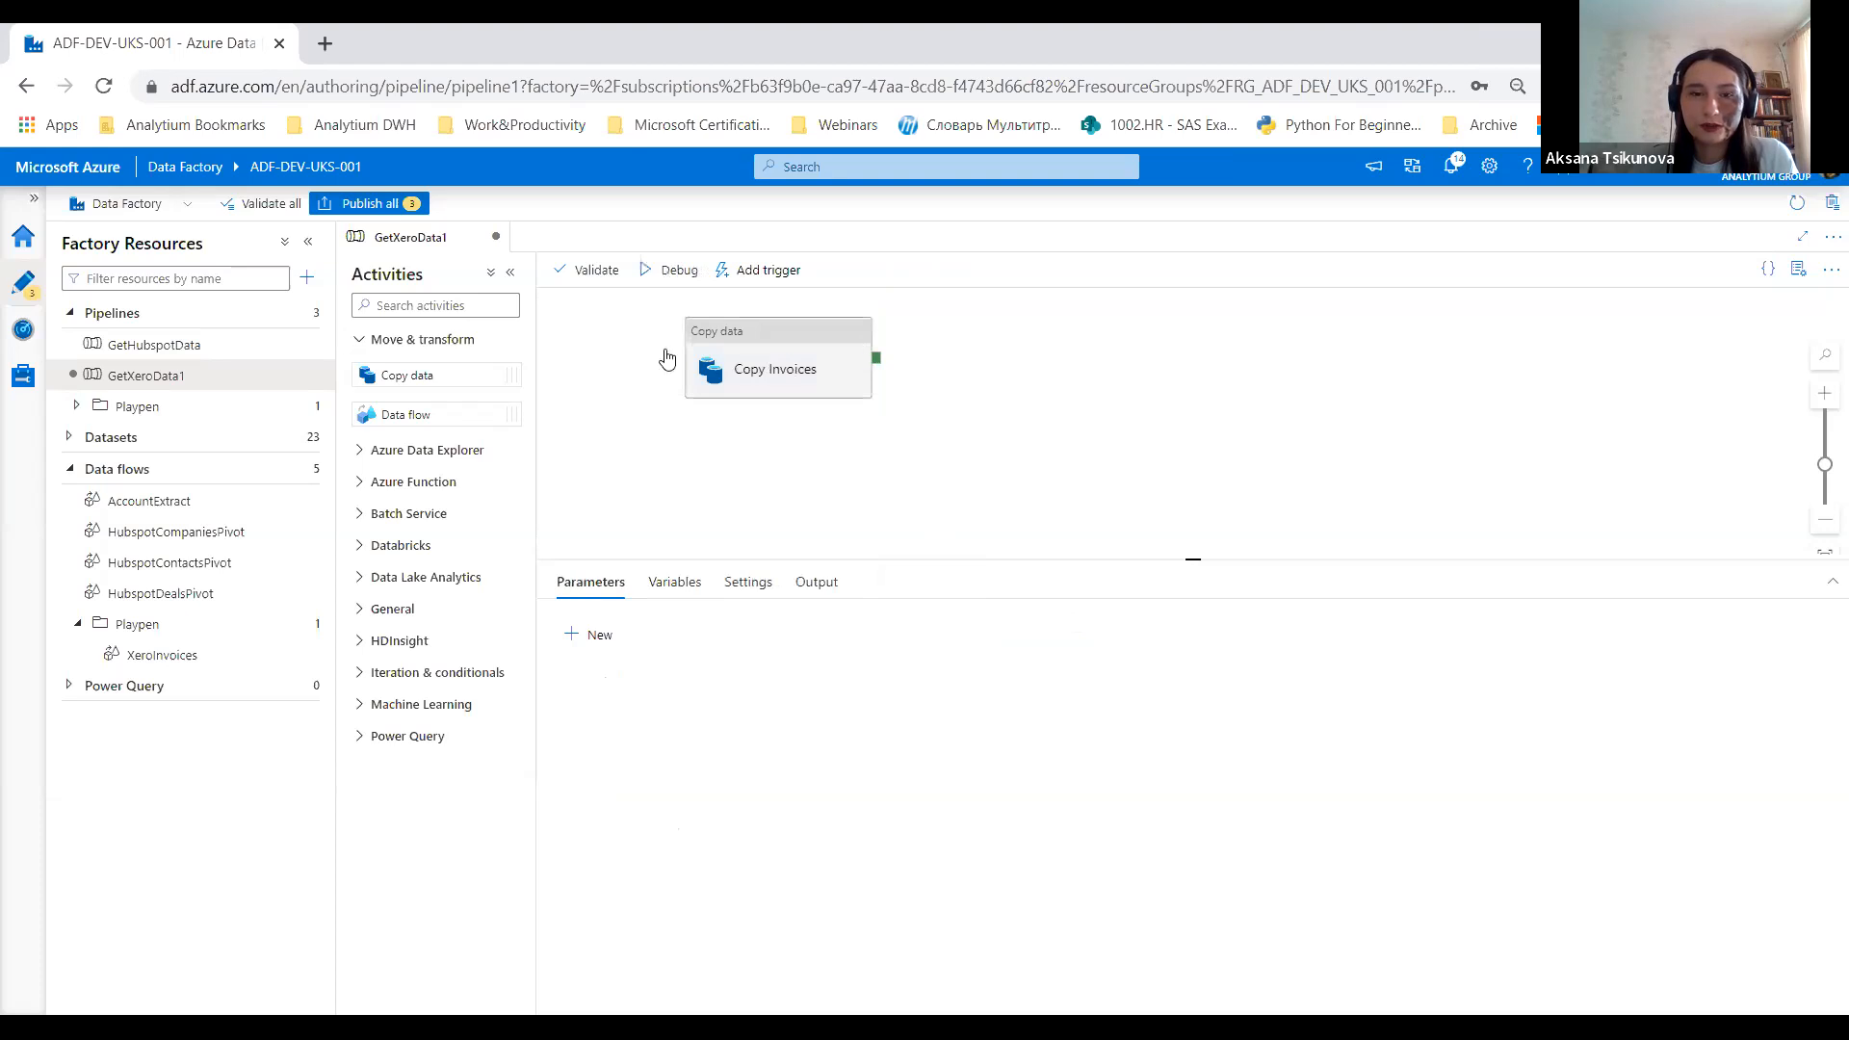
Step: Add a second Copy data activity, connect Copy Invoices to it on success, and name it Copy Payments
left_click_drag(416, 375, 987, 375)
left_click_drag(875, 358, 972, 366)
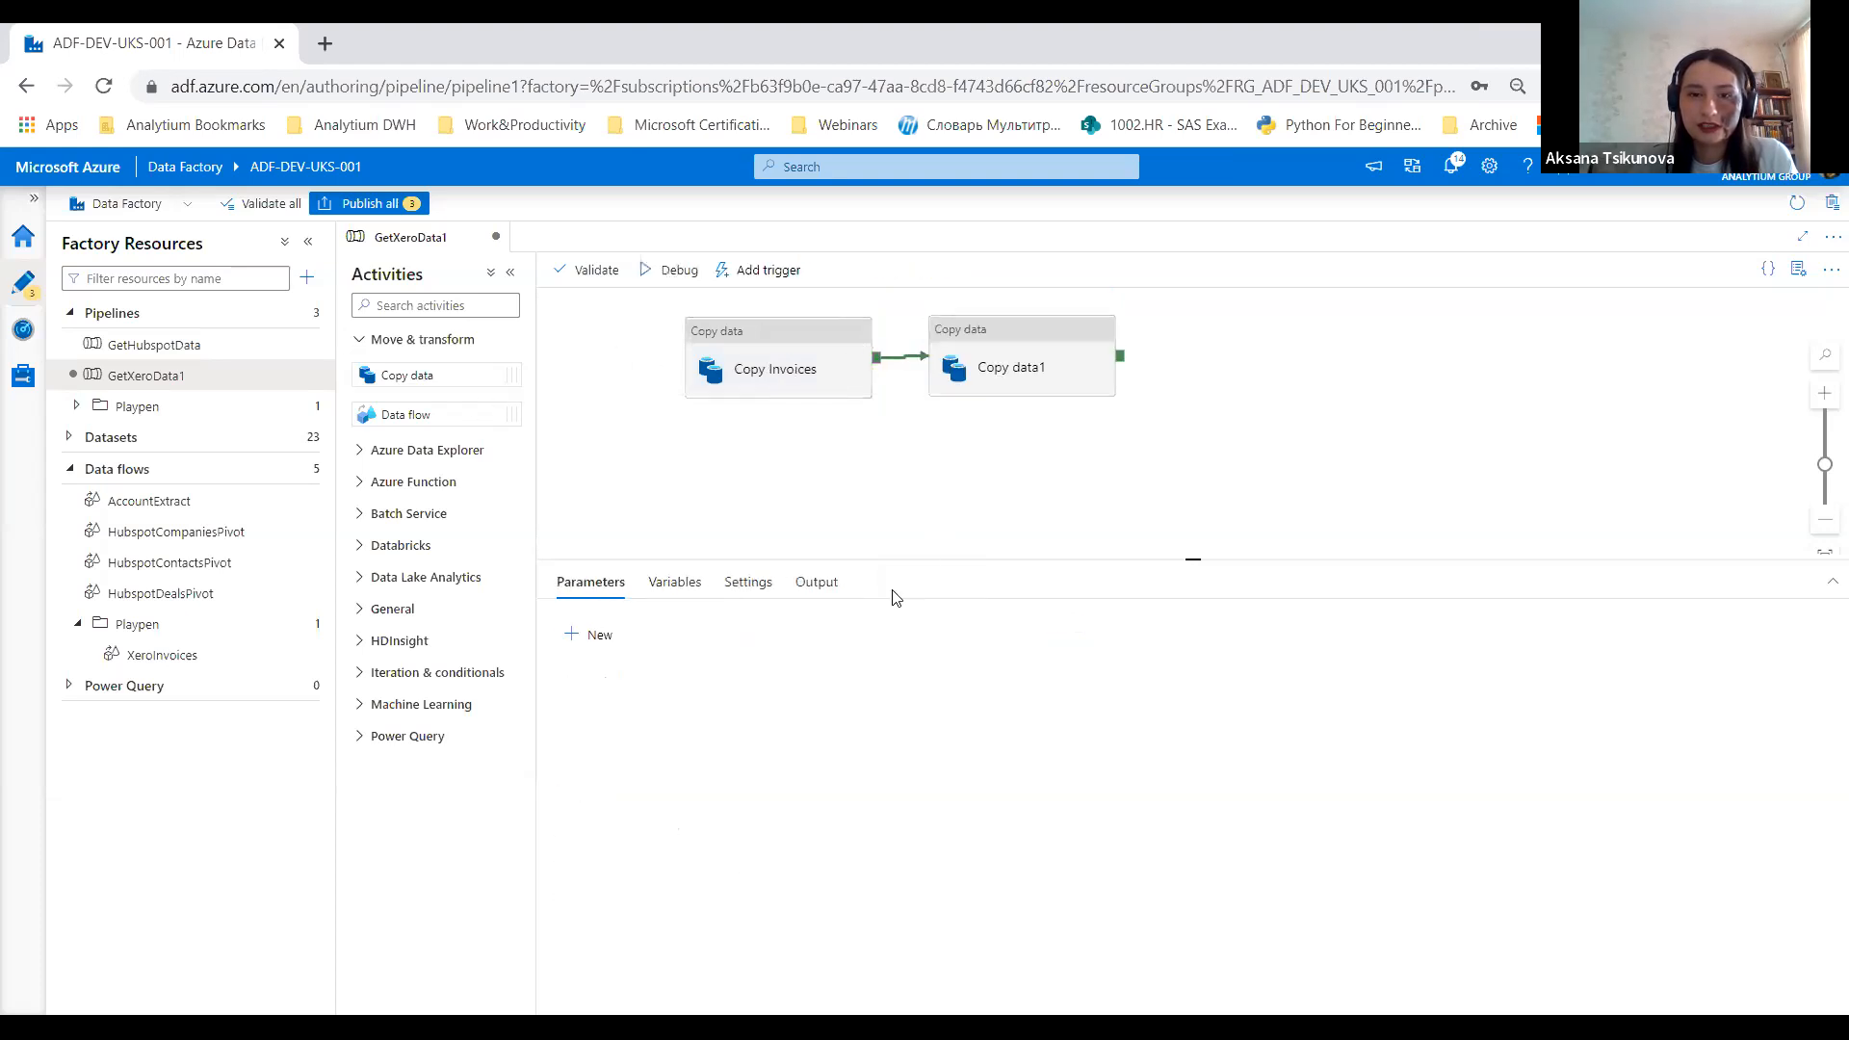
left_click(982, 331)
double_click(794, 629)
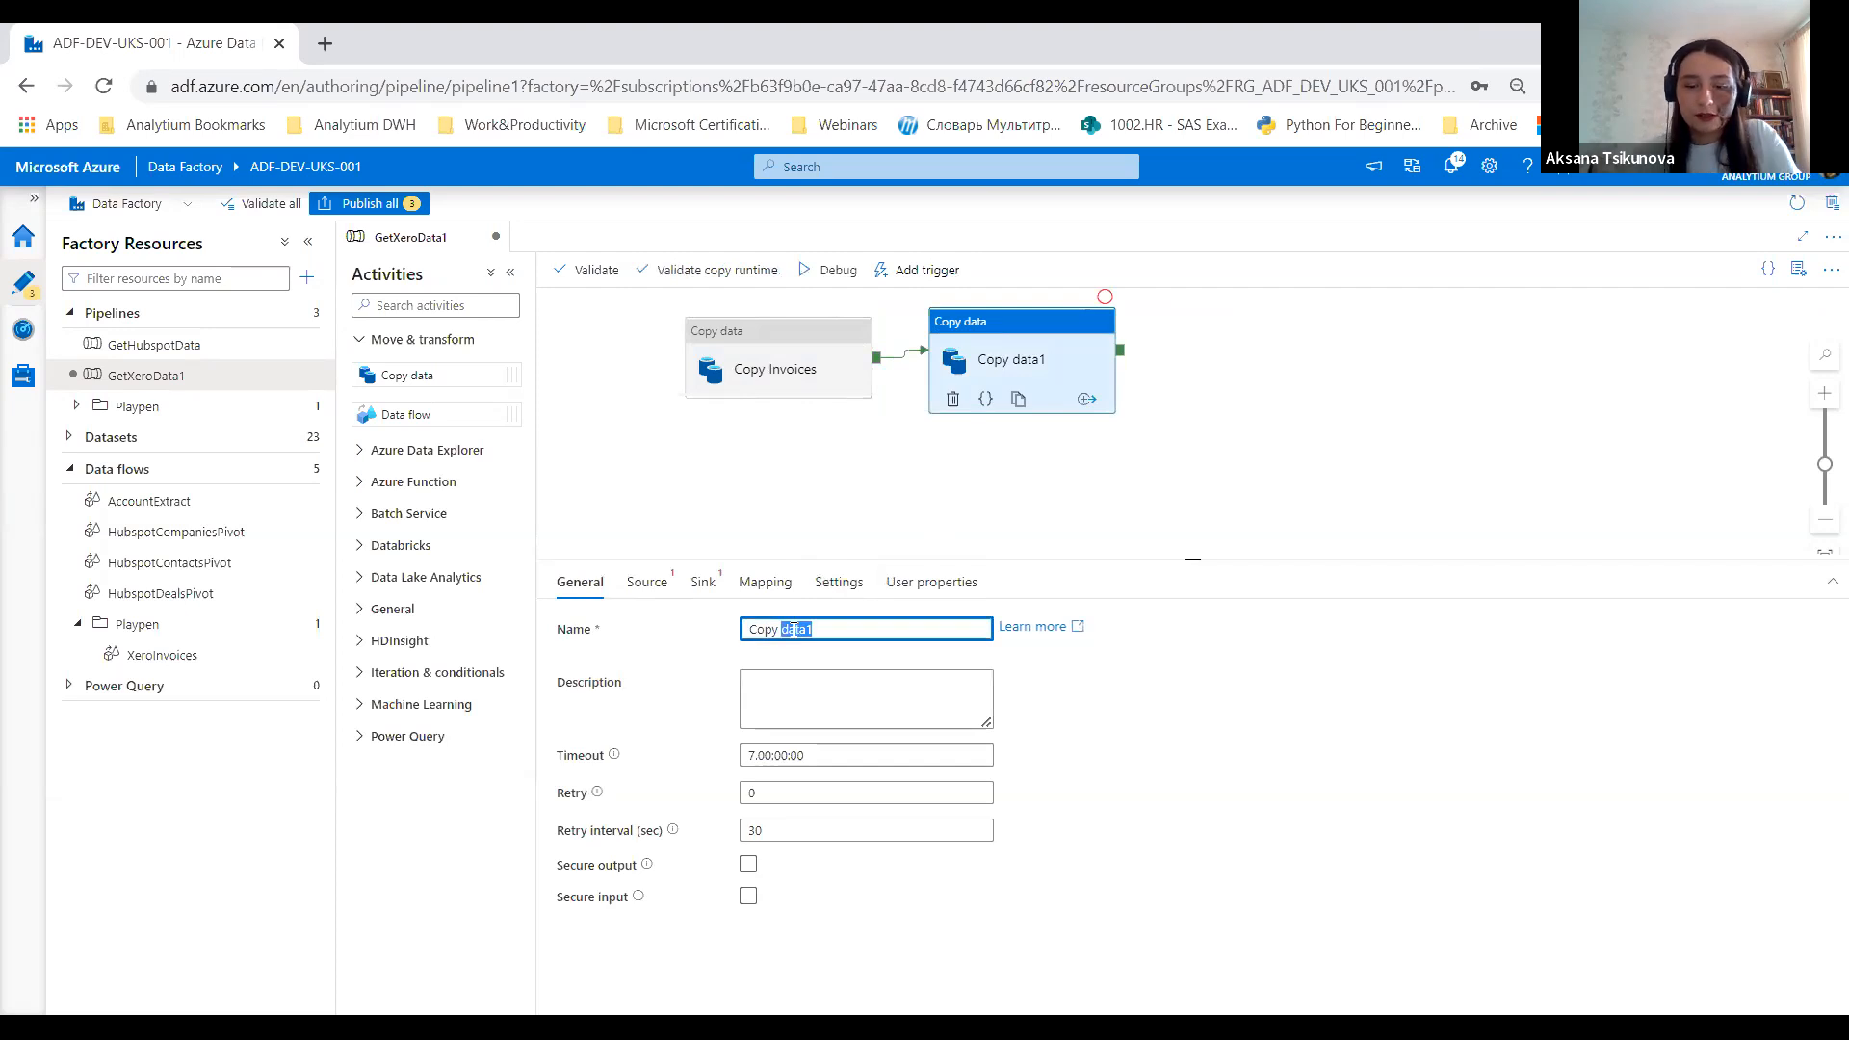
type("Payments")
Step: Start a new source dataset for Copy Payments using the Xero data store
left_click(646, 581)
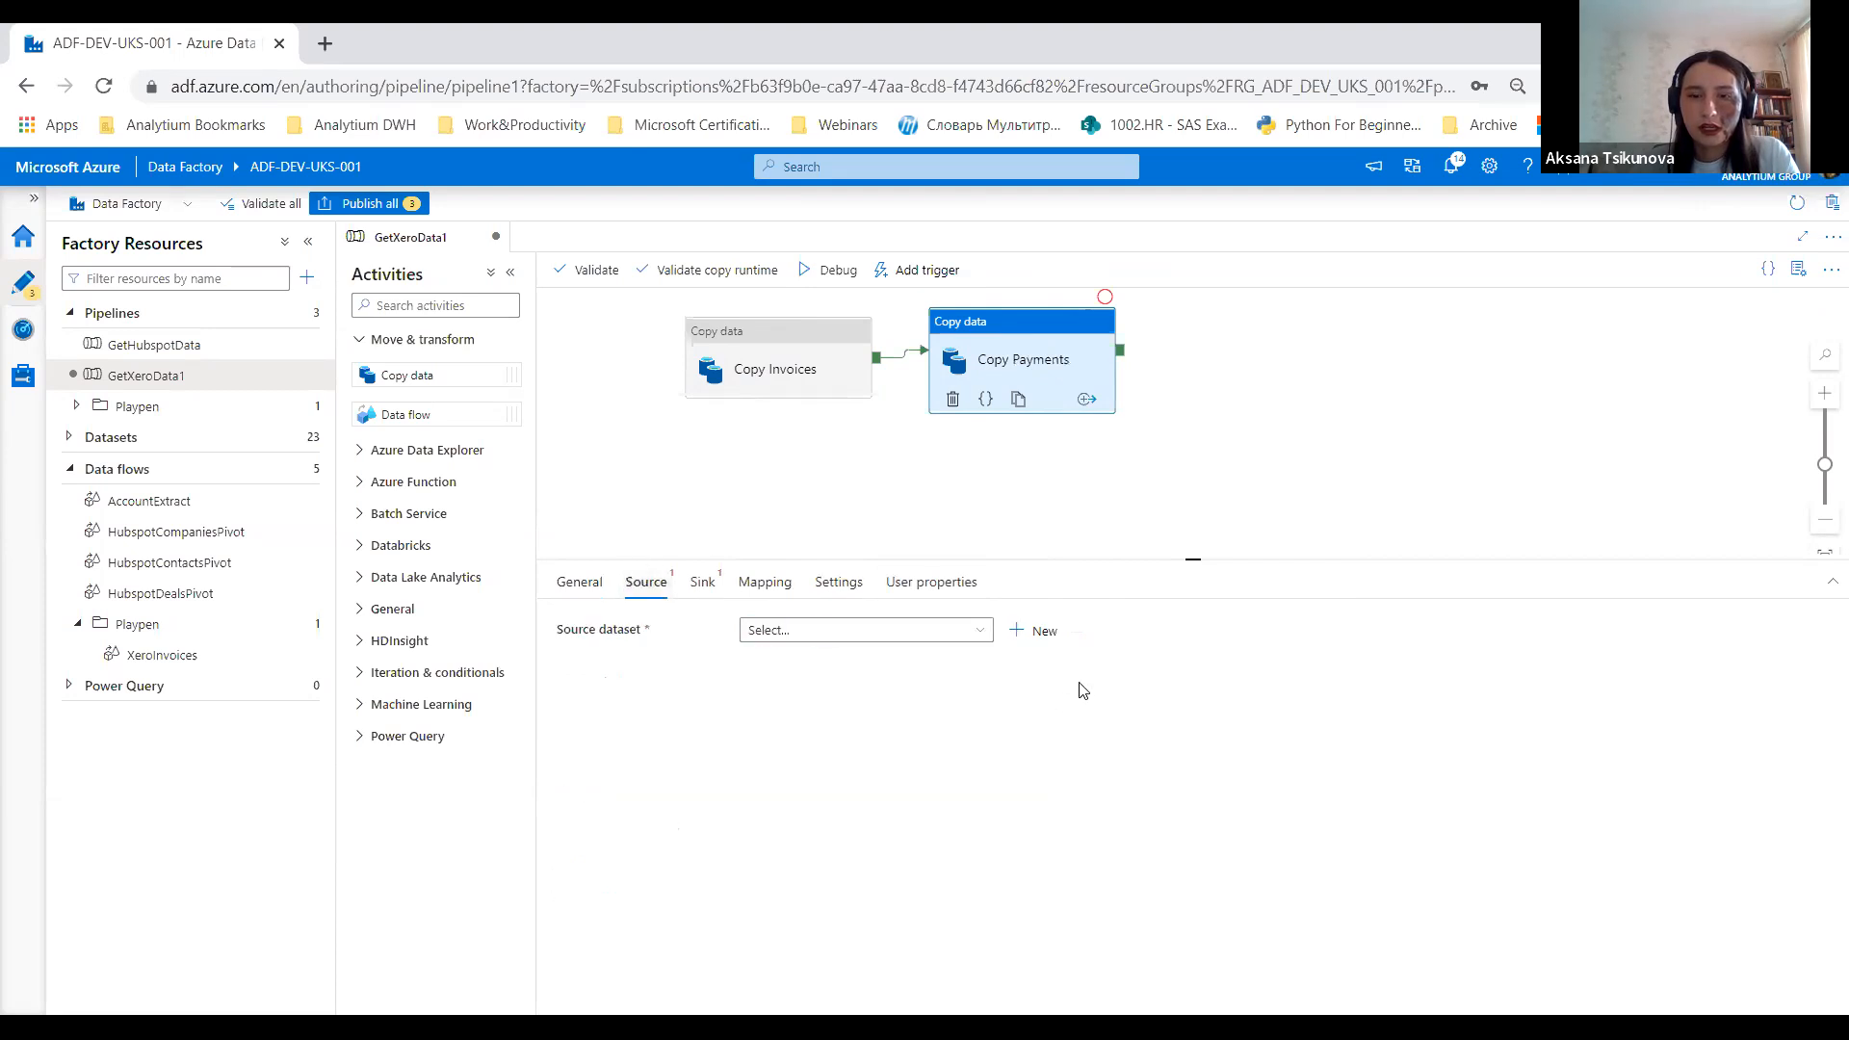
left_click(1033, 631)
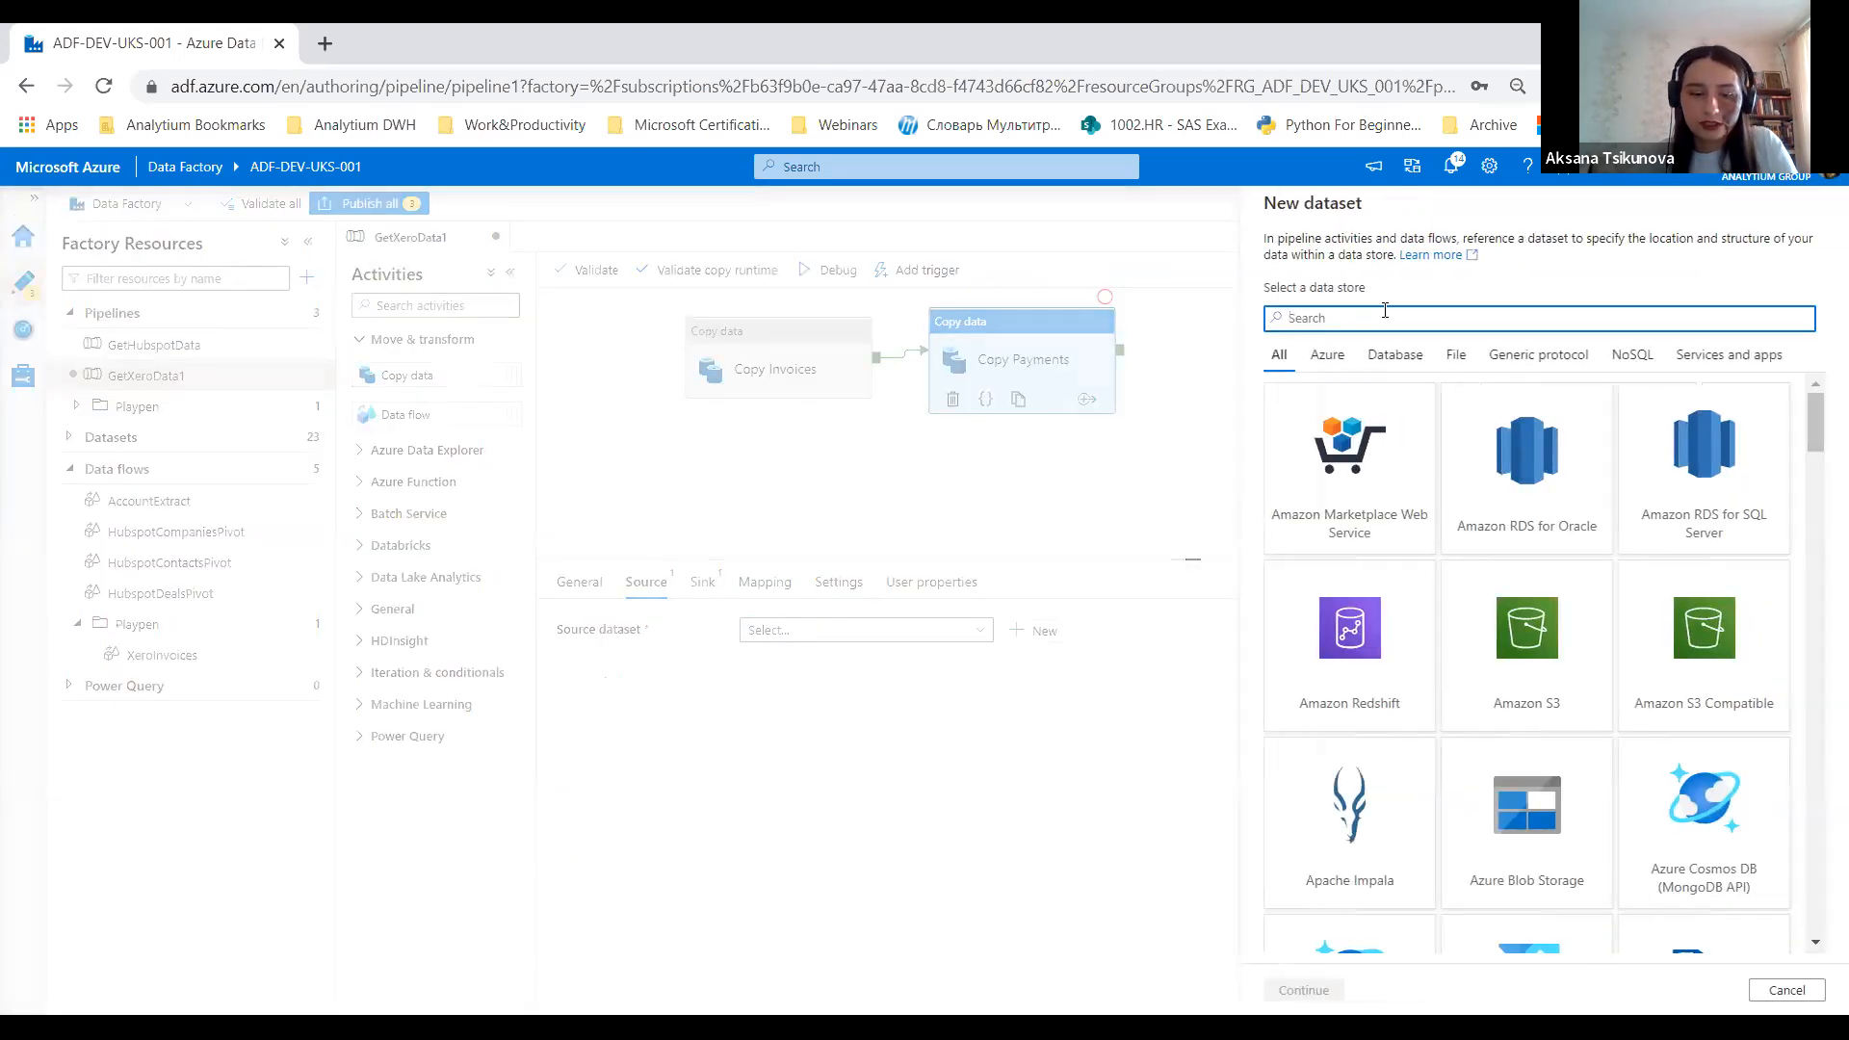
type("xero")
left_click(1300, 414)
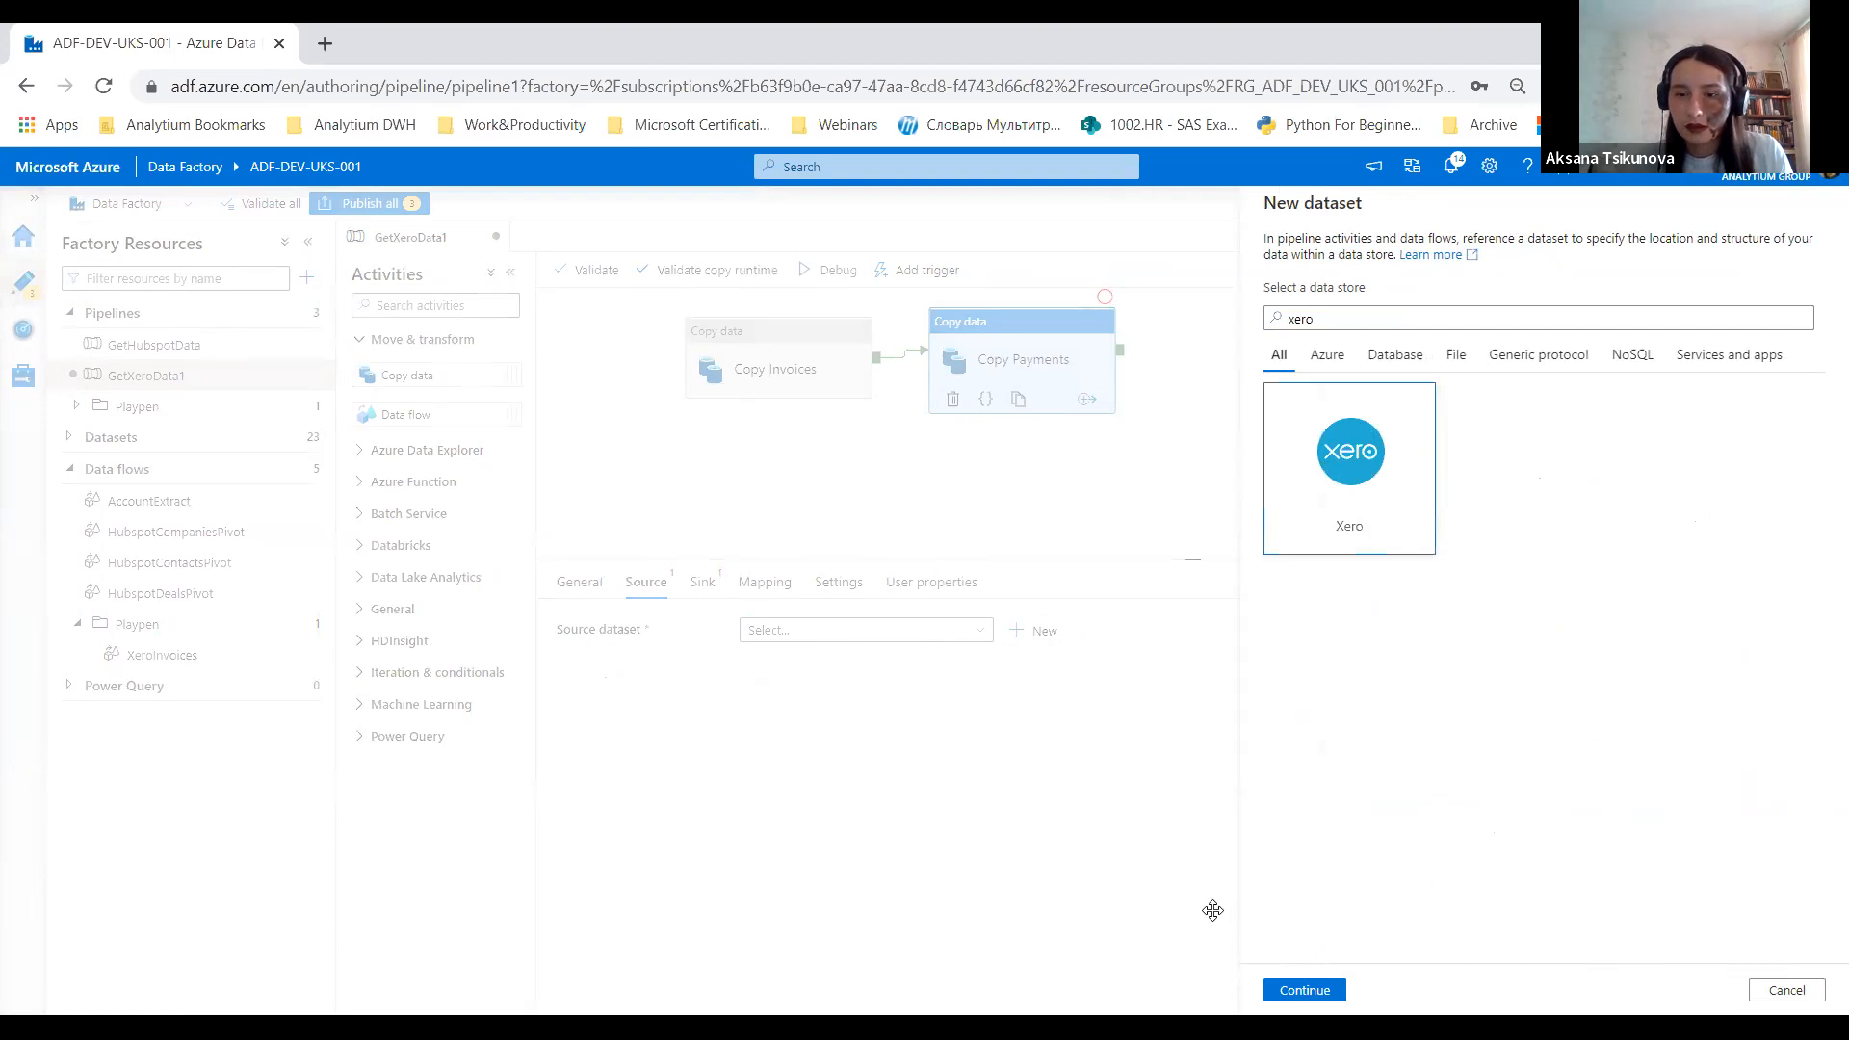
left_click(1305, 990)
Step: Name the source dataset xero_source_payment and assign it the Xero linked service
double_click(1321, 269)
type("xero_")
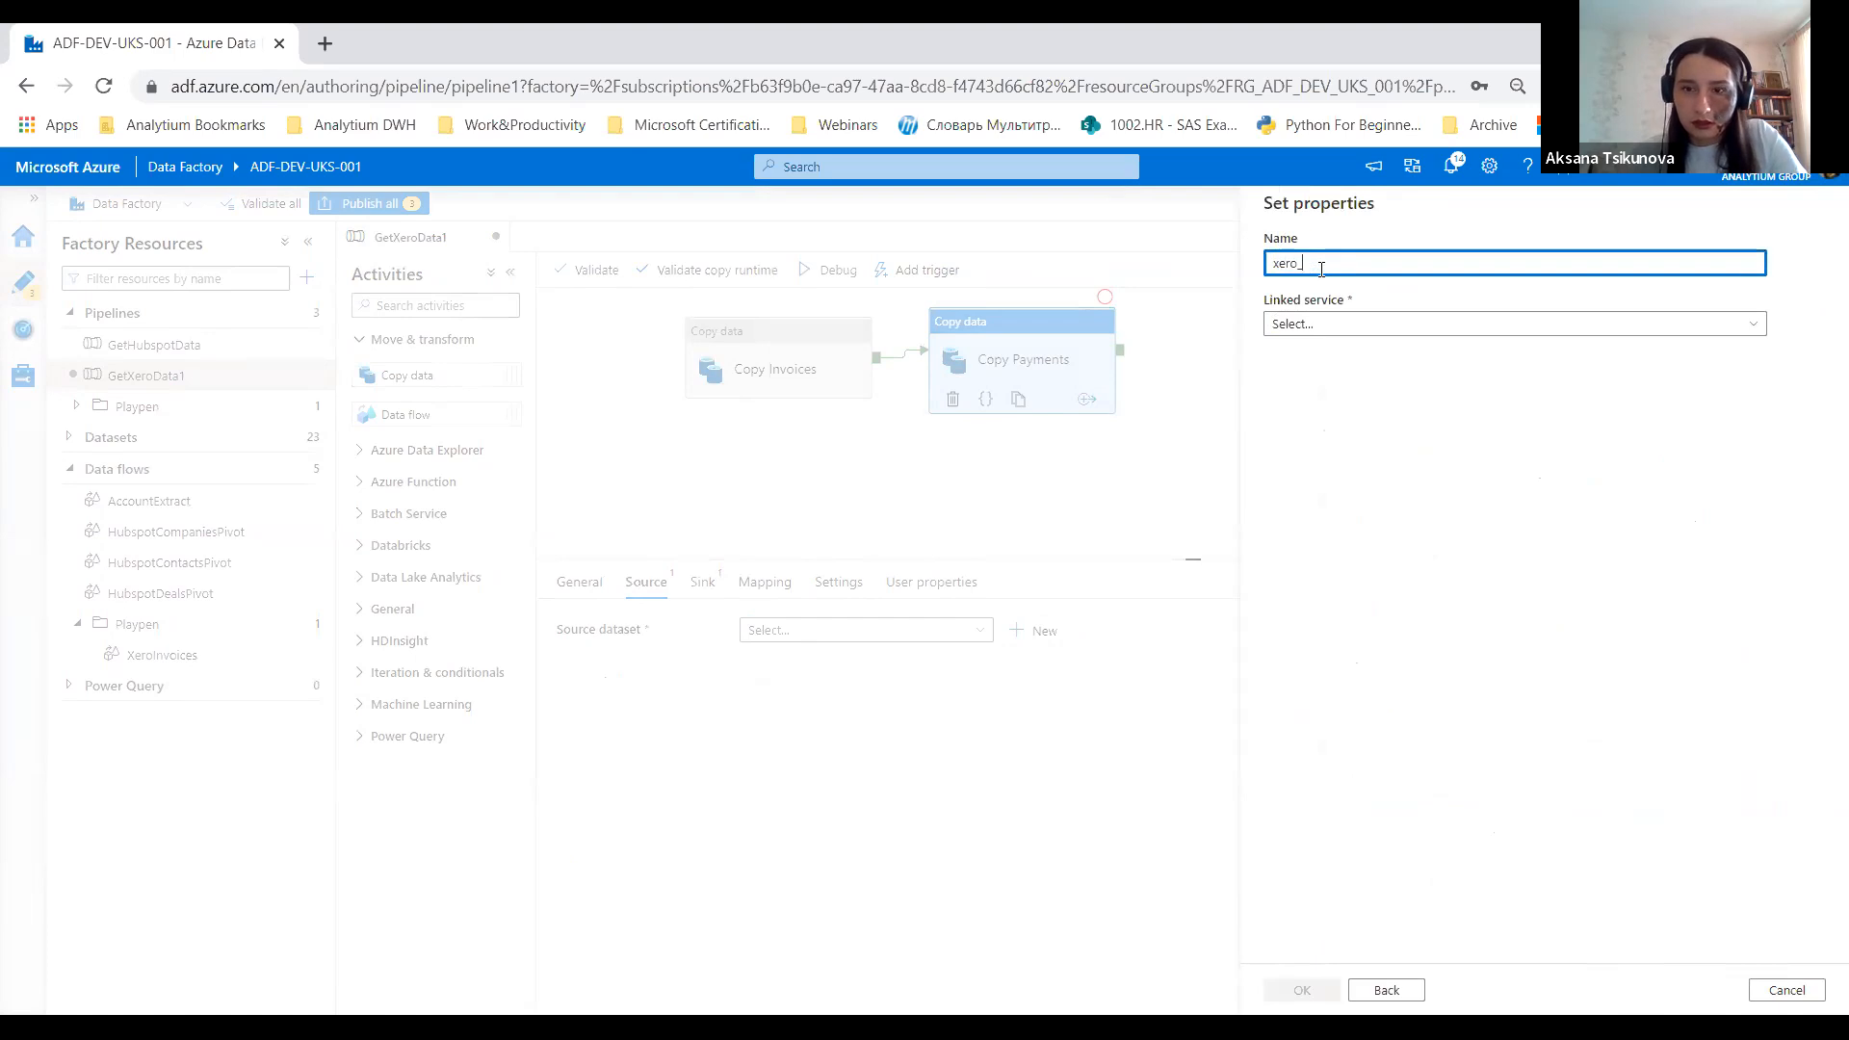
type("source_payment")
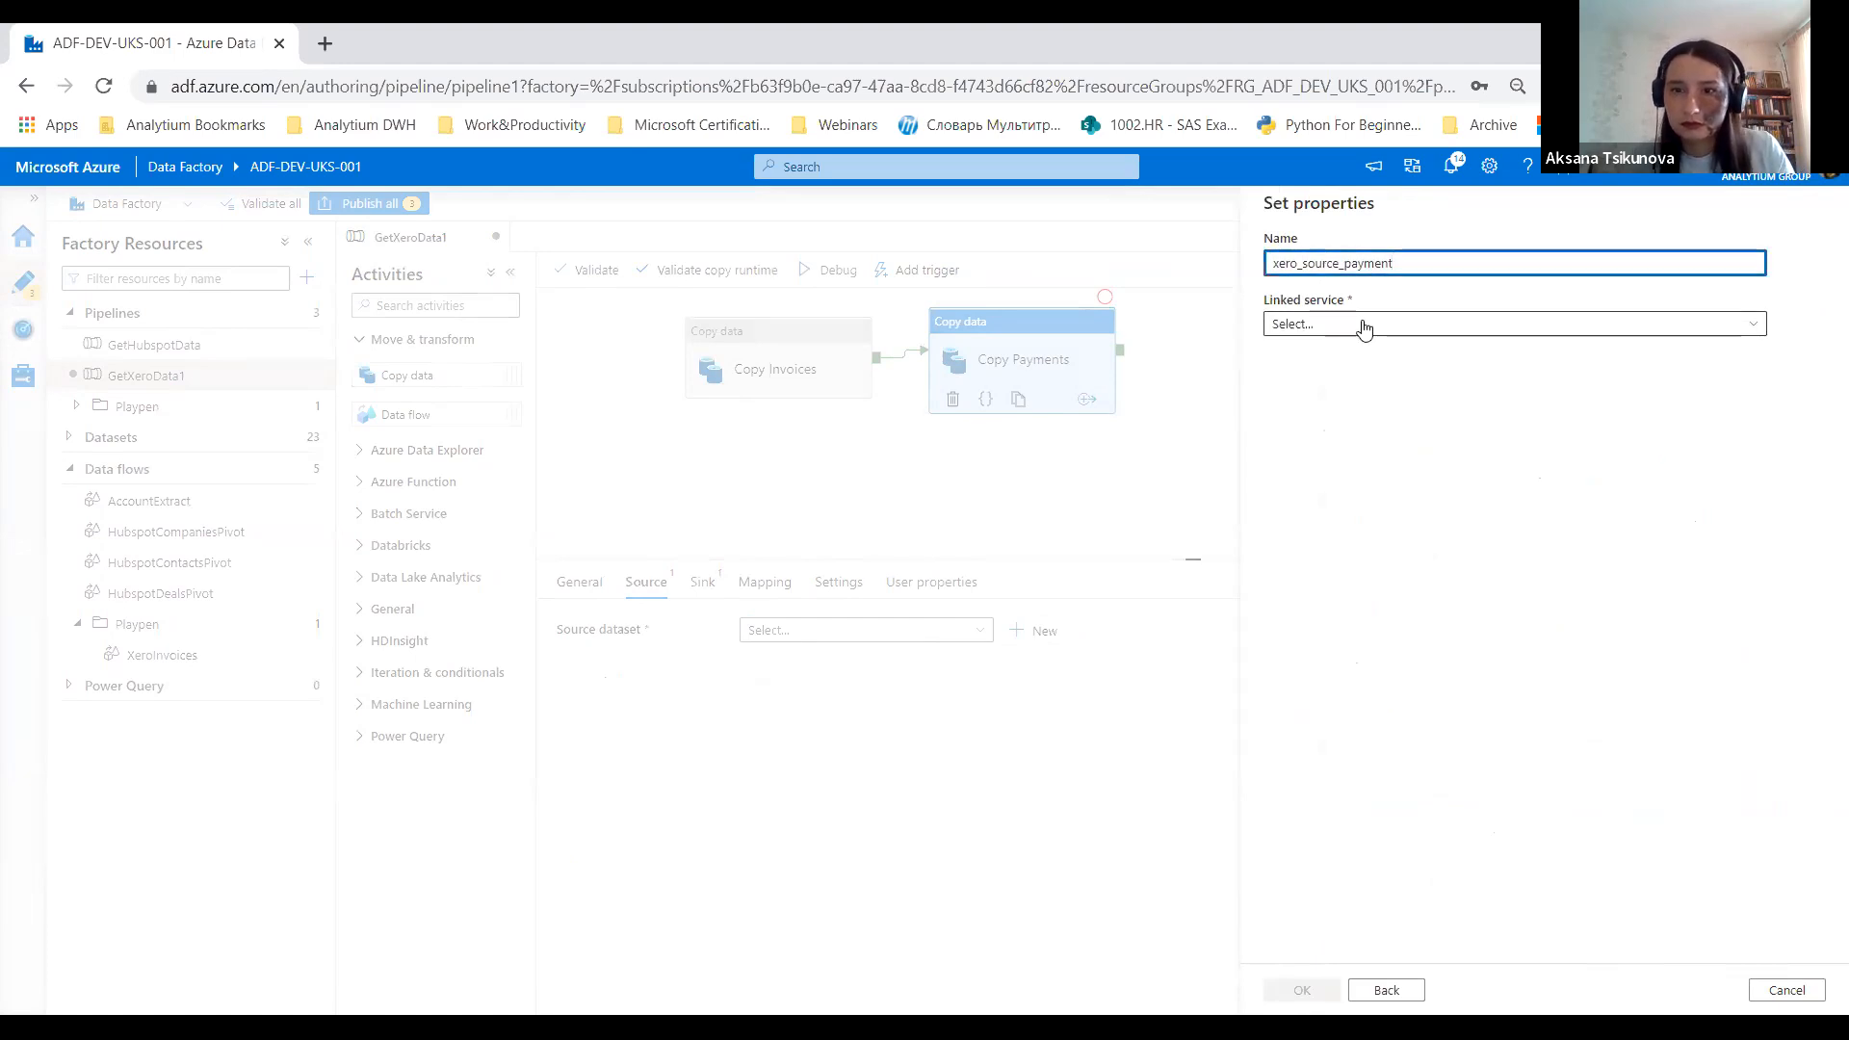
left_click(1341, 325)
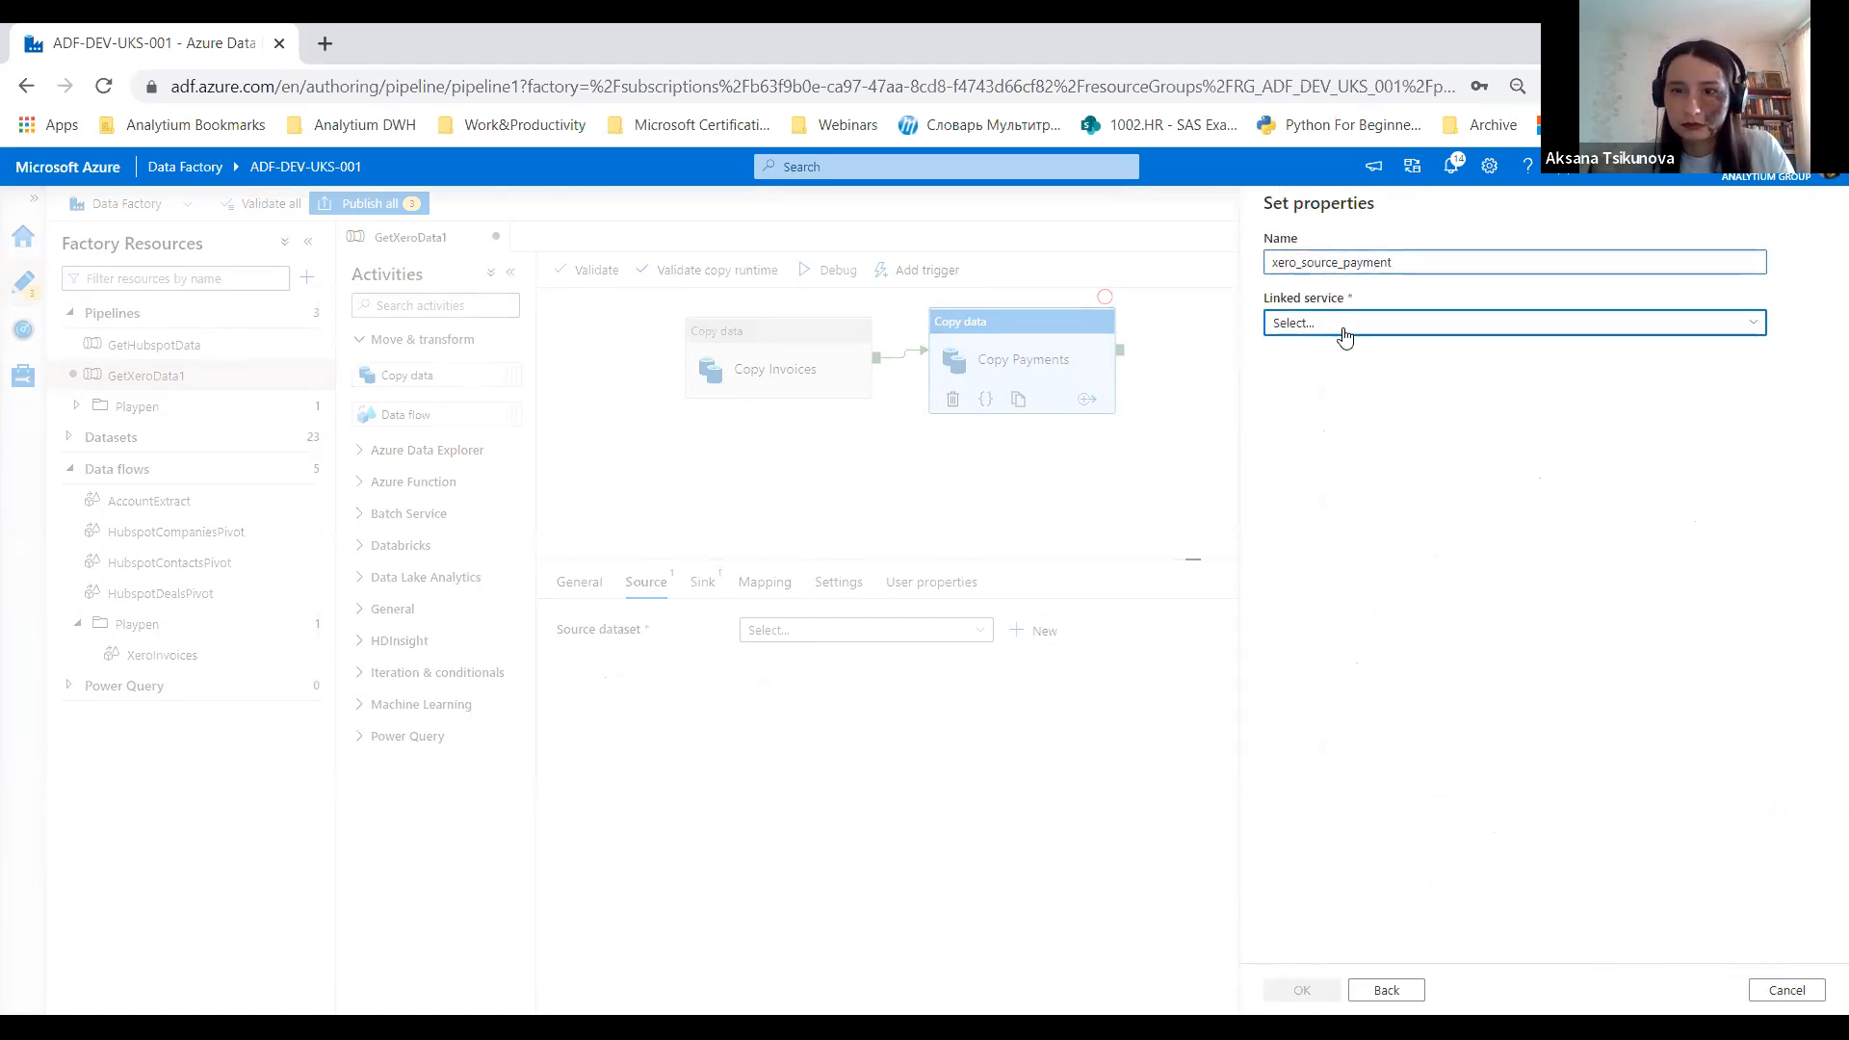
left_click(1312, 482)
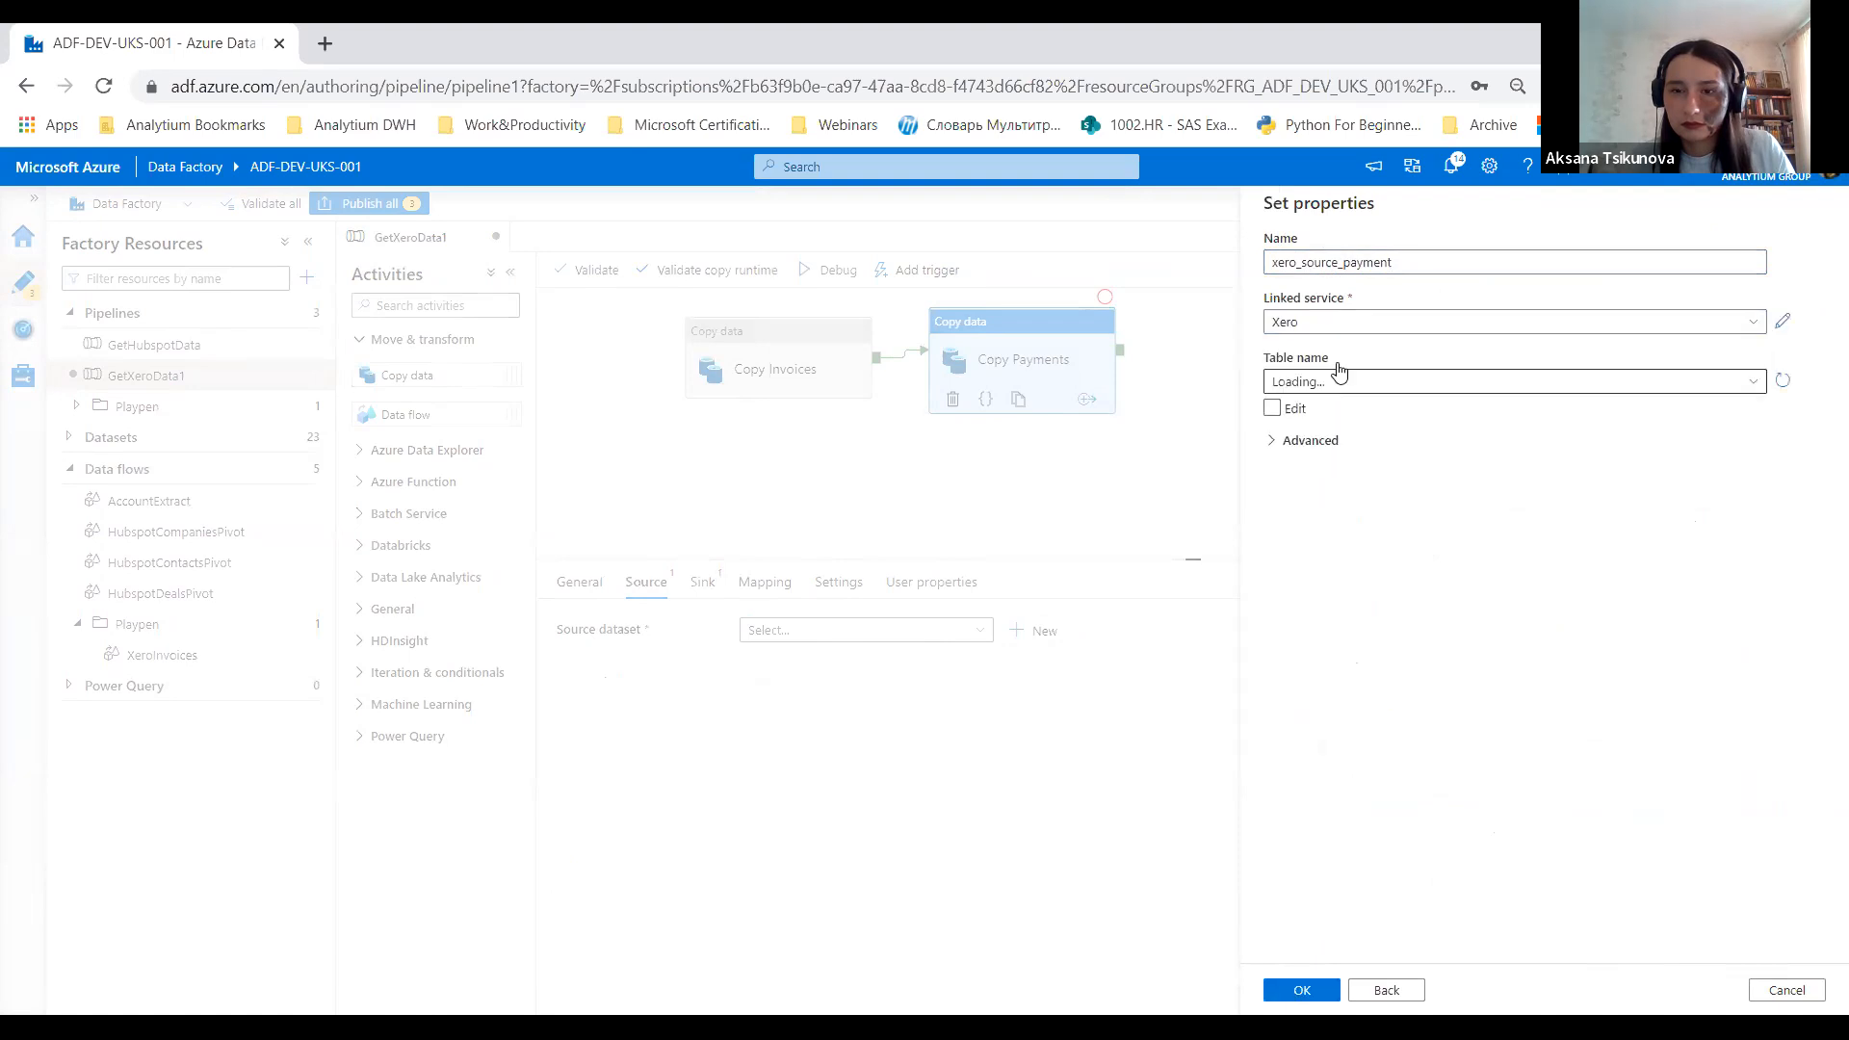
Step: Choose "Global"."Payments" as the source table and create the dataset
left_click(1329, 385)
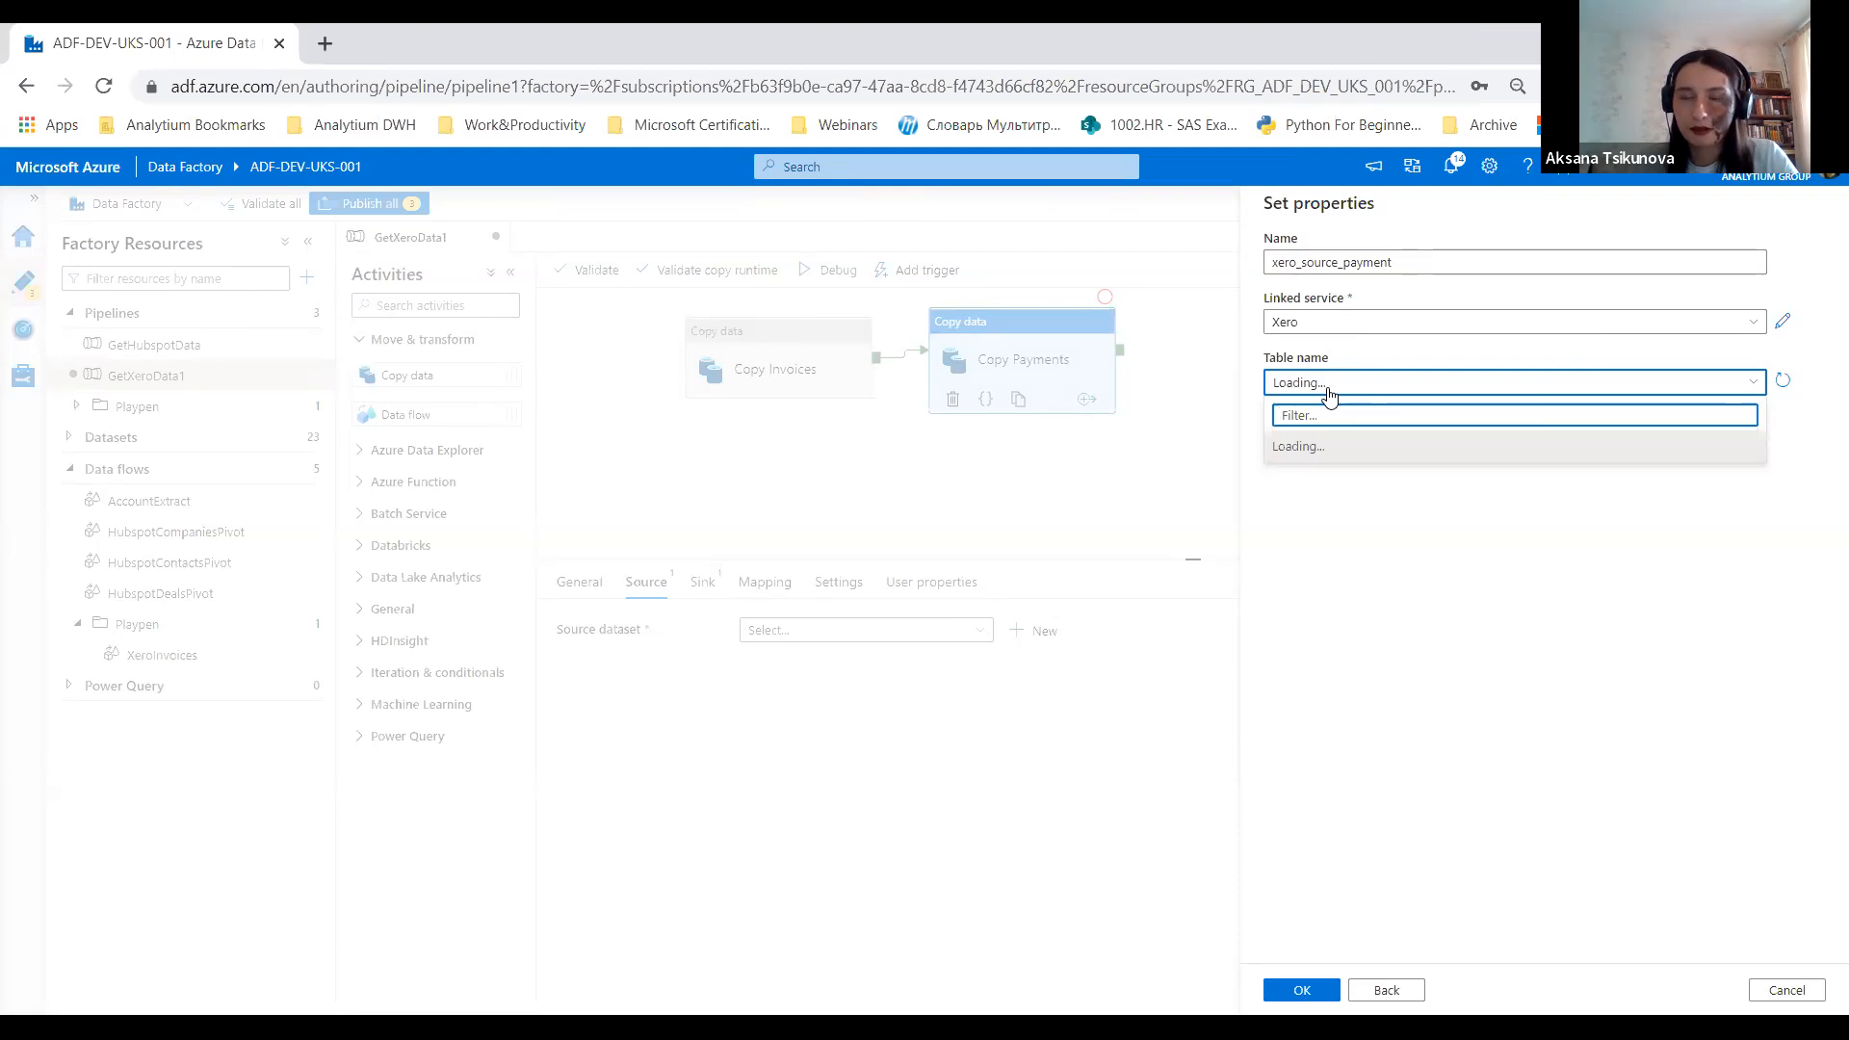
scroll(1435, 592, "down", 10)
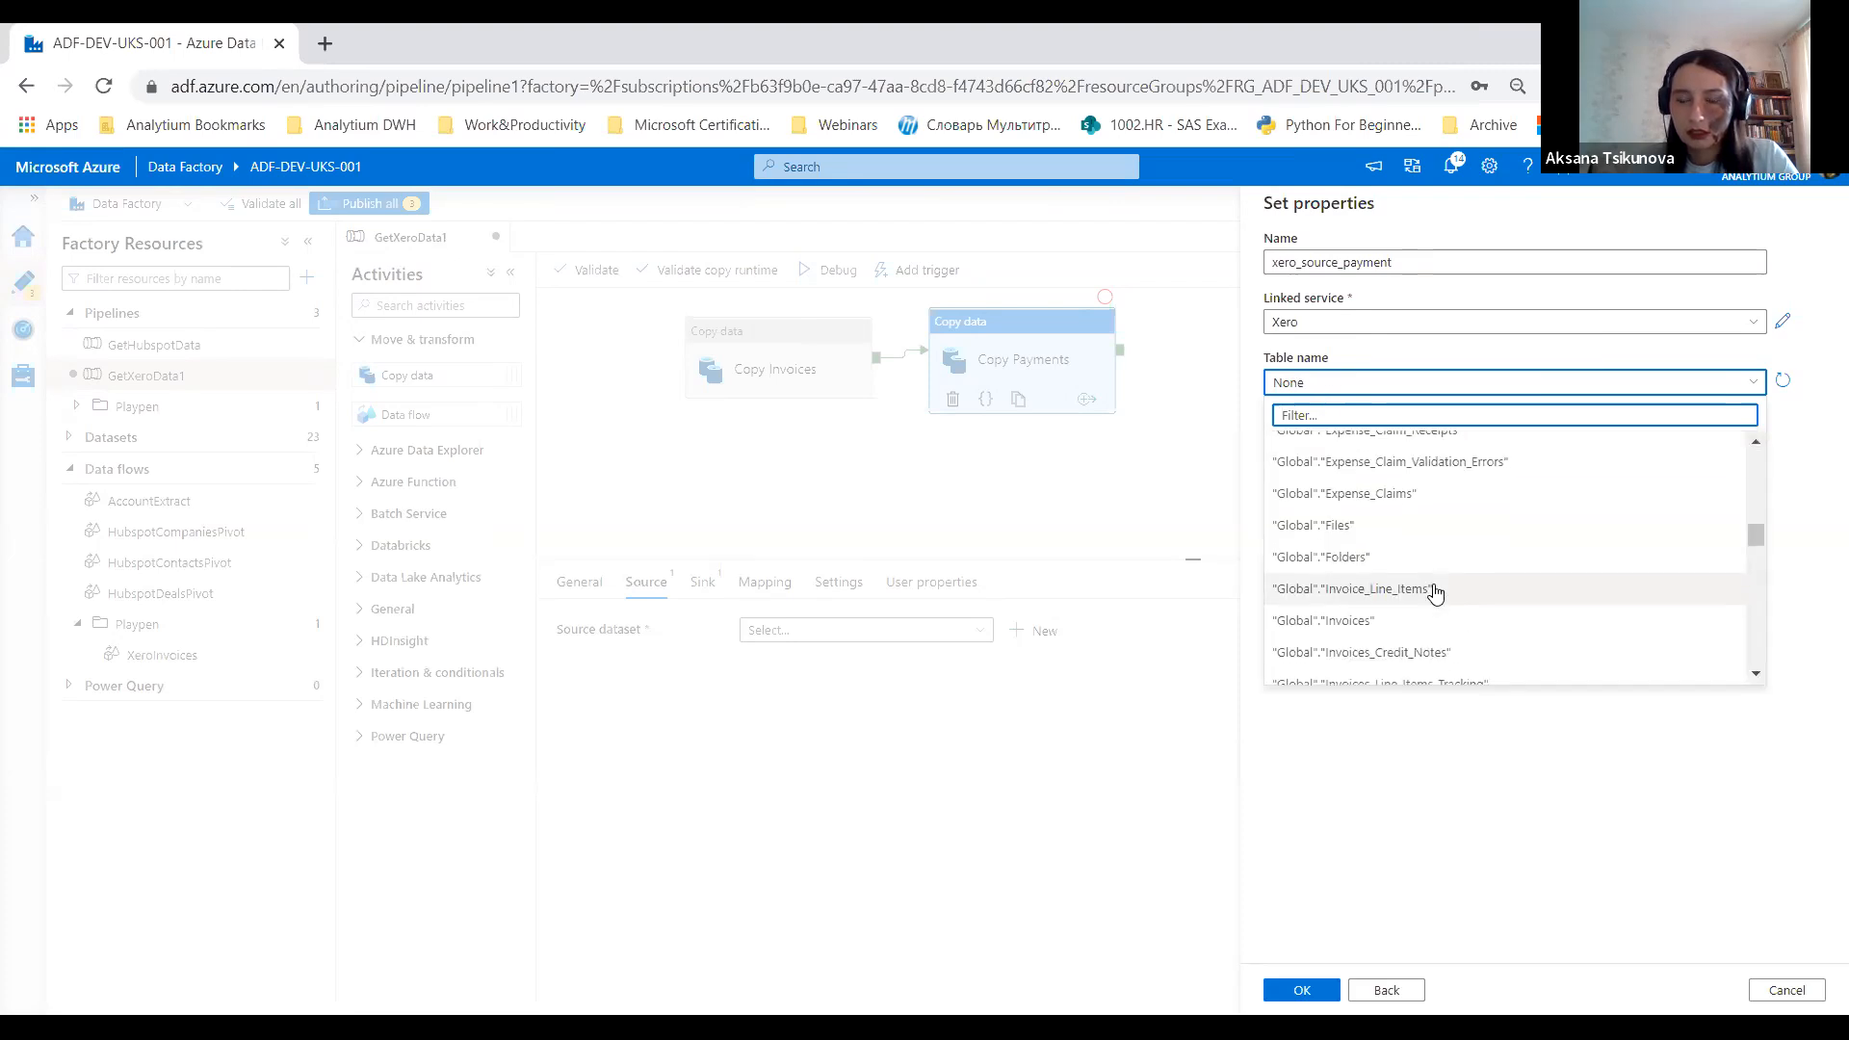
scroll(1435, 592, "down", 5)
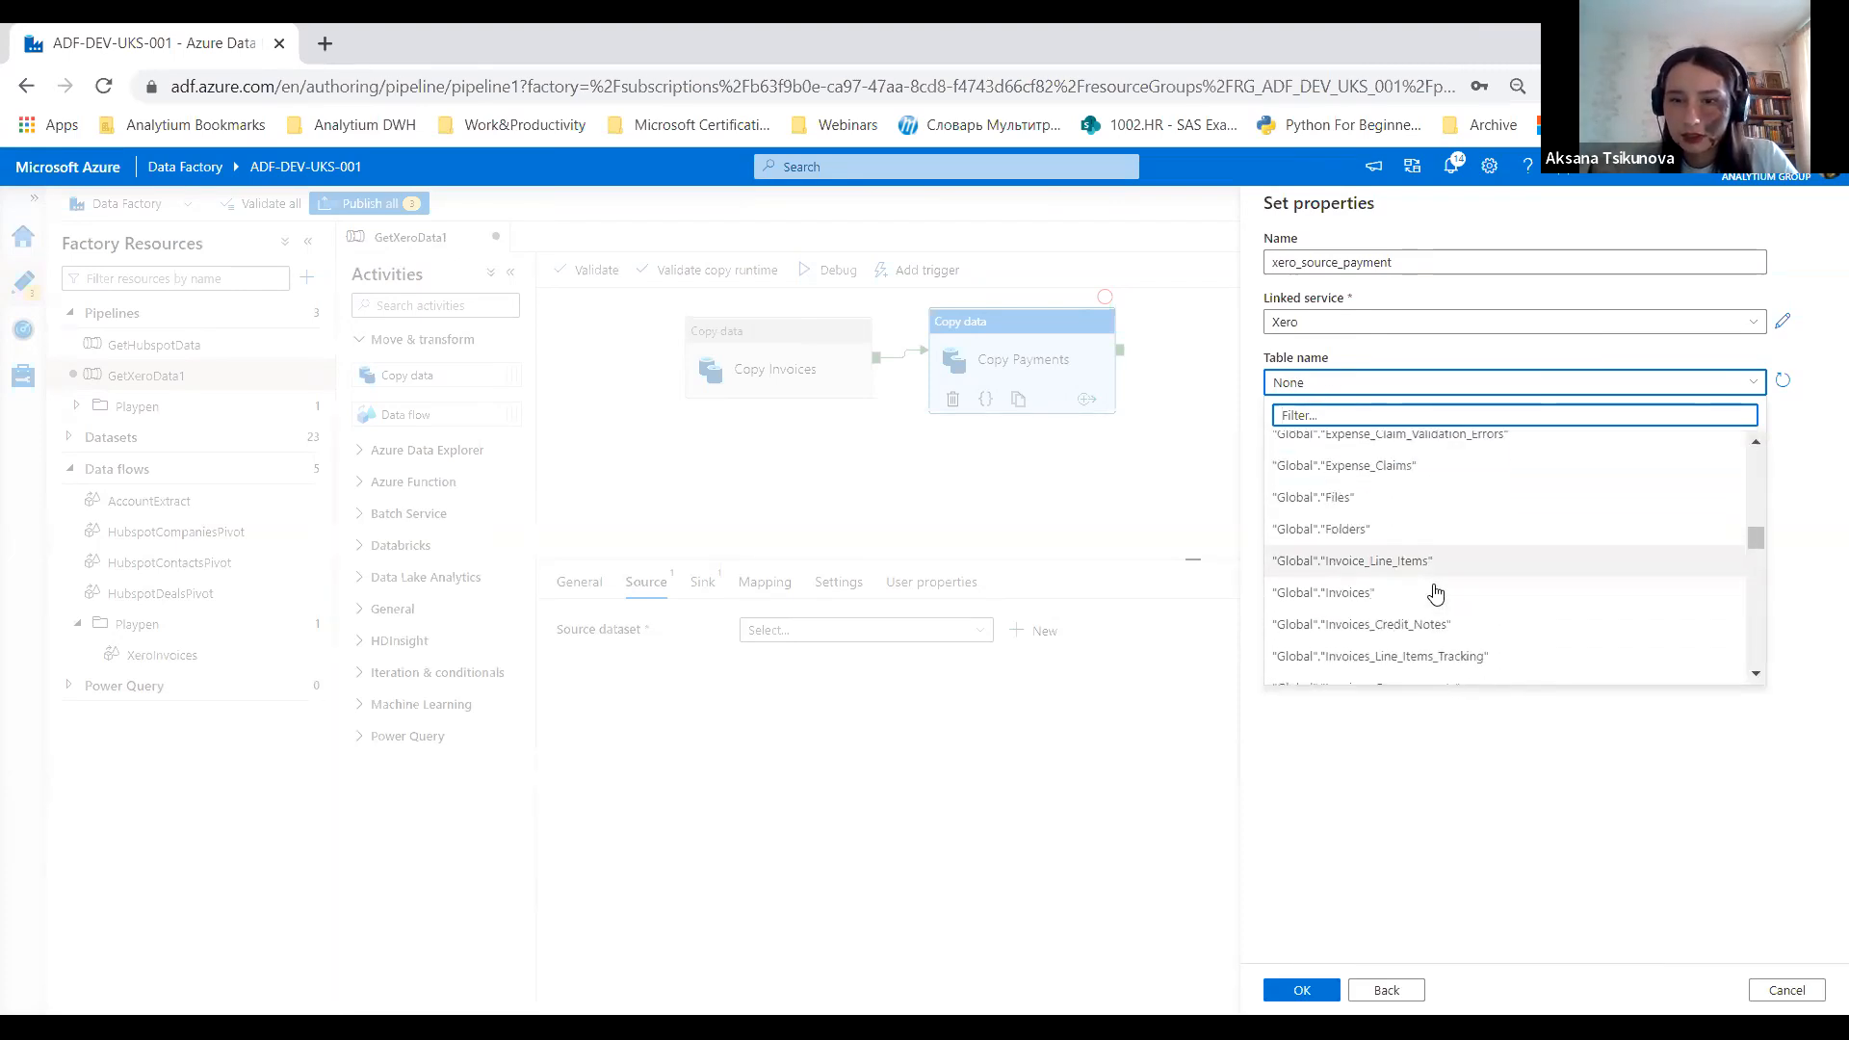
scroll(1435, 592, "down", 3)
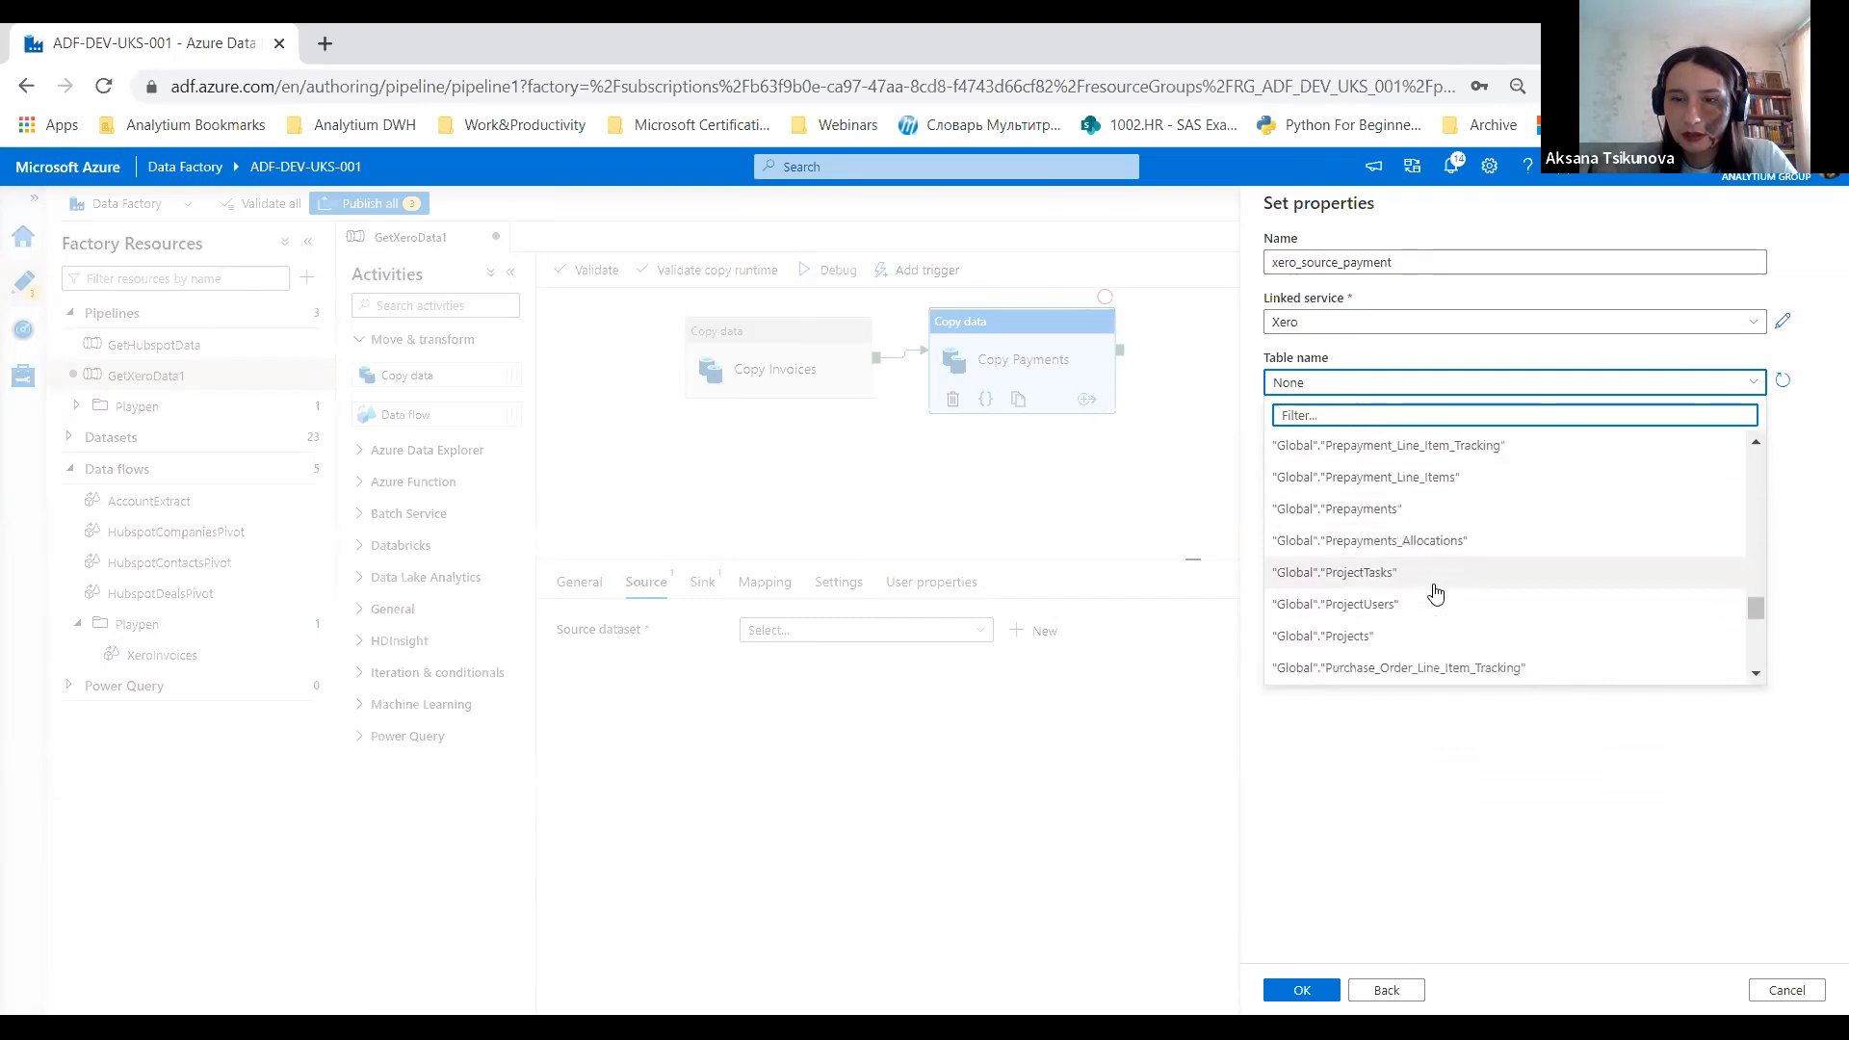
left_click(1414, 533)
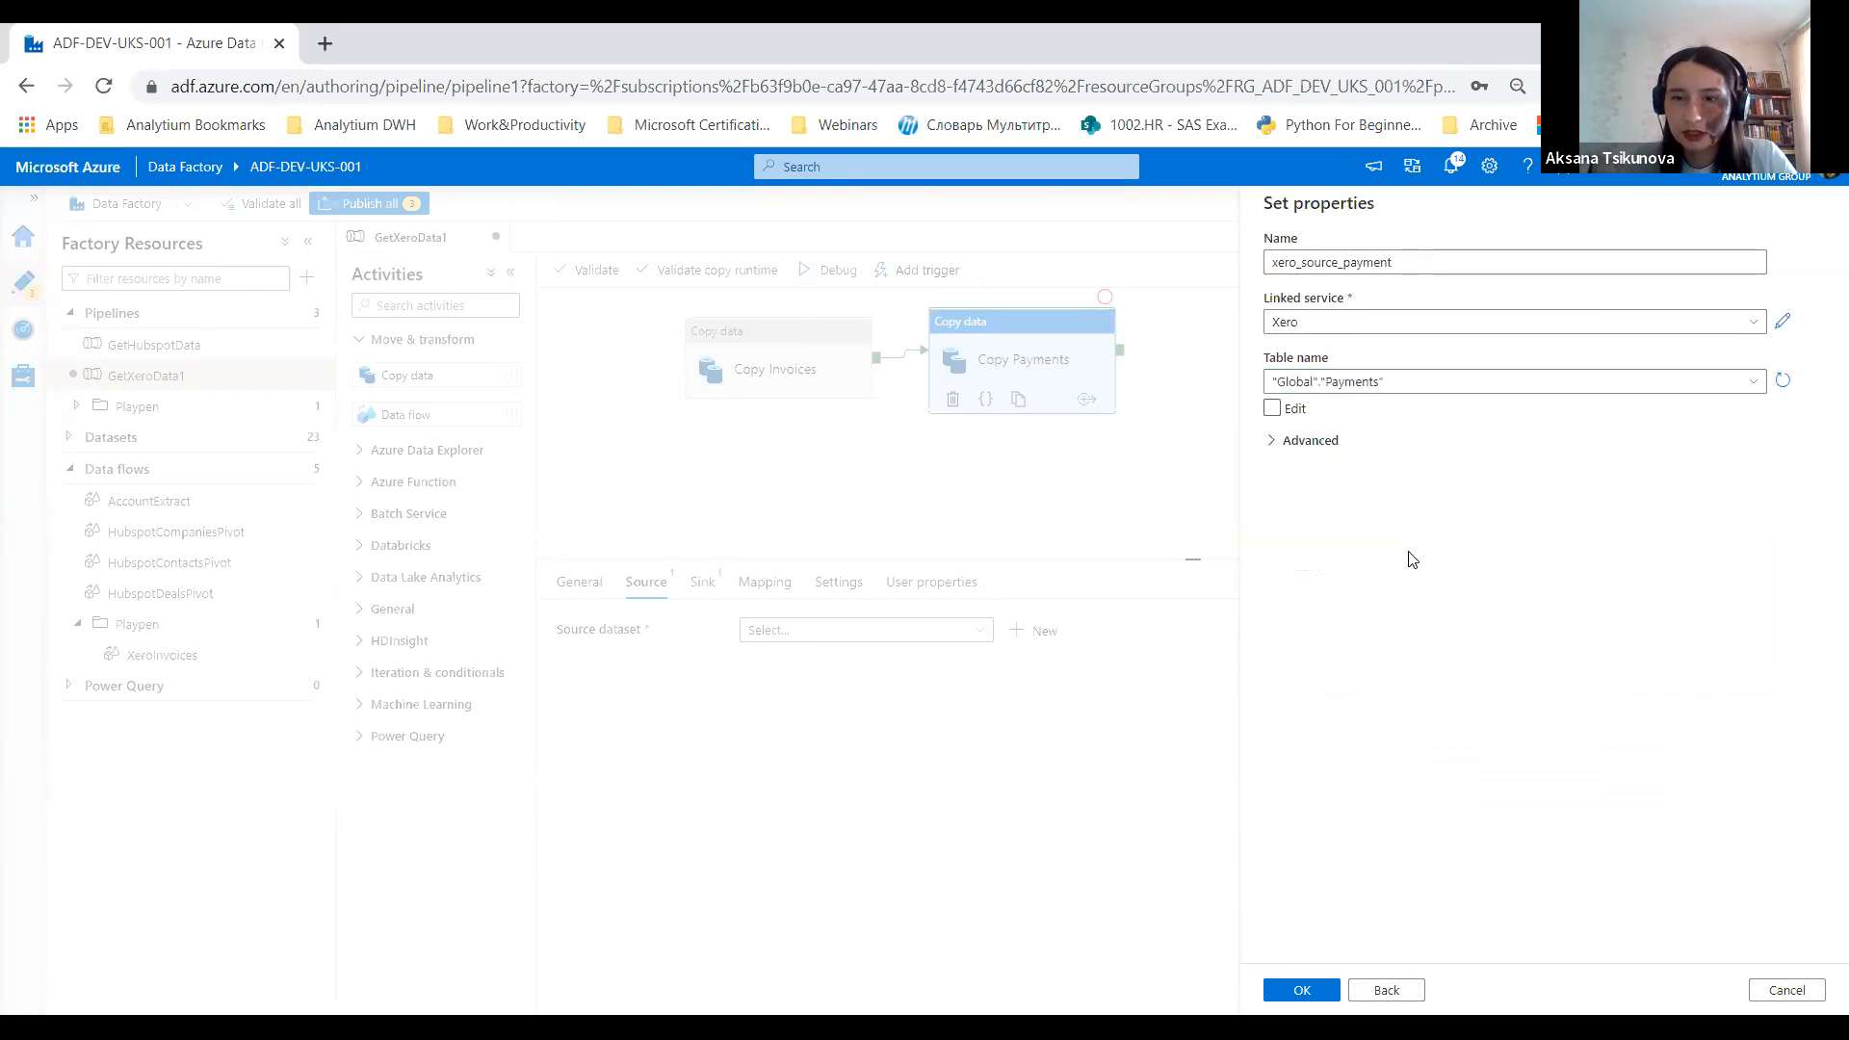
left_click(1295, 1000)
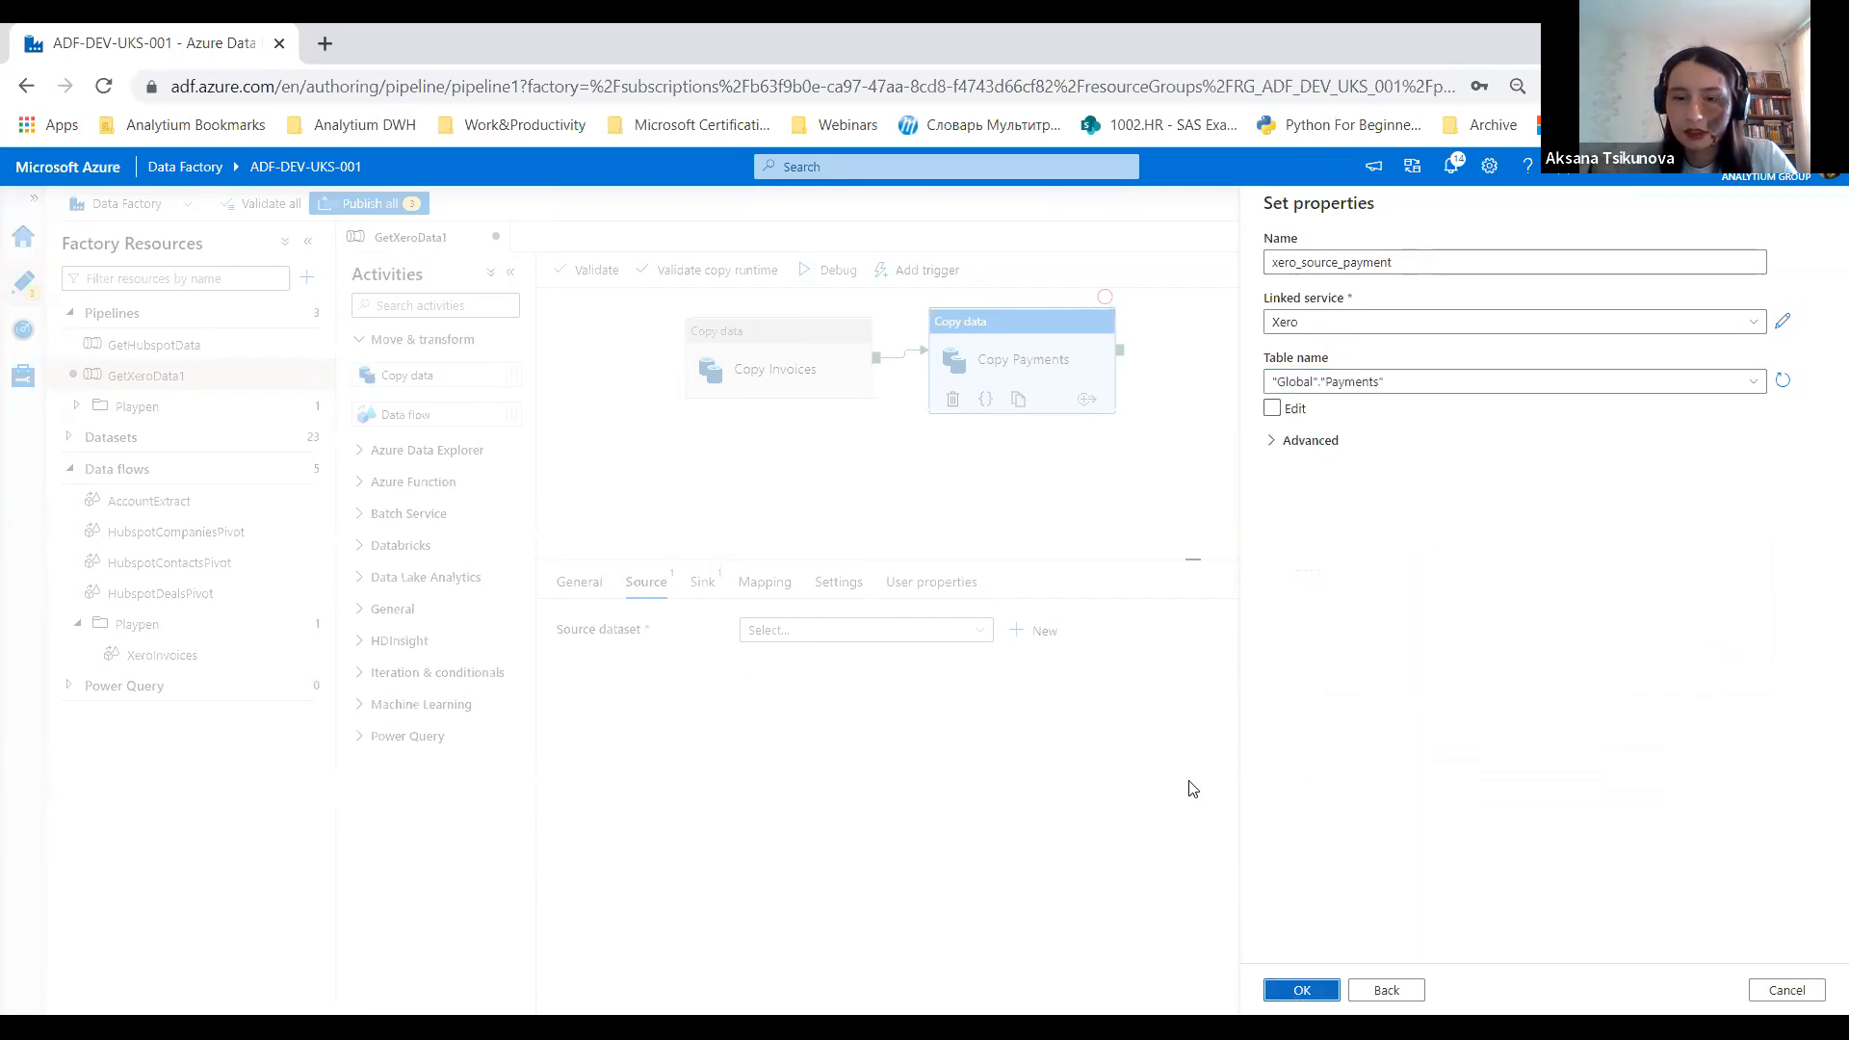
Step: Start a new sink dataset for Copy Payments using the Azure SQL Database data store
left_click(702, 581)
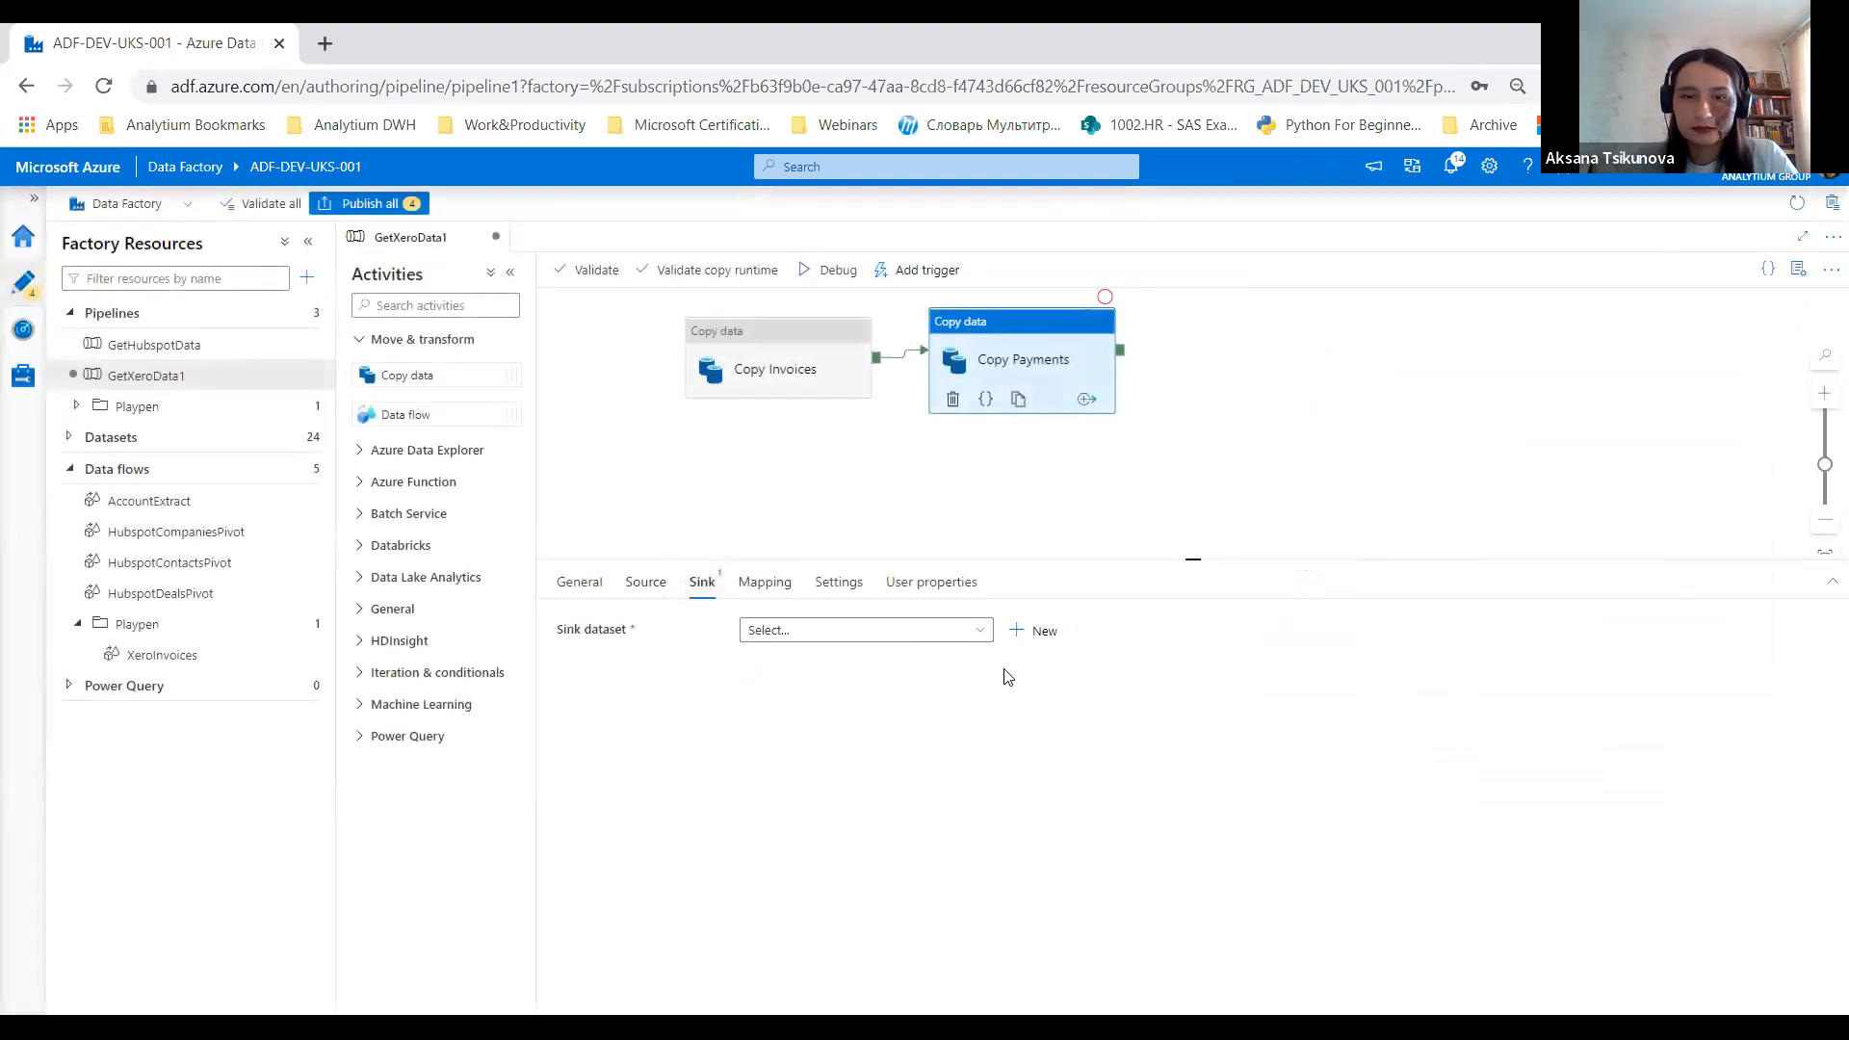
left_click(1043, 631)
scroll(1517, 867, "down", 2)
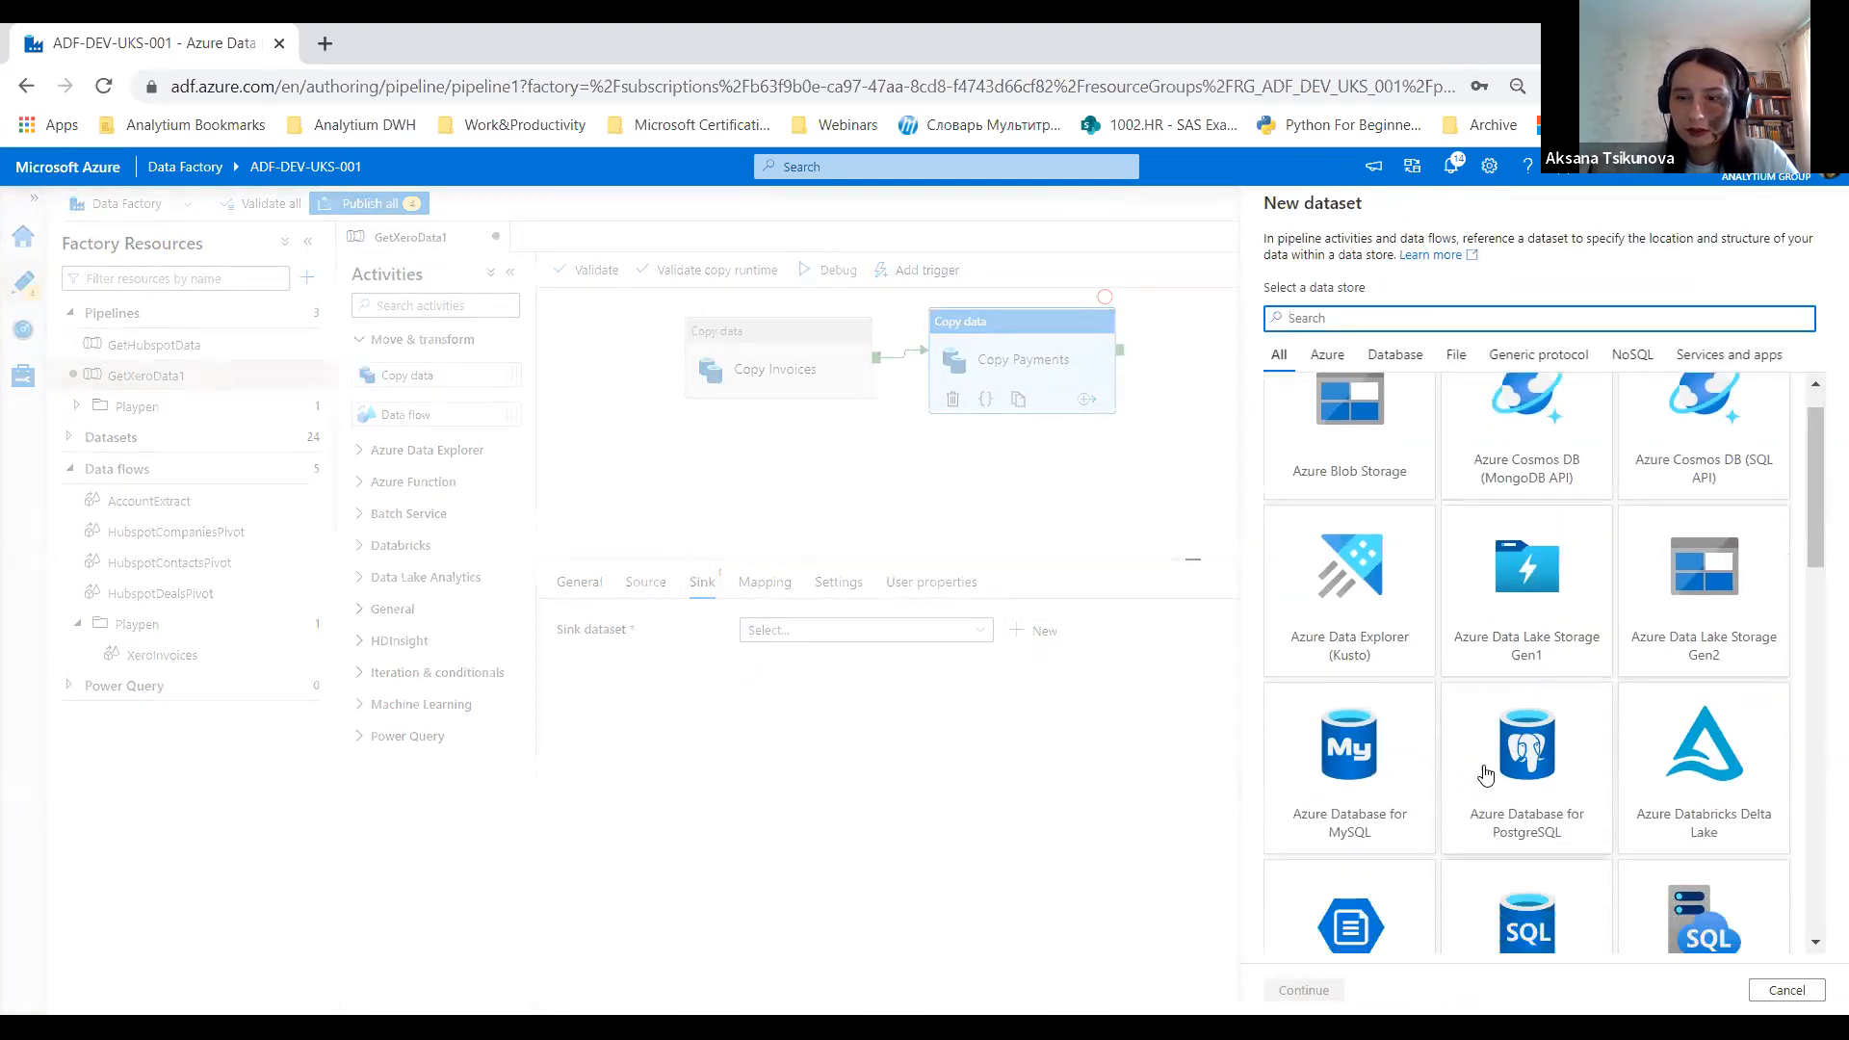
left_click(1524, 780)
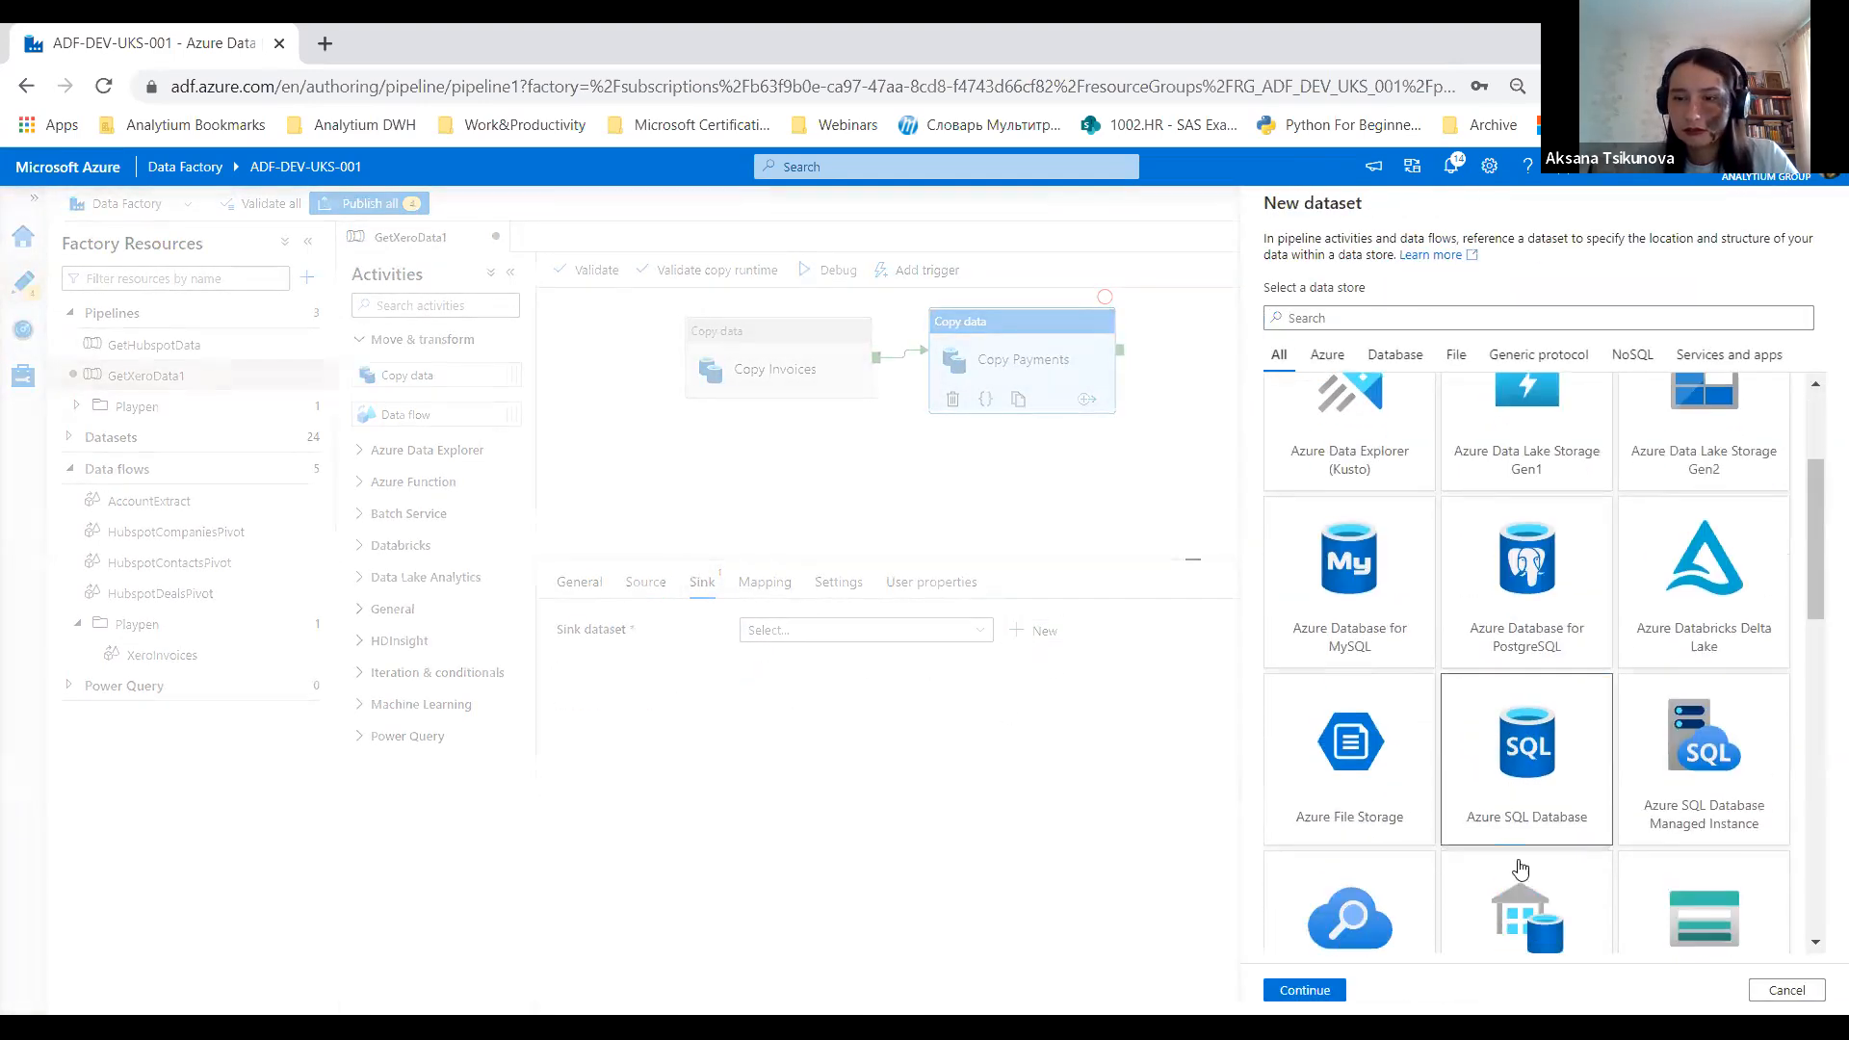
left_click(1306, 992)
Step: Name the sink dataset xero_db_payment and assign it the AzureSqlDatabase1 linked service
double_click(1325, 264)
type("xero_db")
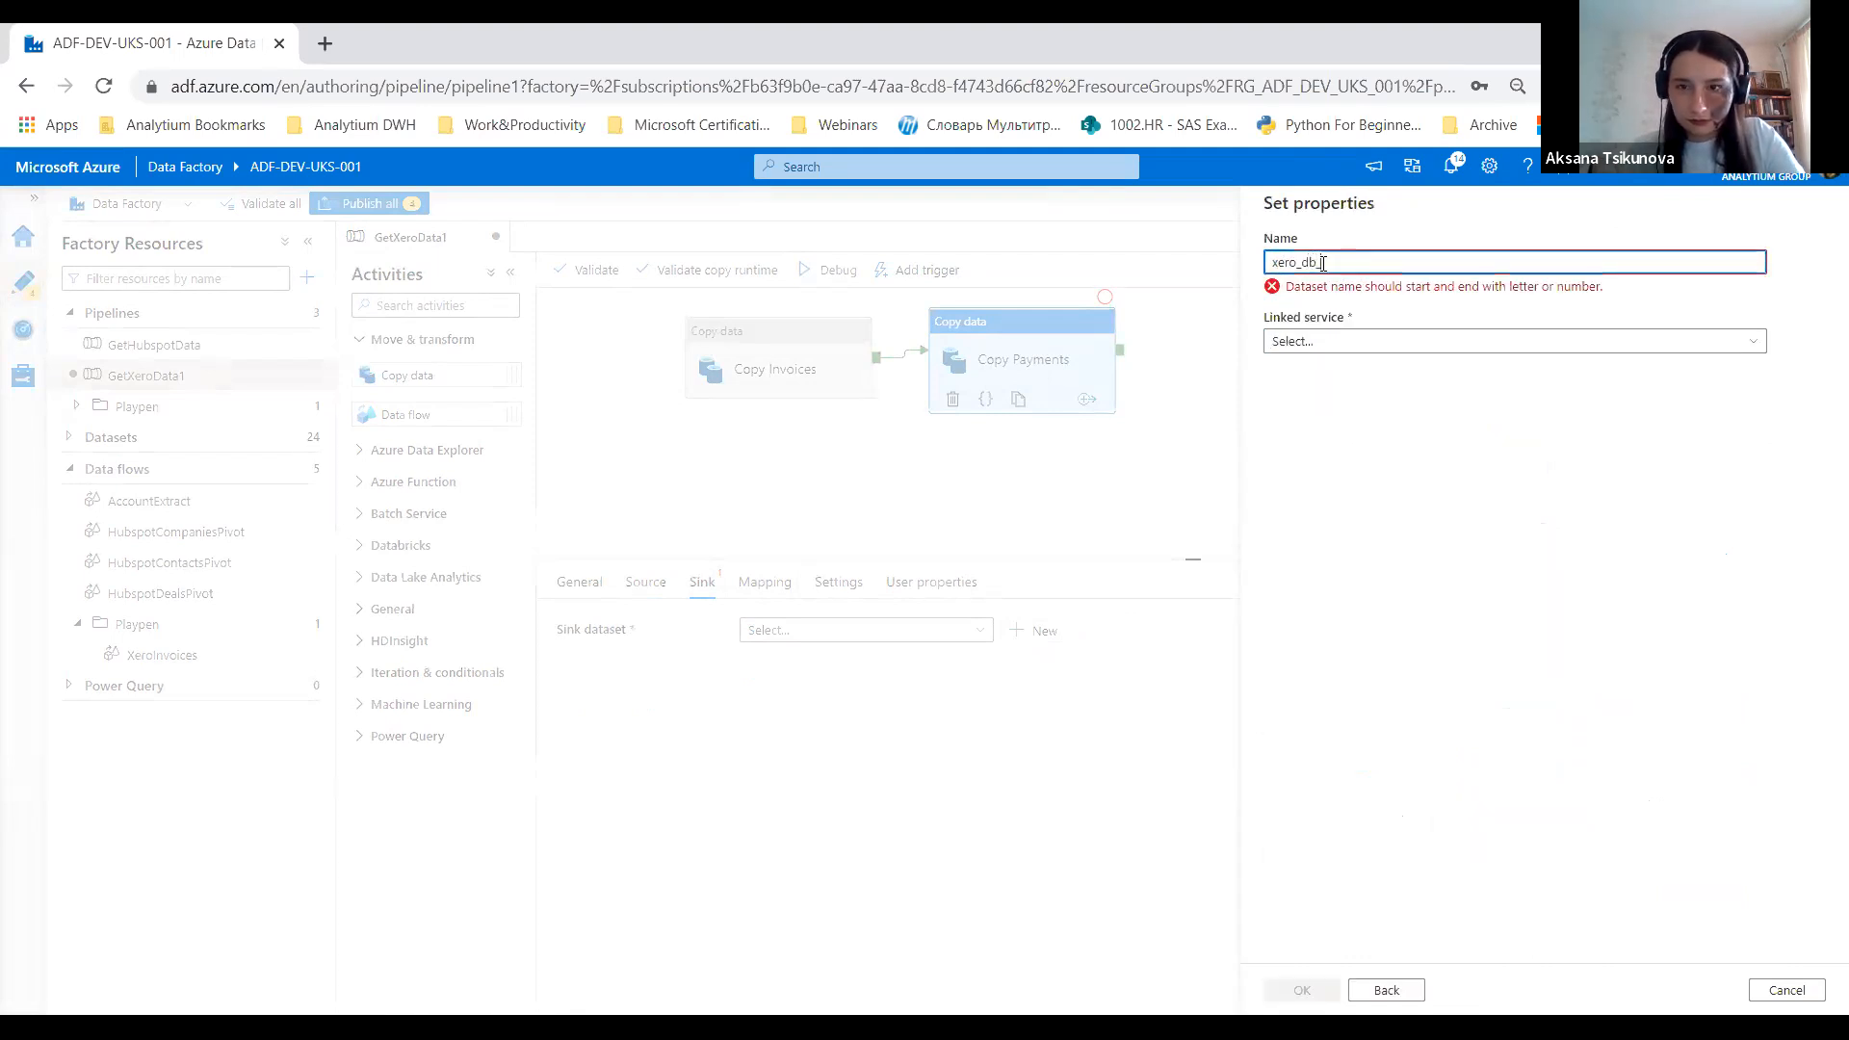
type("_payment")
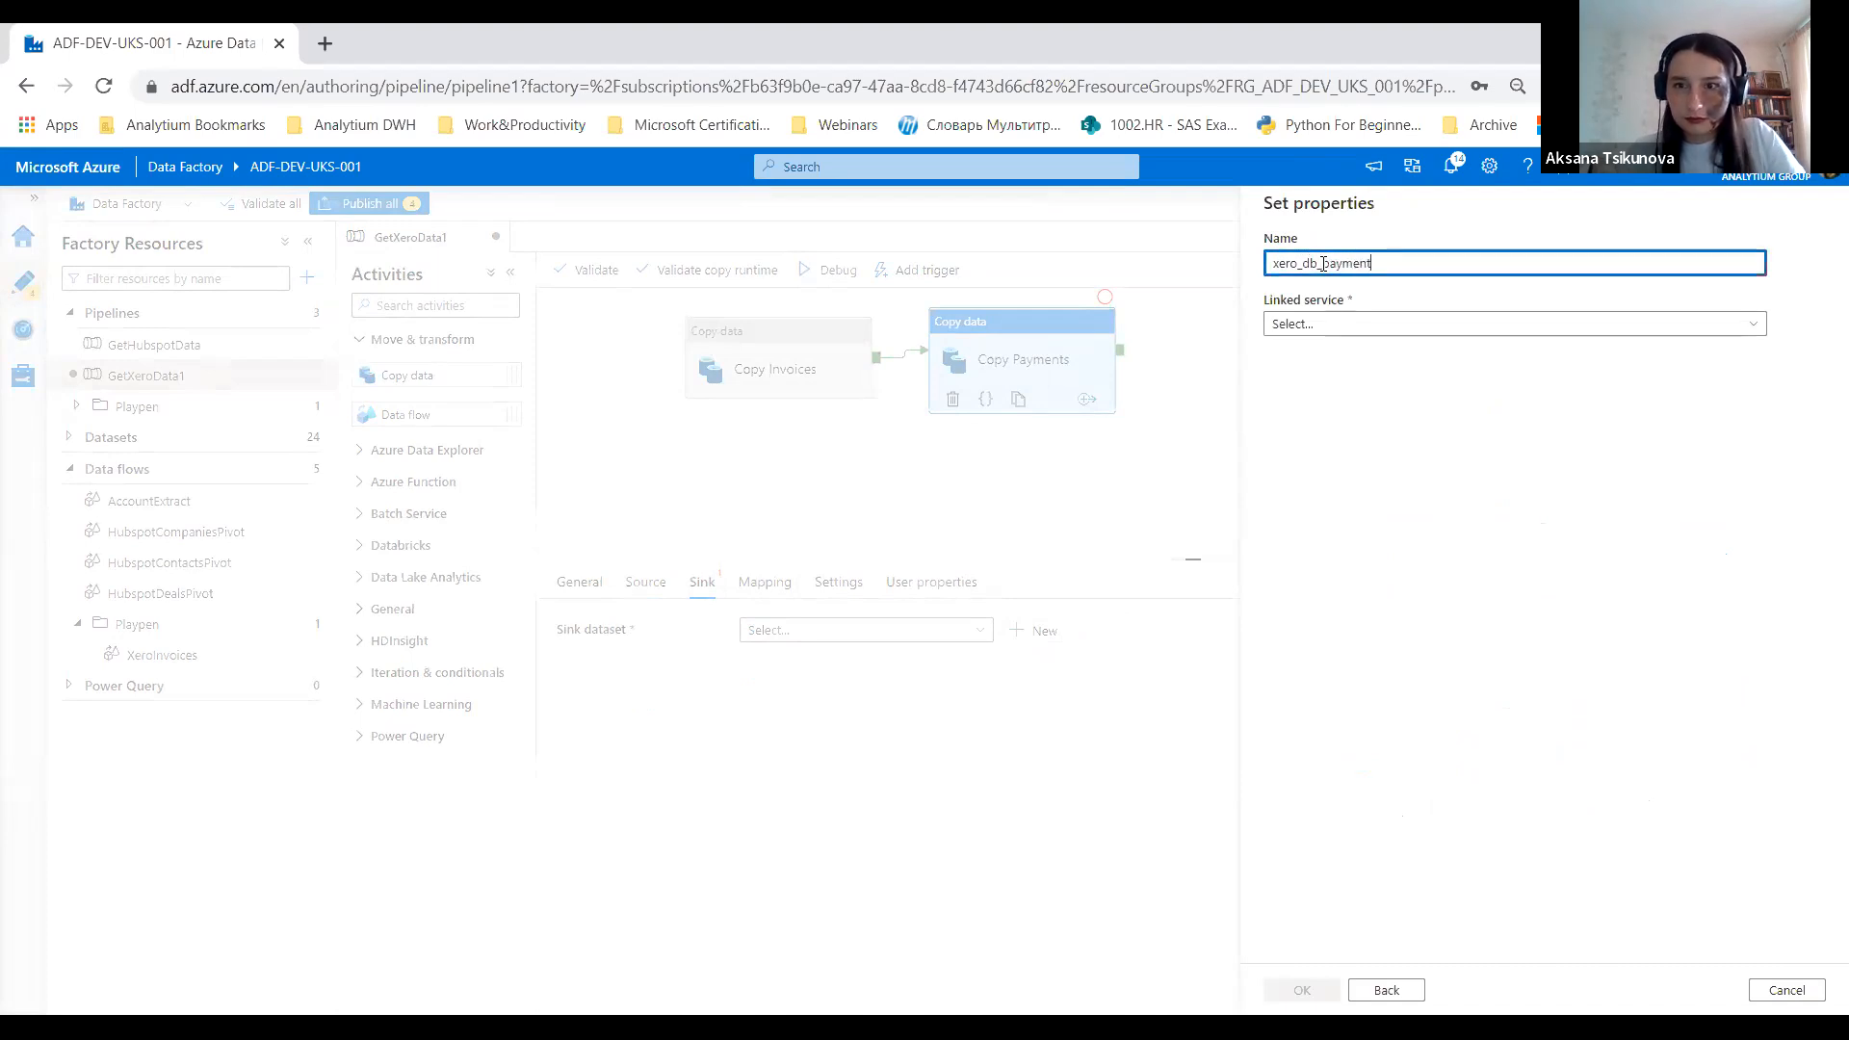
left_click(1328, 328)
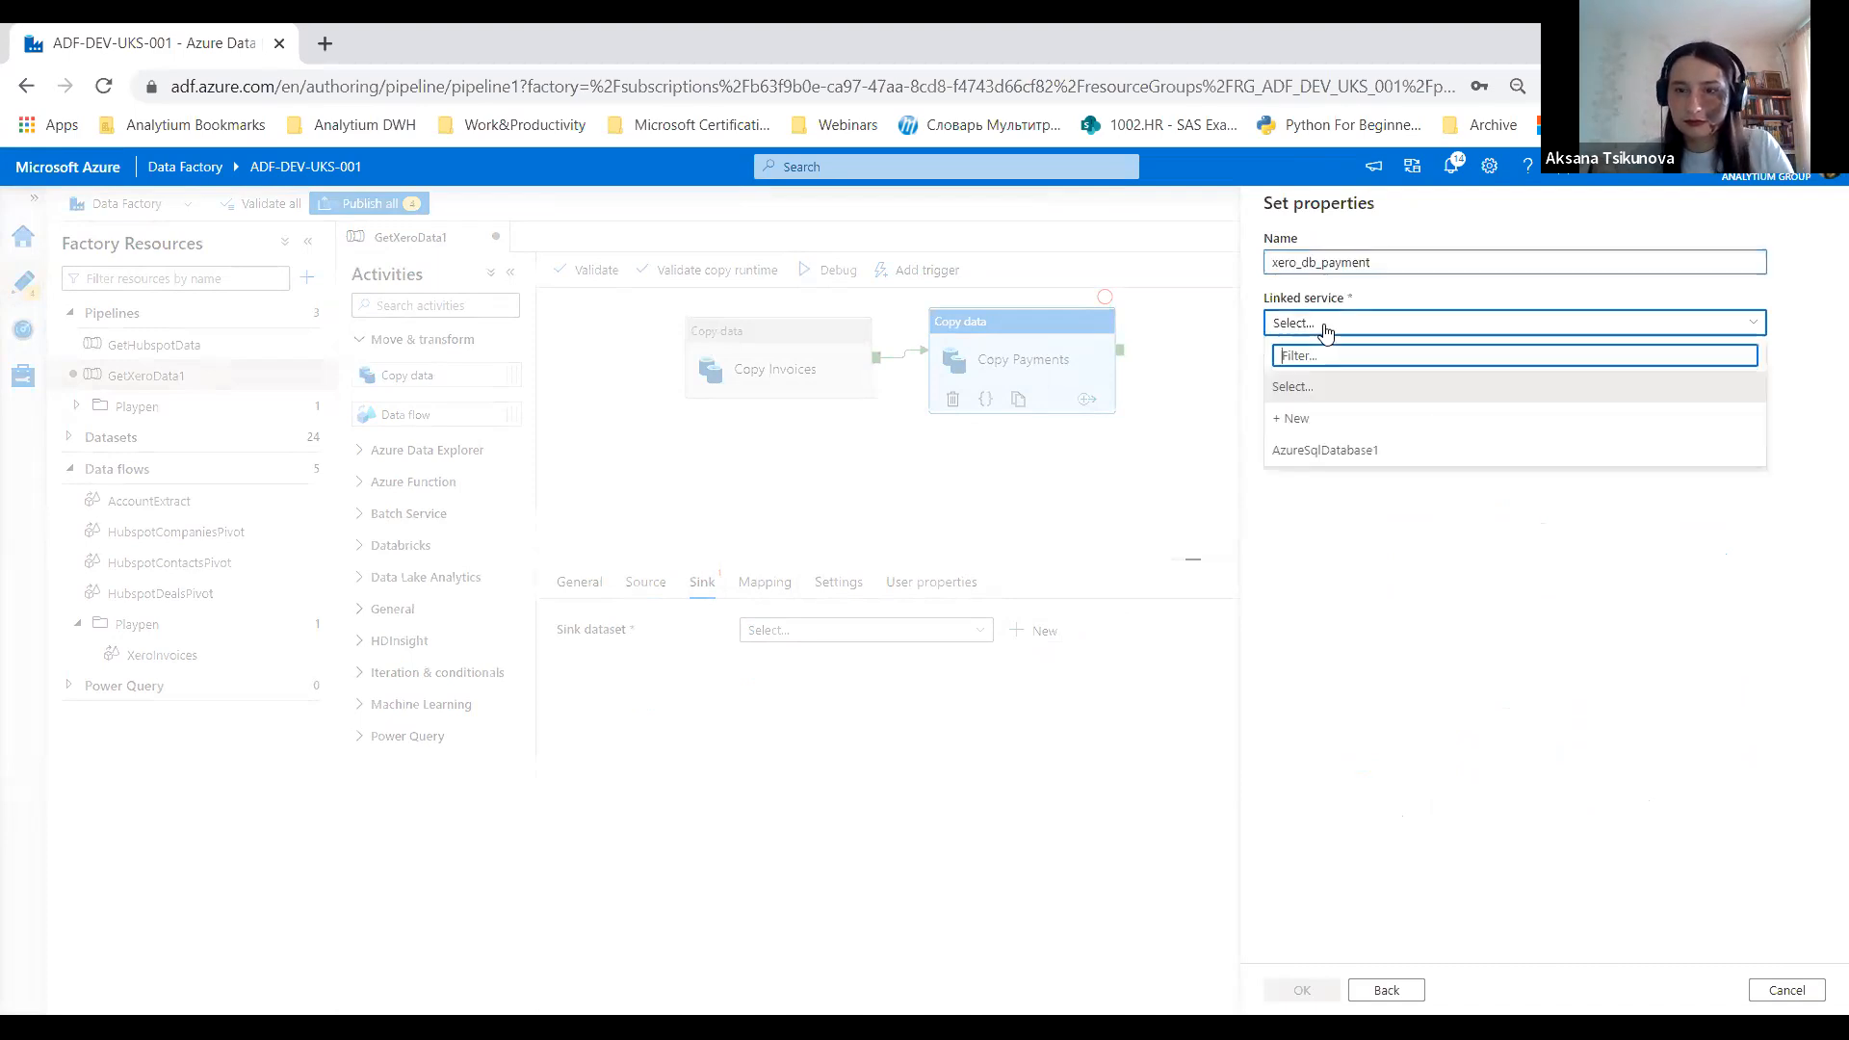
left_click(1338, 456)
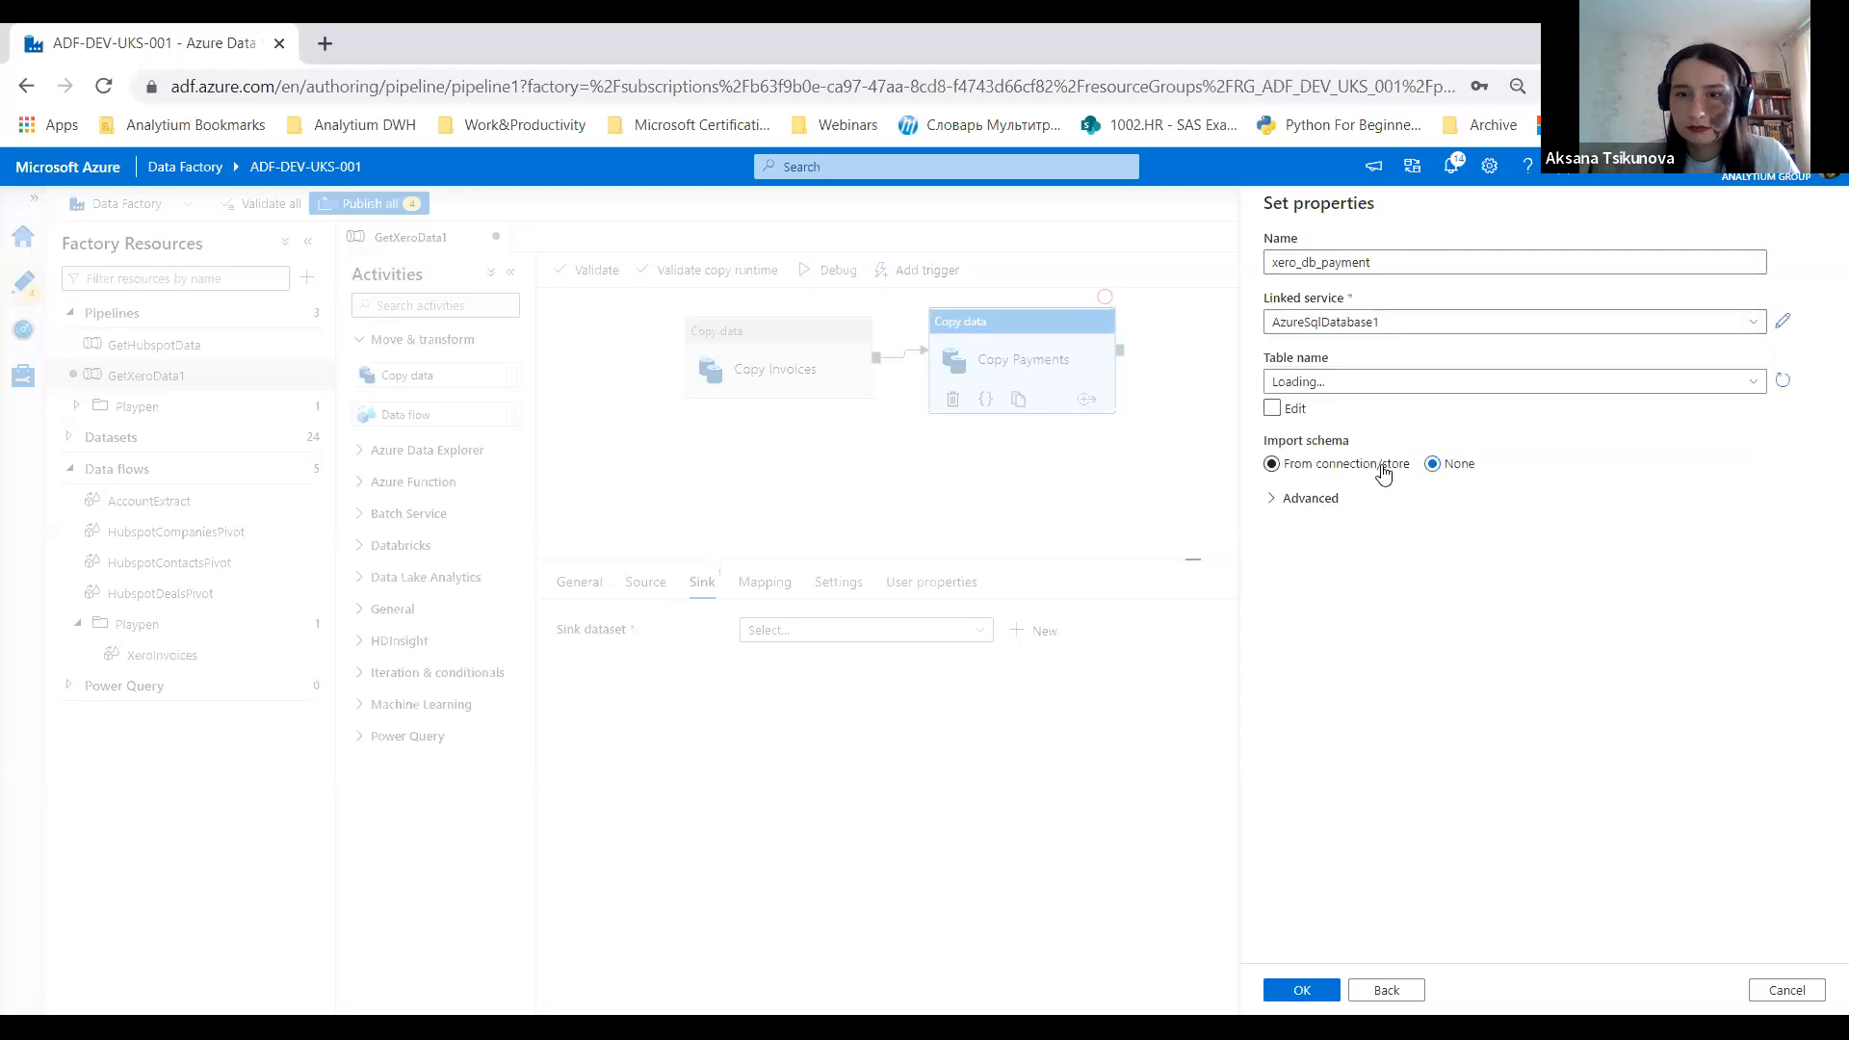
Step: Enter a Xero payments table in the dbo schema manually, set schema import to None and create the sink dataset
left_click(1273, 408)
left_click(1304, 385)
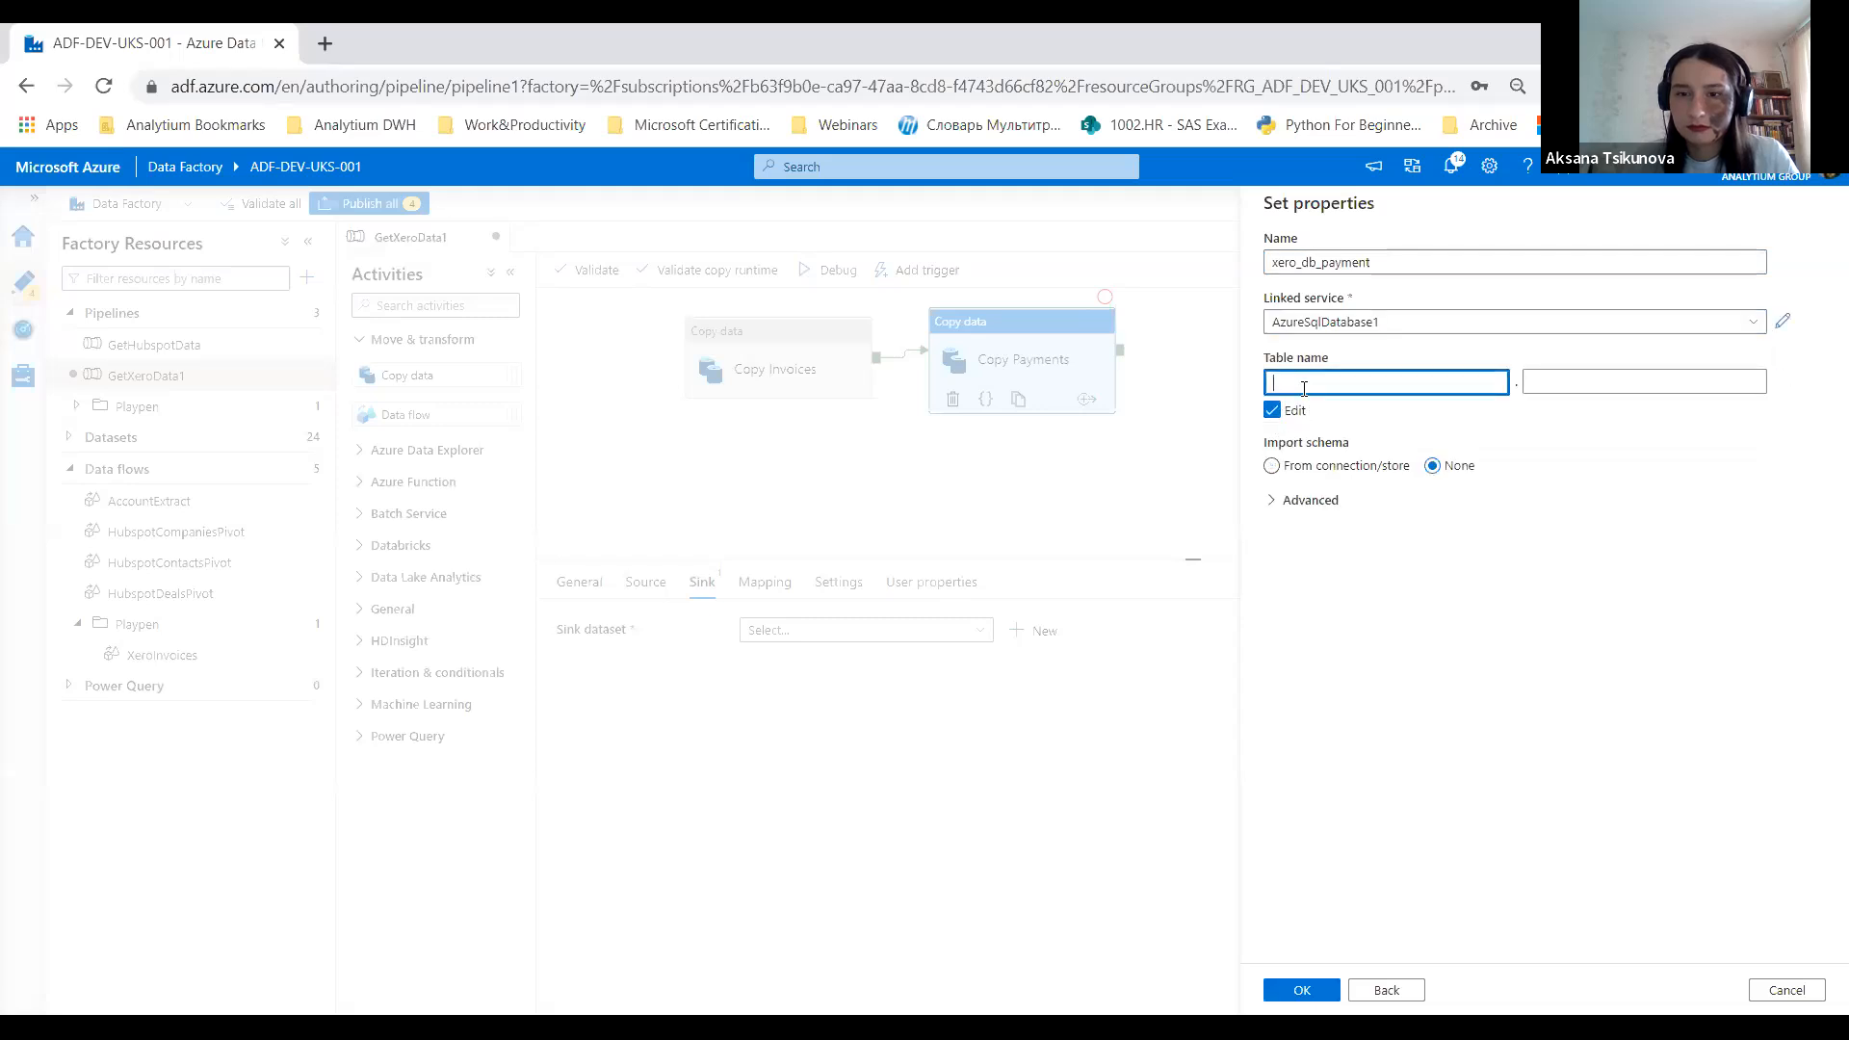
left_click(1564, 379)
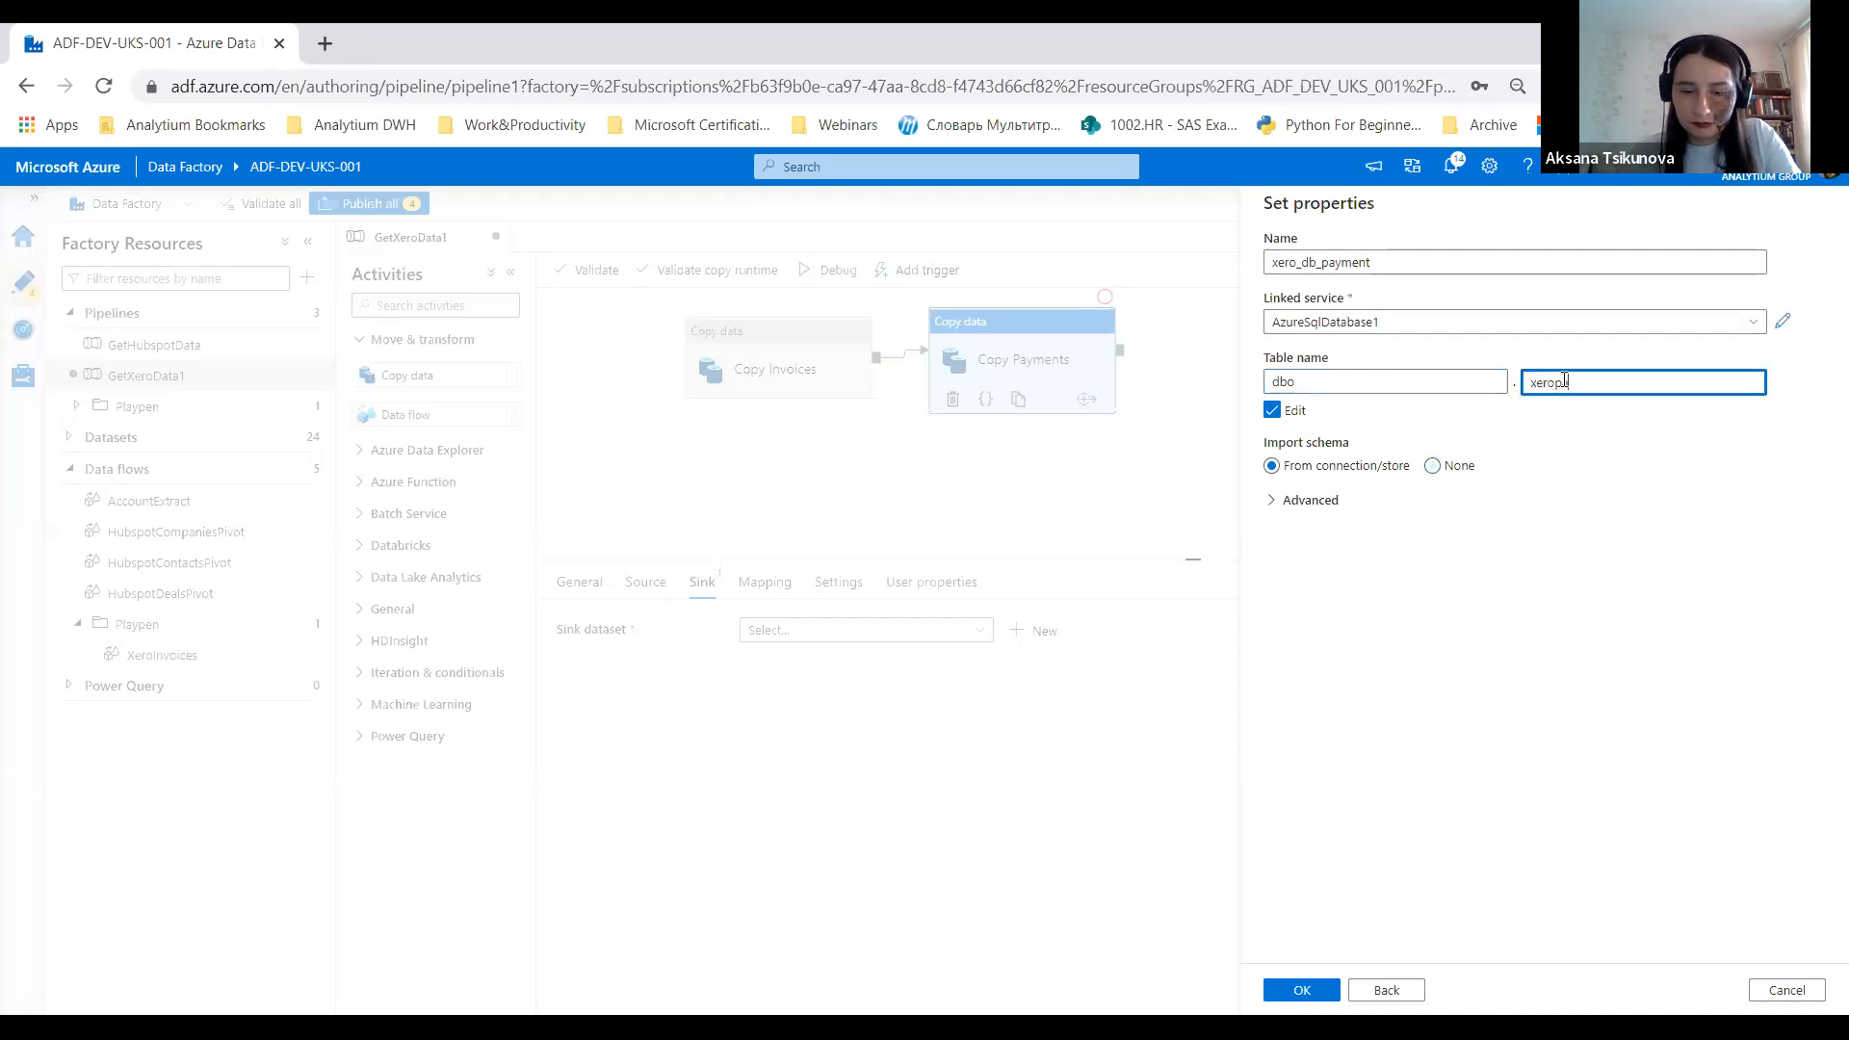
left_click(1432, 465)
left_click(1302, 991)
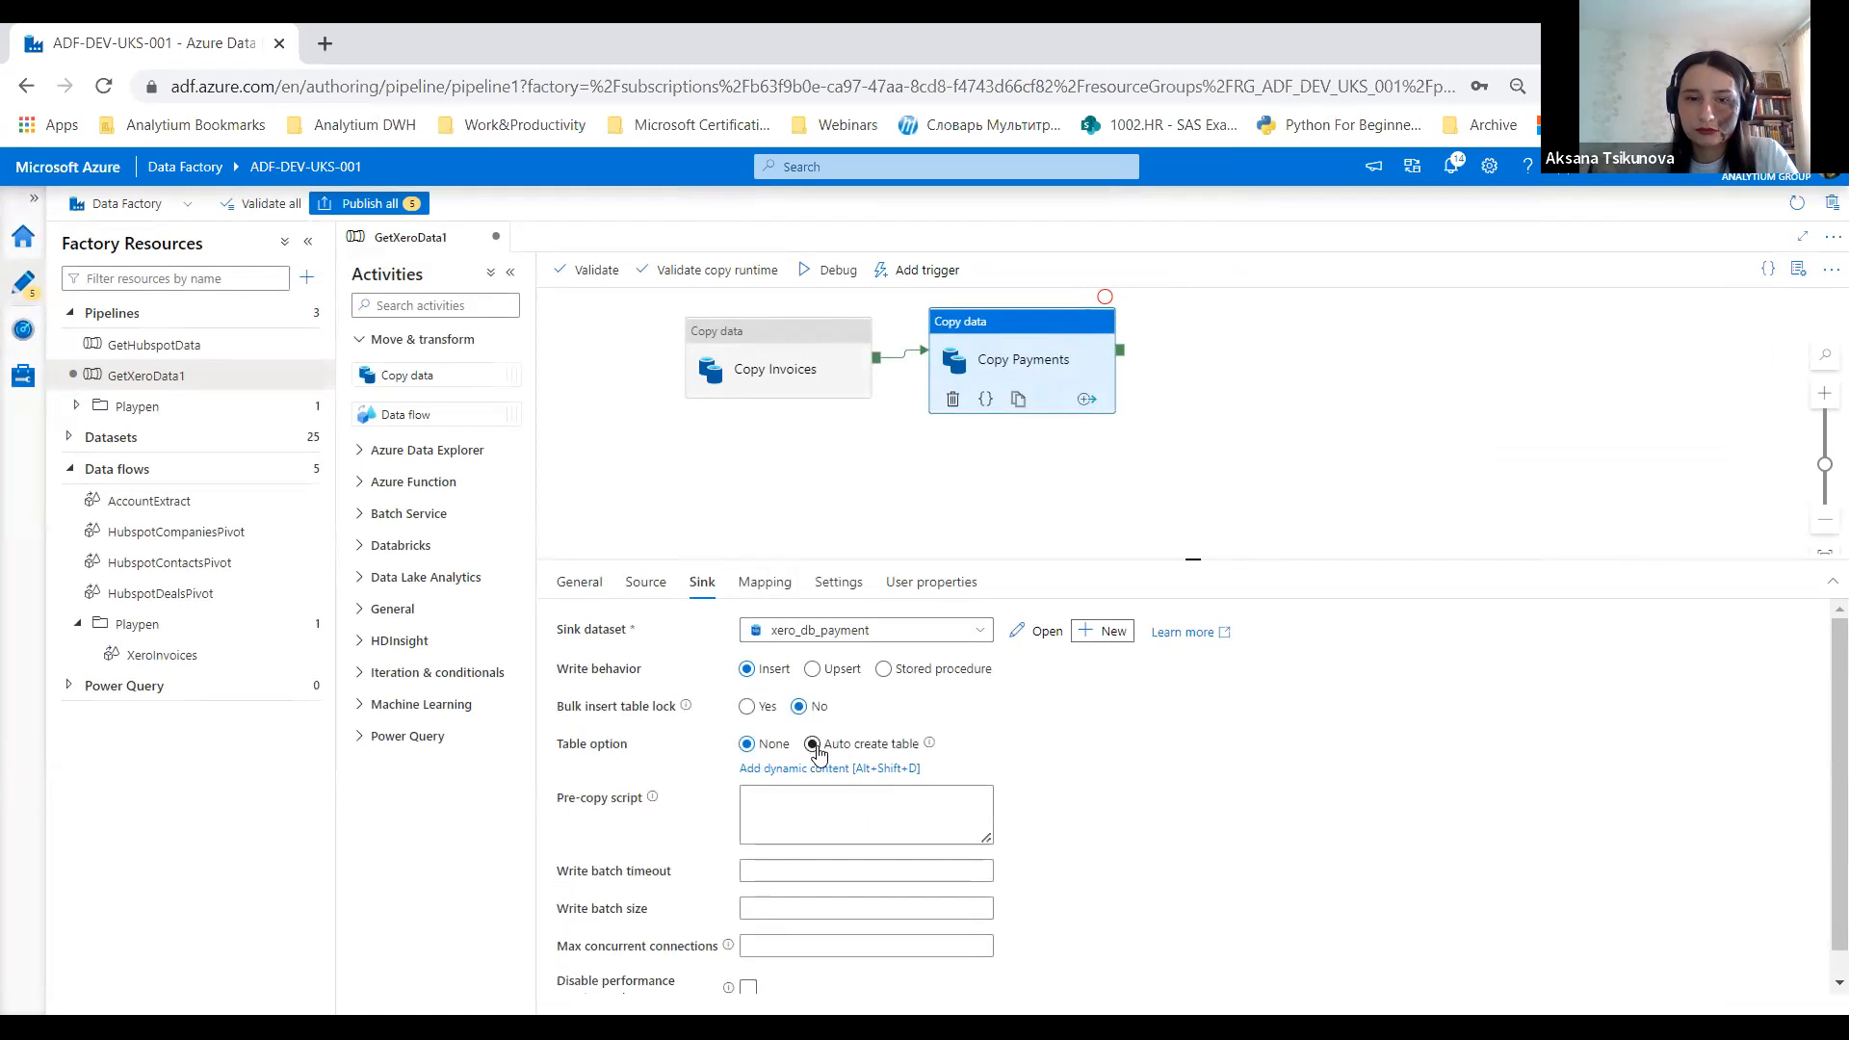
Step: Set the Copy Payments sink's table option to Auto create table and import the schemas into its column mapping
left_click(813, 746)
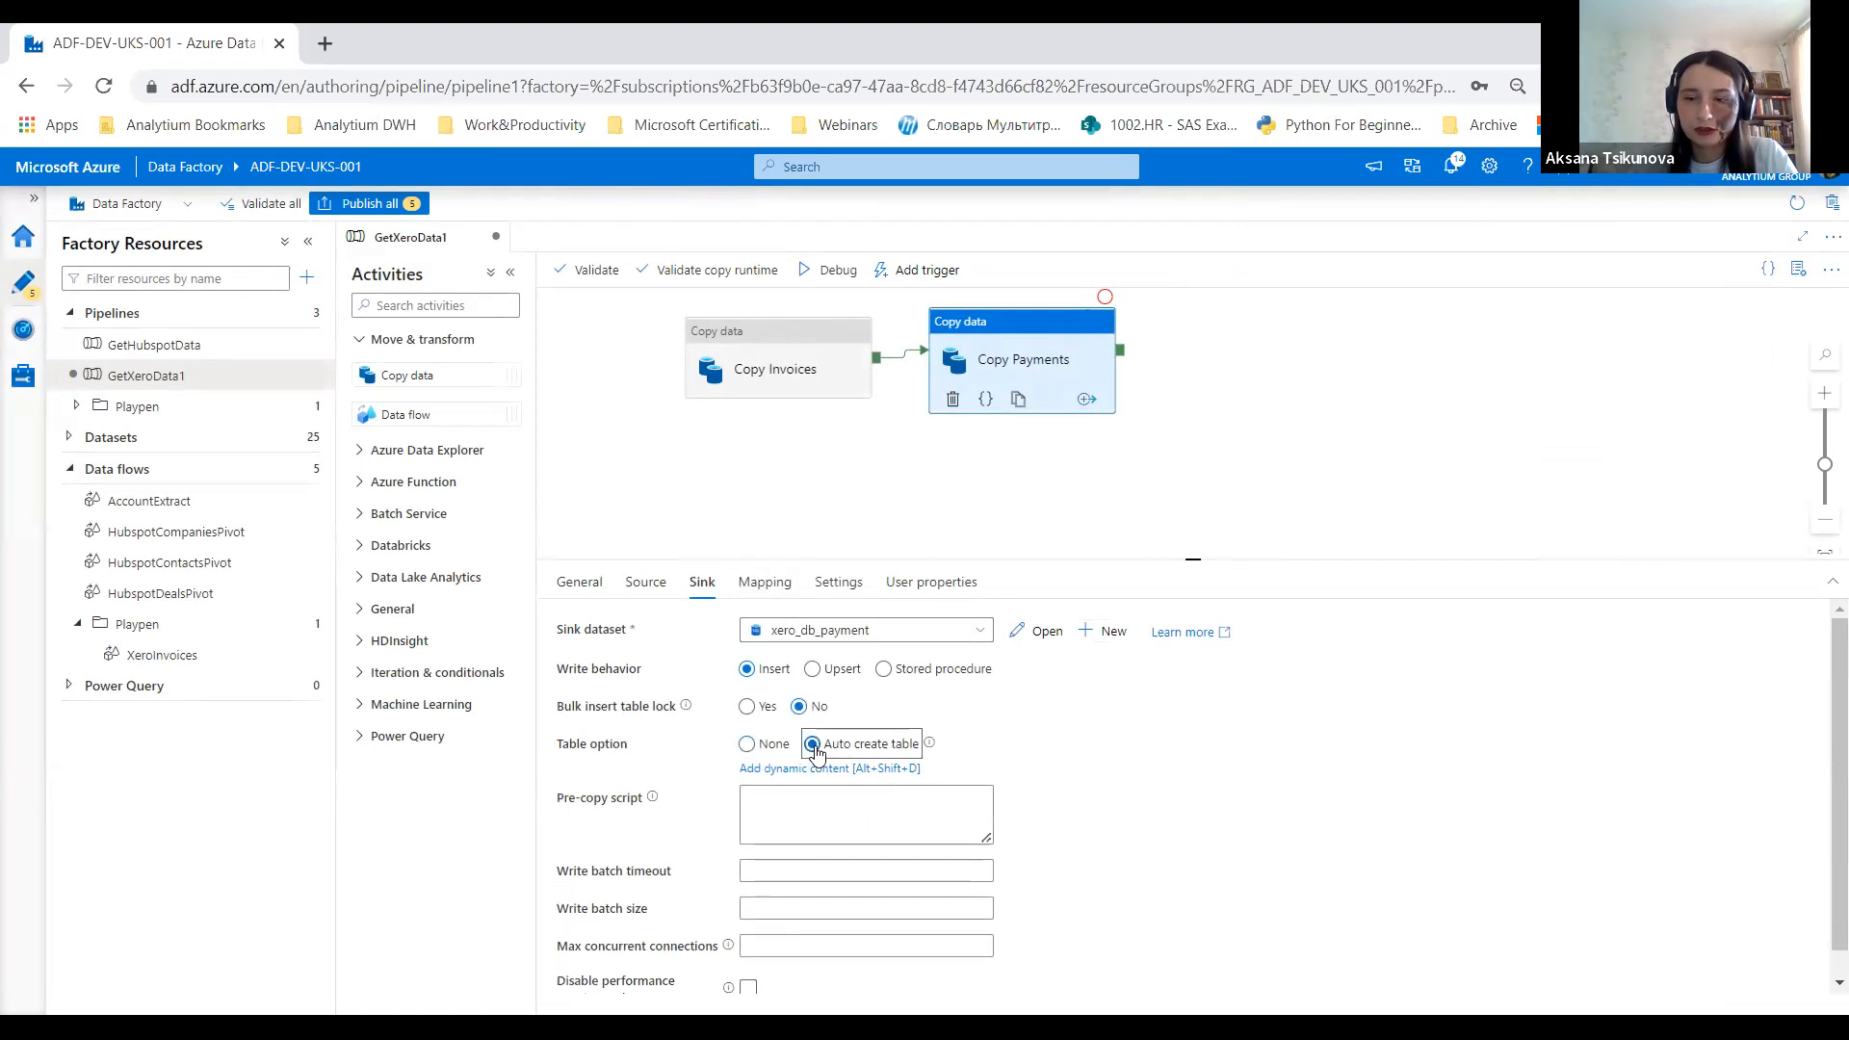
left_click(764, 583)
left_click(619, 671)
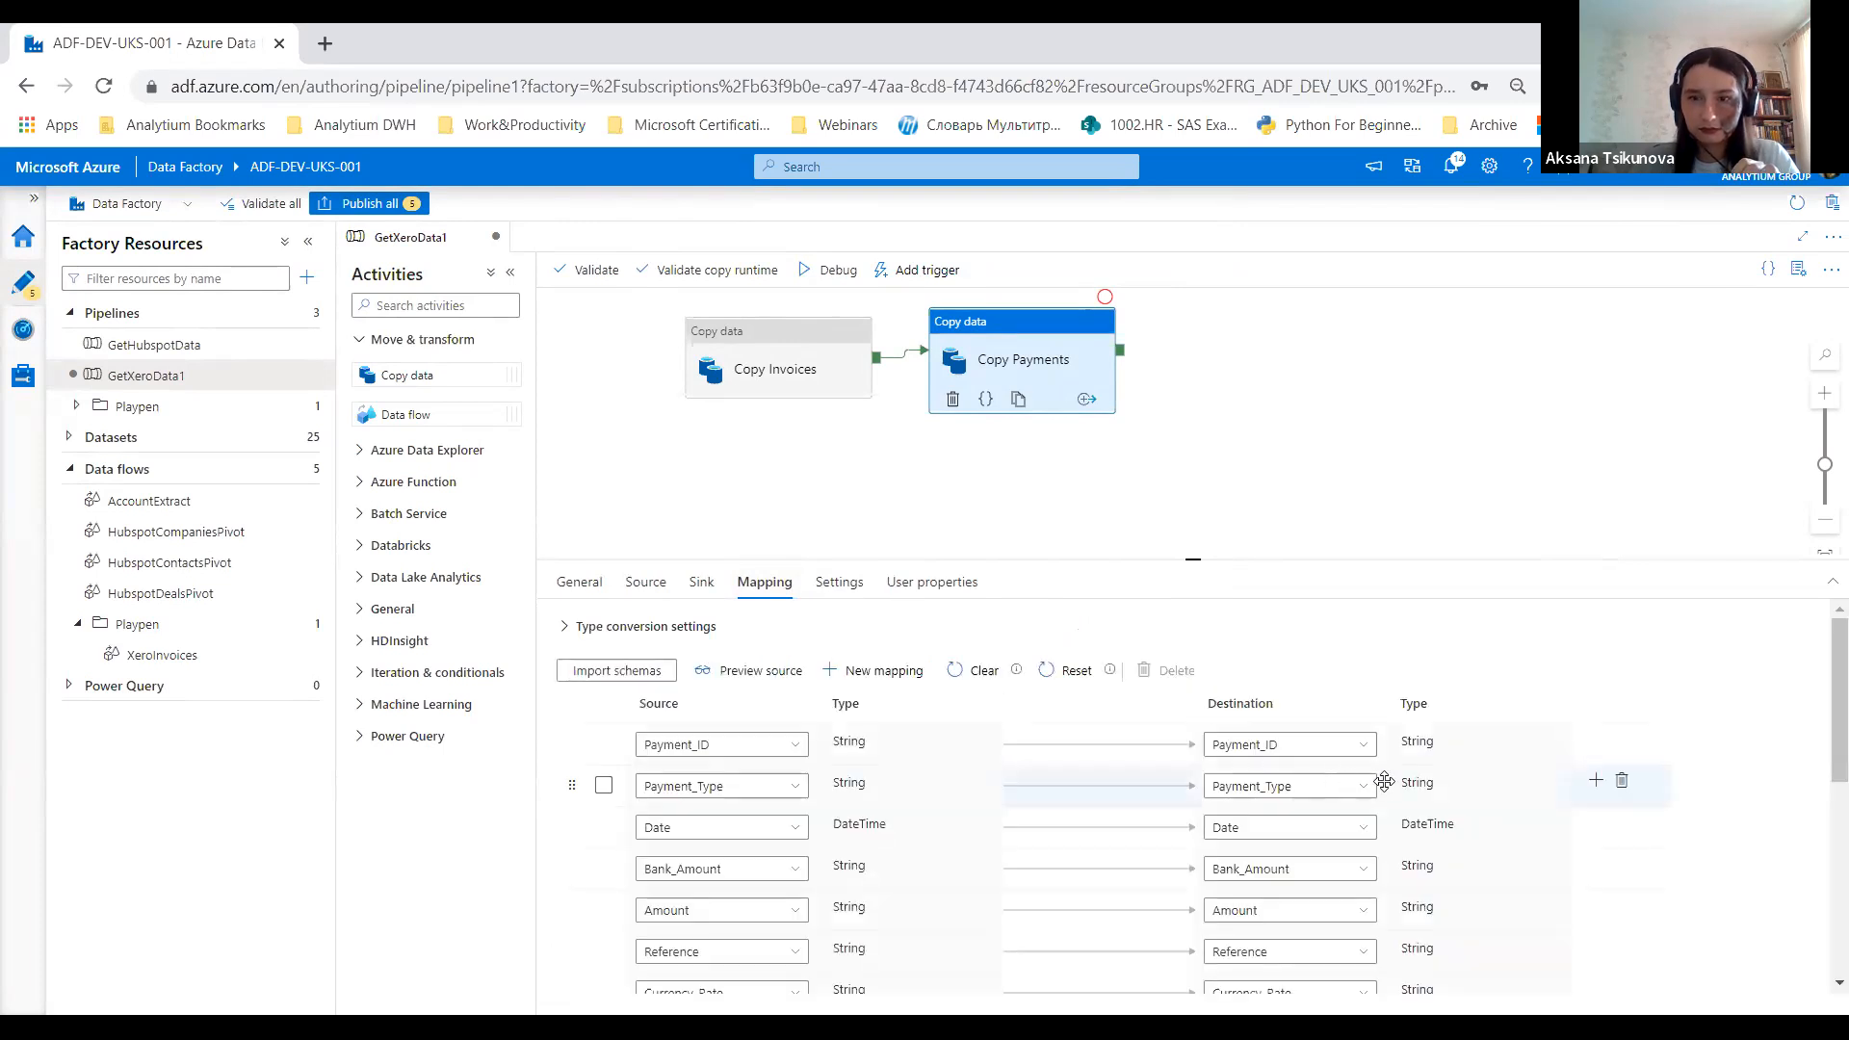
scroll(838, 732, "down", 5)
scroll(838, 732, "up", 5)
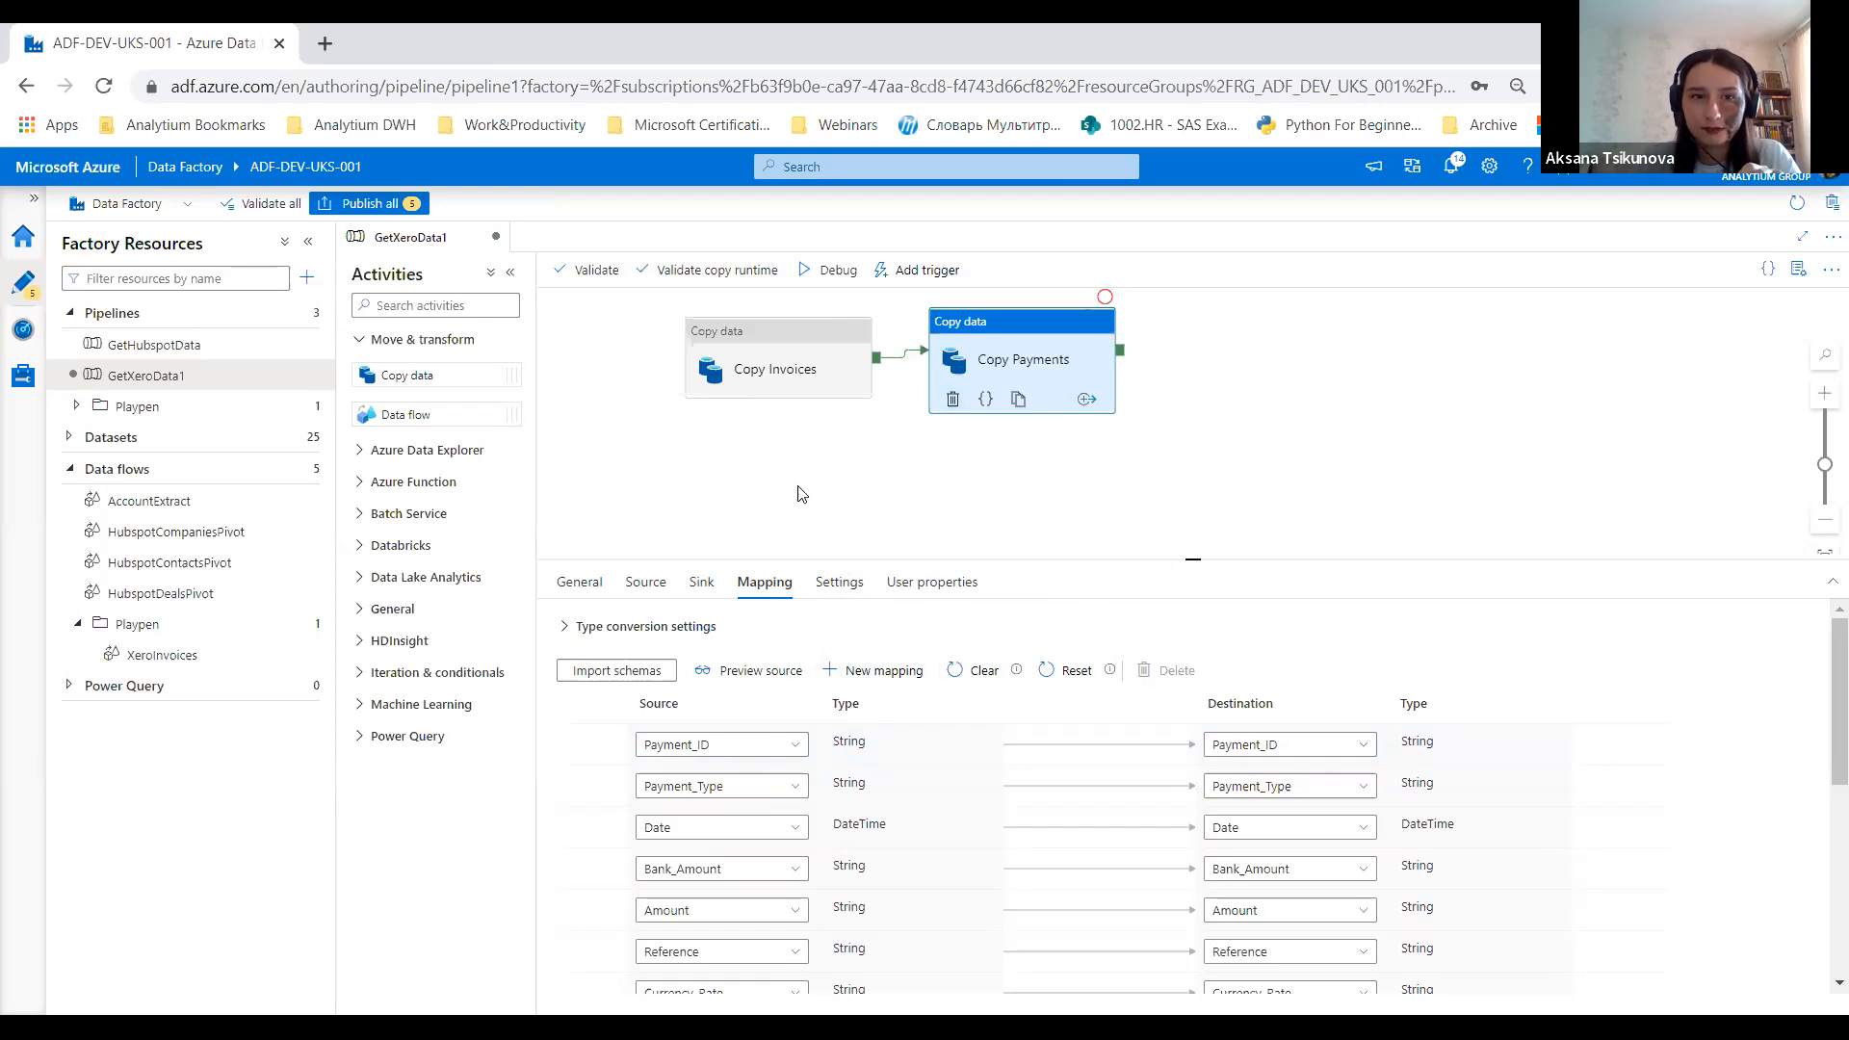
left_click_drag(863, 508, 974, 524)
left_click(580, 582)
left_click(701, 486)
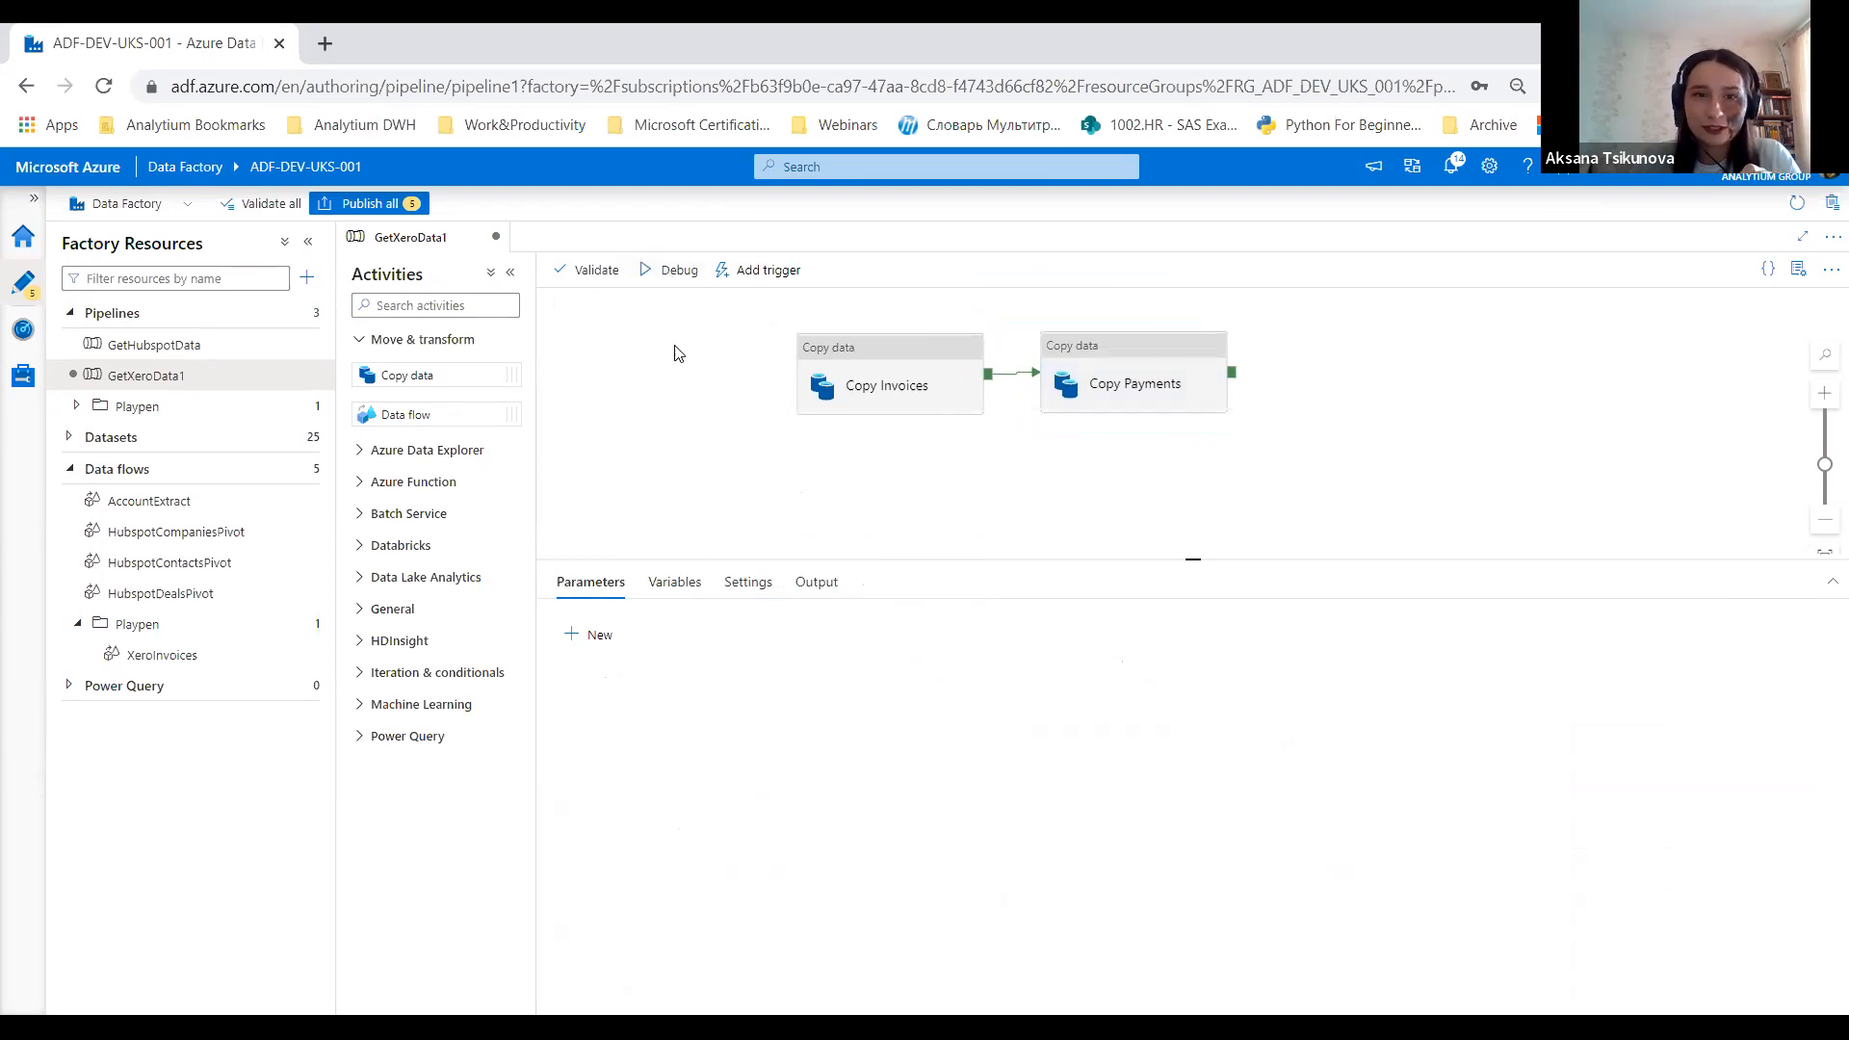
Step: Run the GetXeroData1 pipeline in debug mode, refresh its run status and review the Copy Payments run details
left_click(662, 279)
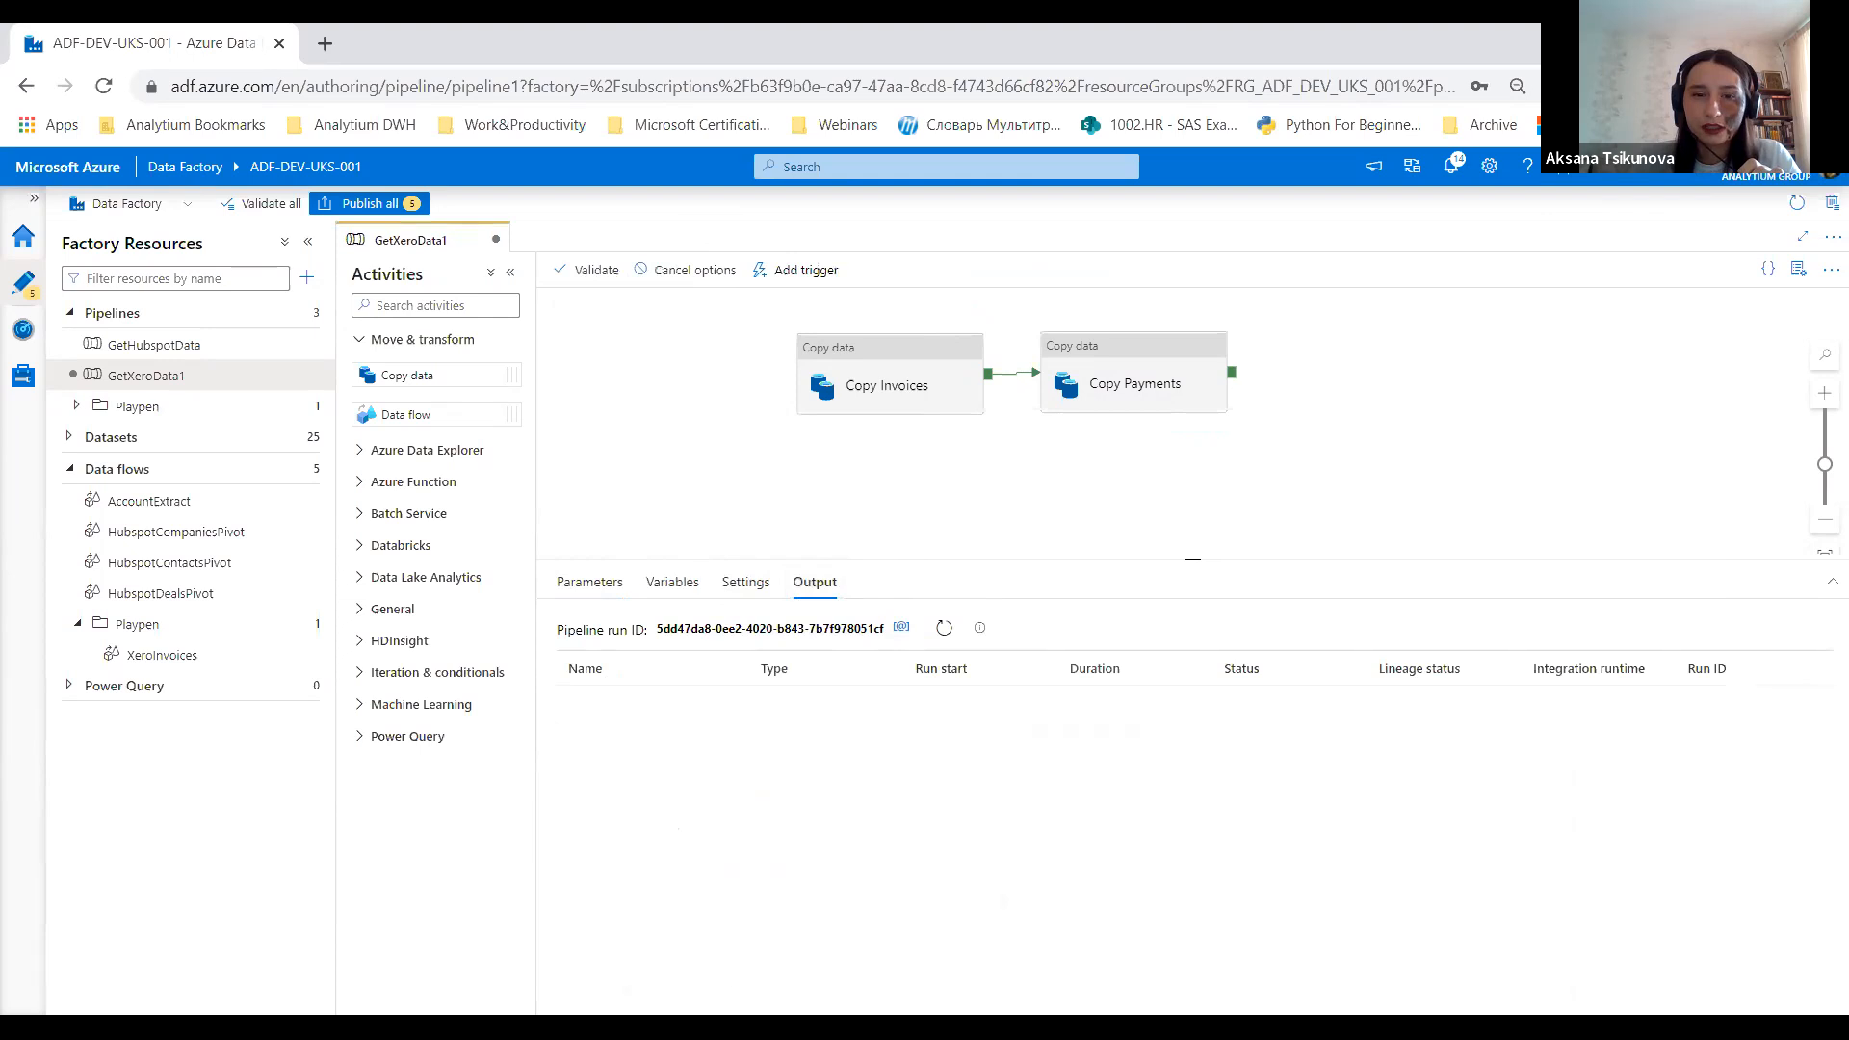
left_click(945, 632)
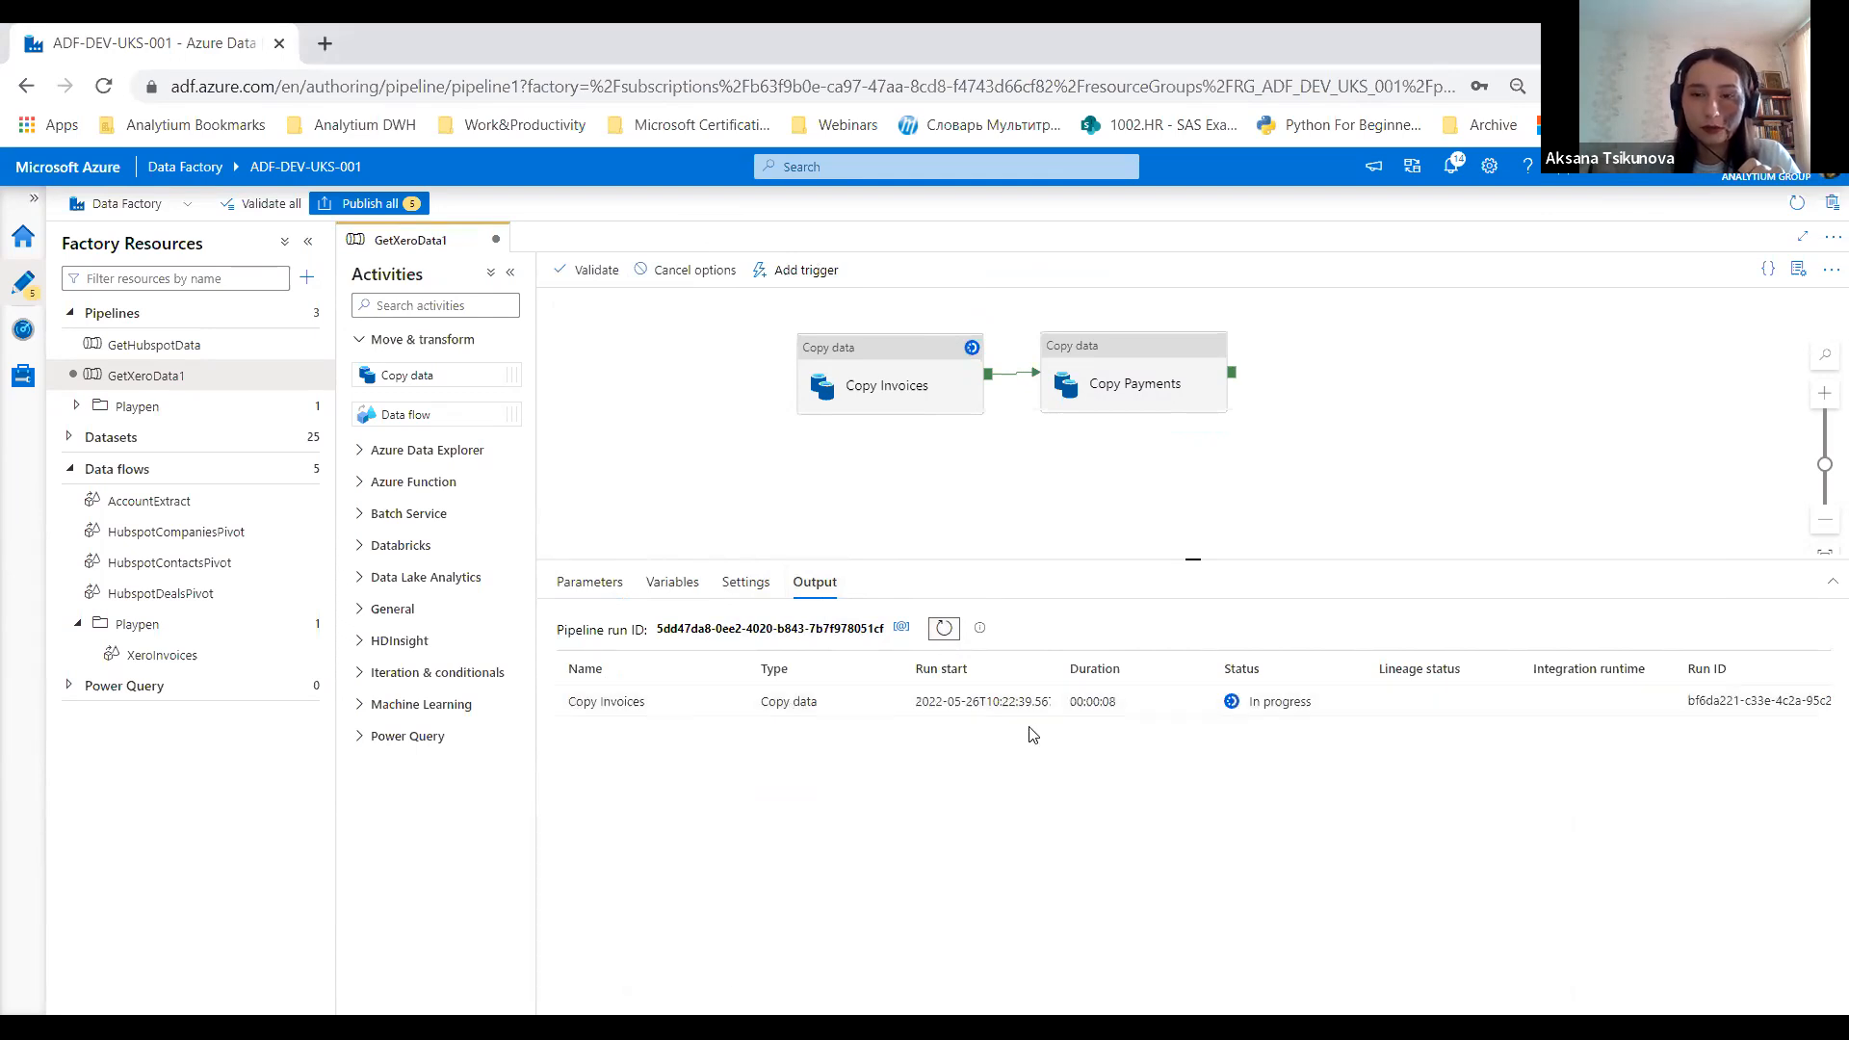
left_click(945, 631)
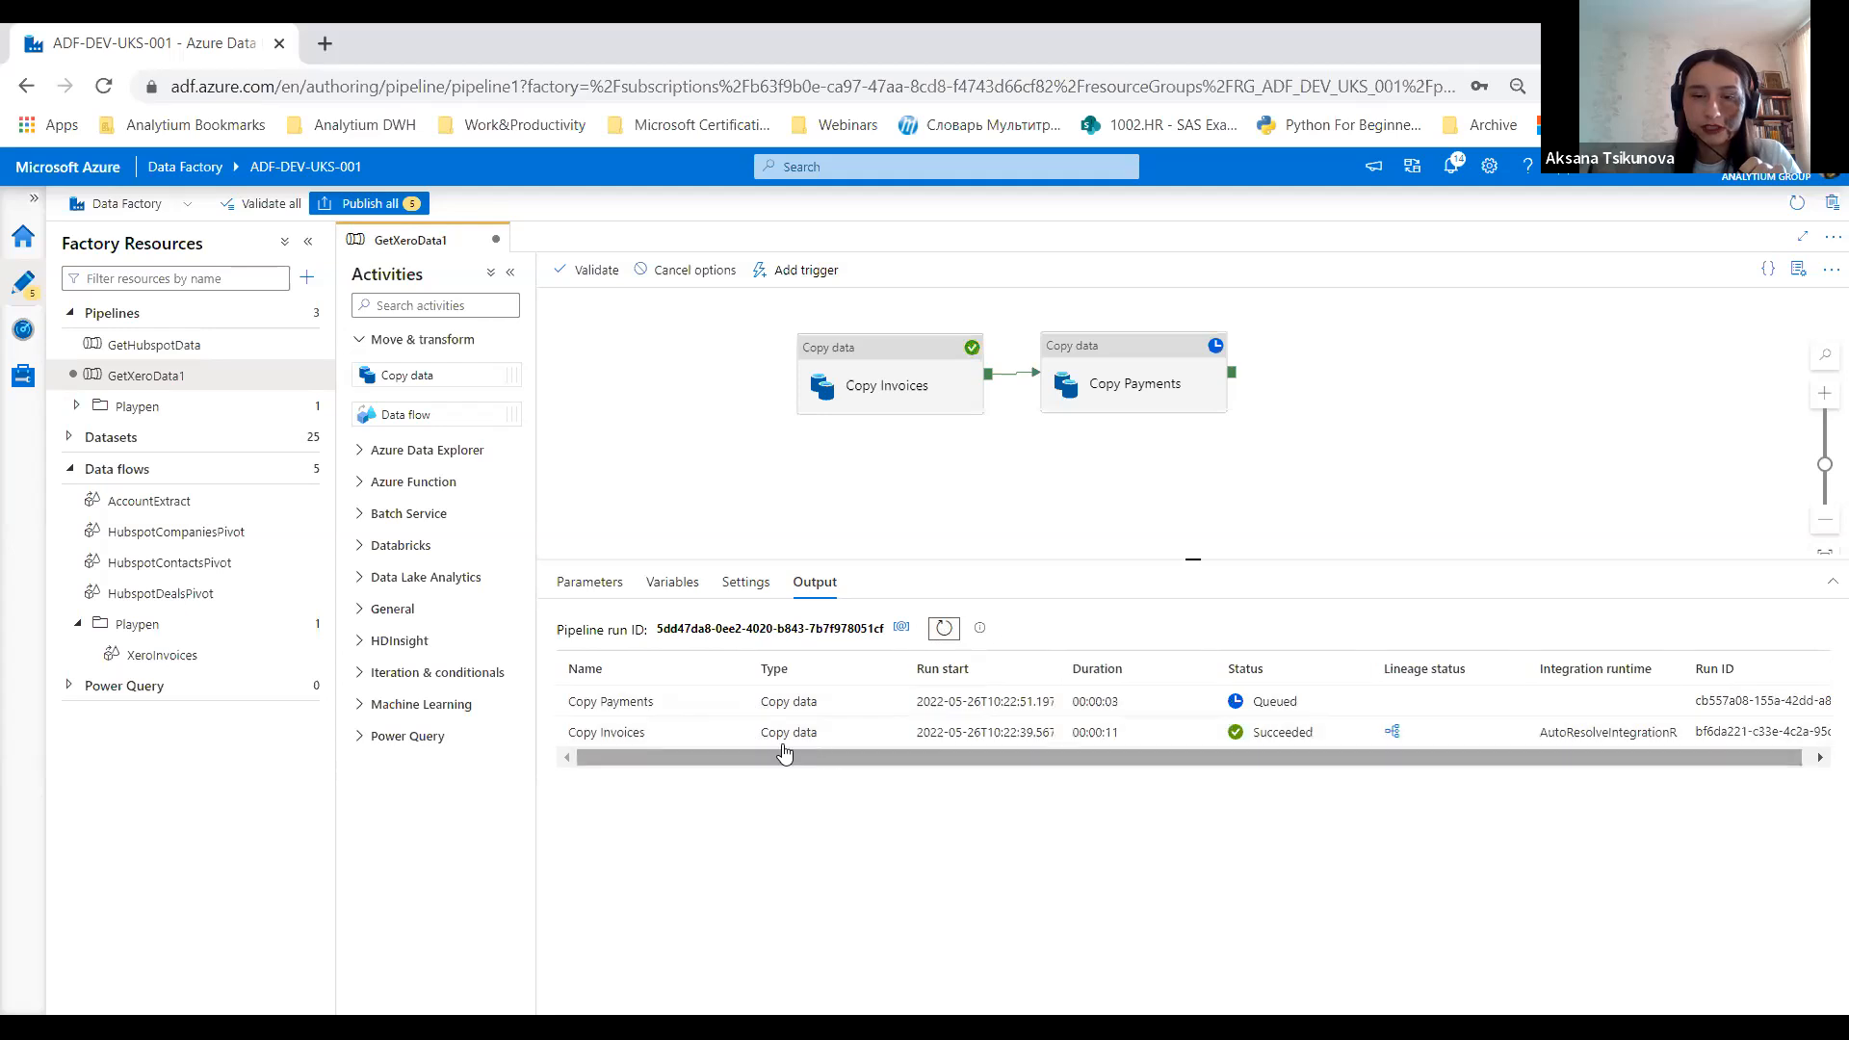
left_click(734, 734)
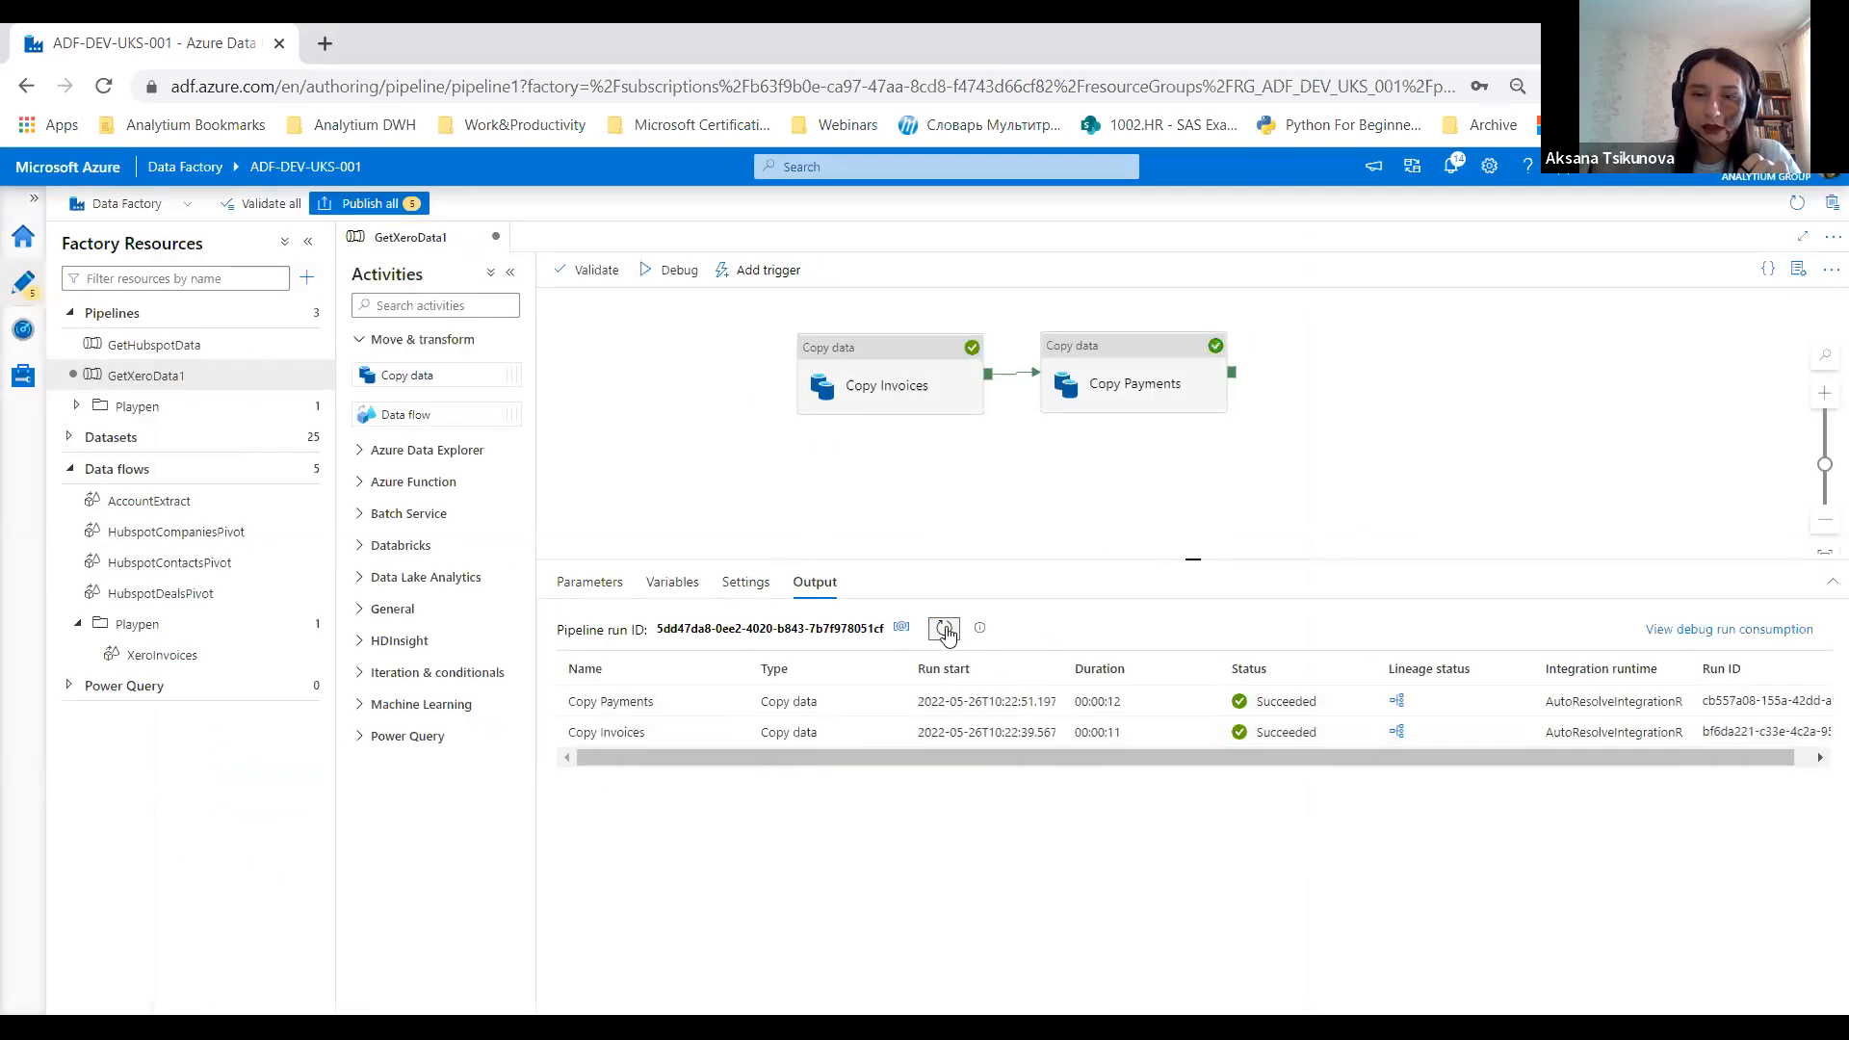
left_click(733, 699)
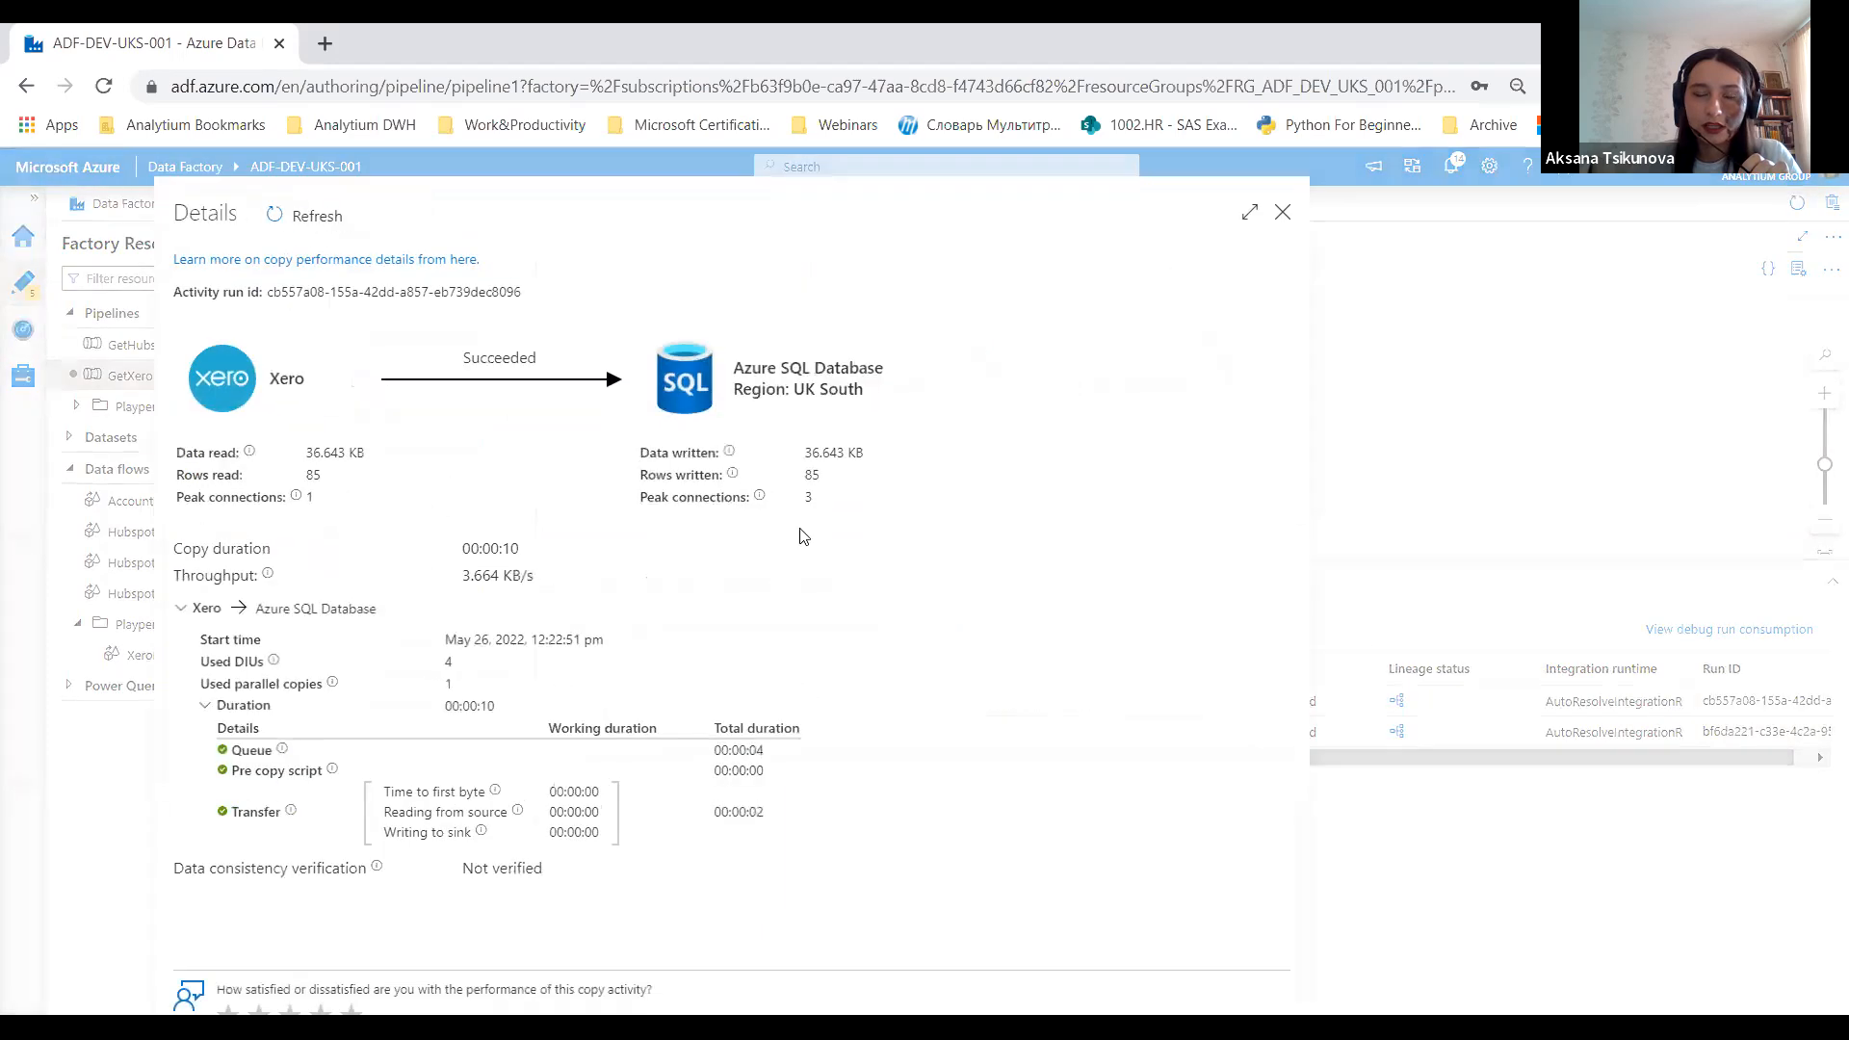
left_click(1283, 211)
Step: Publish the pending GetXeroData1 pipeline and its Xero datasets to the live environment and close the pipeline
left_click(358, 204)
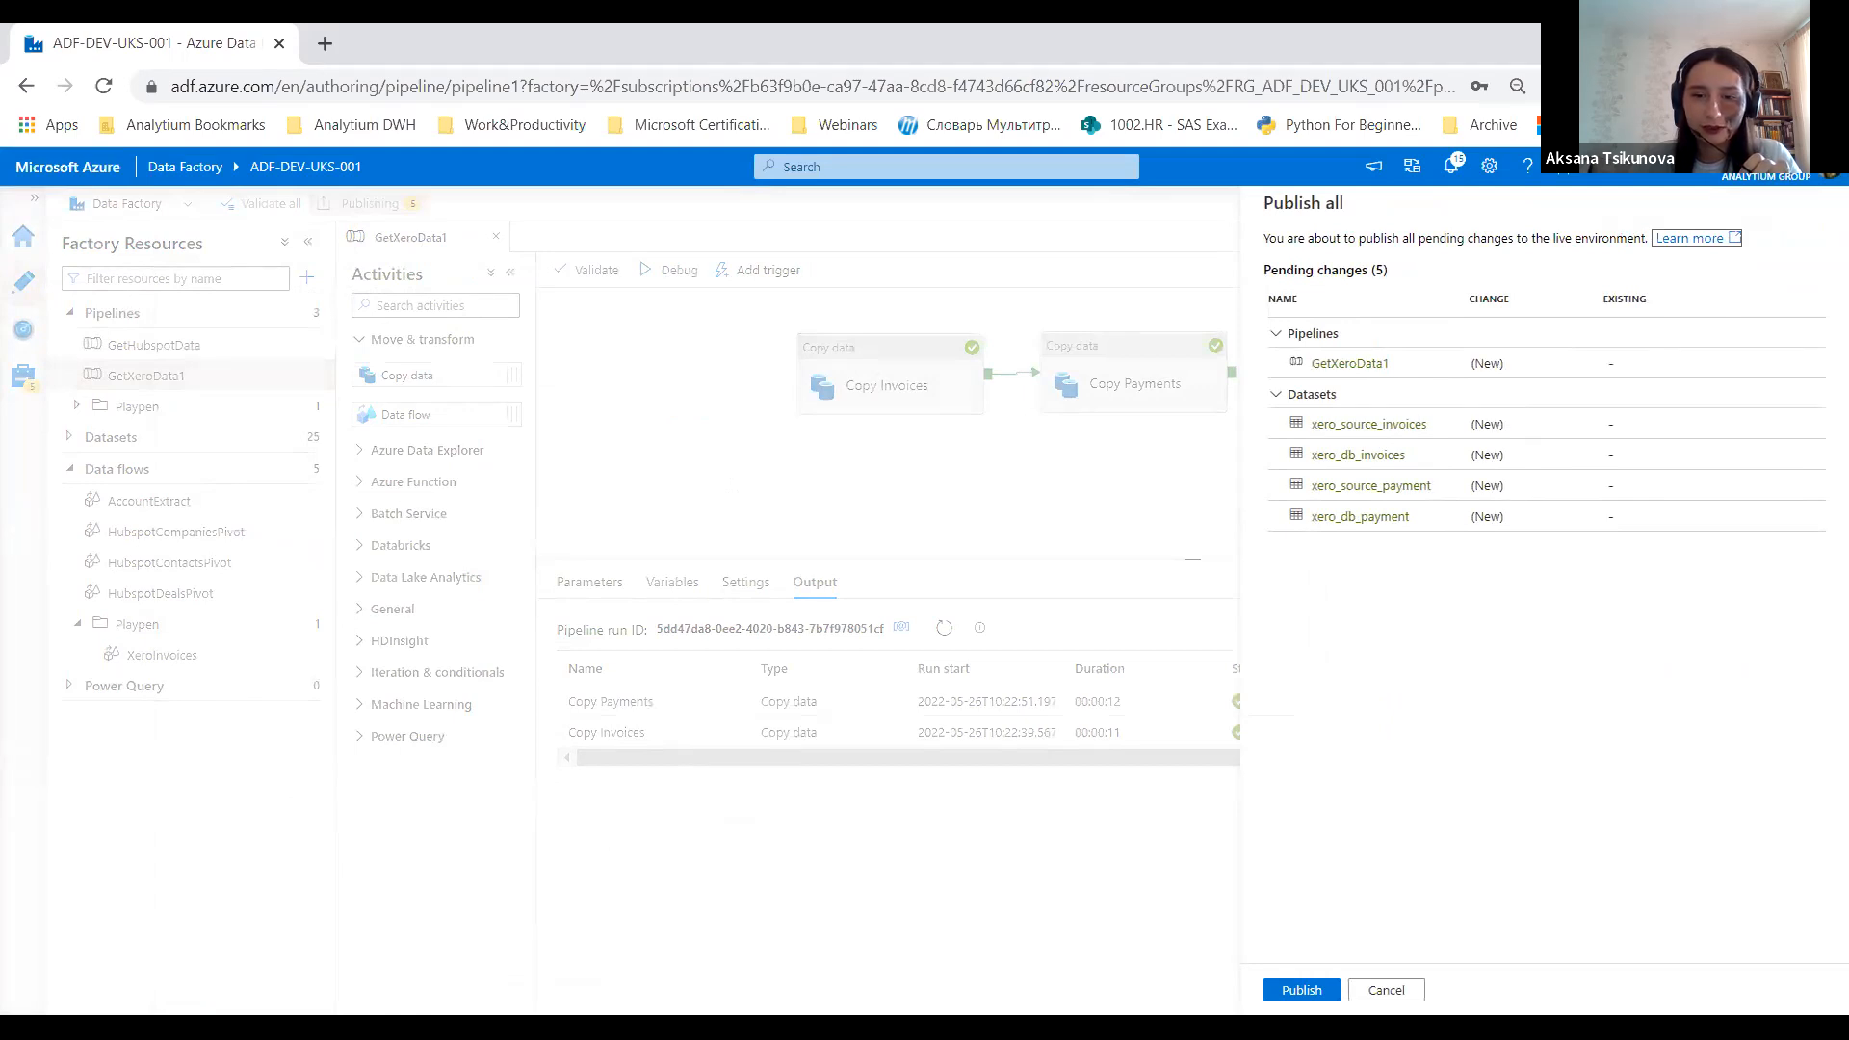
left_click(1301, 990)
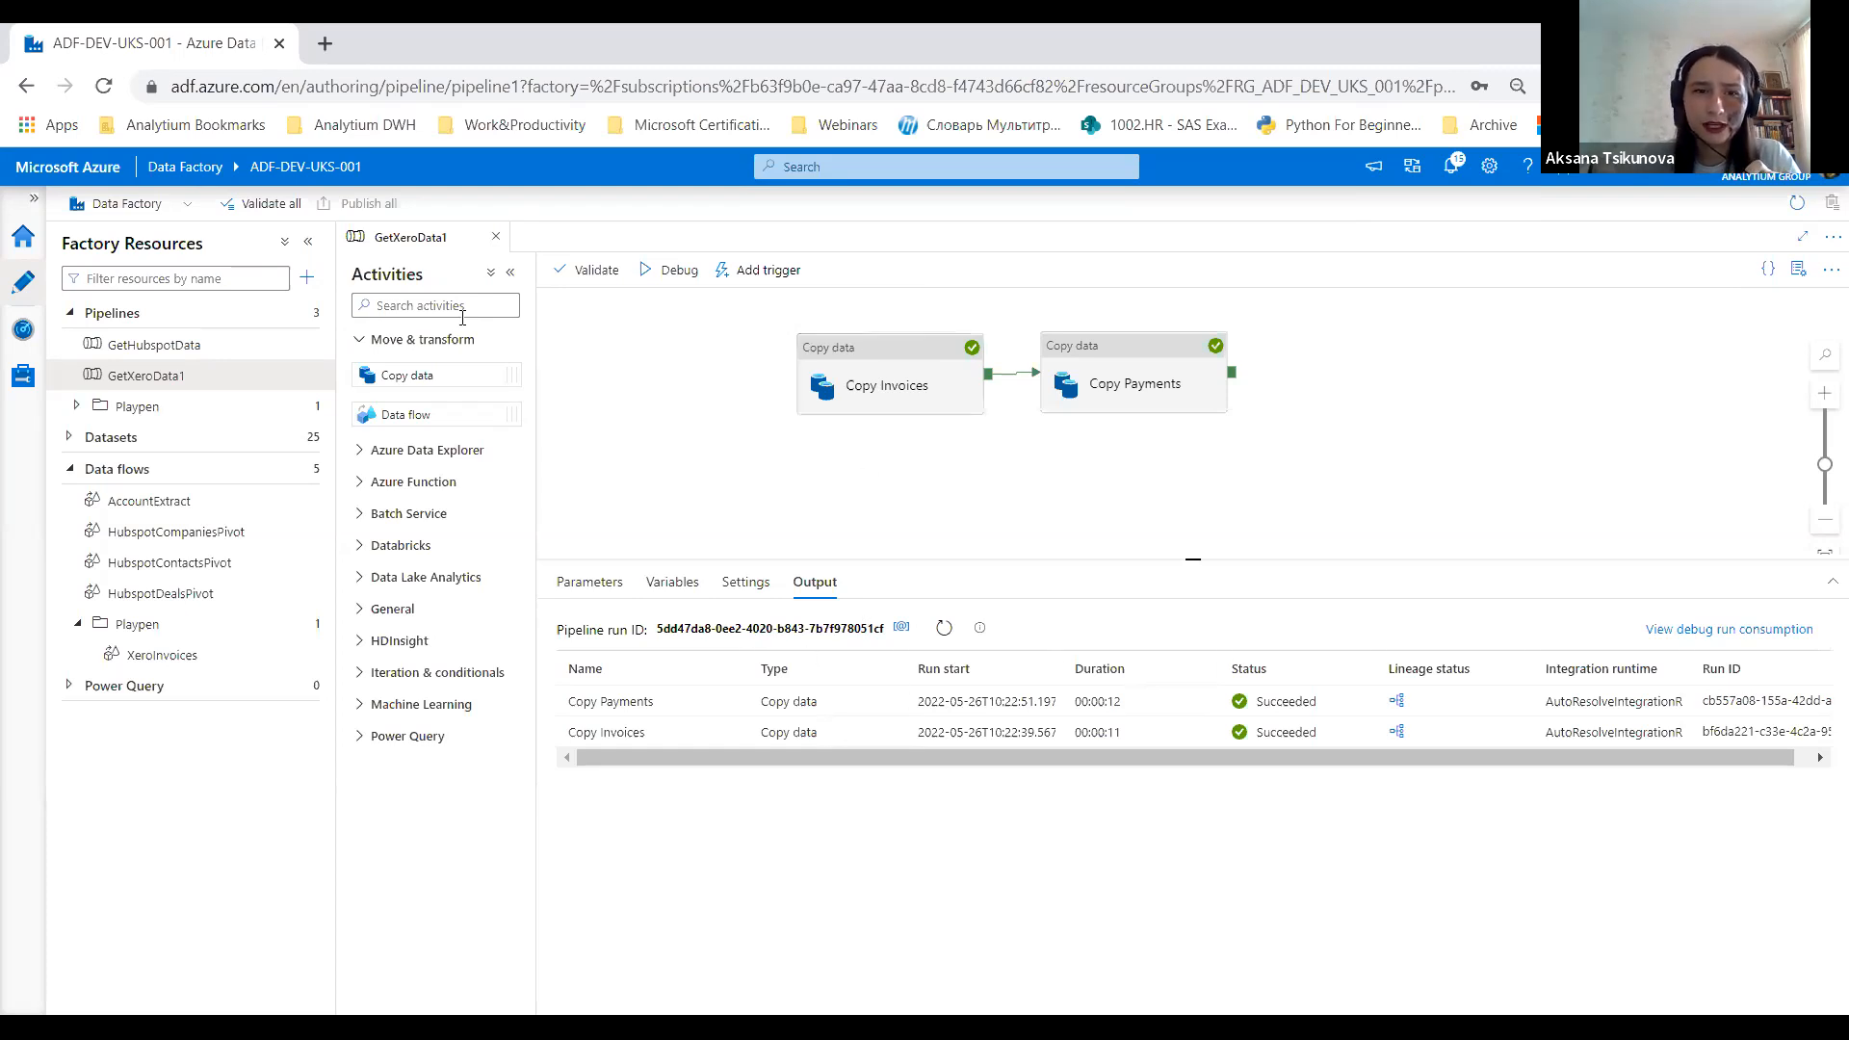
left_click(496, 237)
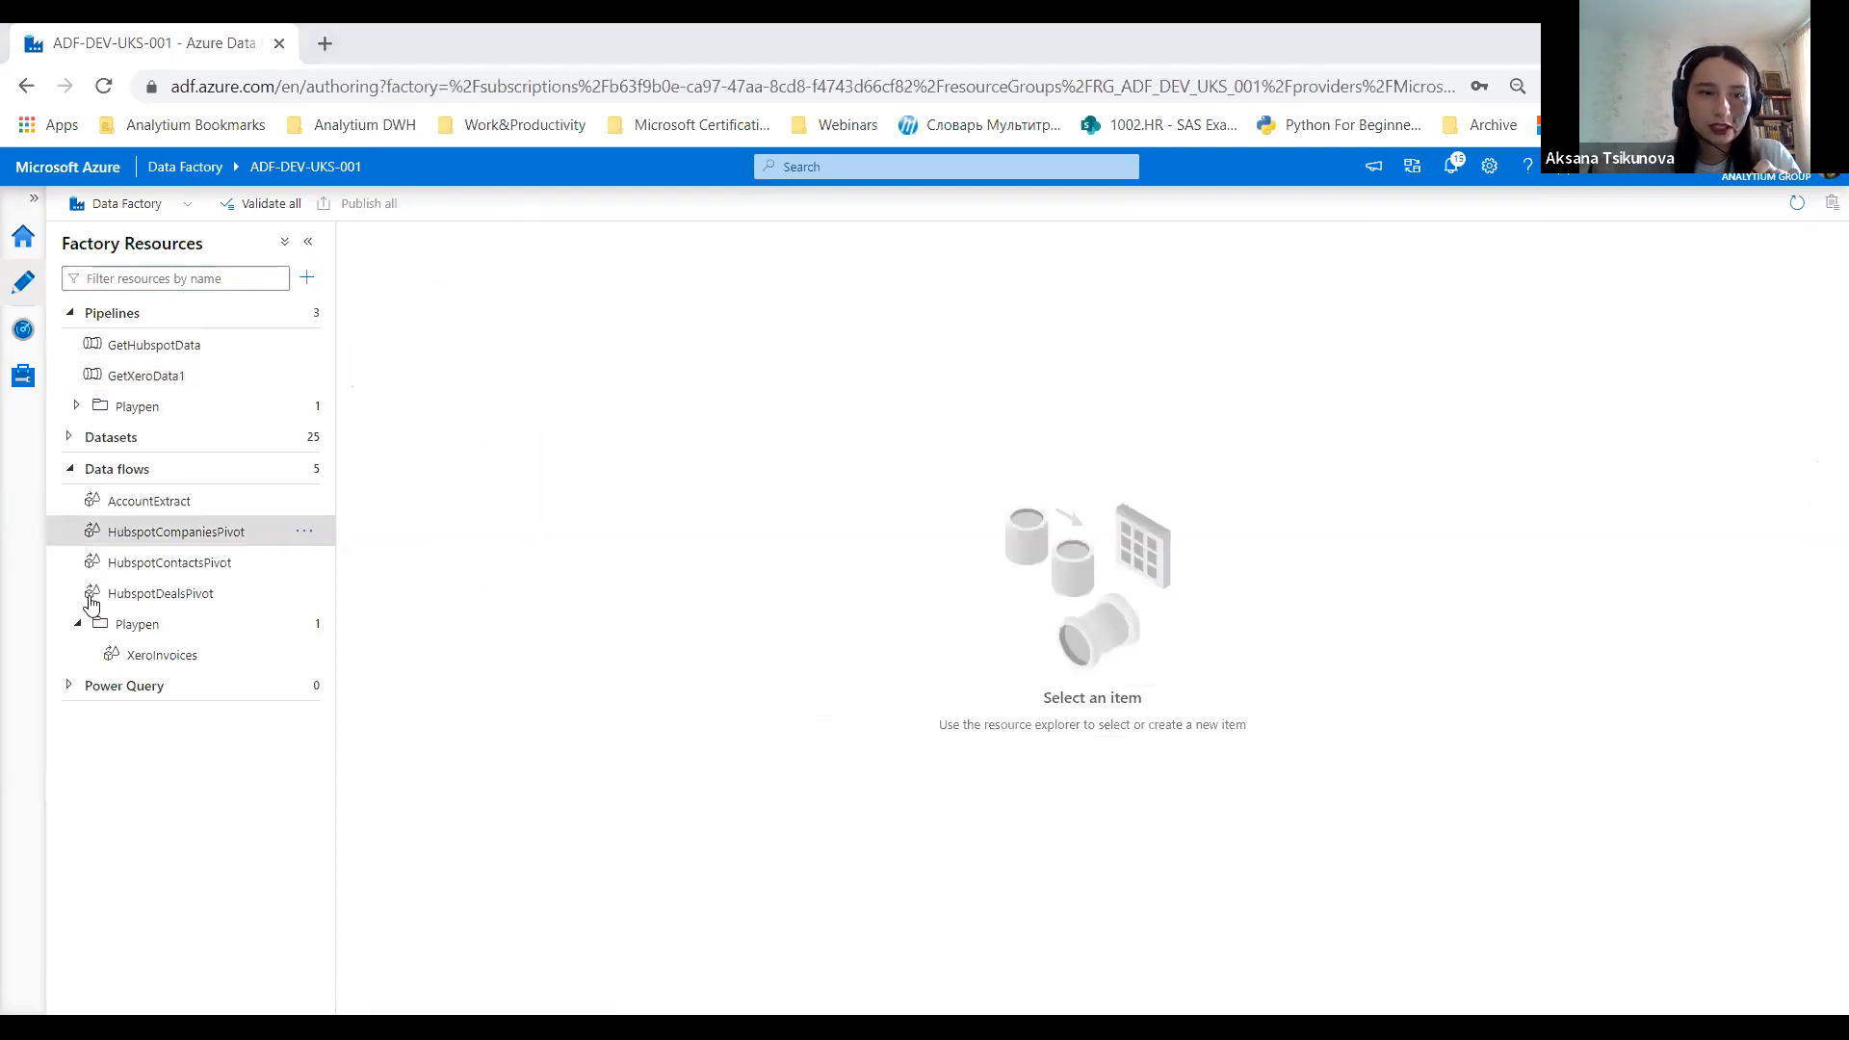
Step: Create a new data flow and turn on data flow debug with a time to live of 1 hour
left_click(76, 629)
left_click(304, 469)
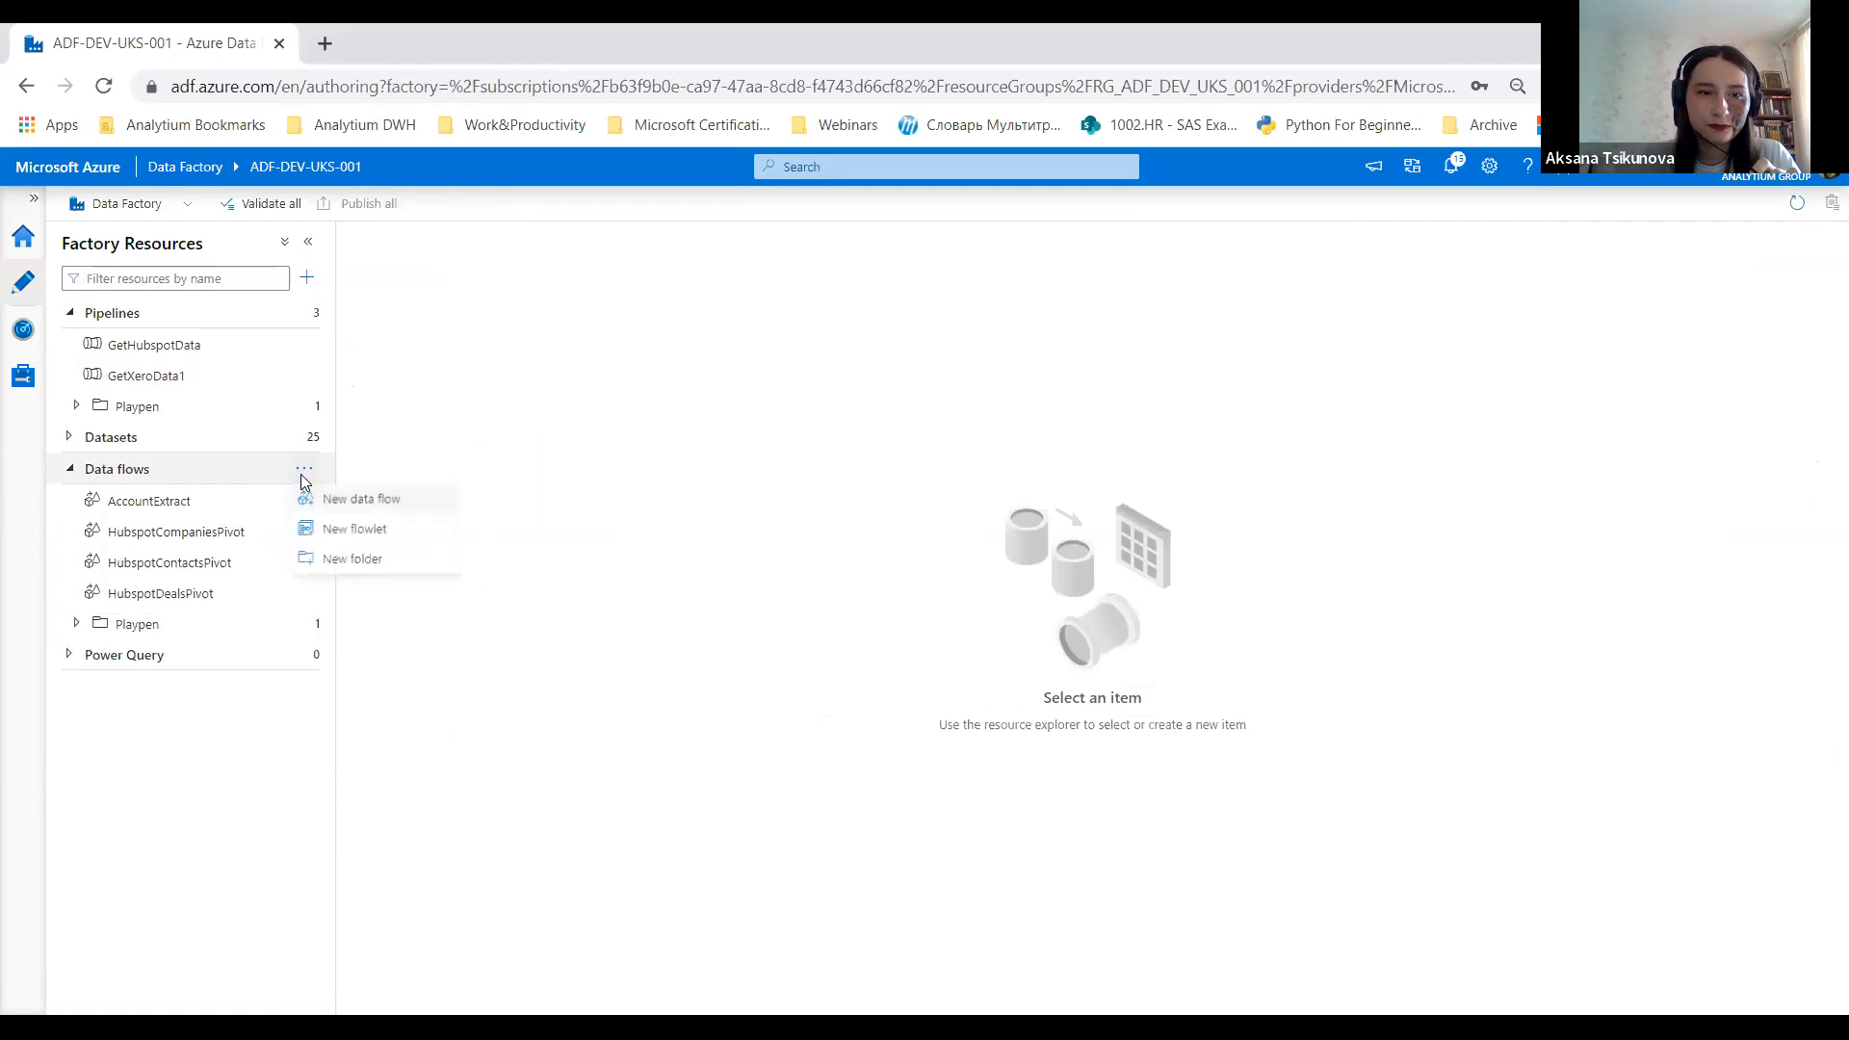
left_click(355, 505)
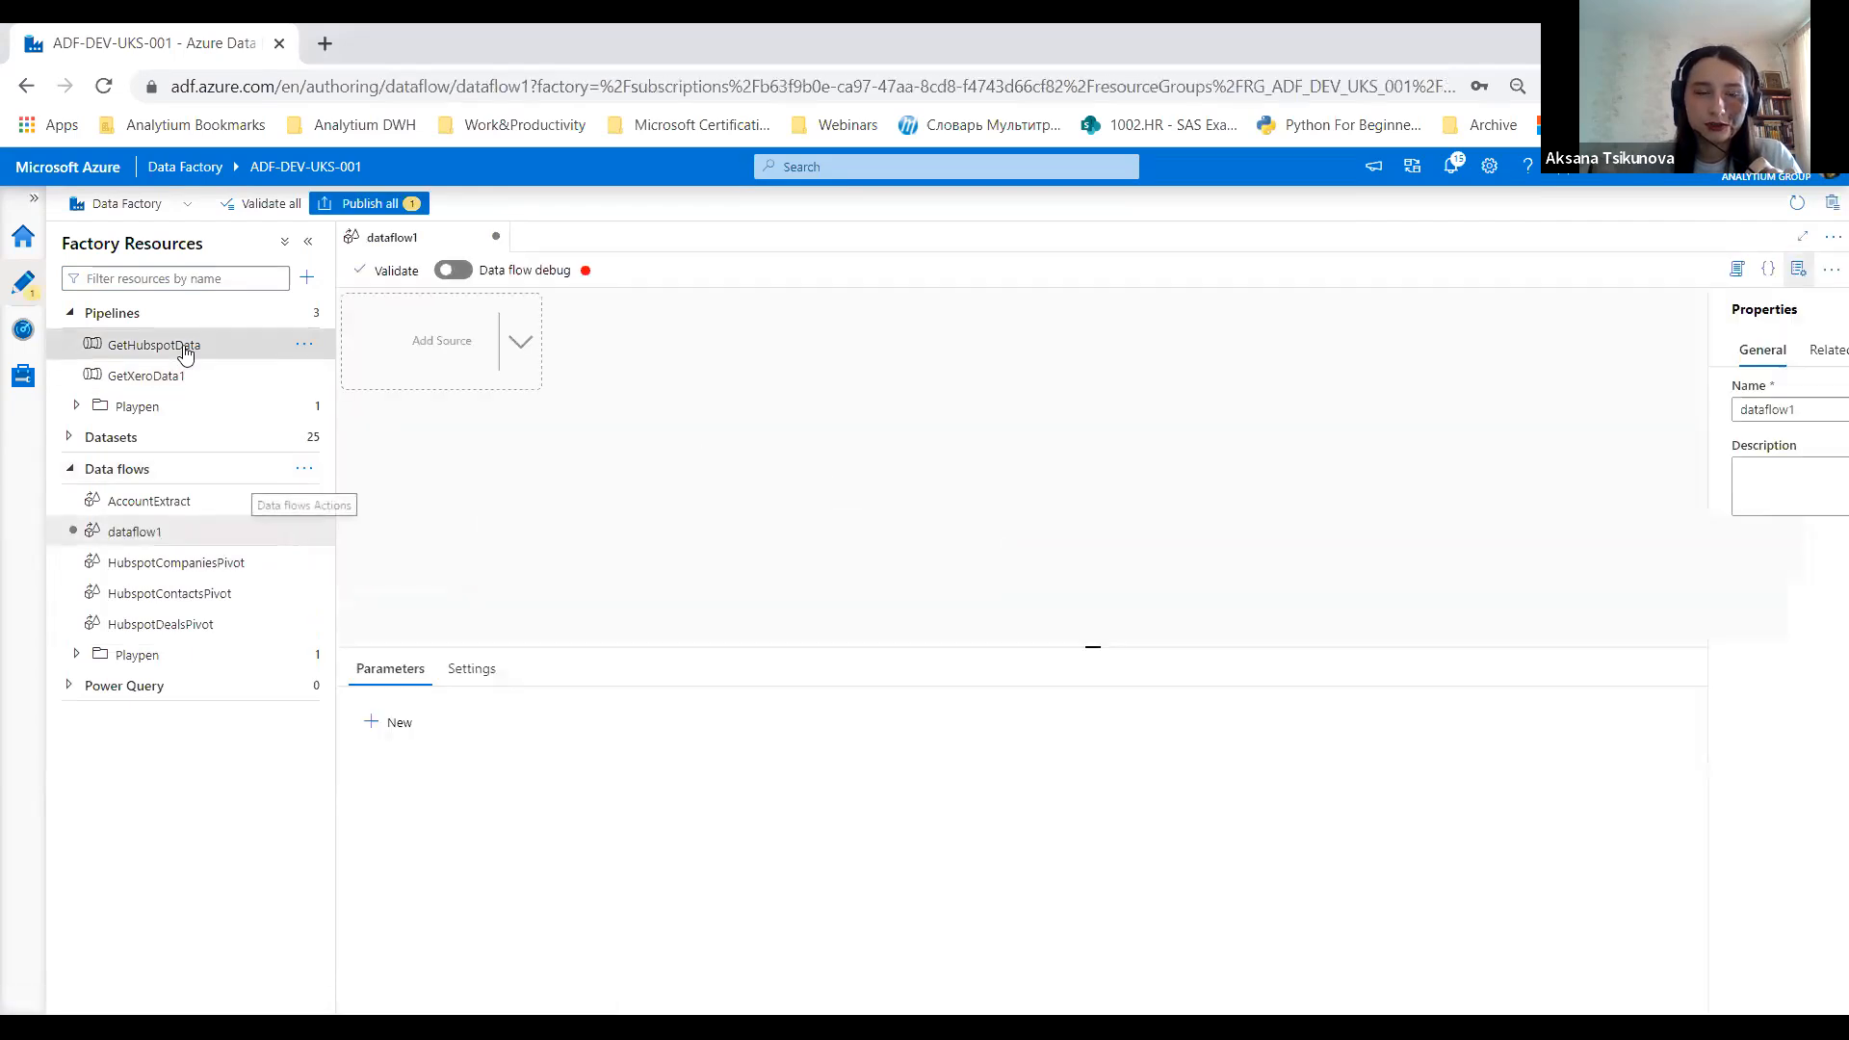
left_click(455, 272)
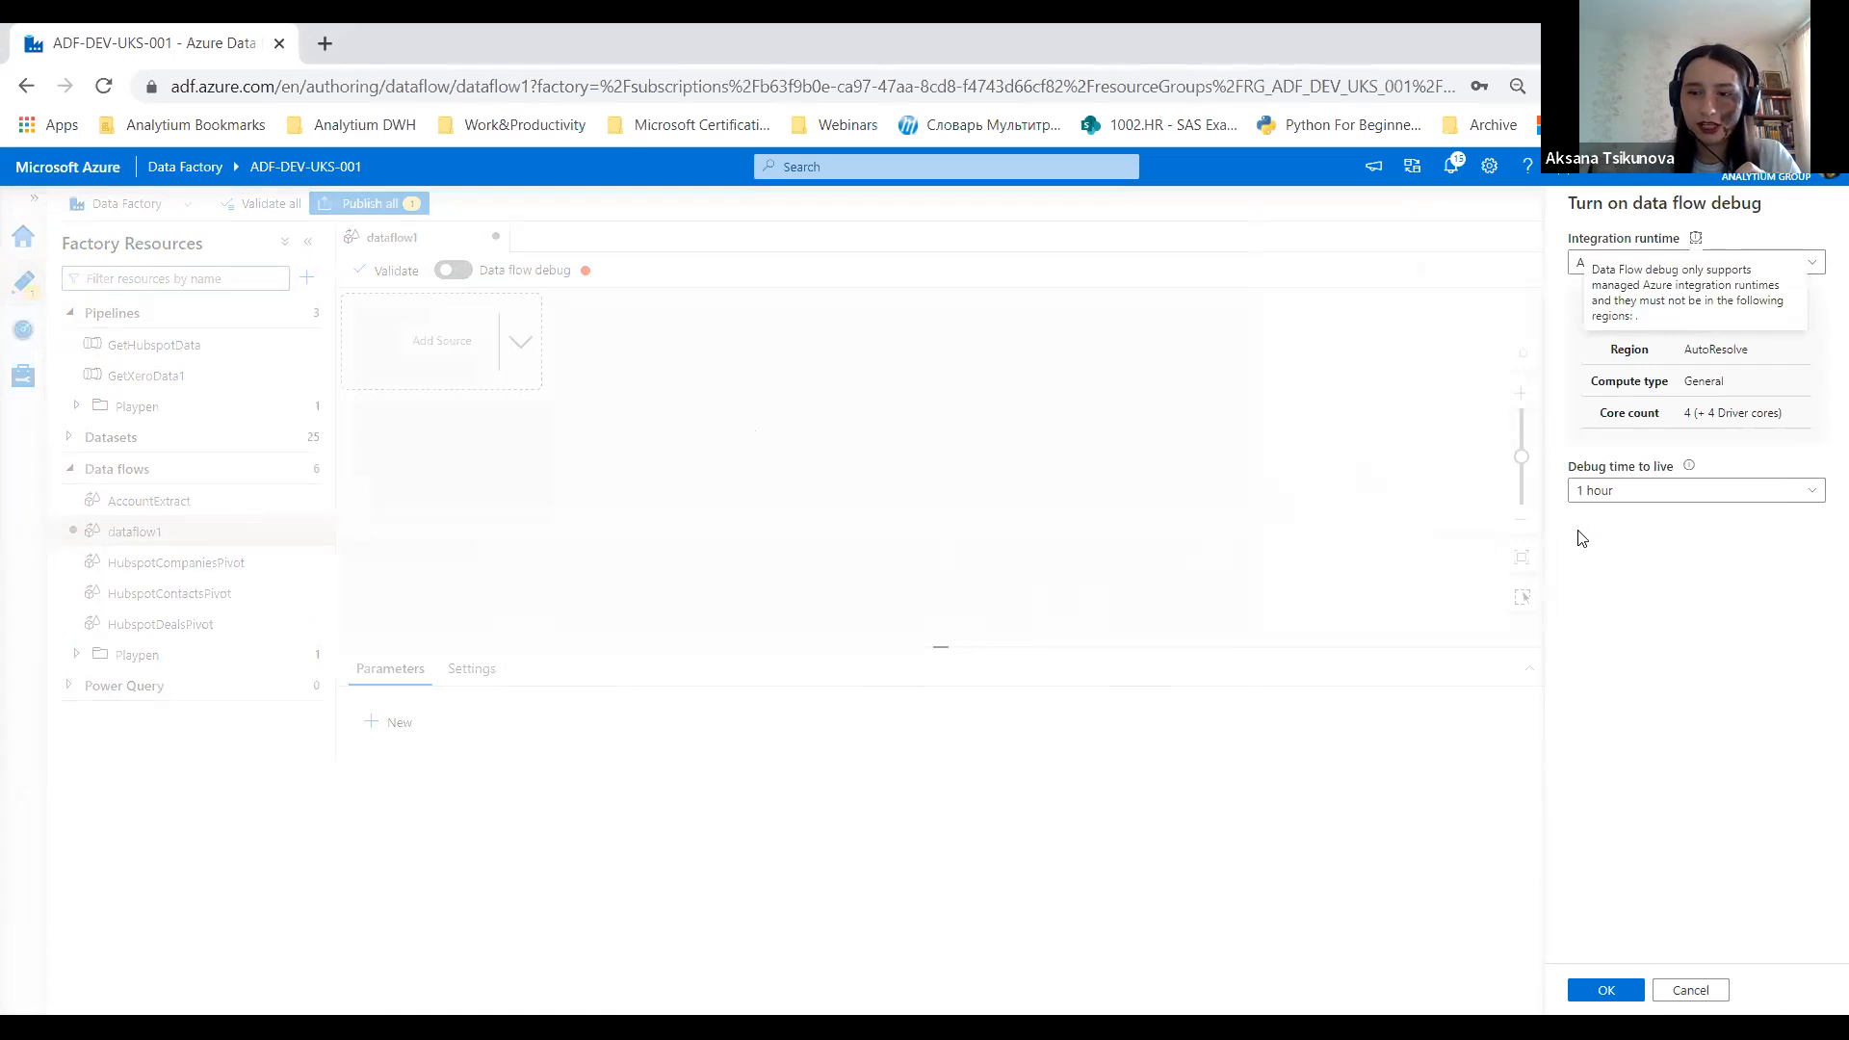
left_click(1596, 990)
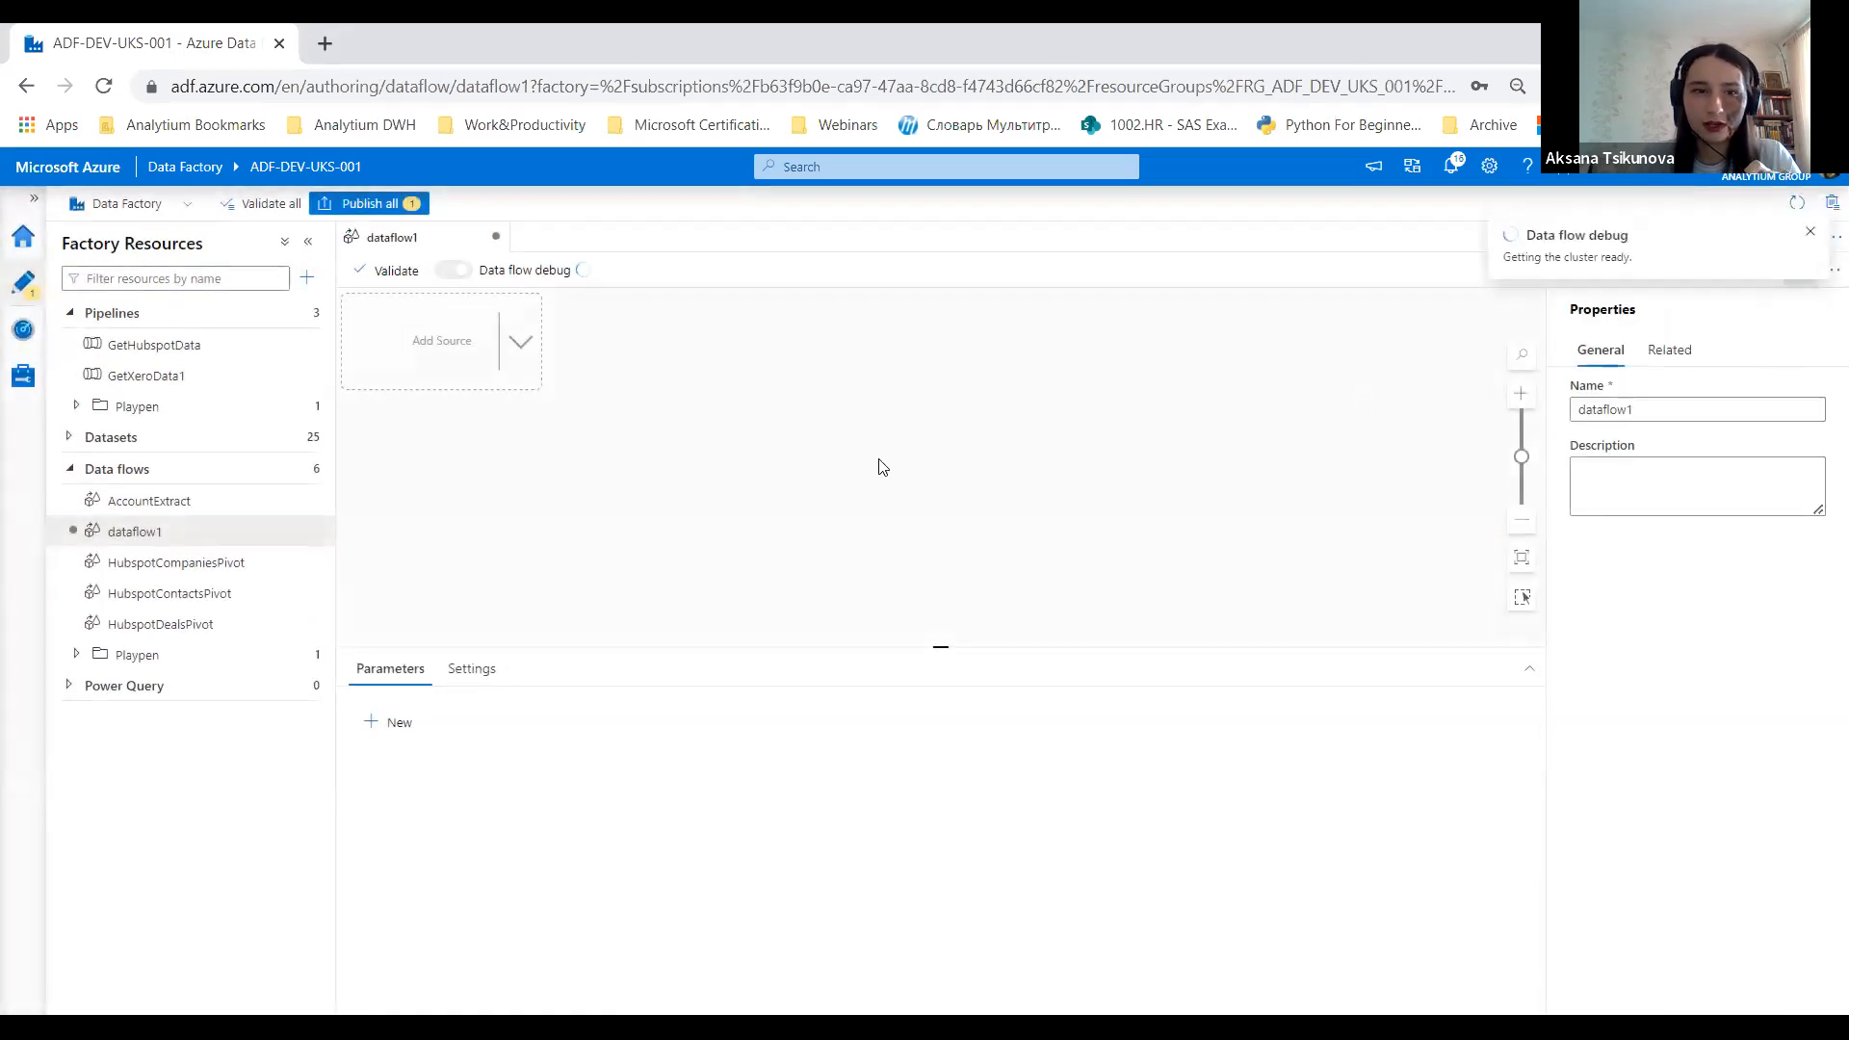
Step: Add a source to the data flow and assign it the xero_db_invoices dataset
left_click(459, 350)
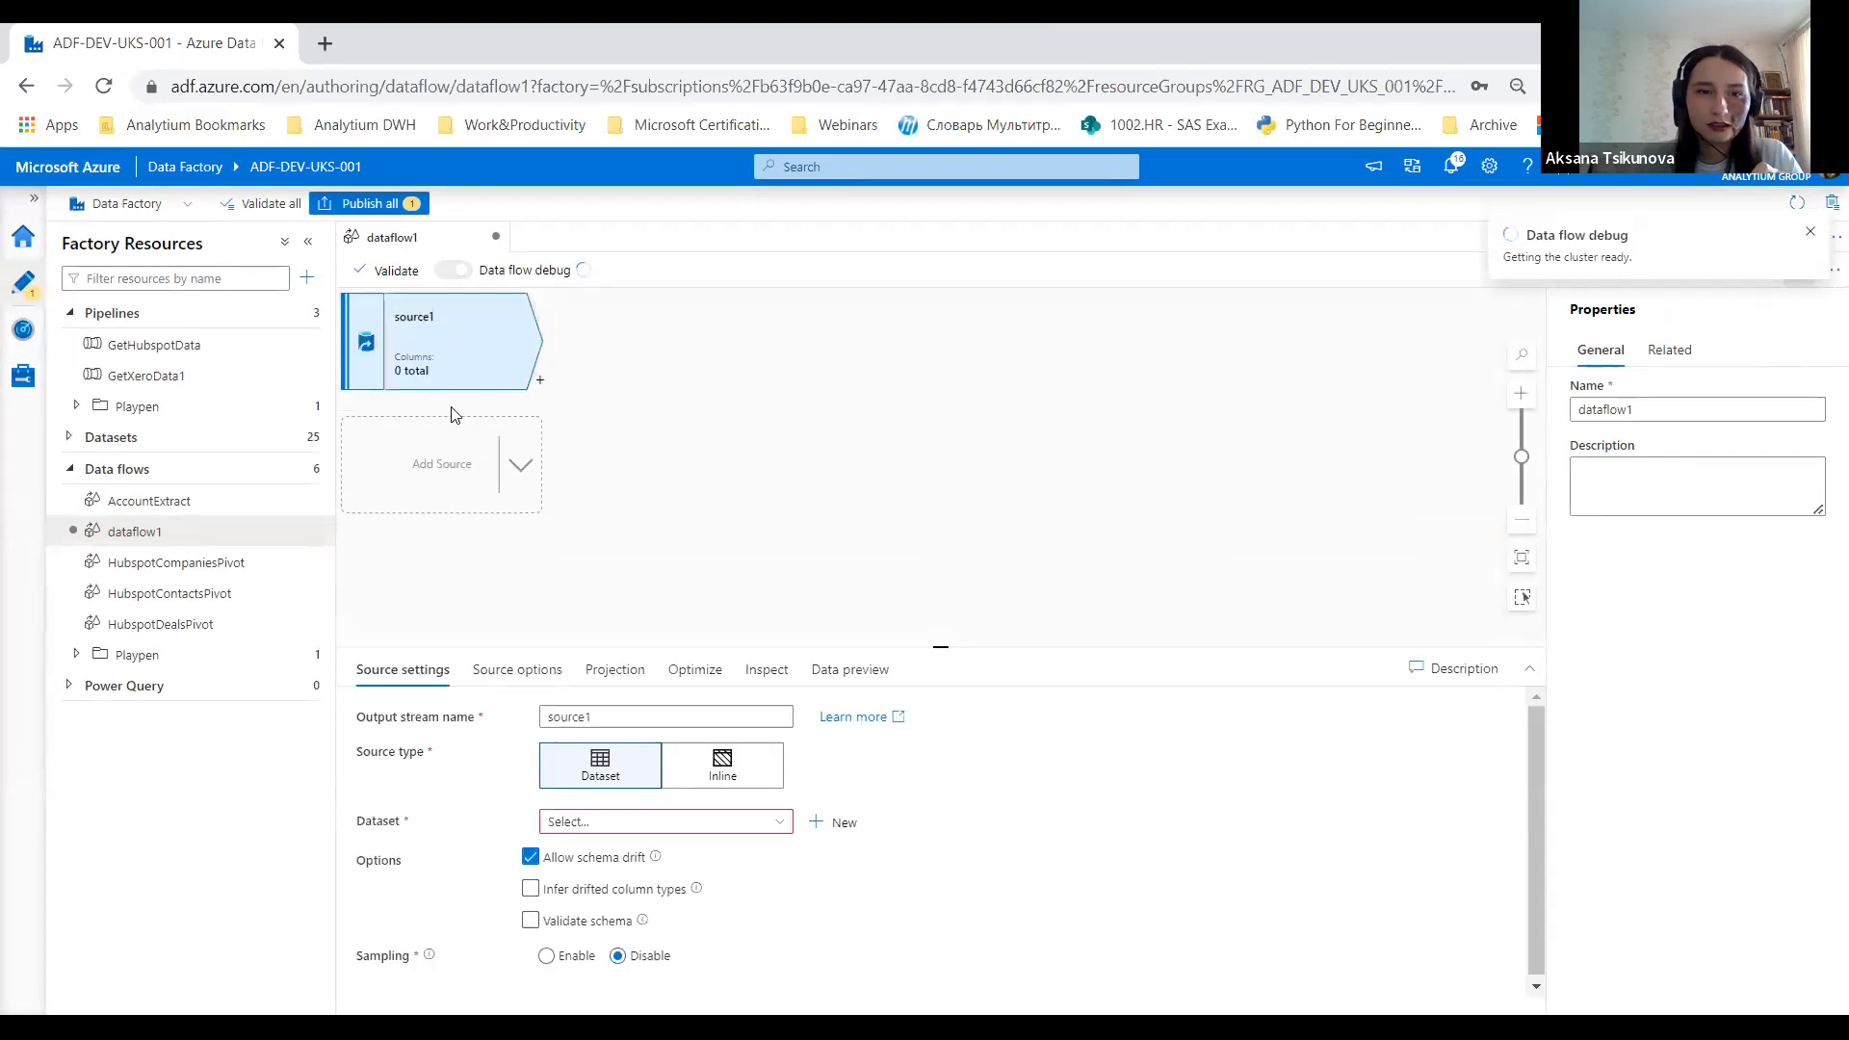
left_click(579, 824)
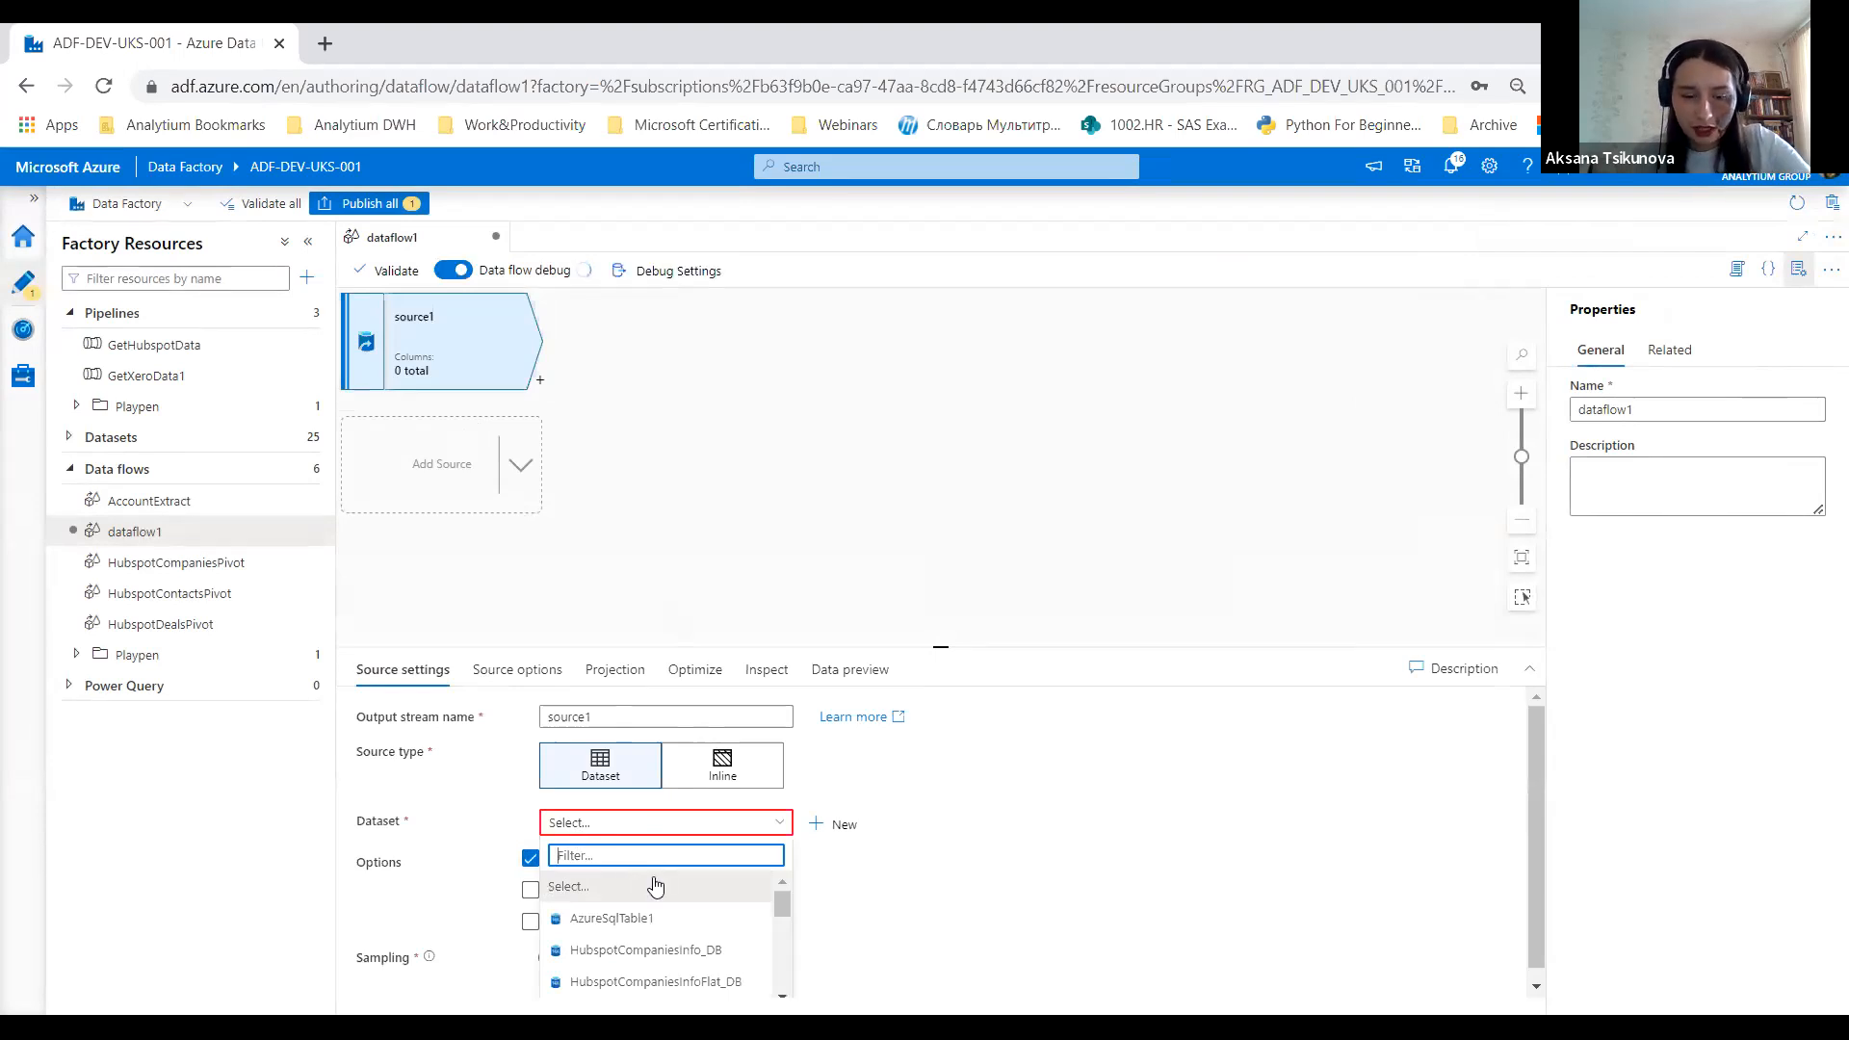
type("xer")
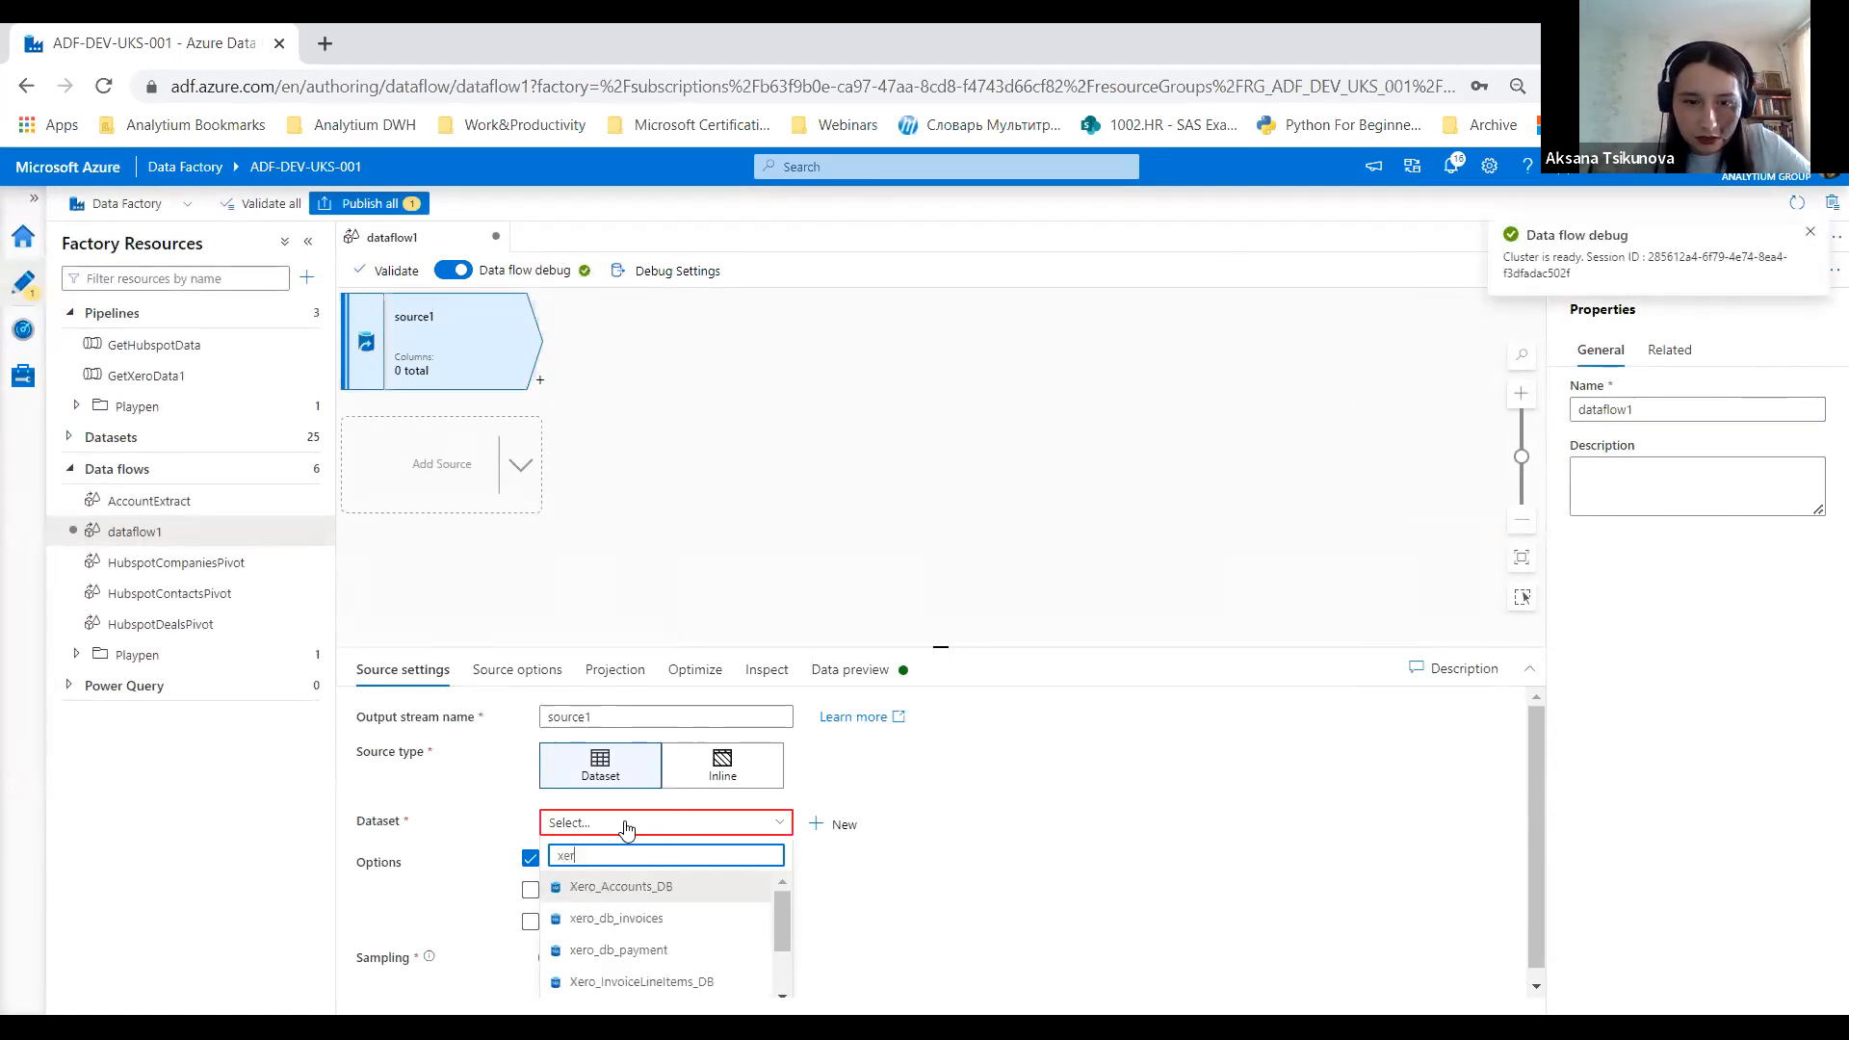
left_click(621, 918)
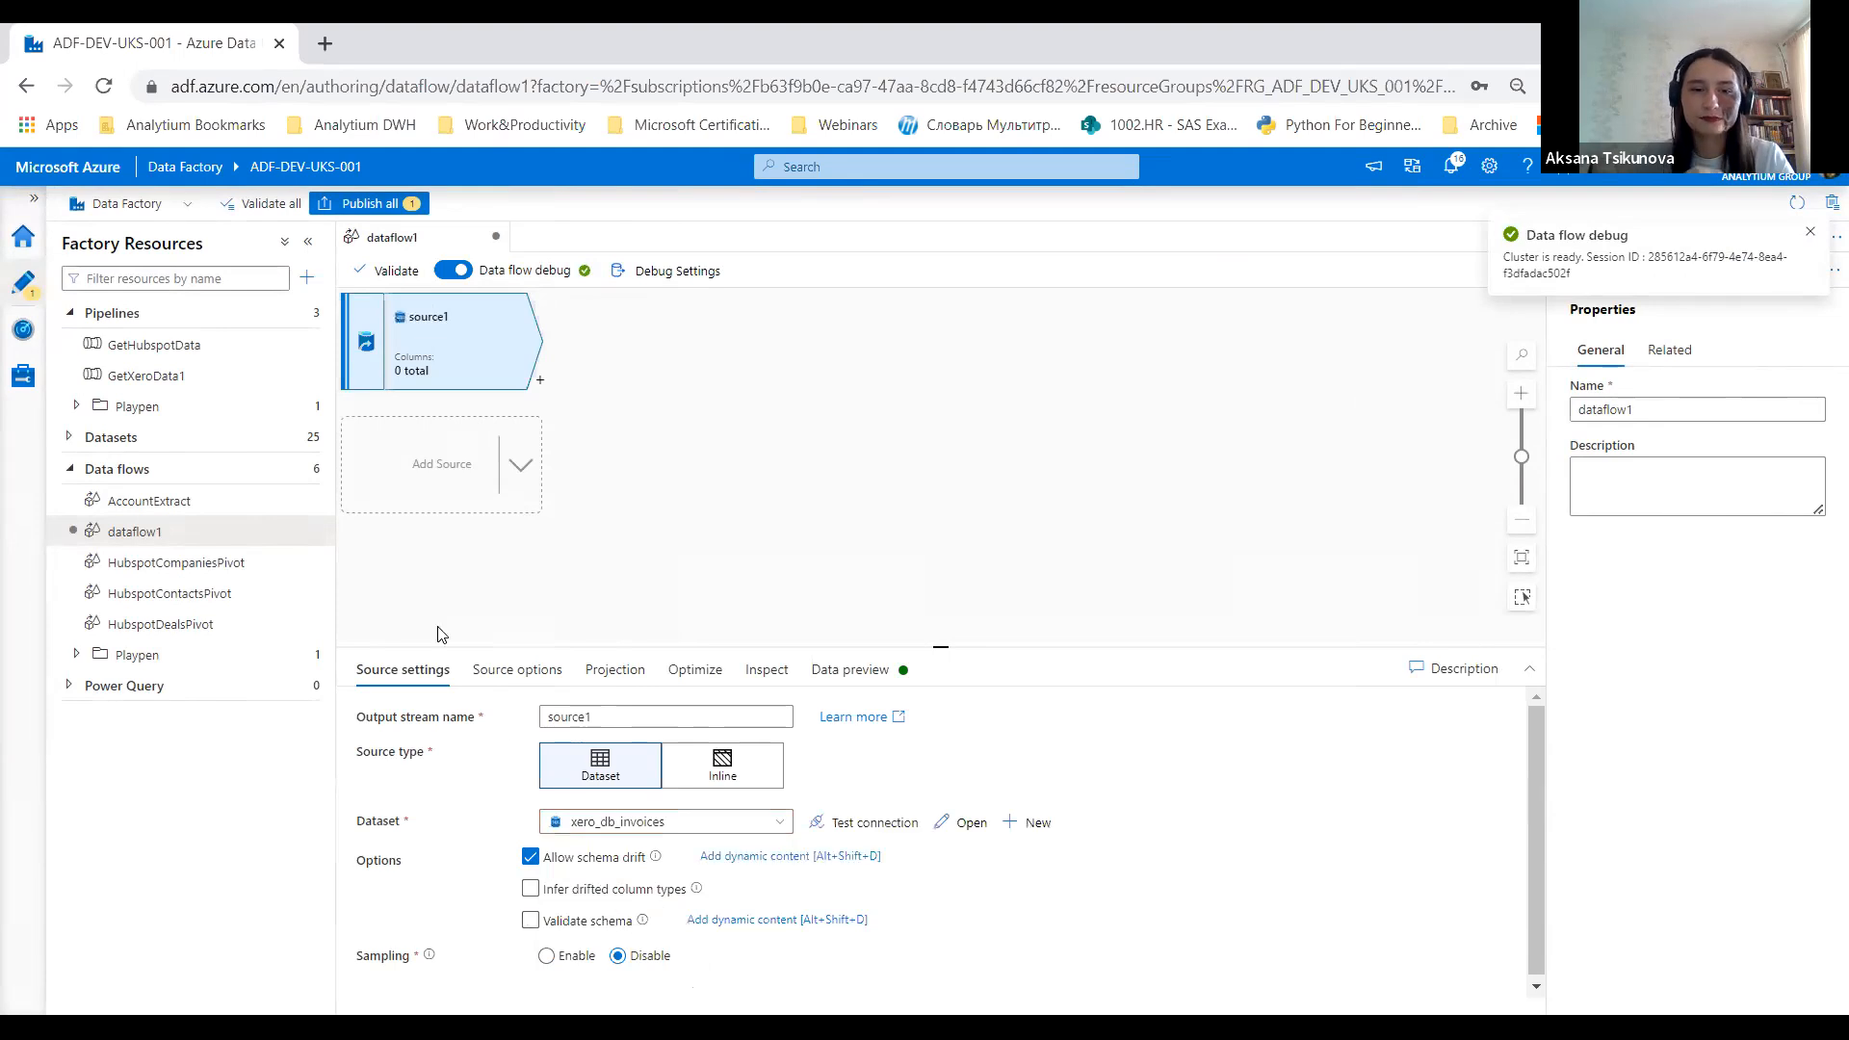
Step: Import the projection for the invoices source and review its columns and data types
left_click(481, 671)
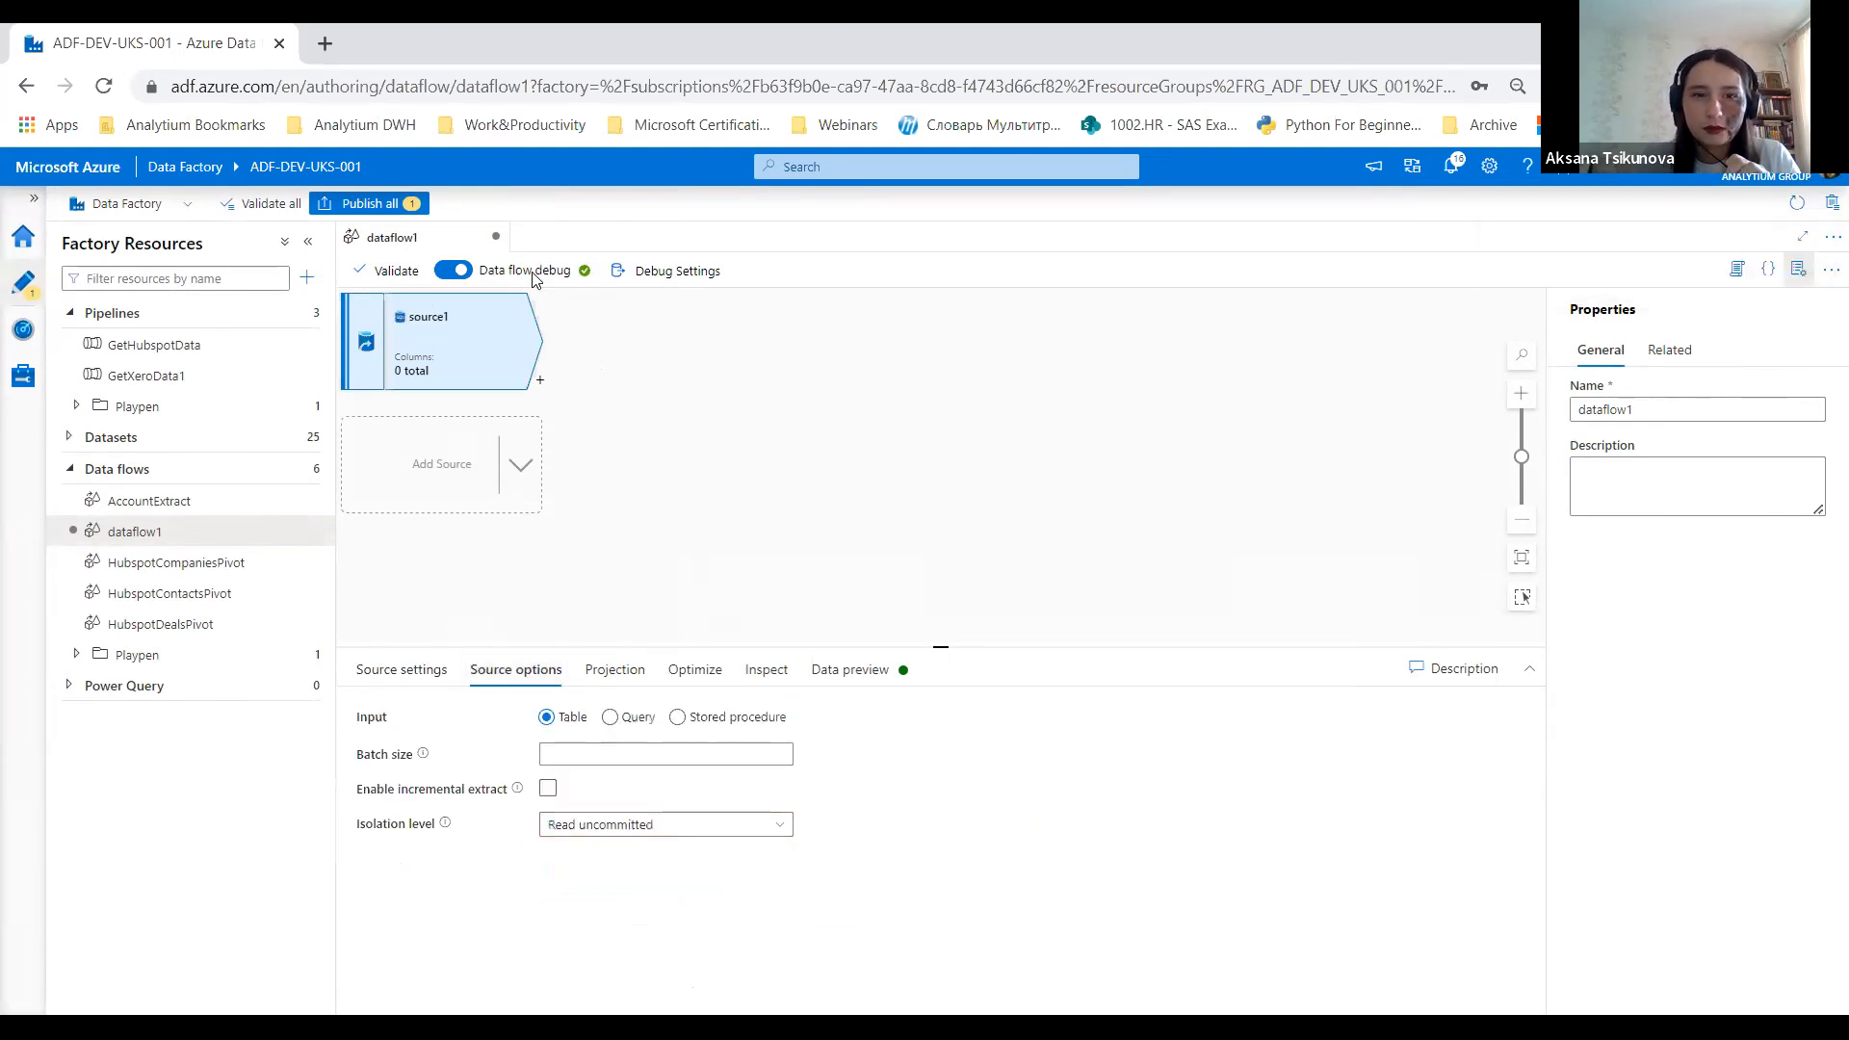
left_click(613, 677)
left_click(424, 717)
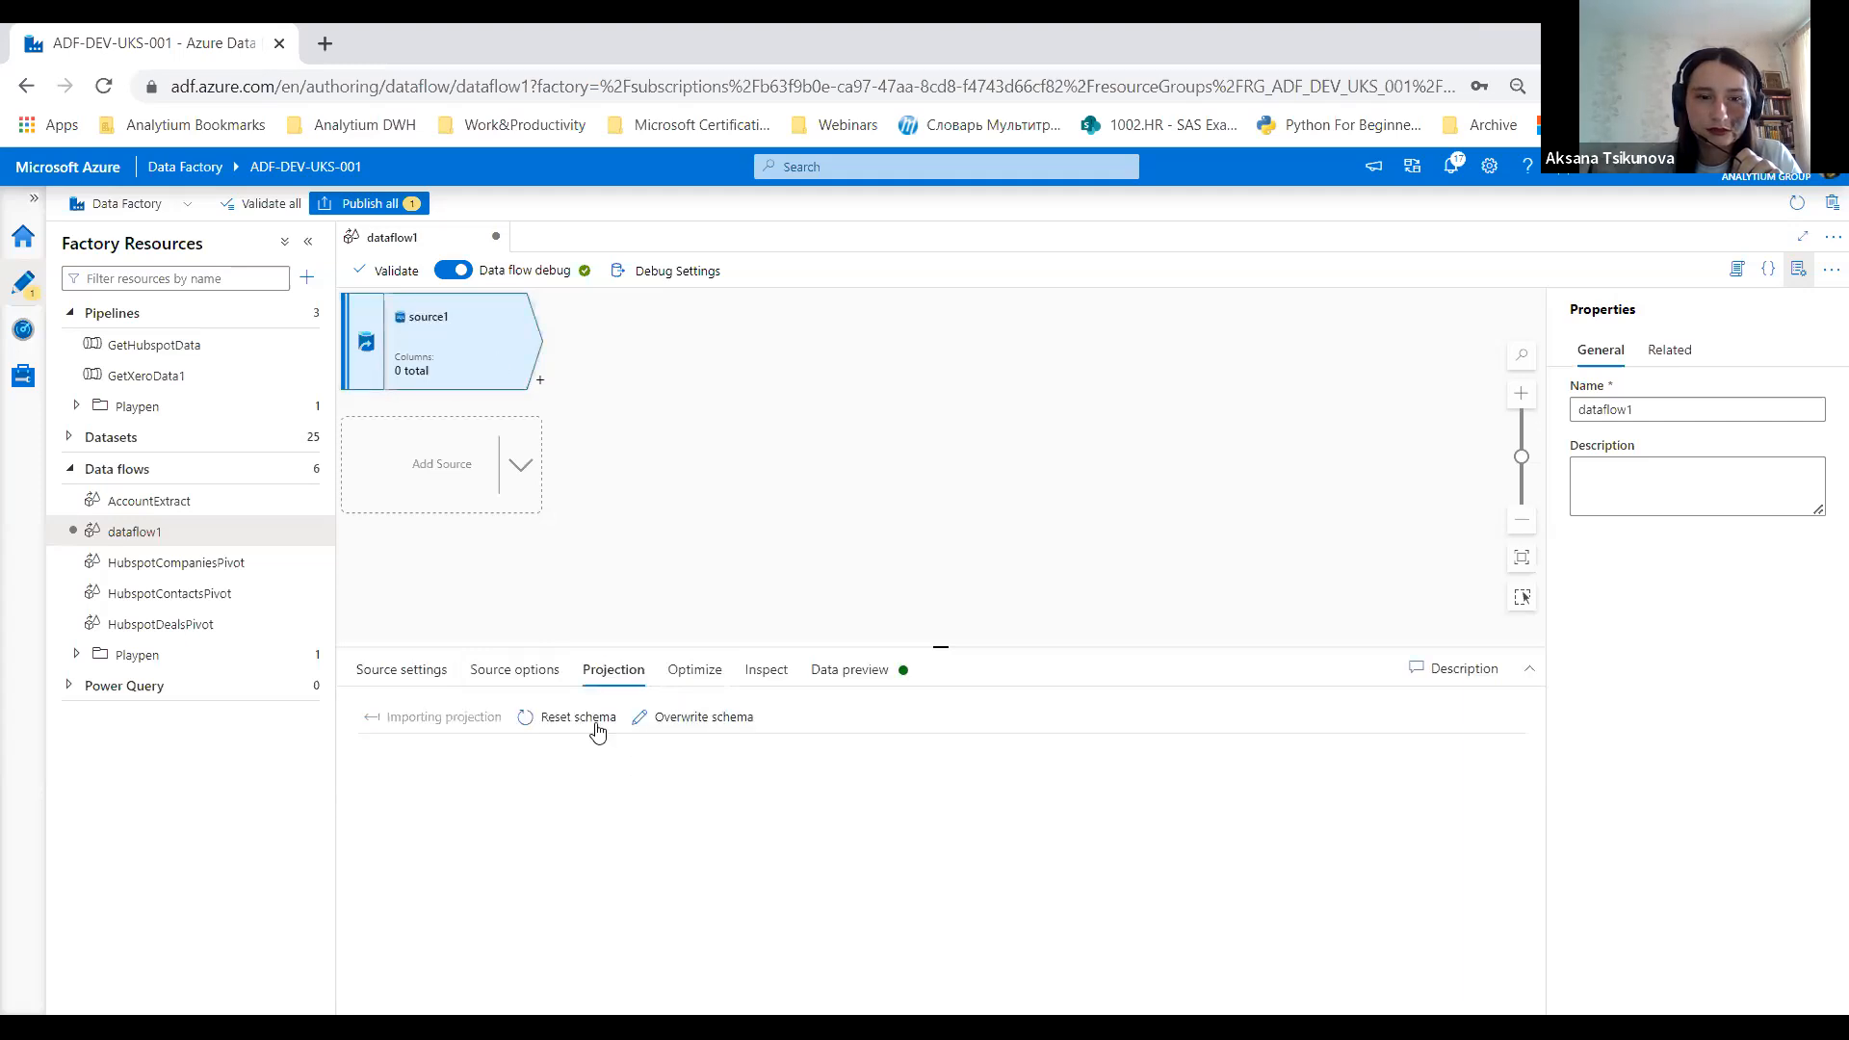
left_click(694, 669)
left_click(613, 670)
scroll(886, 833, "down", 5)
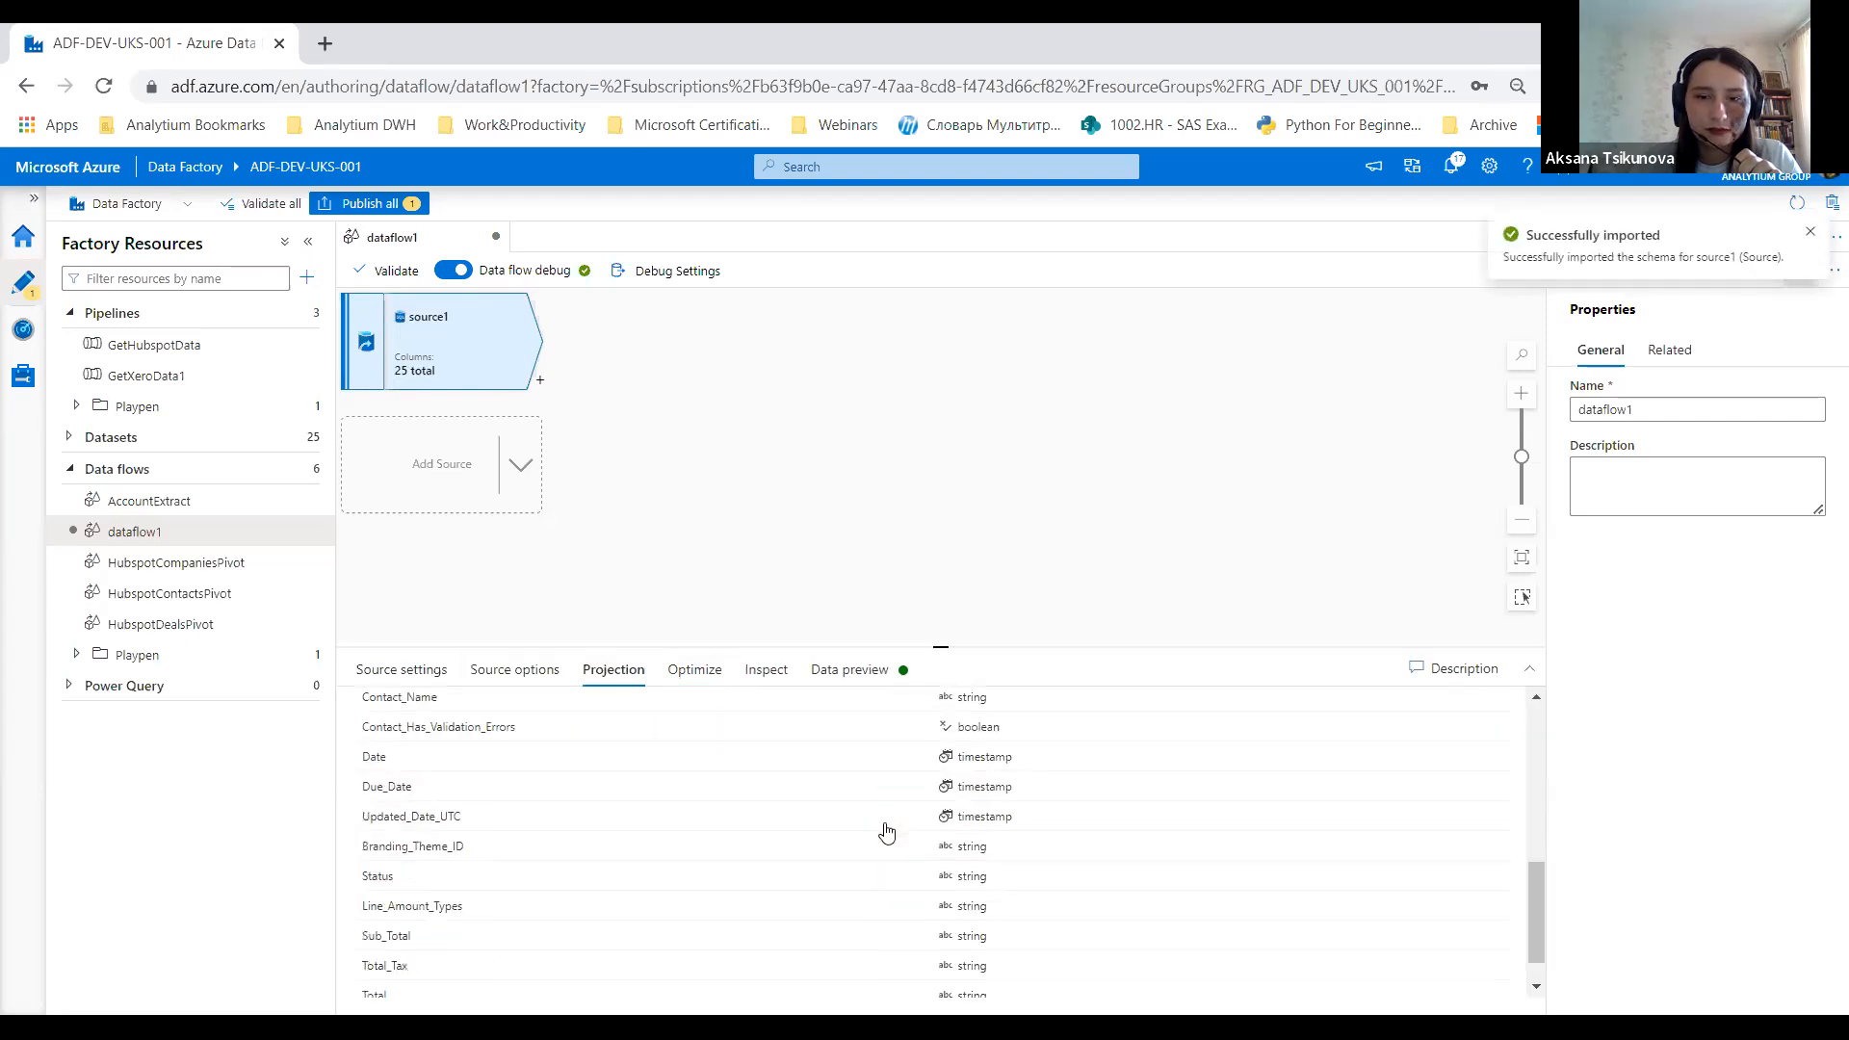
scroll(886, 833, "up", 5)
scroll(800, 862, "down", 1)
scroll(852, 851, "up", 1)
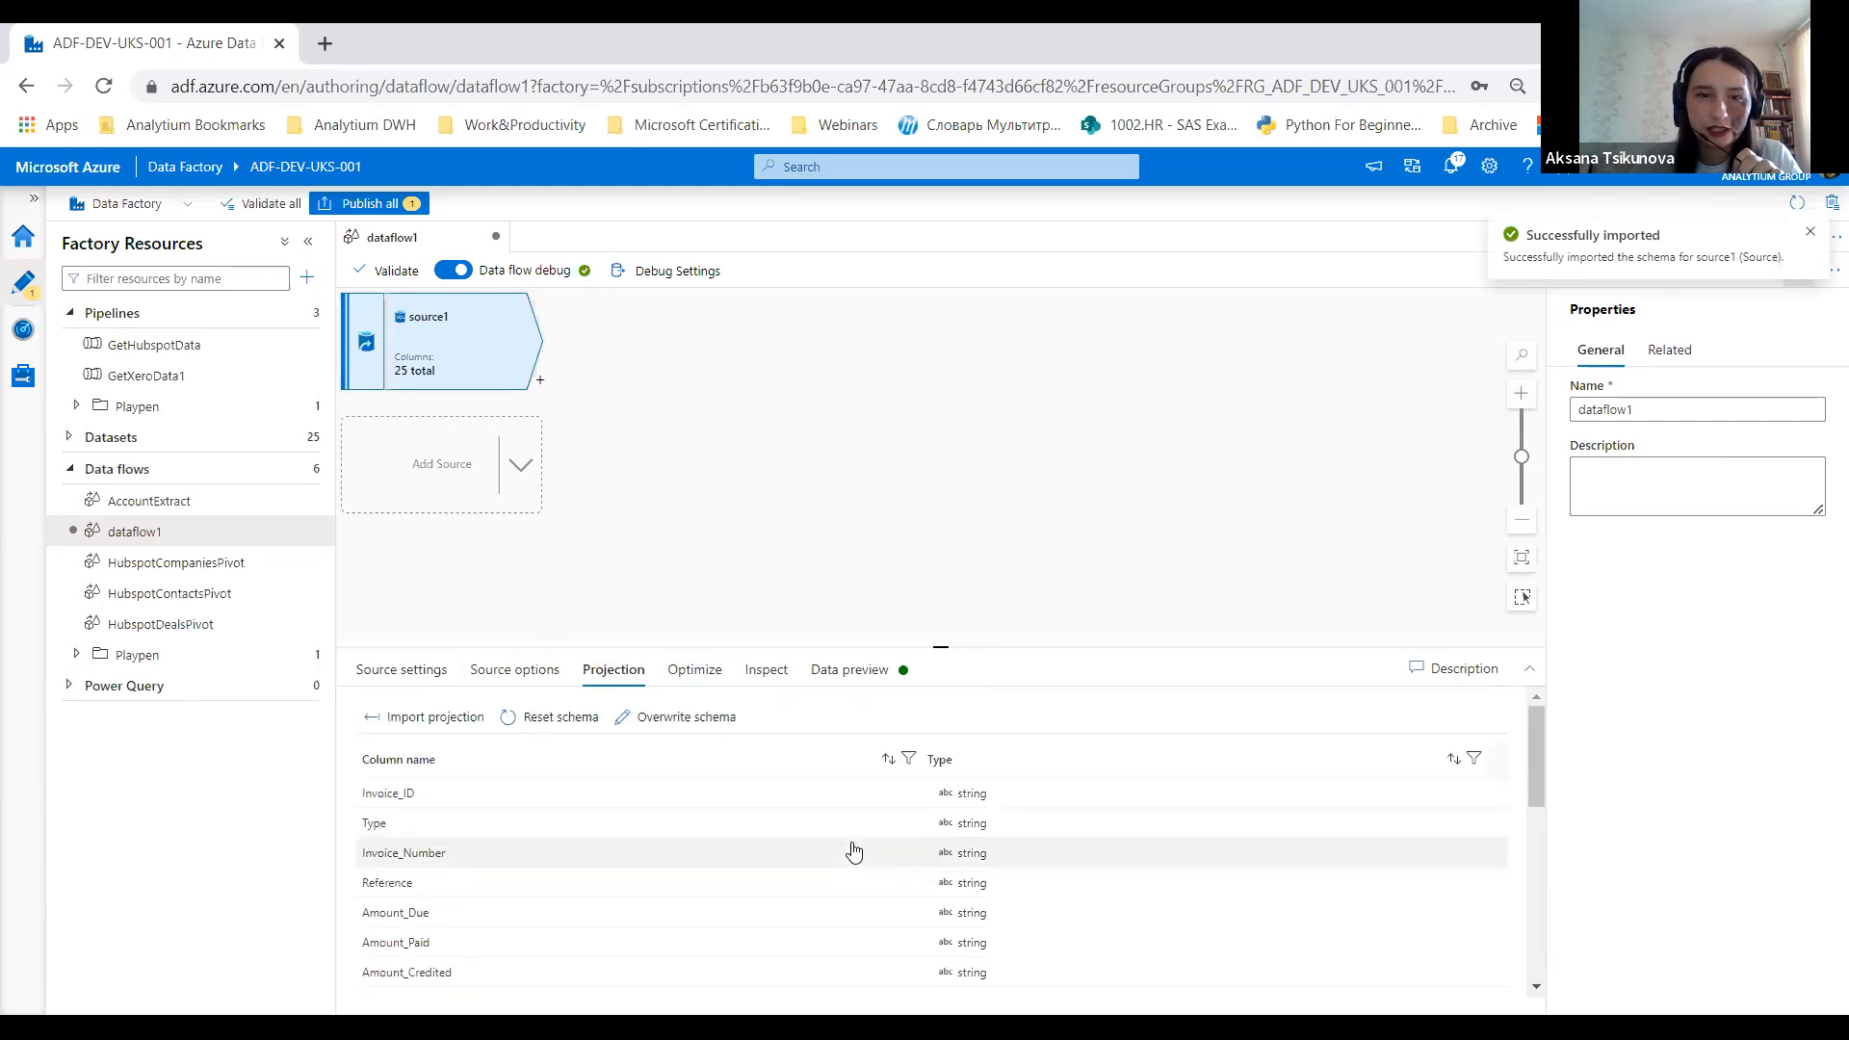
Step: Add a Derived Column transformation after source1 and choose Total as the column to derive
left_click(540, 383)
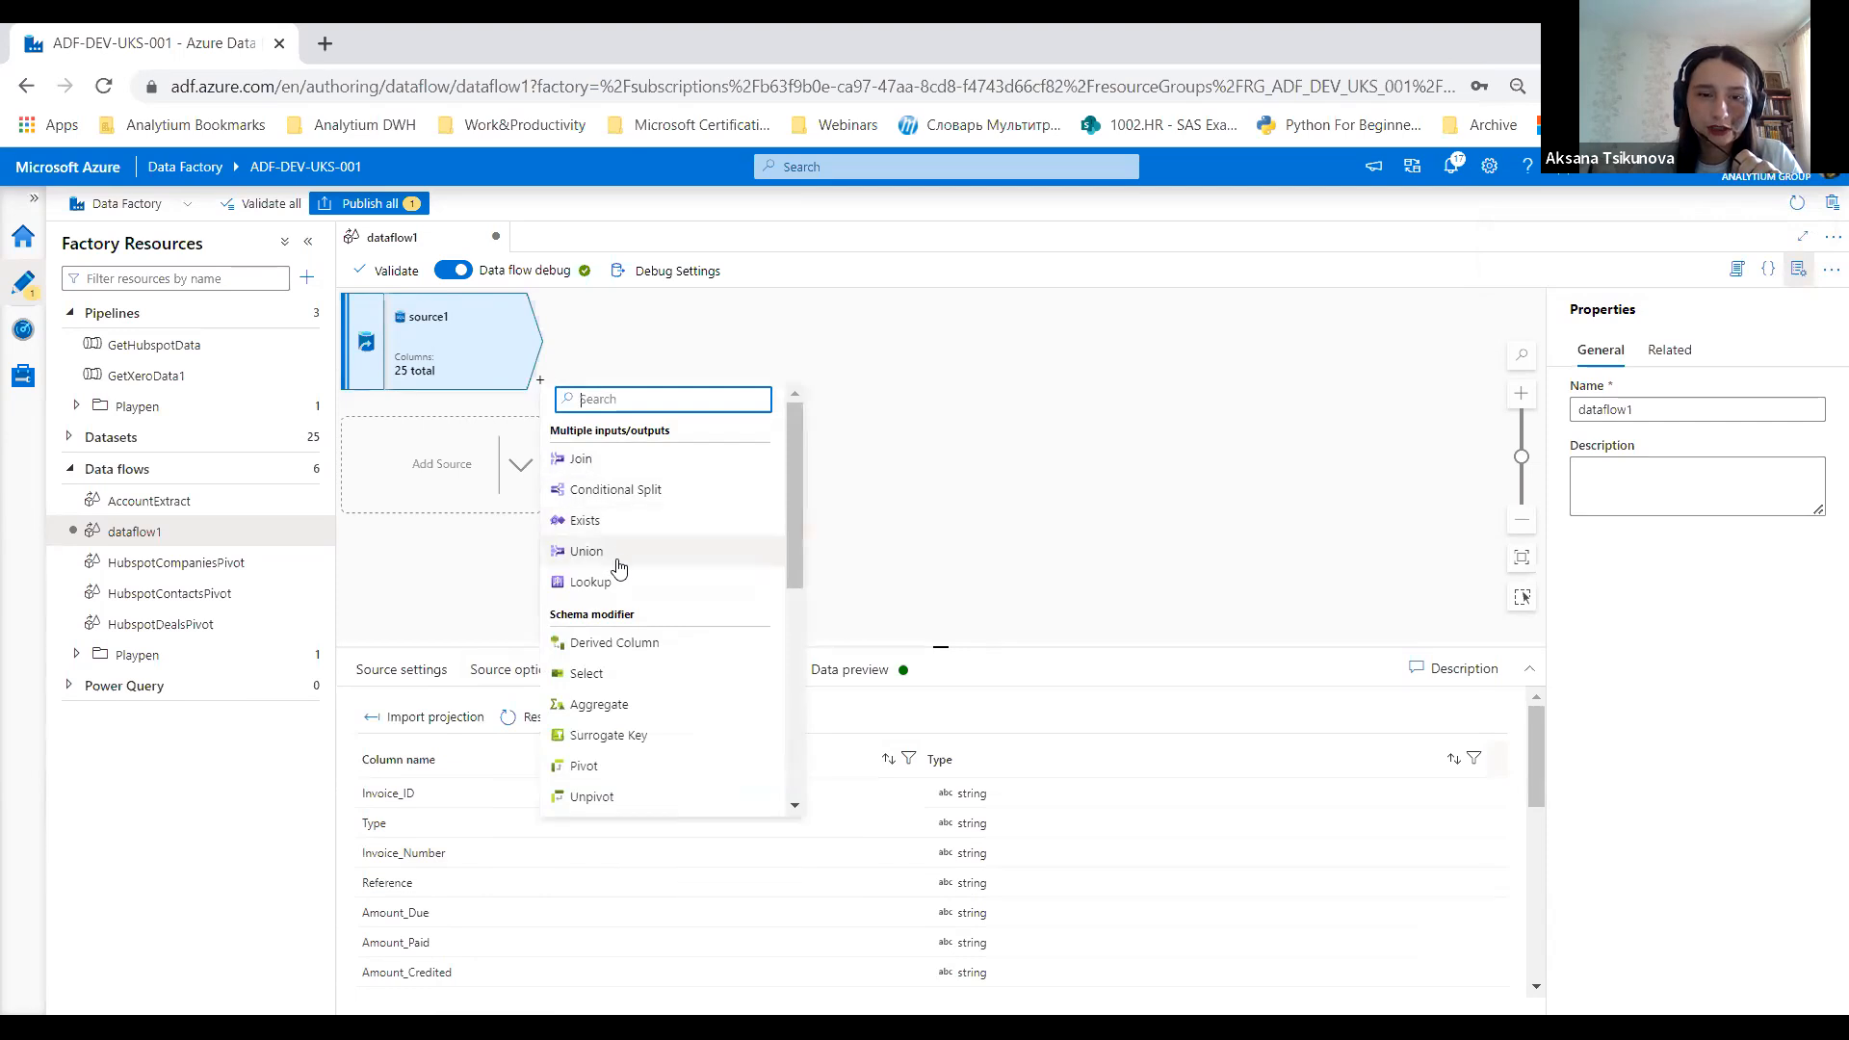
left_click(616, 643)
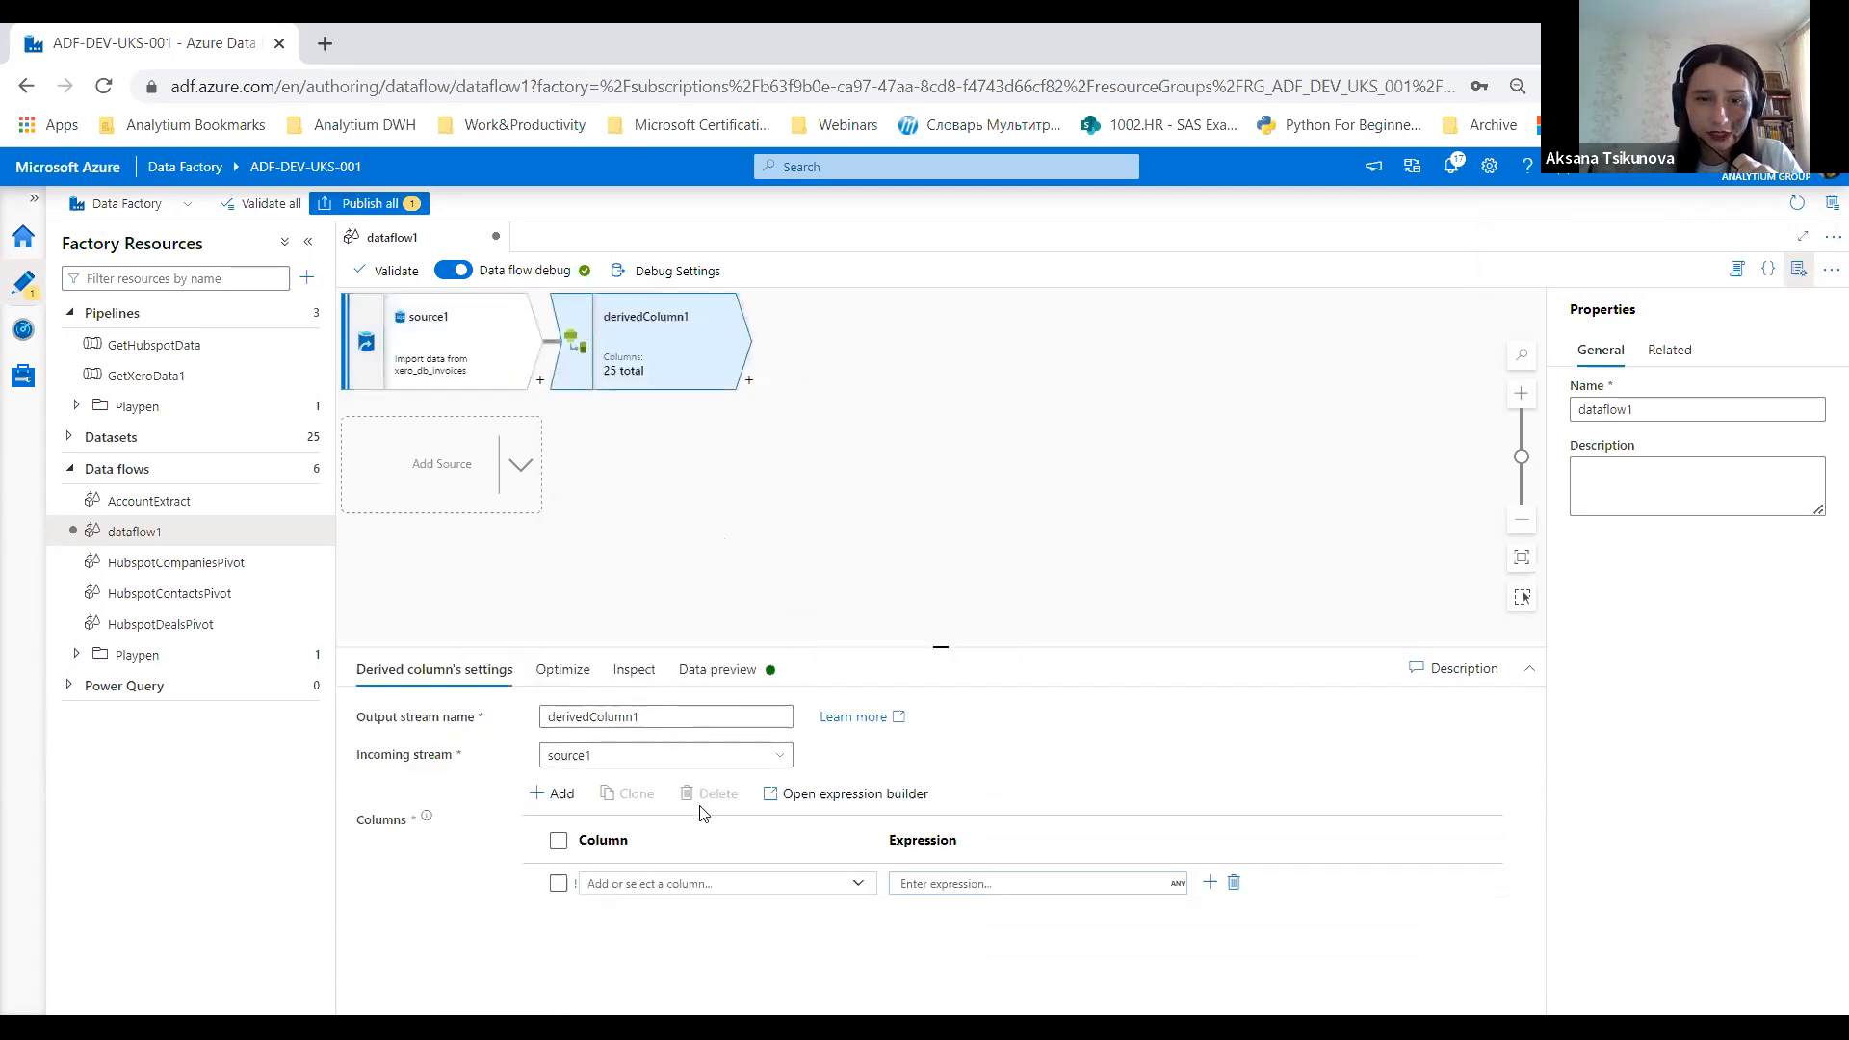
left_click_drag(947, 644, 941, 486)
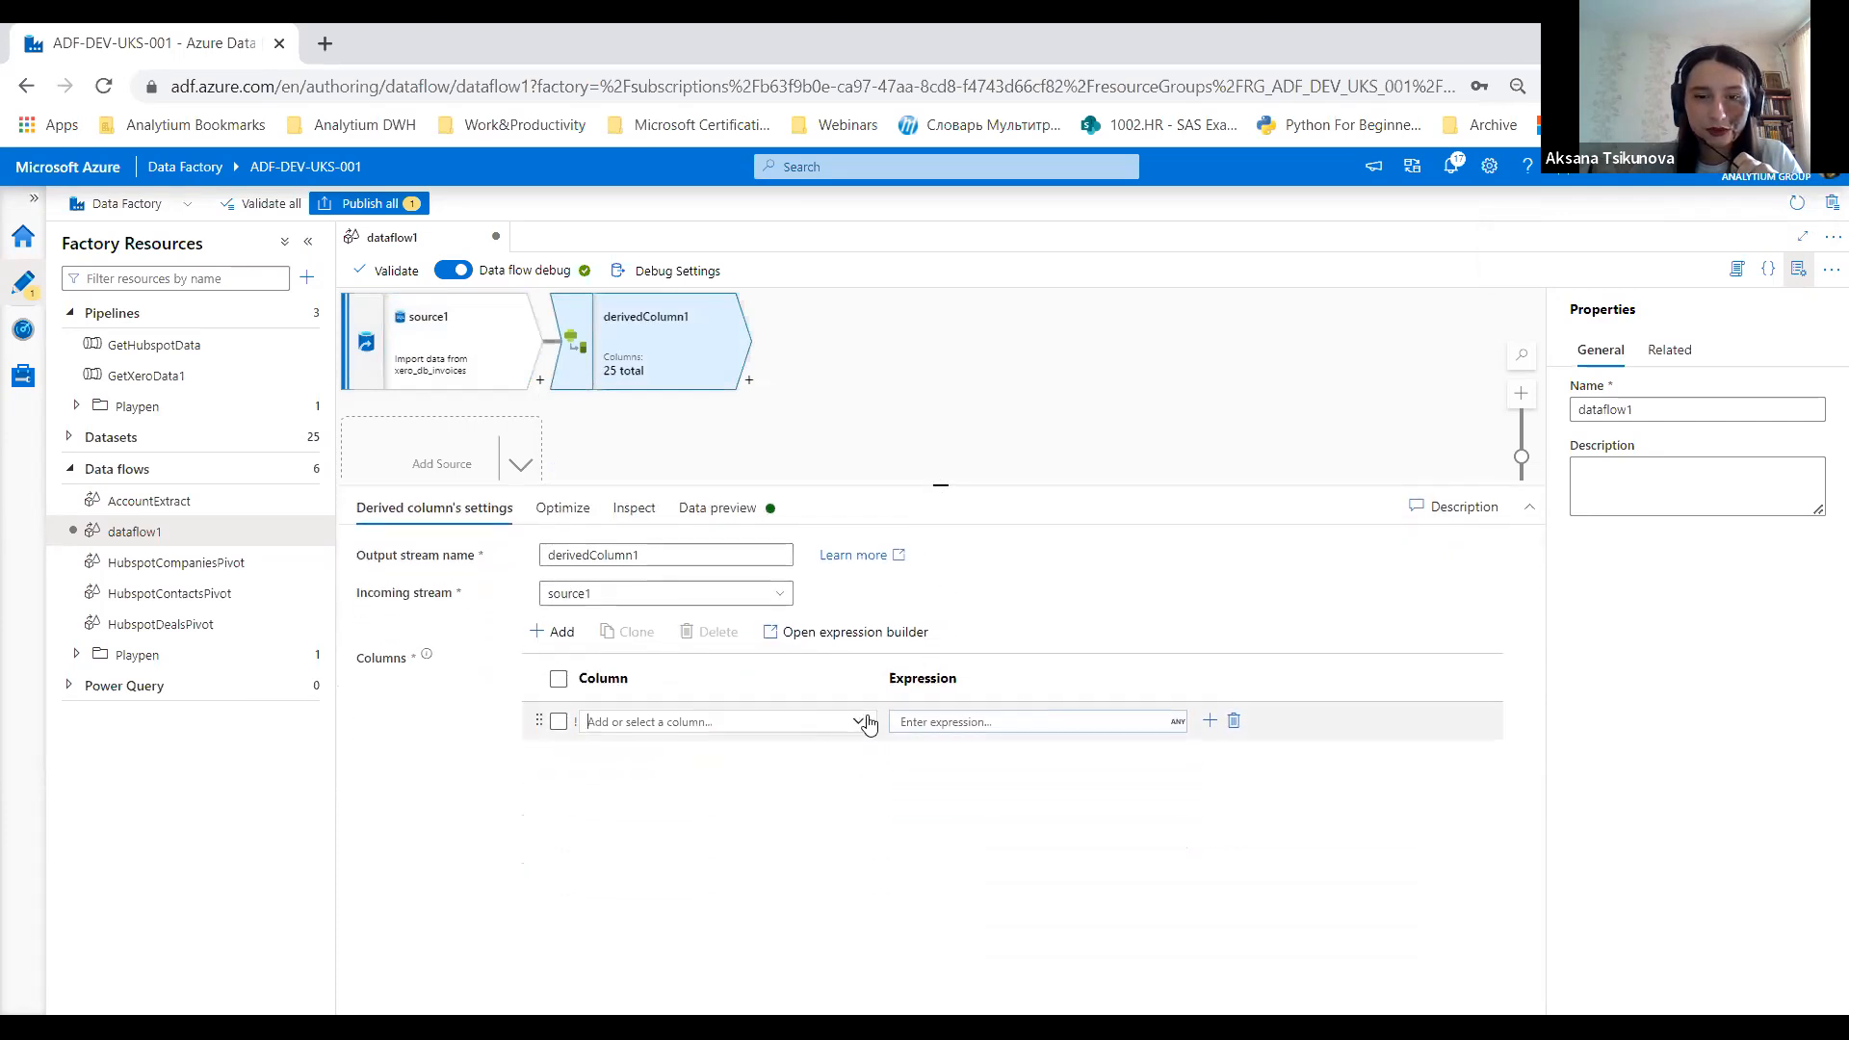
left_click(868, 724)
scroll(776, 806, "down", 3)
scroll(782, 809, "down", 5)
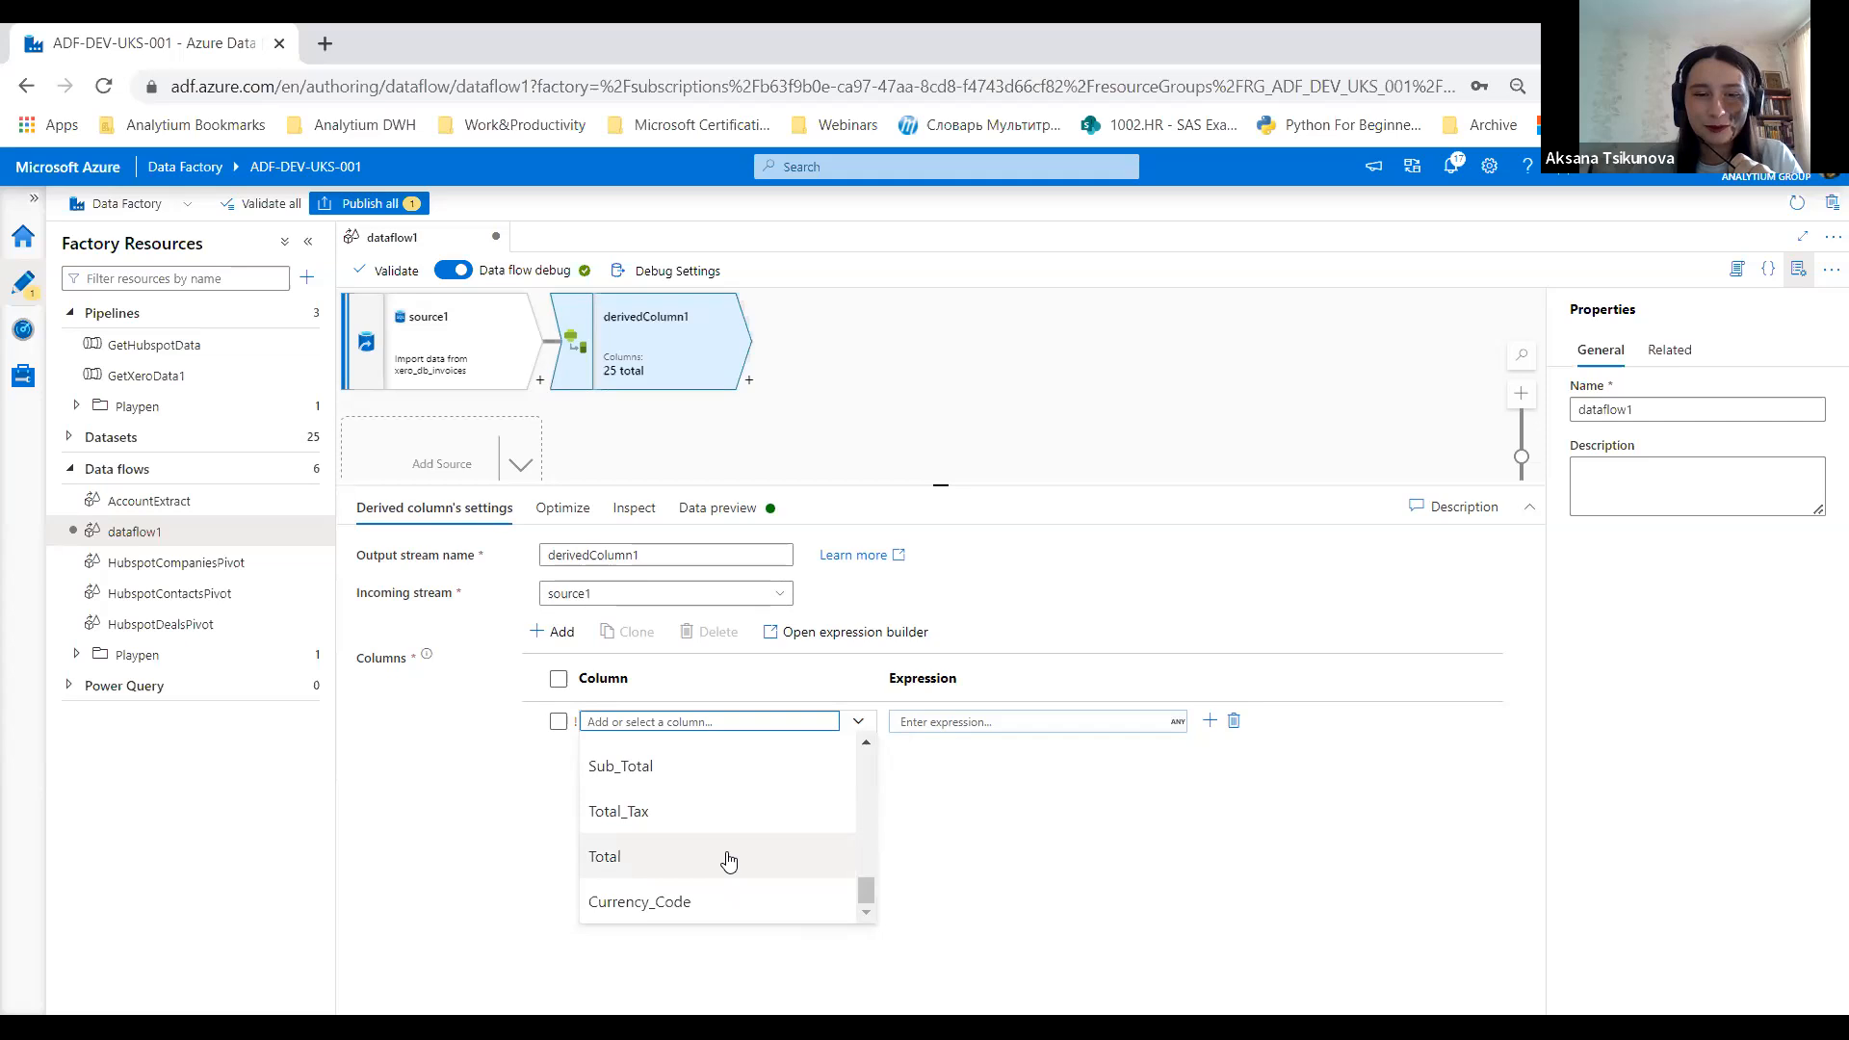
left_click(729, 860)
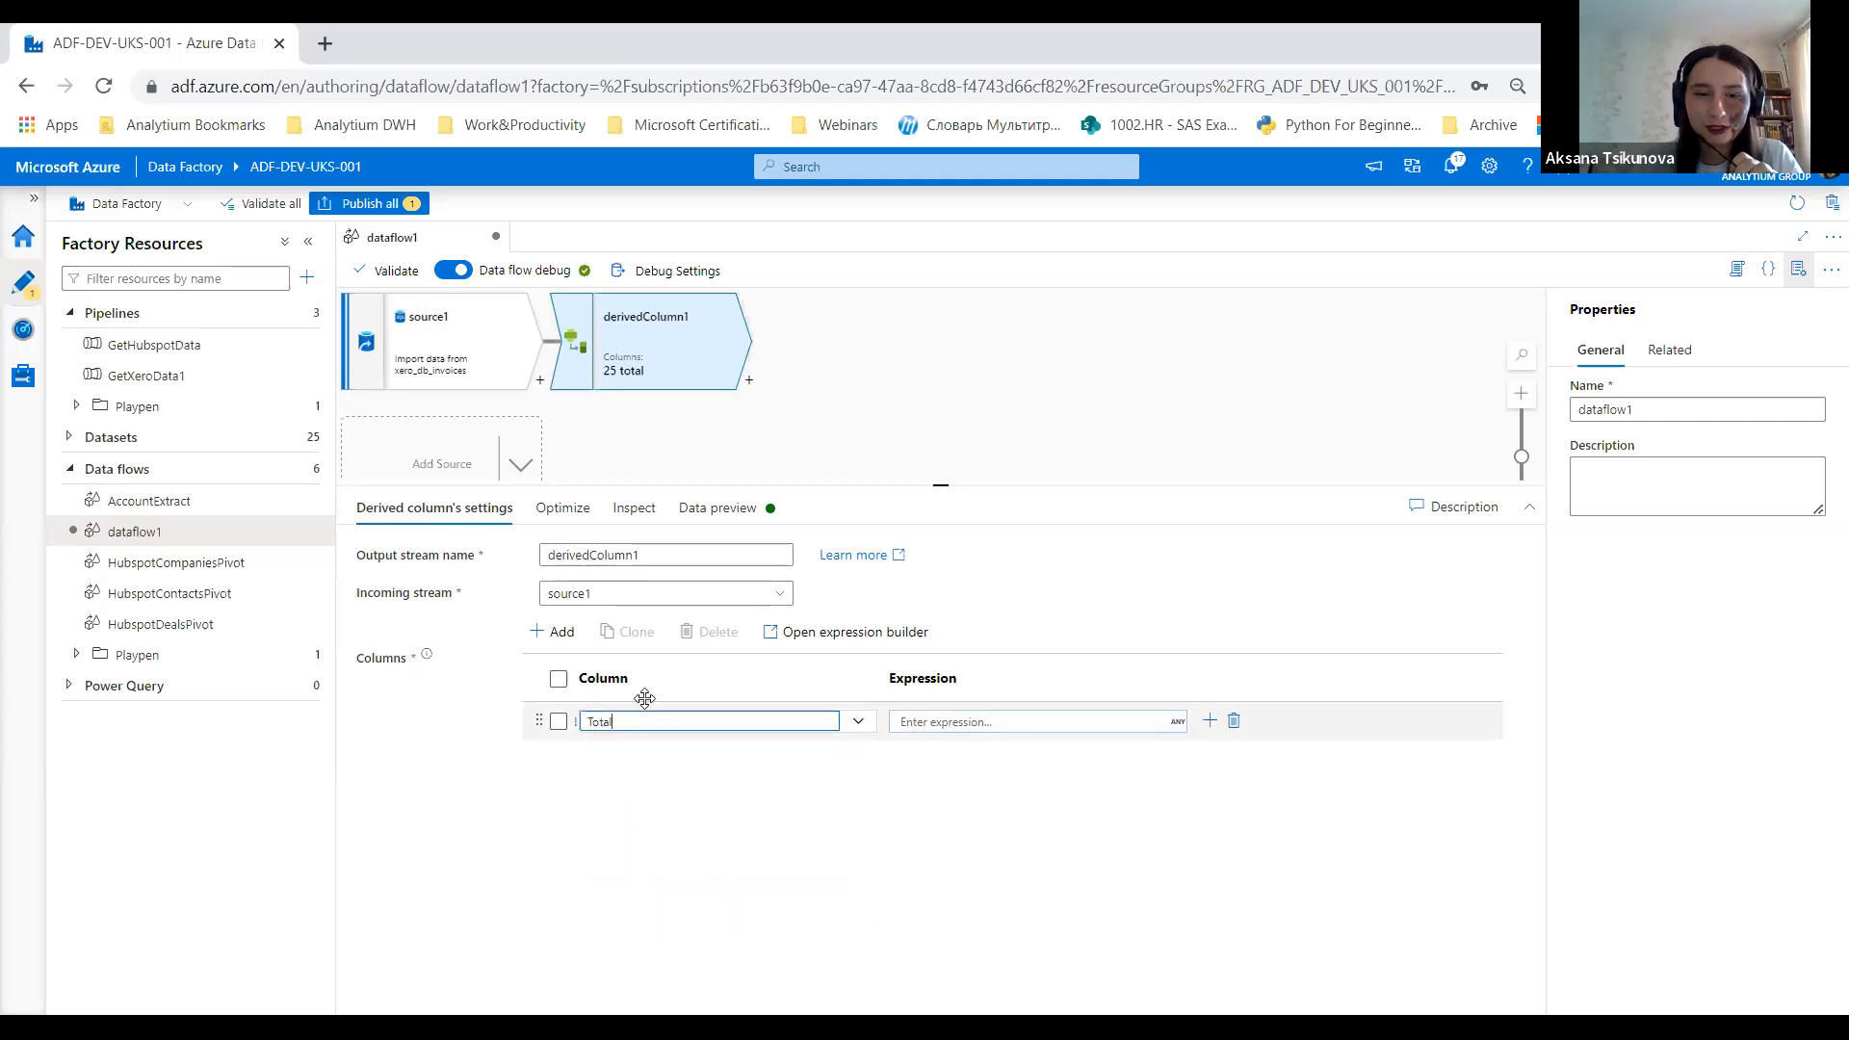
Step: Build the expression toDecimal(Total) for the derived Total column and save it
left_click(1000, 719)
left_click(978, 756)
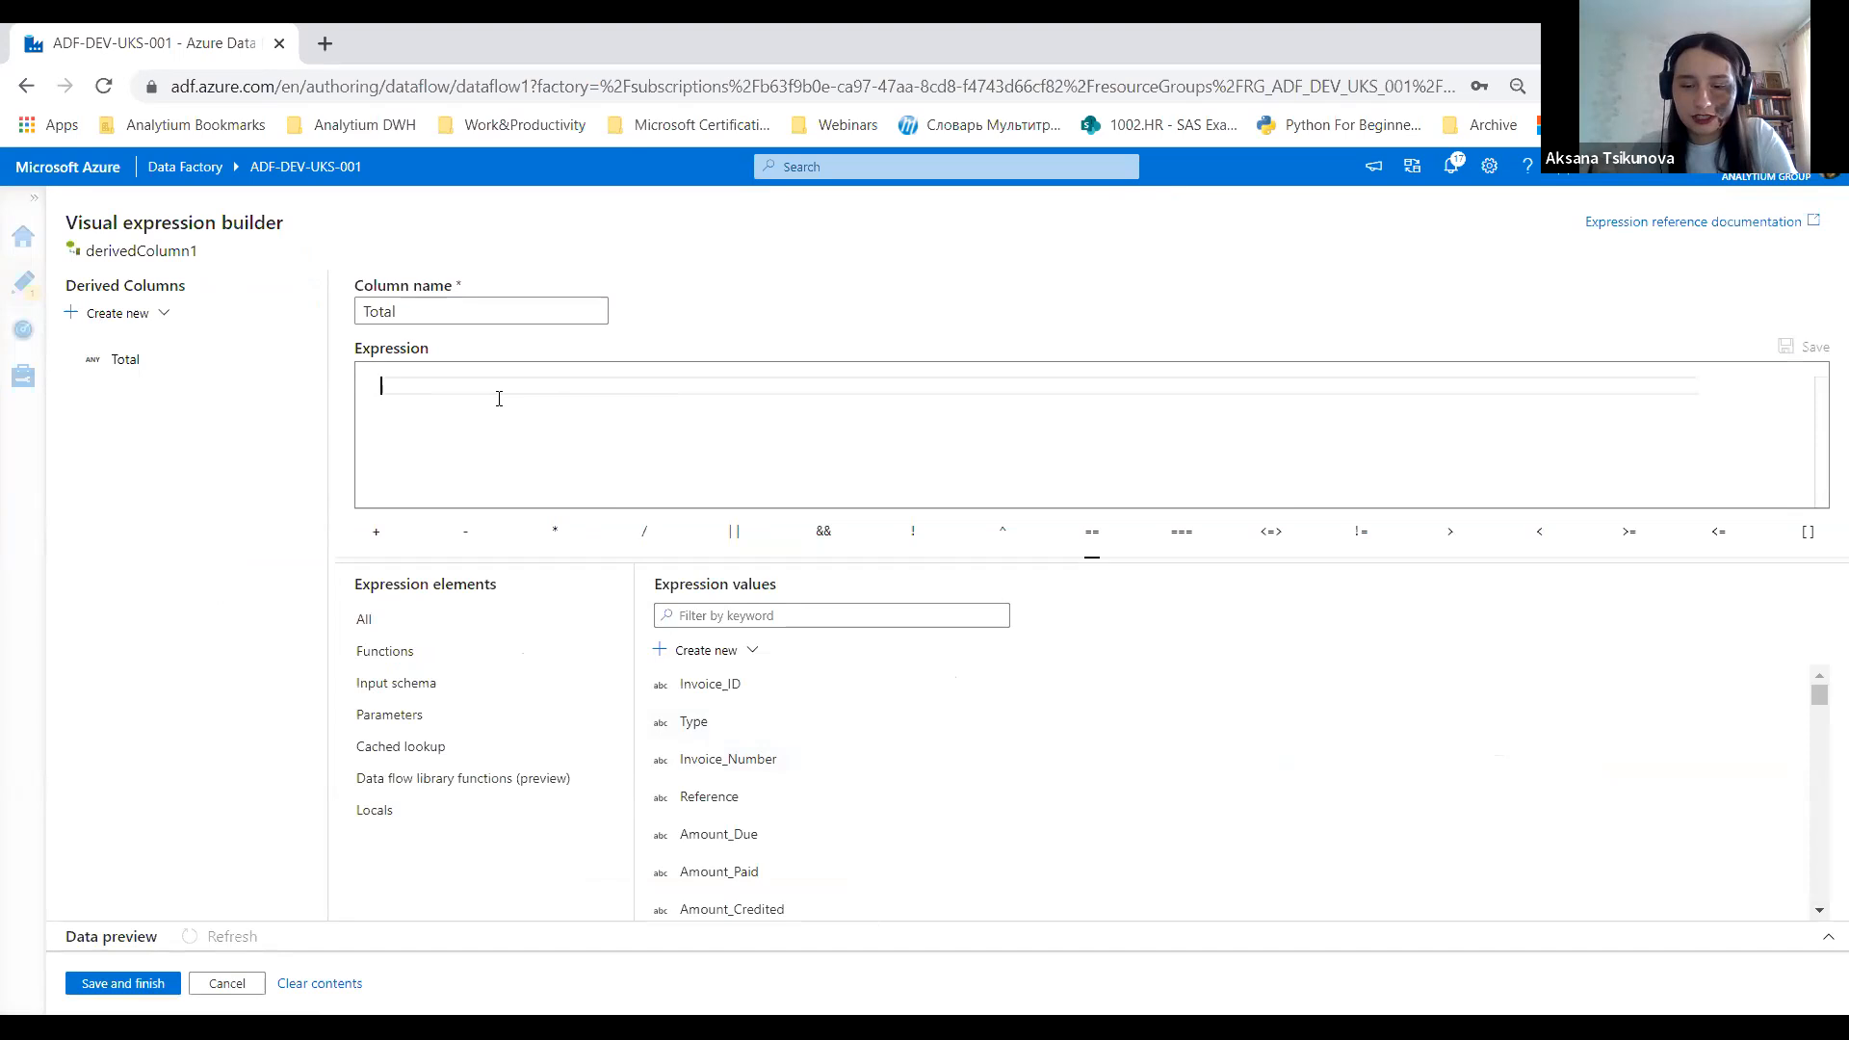
type("toDe")
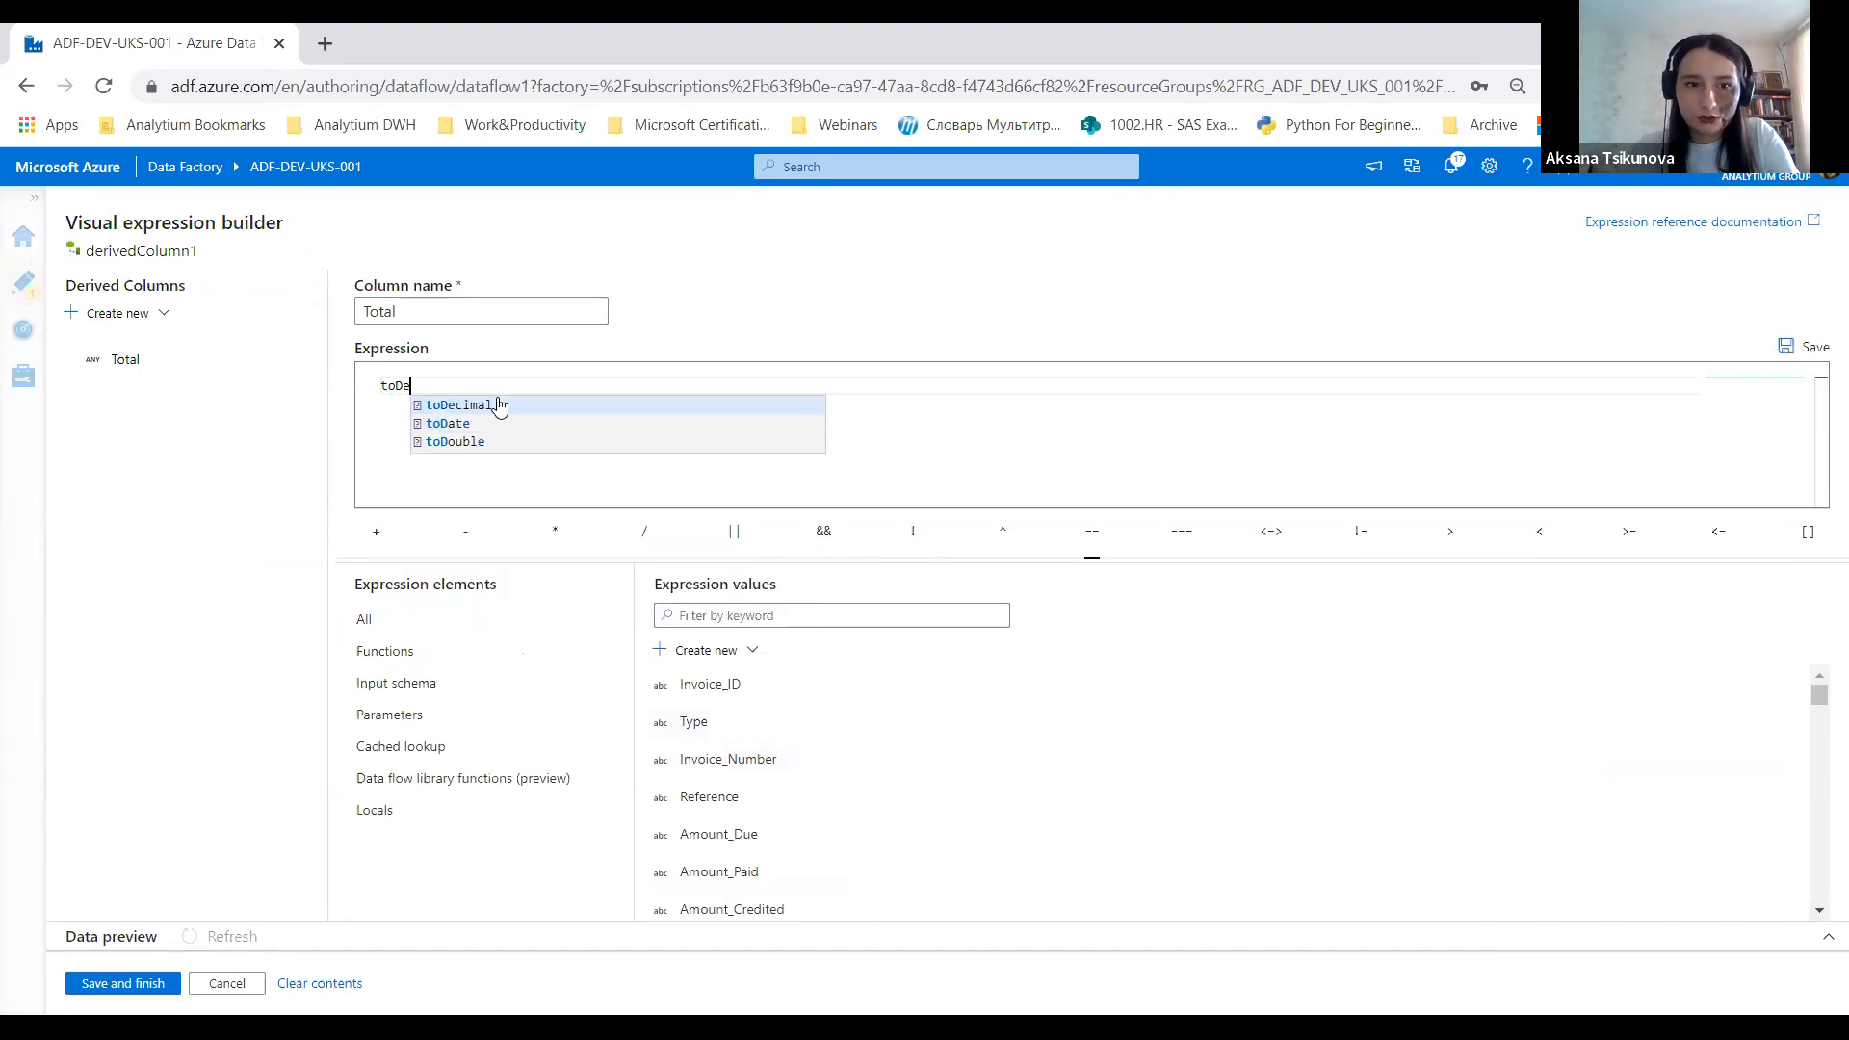
left_click(498, 405)
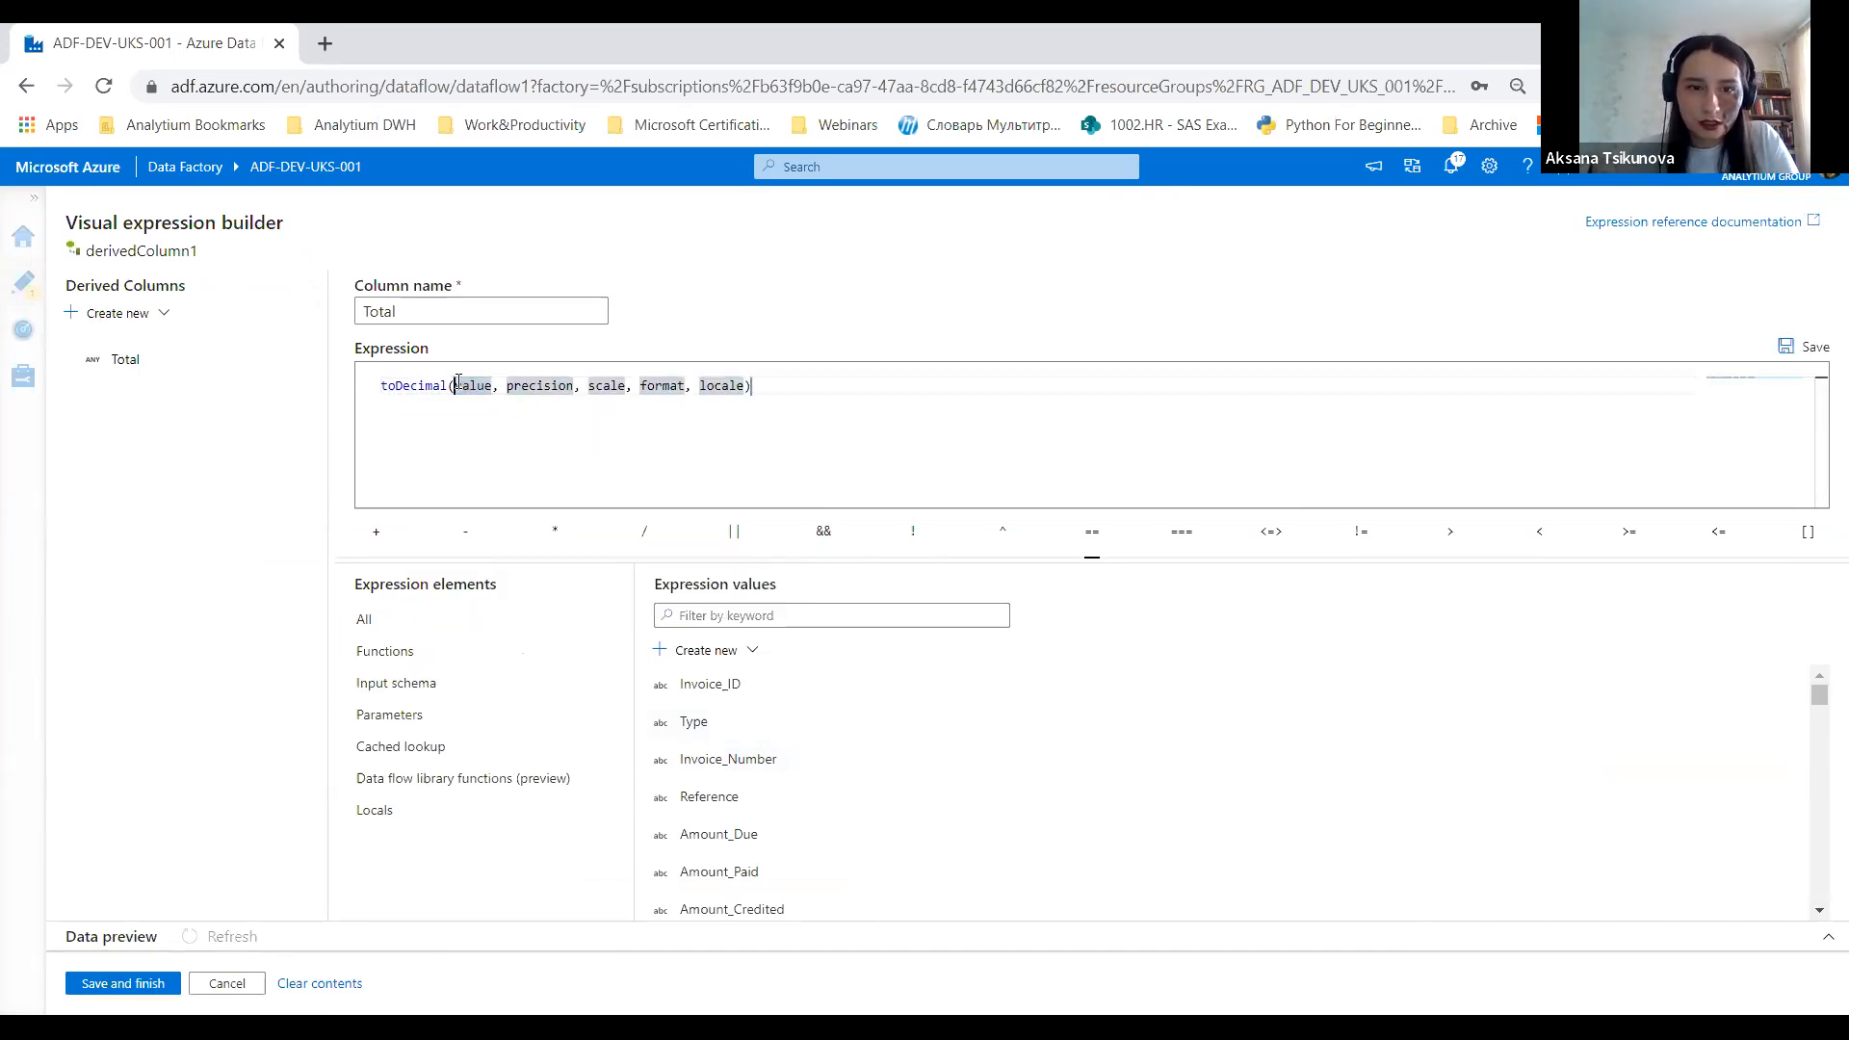
left_click_drag(450, 385, 745, 383)
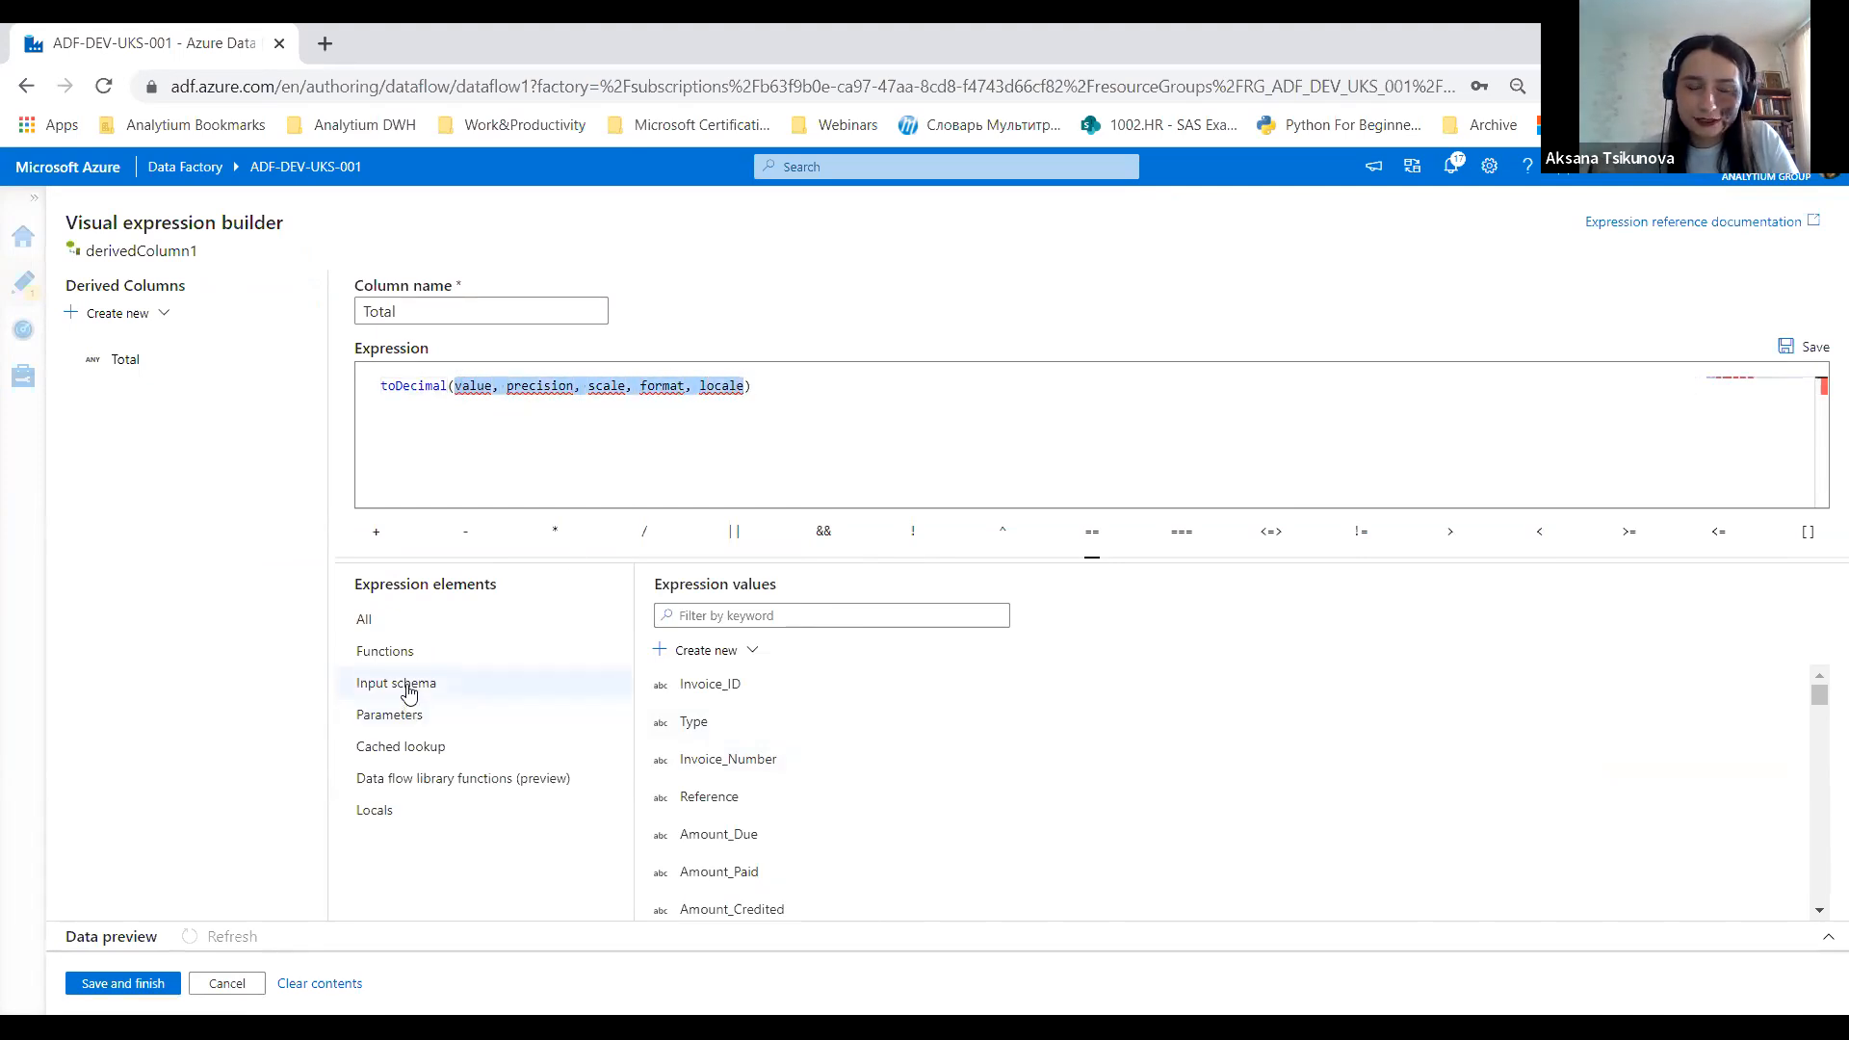
left_click(408, 689)
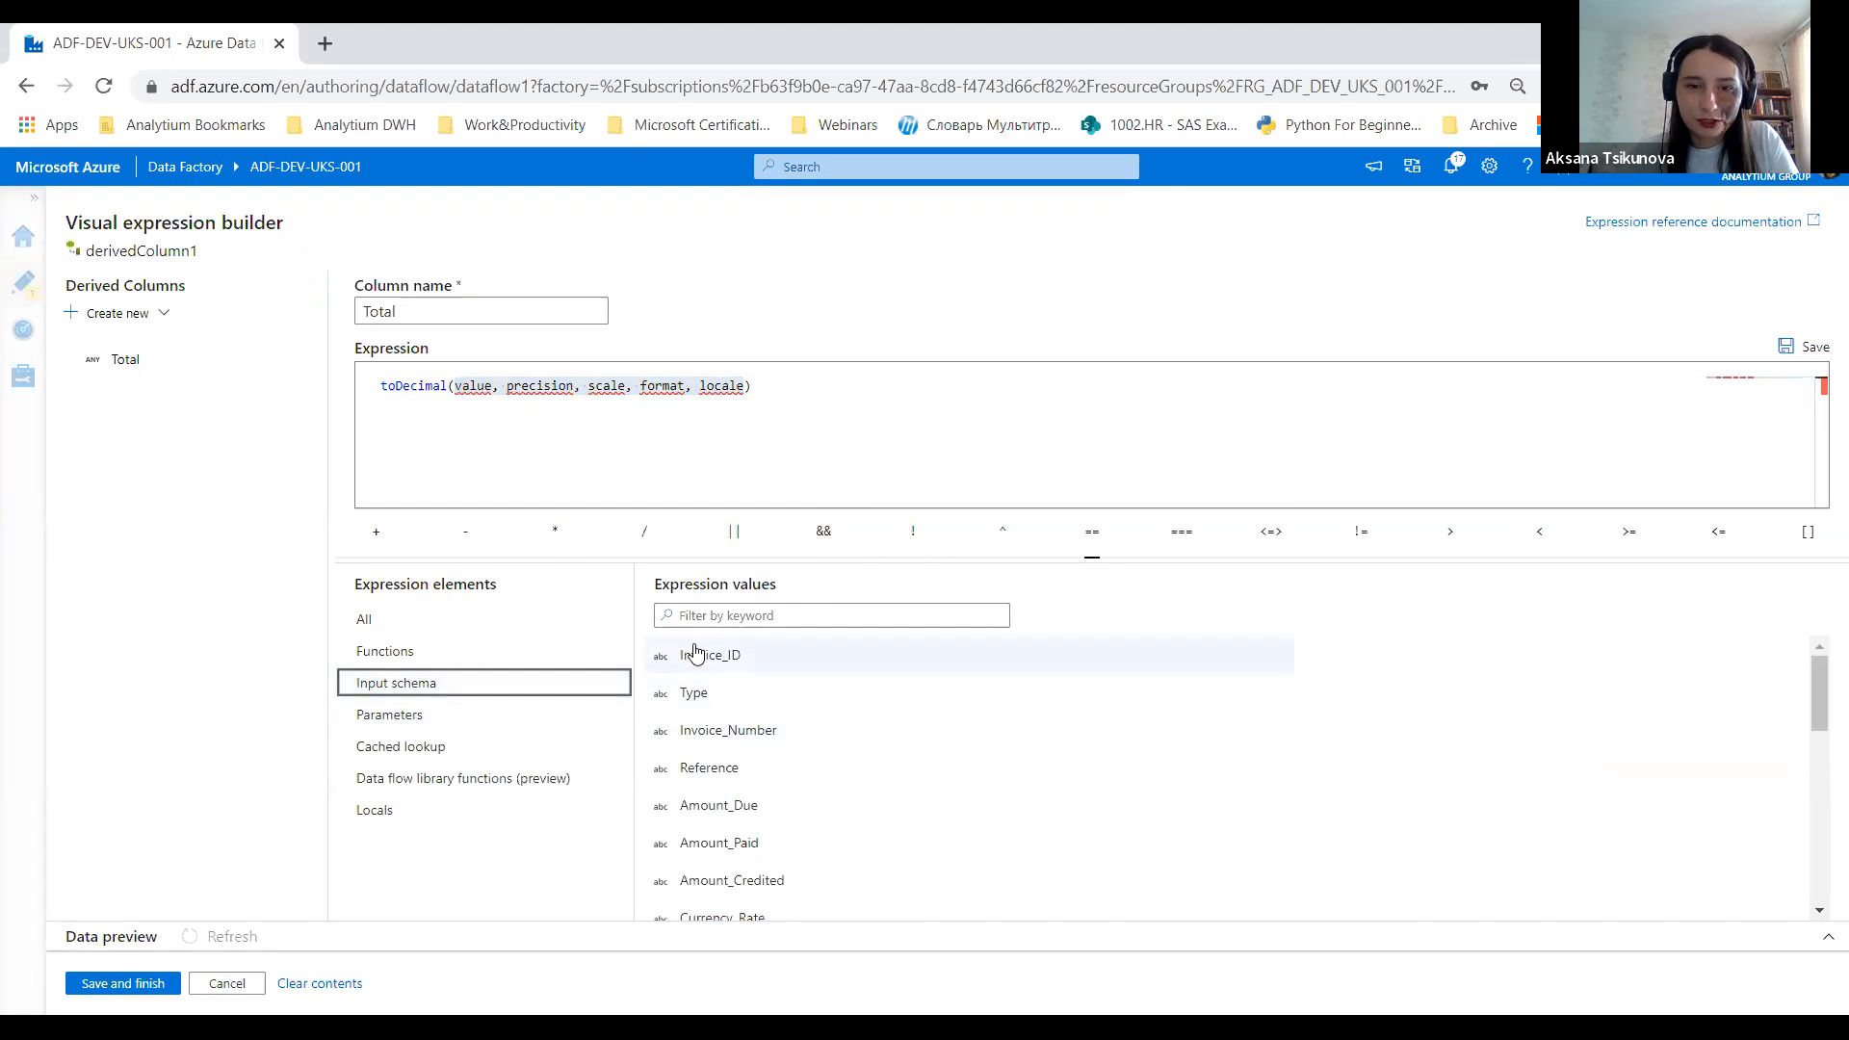
scroll(734, 735, "down", 10)
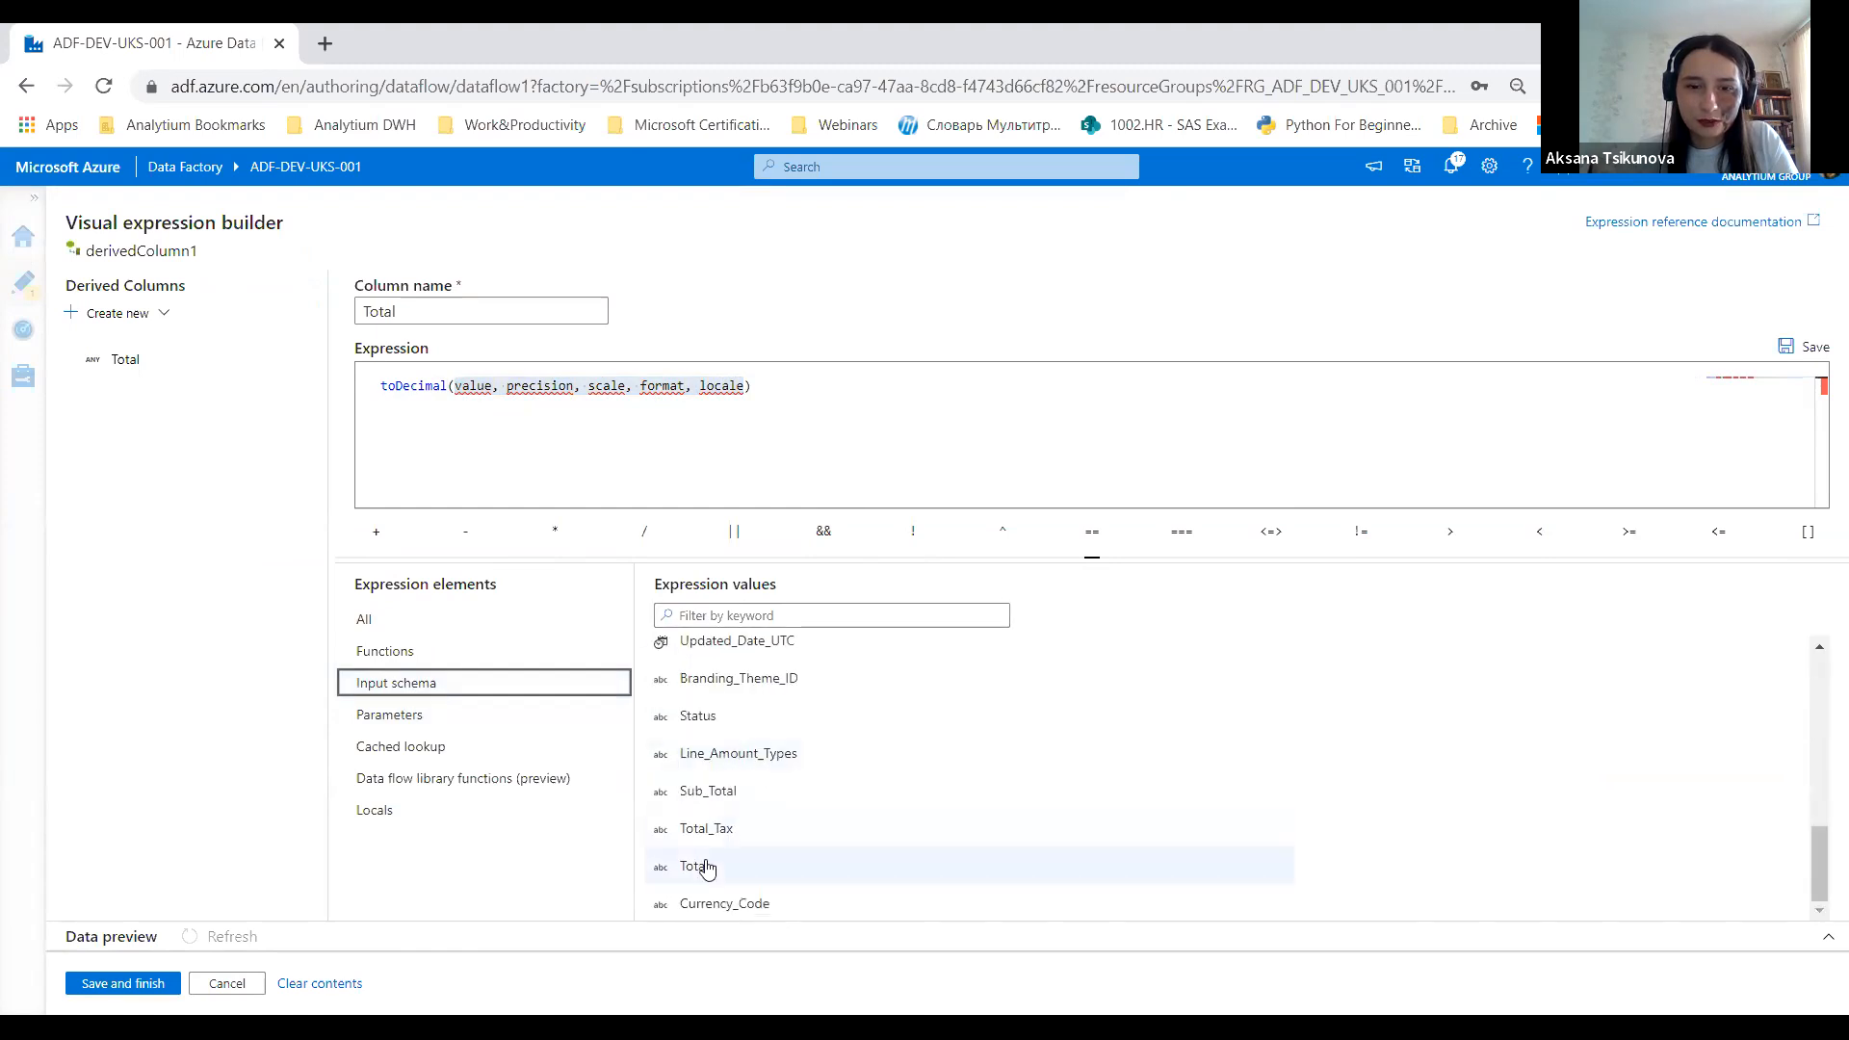
left_click(694, 866)
left_click(118, 986)
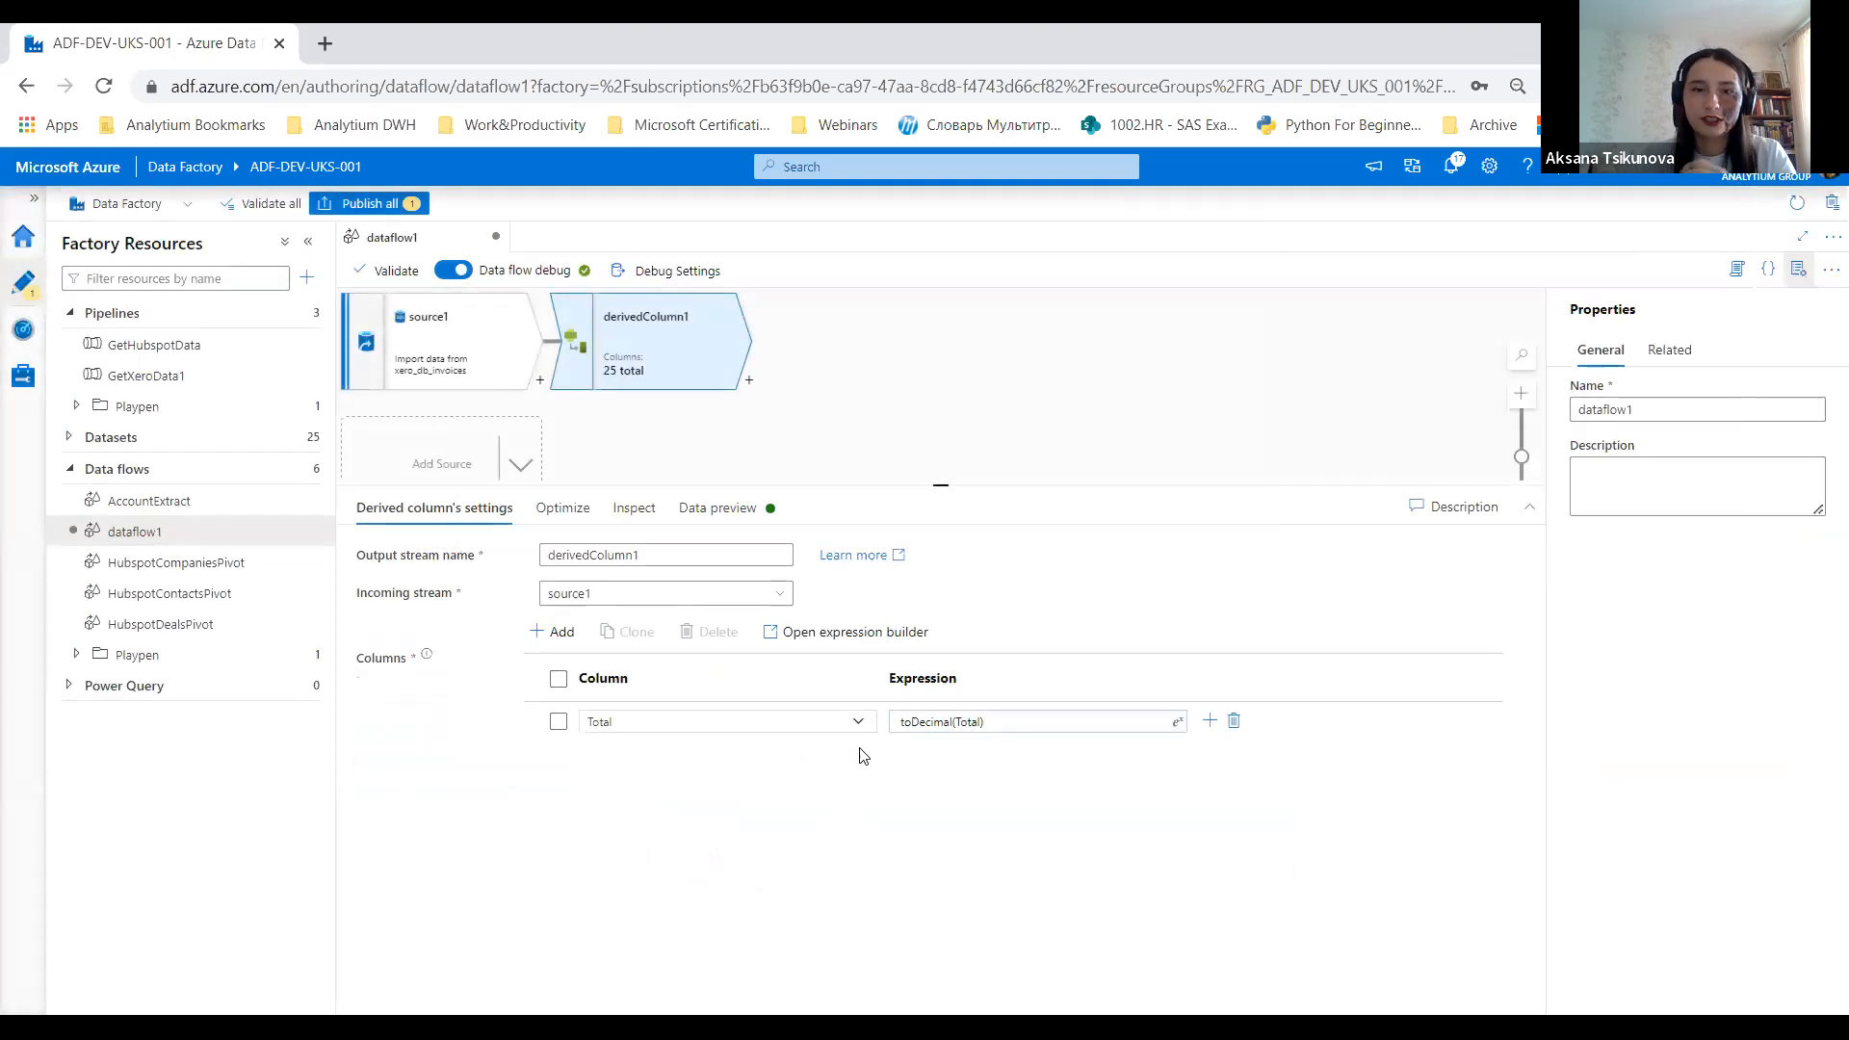
Step: Add a sink after derivedColumn1 and start a new Azure SQL Database dataset for it
left_click(749, 380)
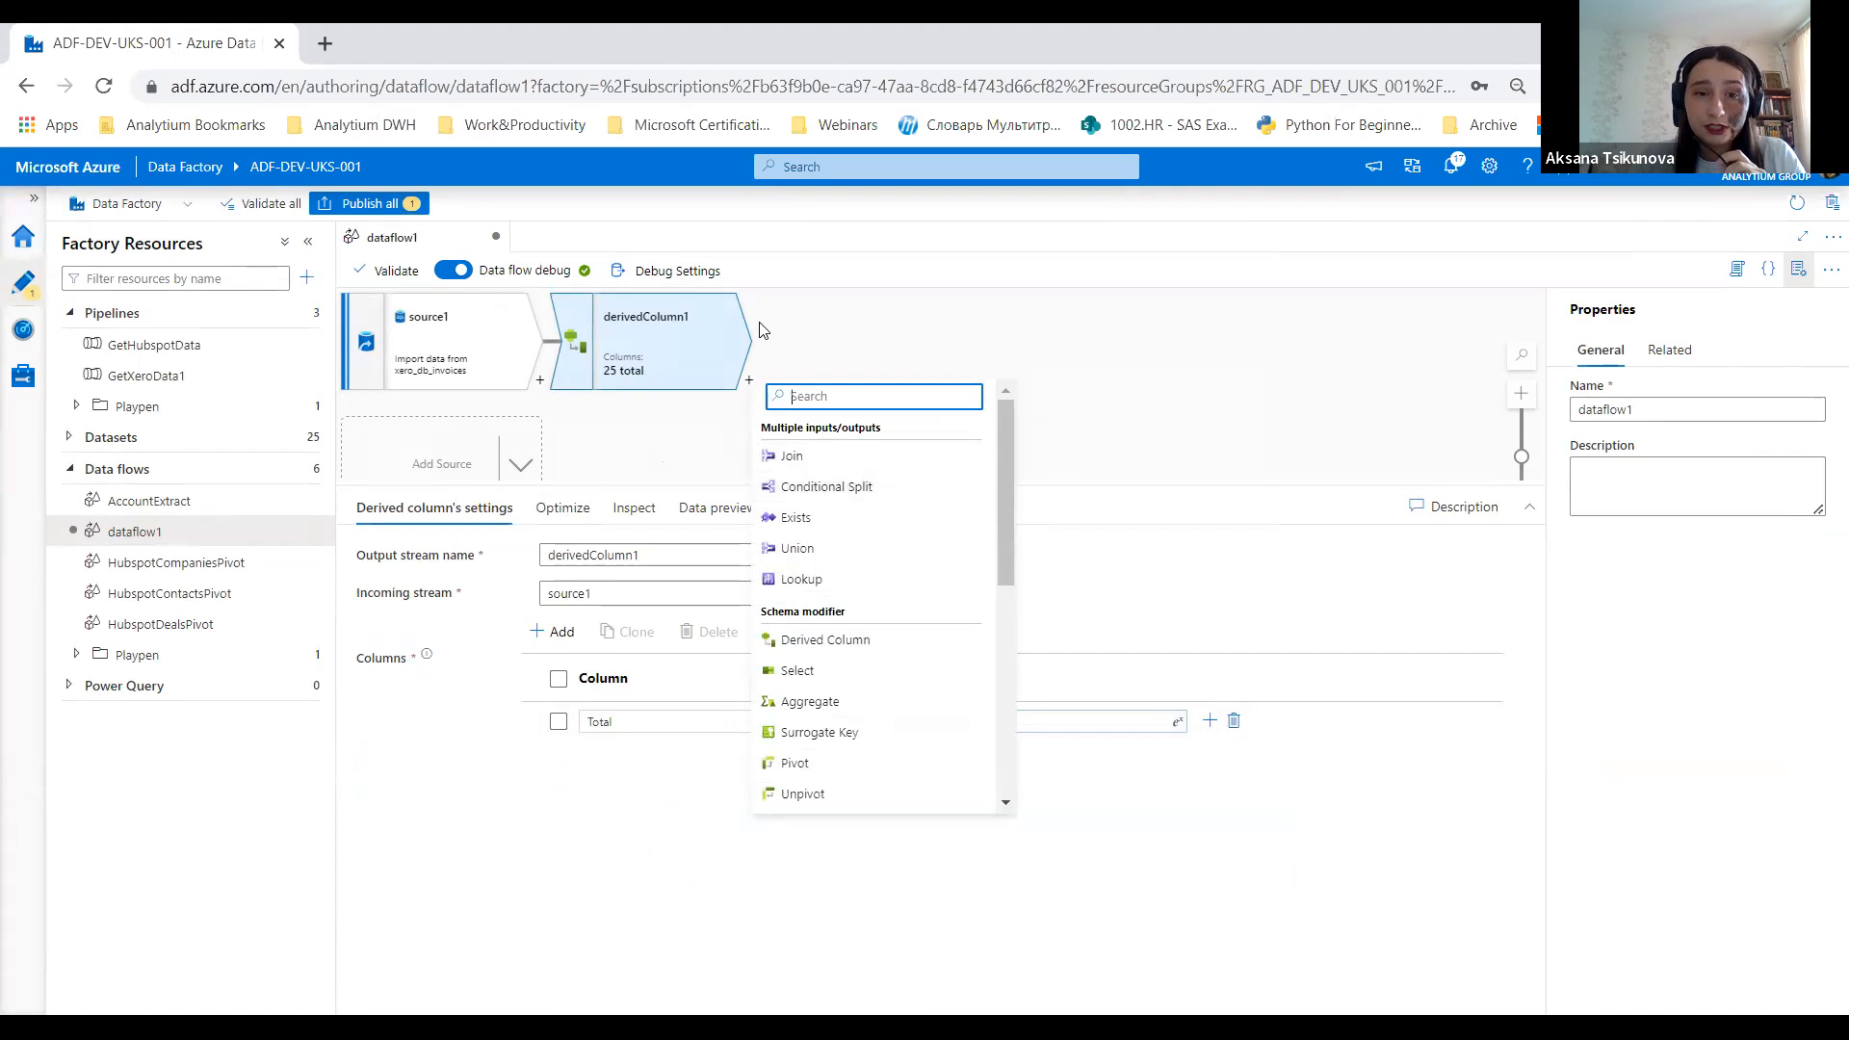
scroll(847, 694, "down", 5)
left_click(837, 799)
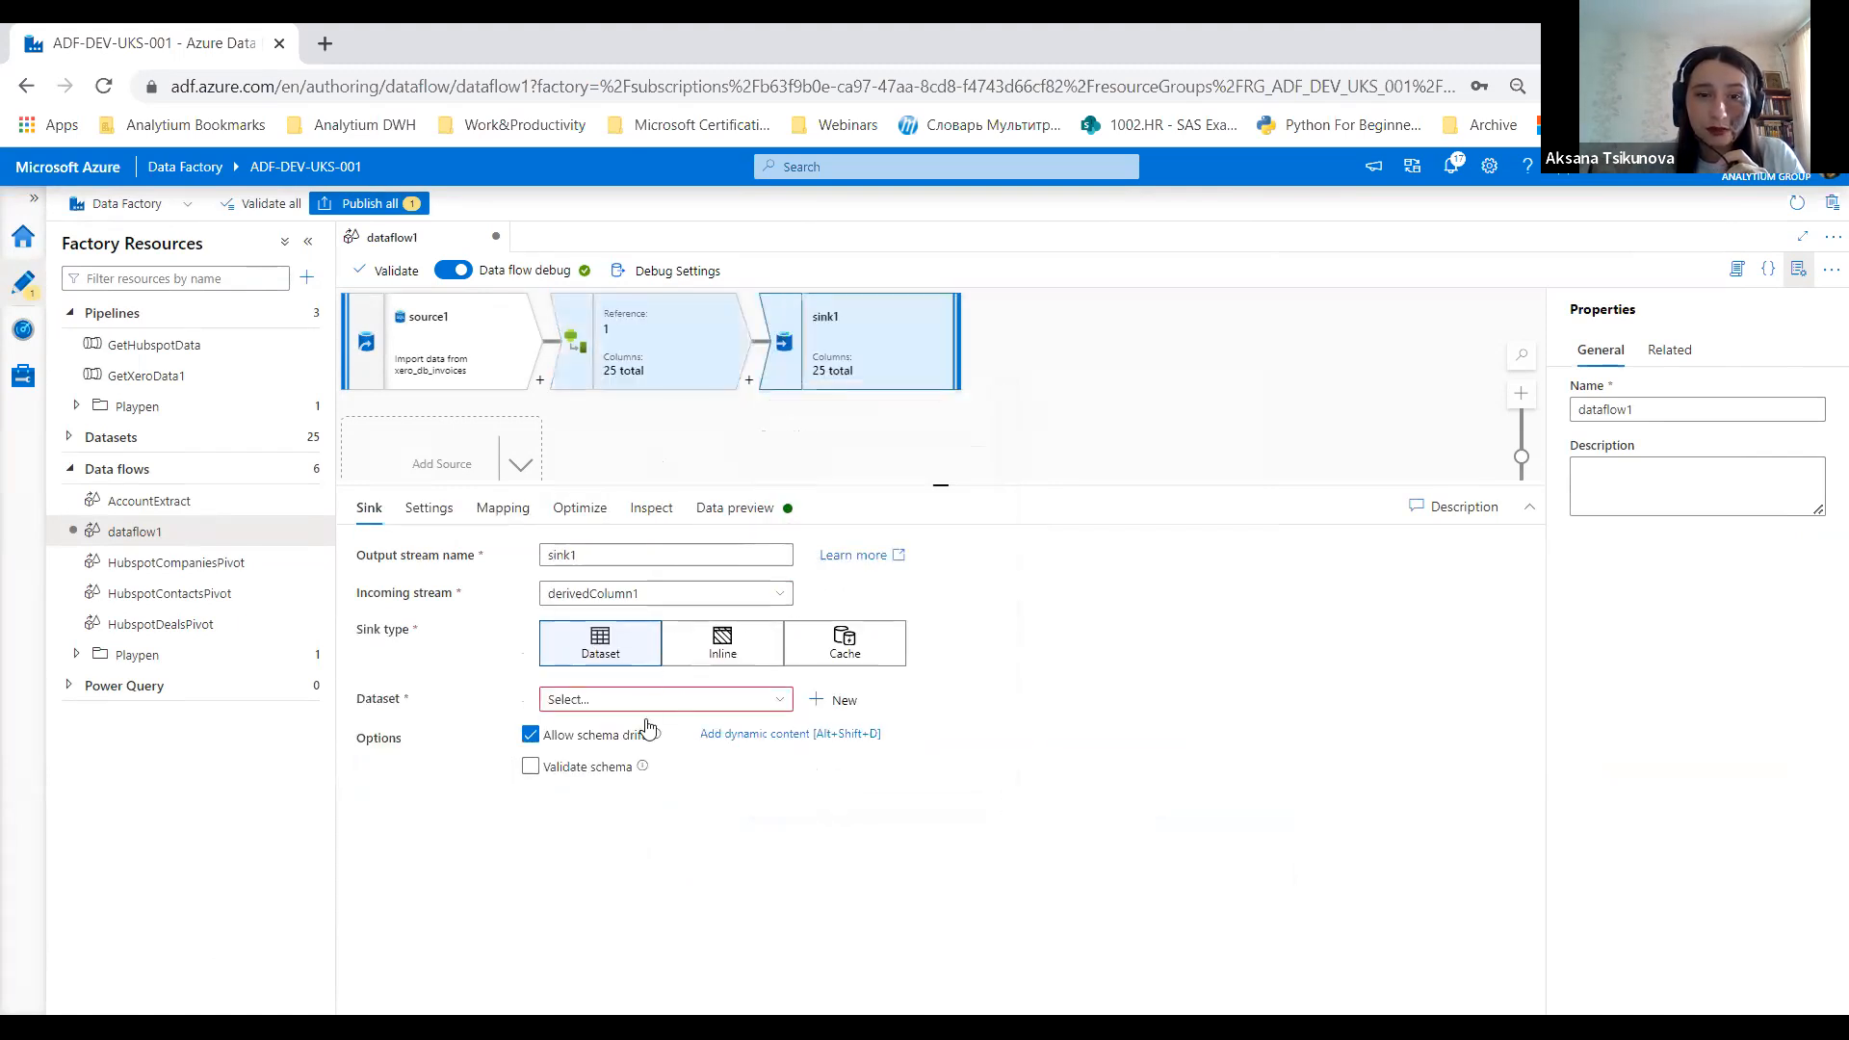
left_click(834, 700)
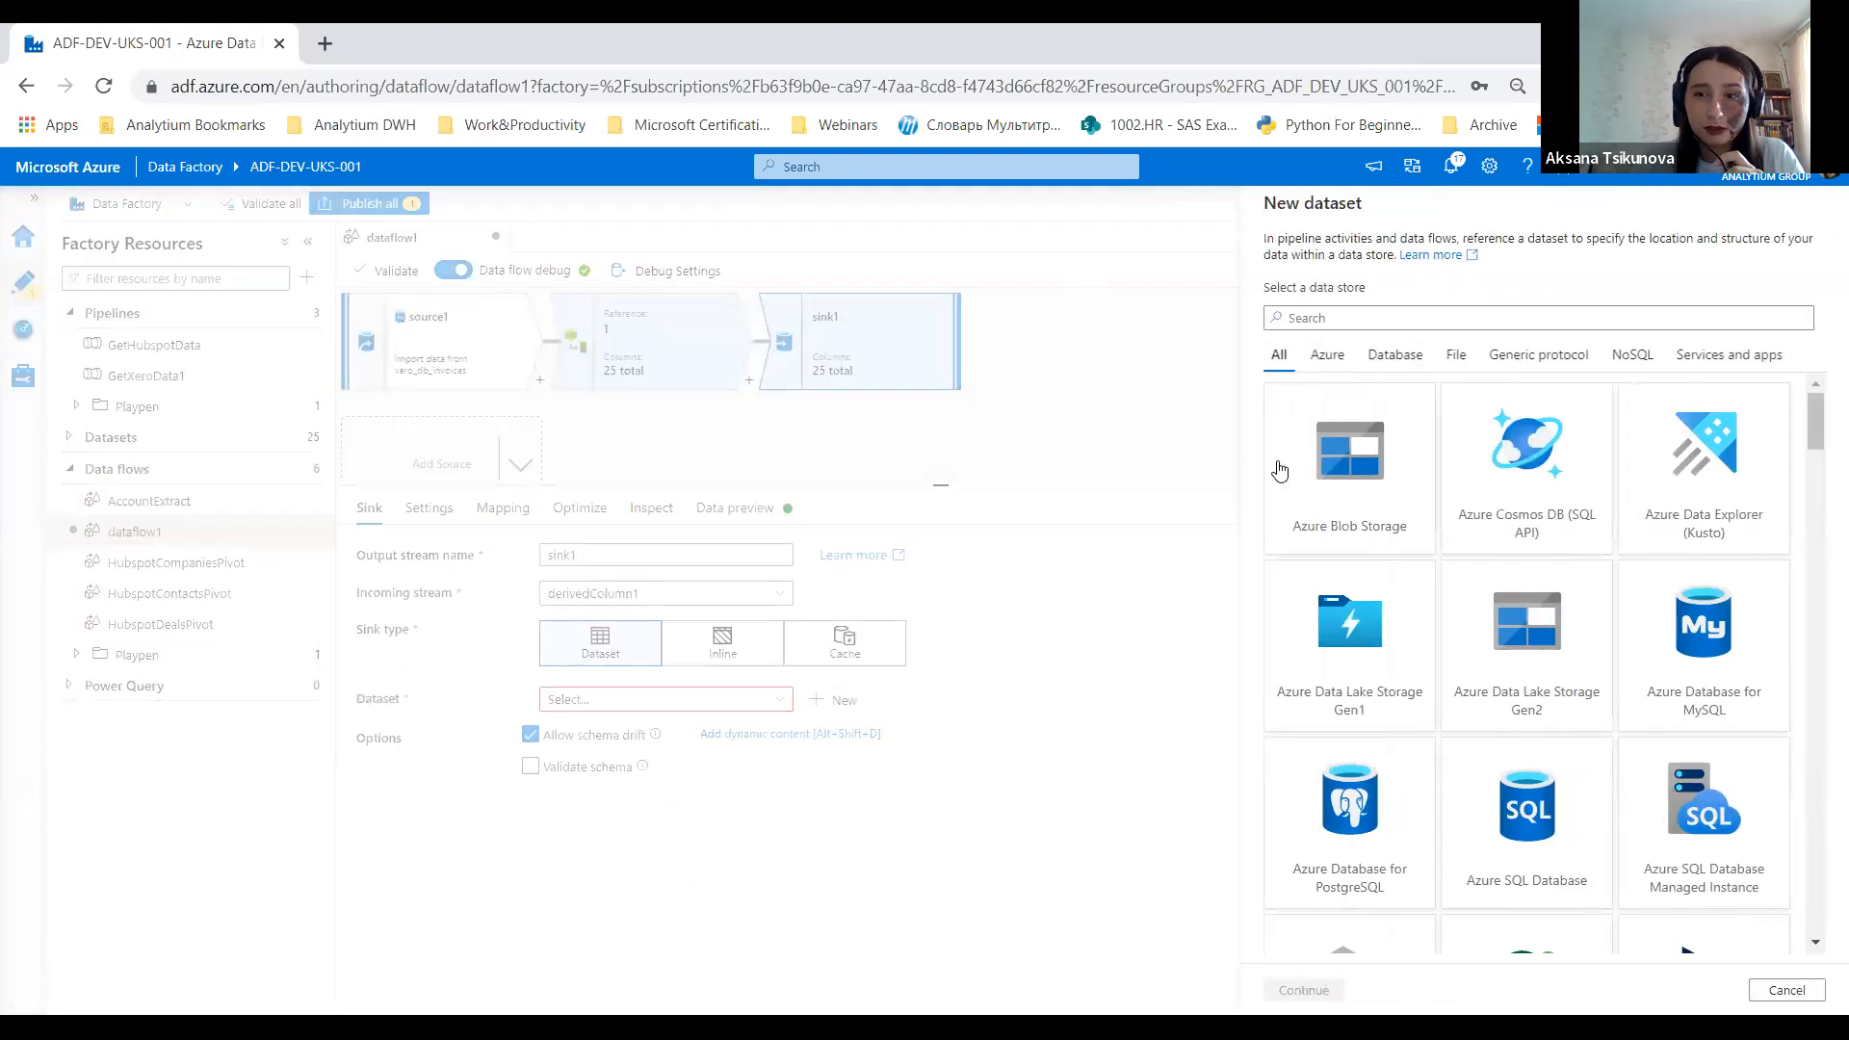
left_click(1502, 836)
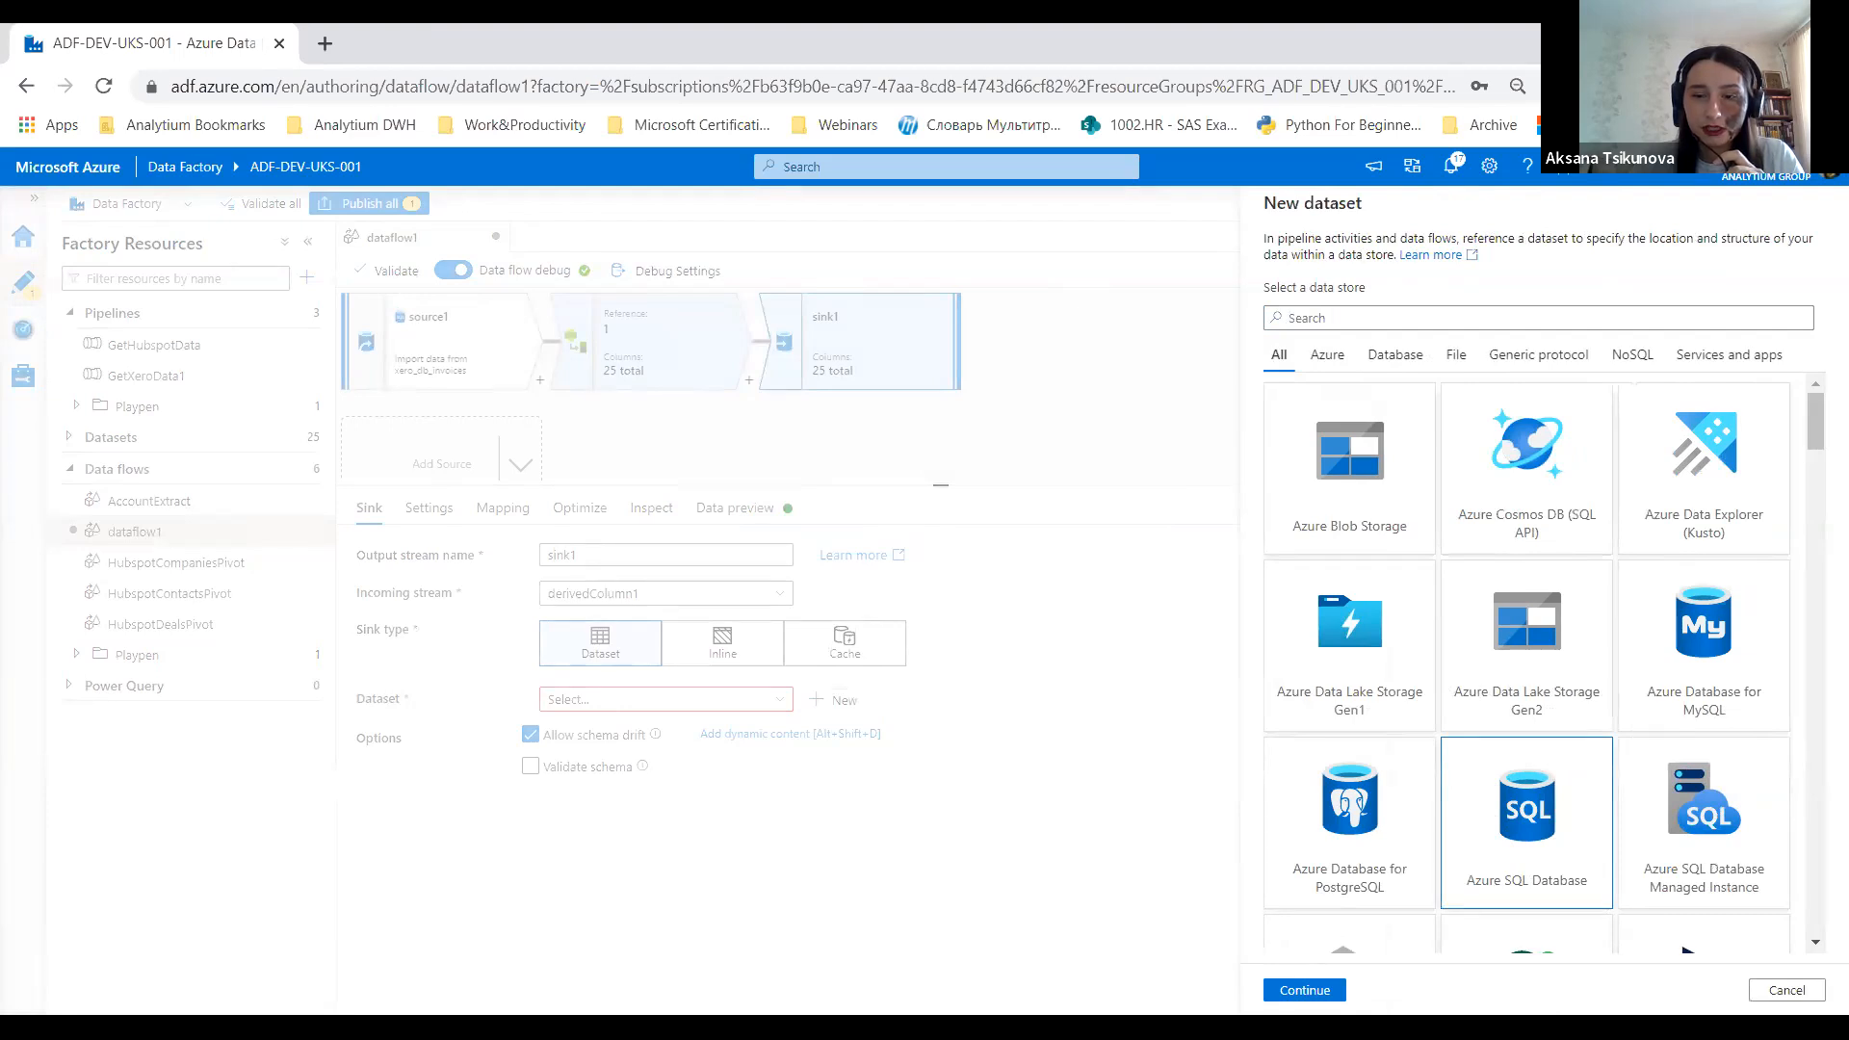
left_click(1305, 990)
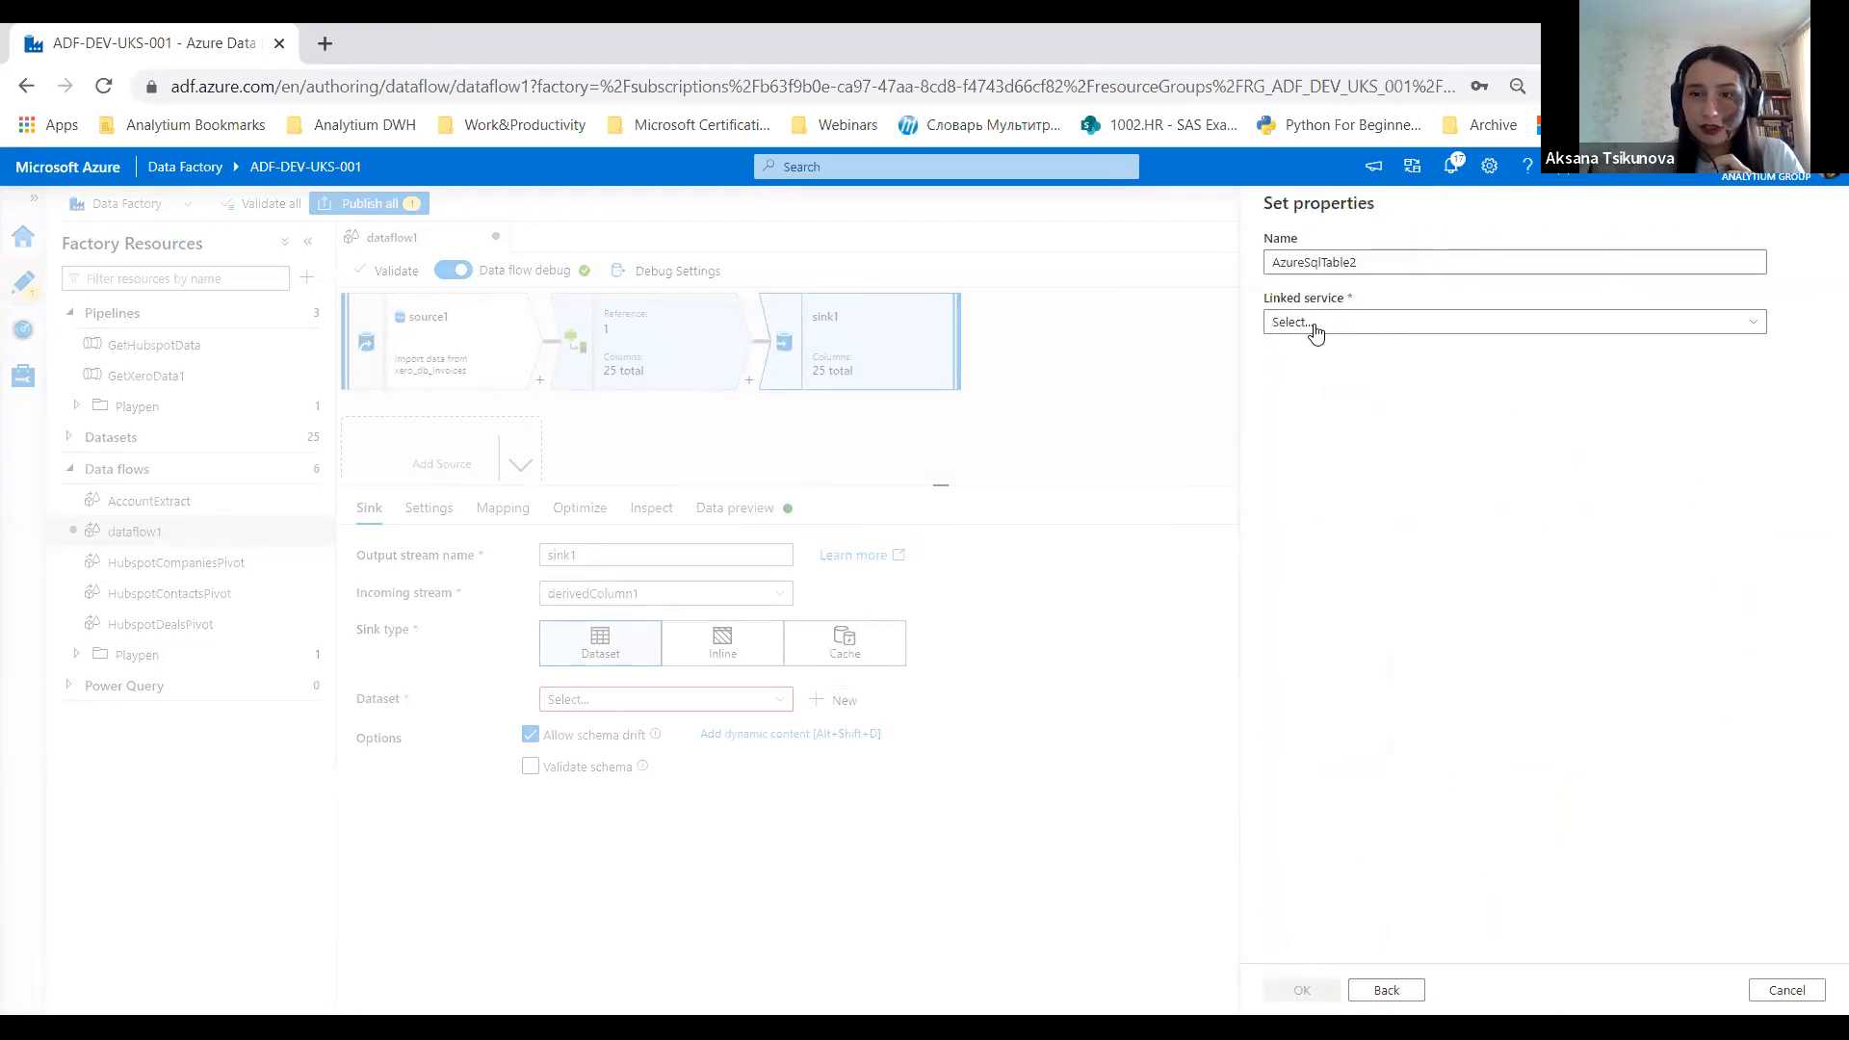
Step: Configure the sink dataset with linked service AzureSqlDatabase1 and a new table dbo.xero_invoicesprocessed
left_click(1315, 331)
left_click(1348, 448)
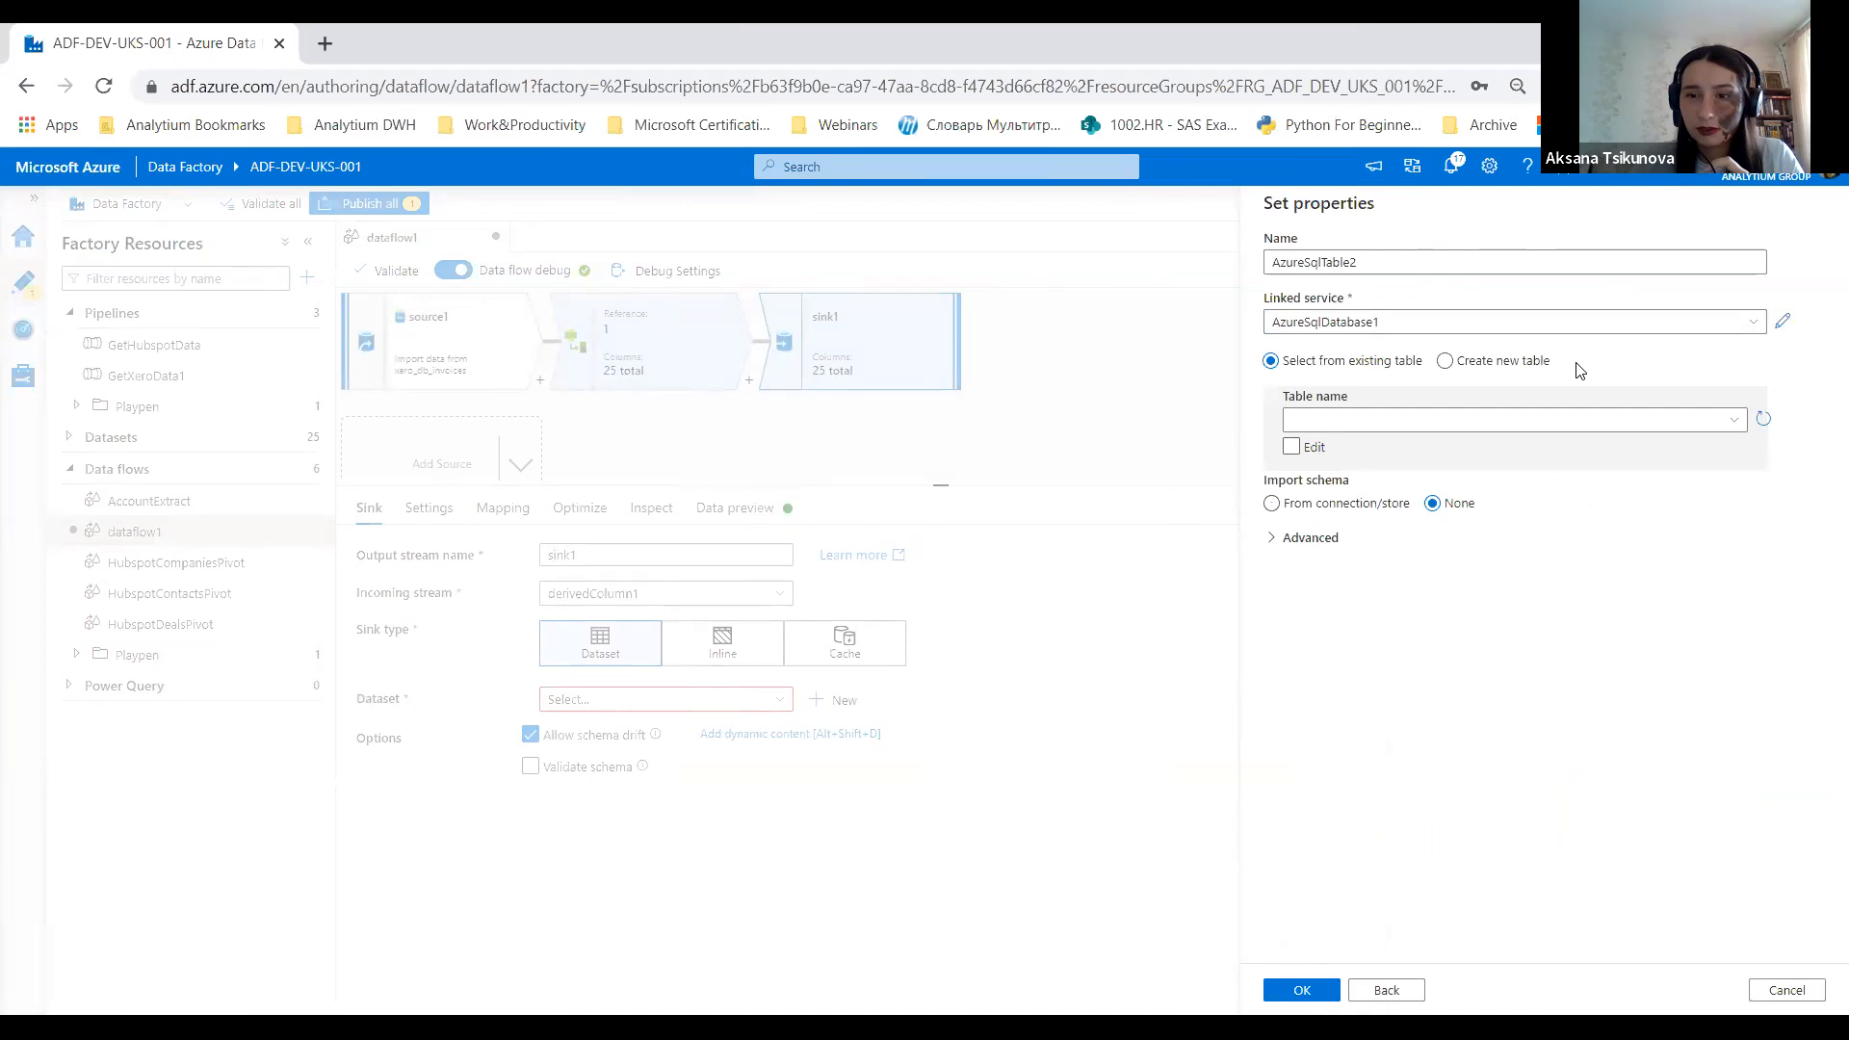
left_click(1445, 361)
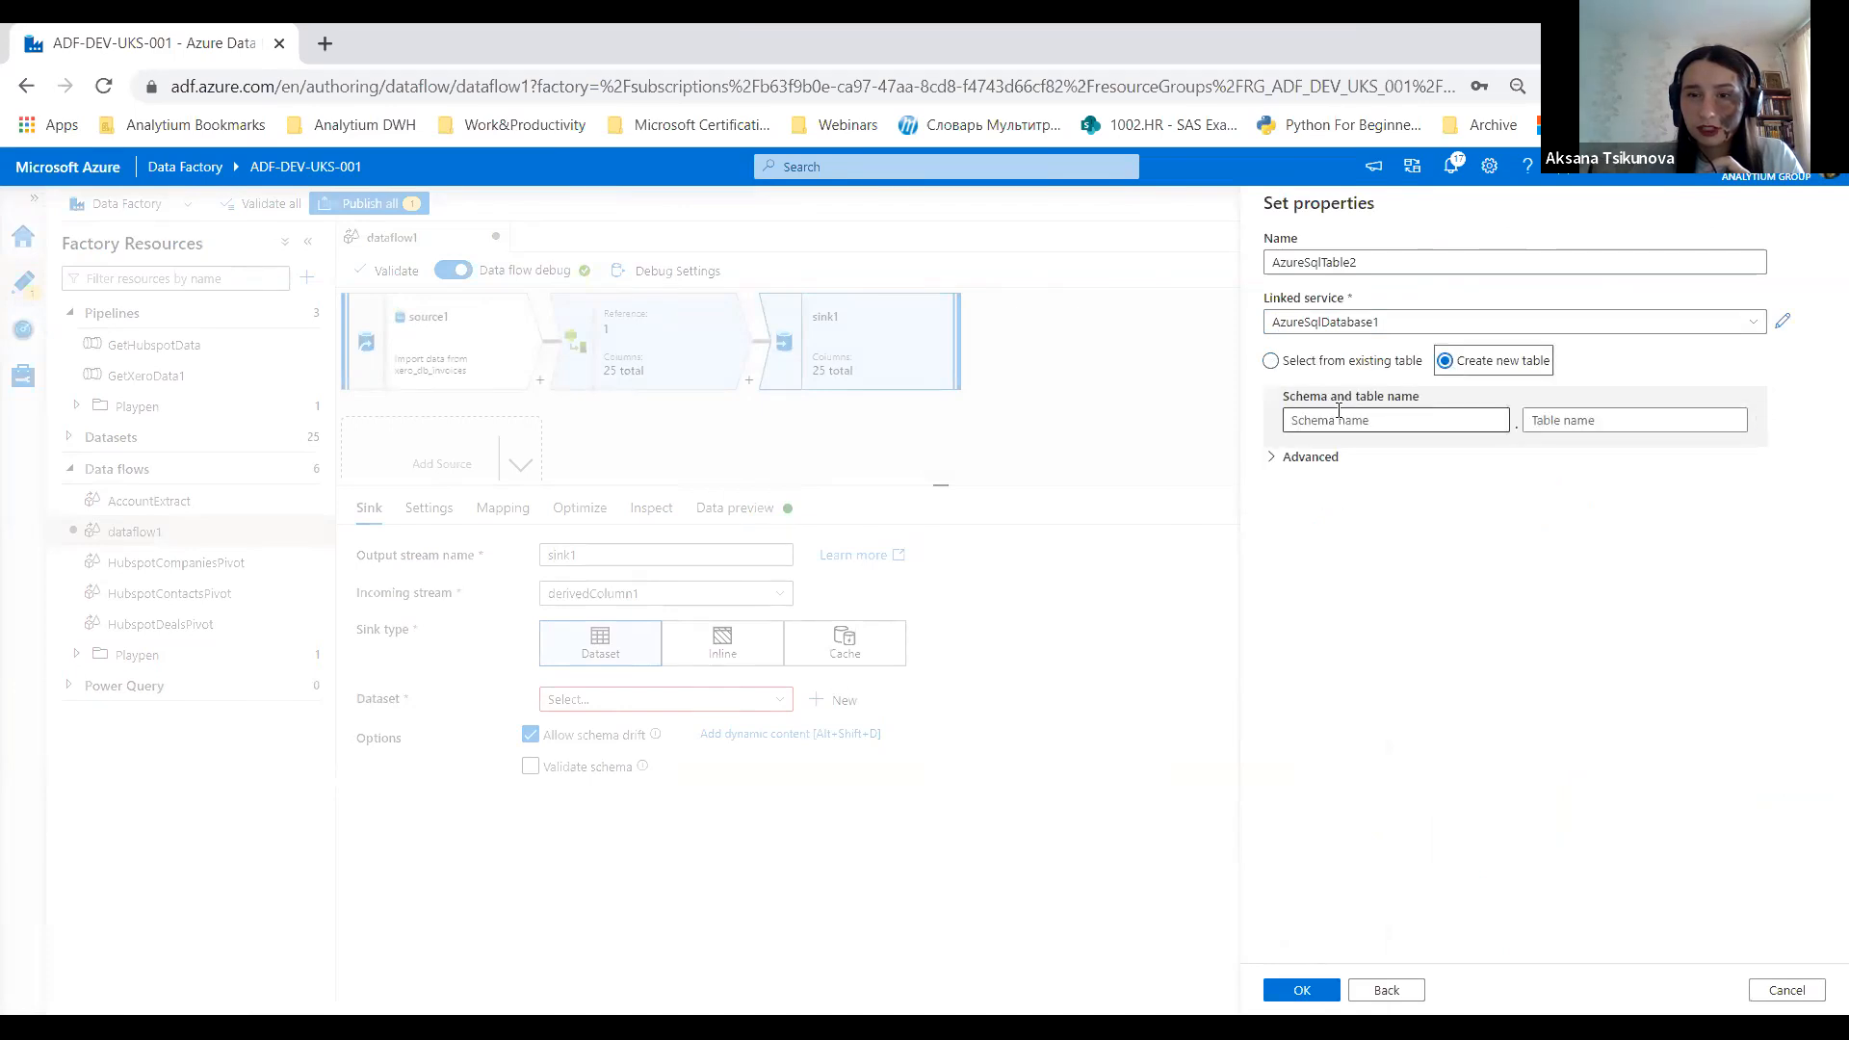
left_click(1383, 424)
type("dbo")
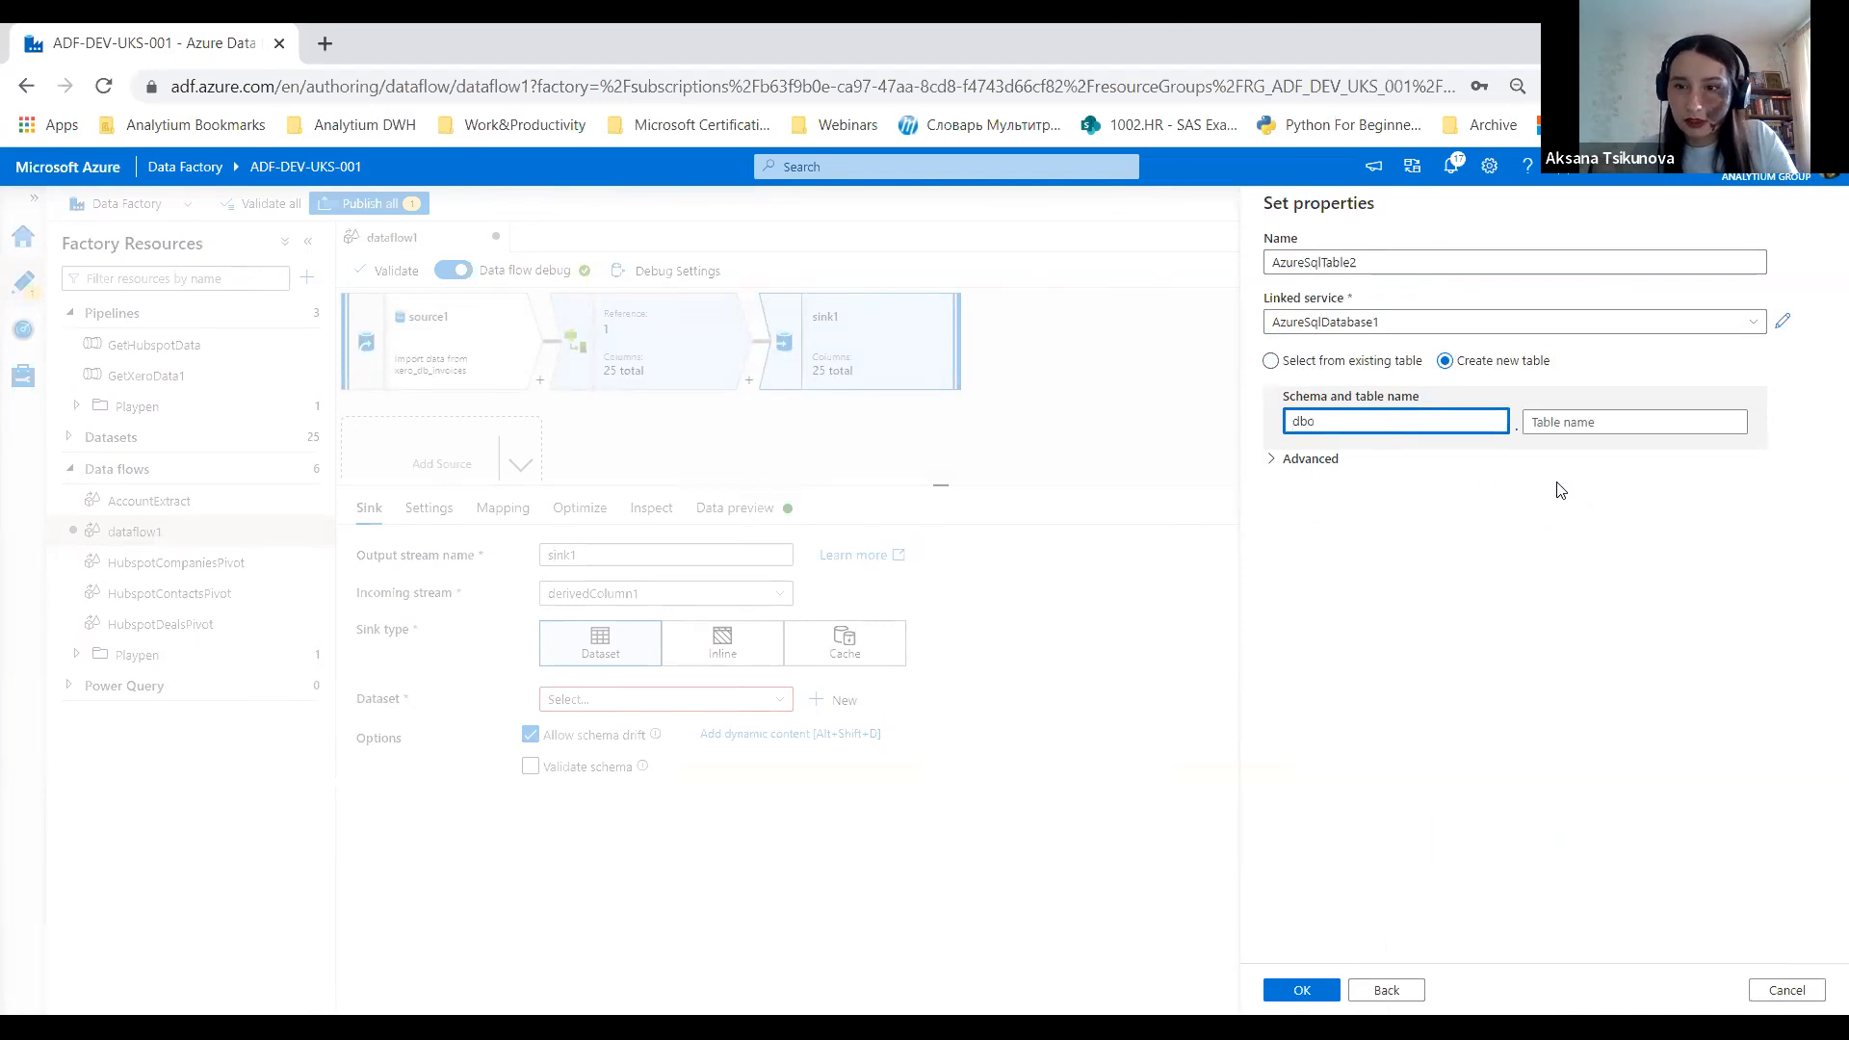
left_click(1620, 425)
type("xero_invoicesprocessed")
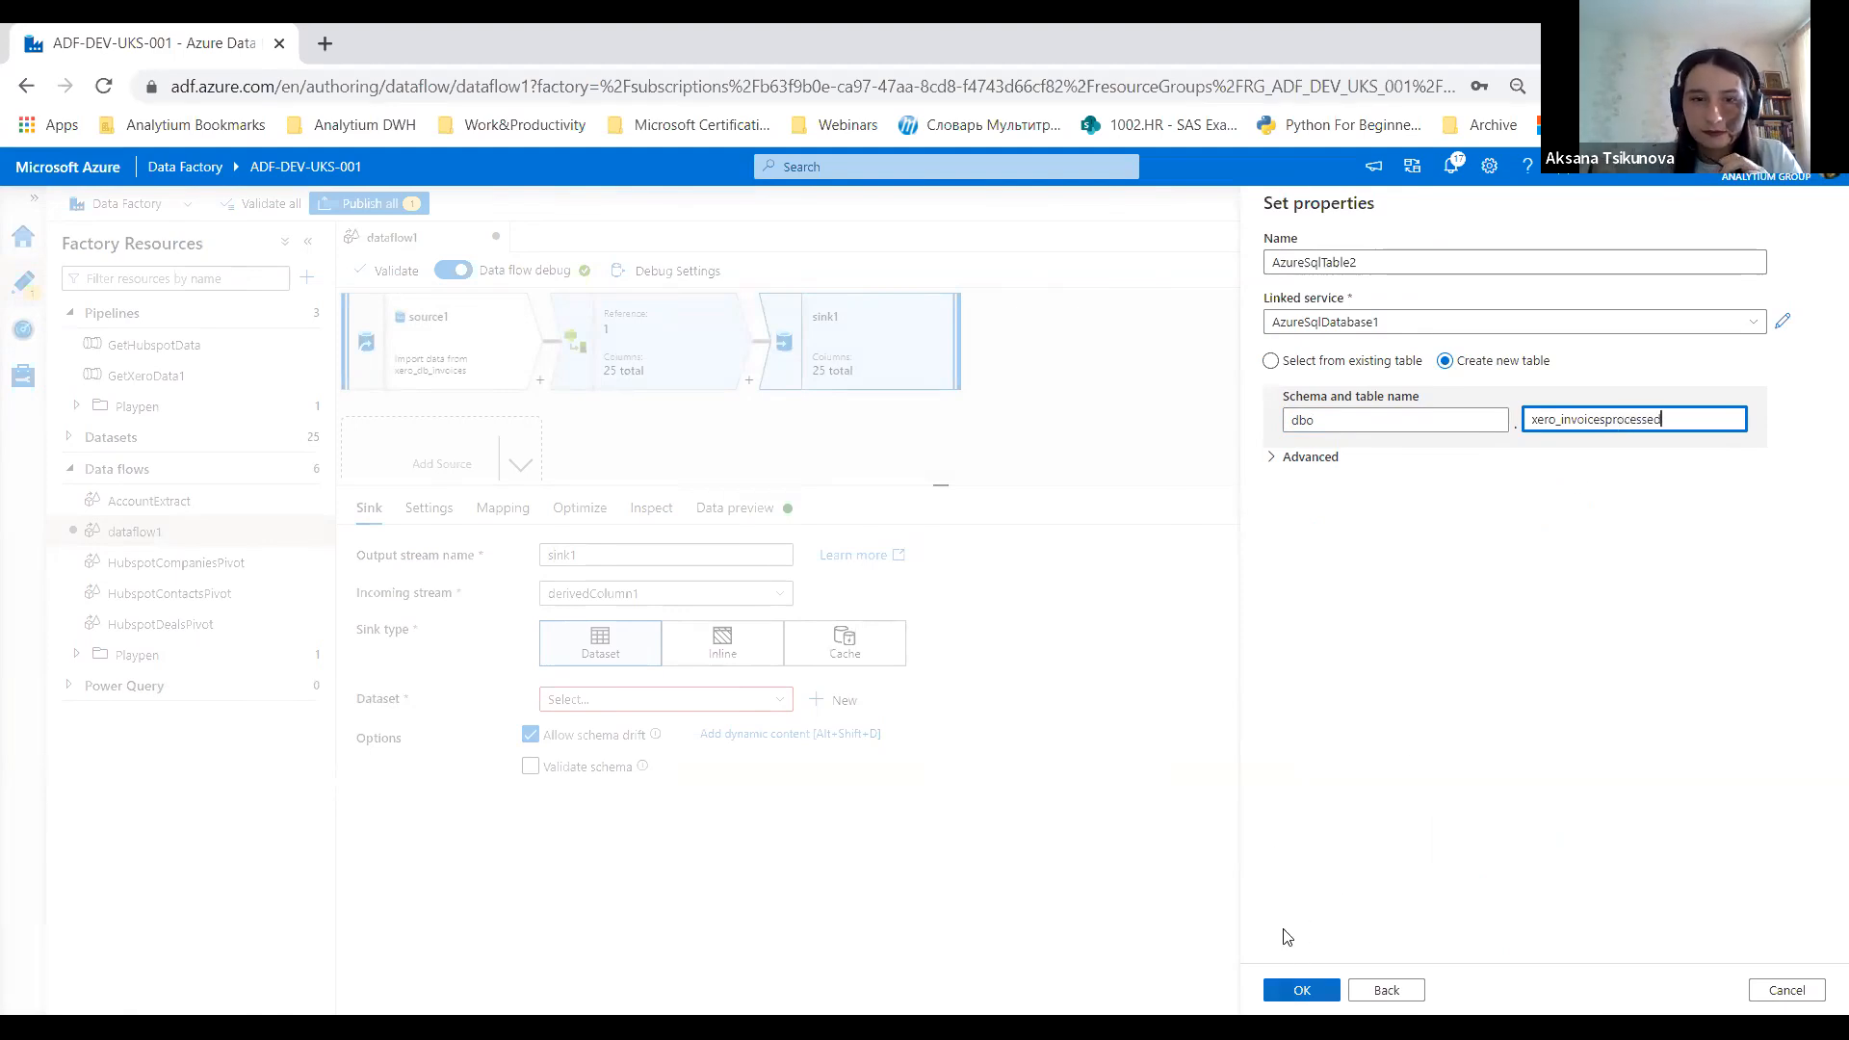
left_click(1301, 990)
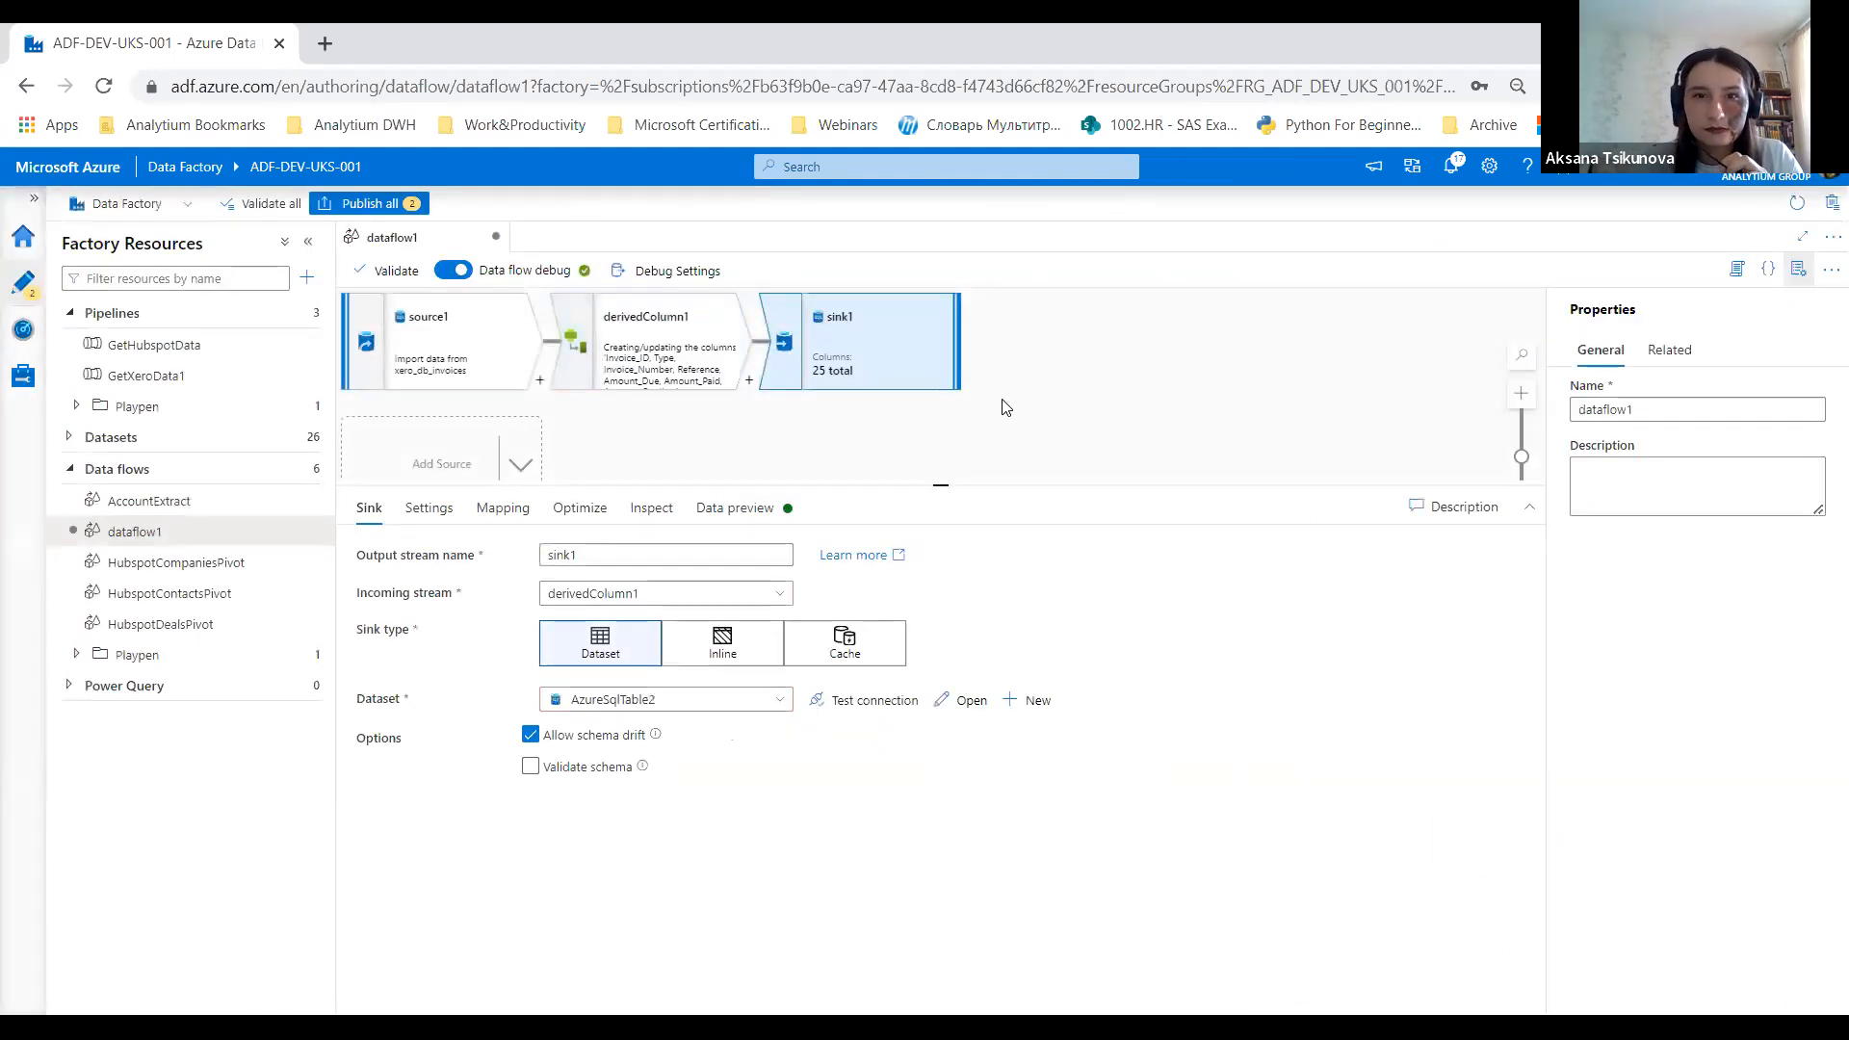
Step: Set the sink's table action to Recreate table and publish all pending changes
left_click(439, 515)
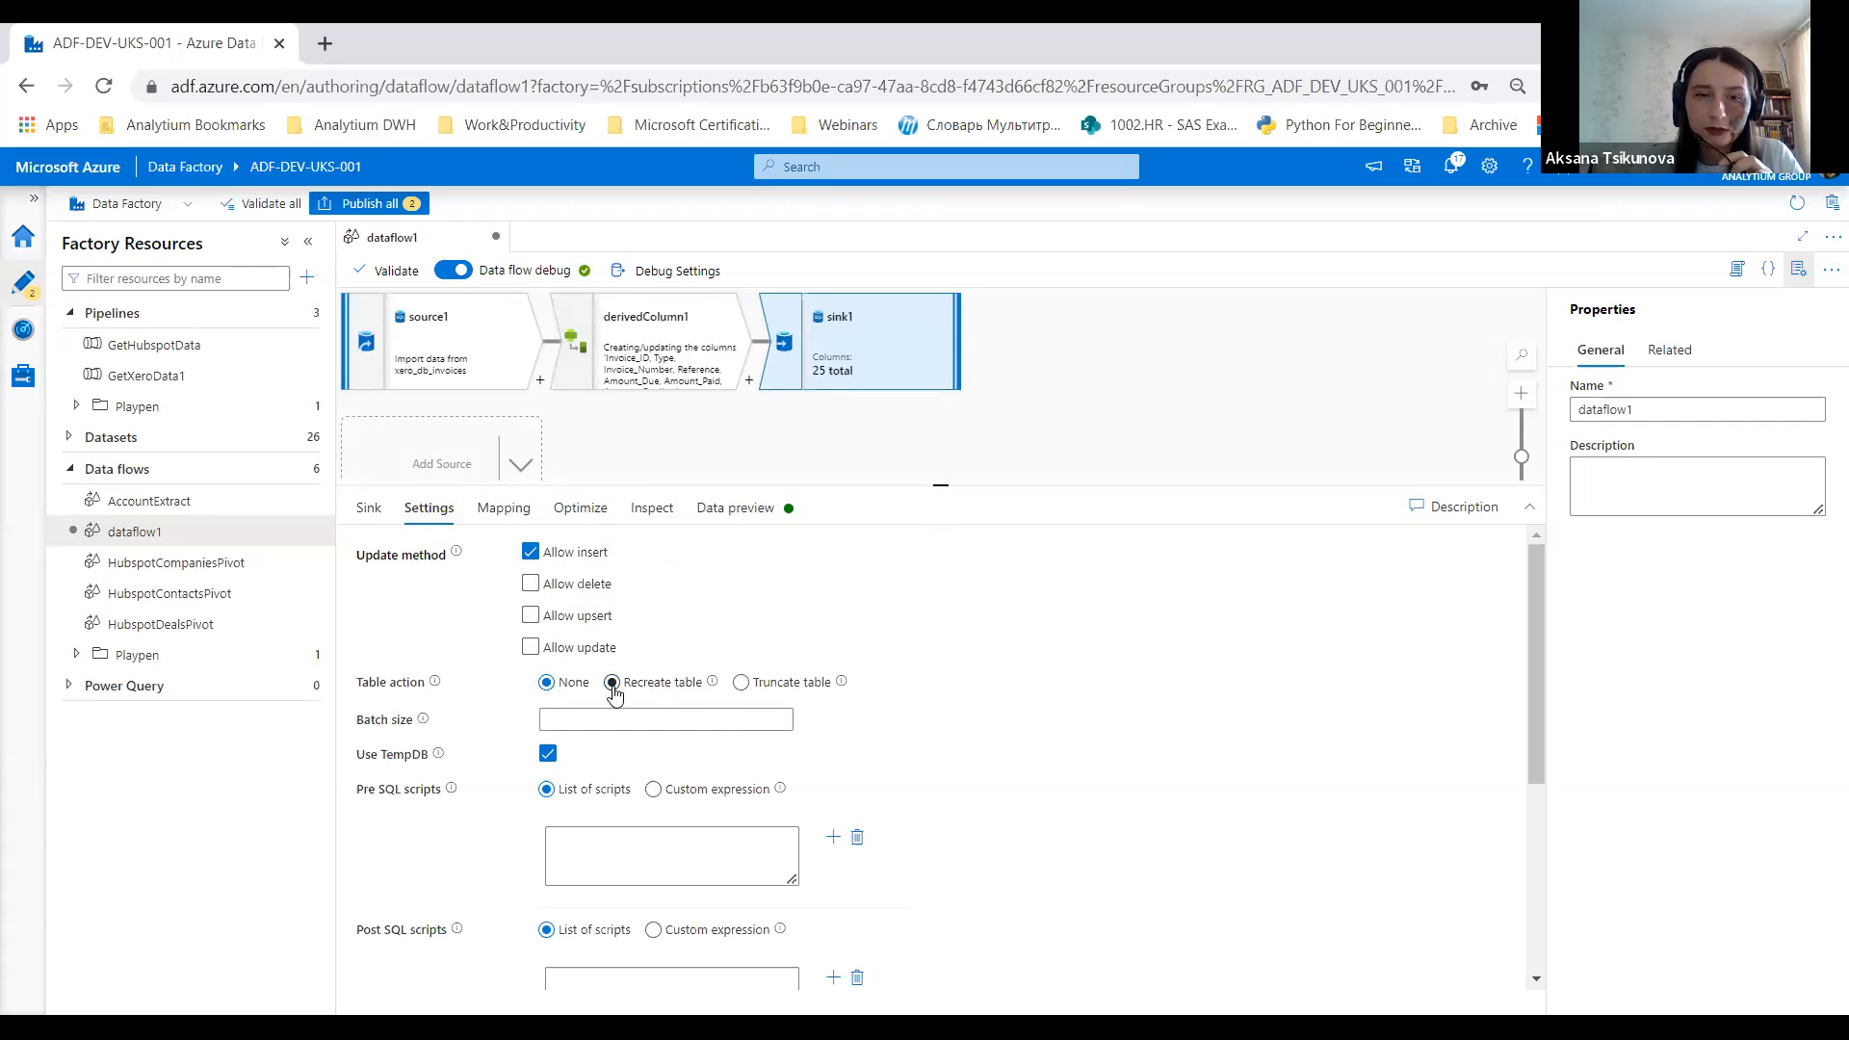
left_click(613, 685)
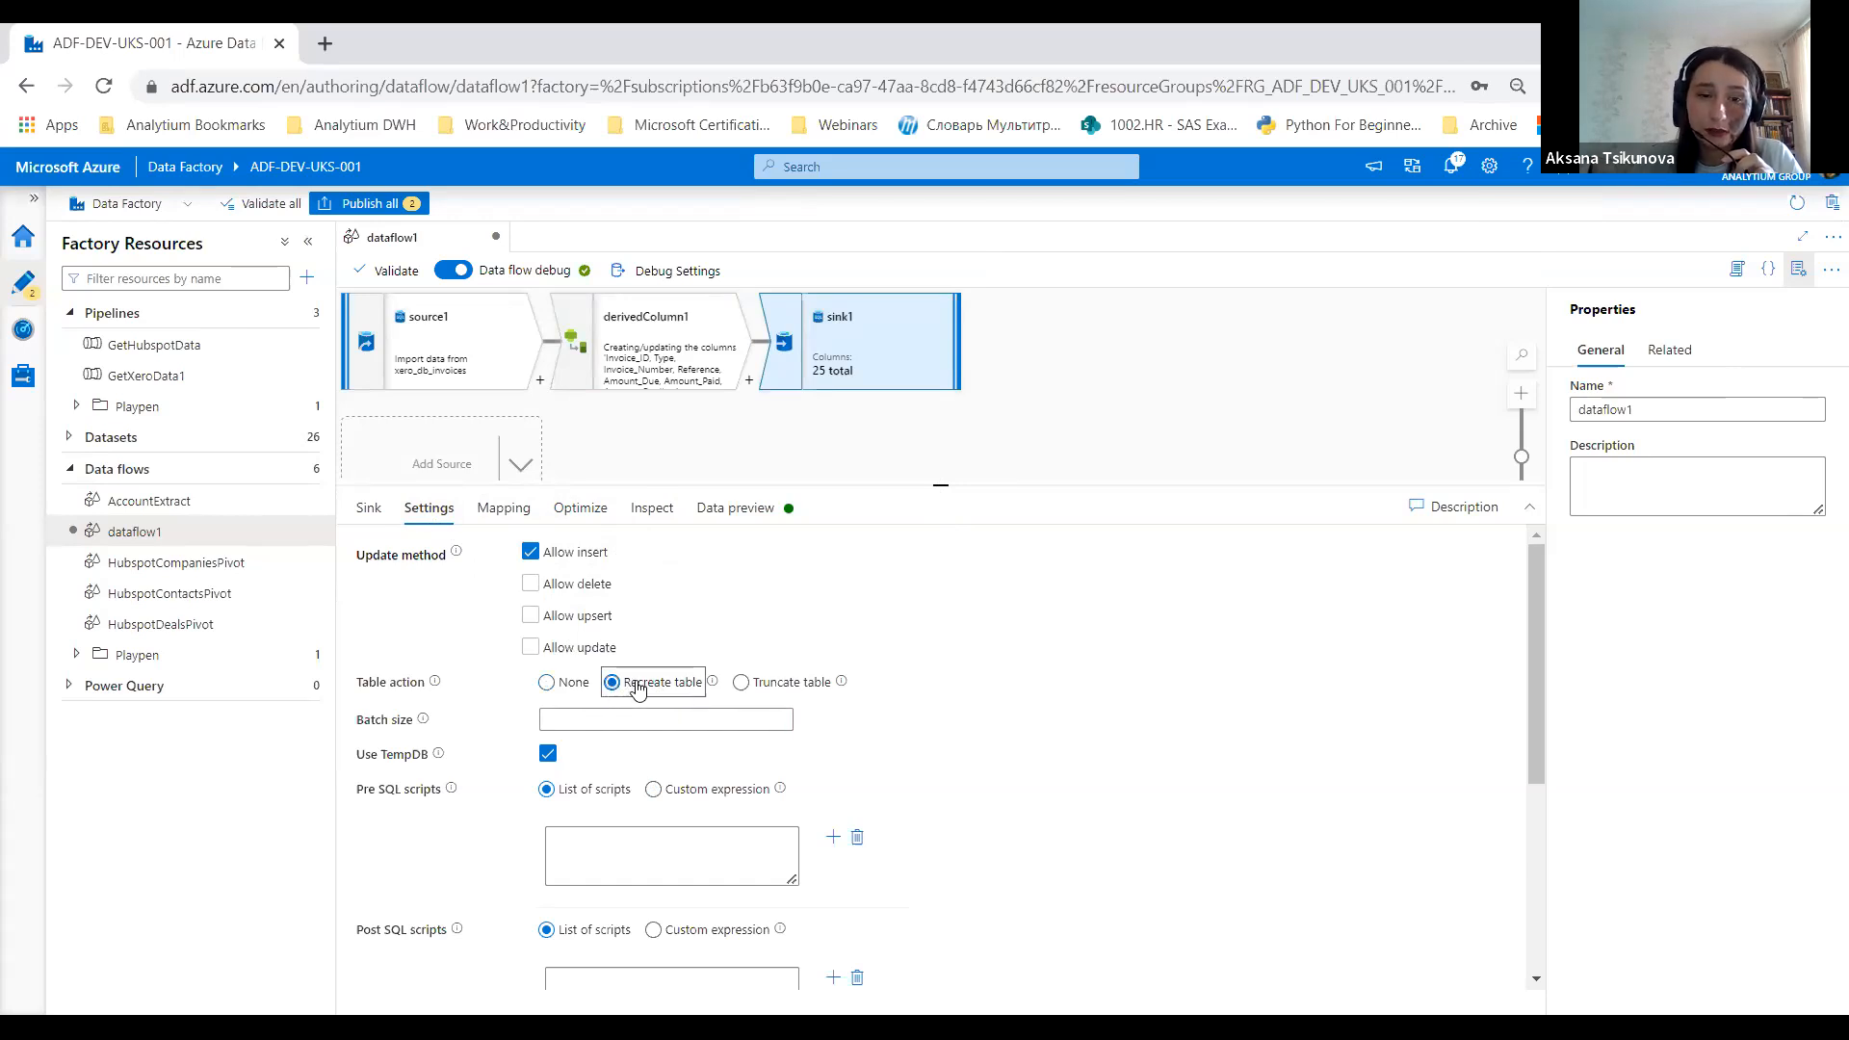
left_click_drag(940, 487, 940, 586)
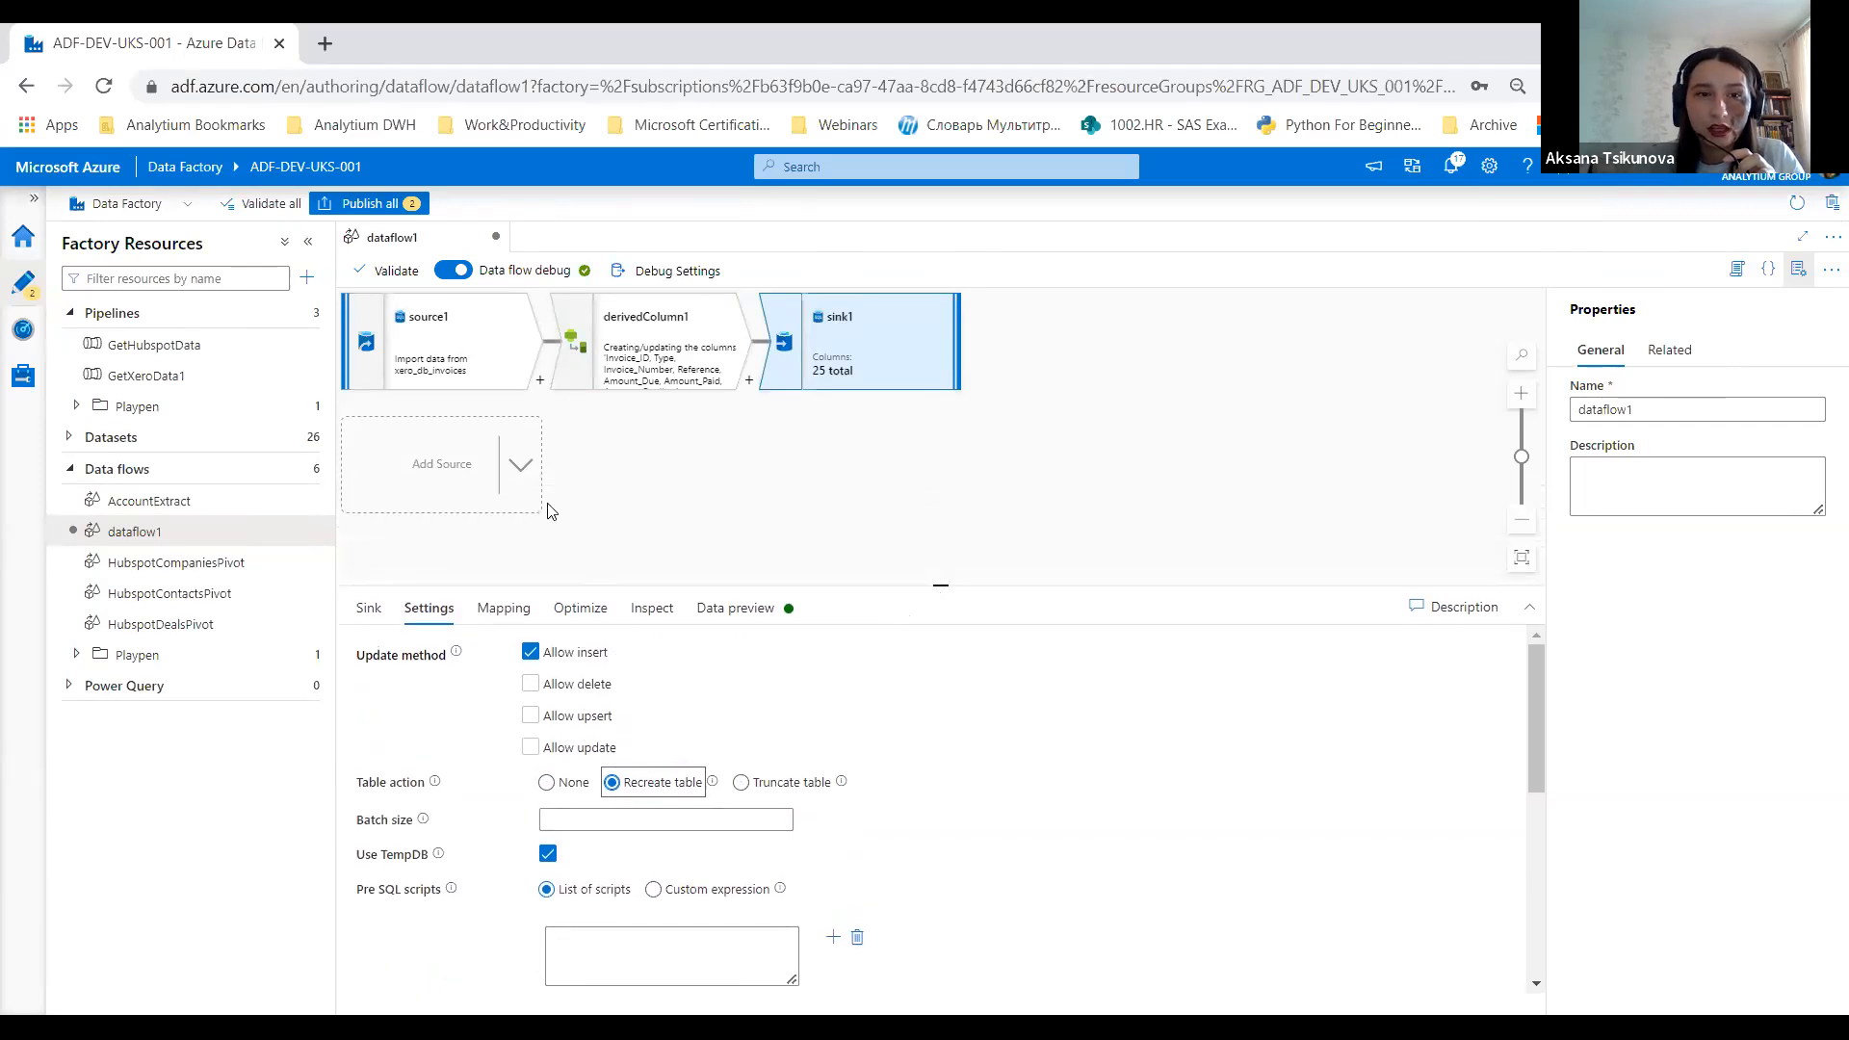
left_click(384, 205)
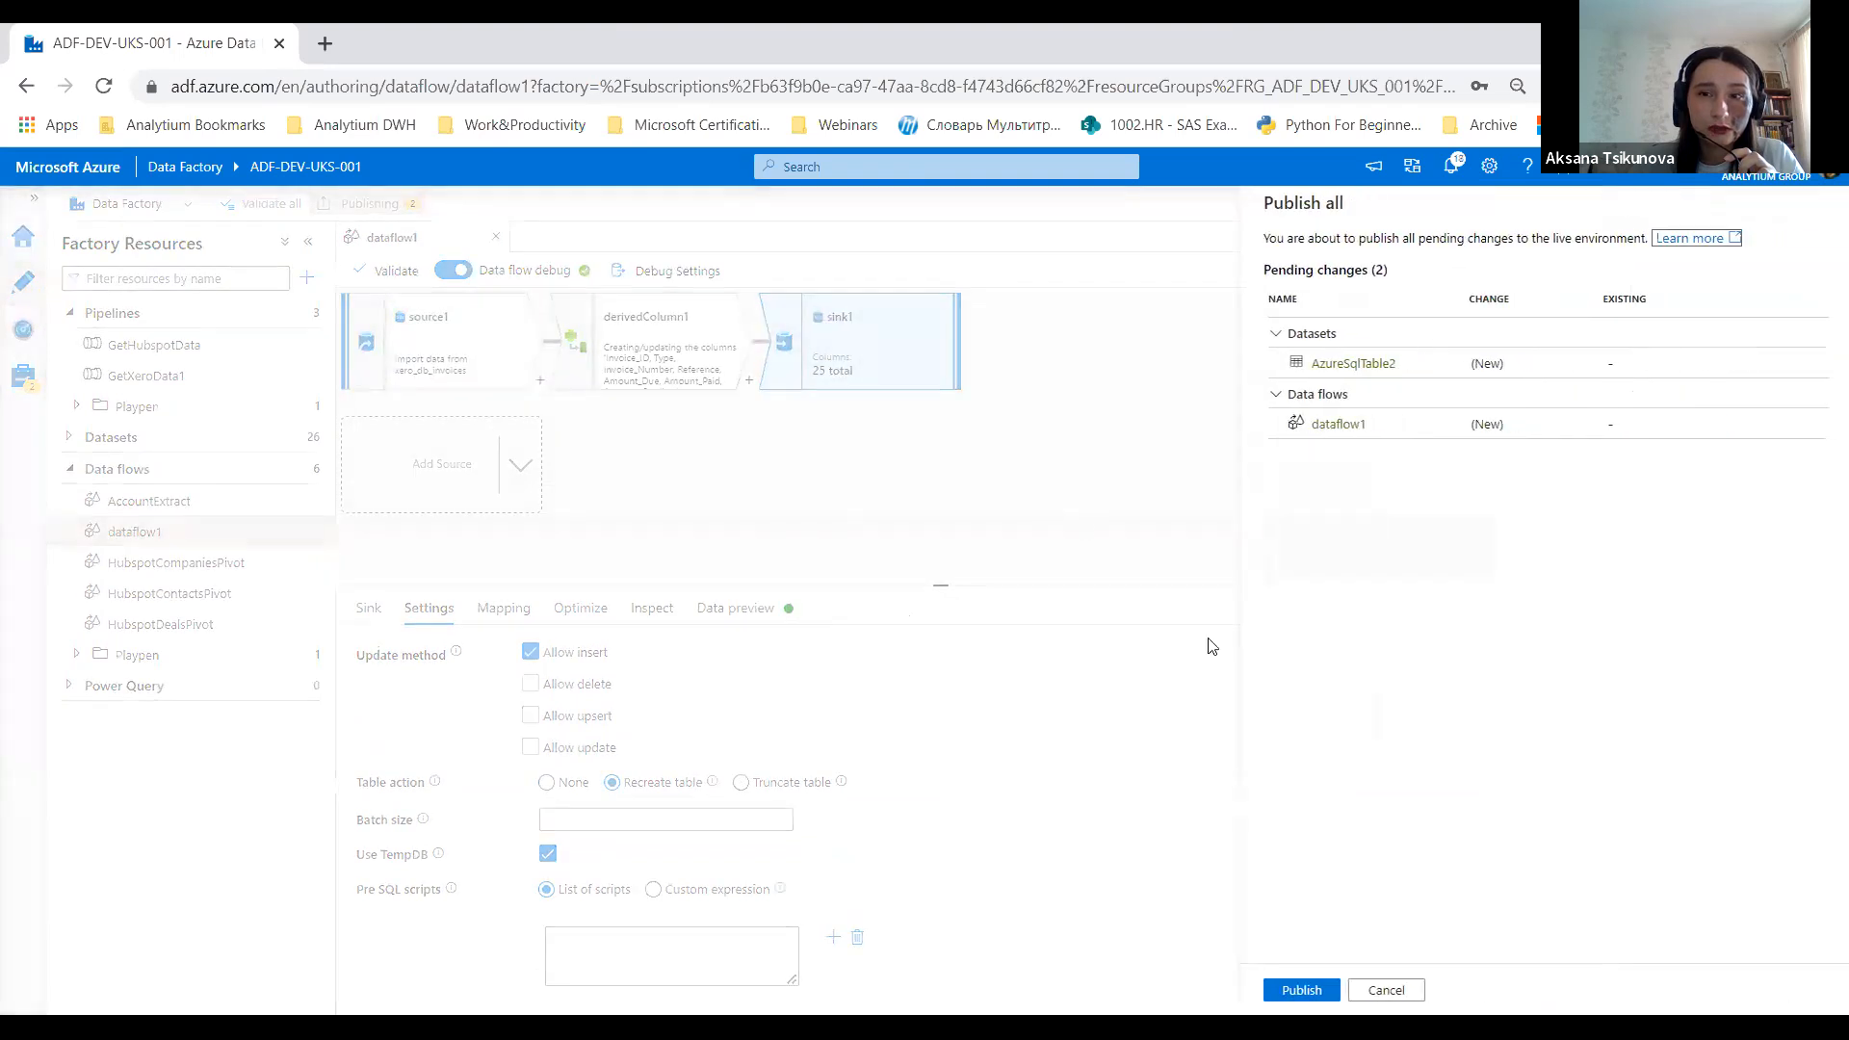
left_click(1314, 997)
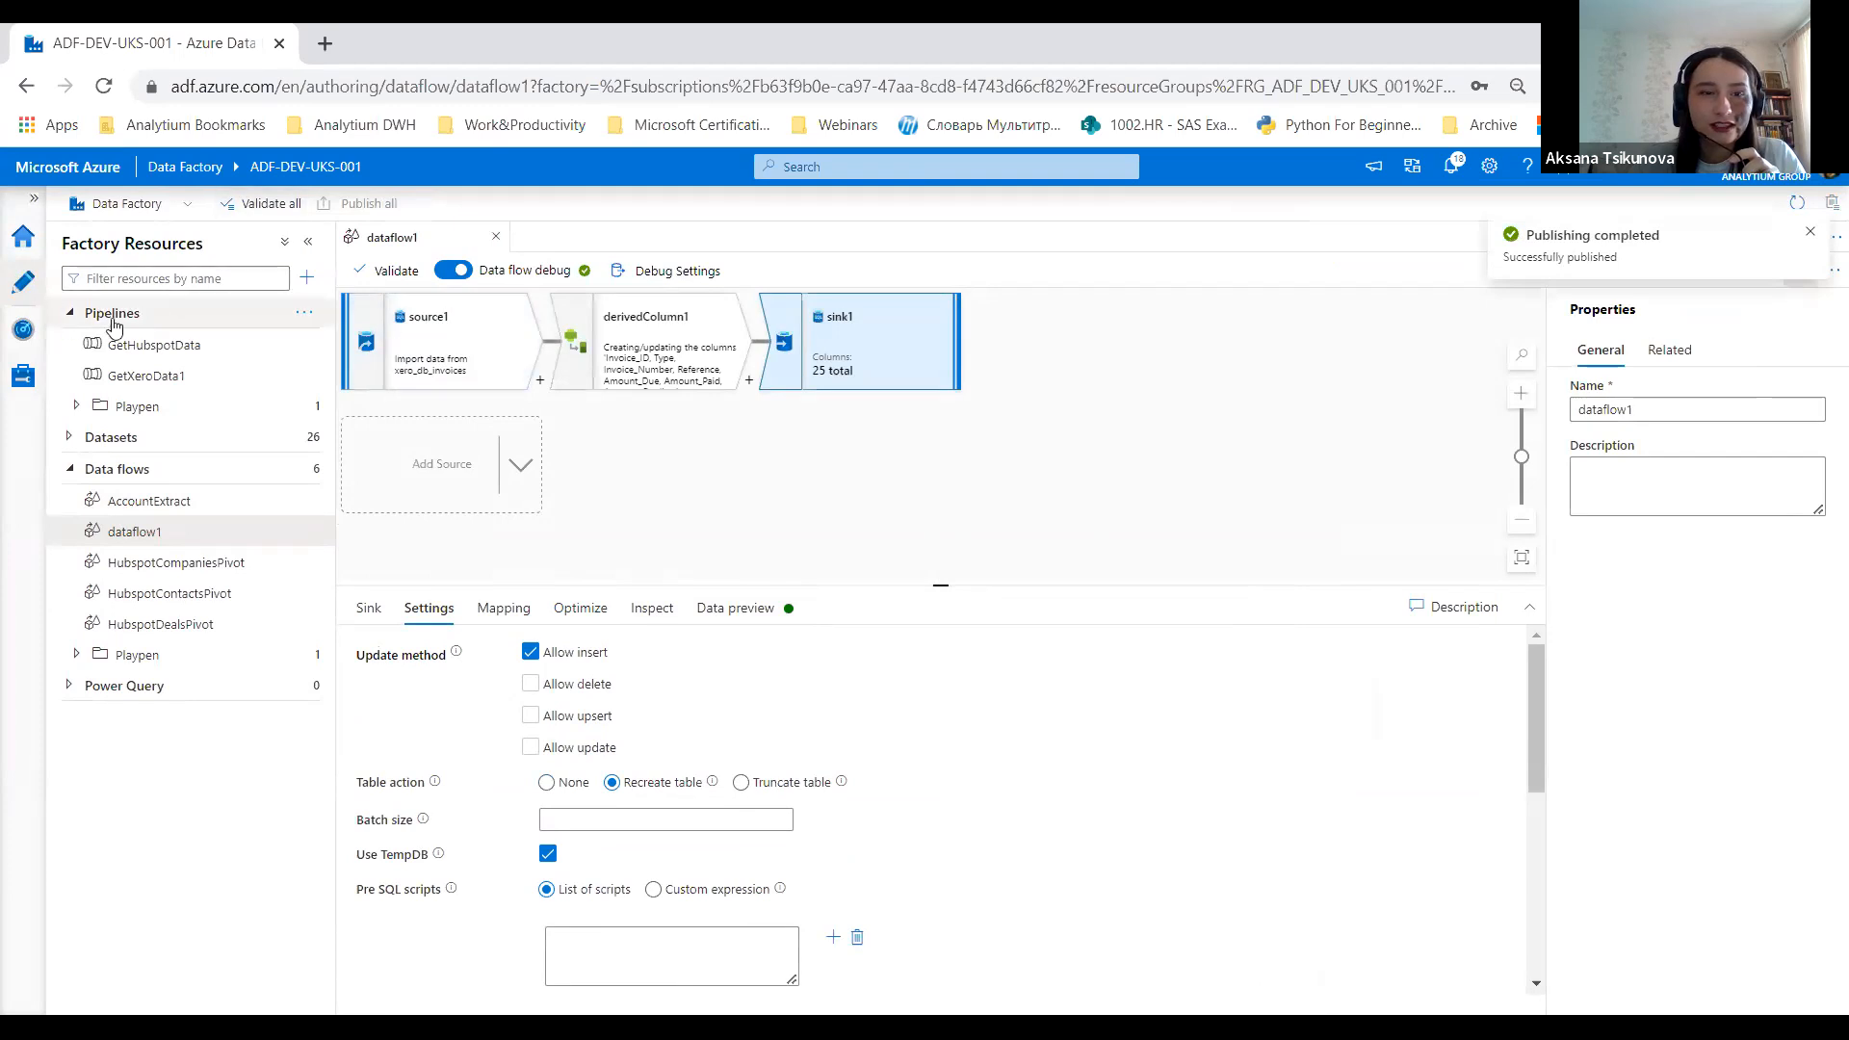
Step: Open the GetXeroData1 pipeline and close the dataflow1 and GetHubspotData editors
left_click(72, 469)
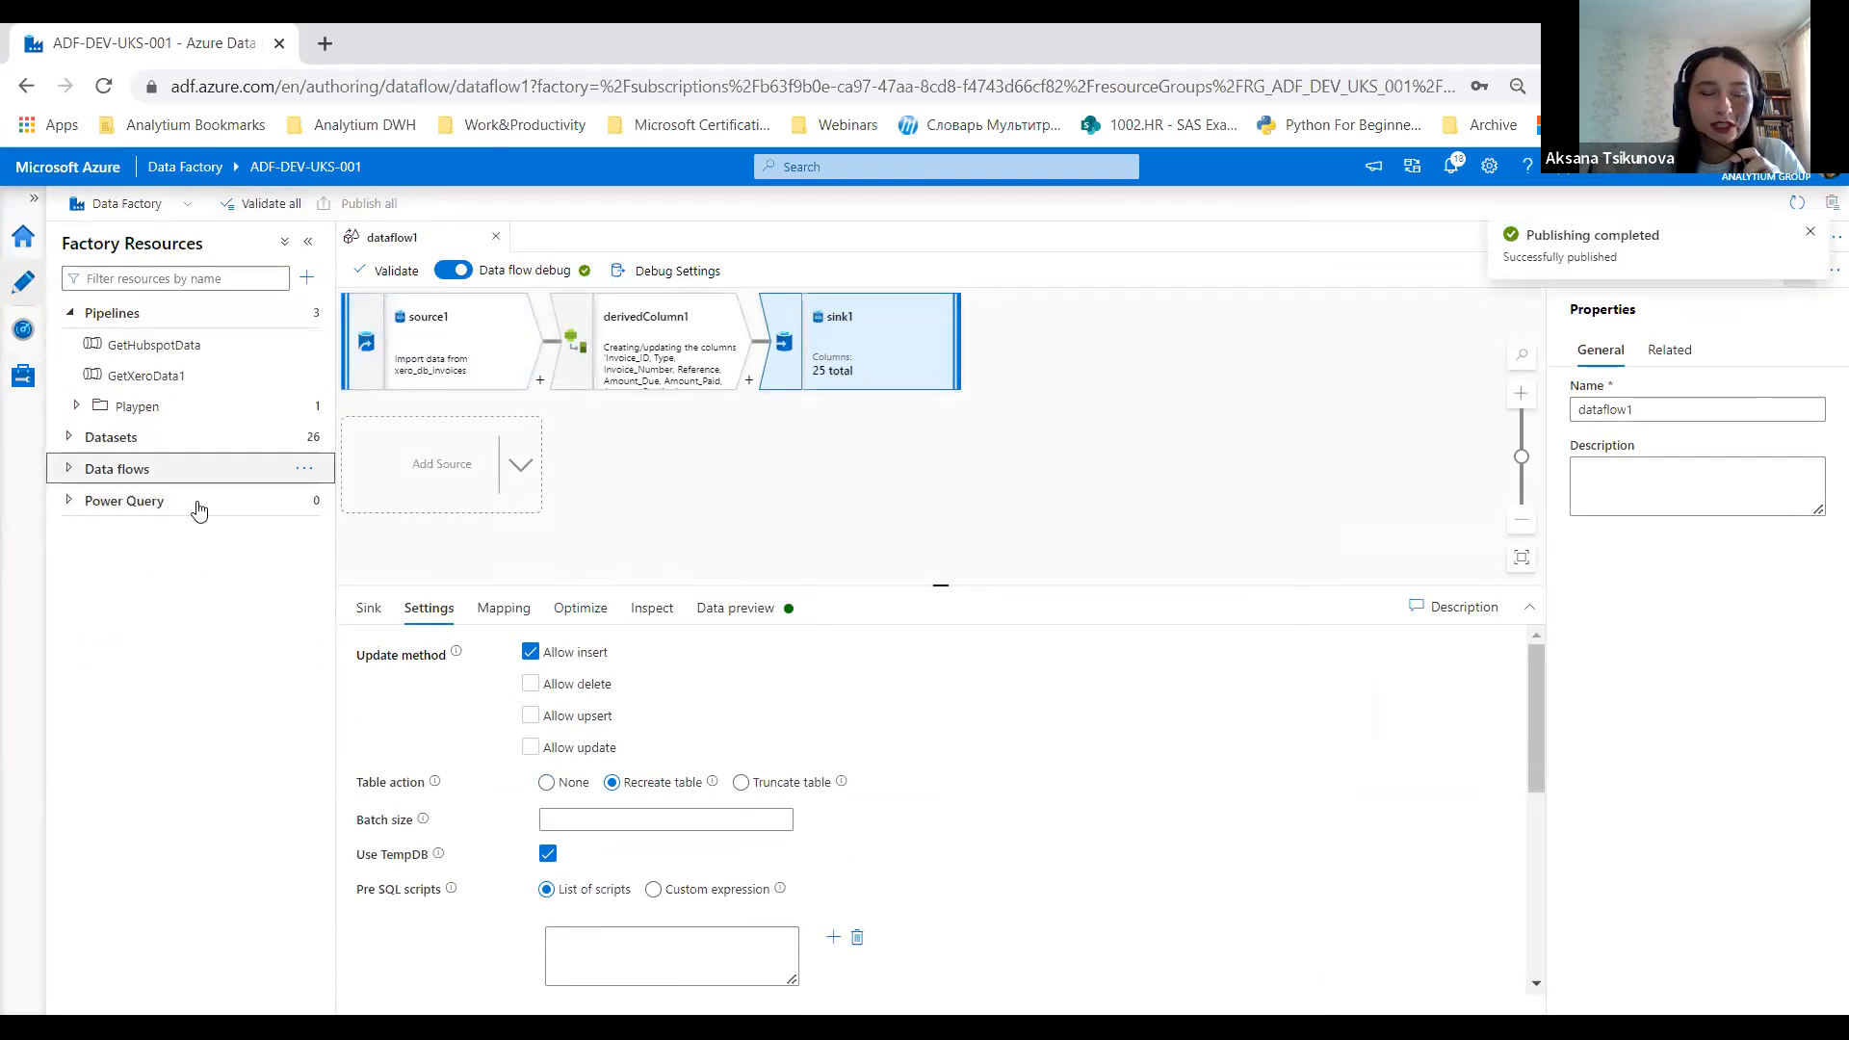
left_click(146, 346)
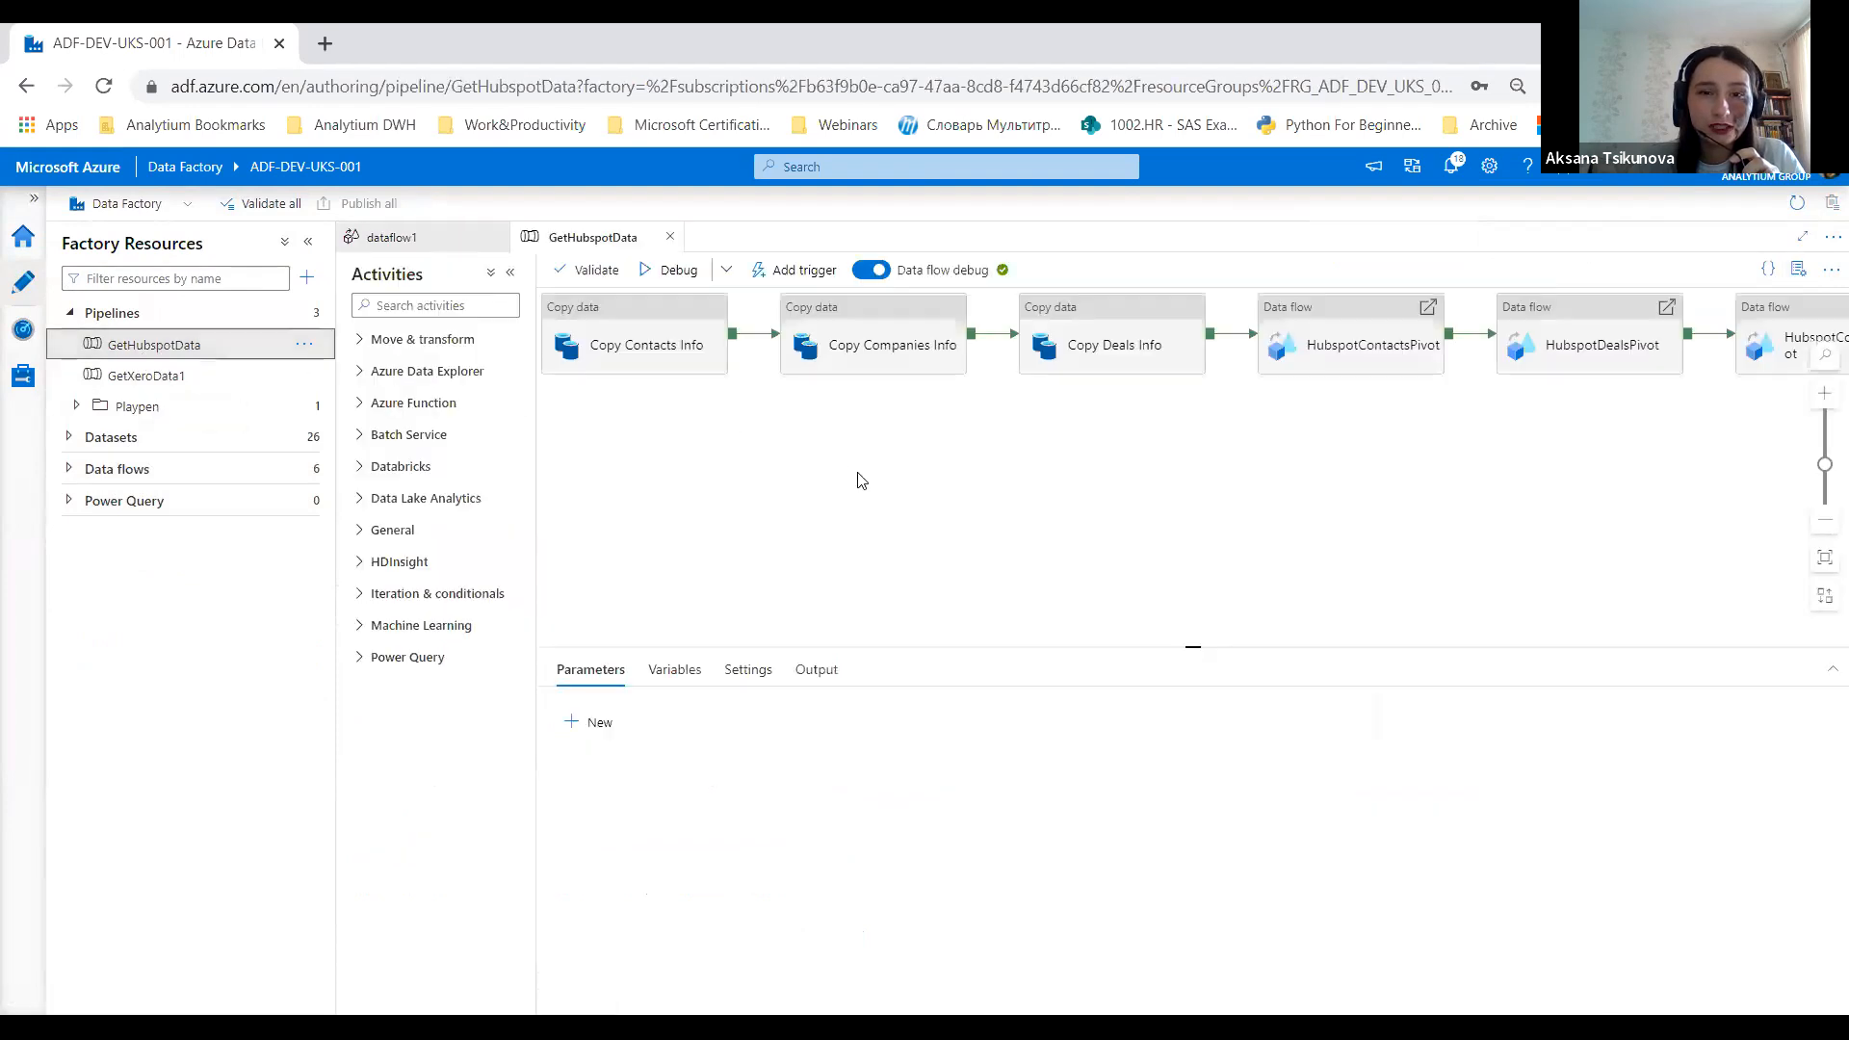
left_click(228, 376)
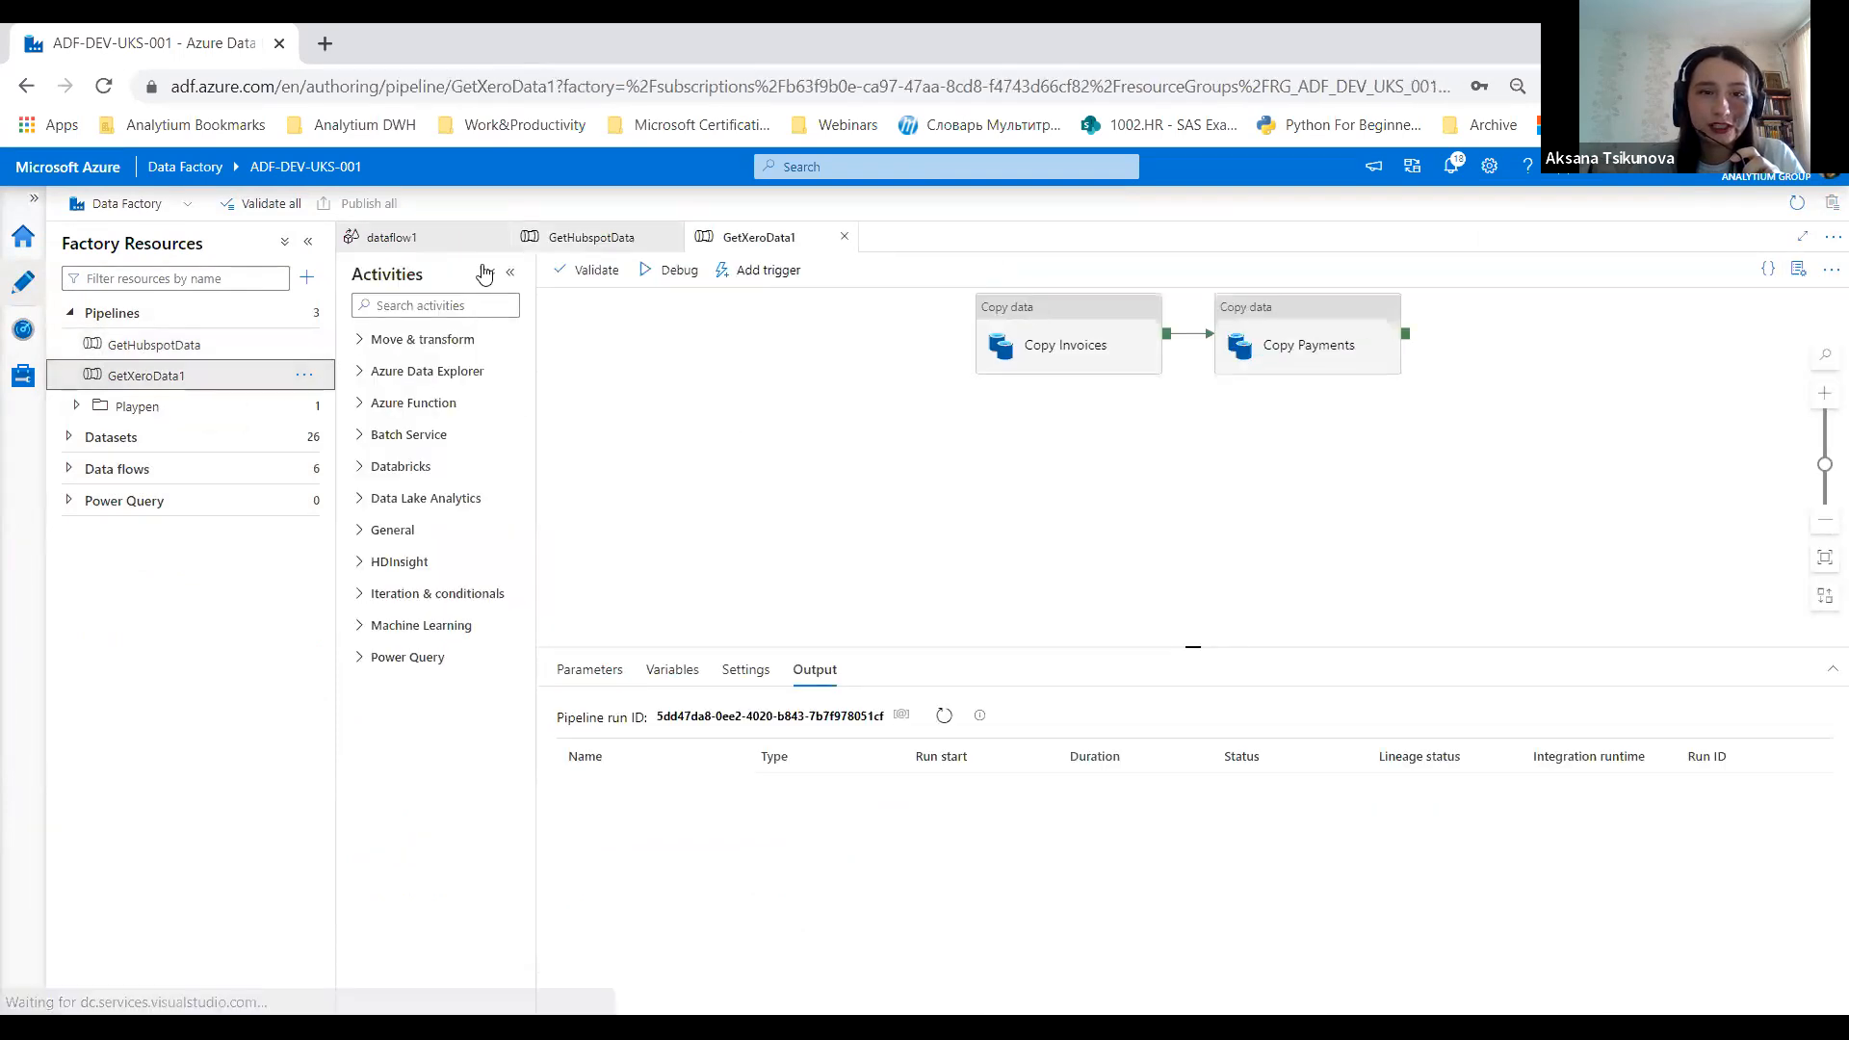
left_click(497, 238)
left_click(497, 238)
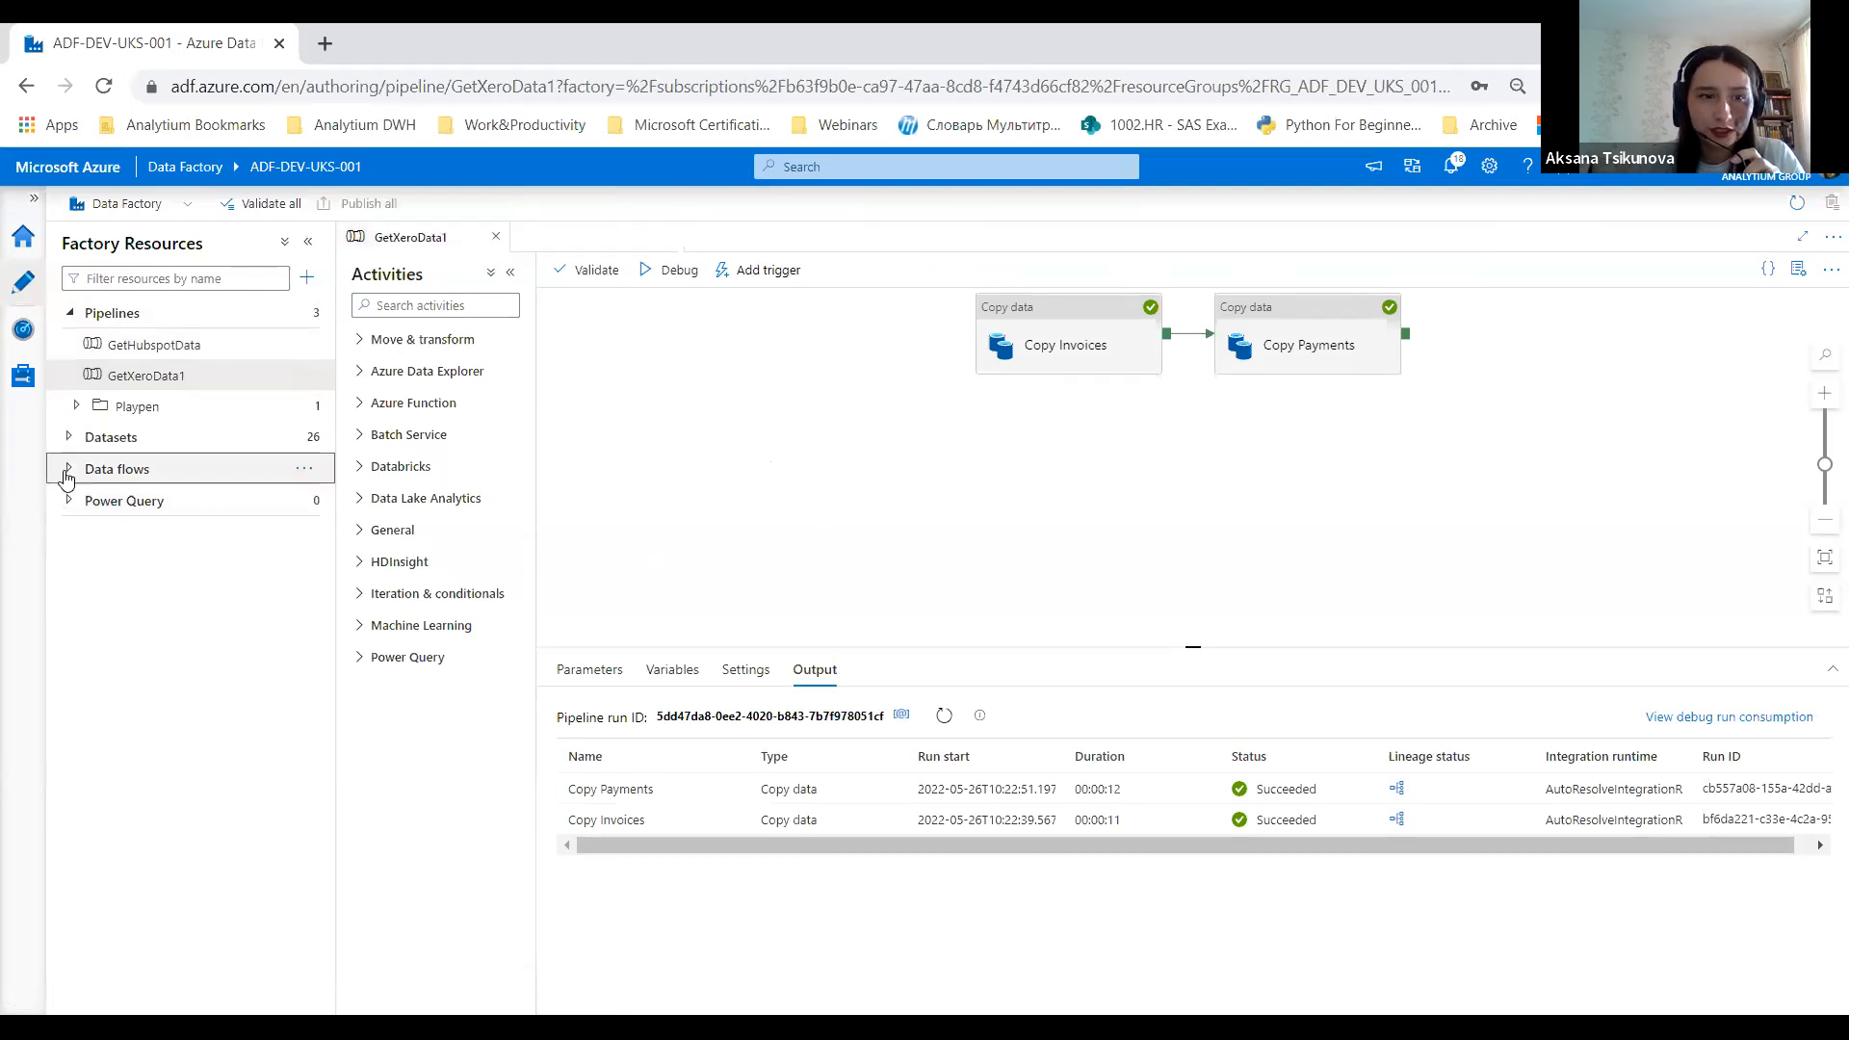
Step: Add dataflow1 to the GetXeroData1 pipeline and connect its success output to the Copy Invoices activity
left_click(135, 469)
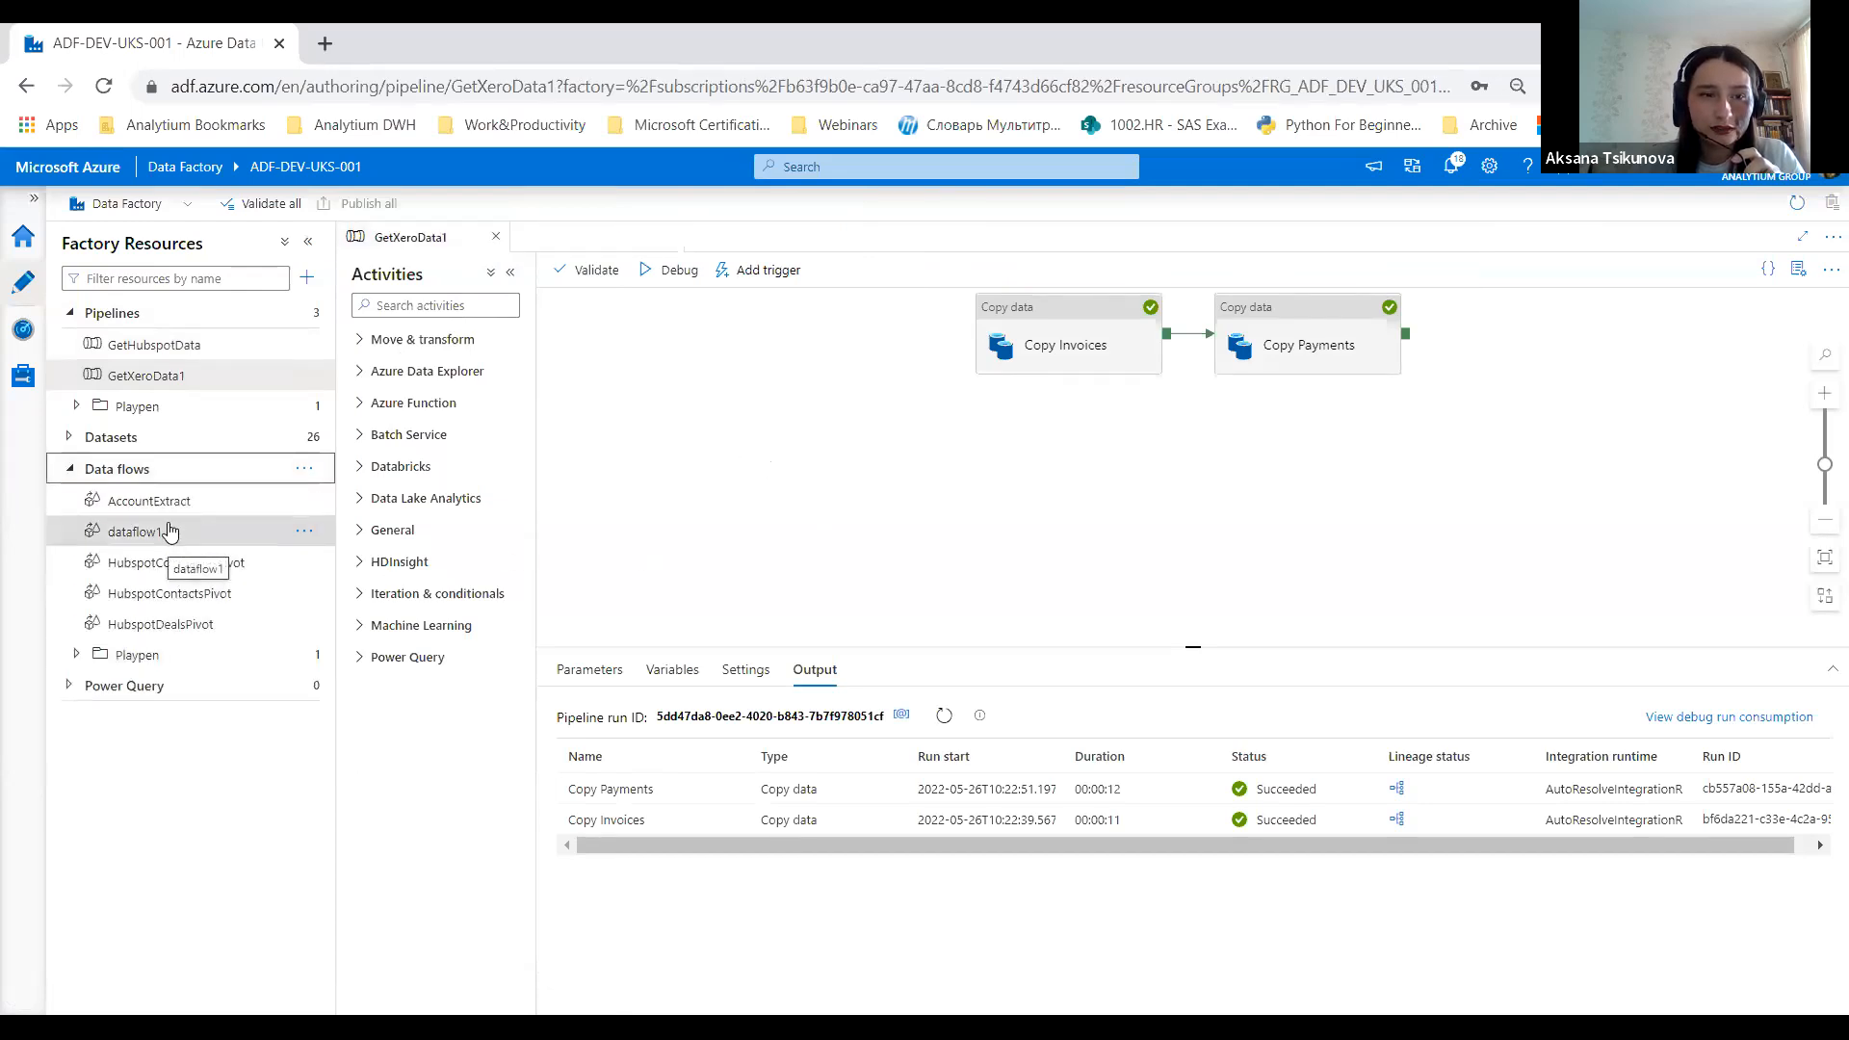
left_click_drag(169, 531, 1059, 467)
left_click(1183, 496)
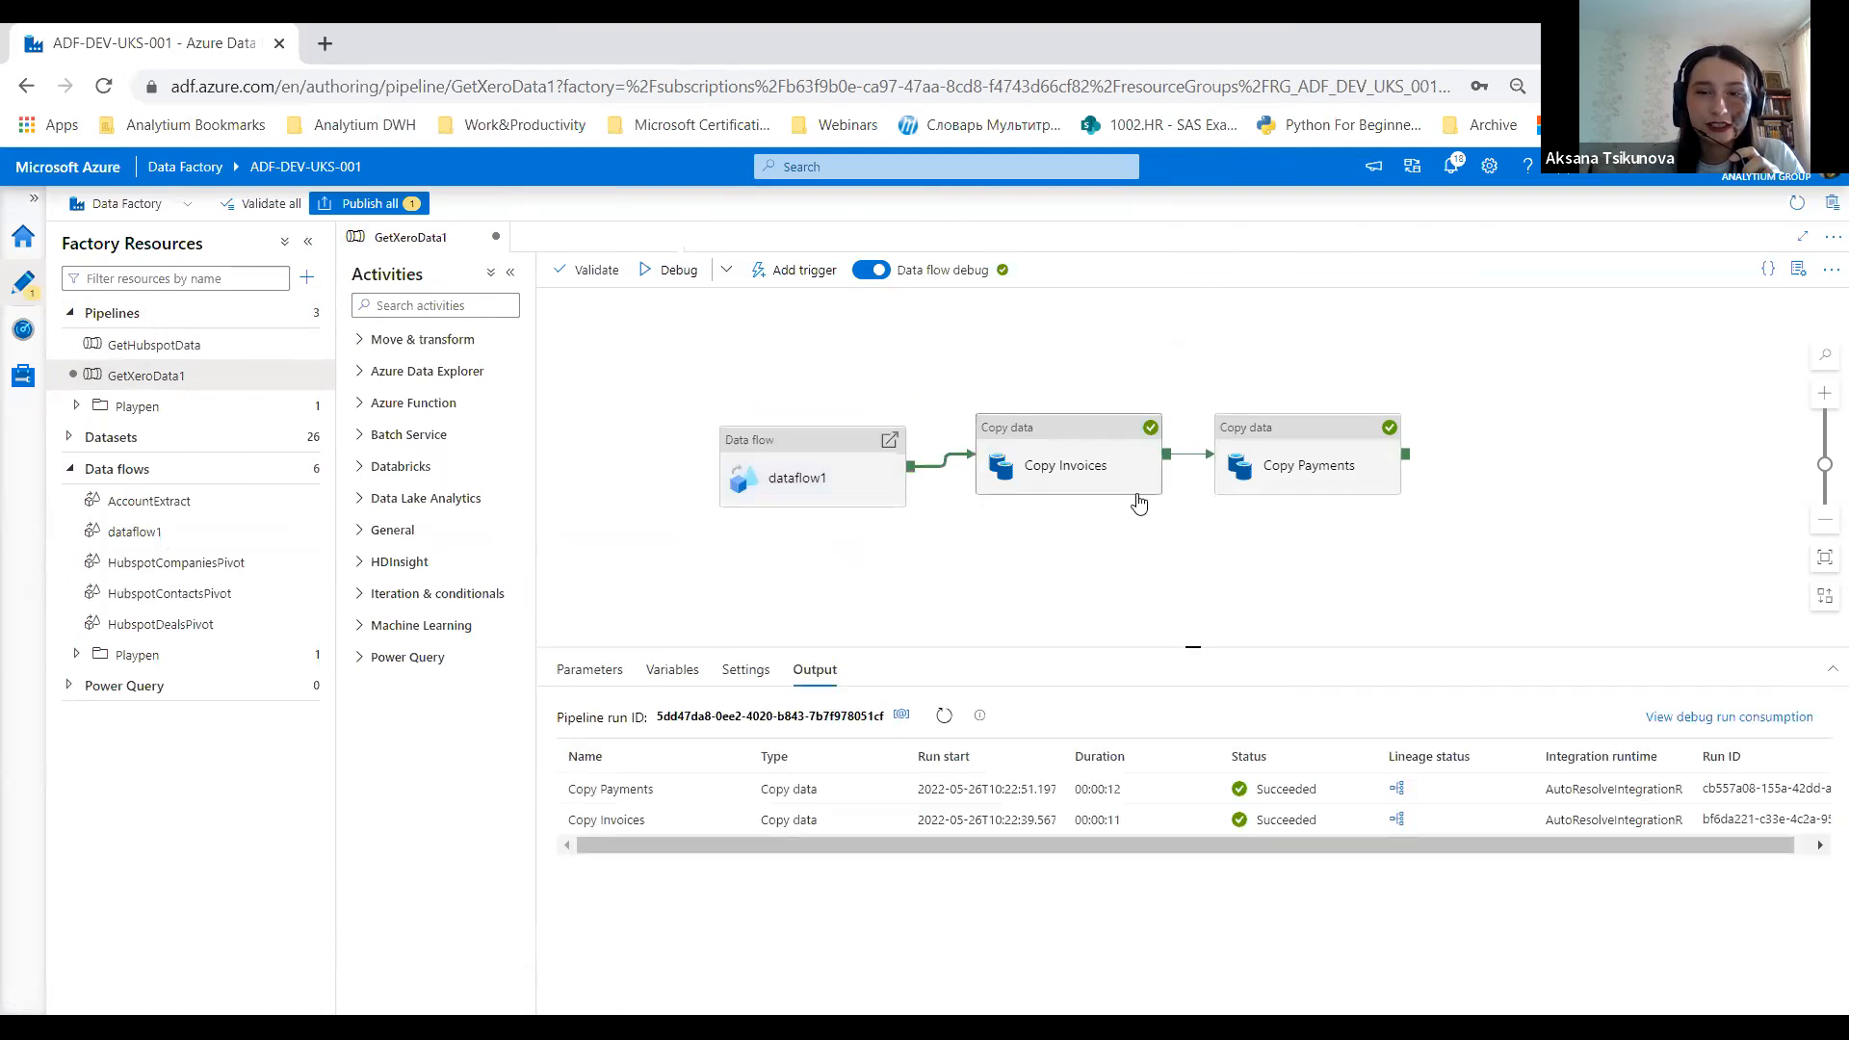
Step: Set a breakpoint on the dataflow1 activity and debug the pipeline using the data flow debug session
left_click(816, 442)
left_click(895, 410)
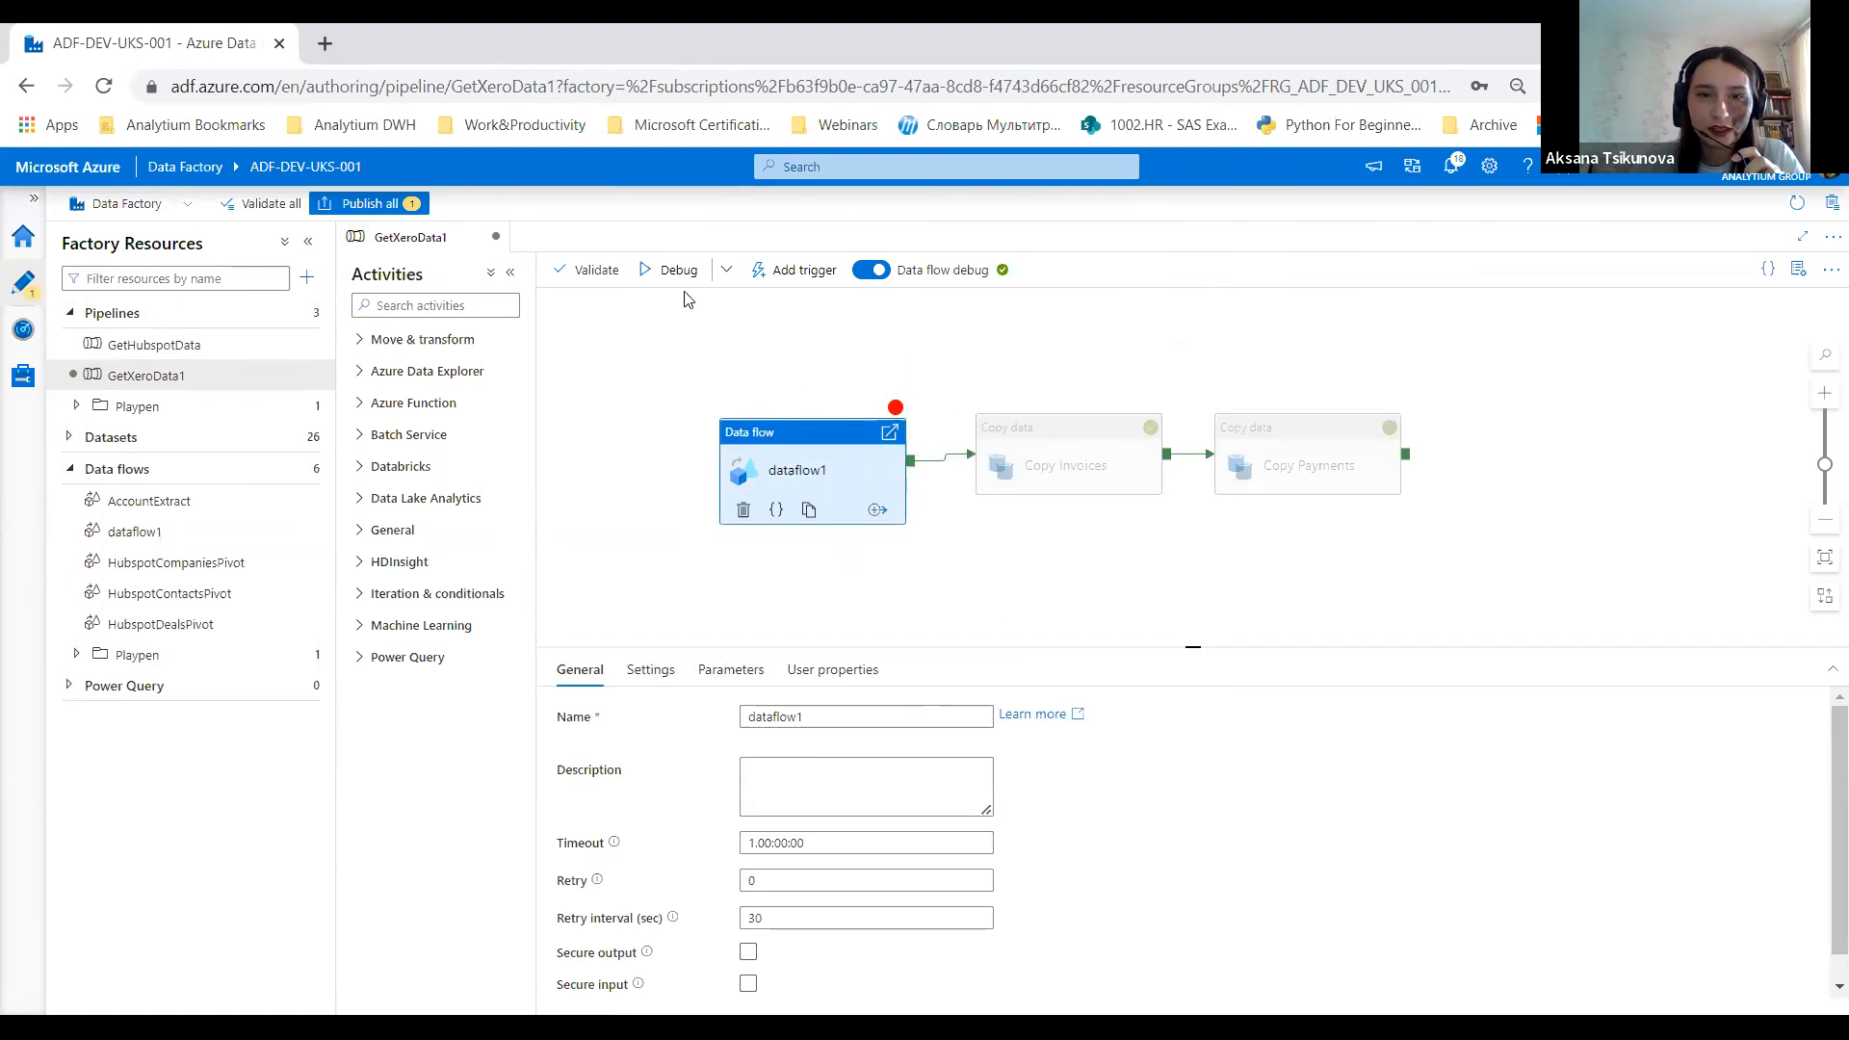
left_click(726, 270)
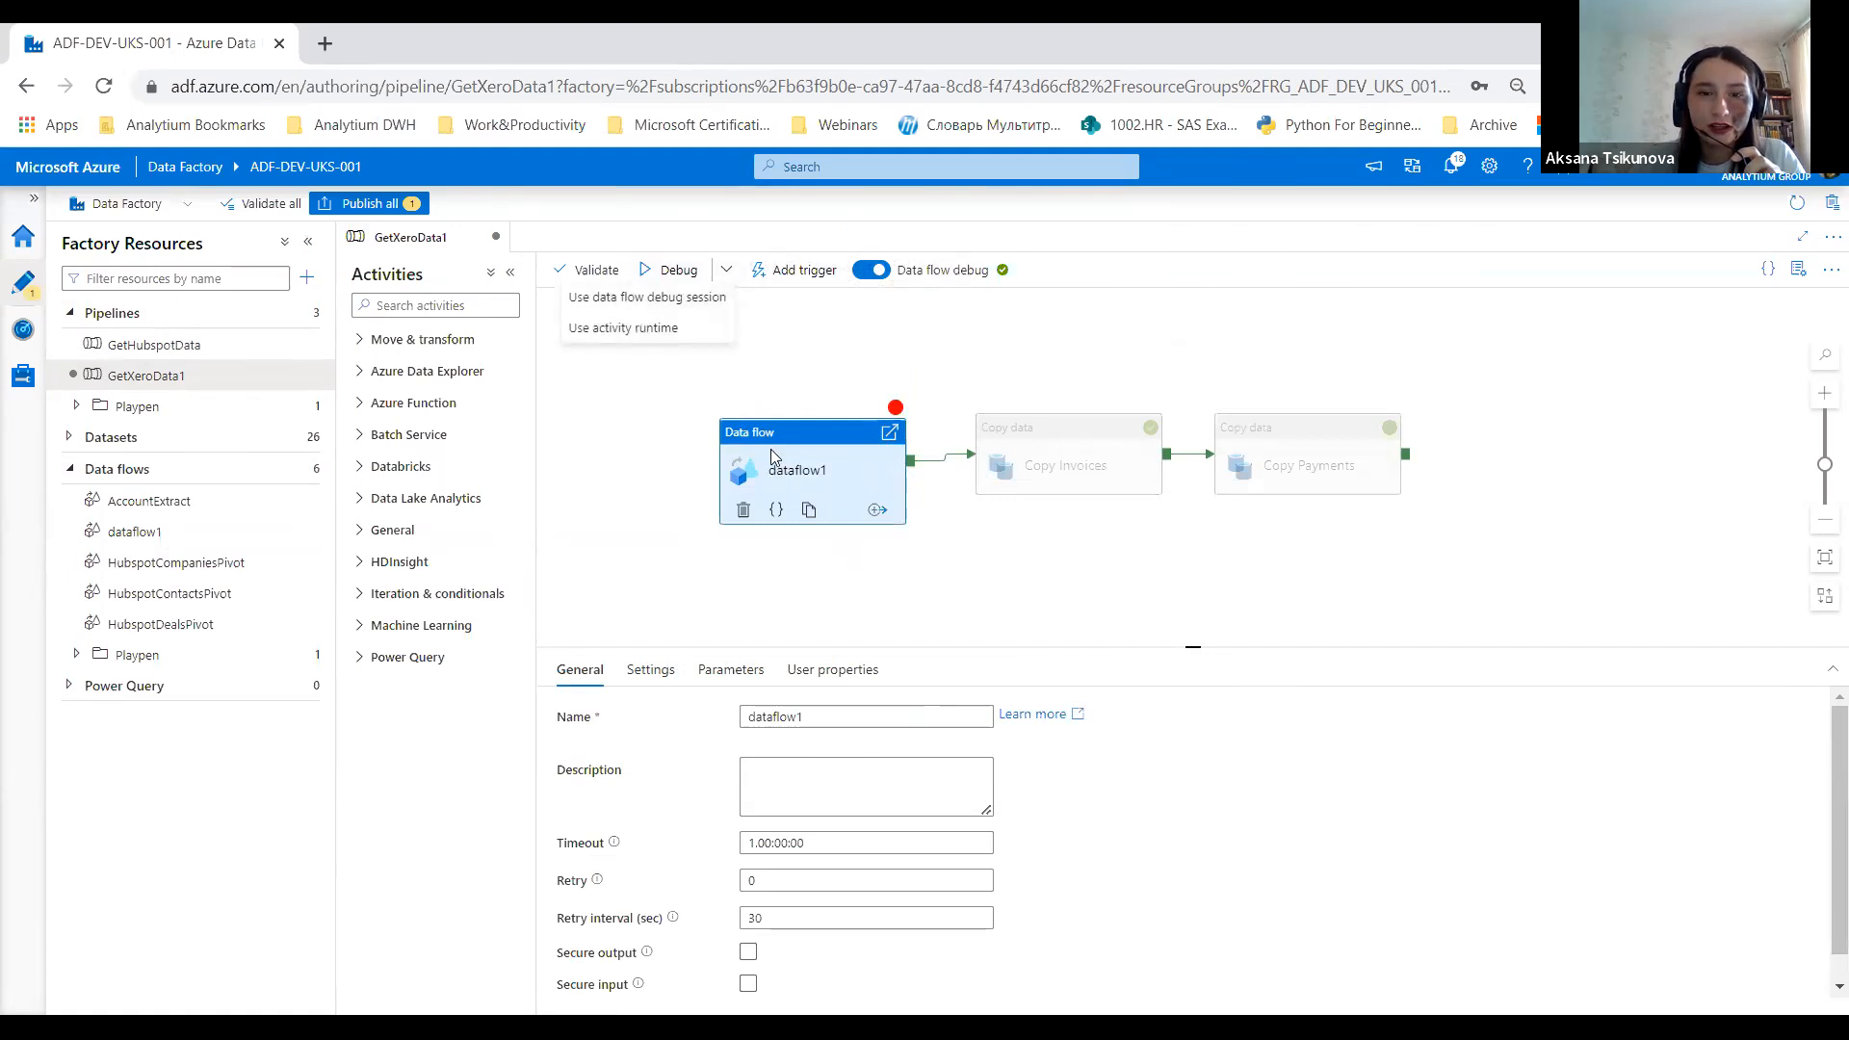
left_click(650, 310)
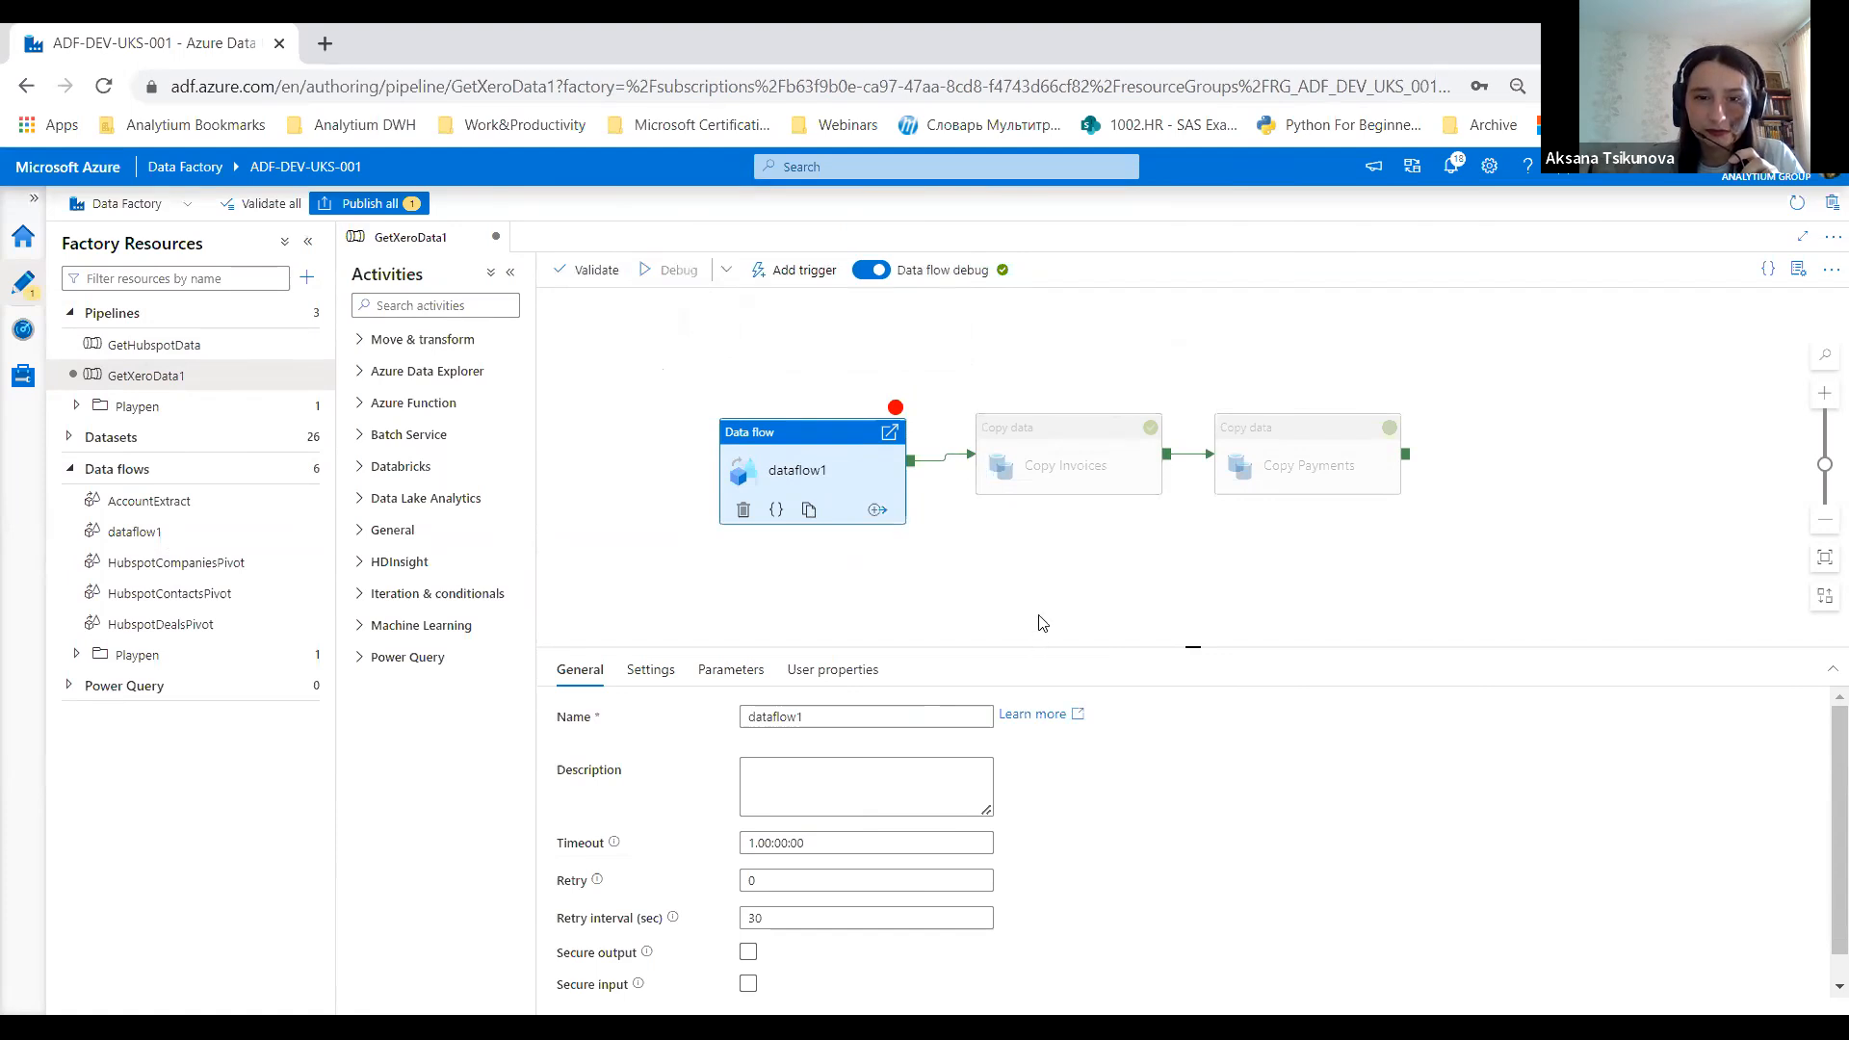
Step: Monitor the dataflow1 debug run by refreshing the pipeline output, and open the activity's run details
left_click(880, 589)
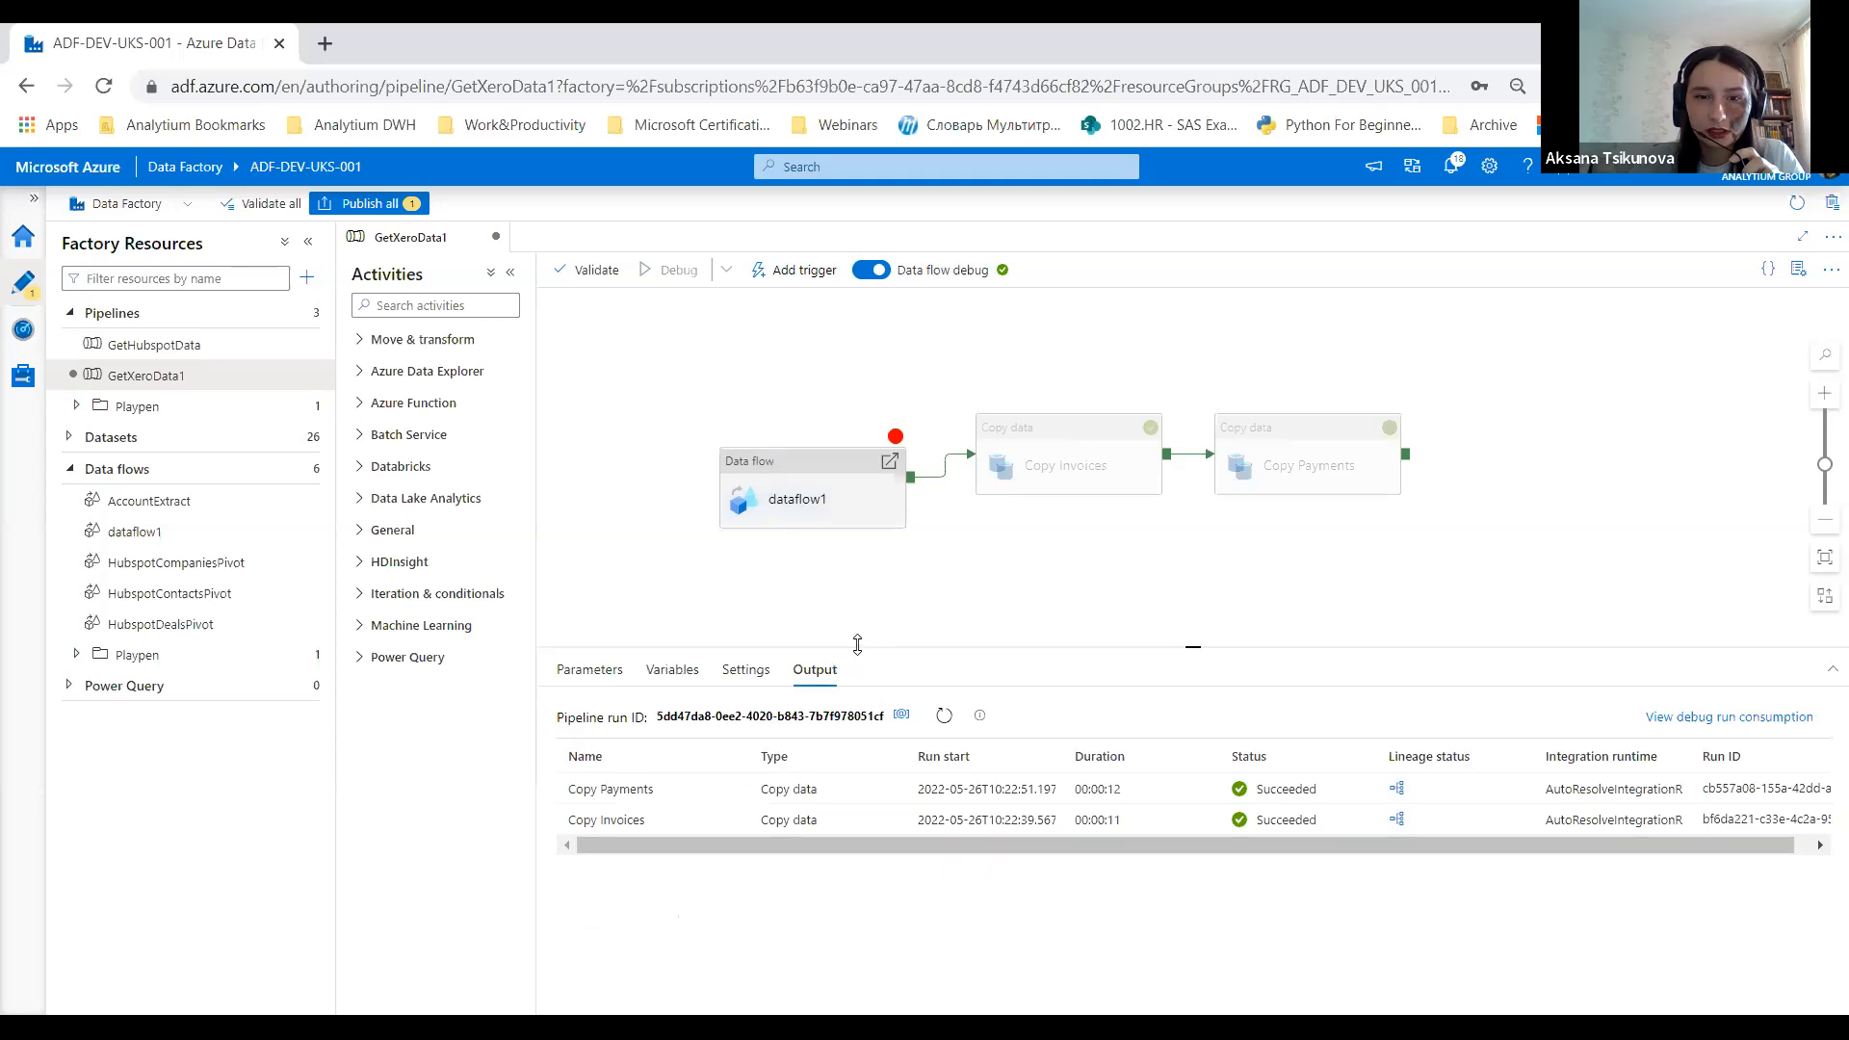
left_click(943, 716)
left_click(944, 717)
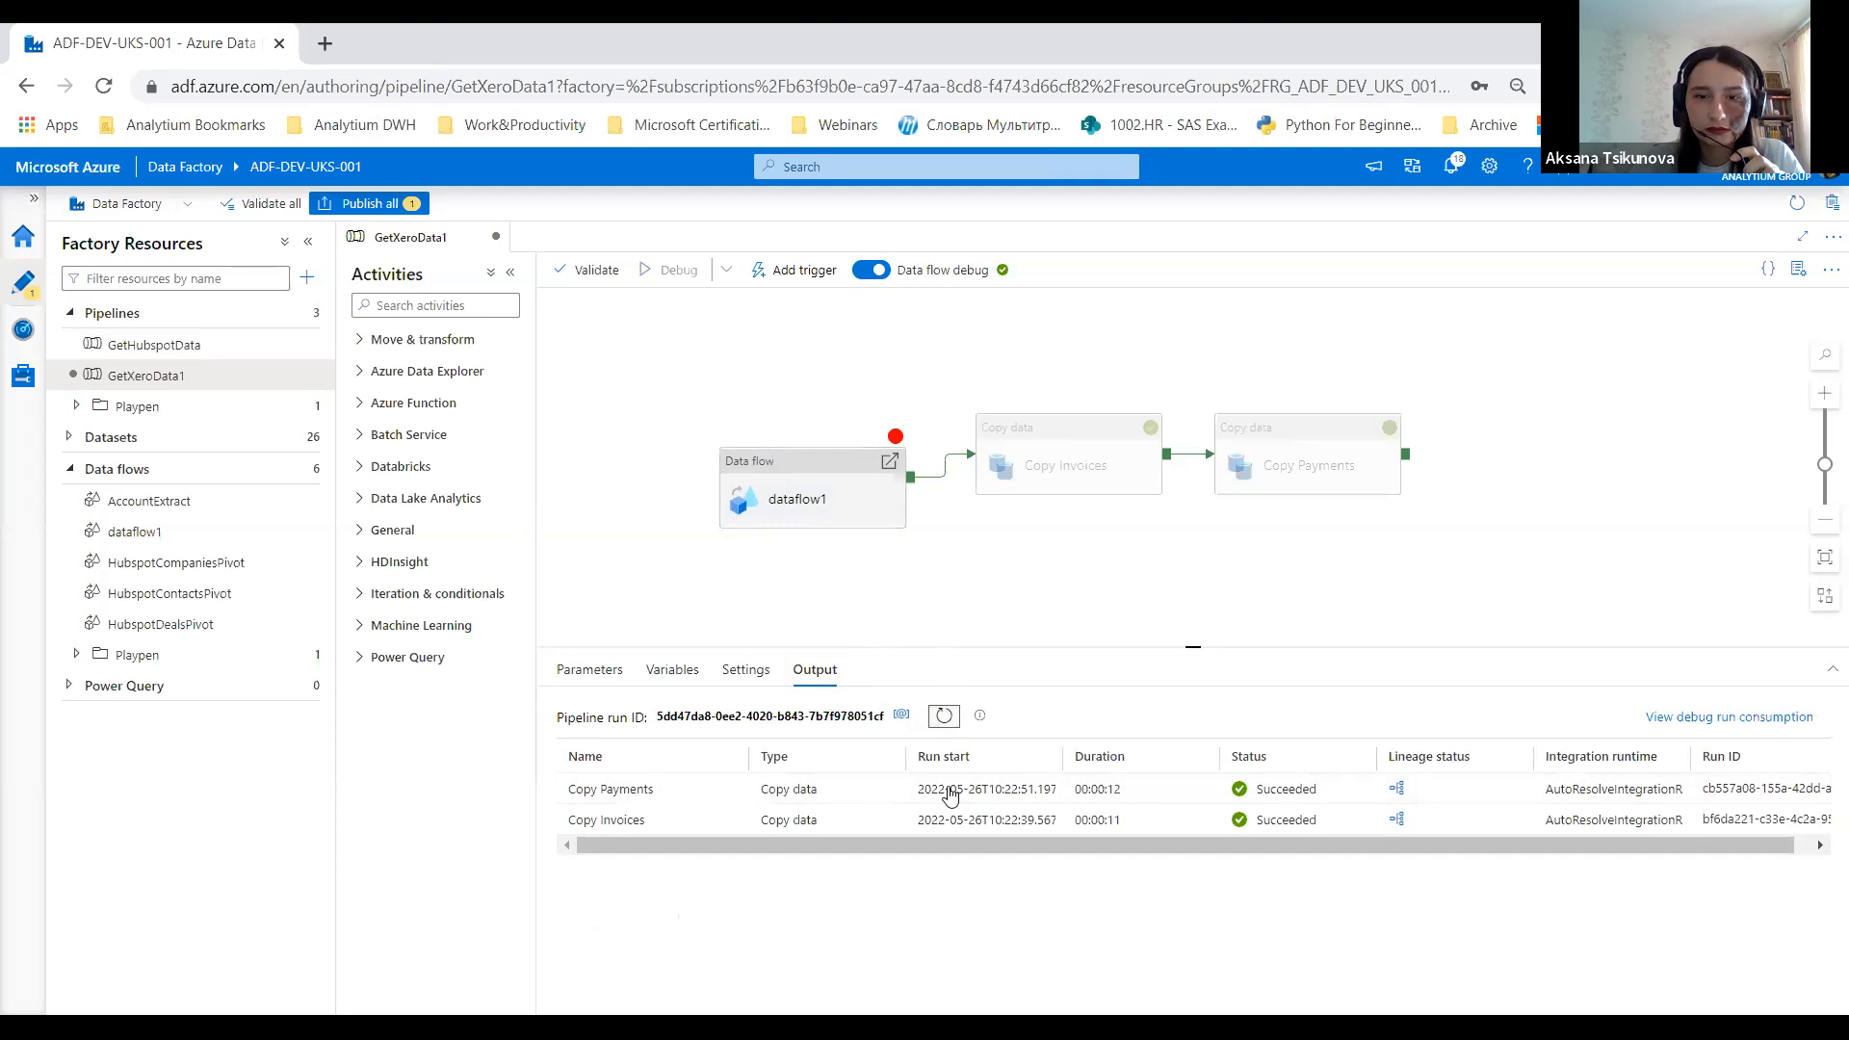
left_click(945, 717)
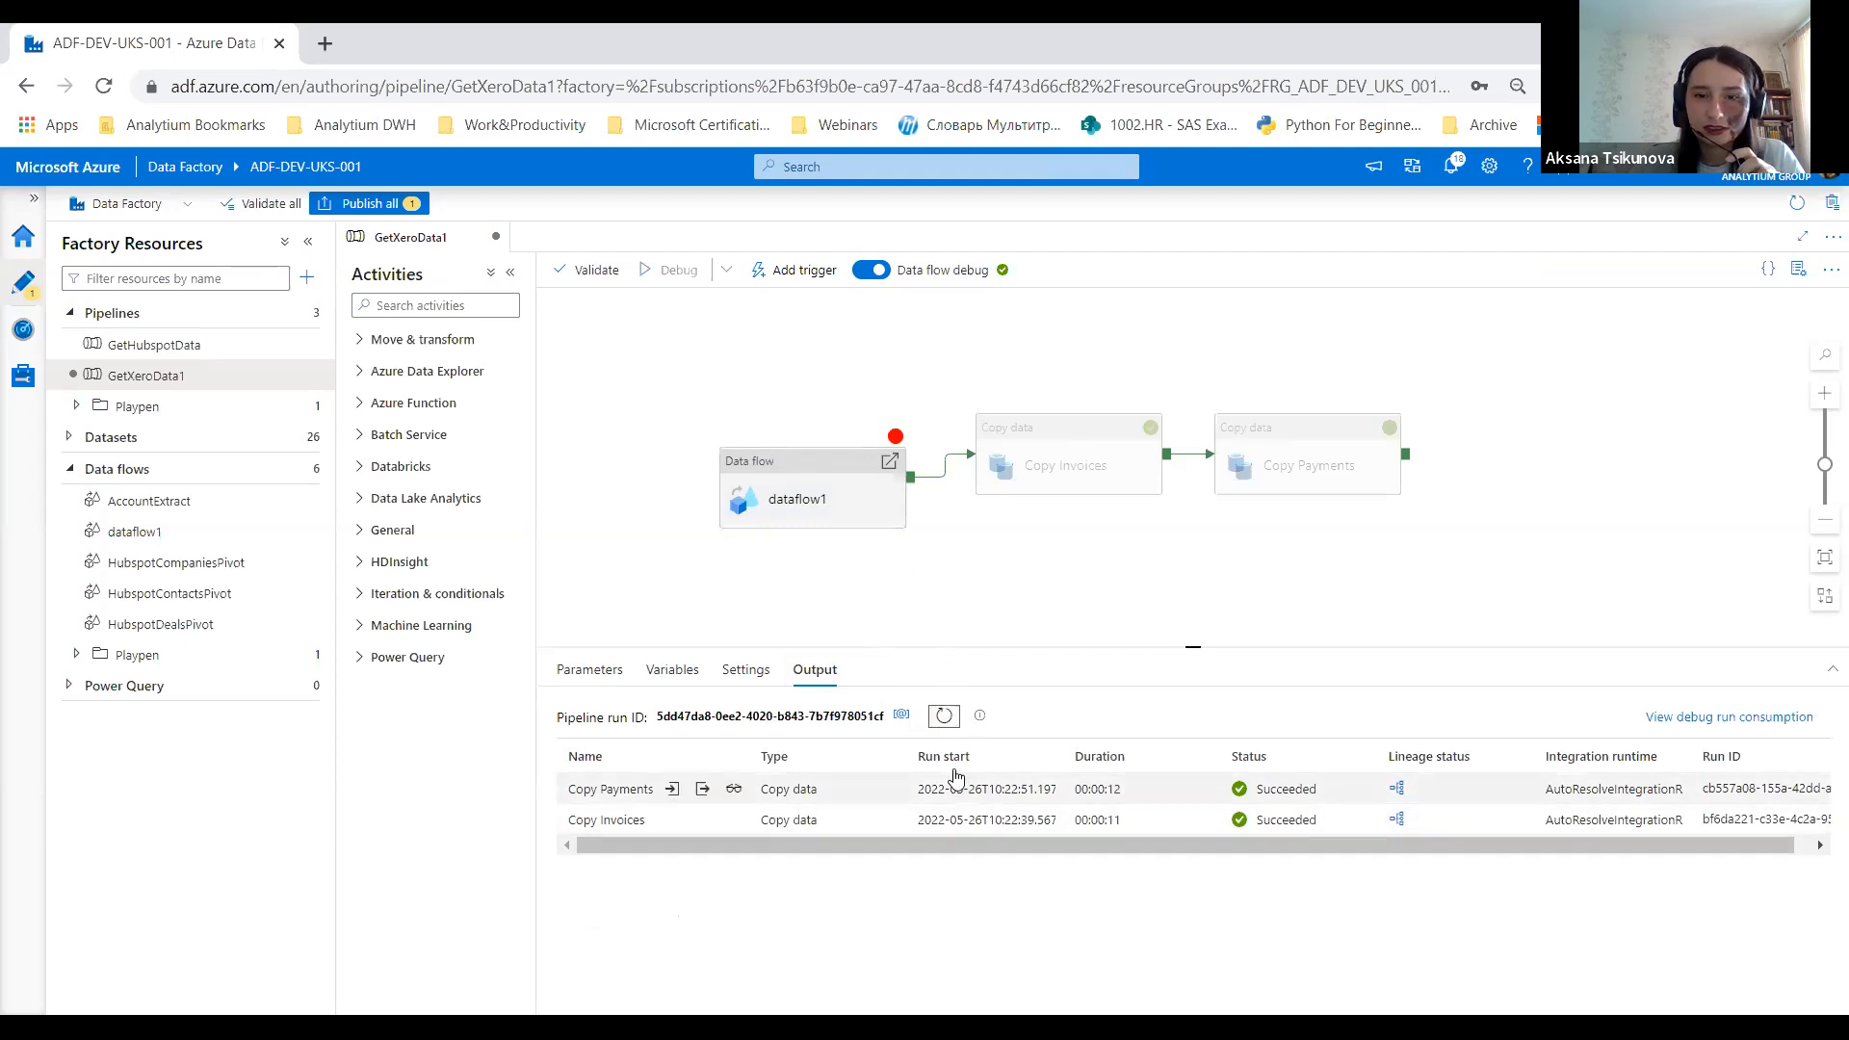
left_click(944, 717)
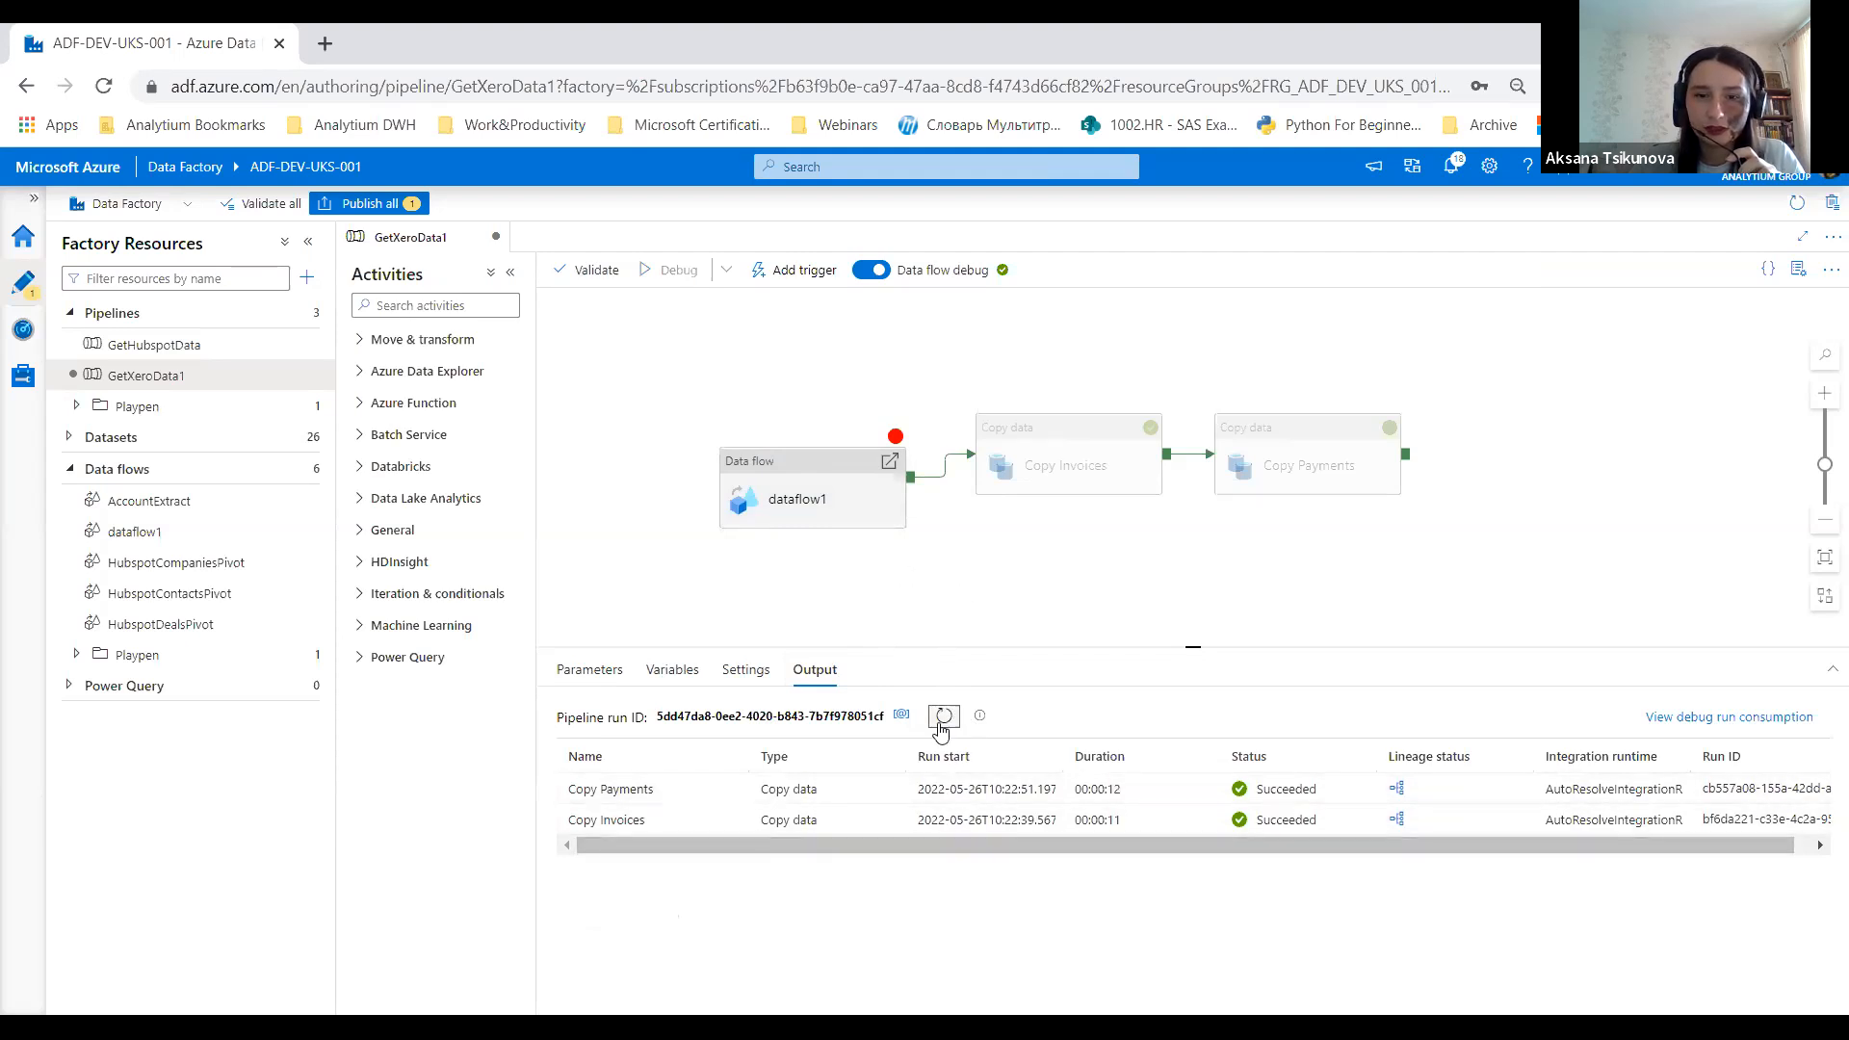
mouse_move(969, 834)
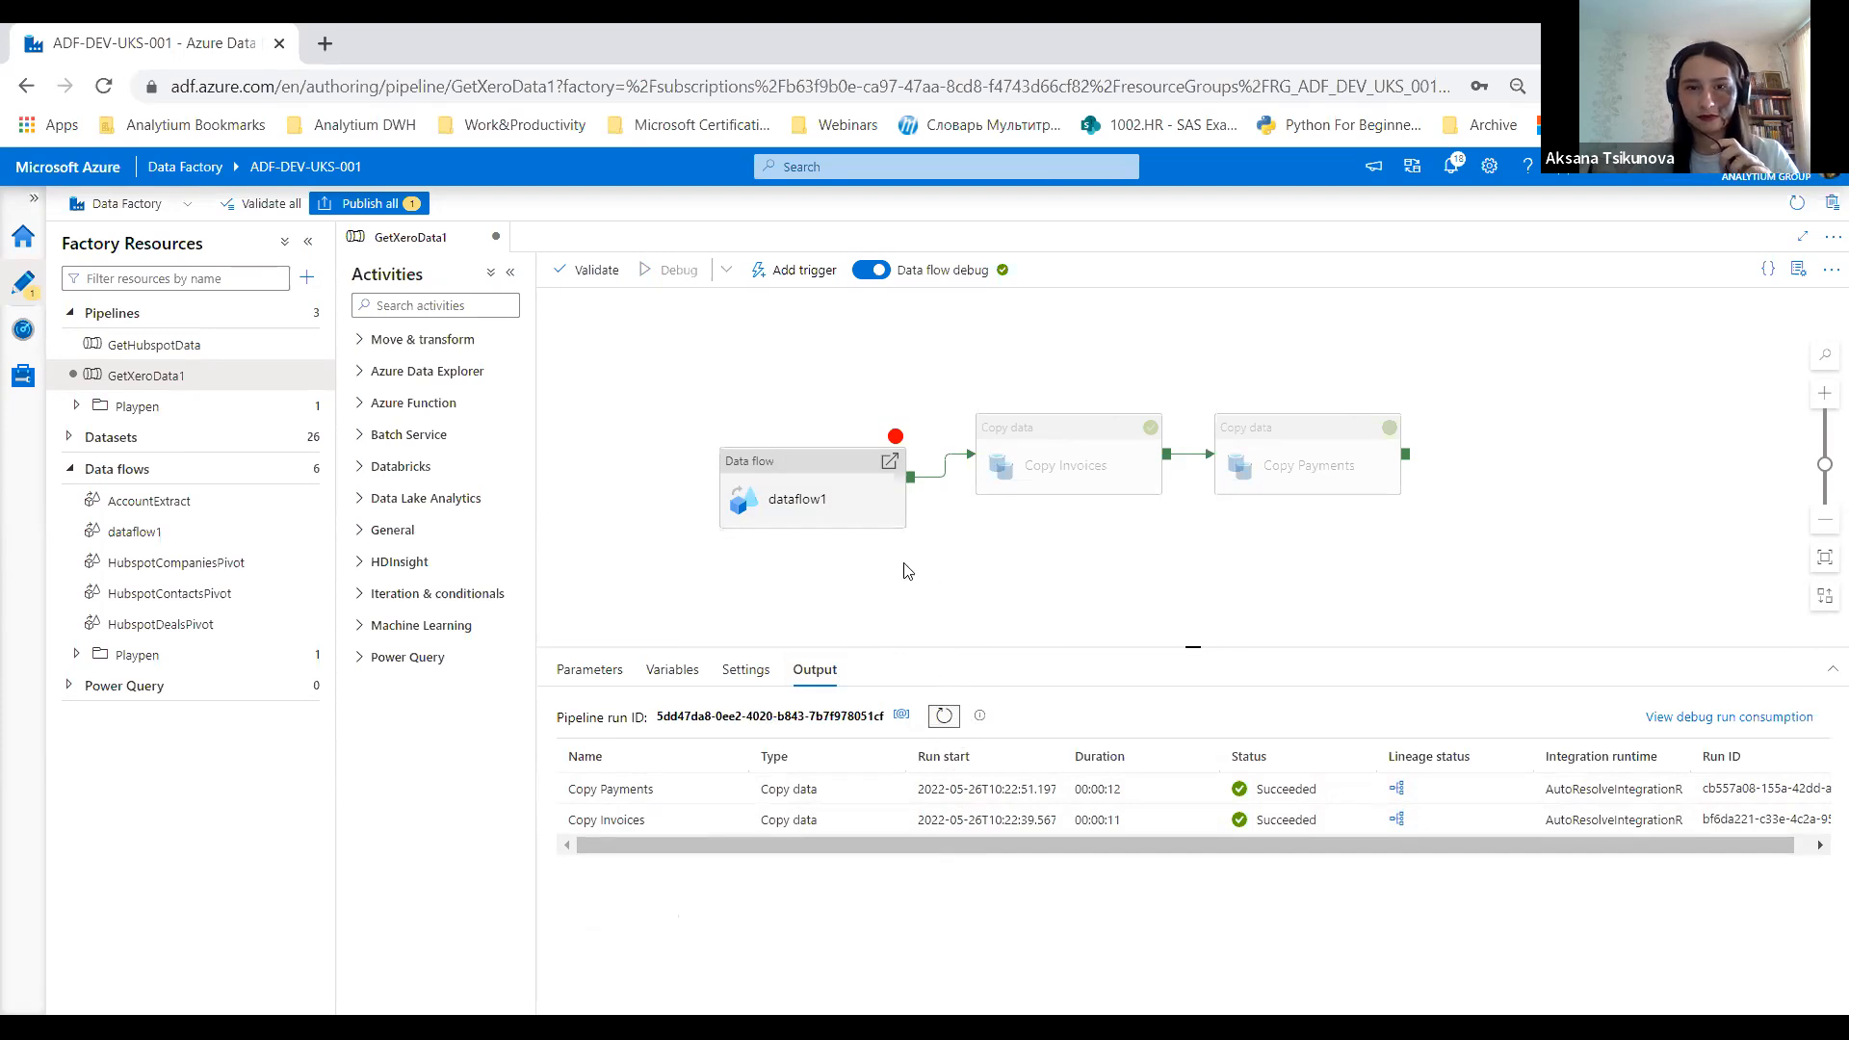
left_click(674, 270)
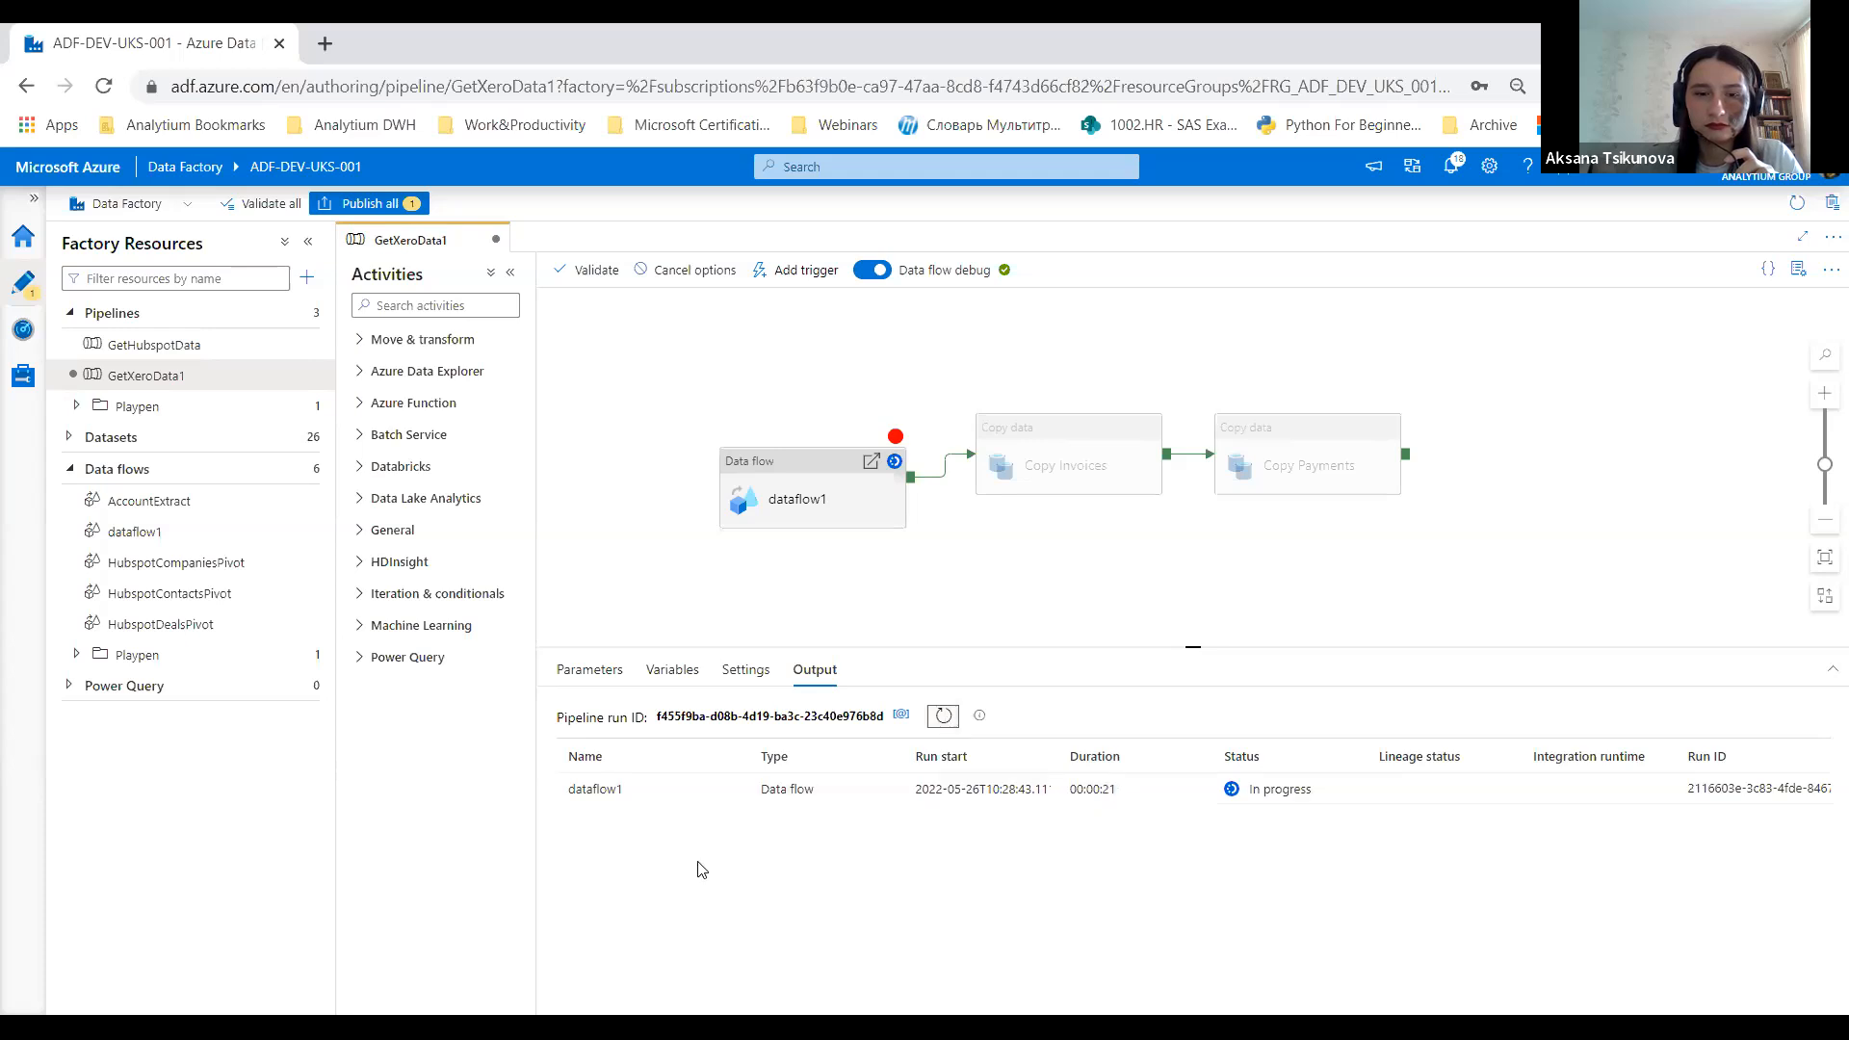
left_click(945, 719)
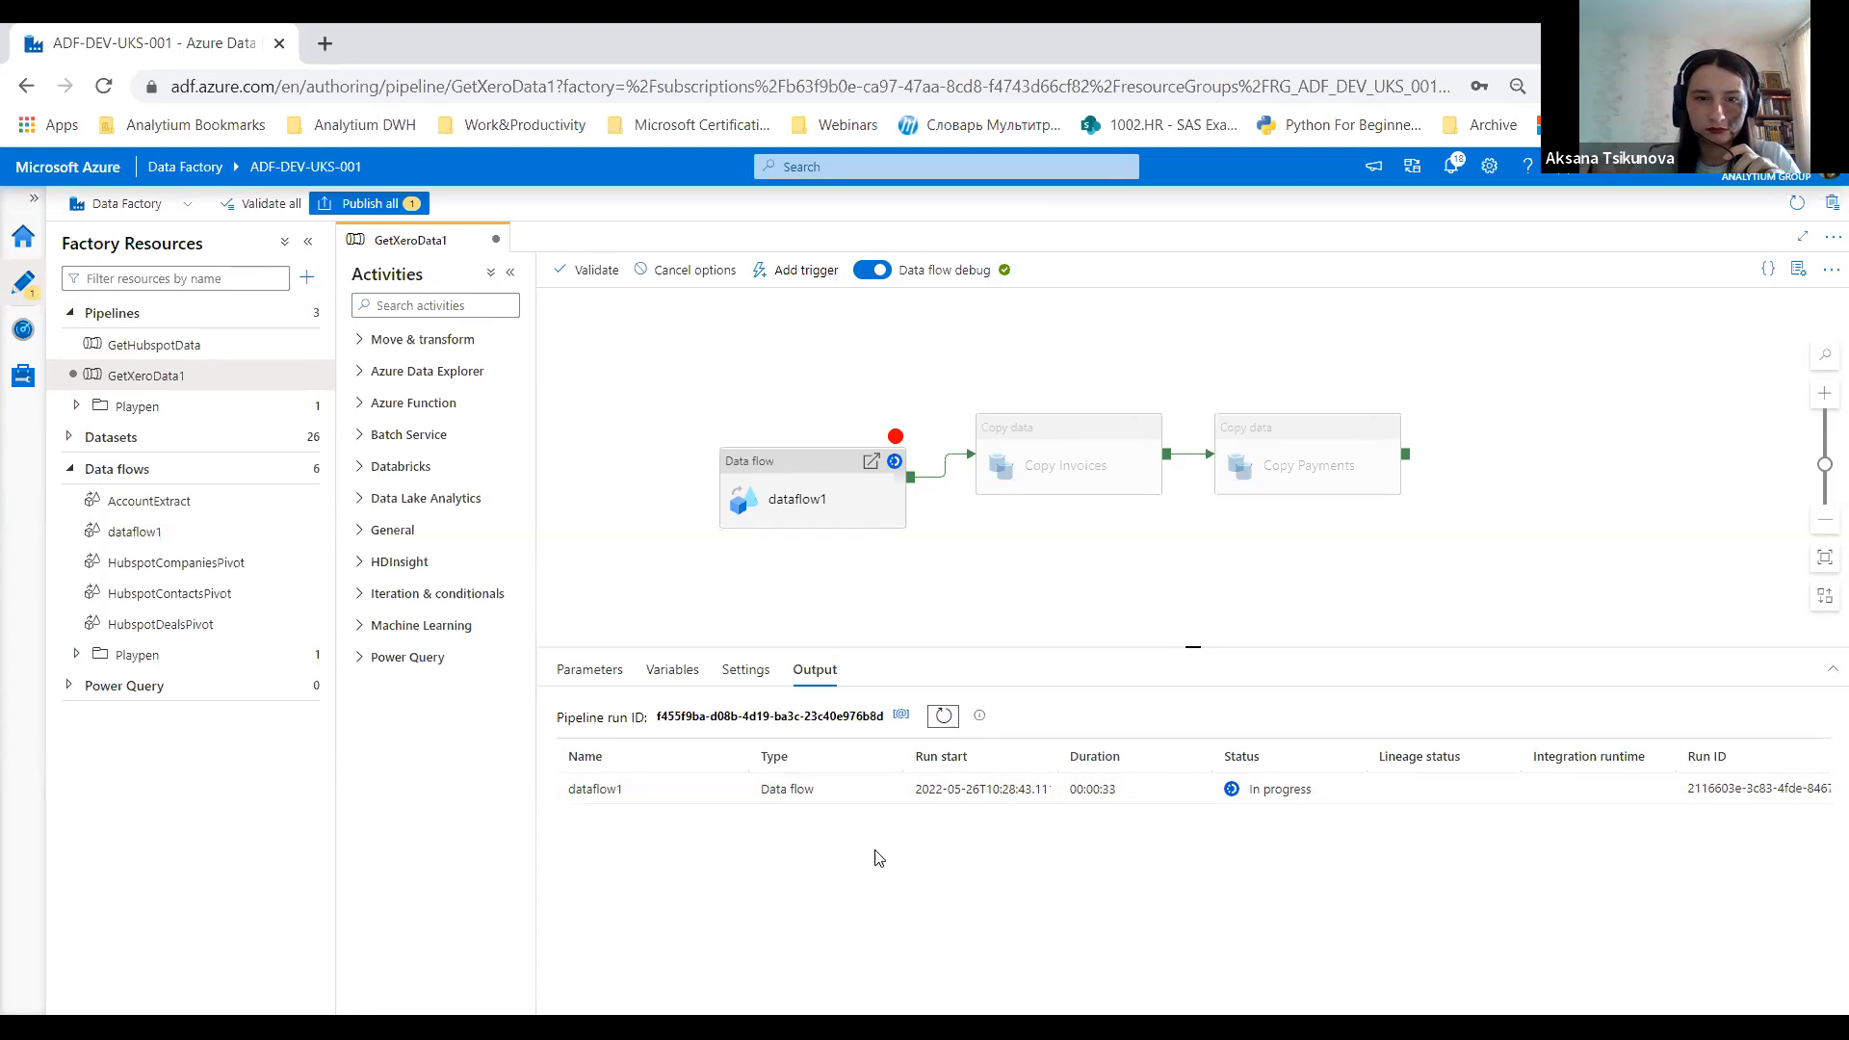
left_click(943, 715)
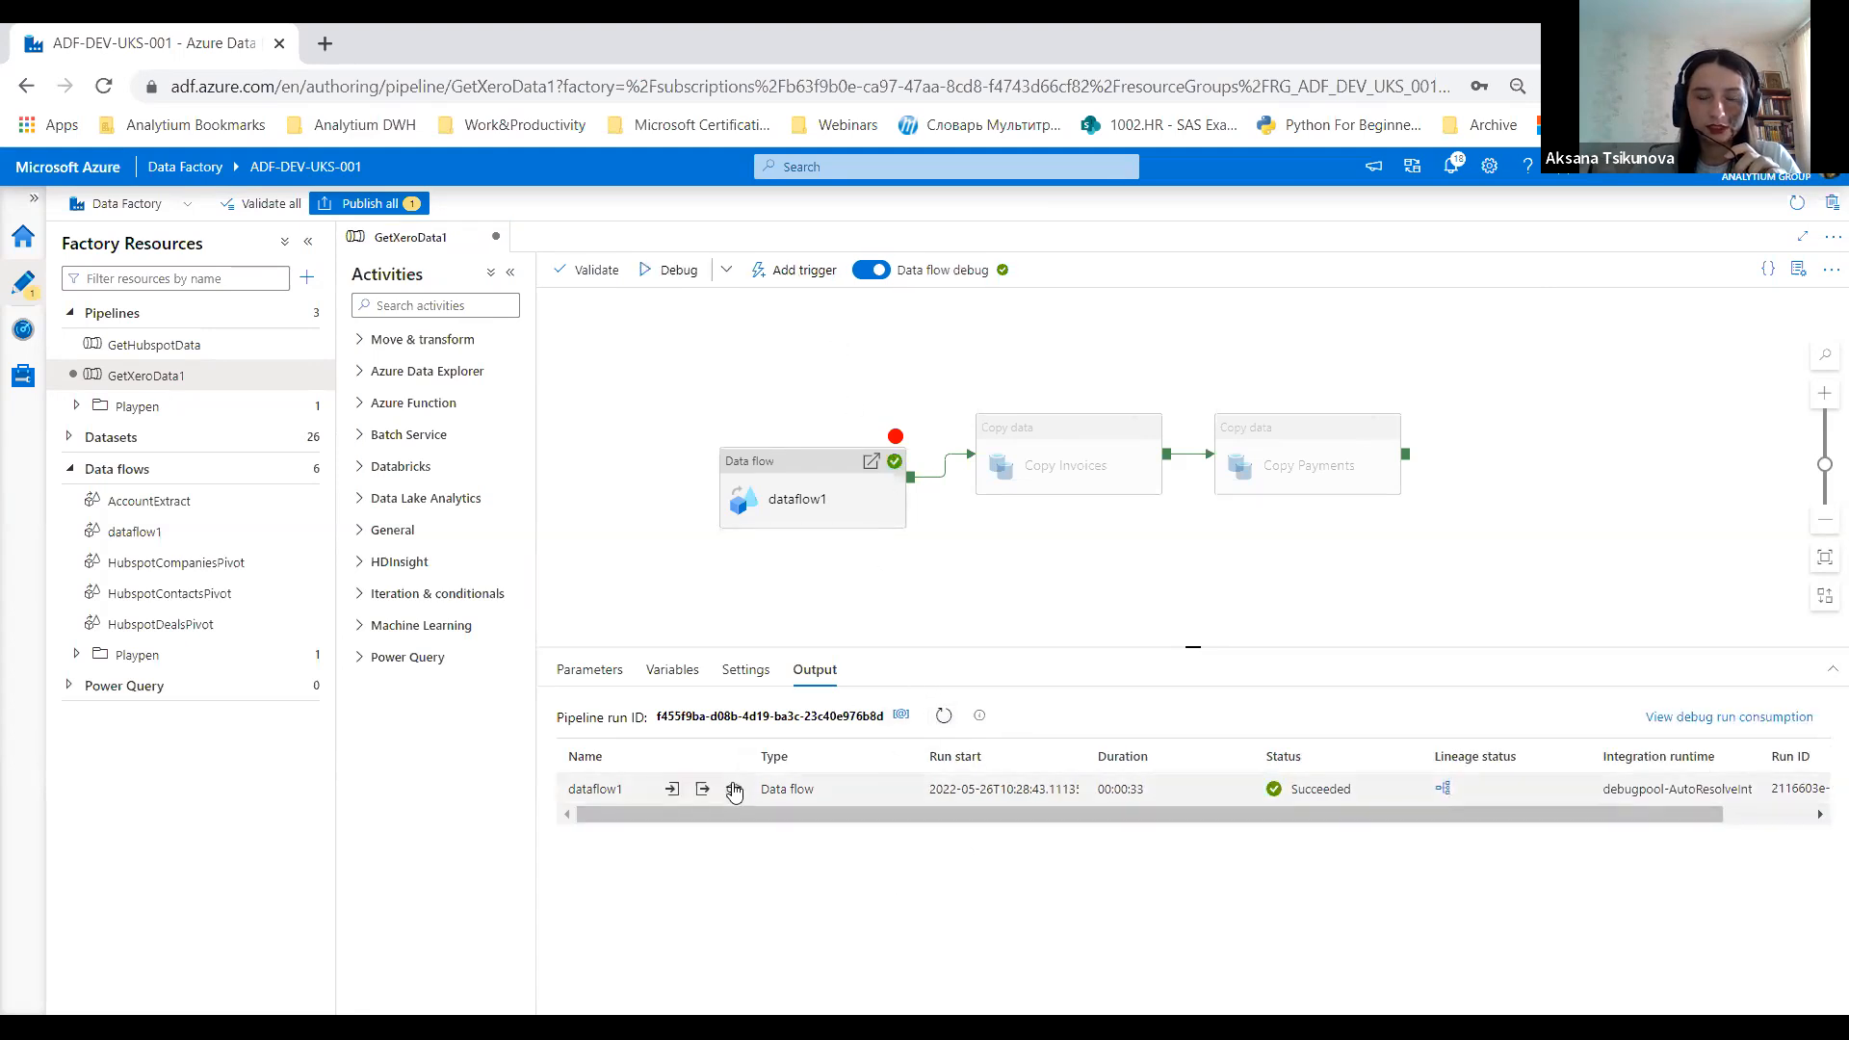
left_click(737, 789)
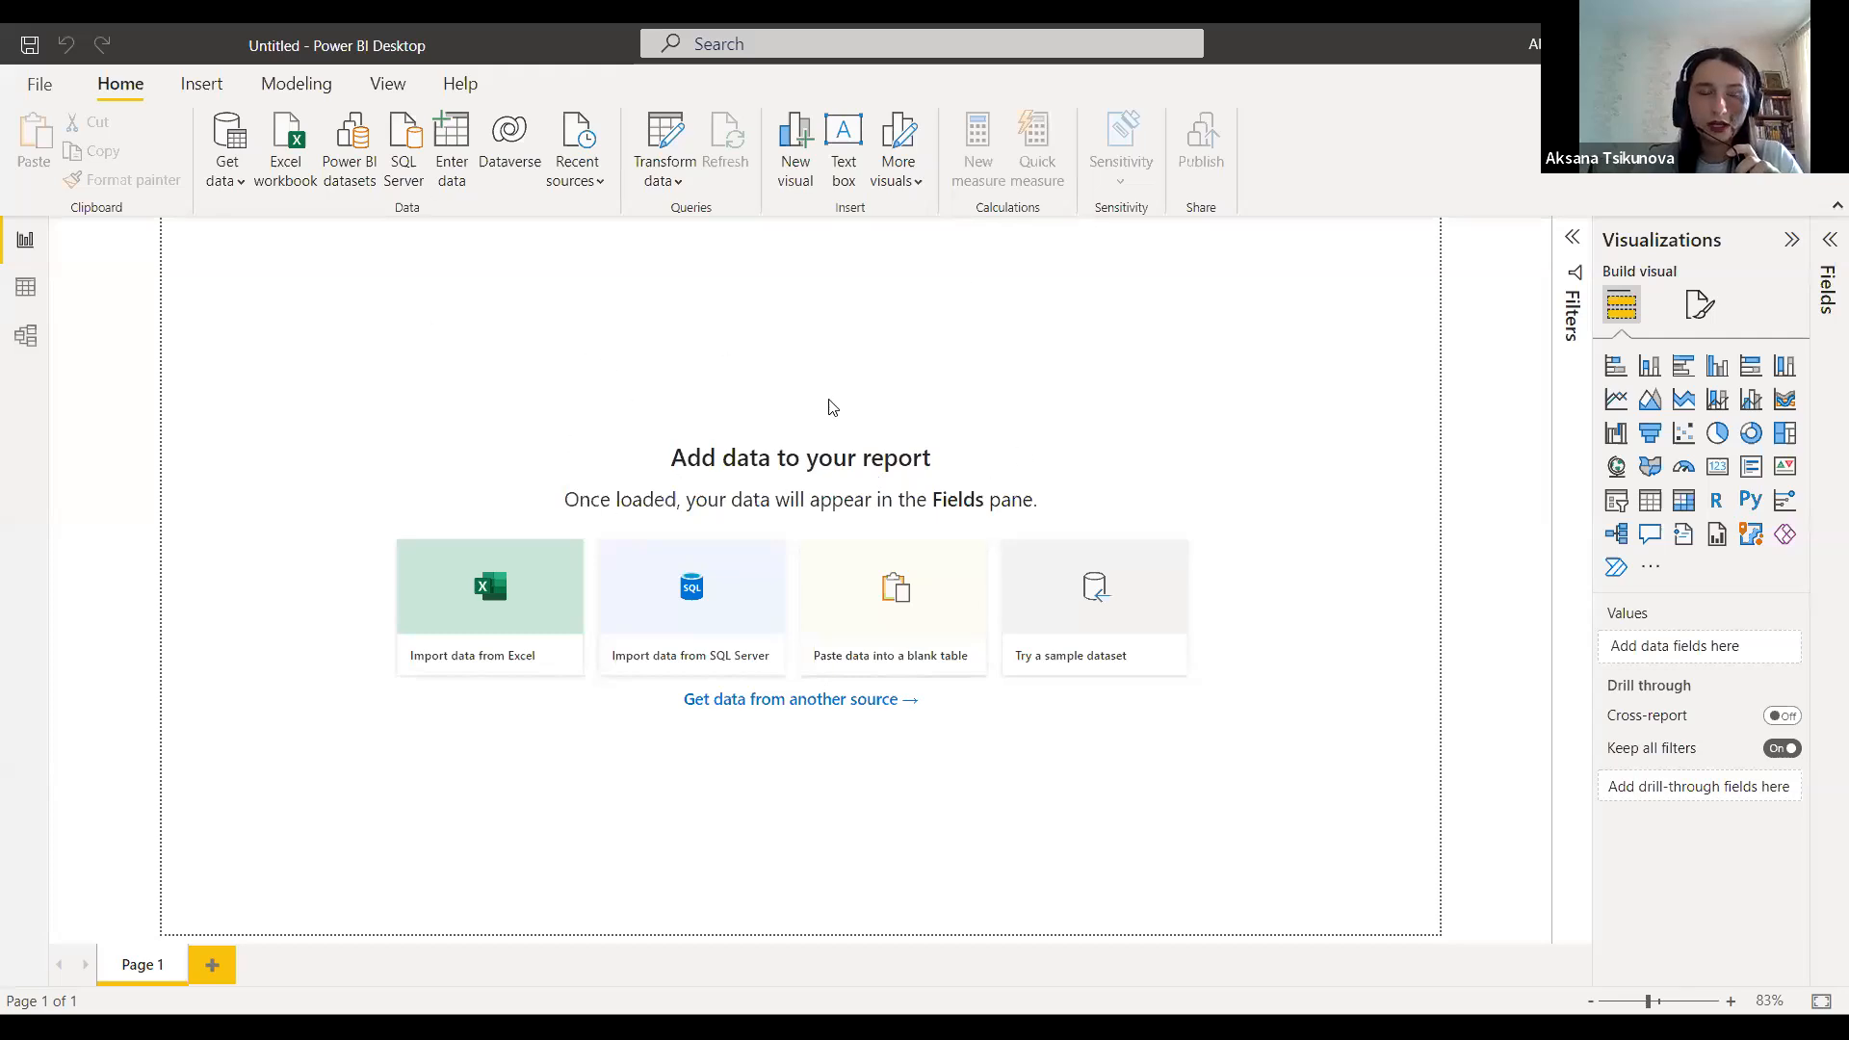
Step: In Power BI Desktop, connect to the Azure SQL database server sqlsrv-adf-dev-uks-001.database.windows.net using Import mode
left_click(235, 177)
left_click(225, 144)
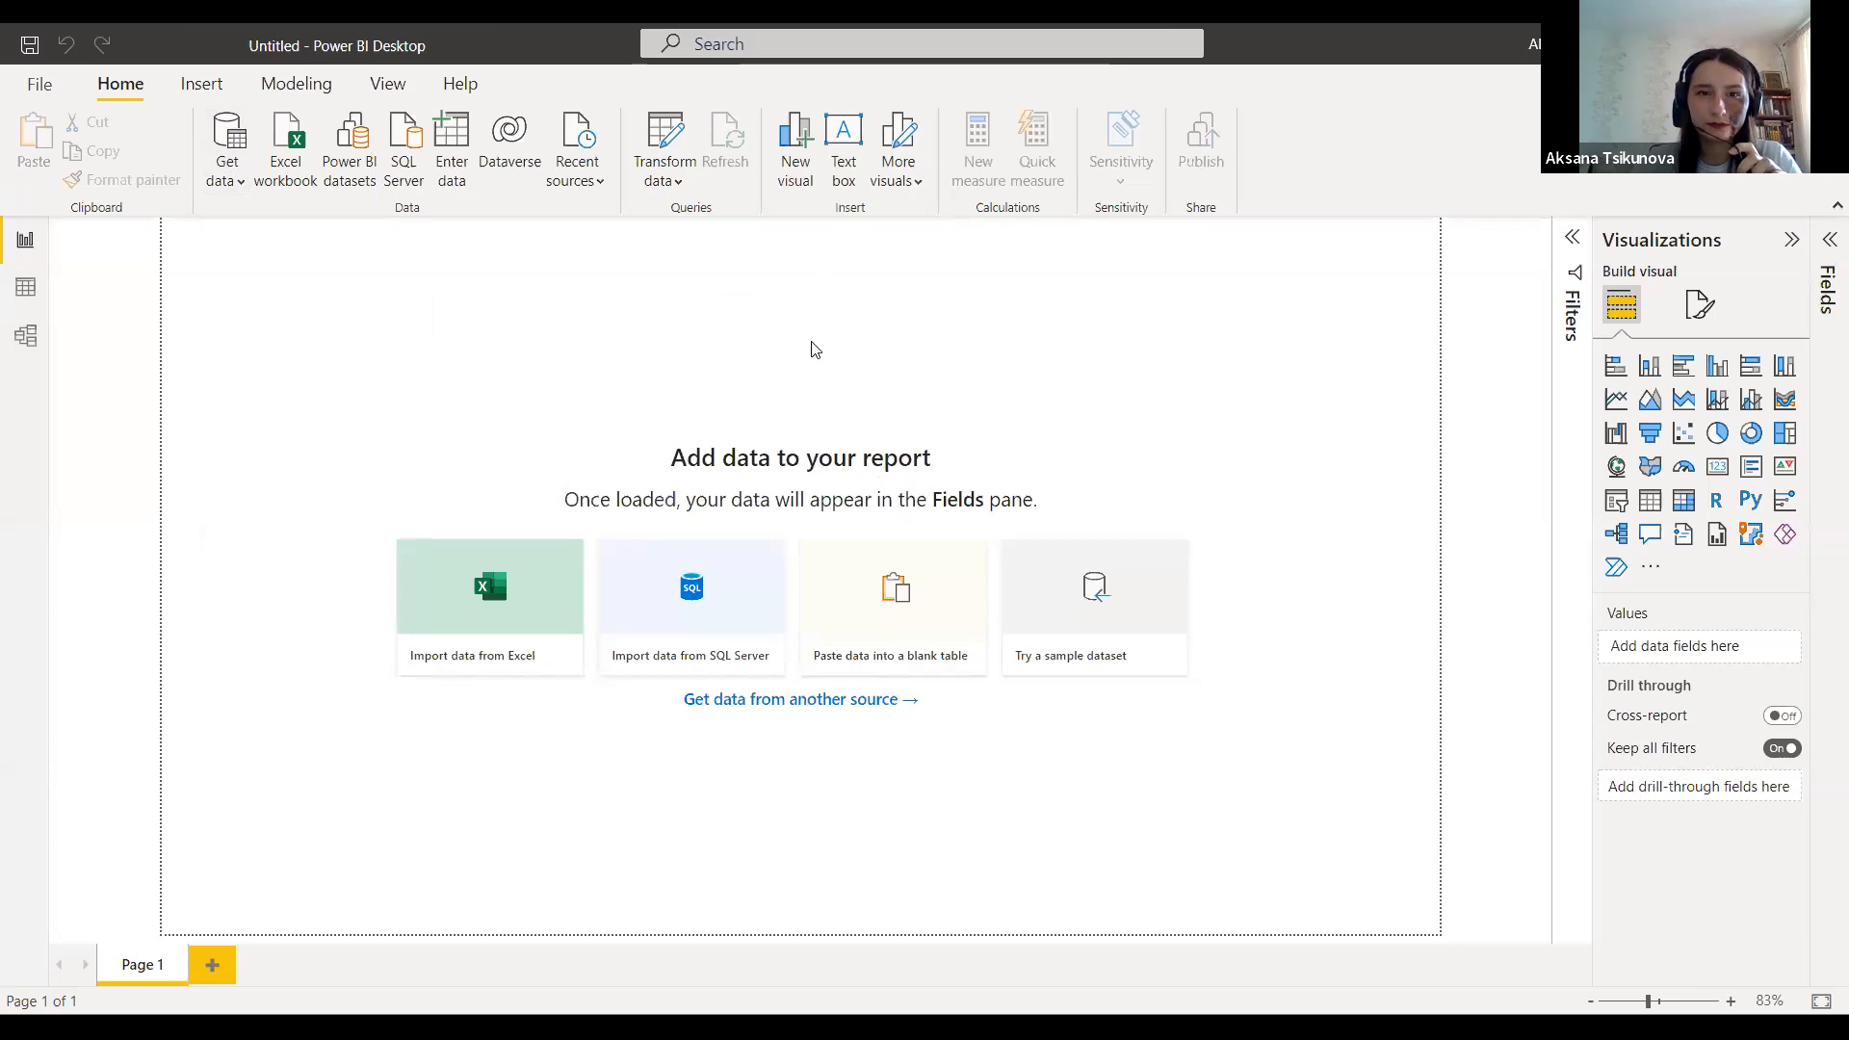
left_click(671, 414)
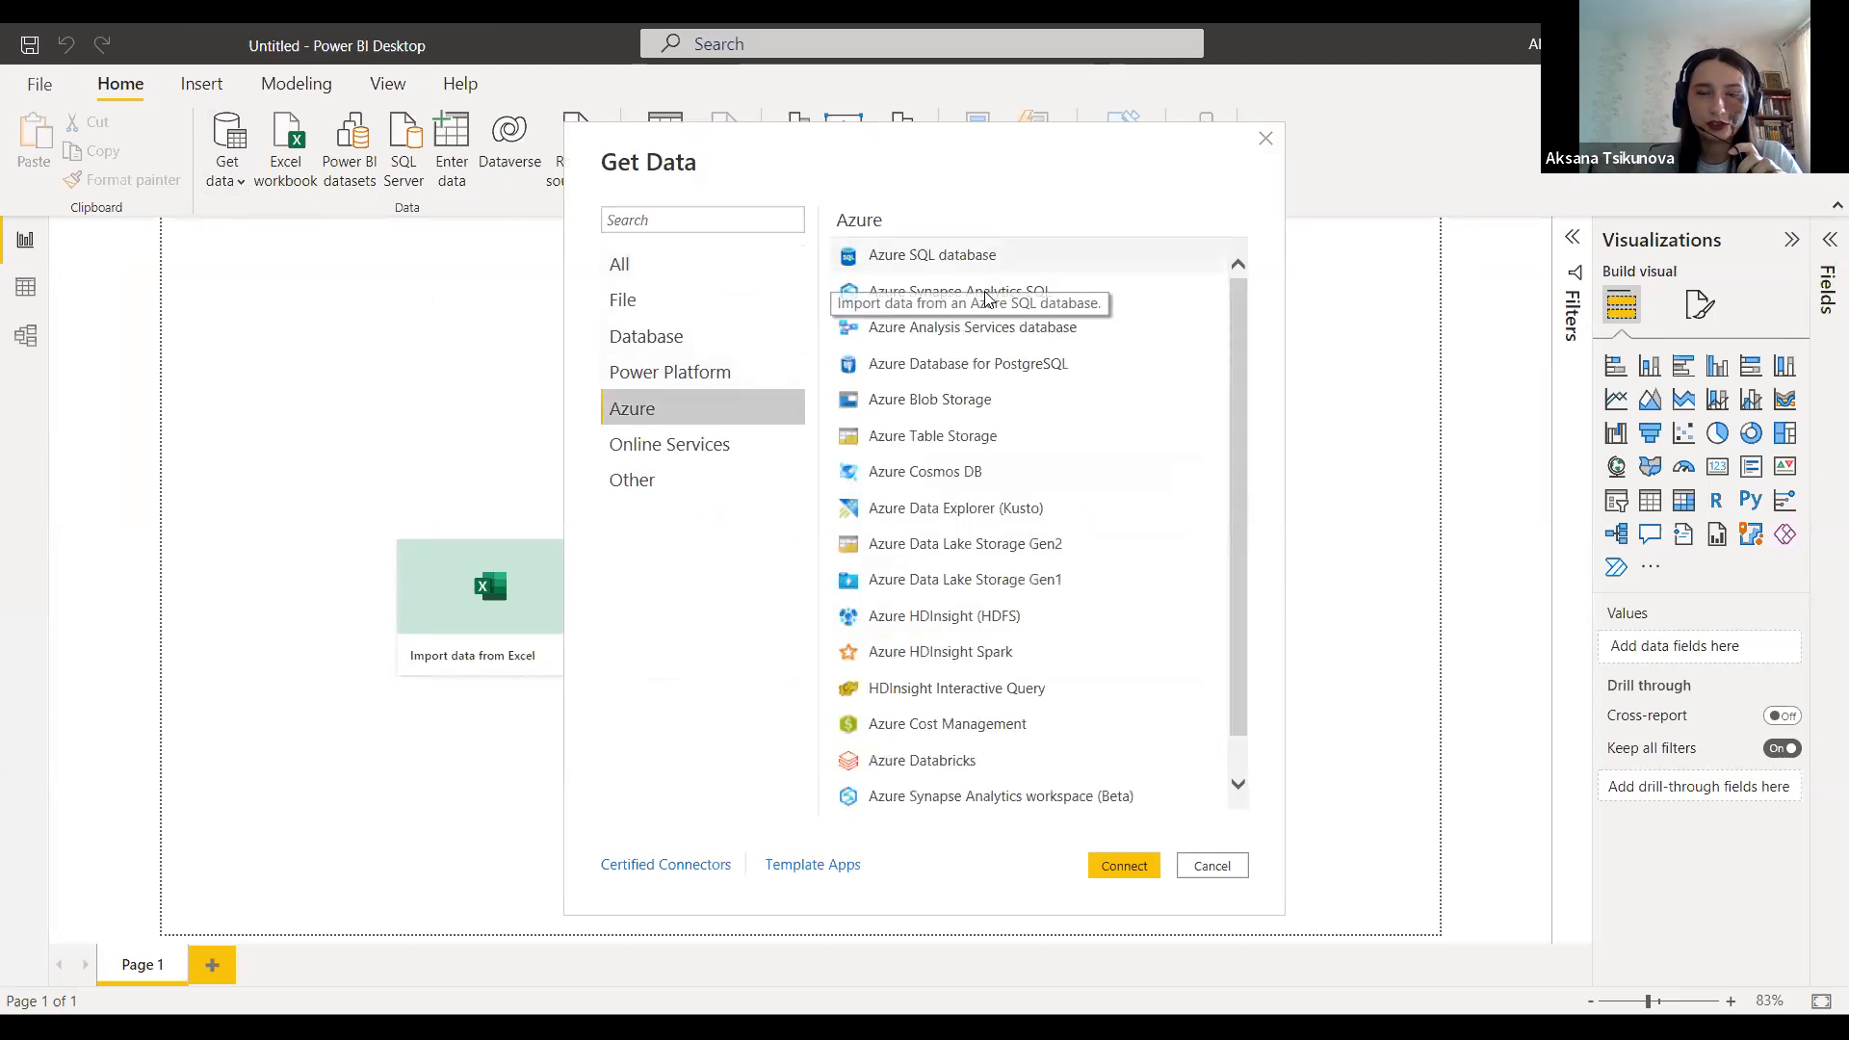
left_click(966, 256)
left_click(1107, 865)
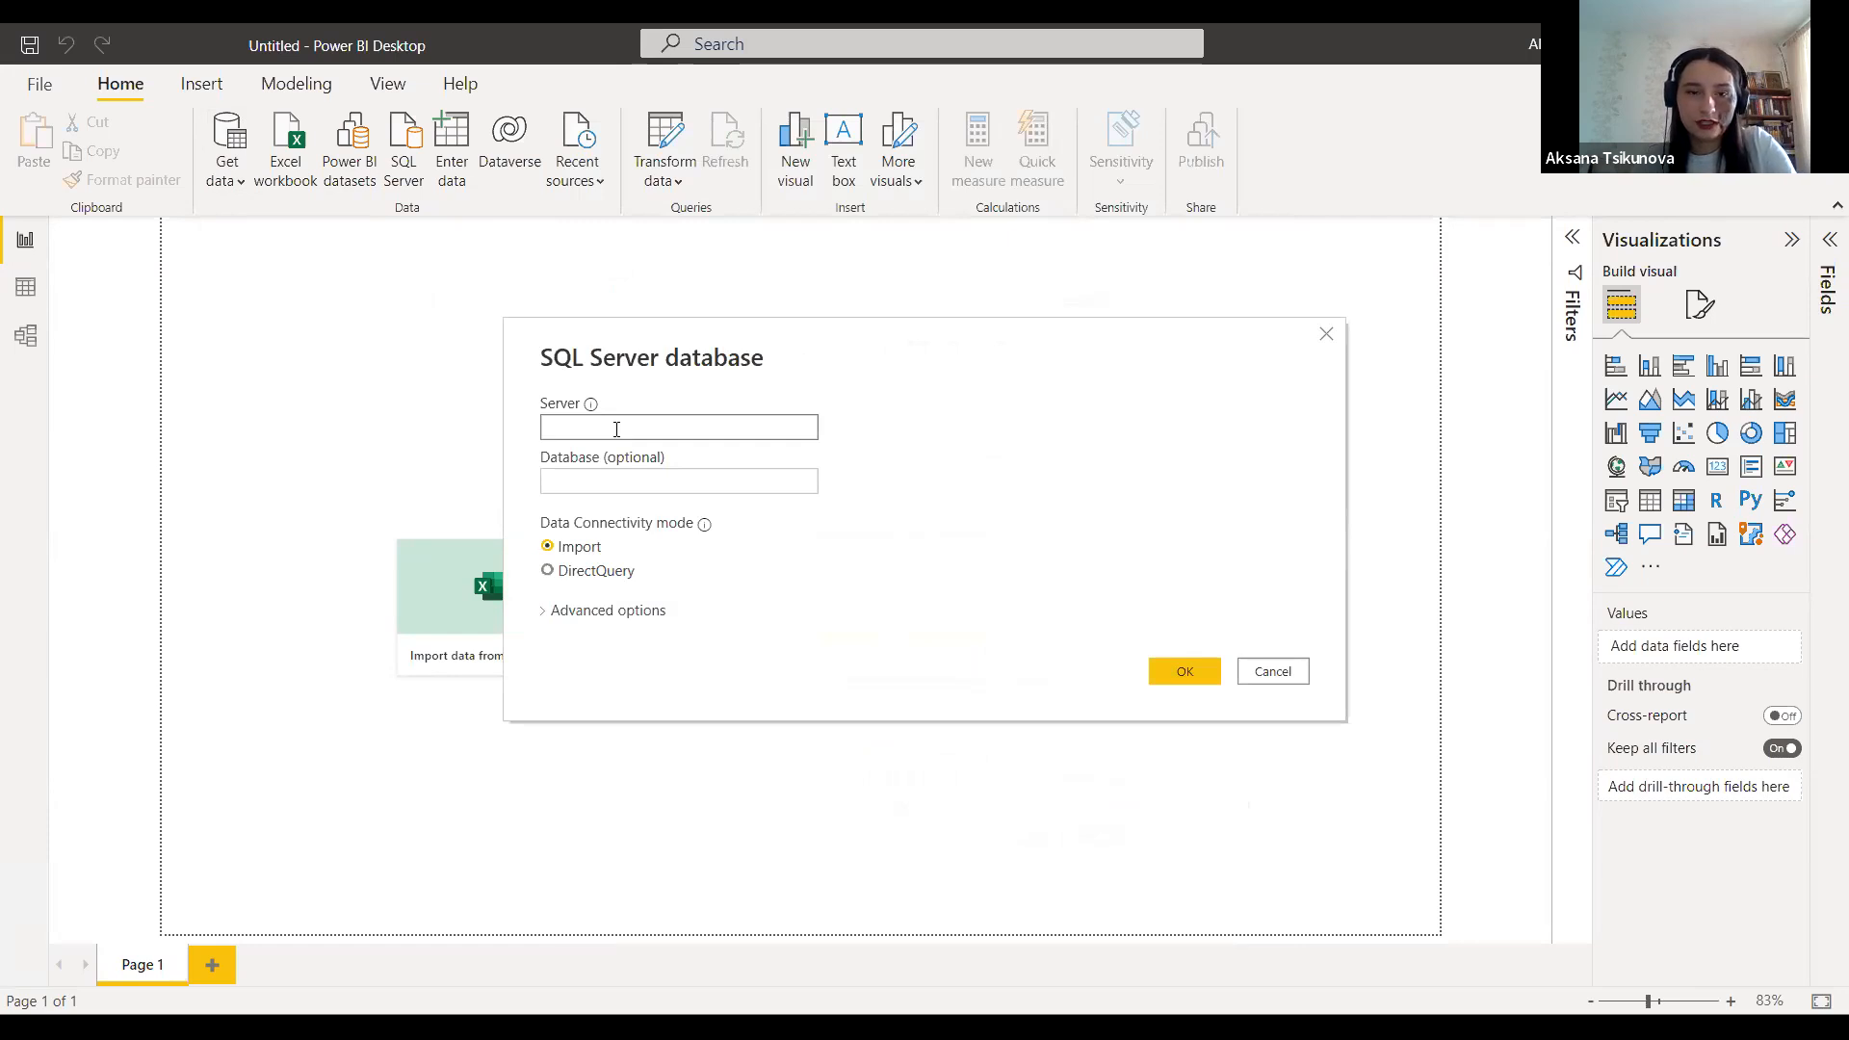
type("lsrv-adf-dev-uks-001.database.windows.net")
left_click(1184, 671)
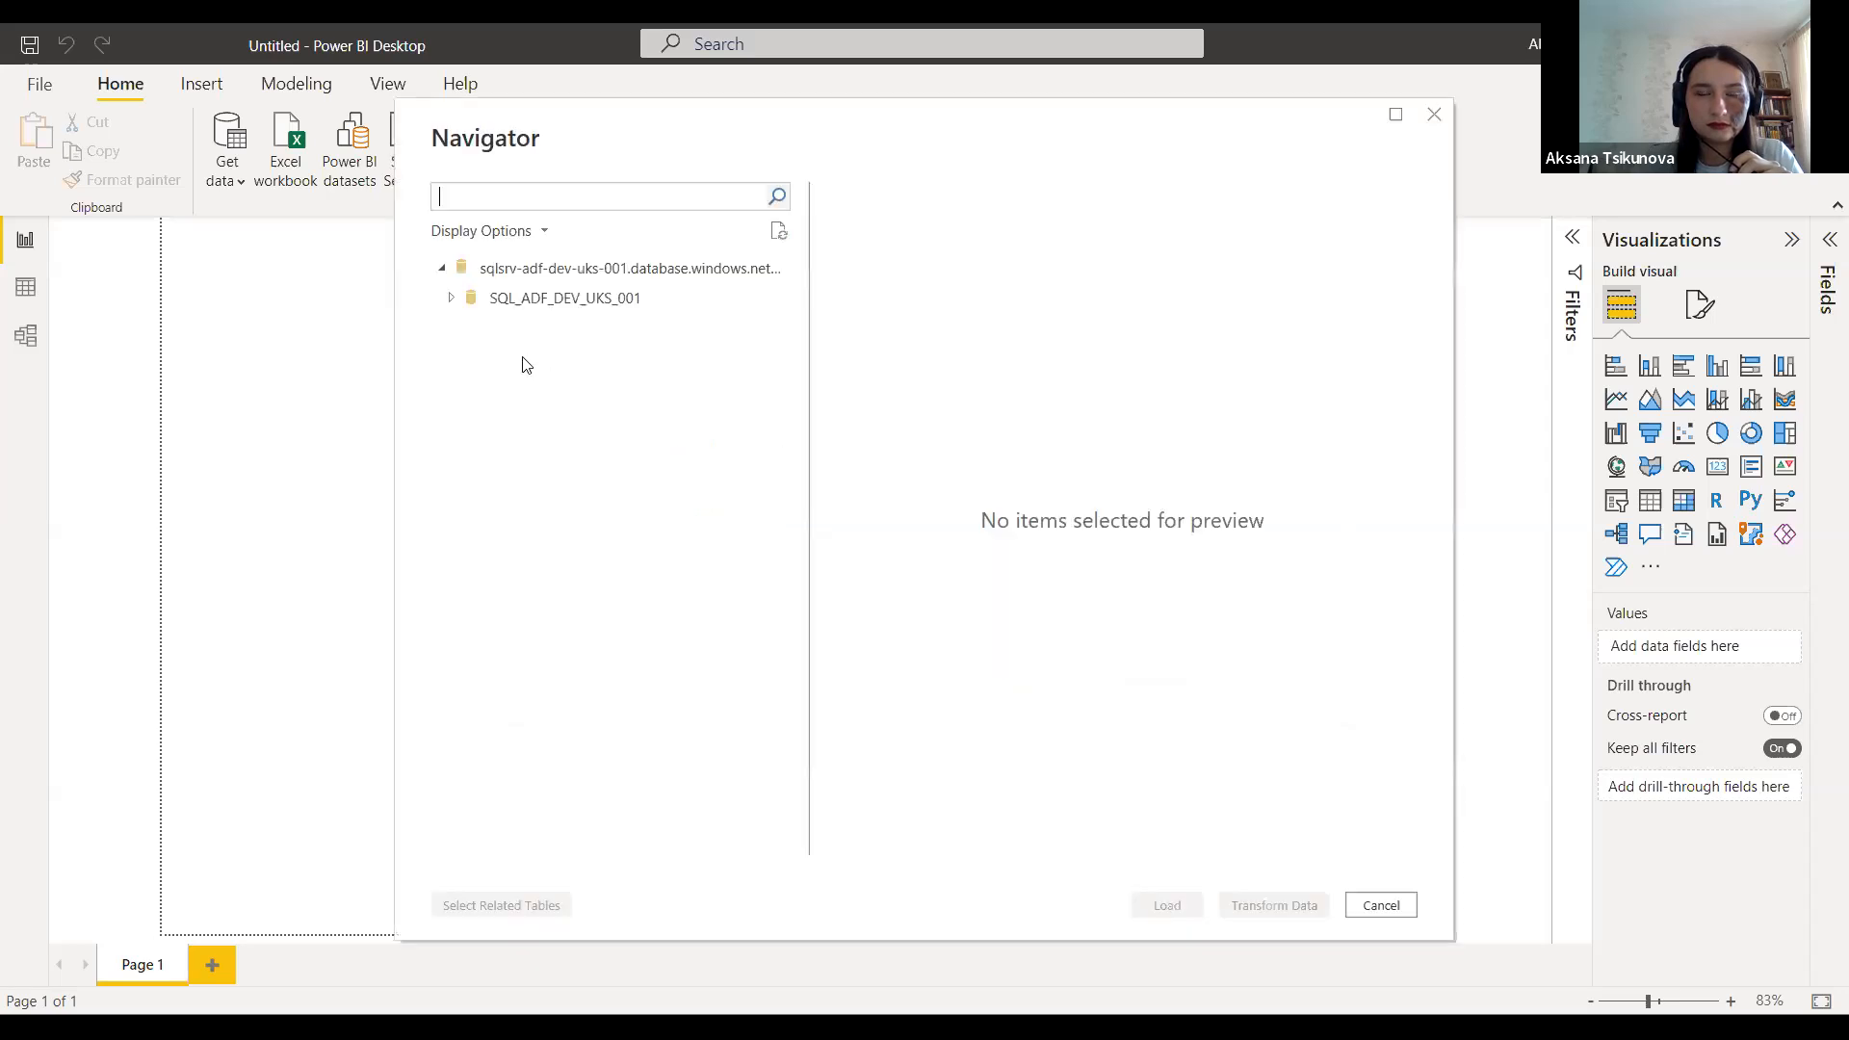
Step: Load the xeroinvoices, xero_invoicesprocessed and xeropayments tables from the SQL_ADF_DEV_UKS_001 database
left_click(462, 298)
left_click(451, 297)
left_click(452, 300)
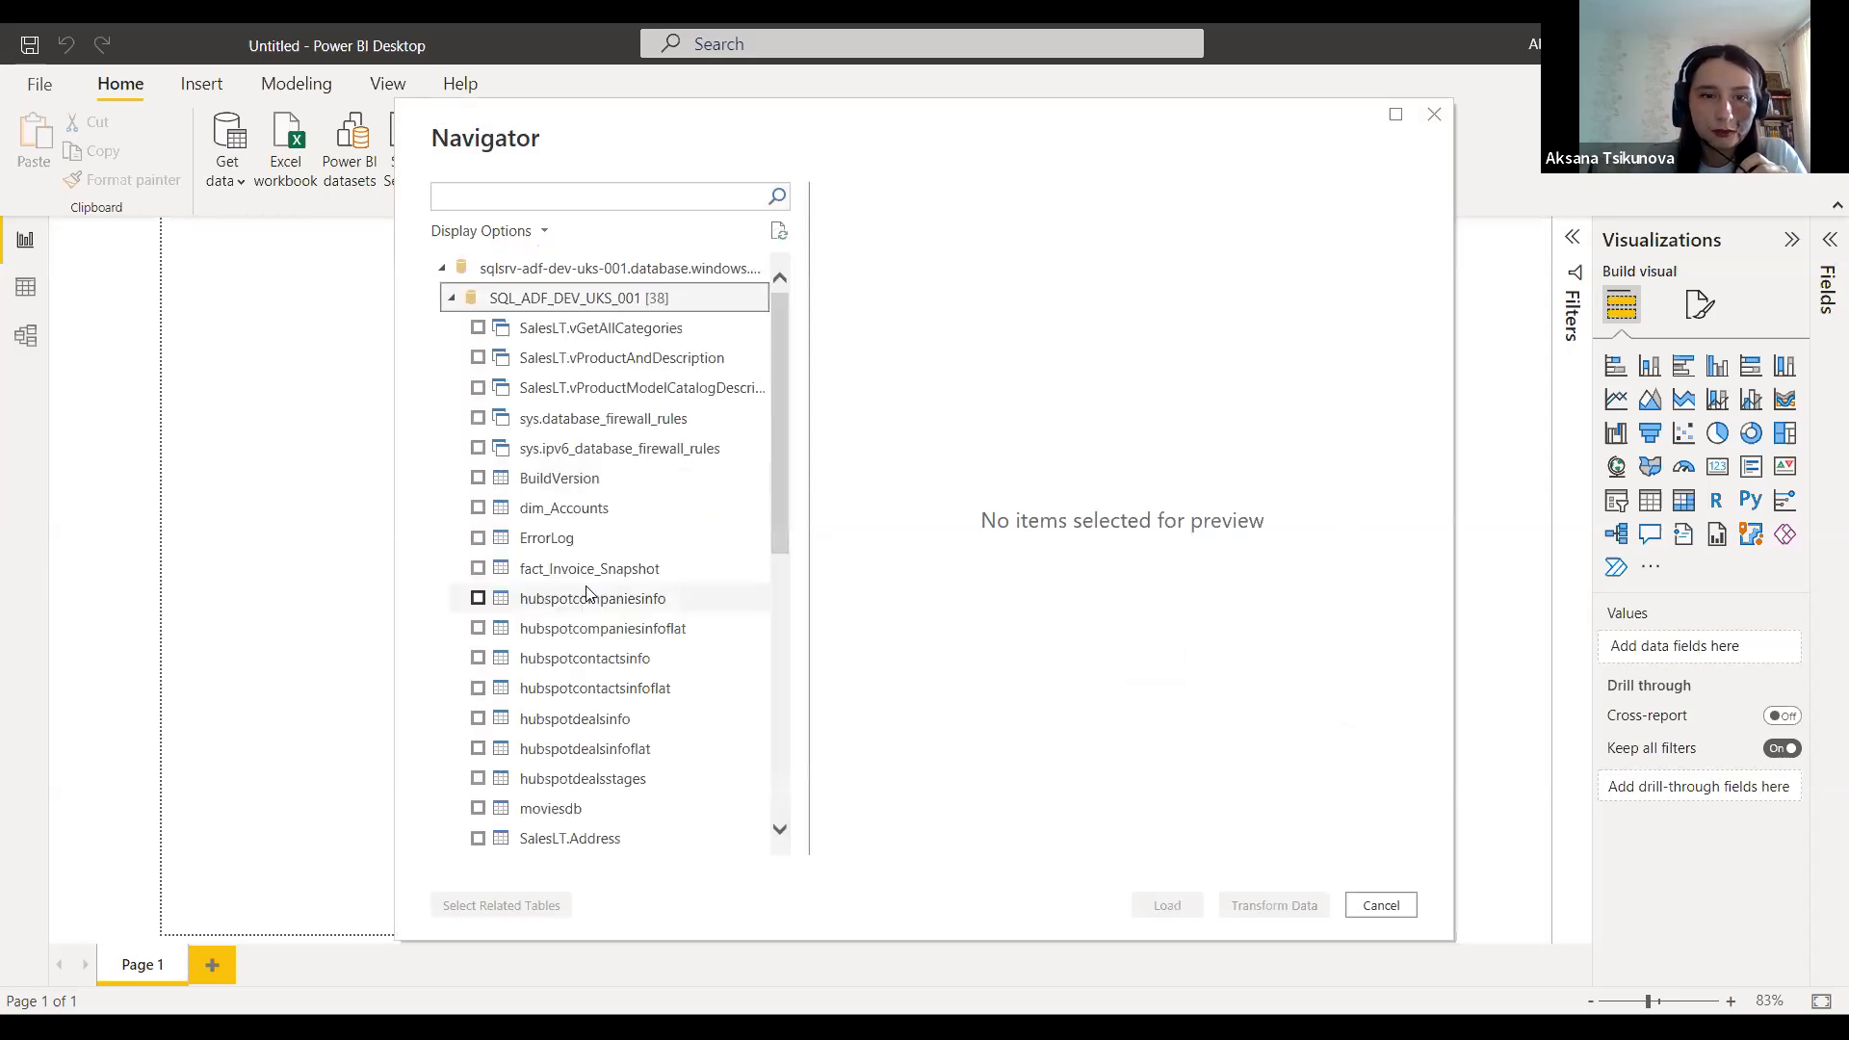
scroll(587, 598, "down", 5)
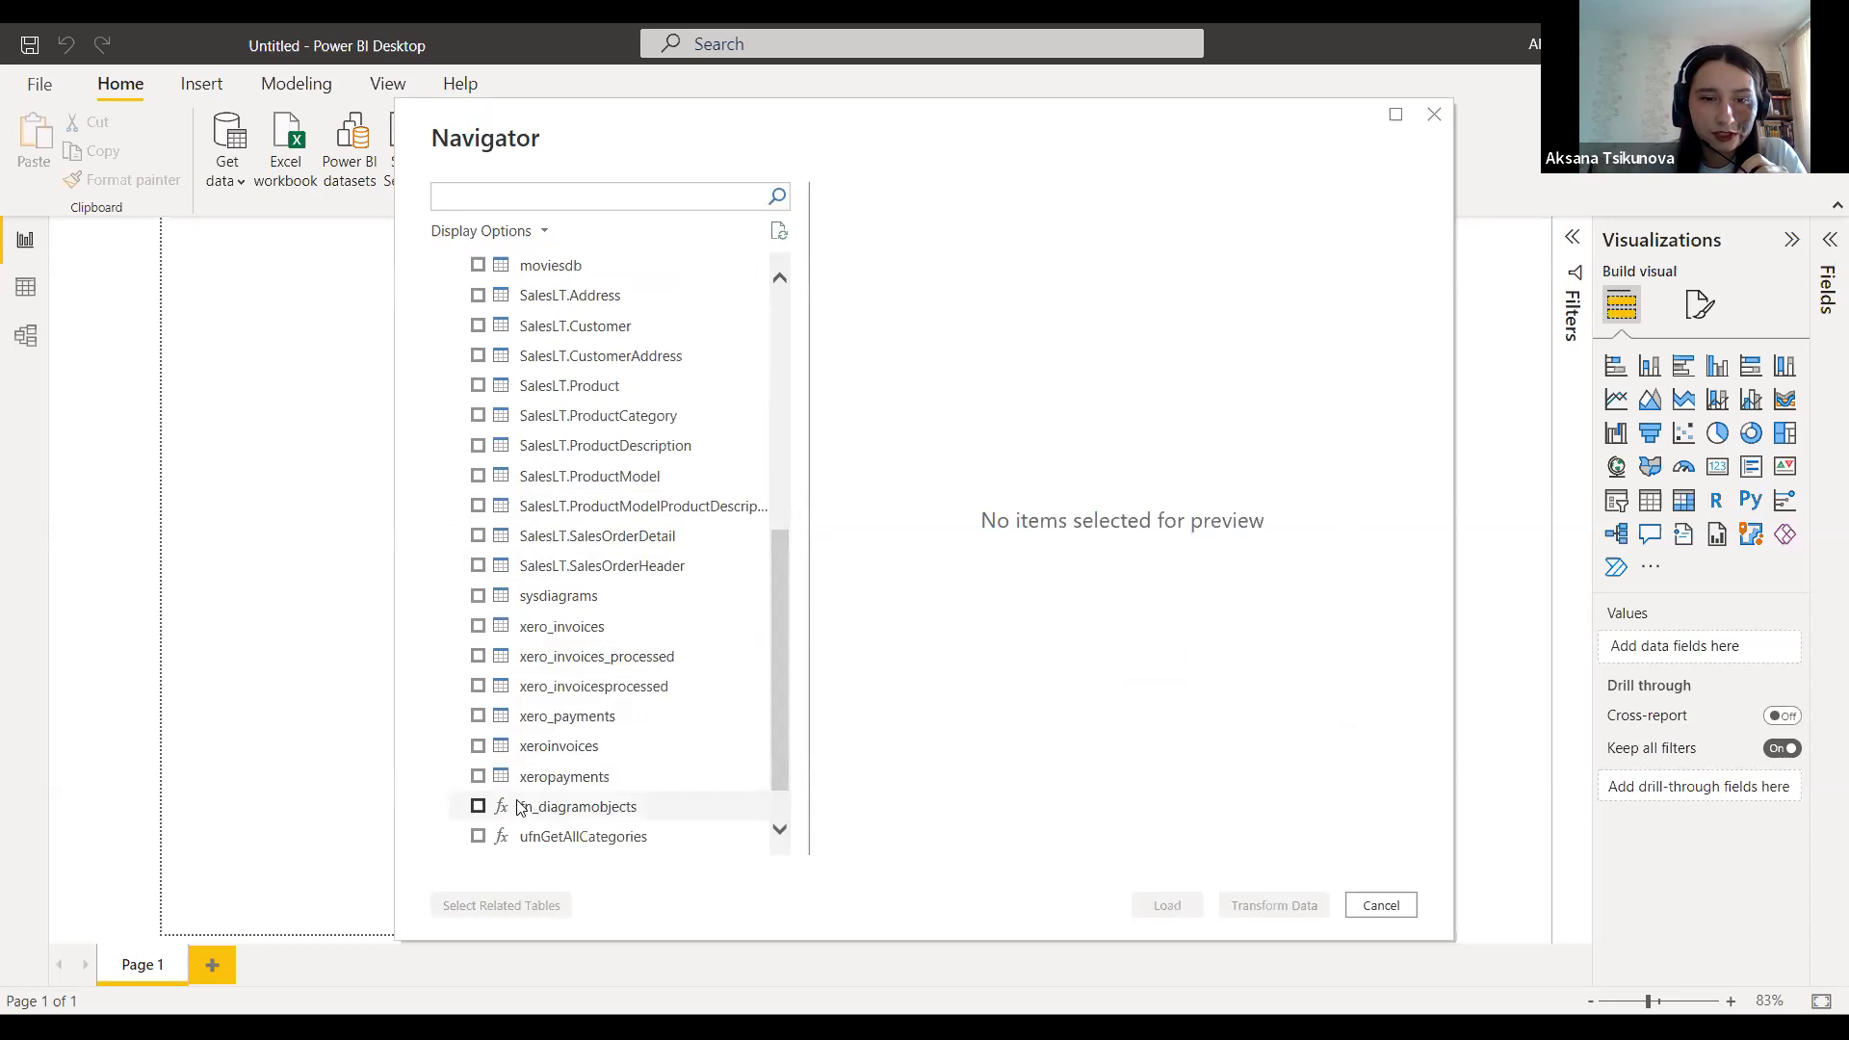
left_click(478, 747)
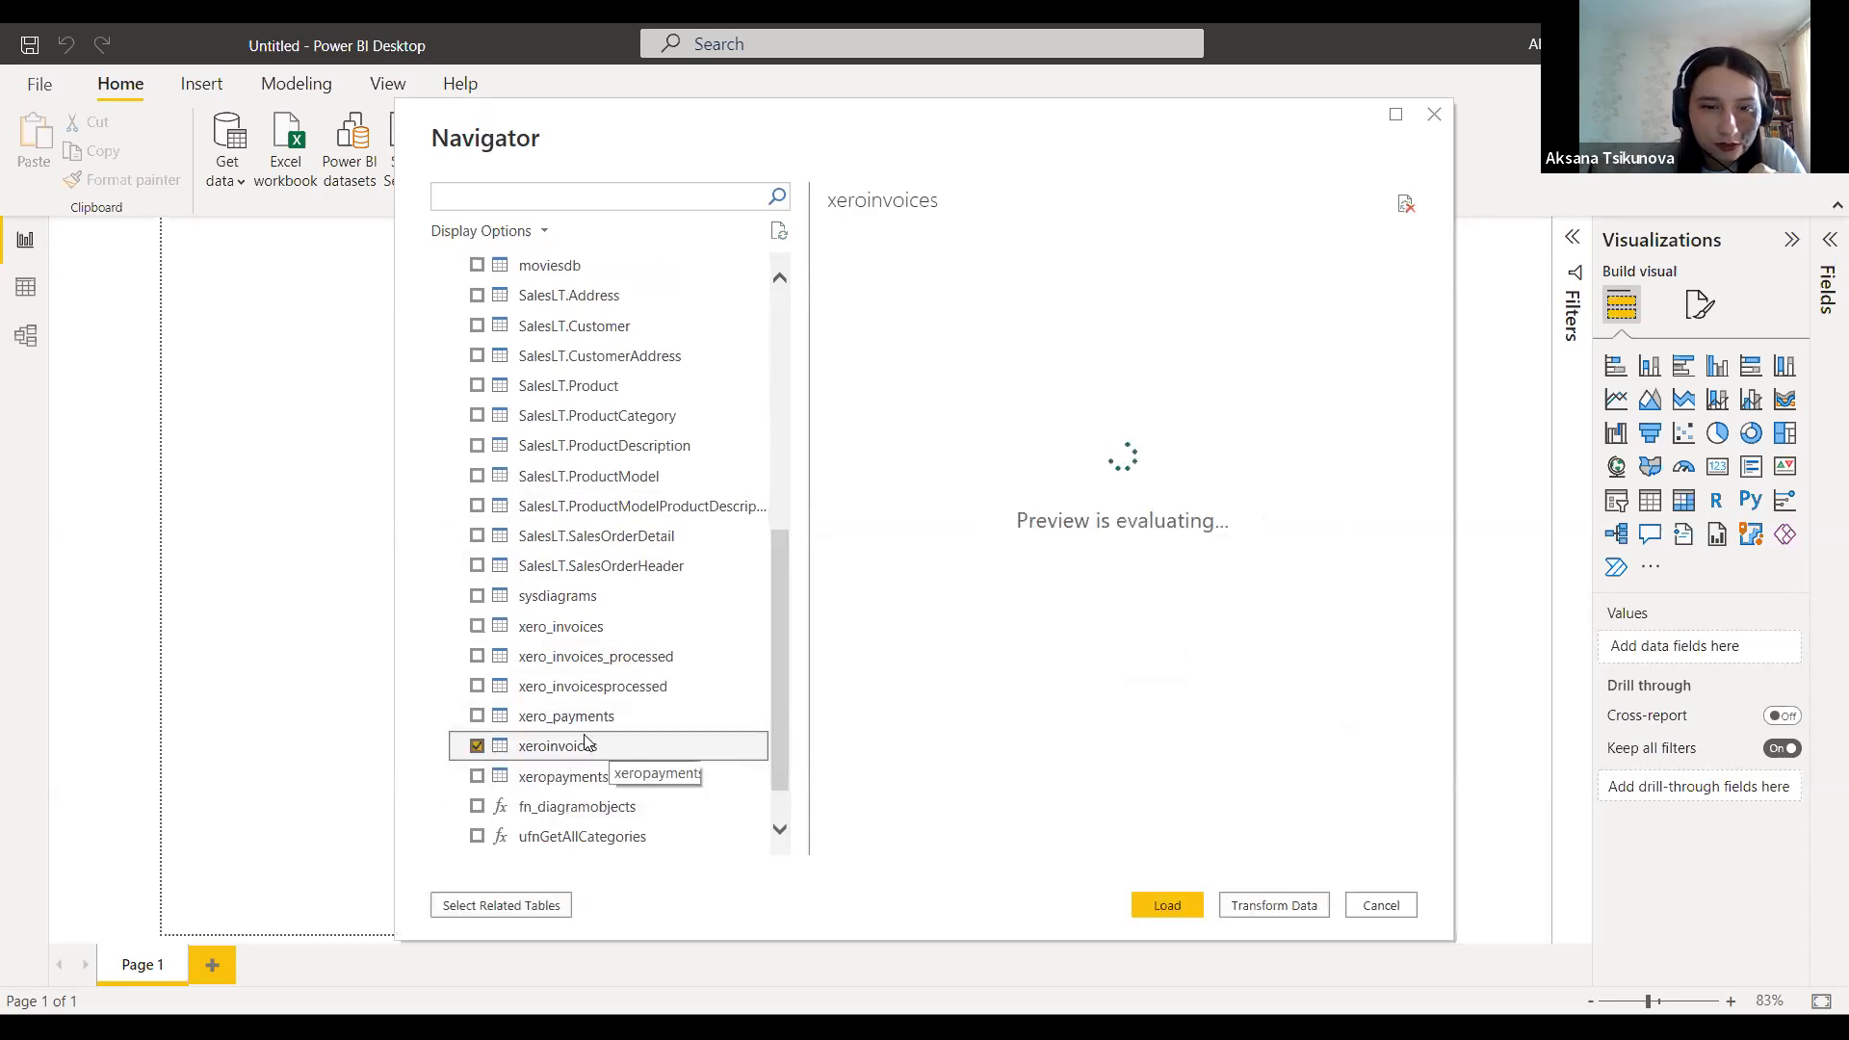
left_click(477, 687)
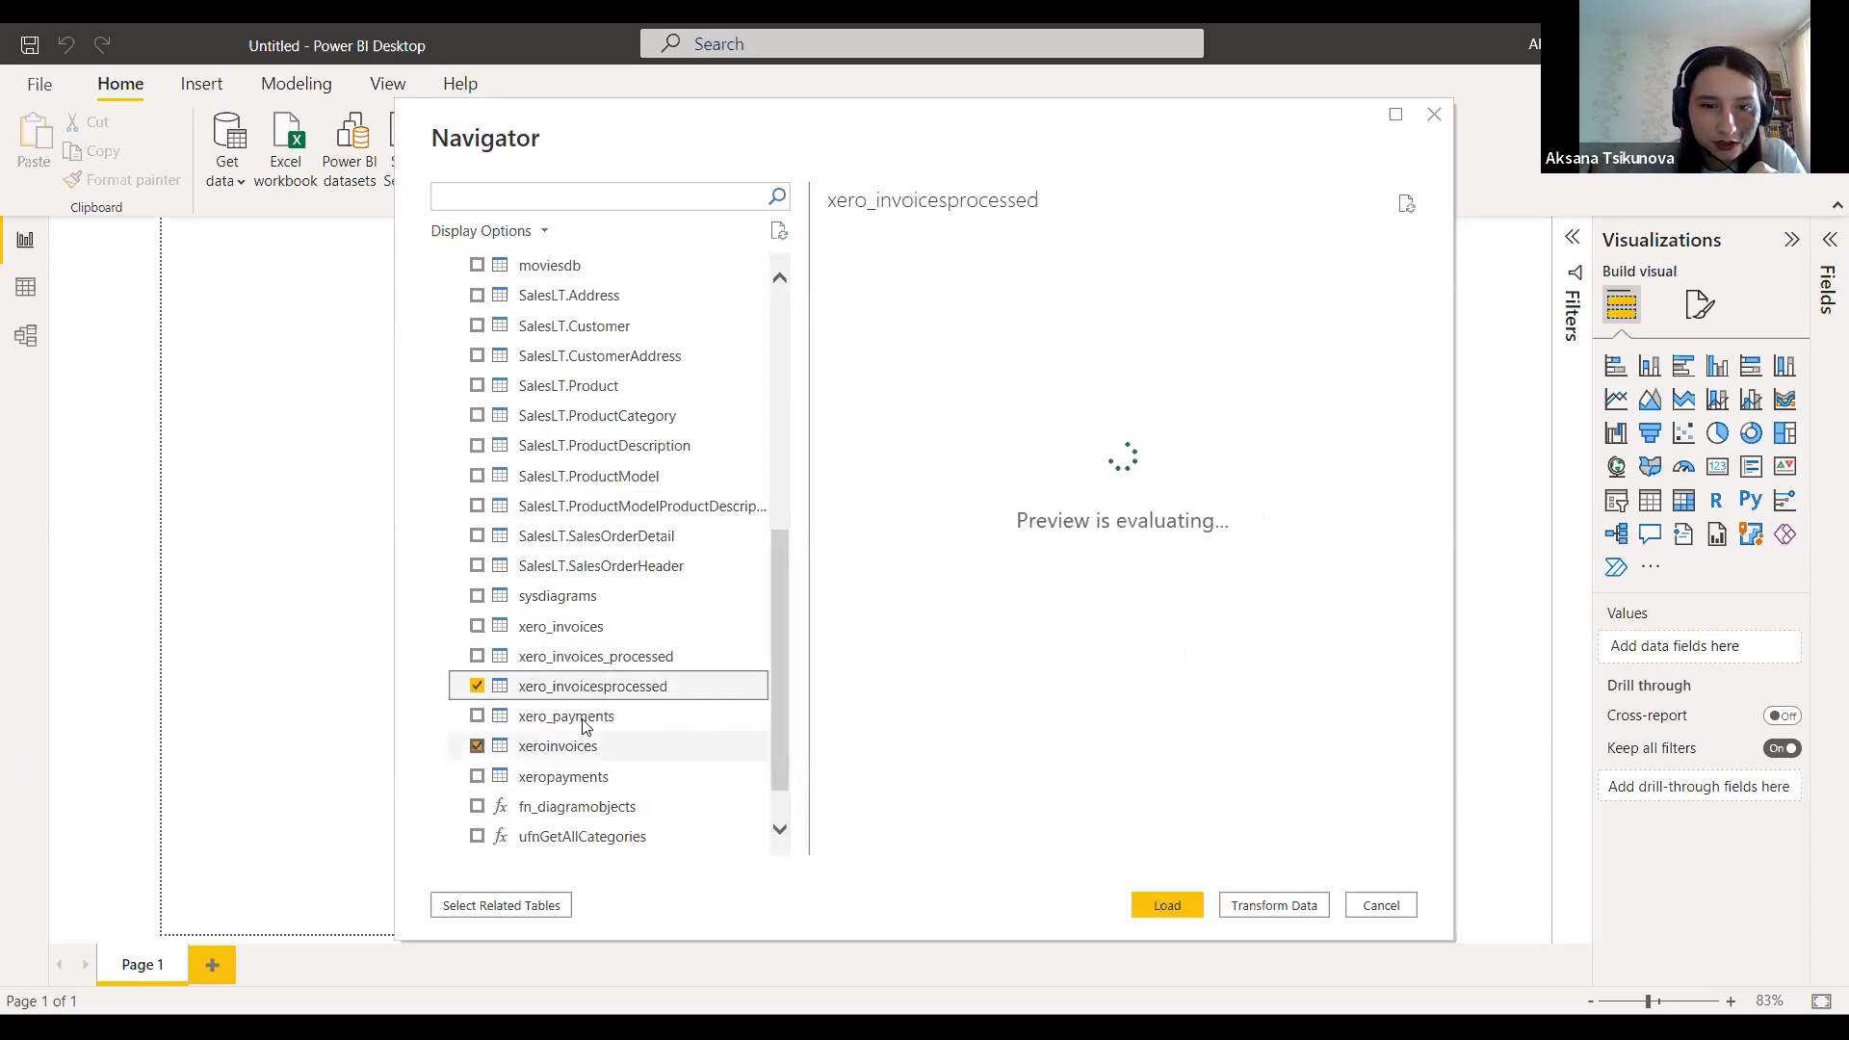
left_click(482, 718)
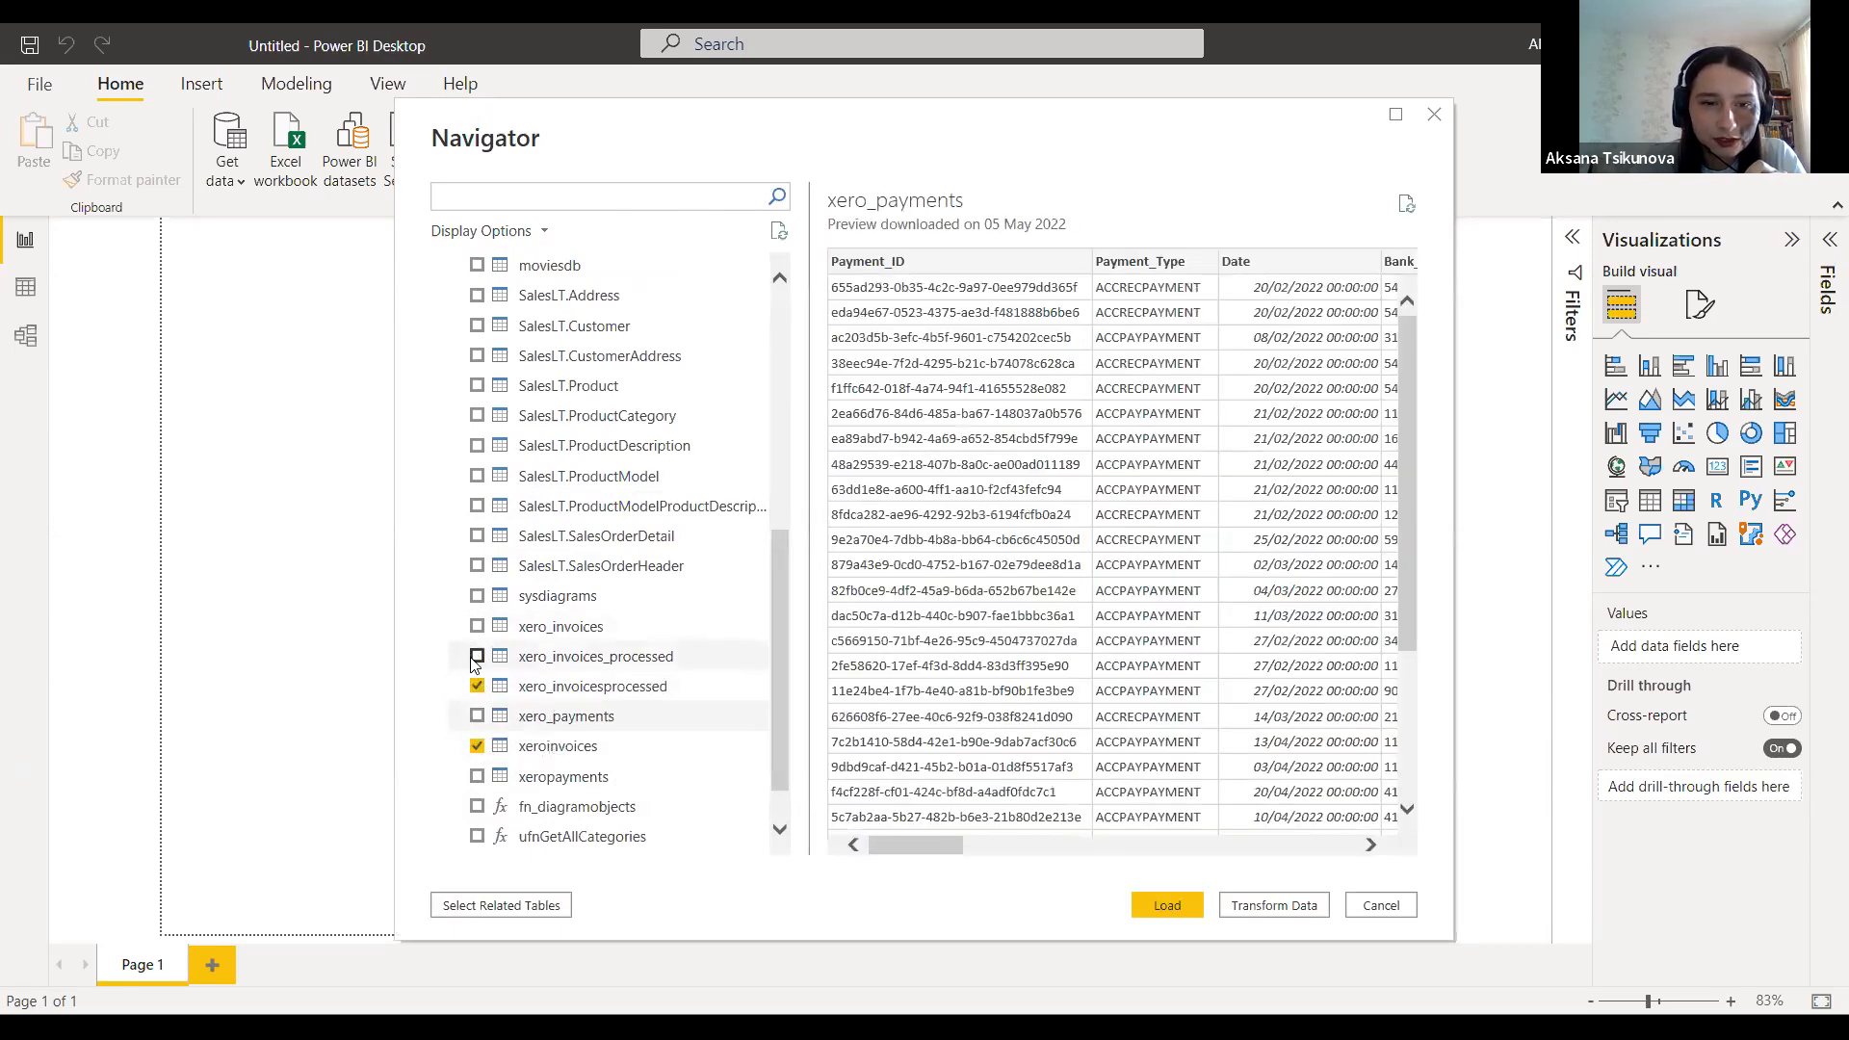
left_click(477, 776)
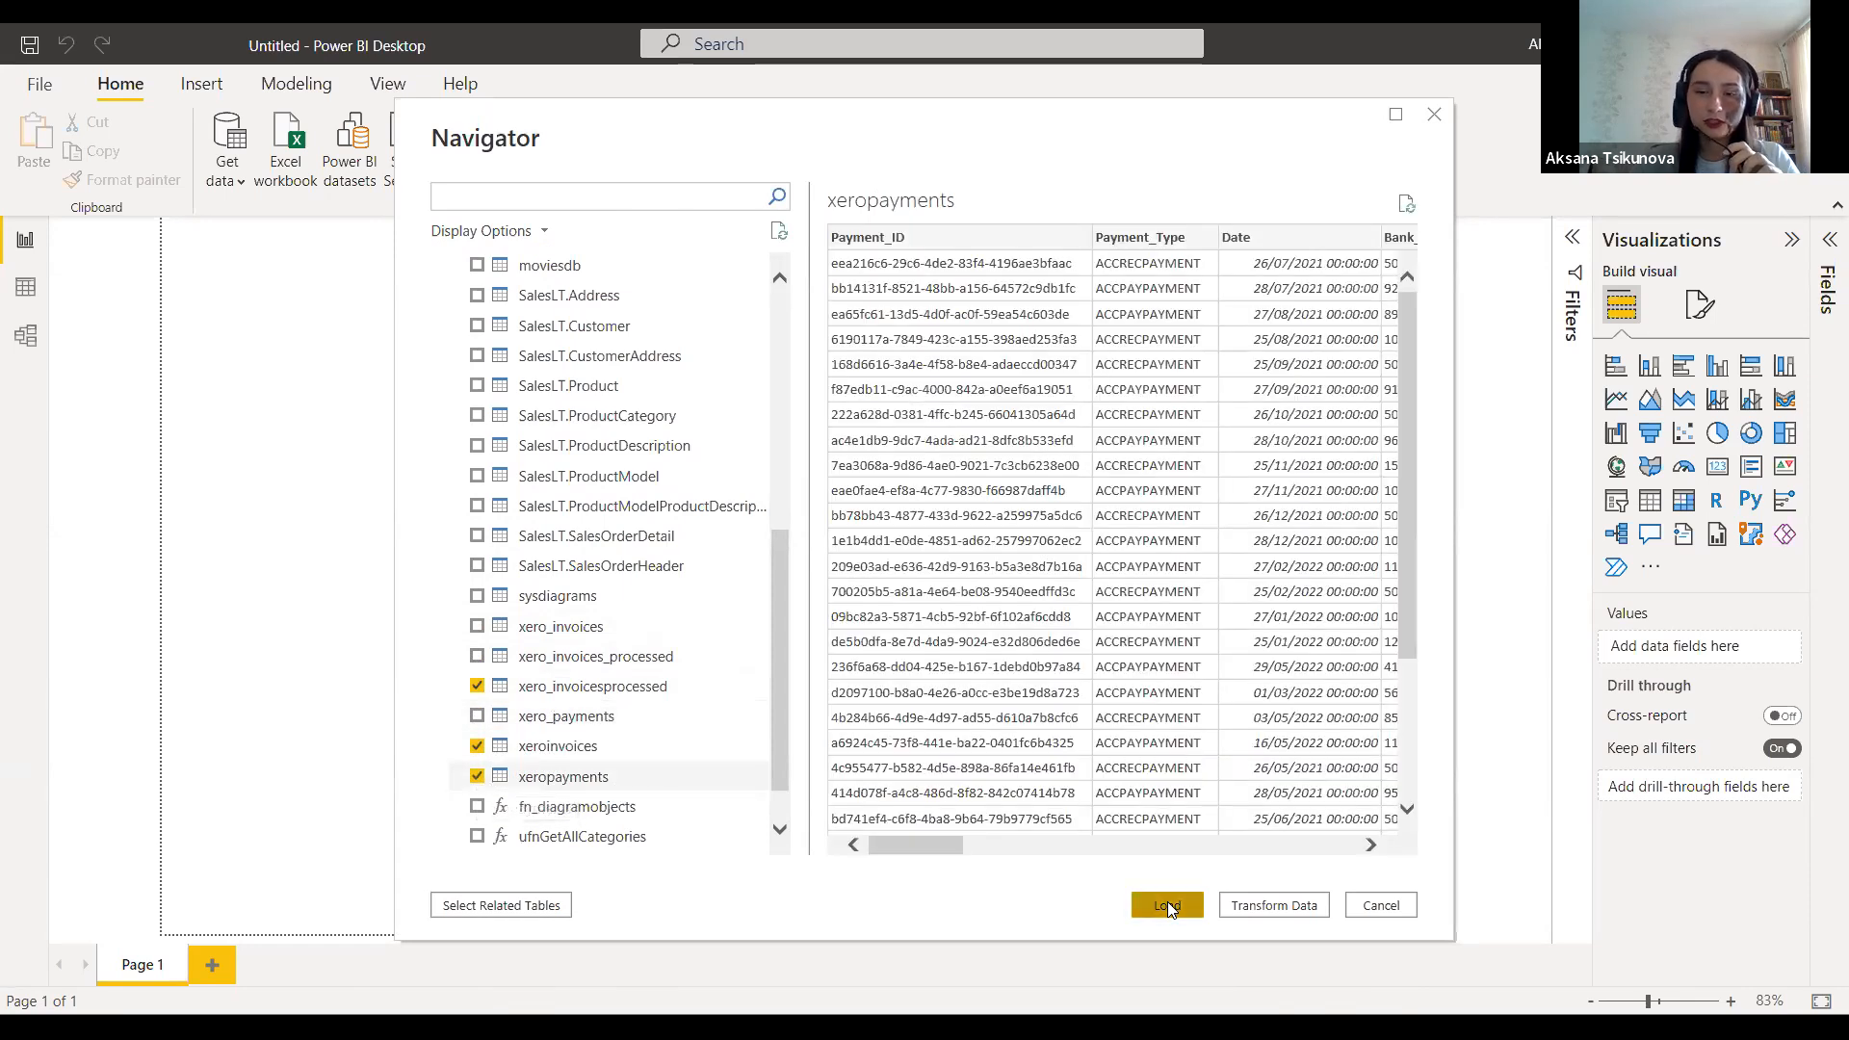
left_click(1167, 905)
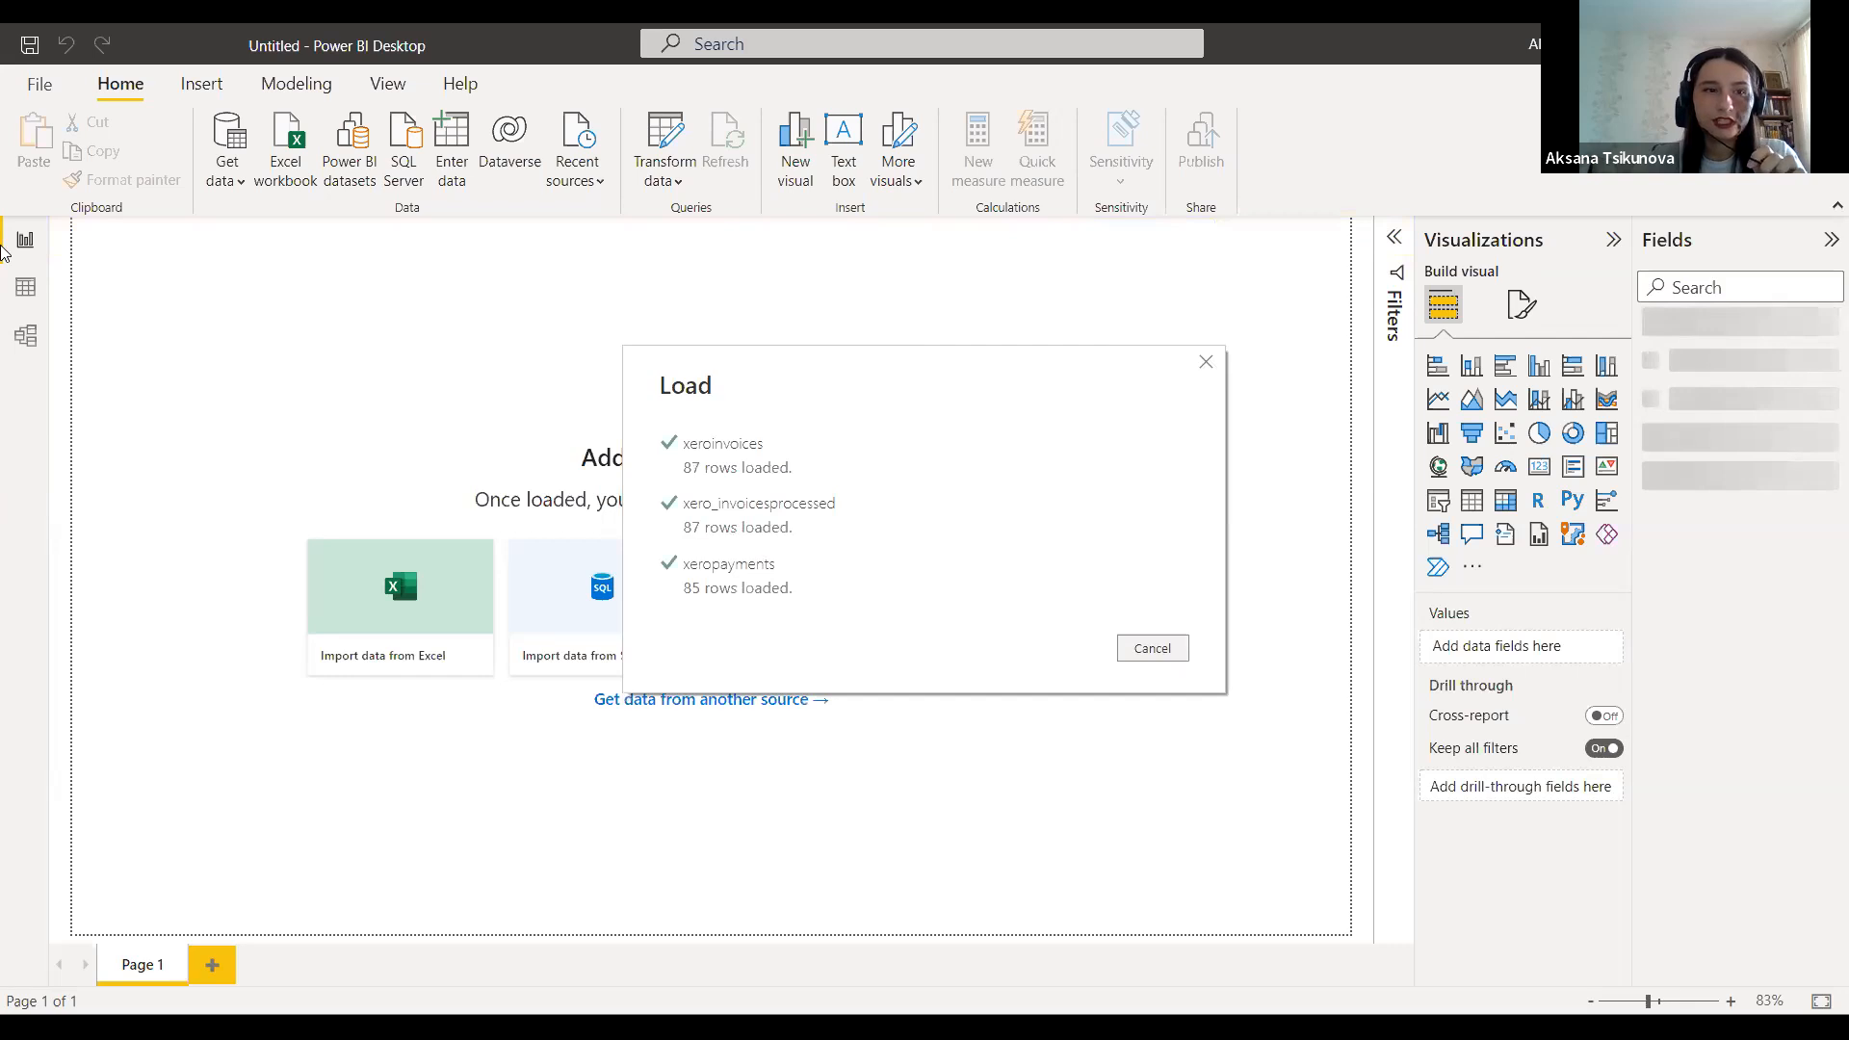
left_click(1200, 357)
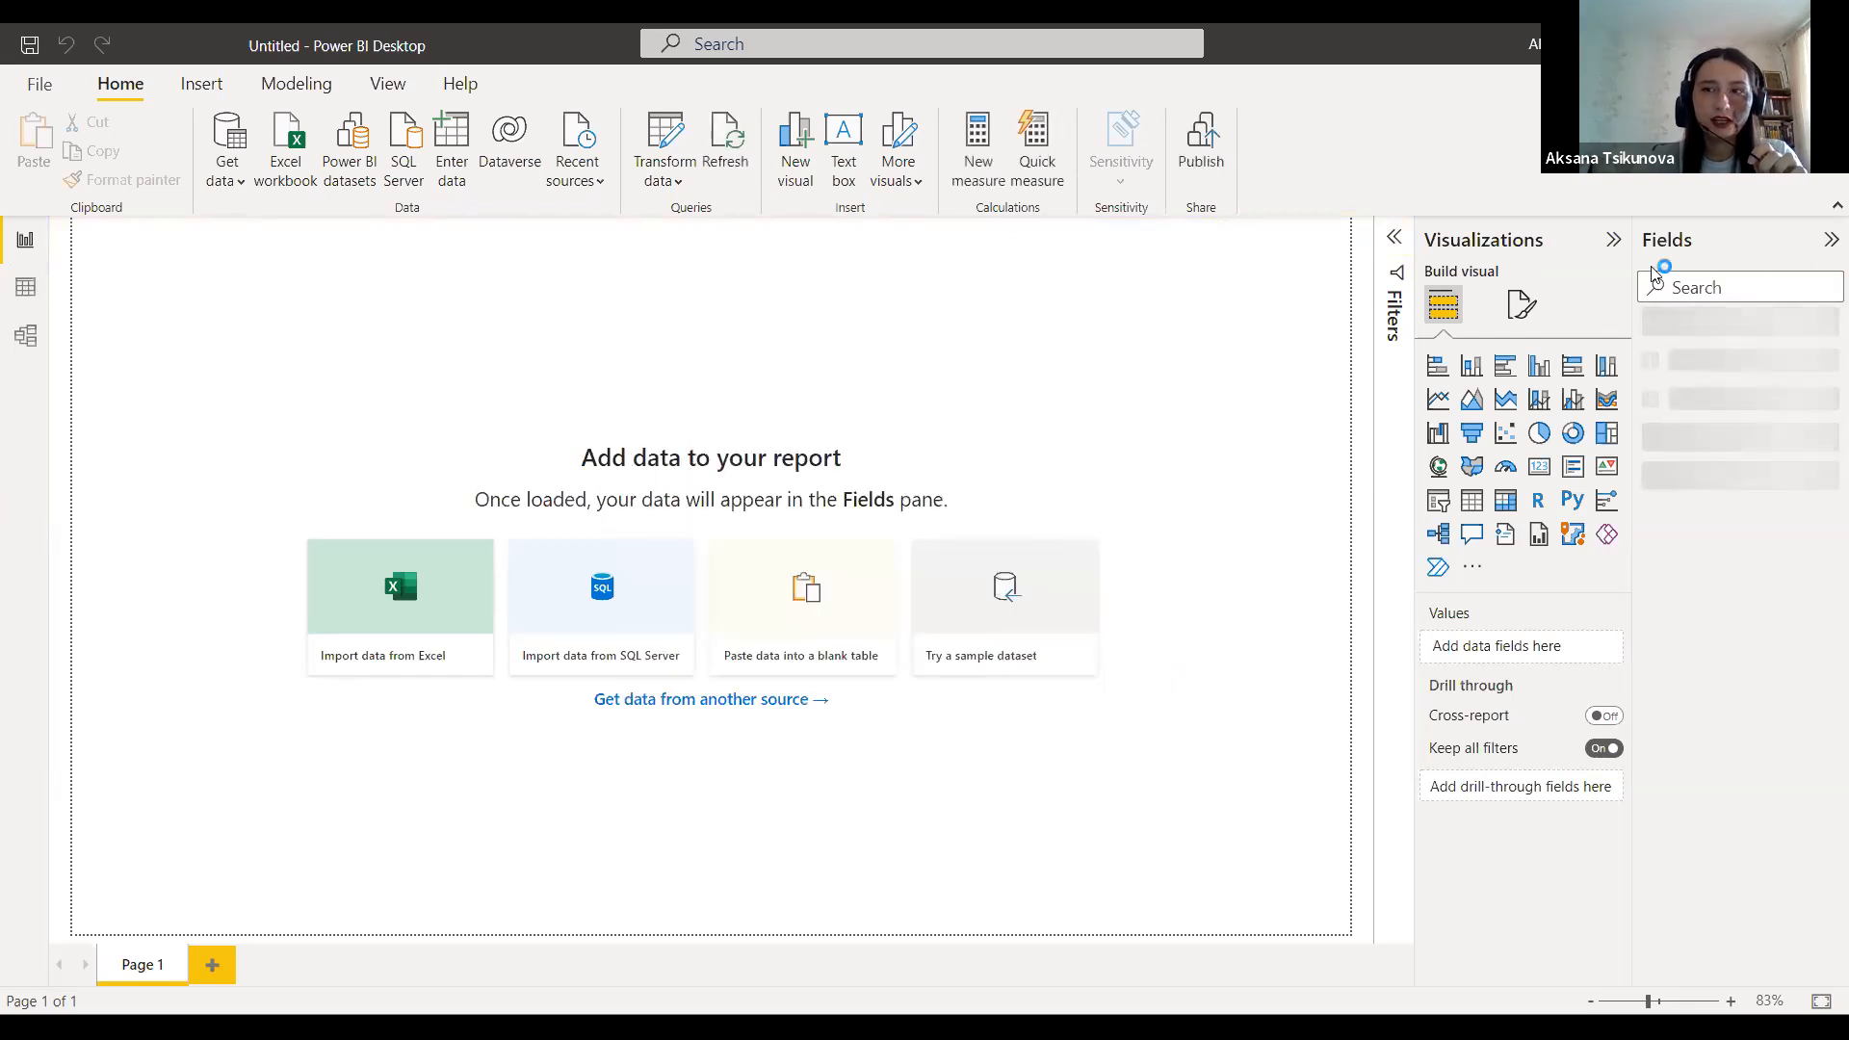
Step: Examine the xero_invoicesprocessed table data and compare the data types of the Total and Total_Tax columns
left_click(26, 289)
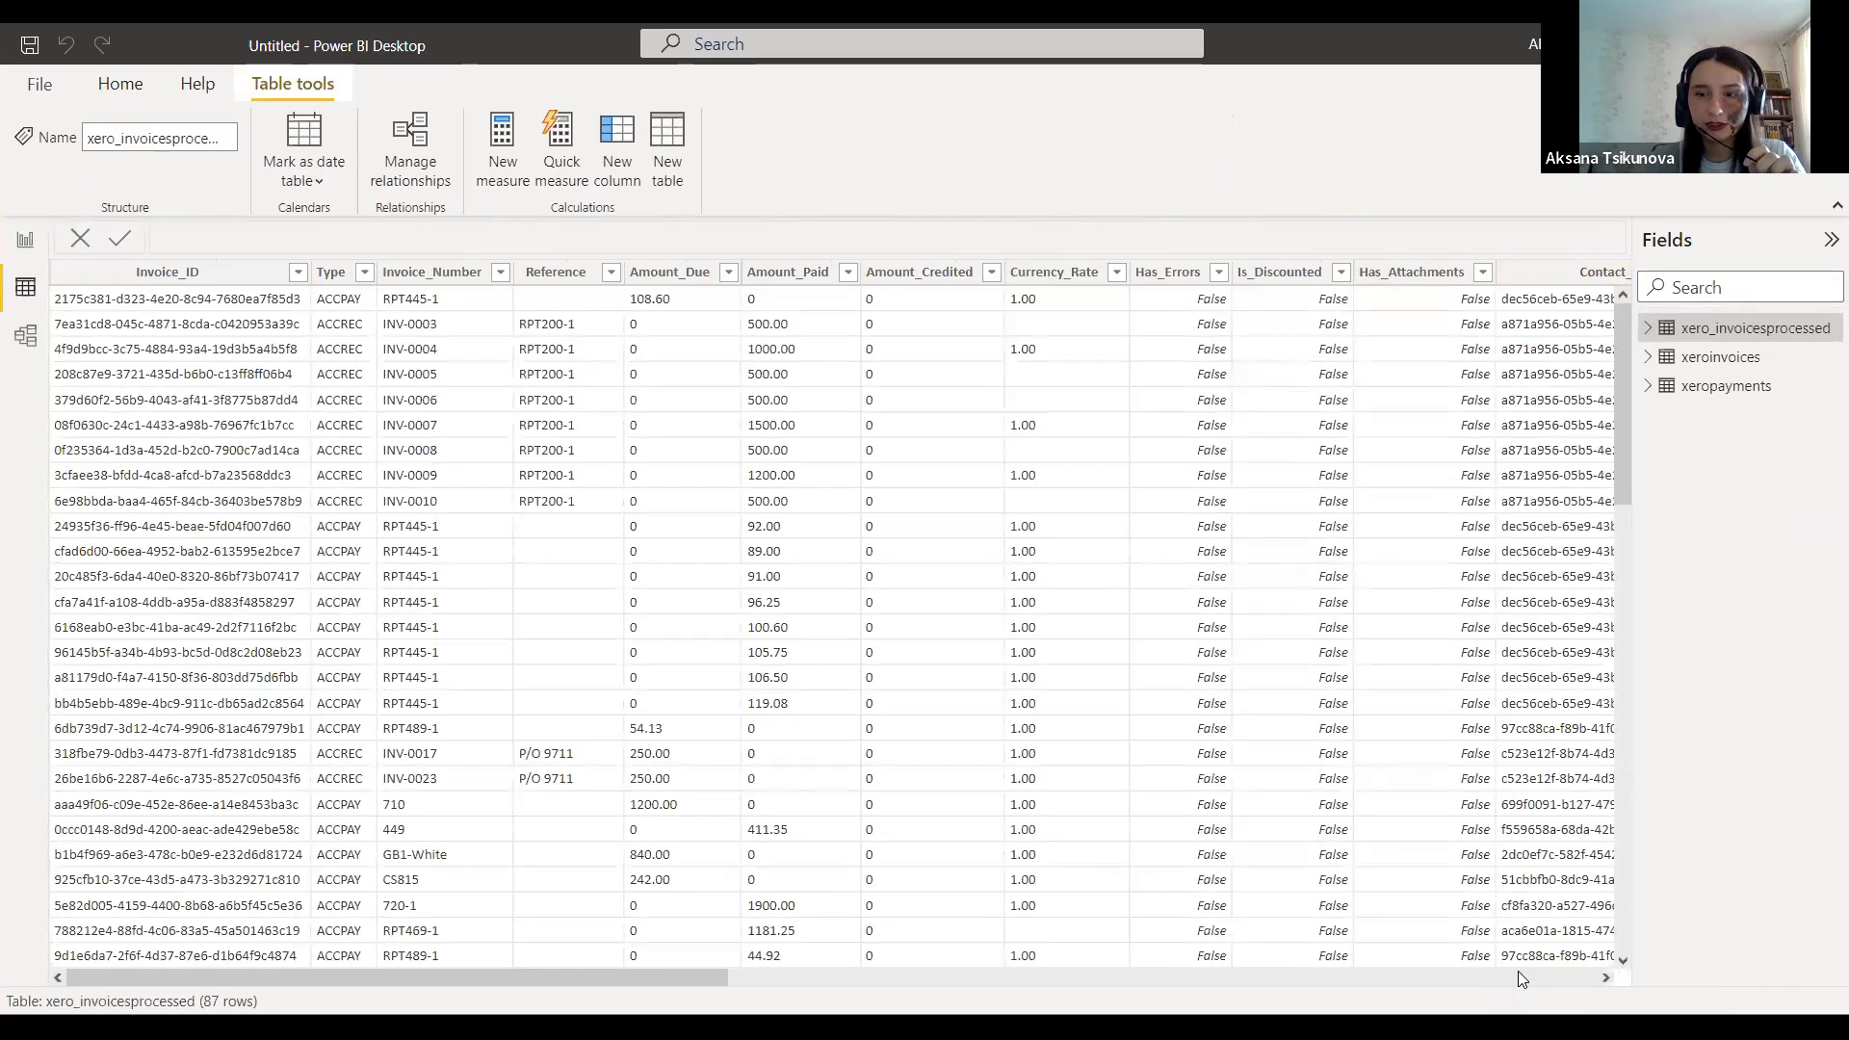
left_click(1518, 972)
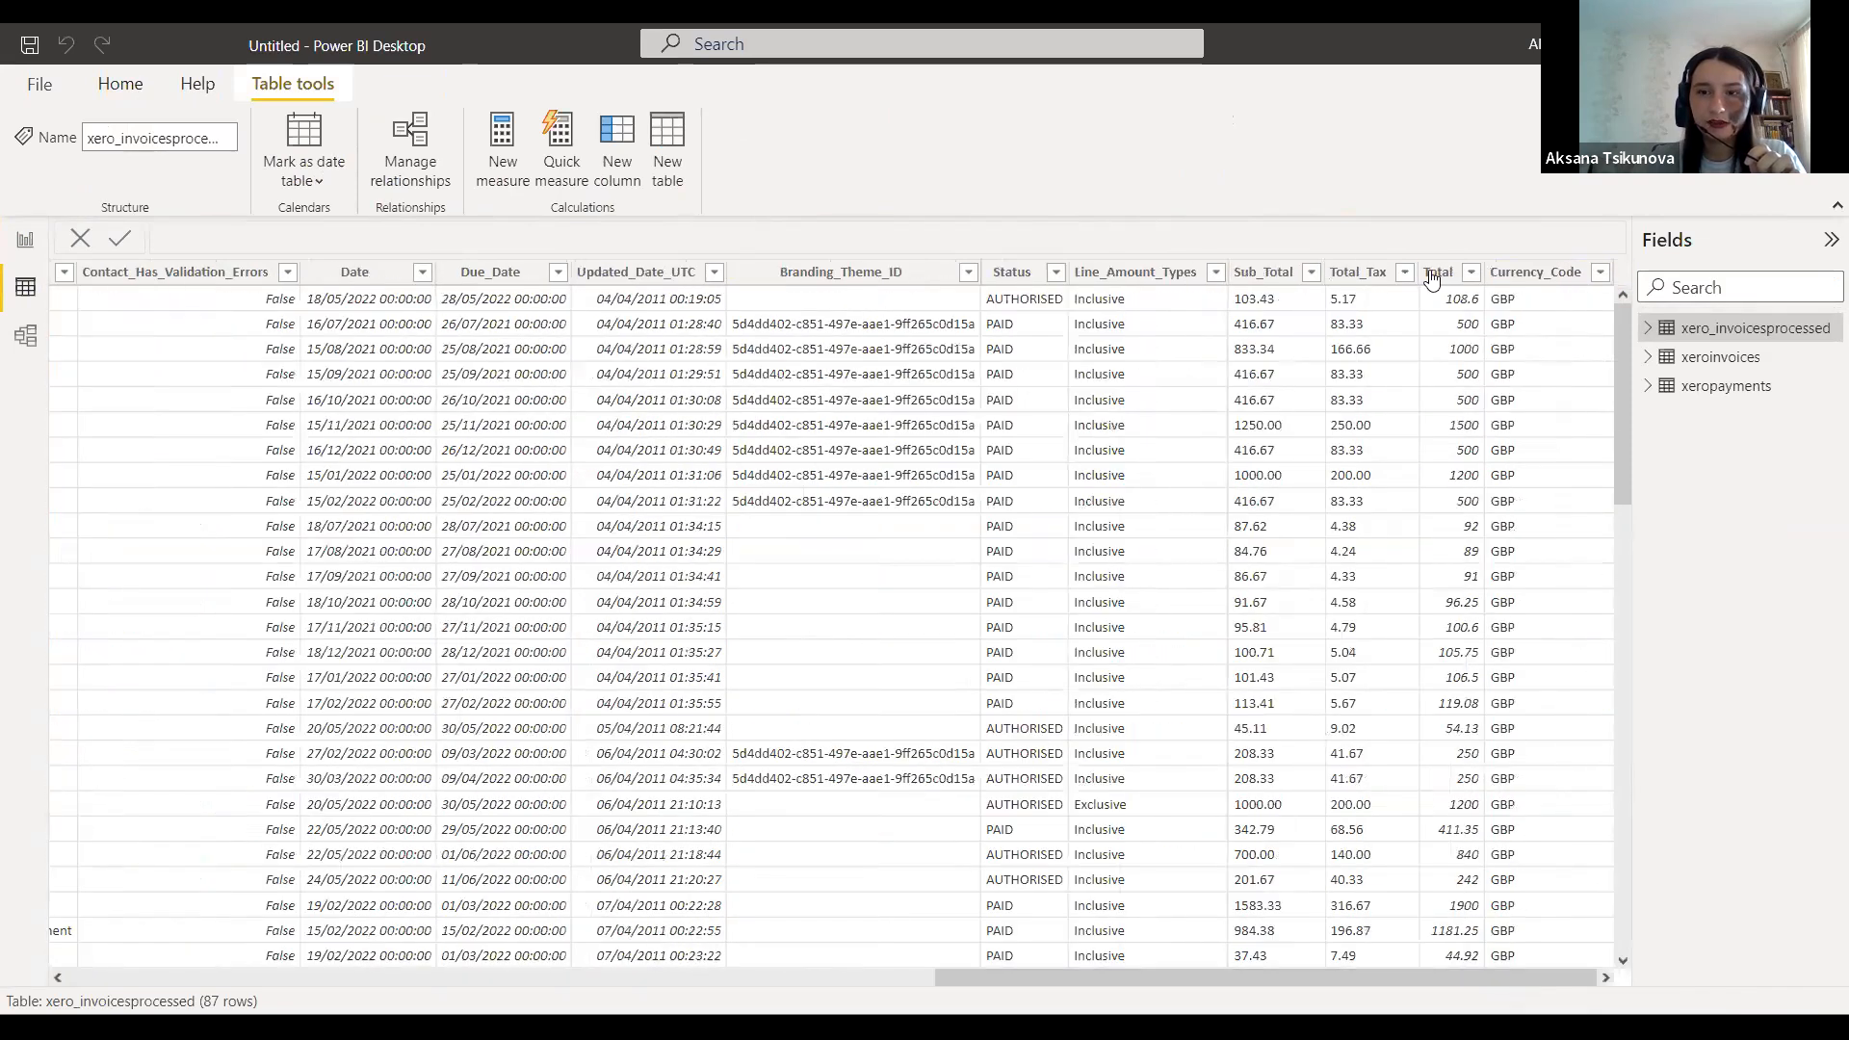
left_click(1435, 273)
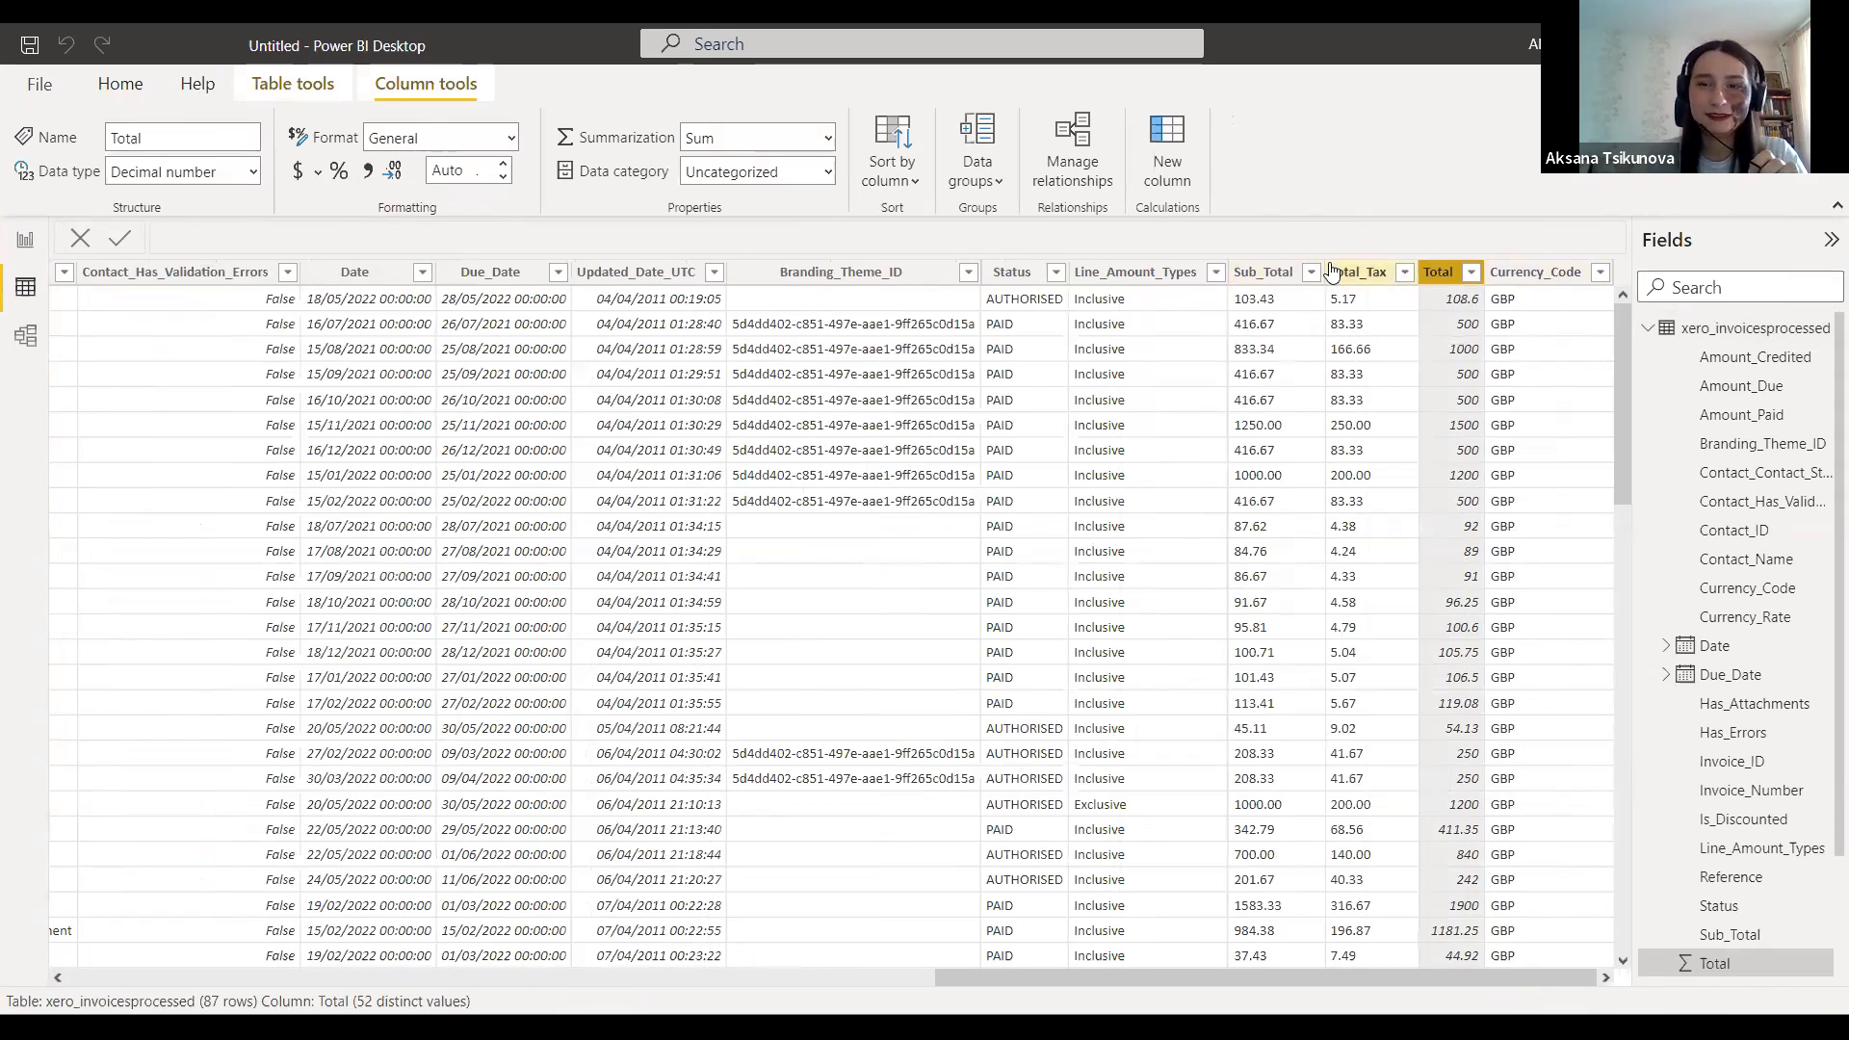
left_click(1371, 299)
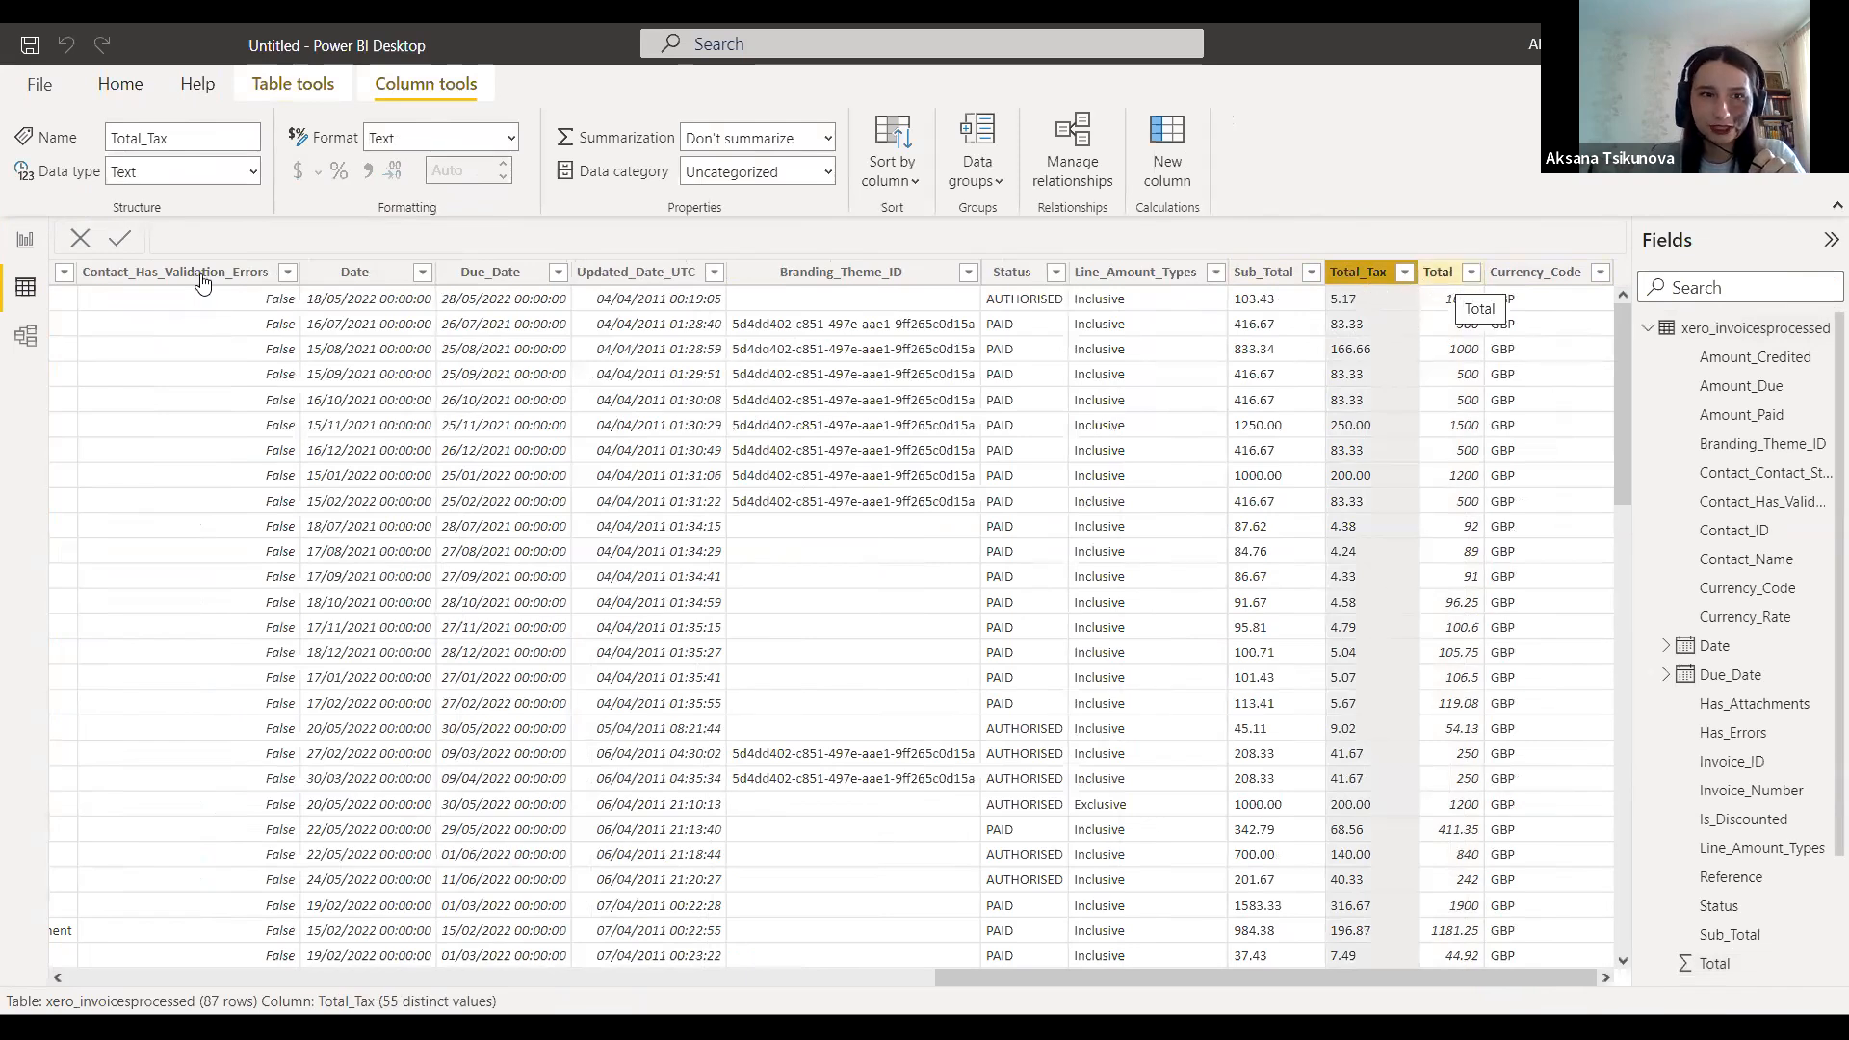
left_click(1440, 279)
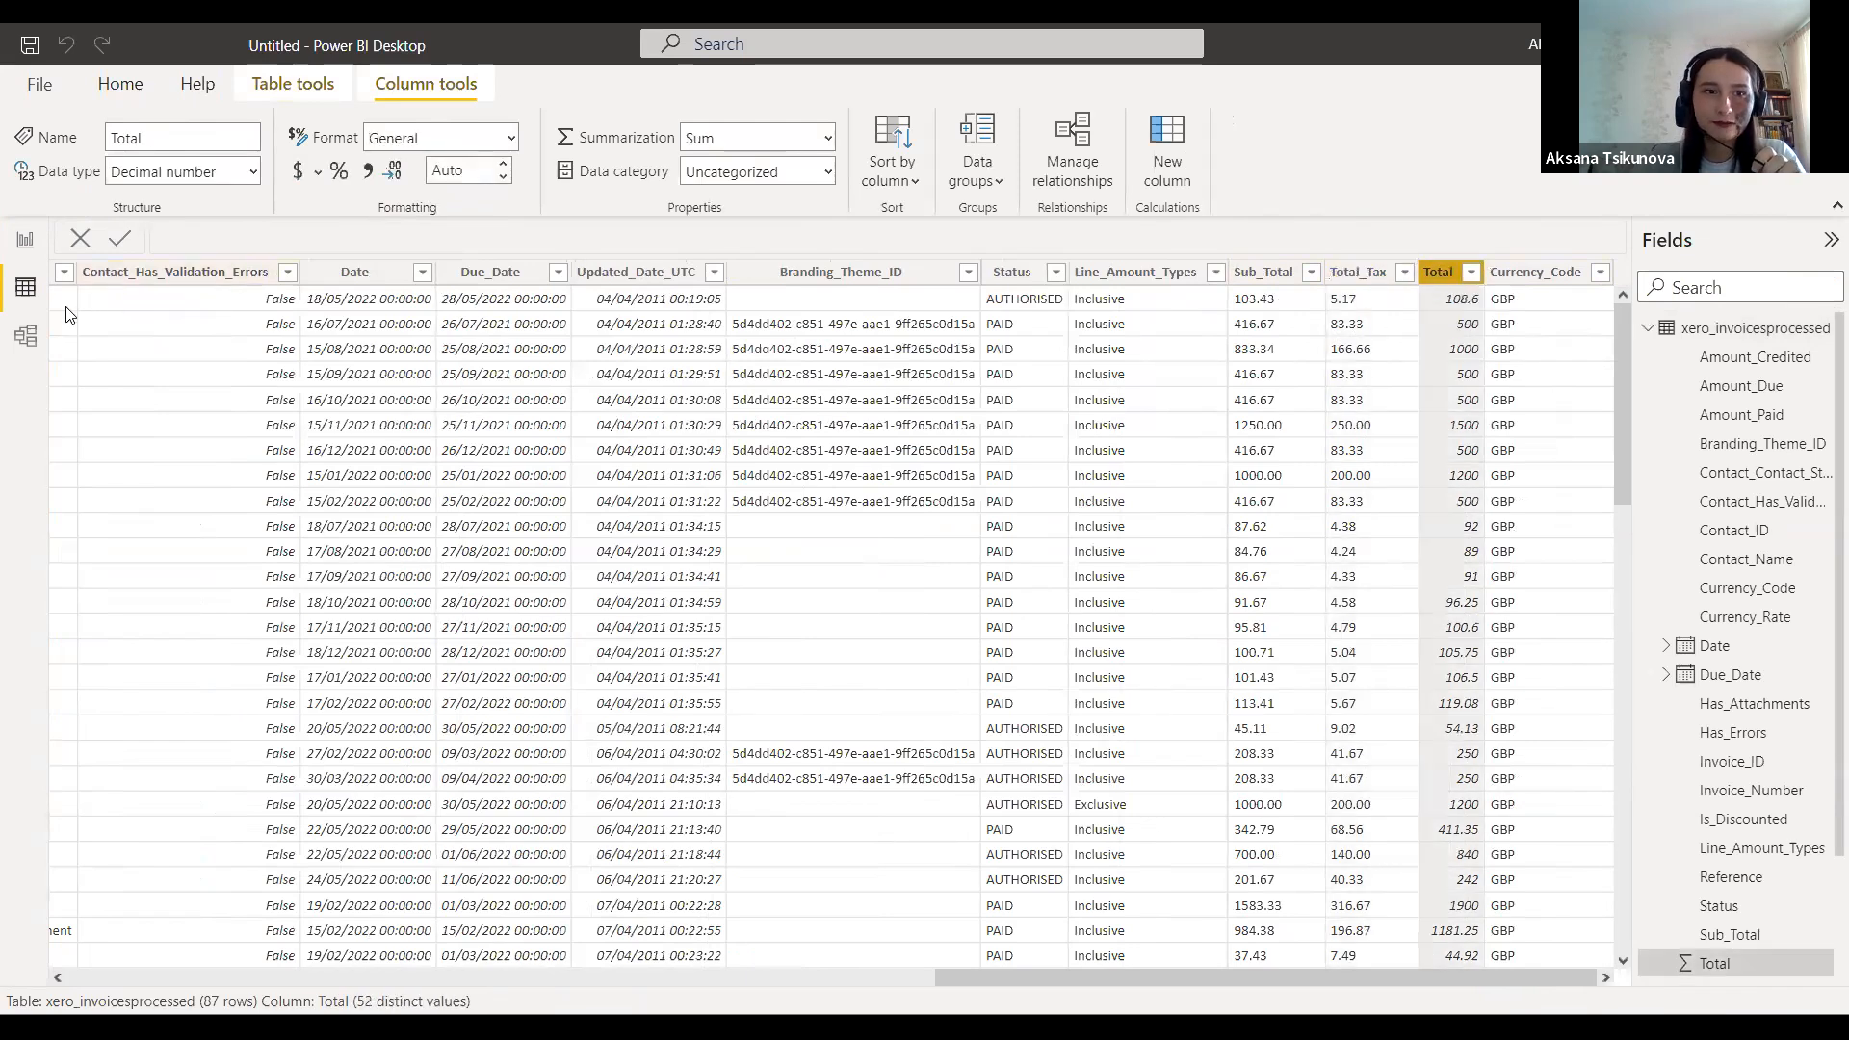
Step: Delete the xeroinvoices table from the data model and place the xeropayments table beside xero_invoicesprocessed
left_click(25, 336)
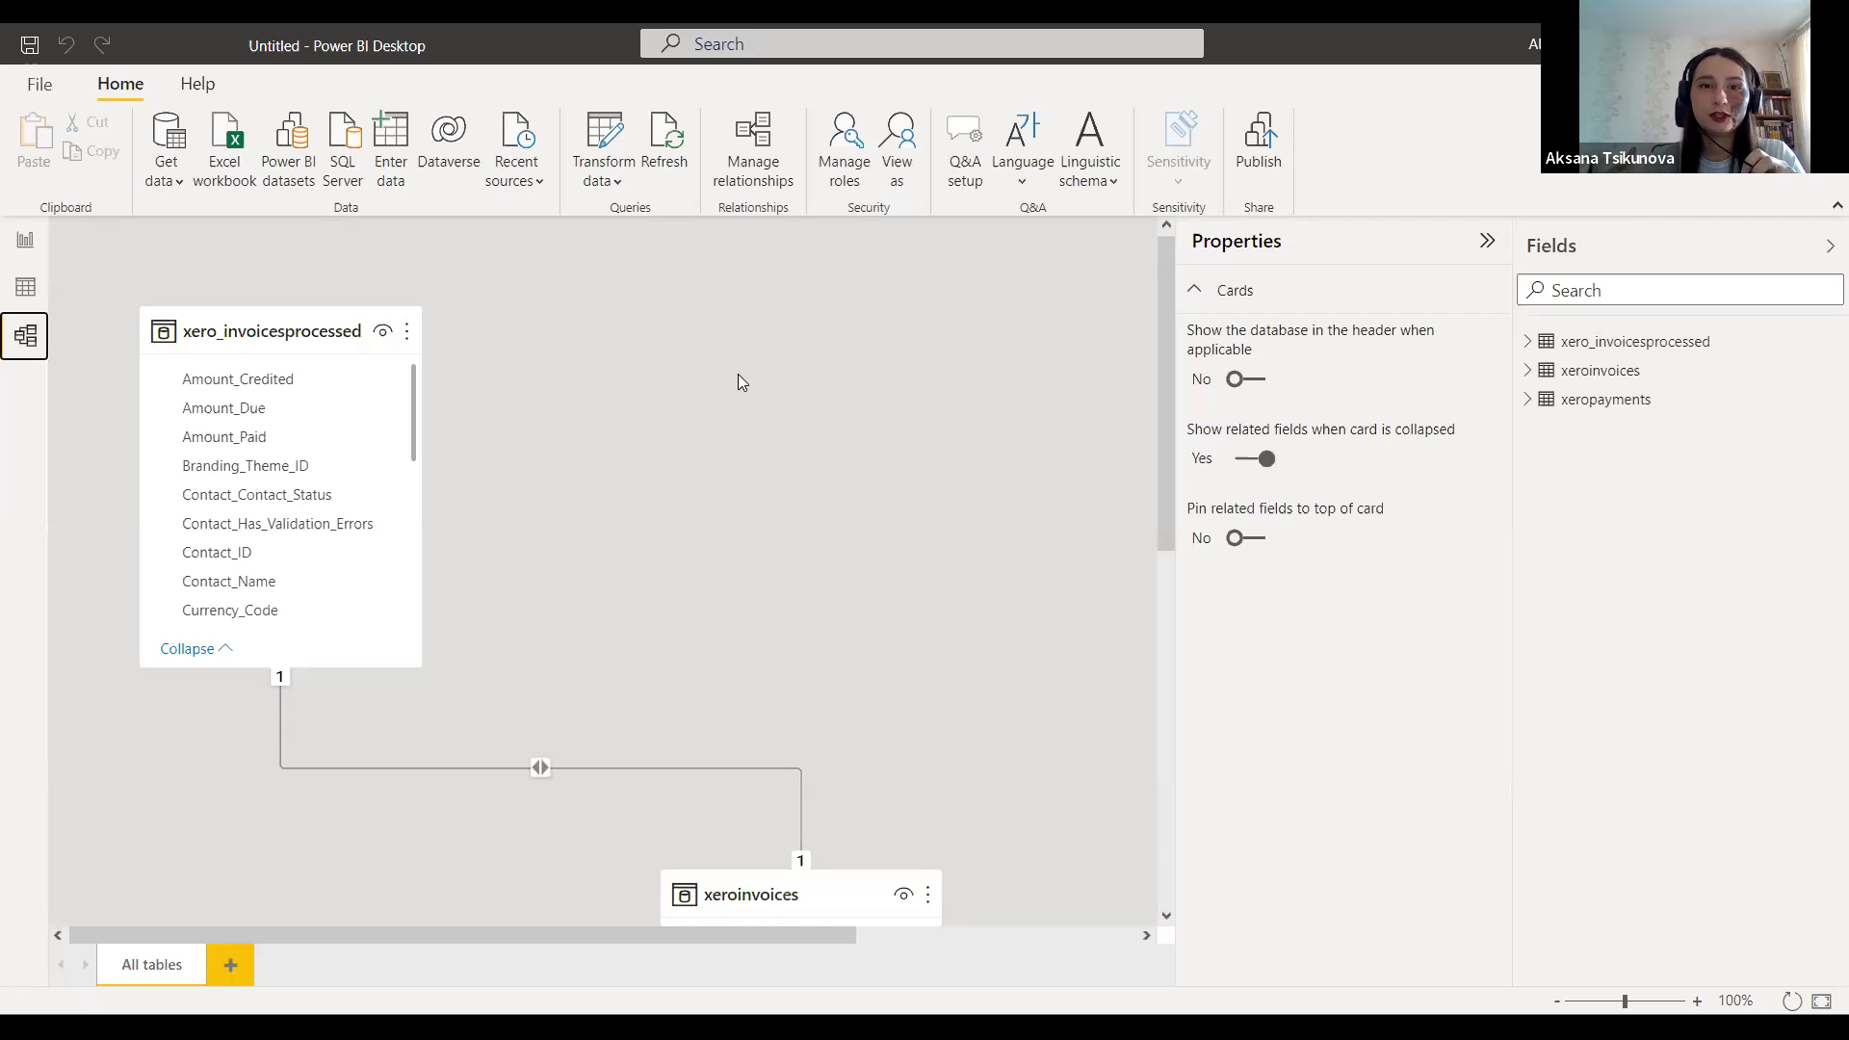
scroll(791, 581, "down", 3)
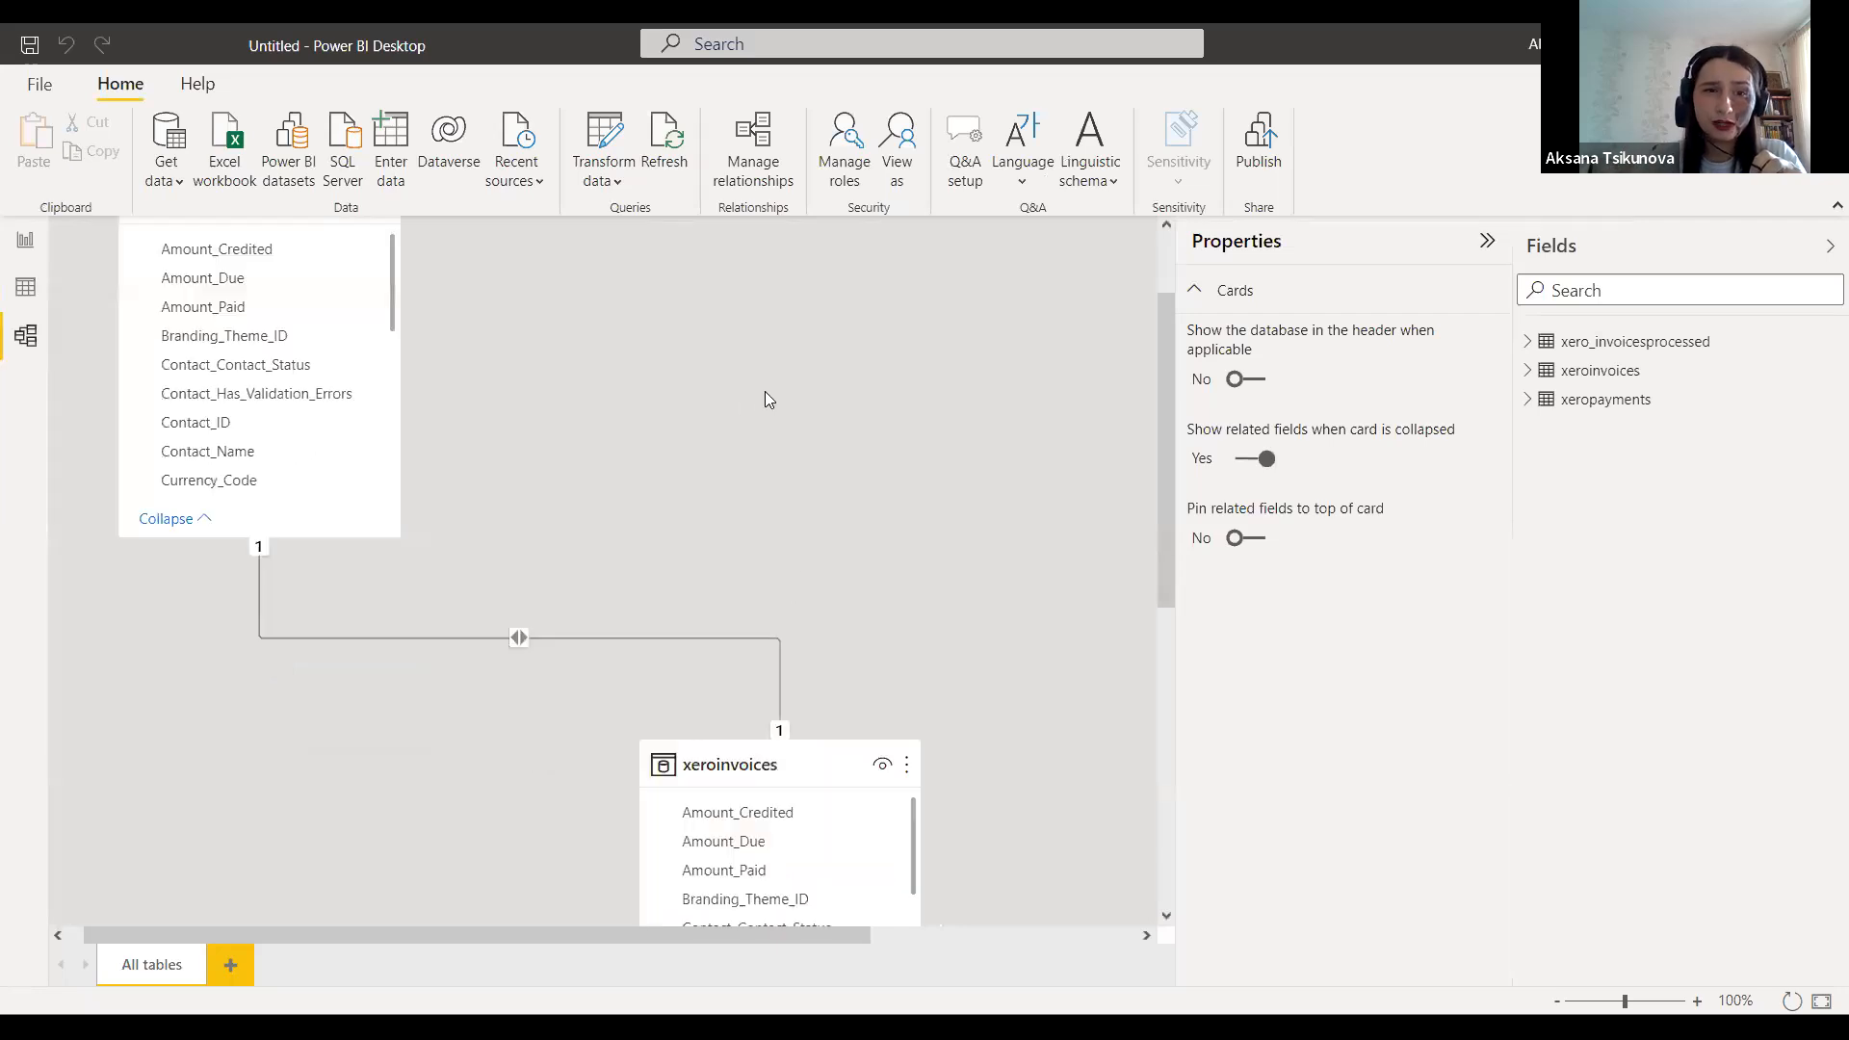
scroll(859, 379, "up", 3)
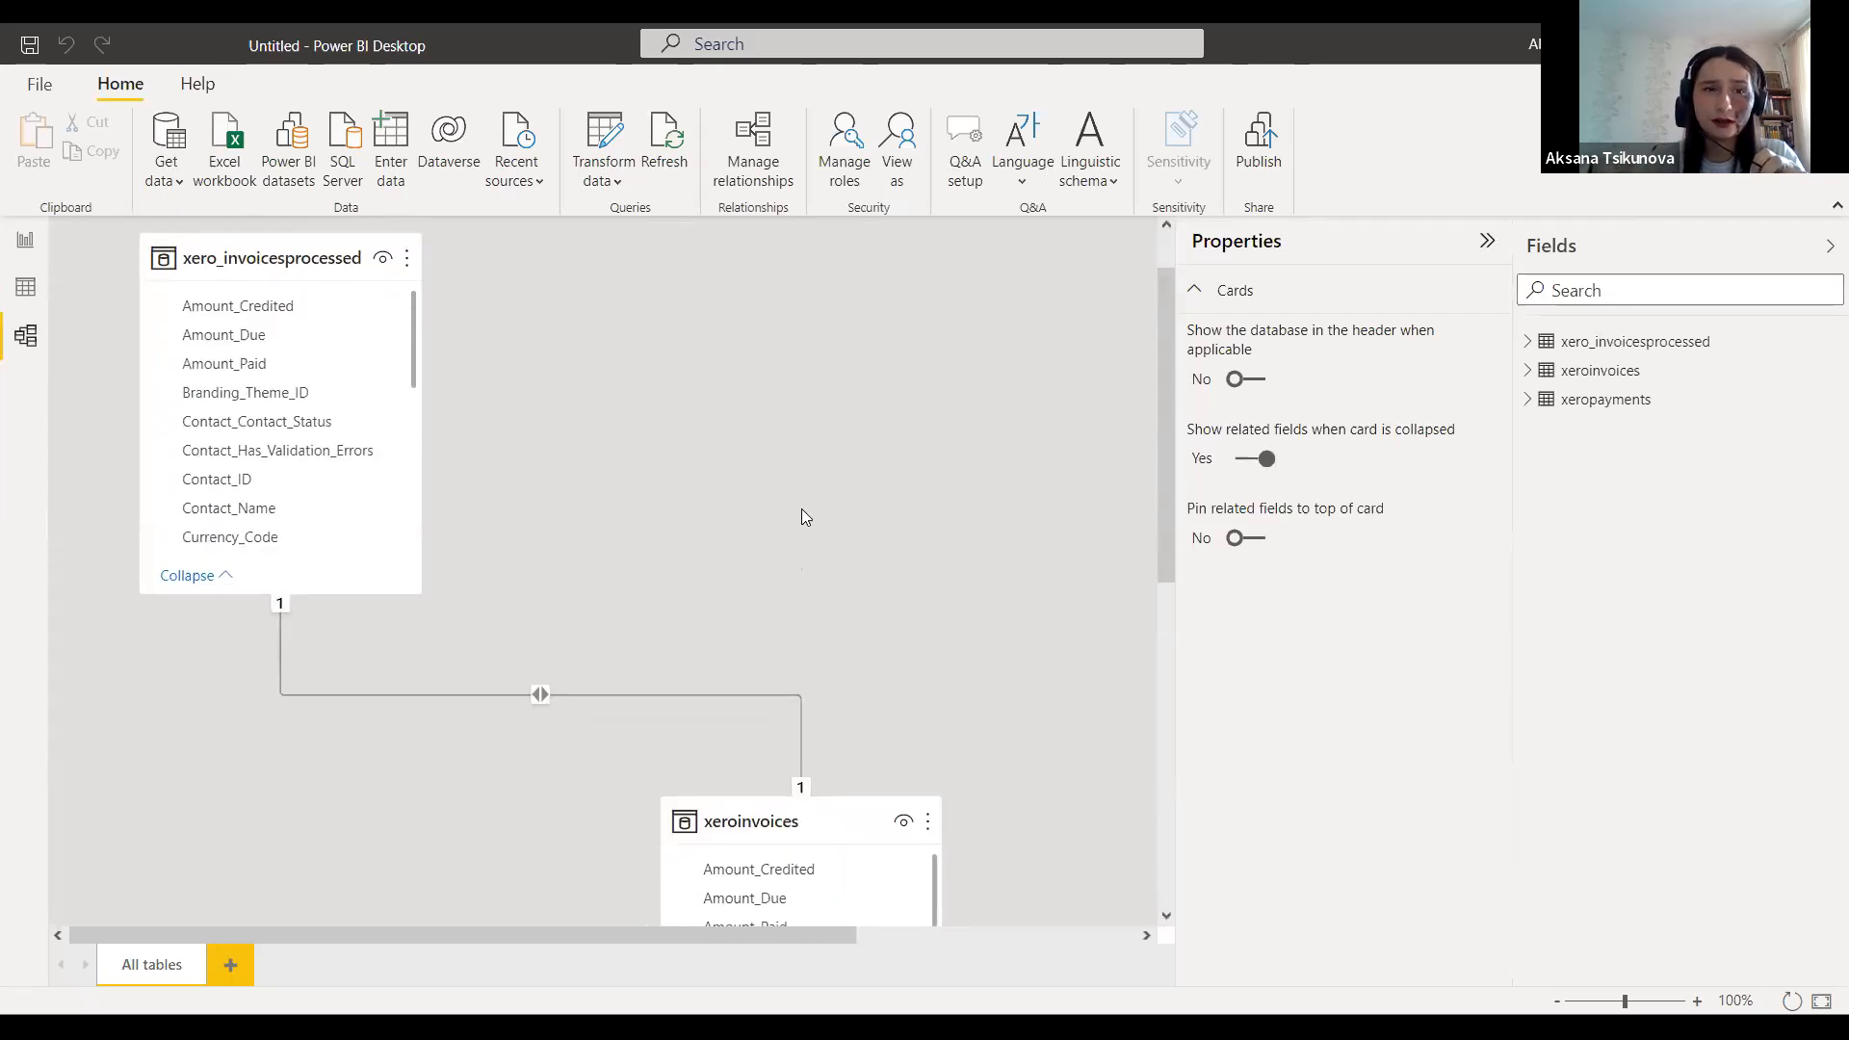
scroll(836, 566, "down", 3)
scroll(836, 566, "right", 3)
scroll(805, 343, "down", 3)
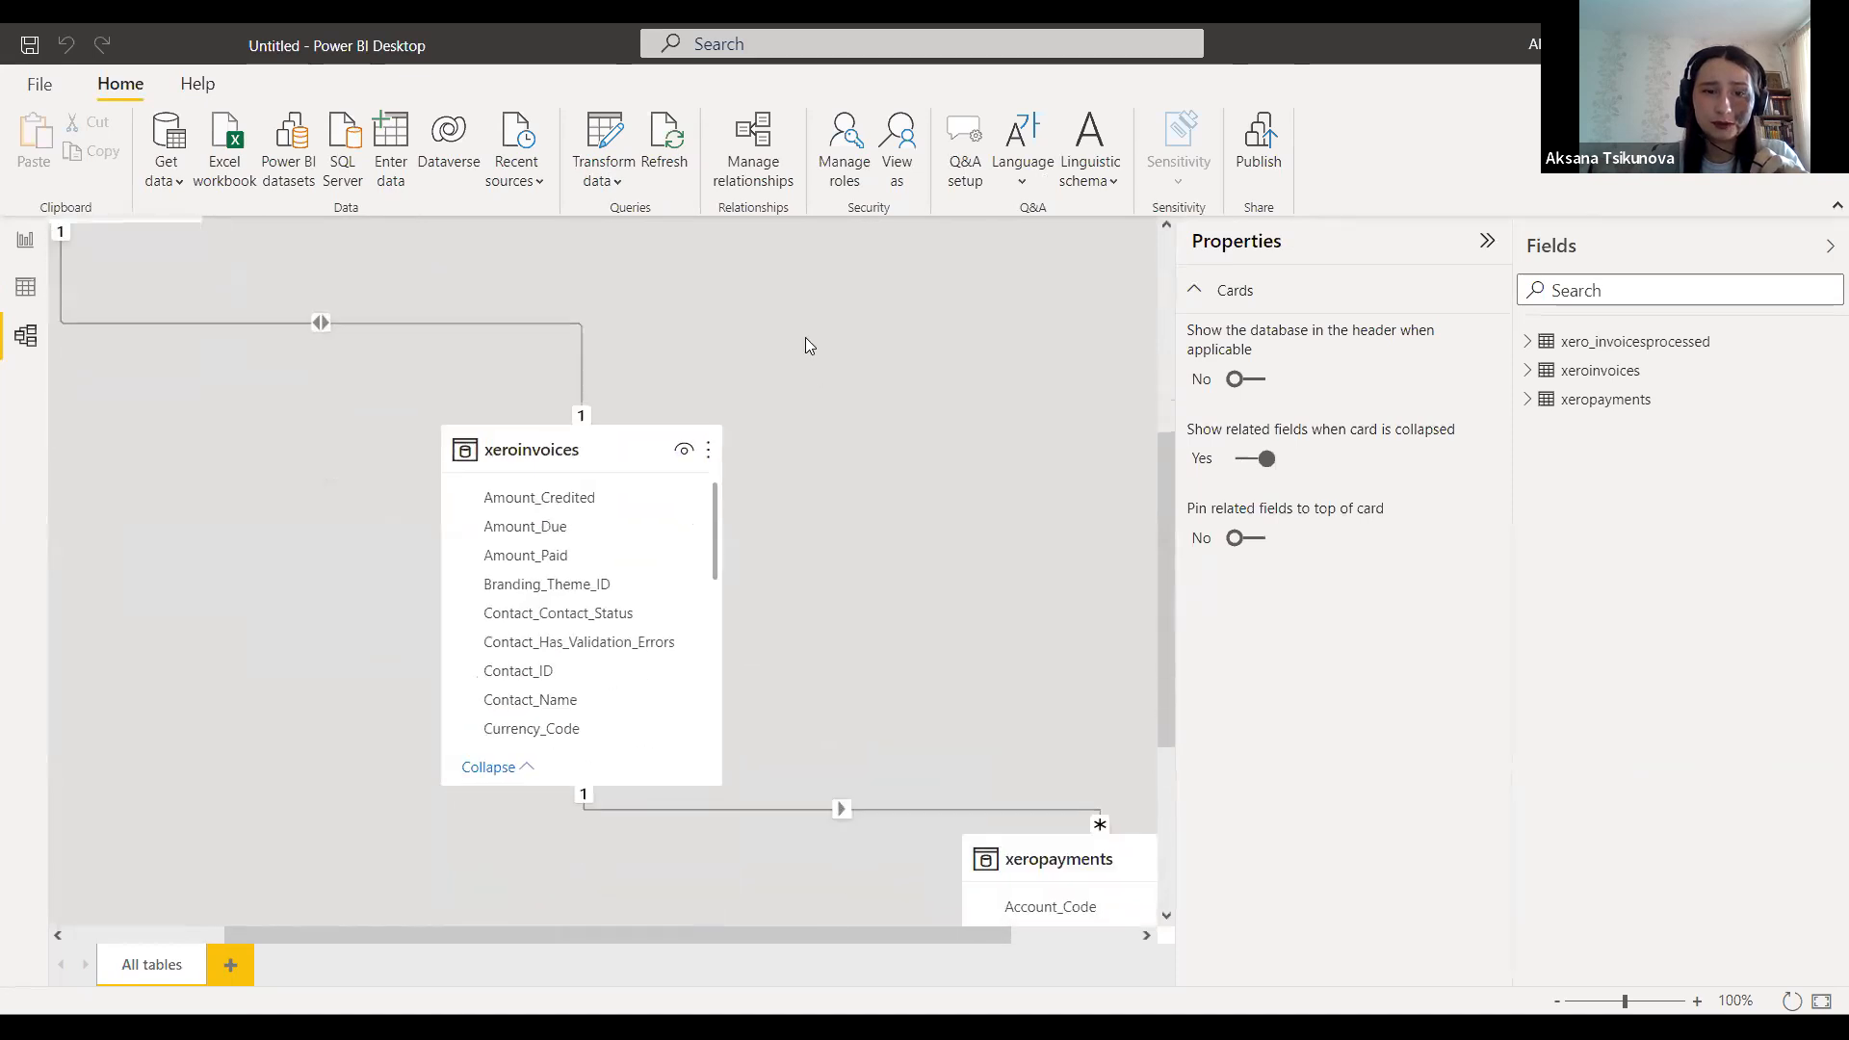
scroll(891, 466, "left", 1)
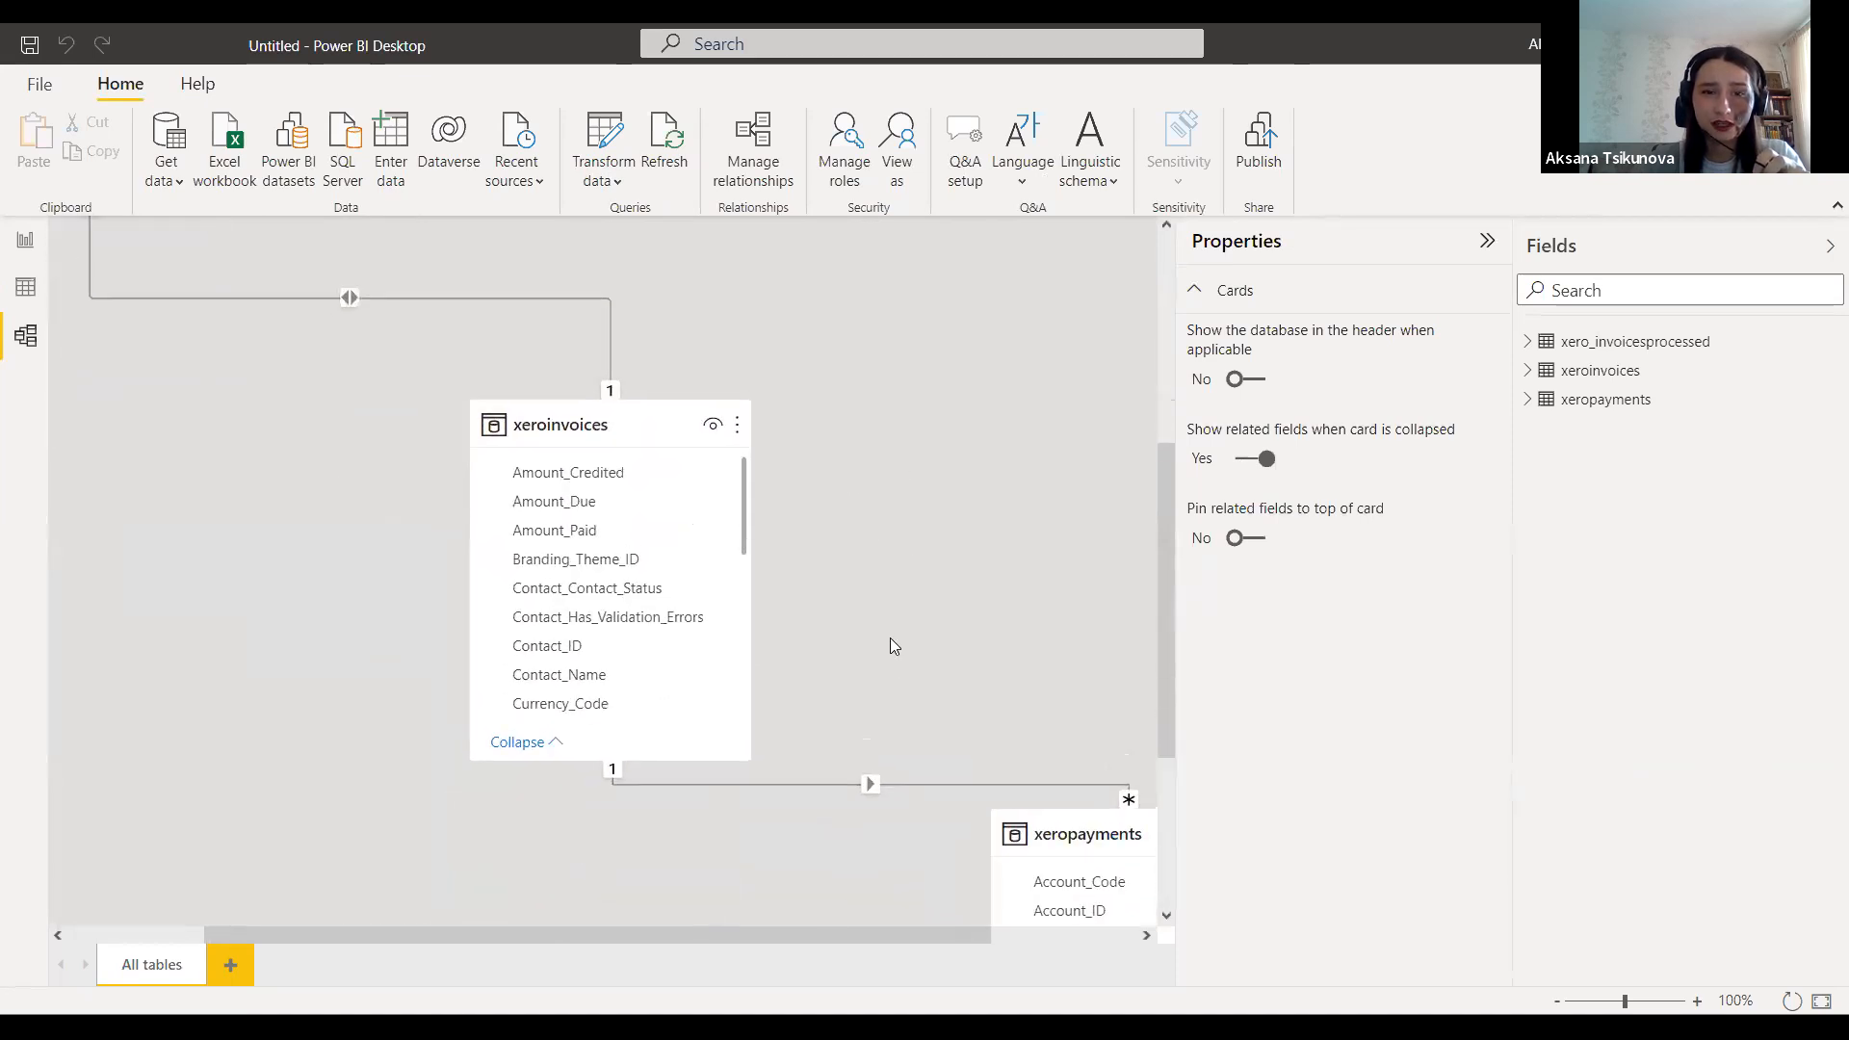
left_click(587, 424)
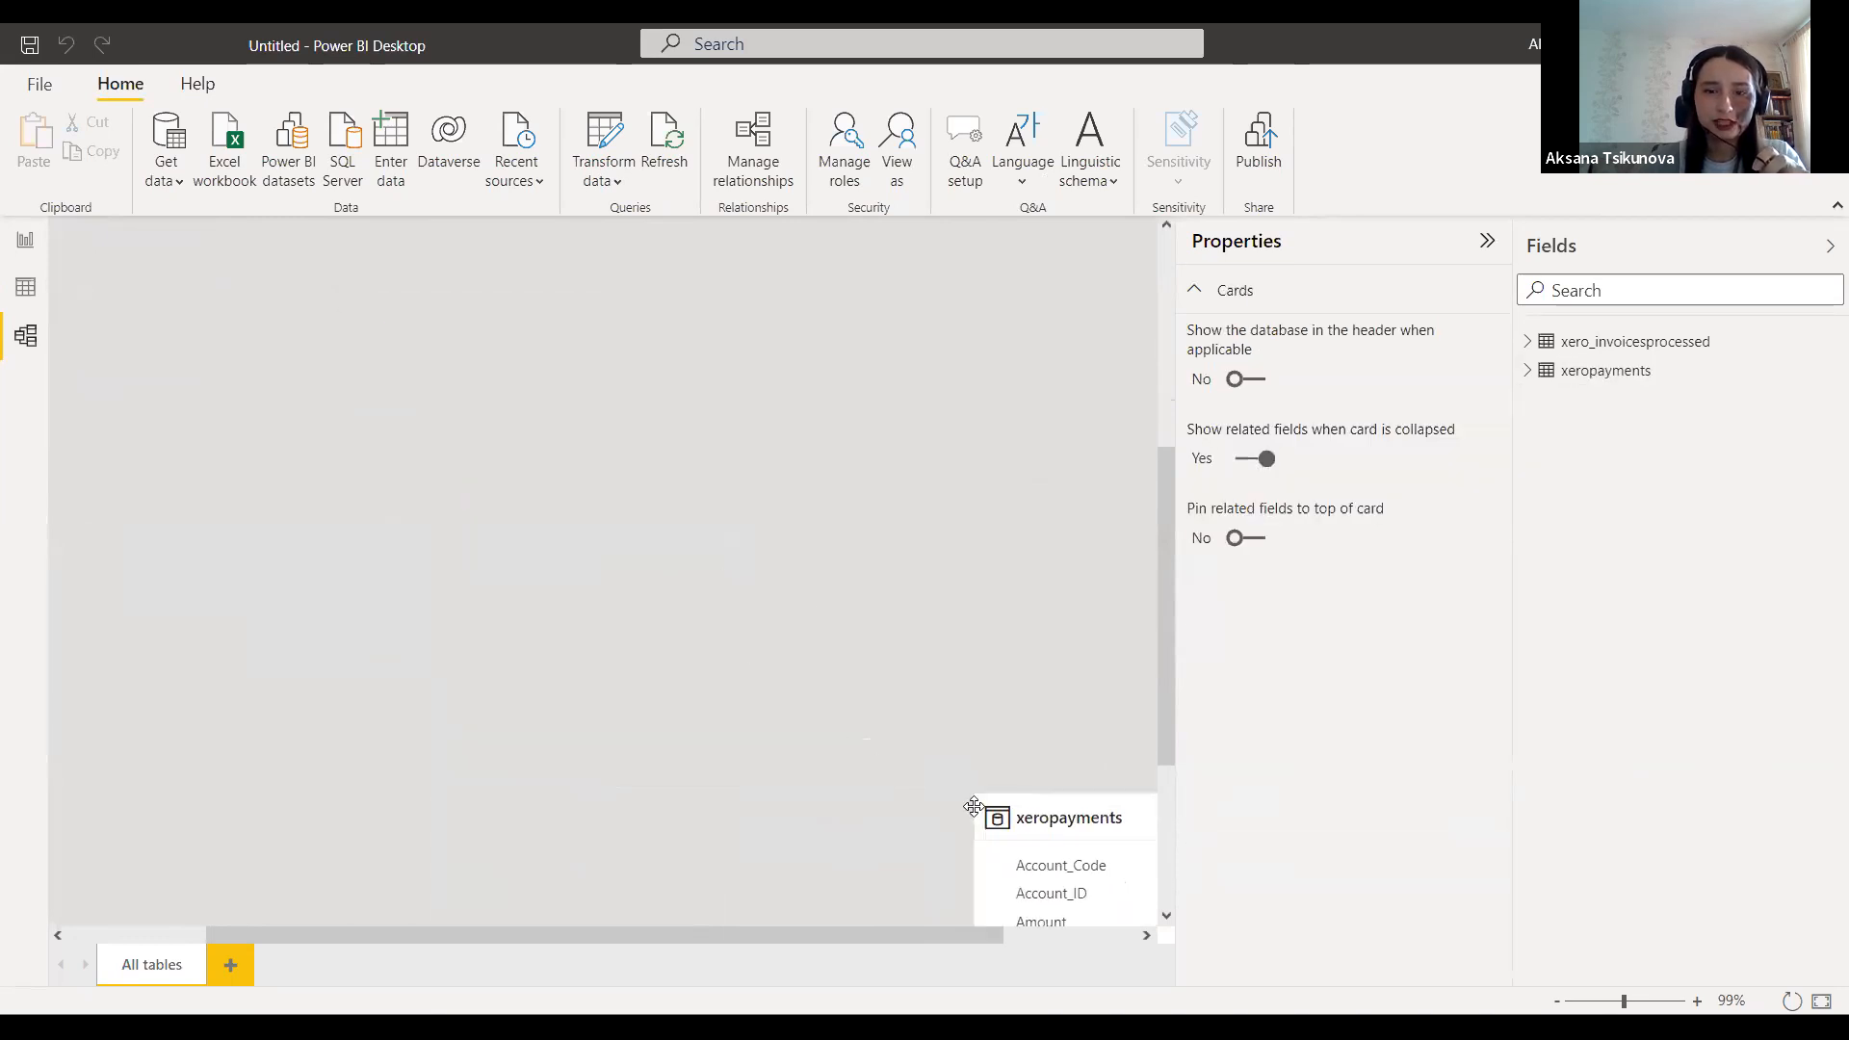
left_click_drag(1037, 821, 451, 375)
left_click_drag(573, 370, 739, 326)
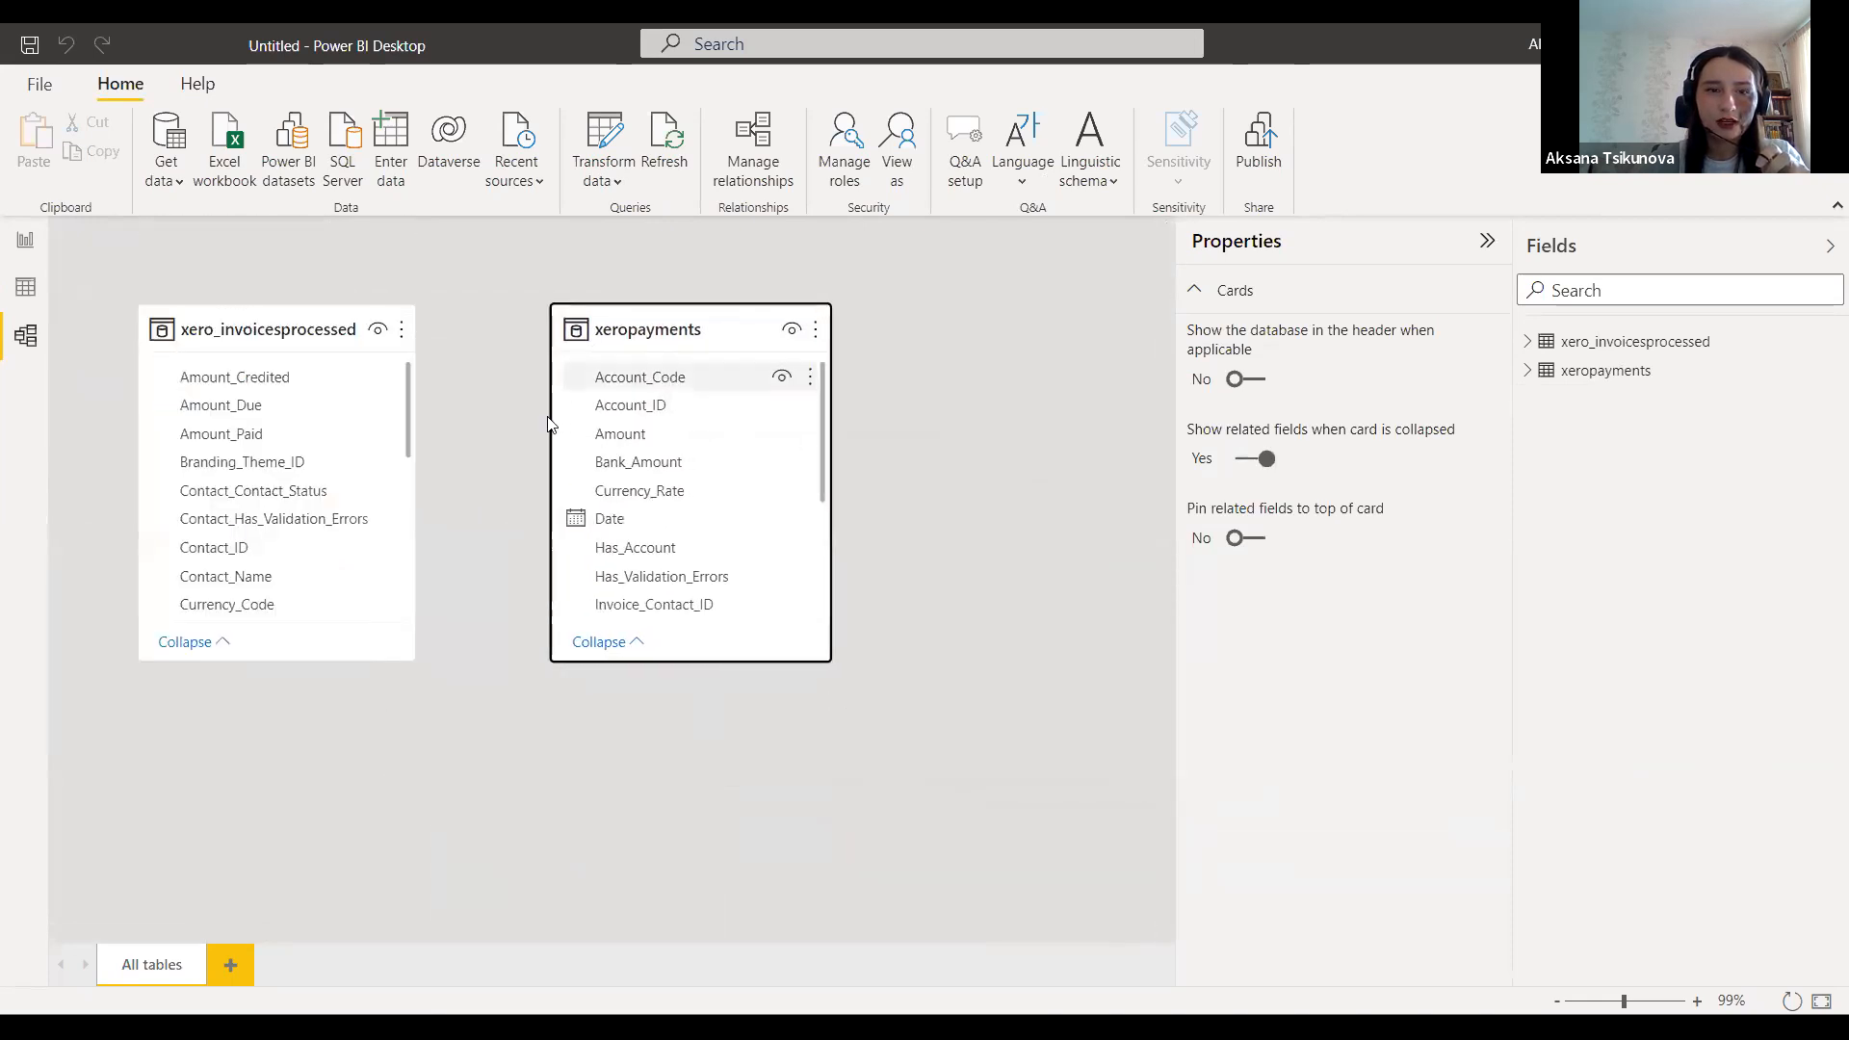
Step: Create a relationship between xero_invoicesprocessed and xeropayments on their Invoice_ID fields
scroll(685, 516, "down", 1)
scroll(262, 549, "down", 1)
scroll(263, 549, "down", 3)
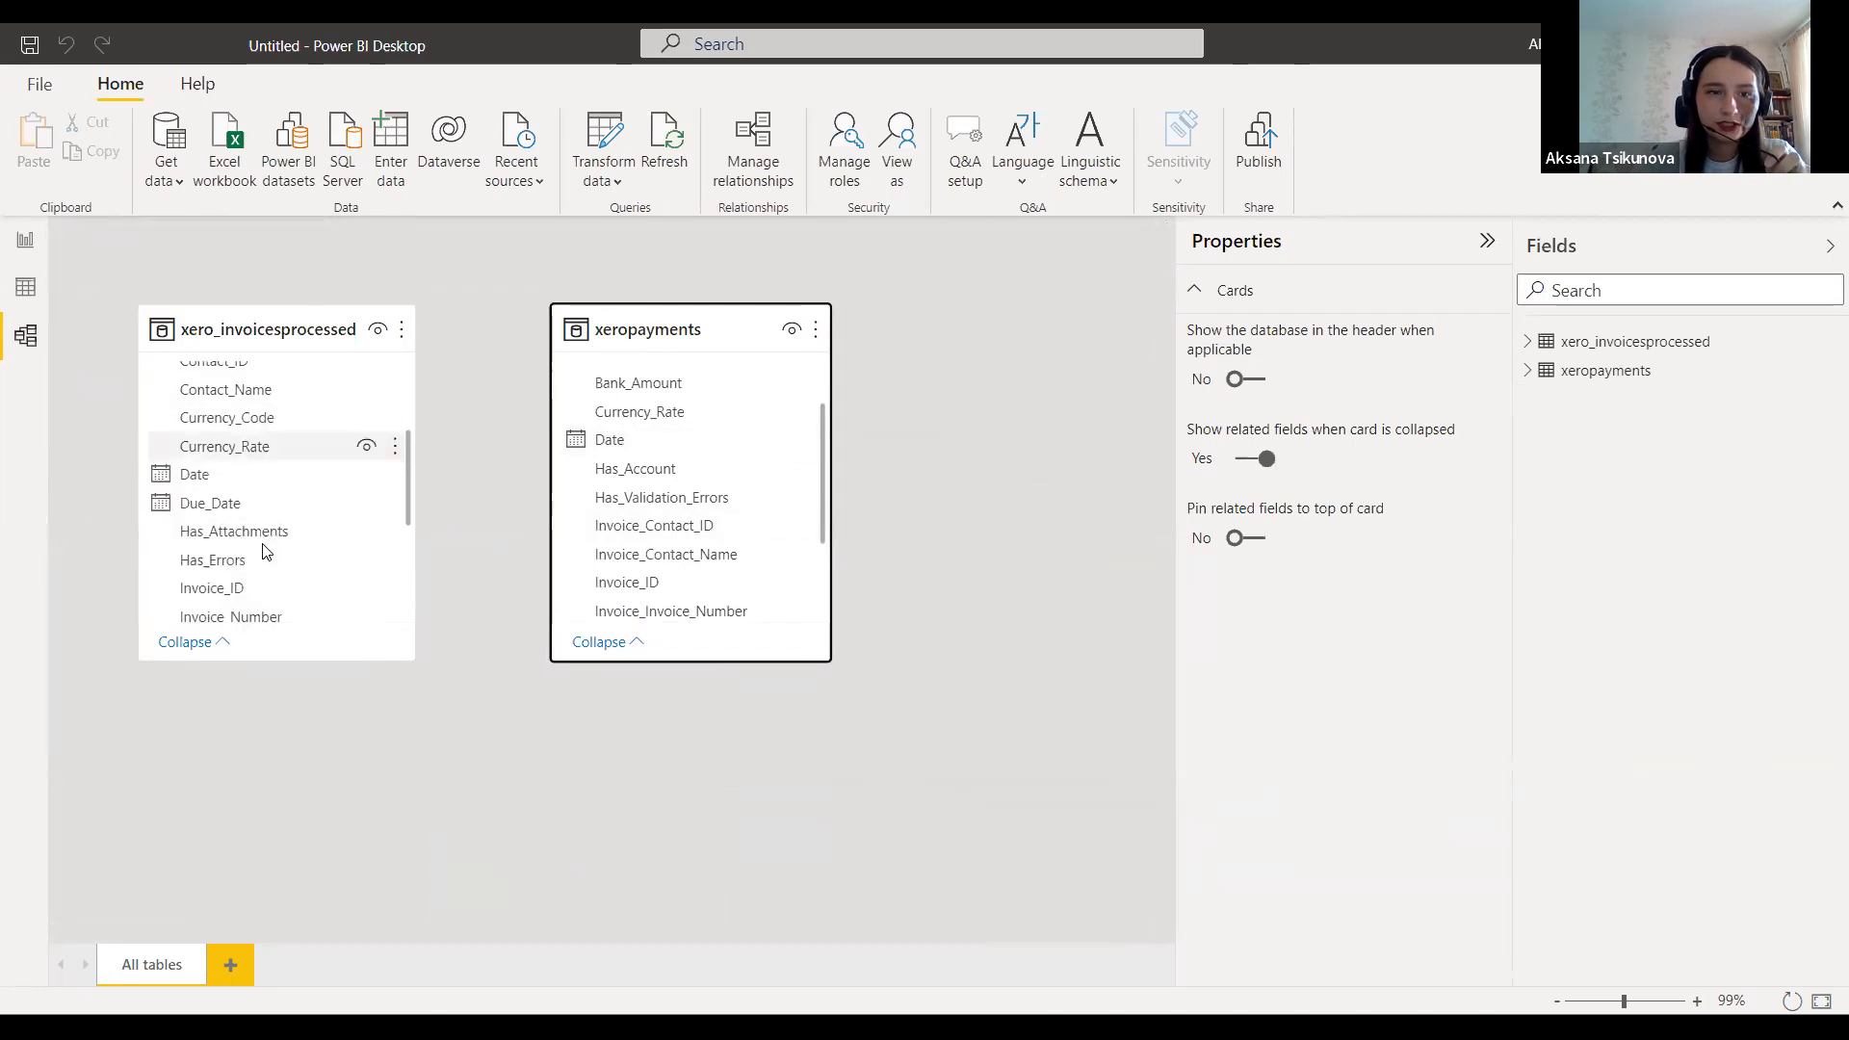
scroll(263, 541, "up", 1)
scroll(263, 541, "down", 1)
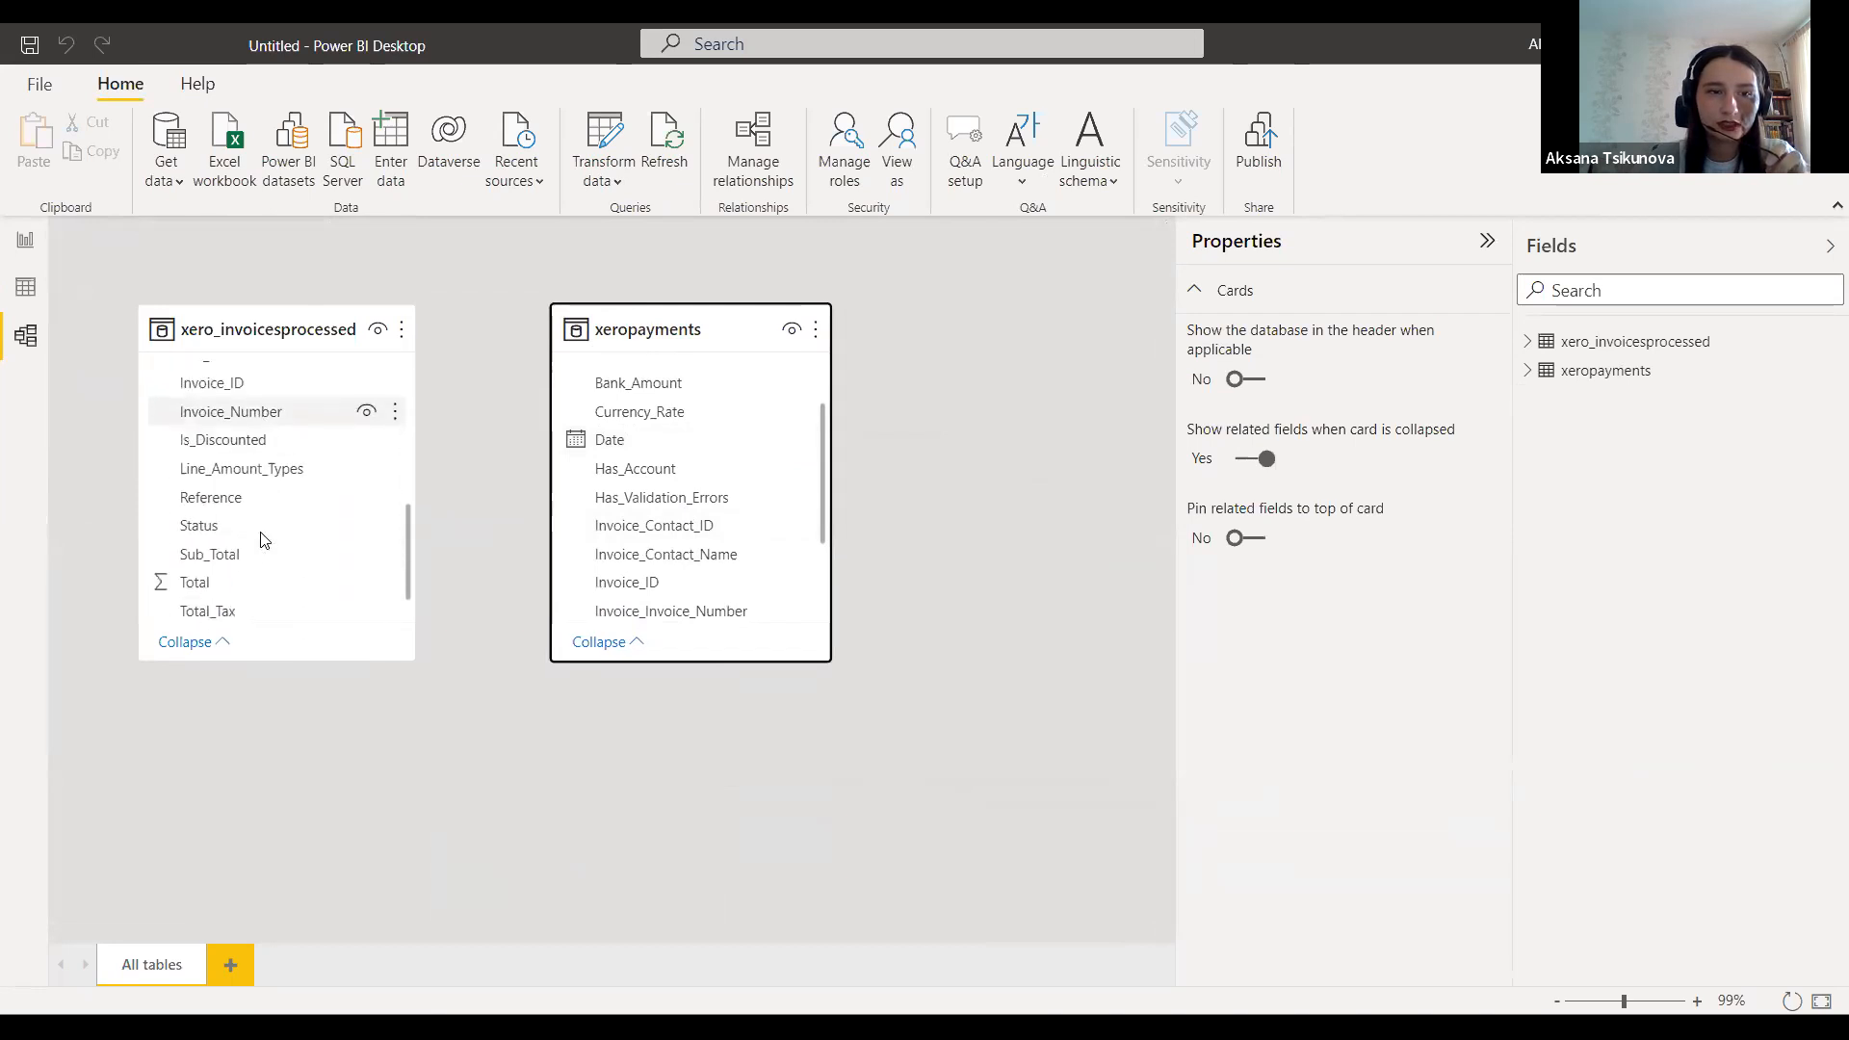
scroll(261, 534, "up", 2)
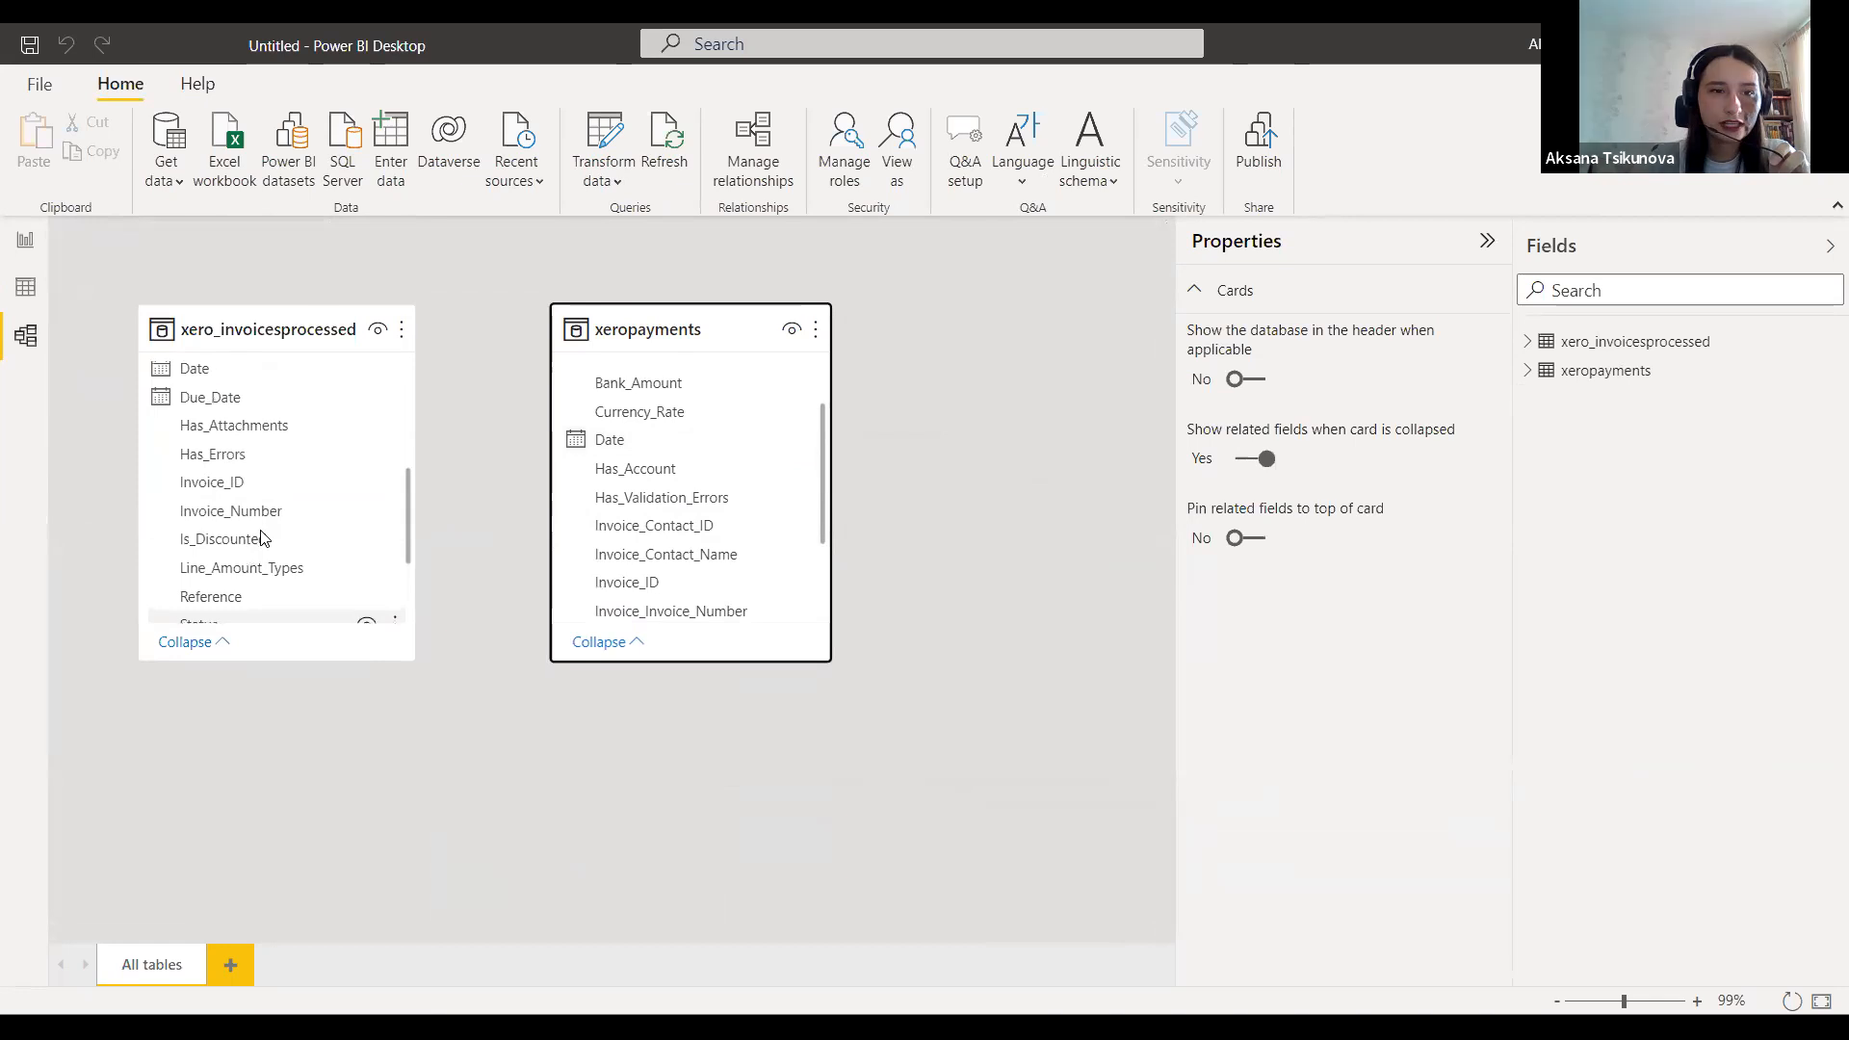
scroll(265, 501, "up", 1)
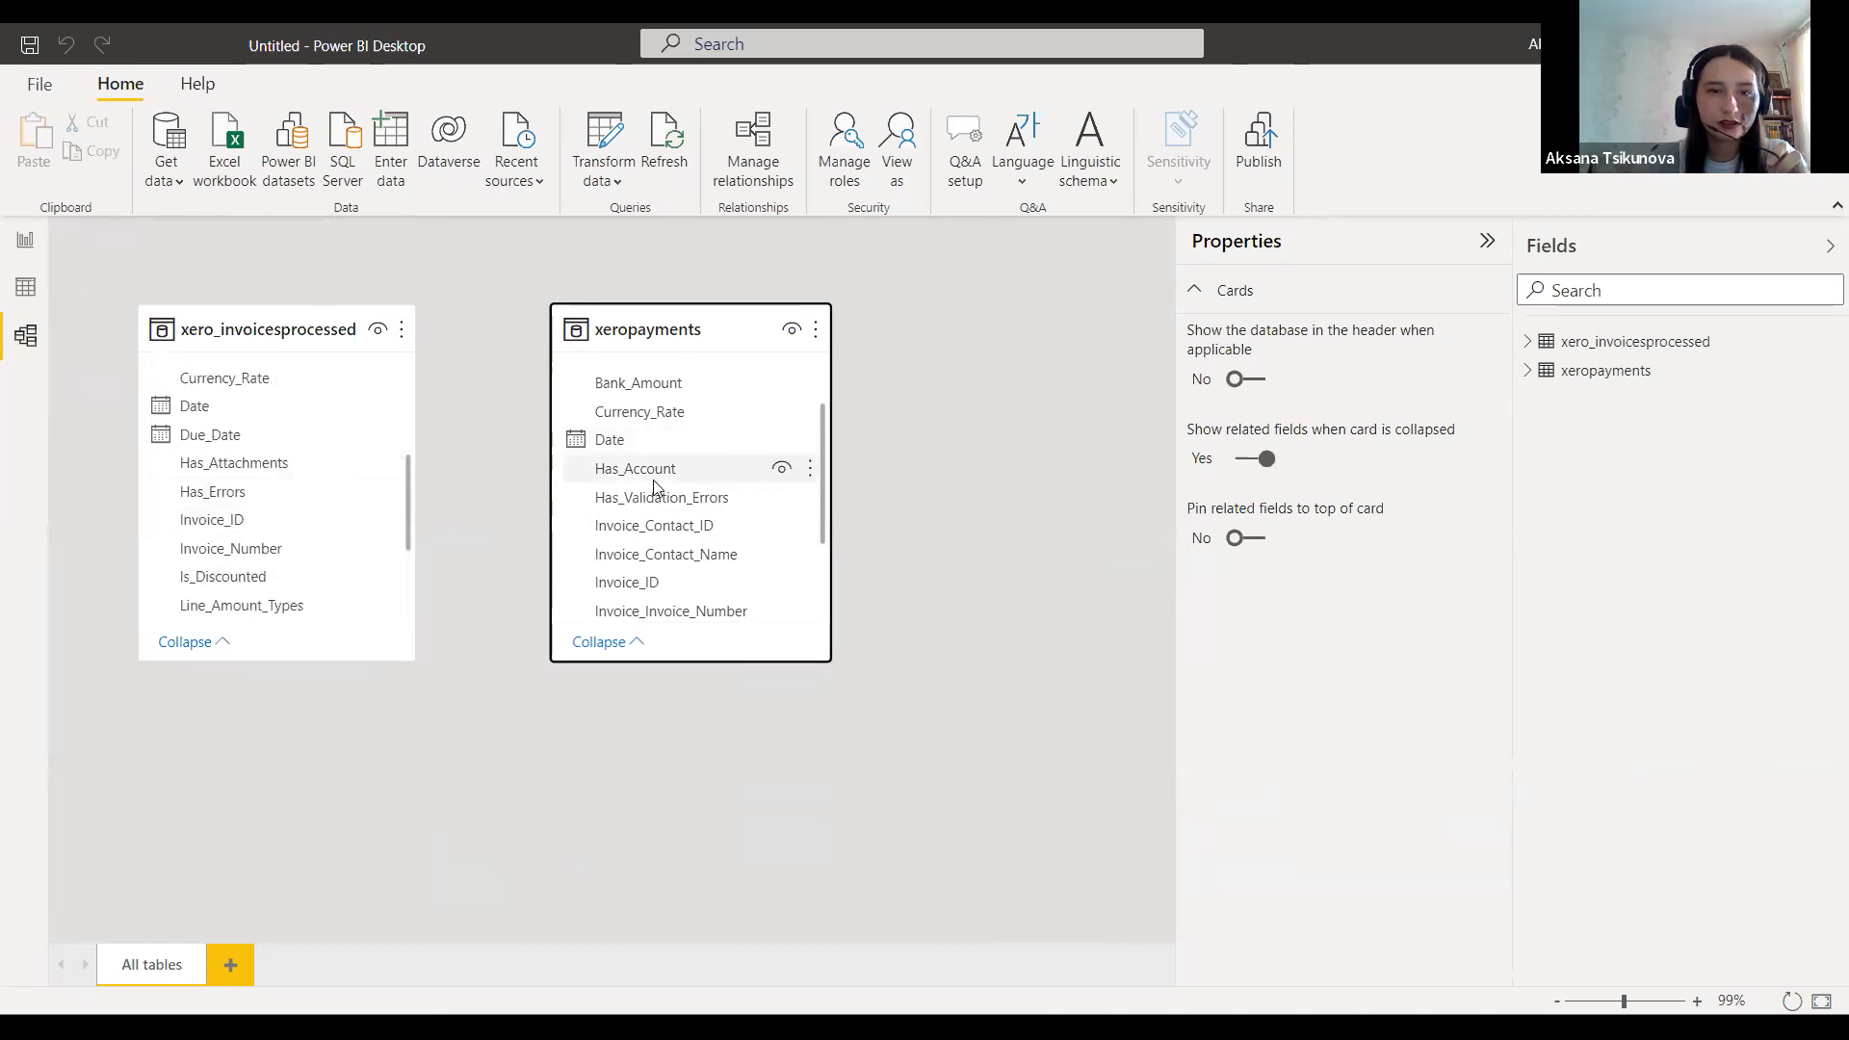
scroll(645, 523, "down", 1)
left_click(590, 547)
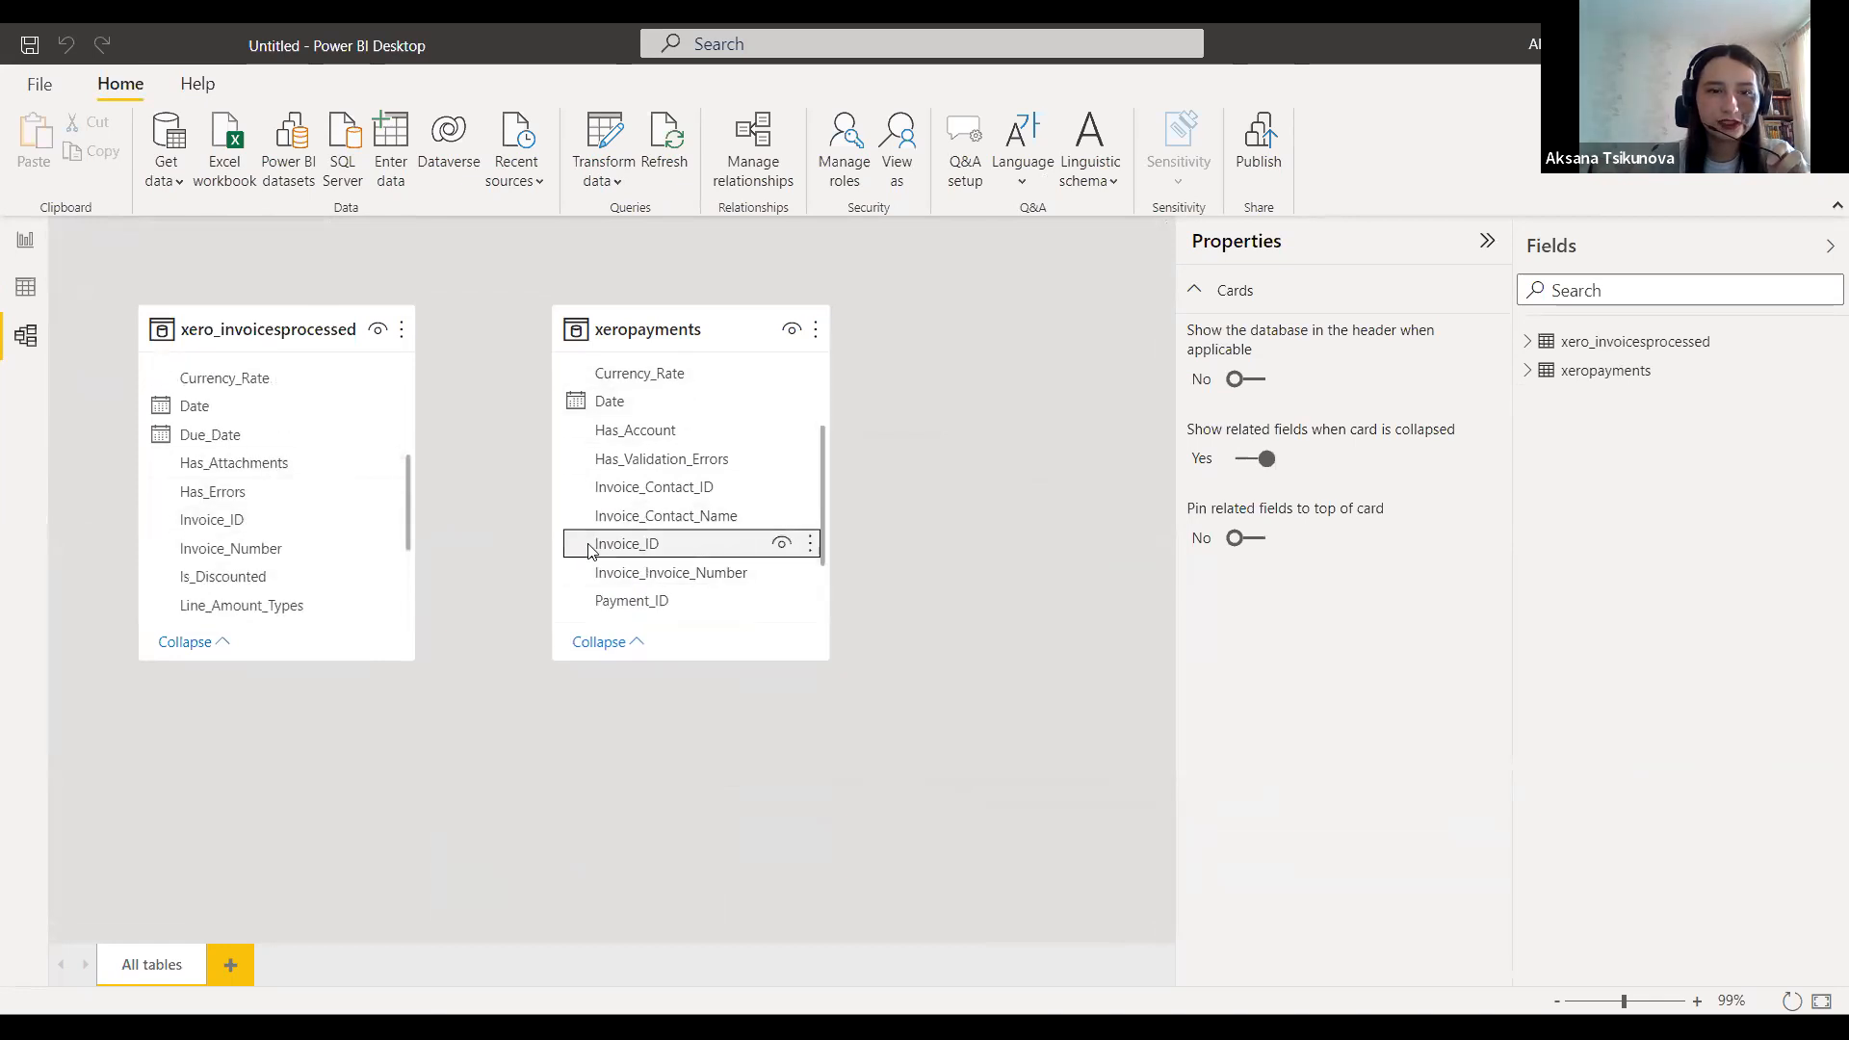
left_click_drag(590, 549, 591, 552)
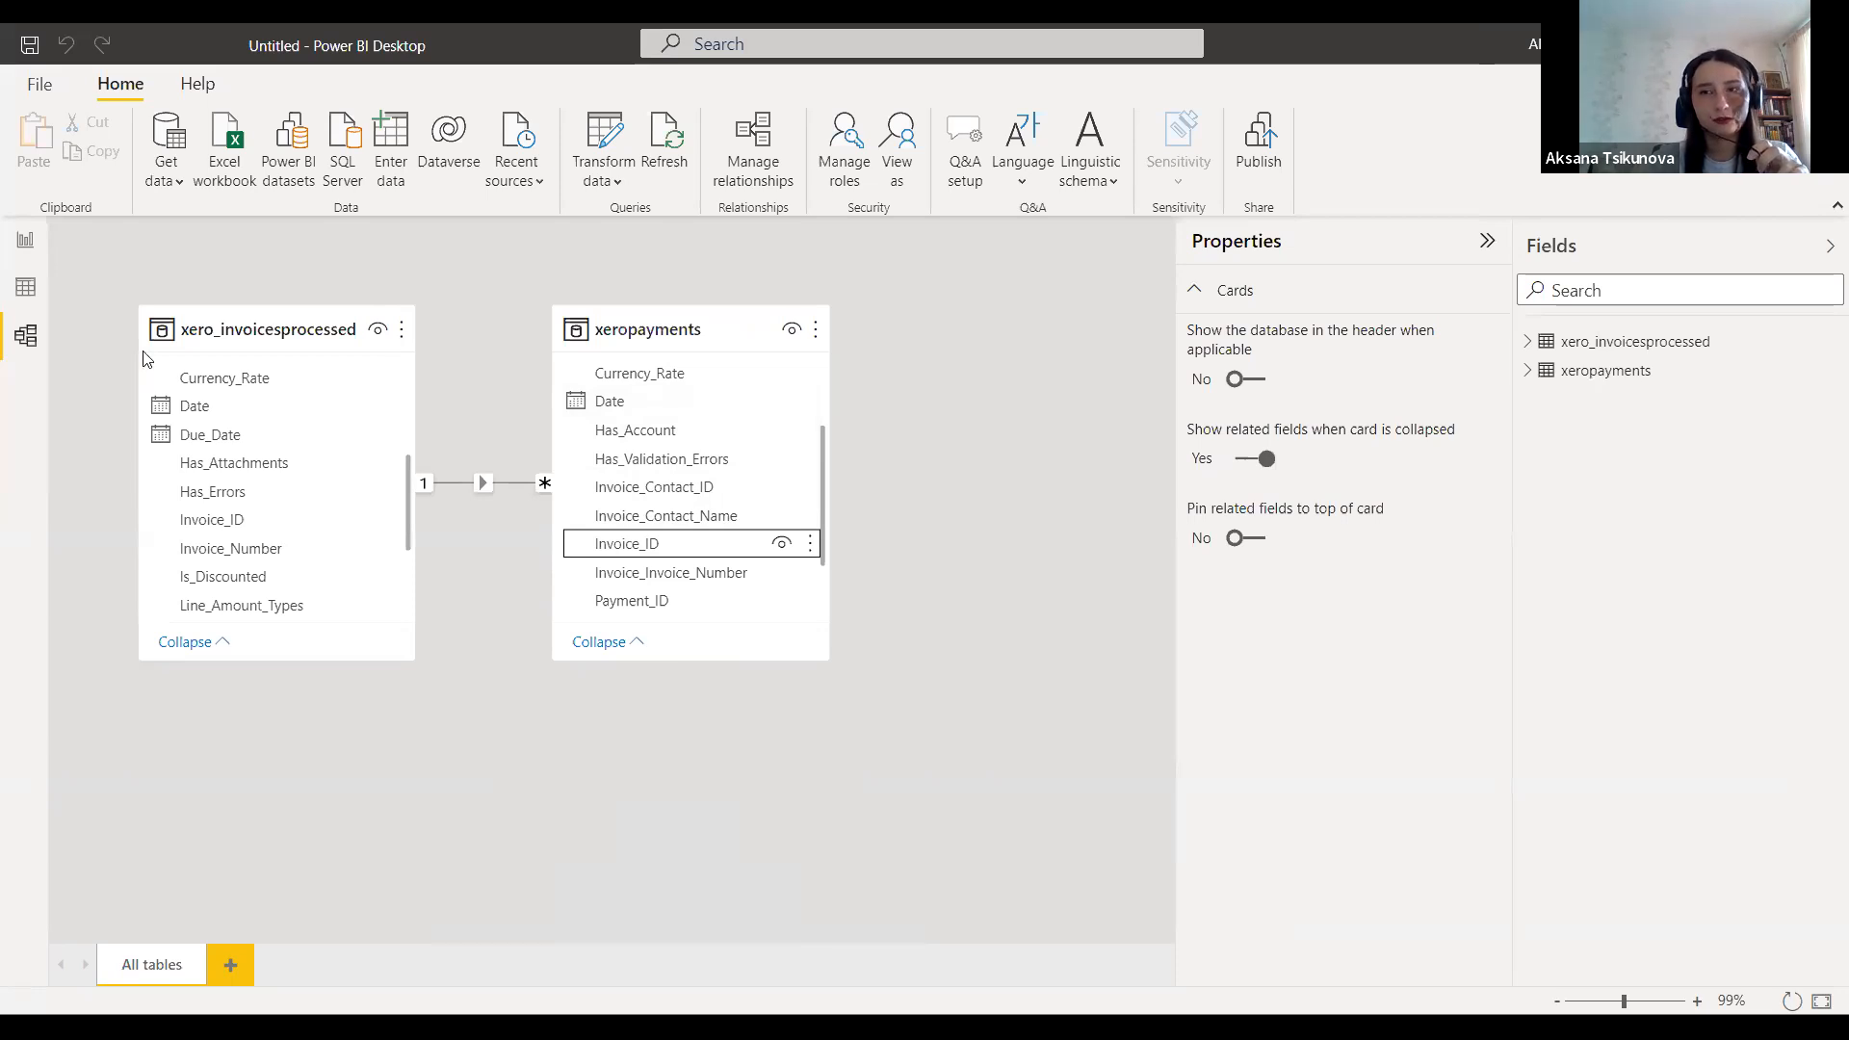
Step: Add a stacked column chart to the report page and move it to the page's upper-right area
left_click(25, 240)
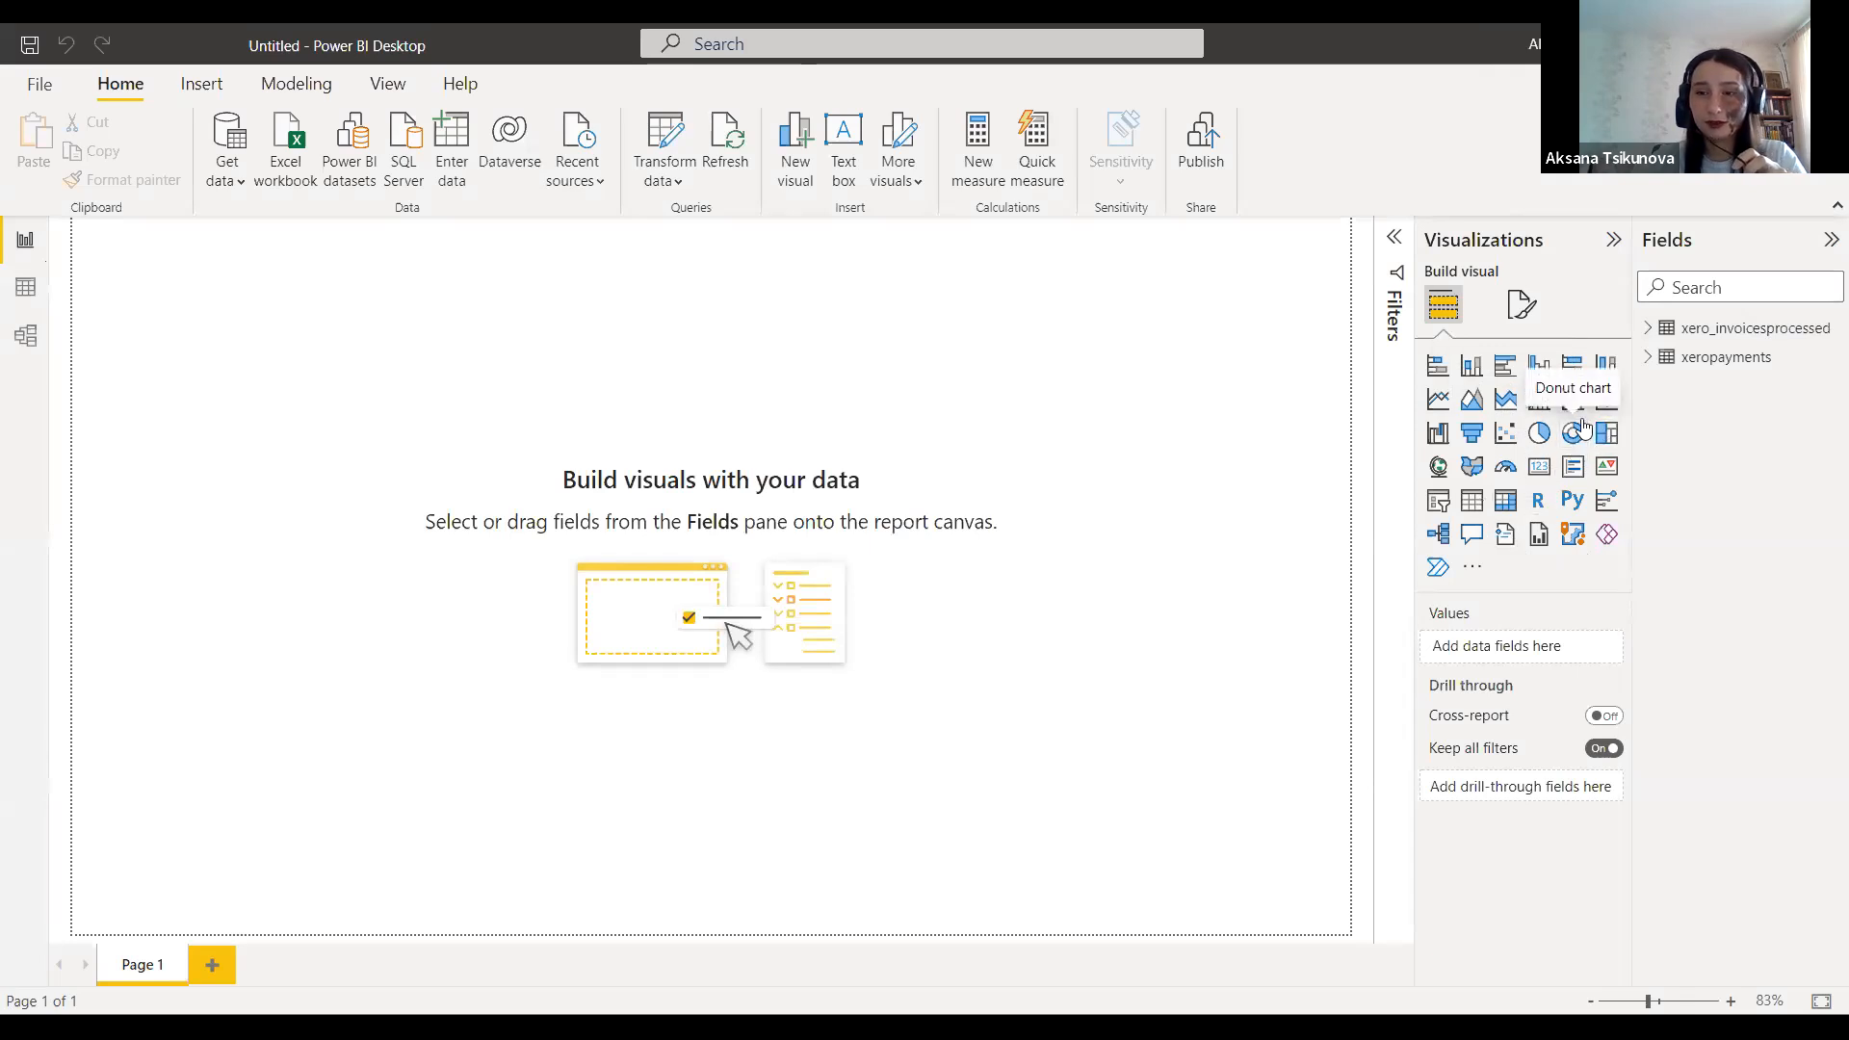
left_click(1474, 371)
left_click_drag(246, 263, 1089, 273)
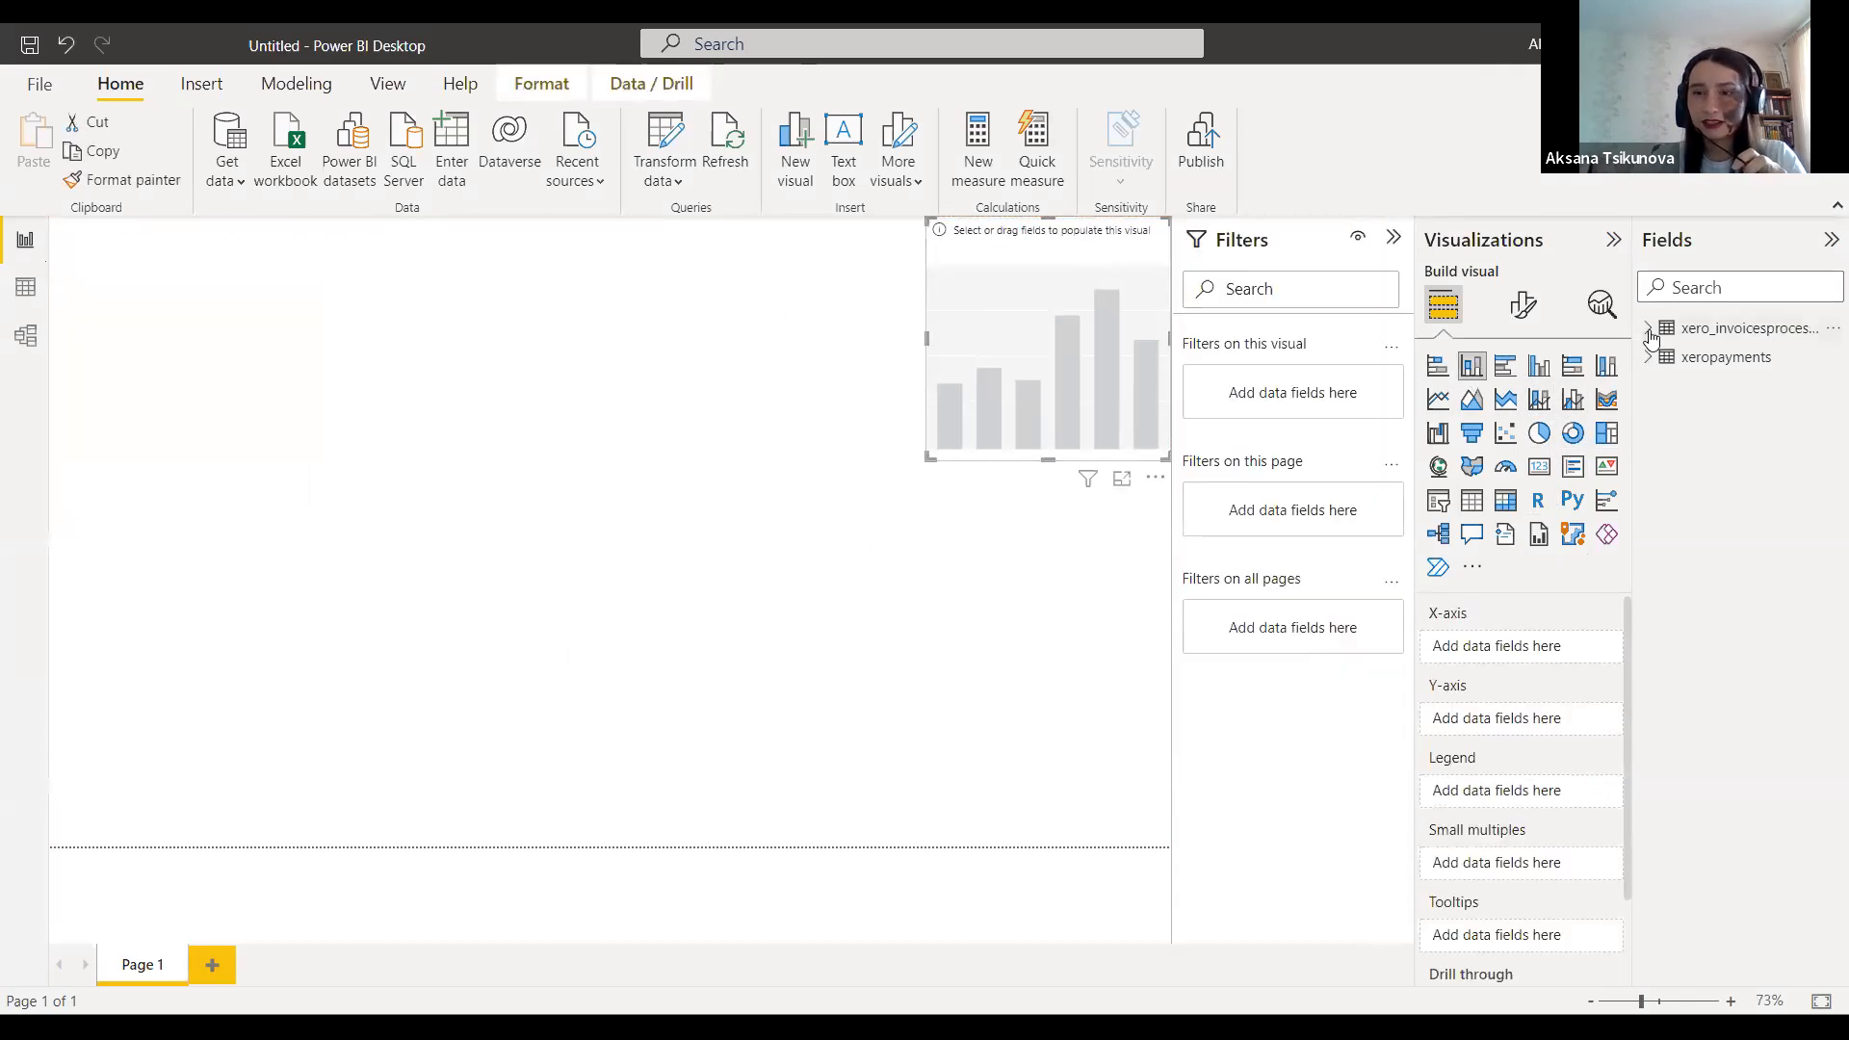
Step: Assign the Total field of xero_invoicesprocessed to the stacked column chart's Y-axis
left_click(1649, 329)
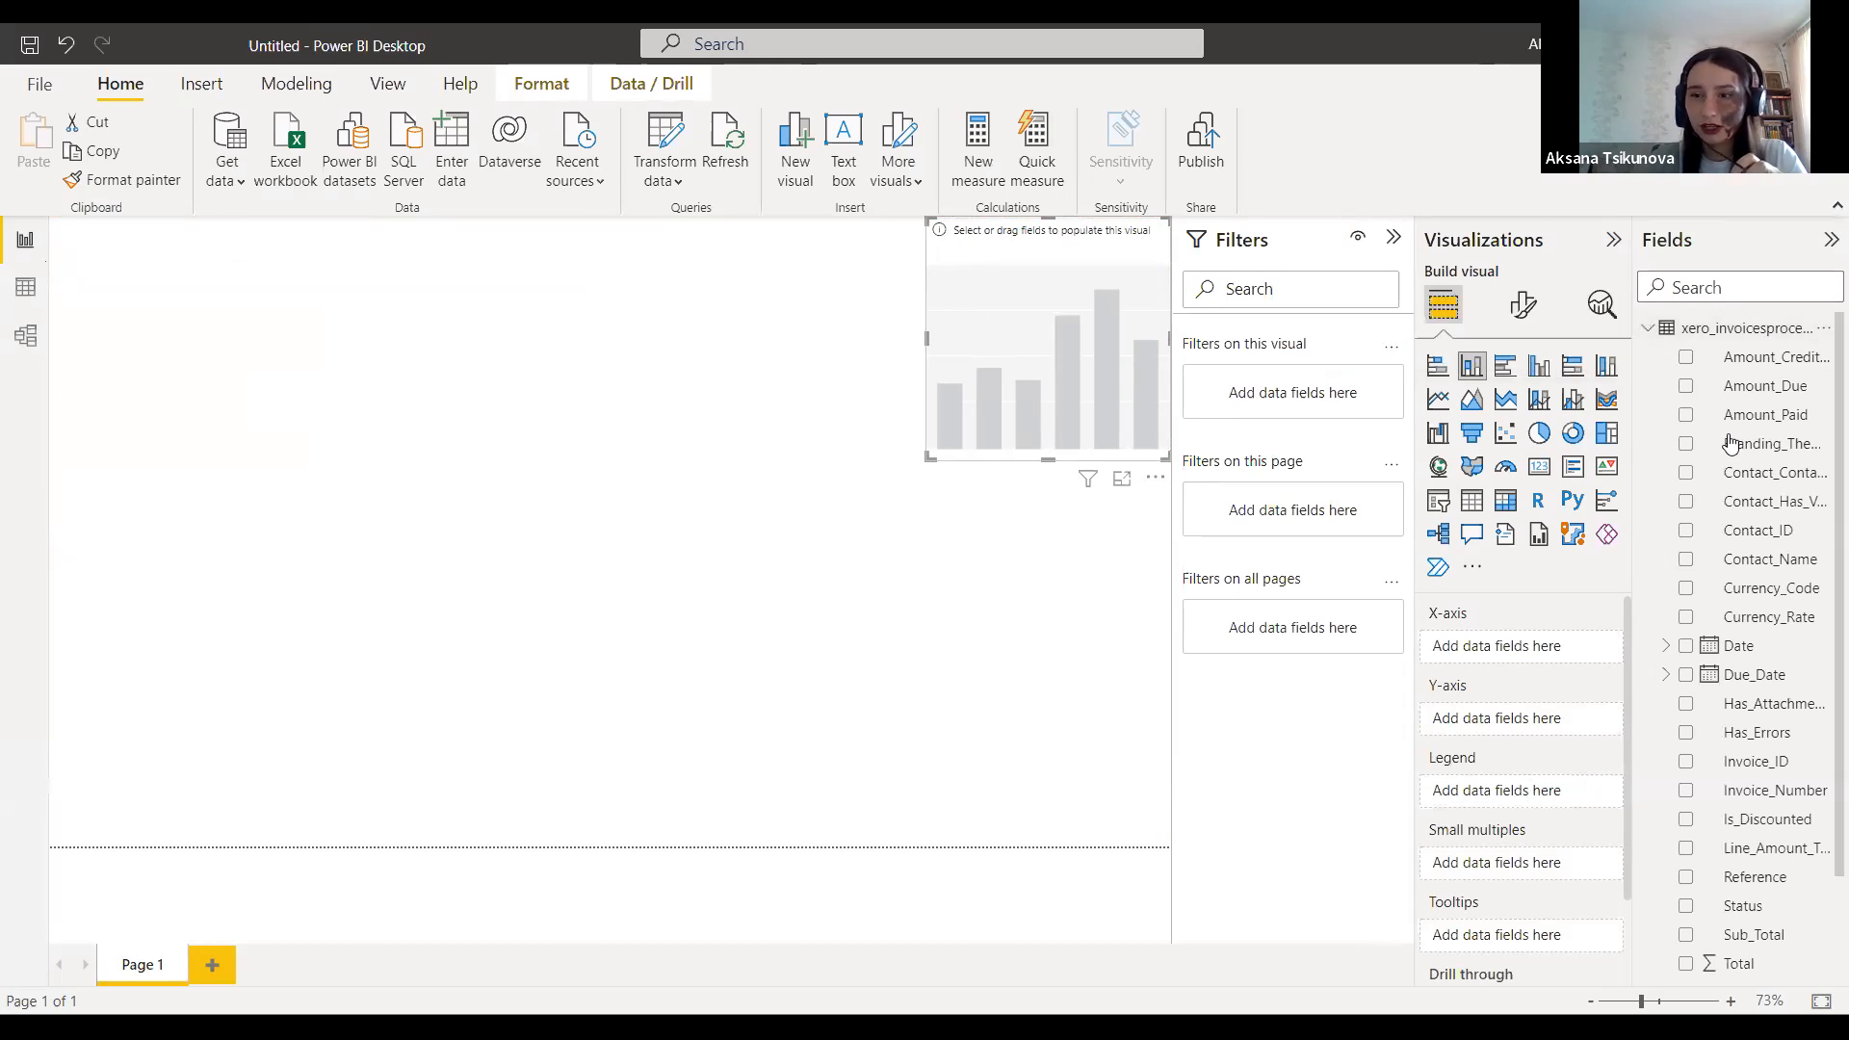
scroll(1724, 679, "down", 3)
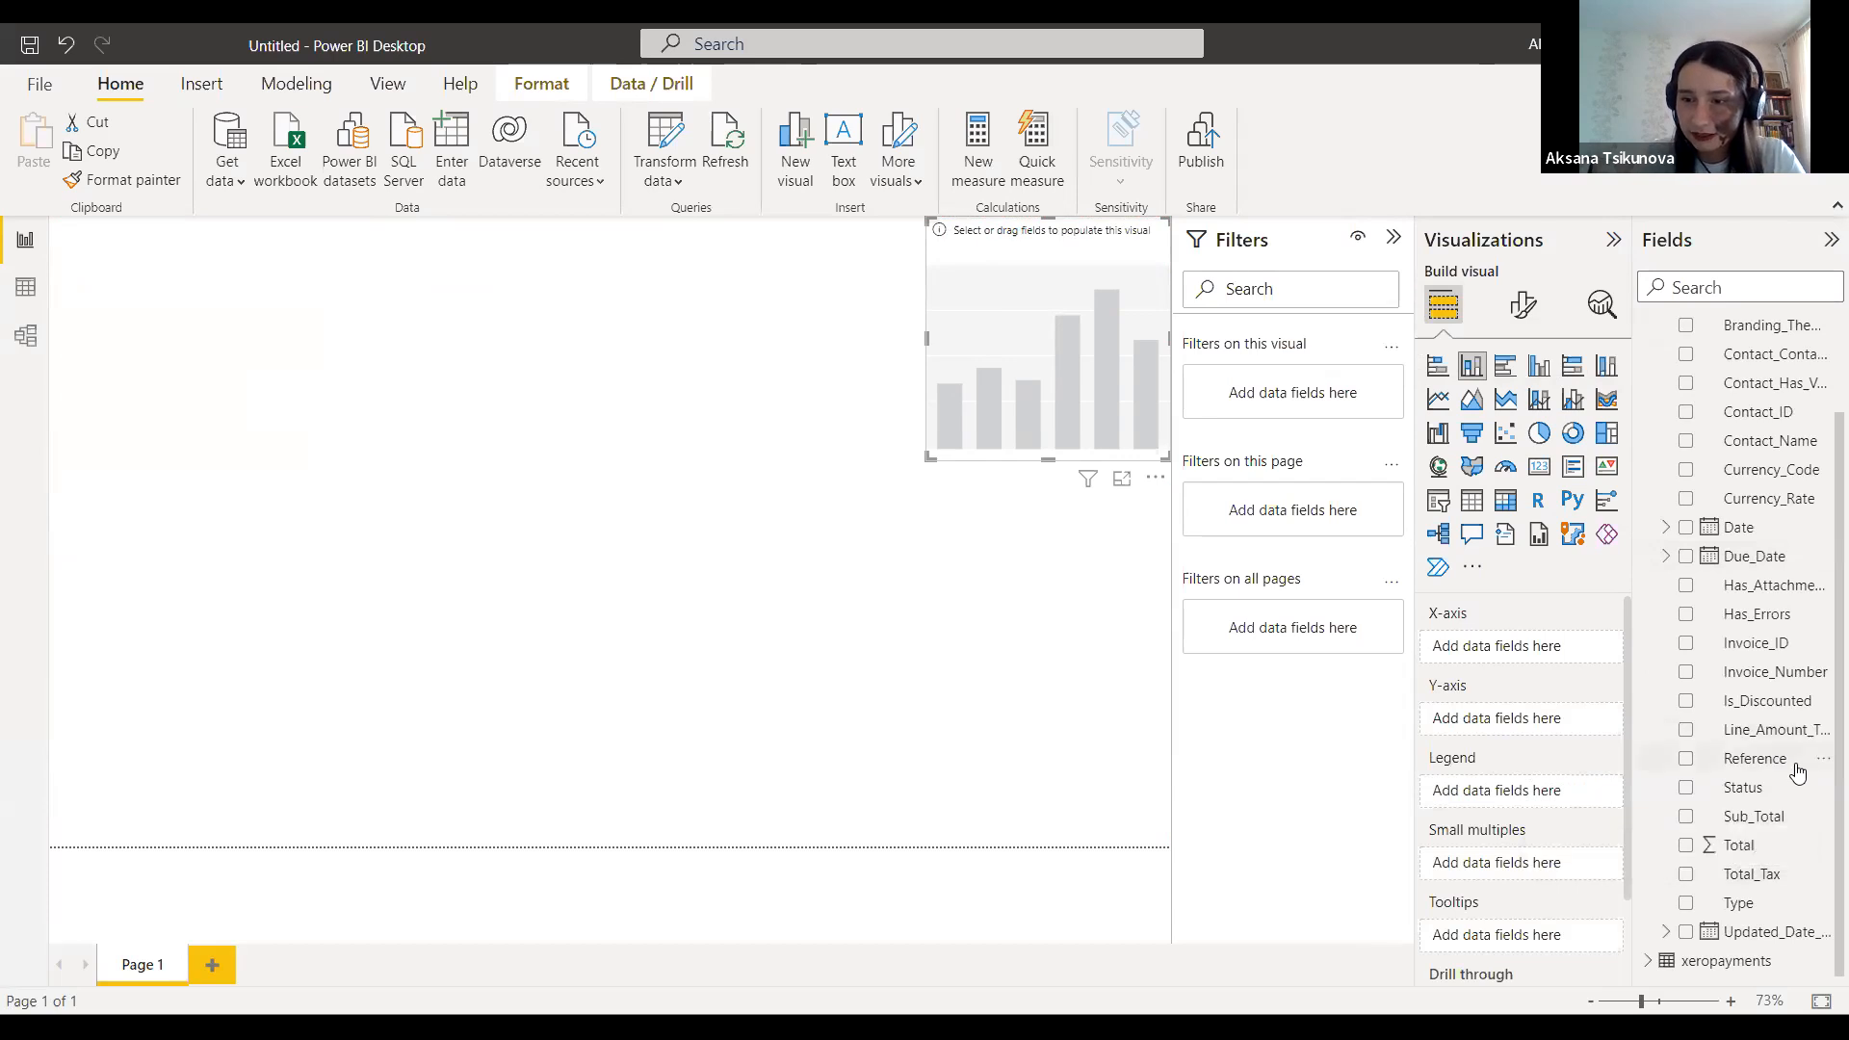
left_click_drag(1748, 848, 1566, 722)
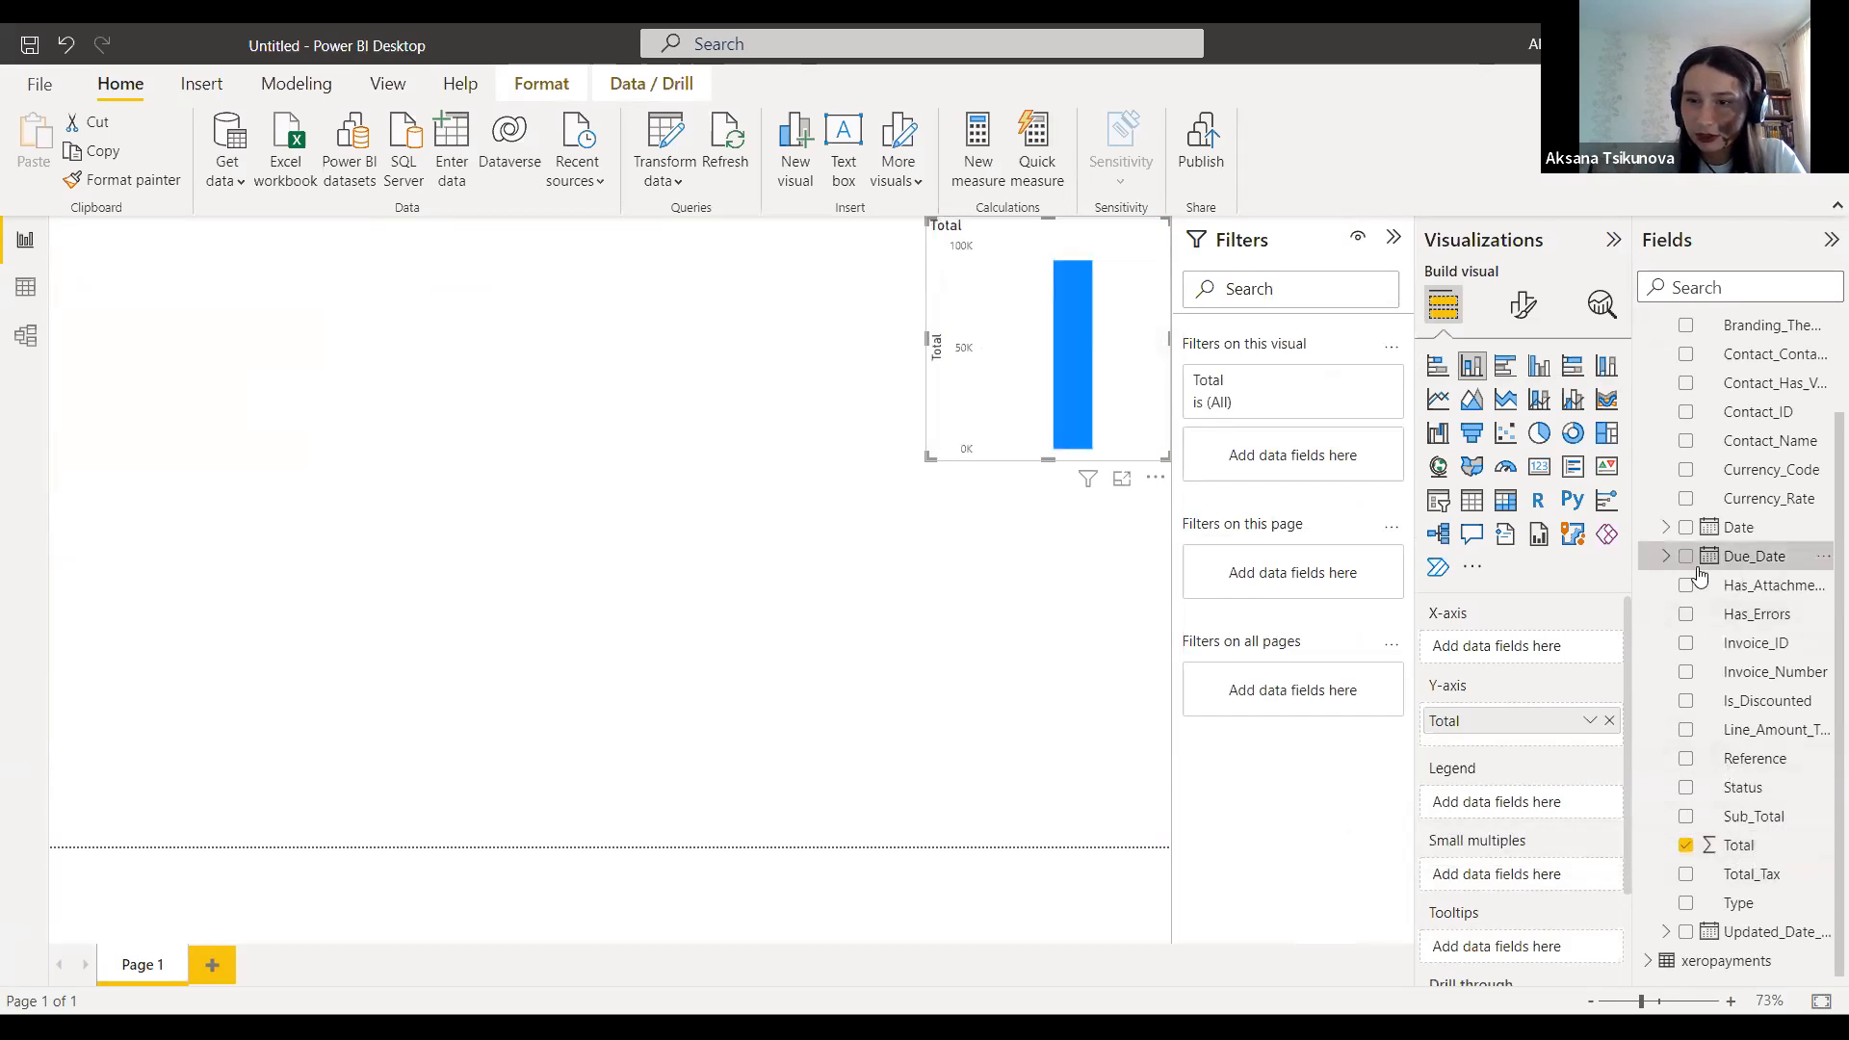
Step: Assign Due_Date to the stacked column chart's X-axis and Status to its legend, with the chart widened toward the page's centre
left_click_drag(1700, 576, 1535, 656)
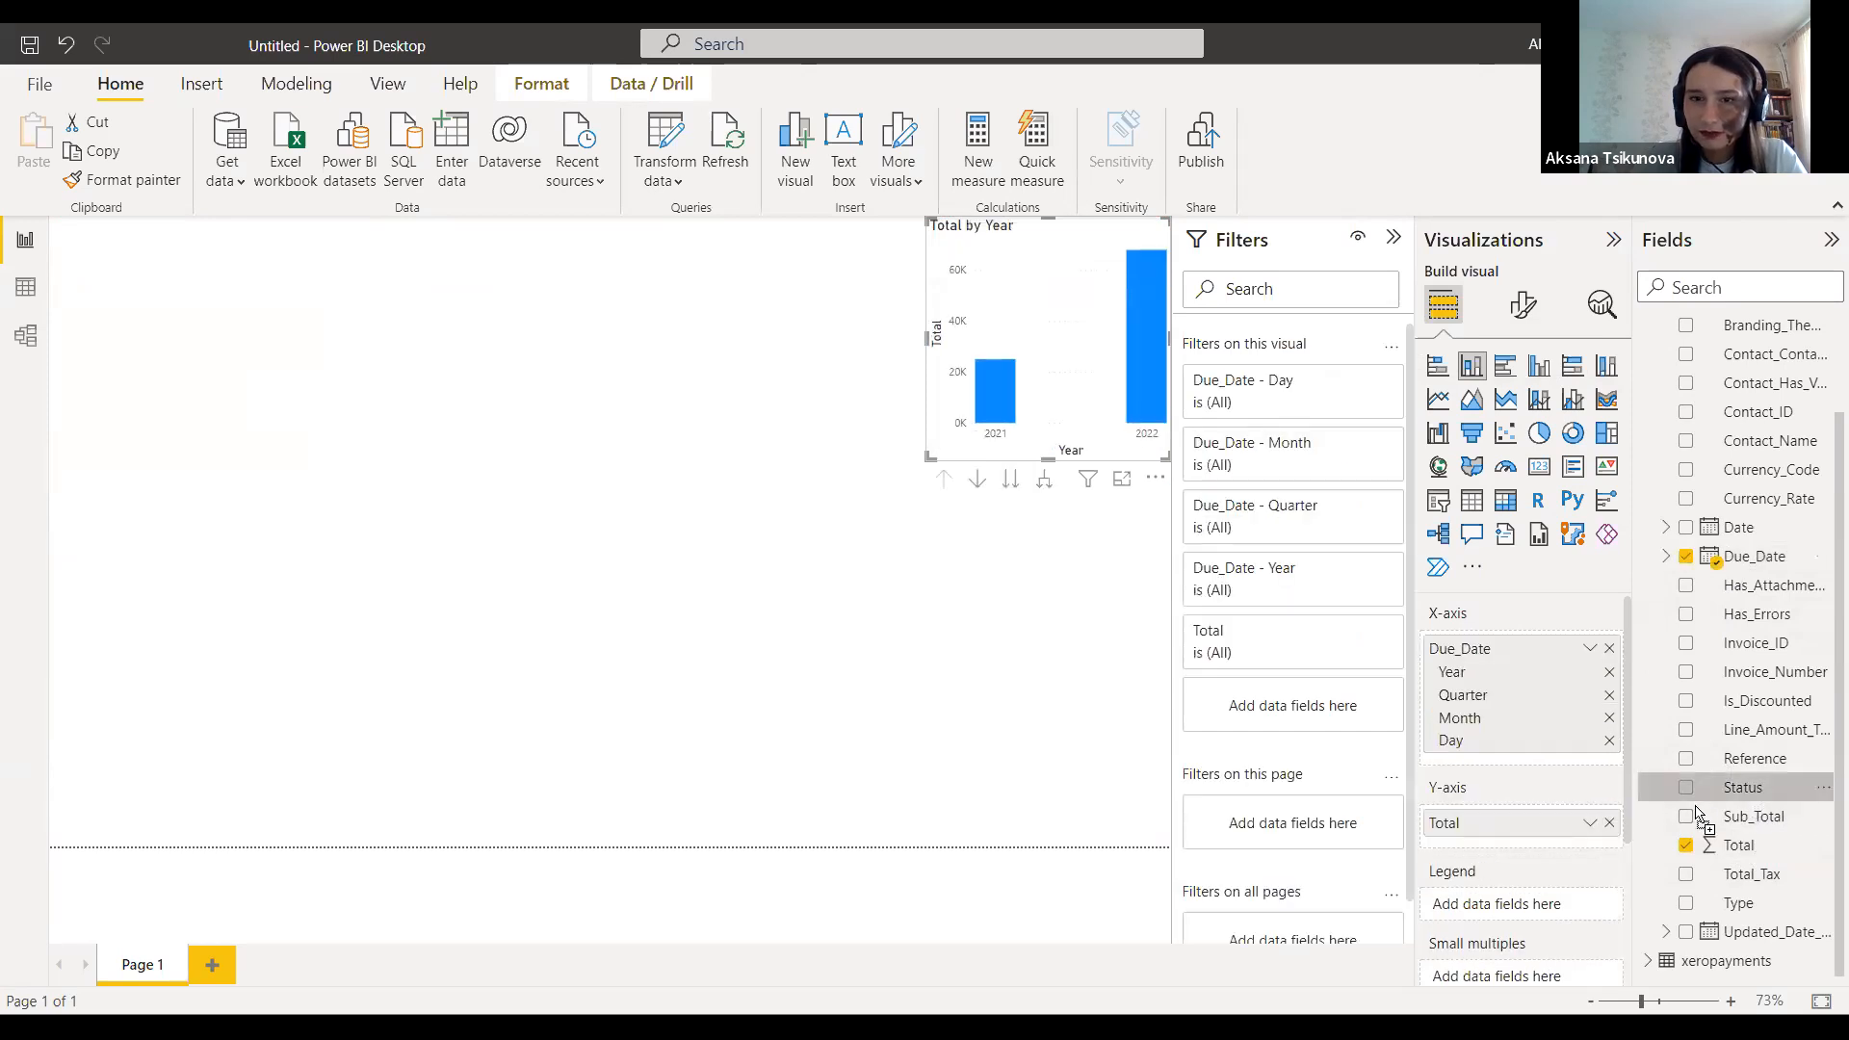
left_click_drag(1697, 813, 1546, 903)
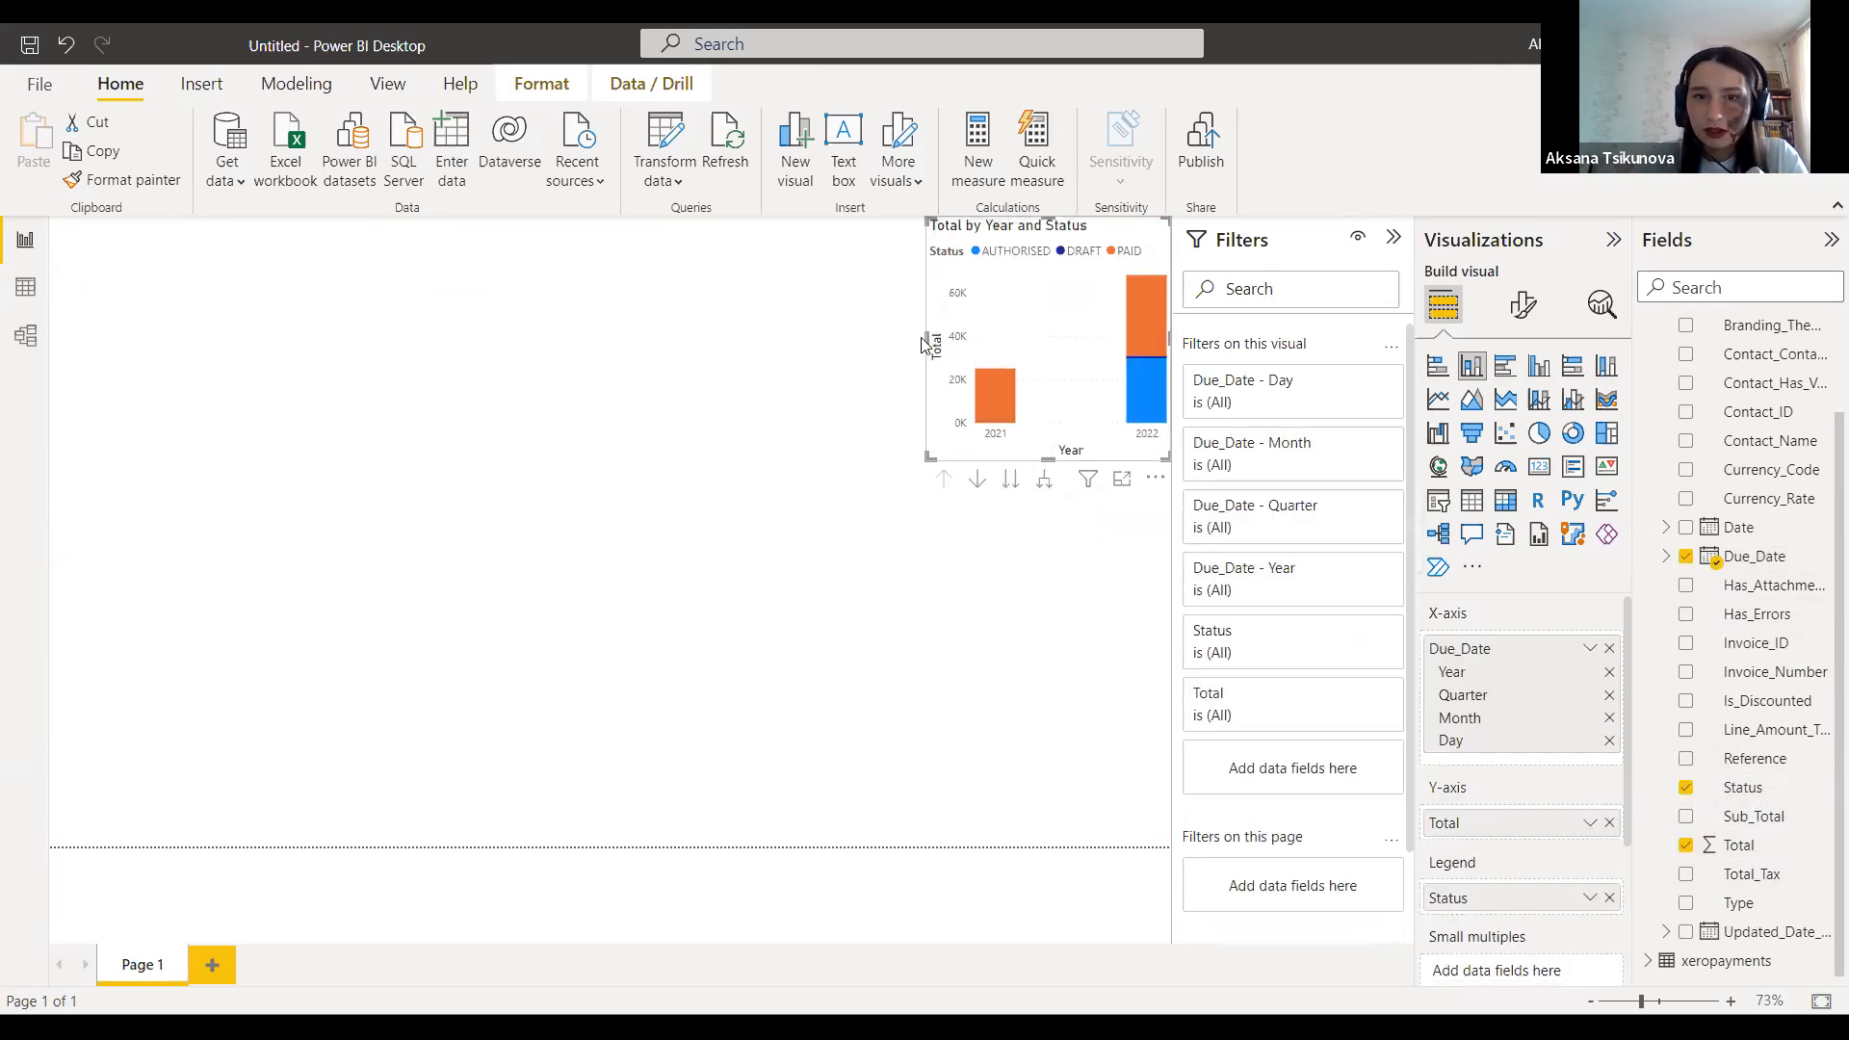
left_click_drag(925, 337, 735, 339)
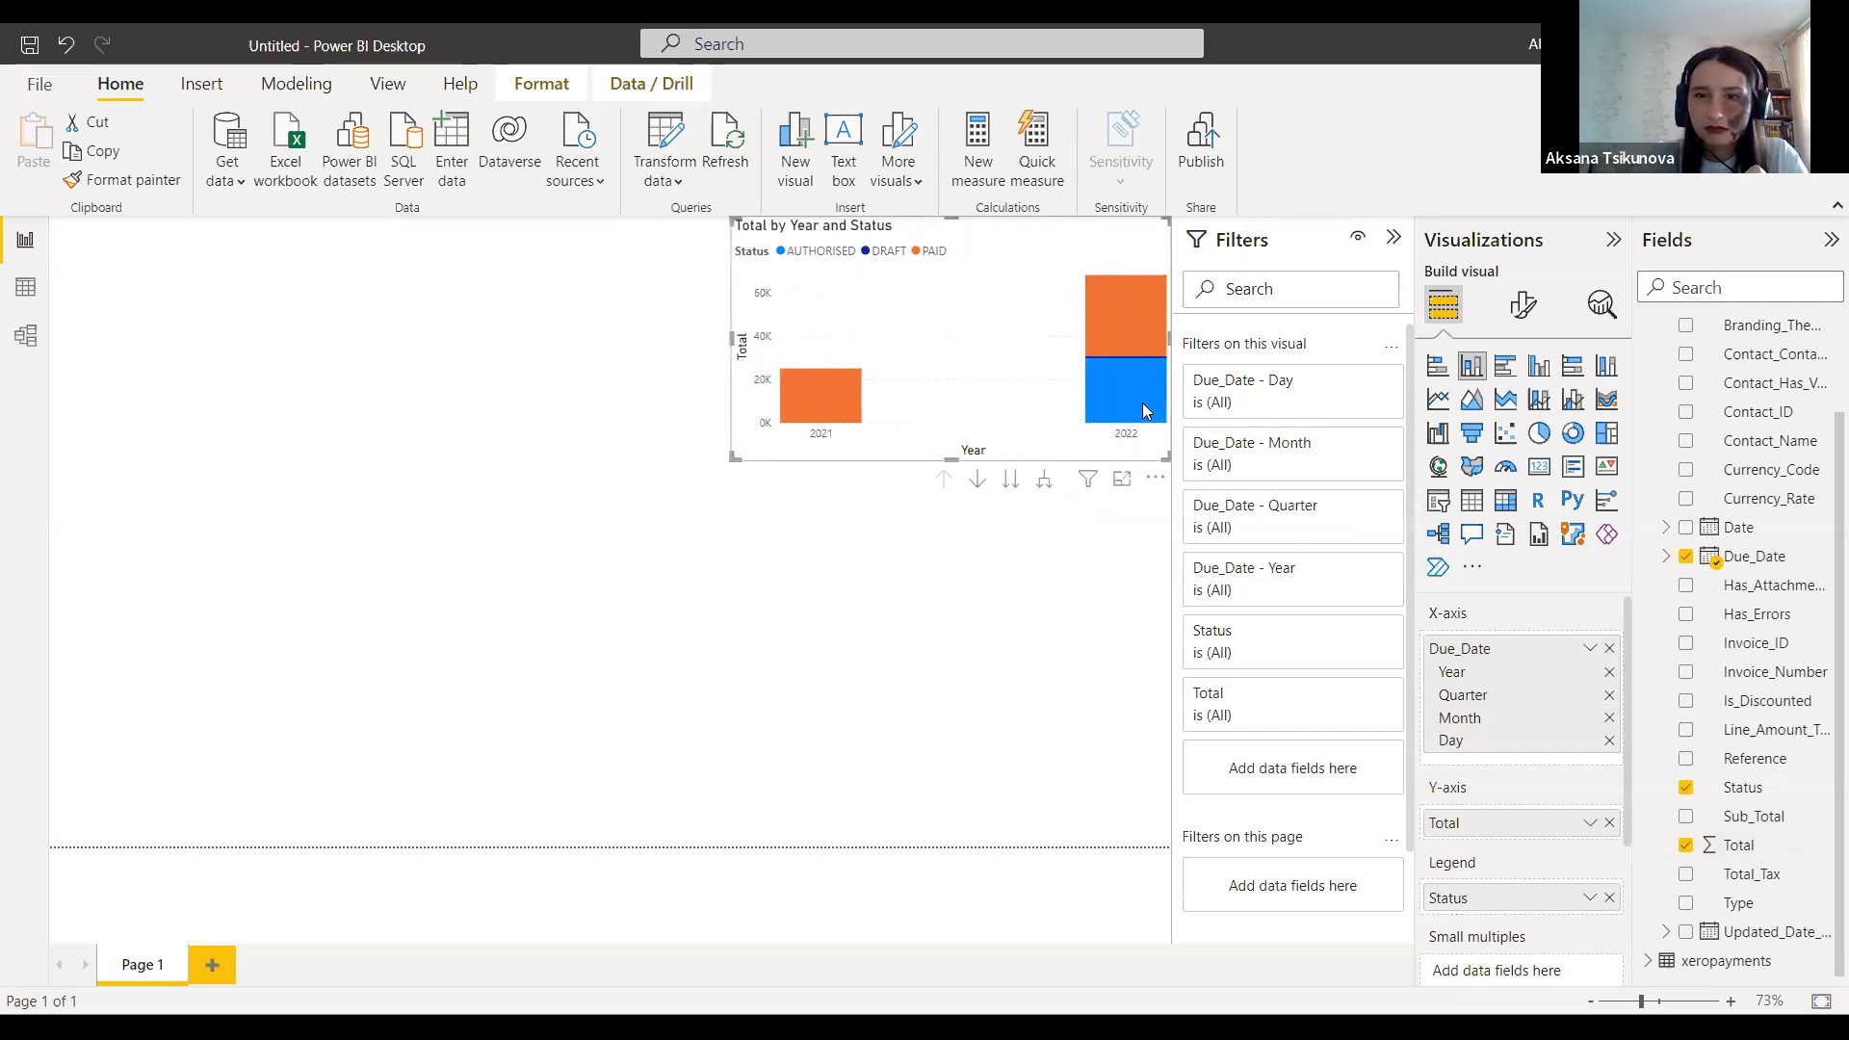
left_click(1359, 634)
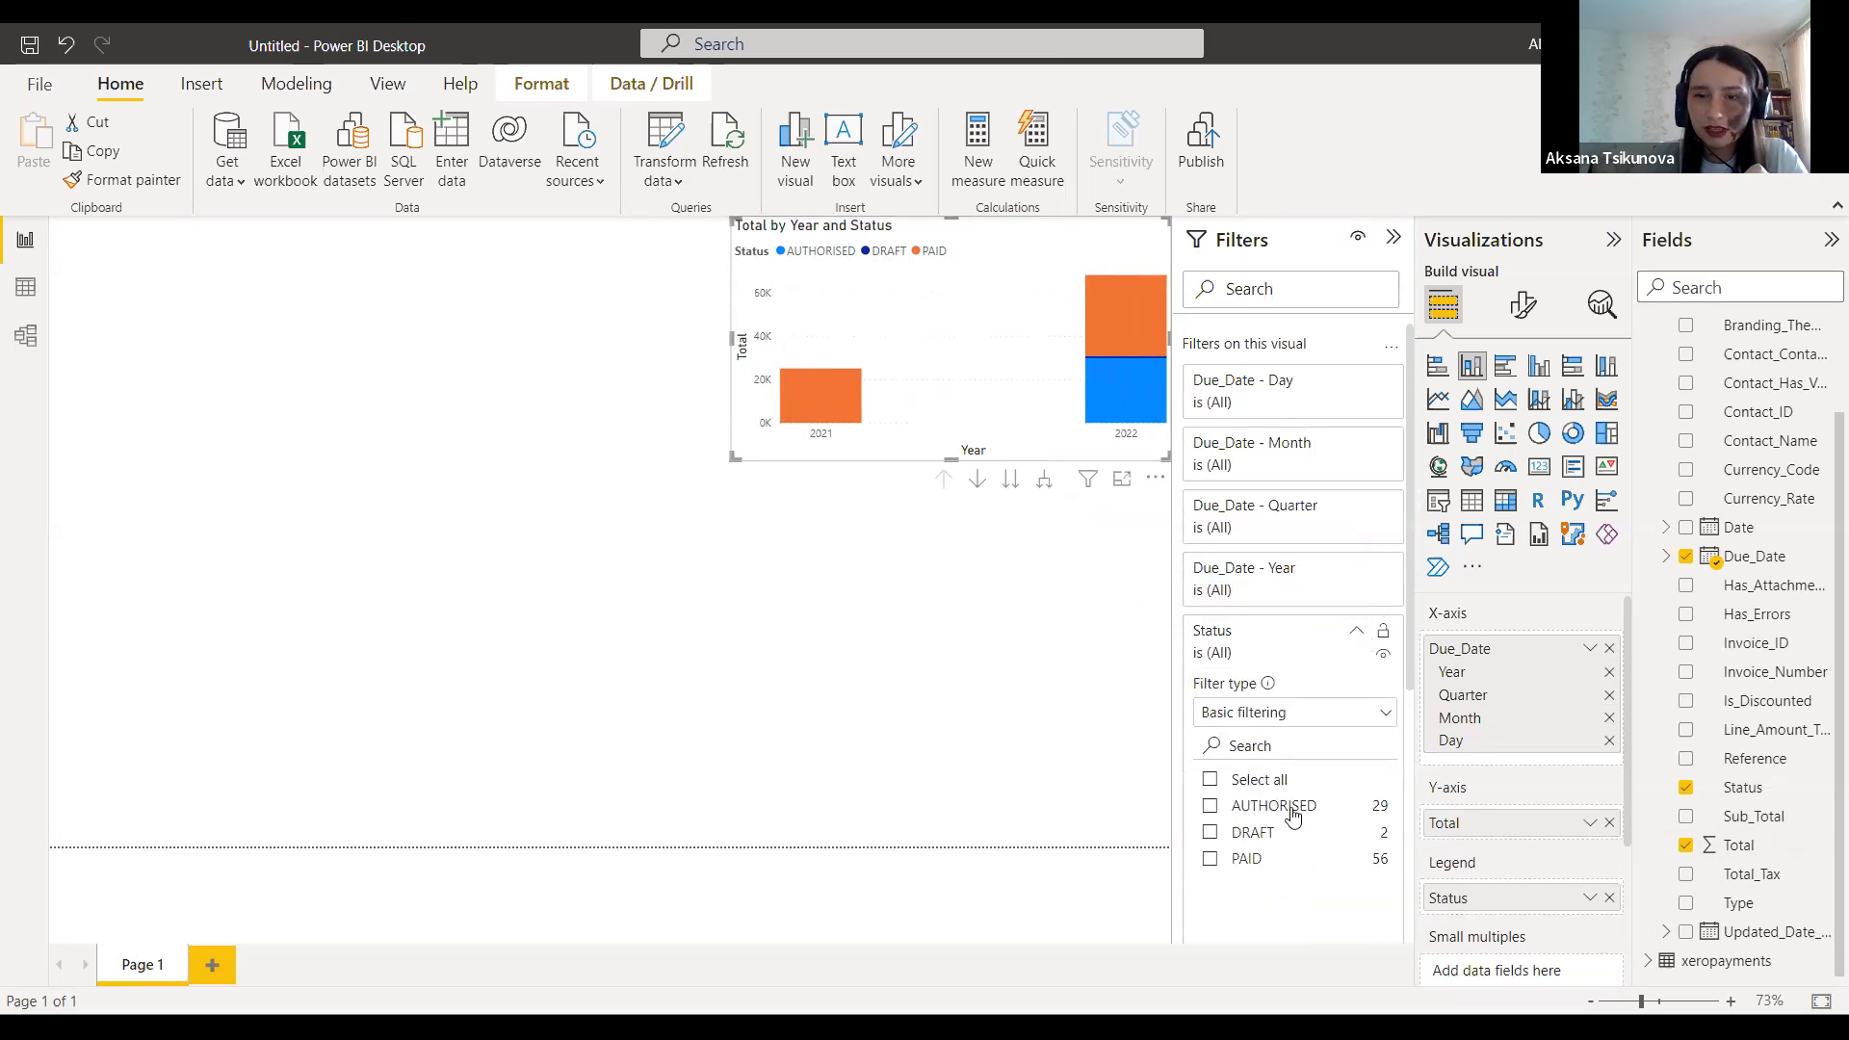
left_click(998, 677)
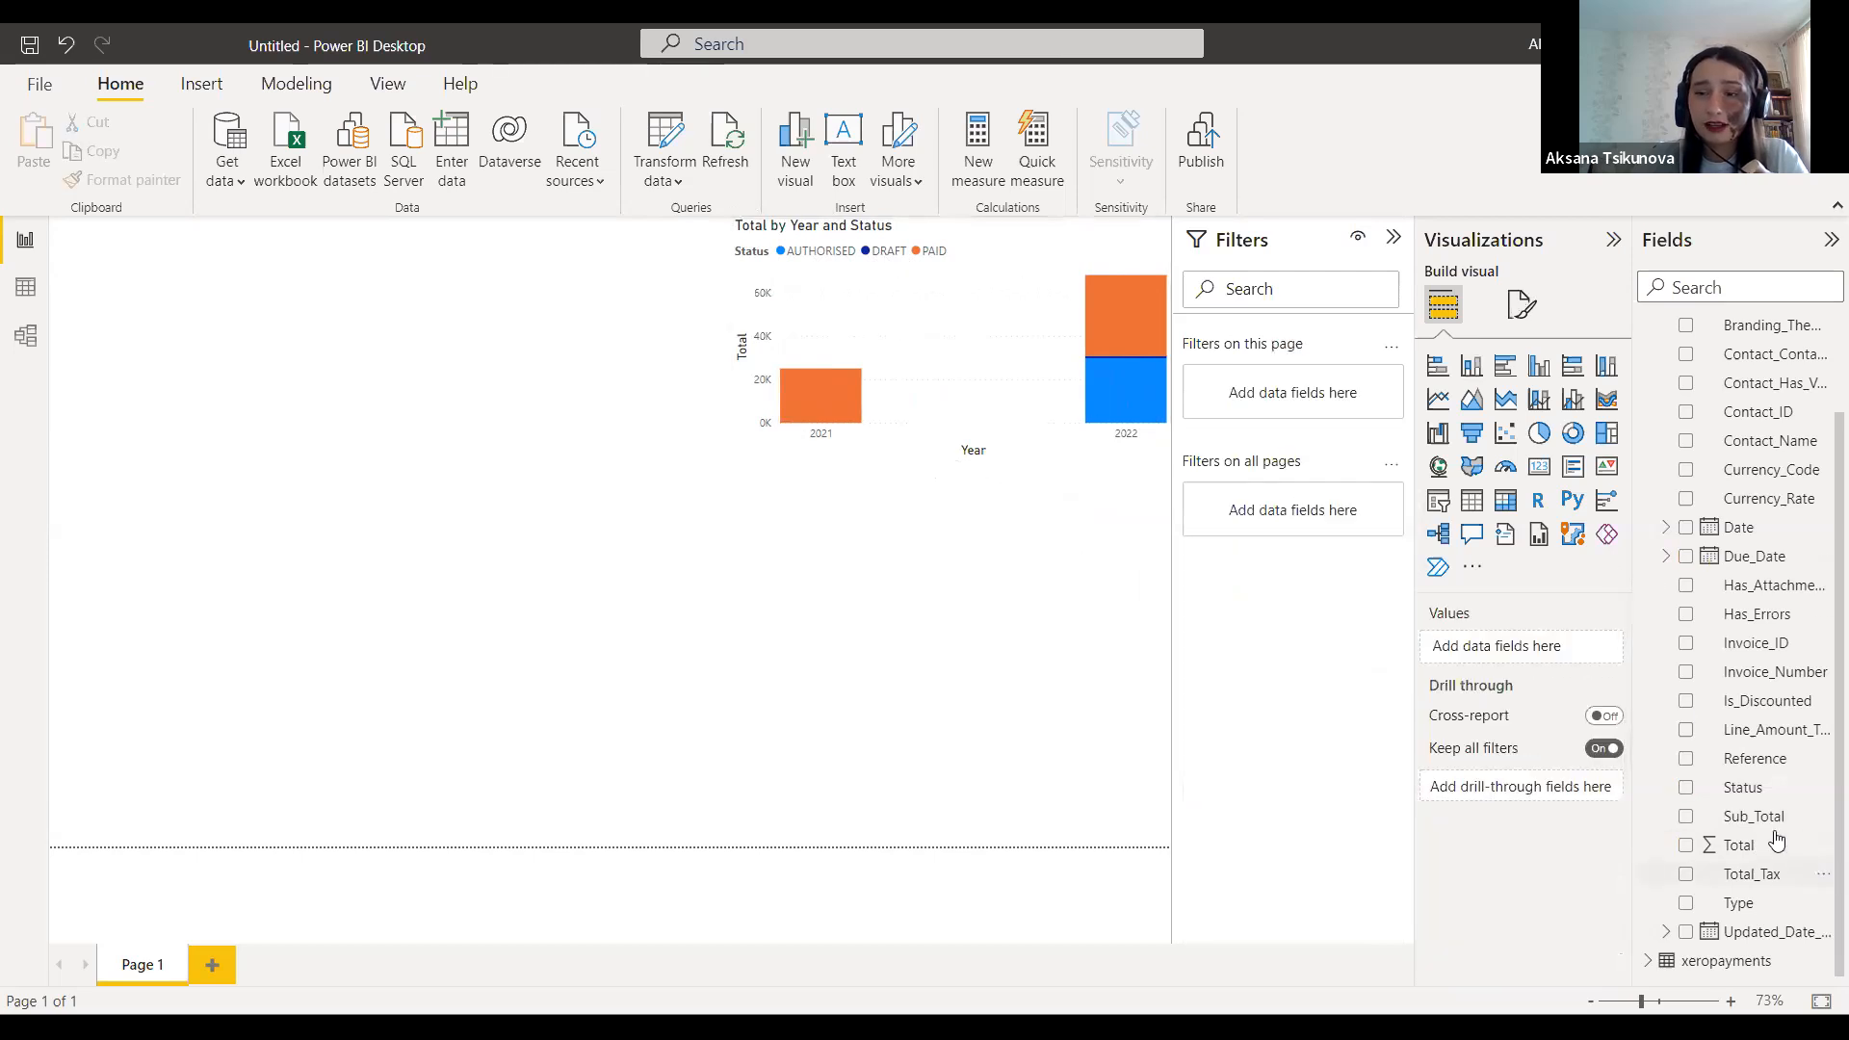
Step: Add the Type field of xero_invoicesprocessed as a page-level filter and restrict it to ACCPAY
scroll(1685, 711, "up", 2)
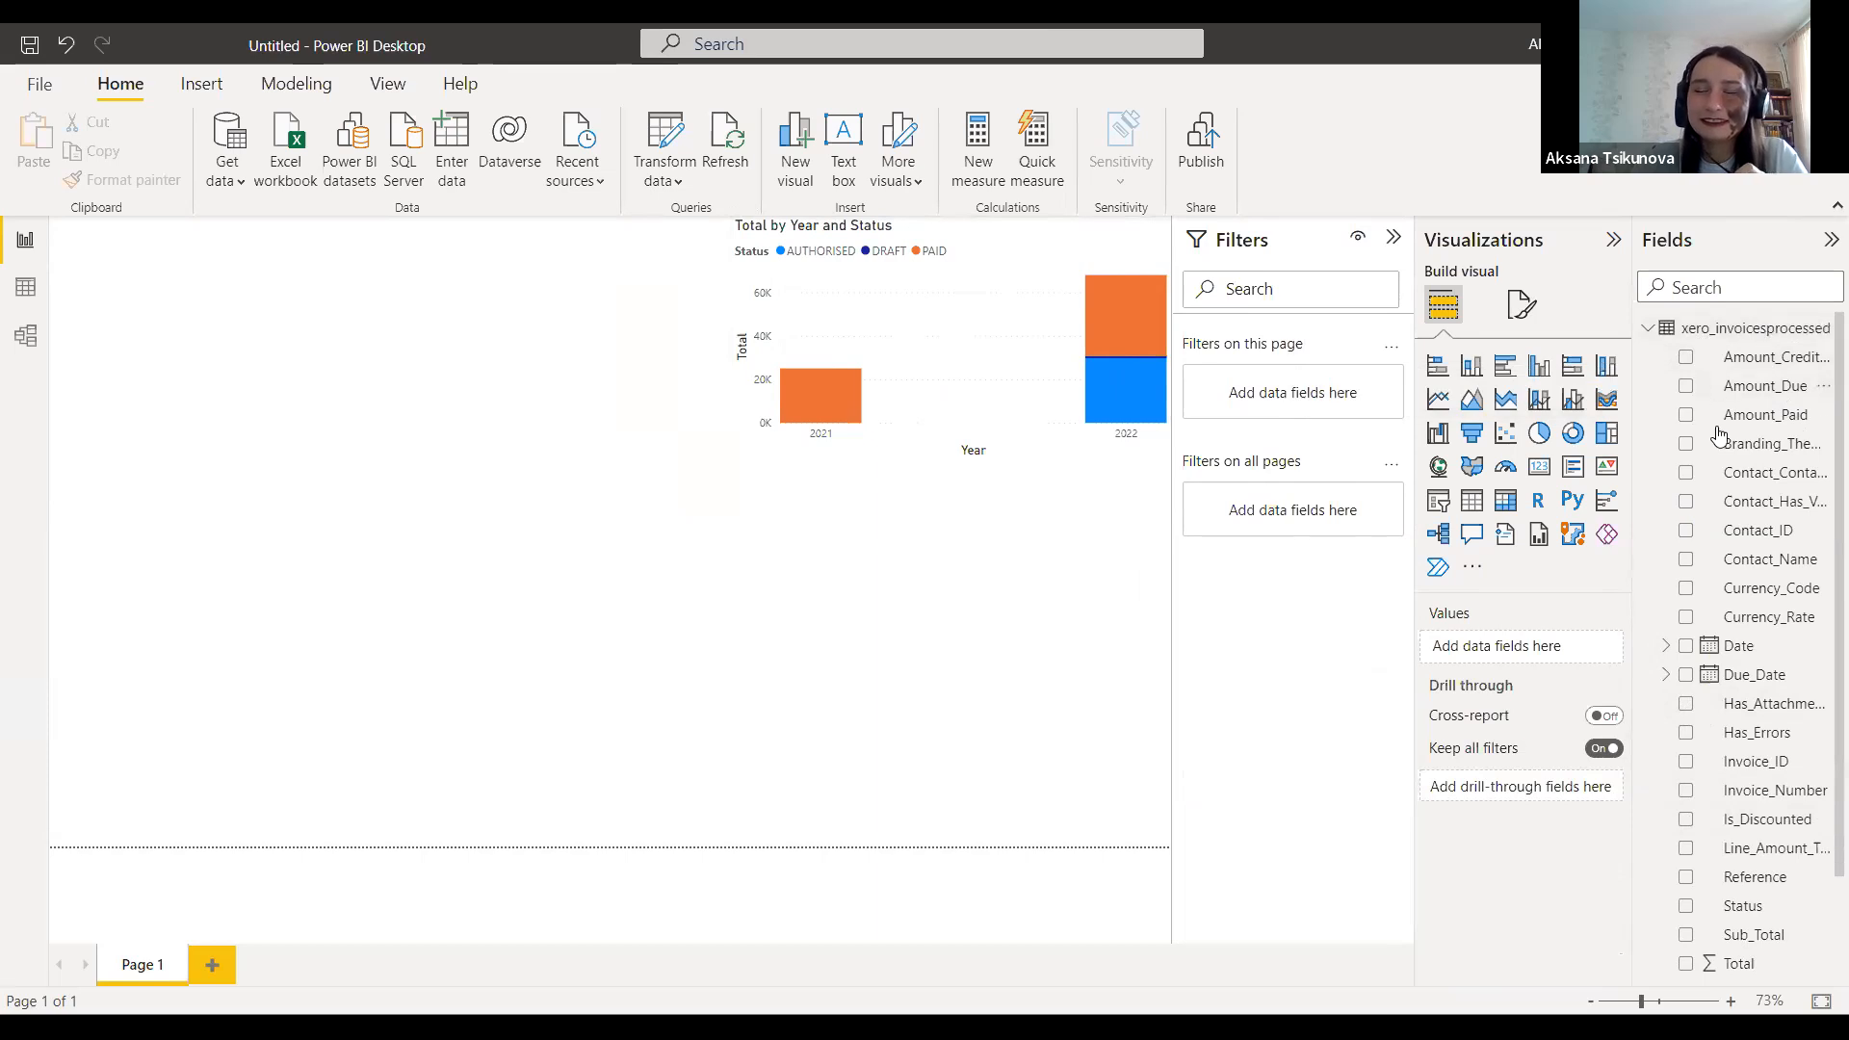
scroll(1750, 751, "down", 1)
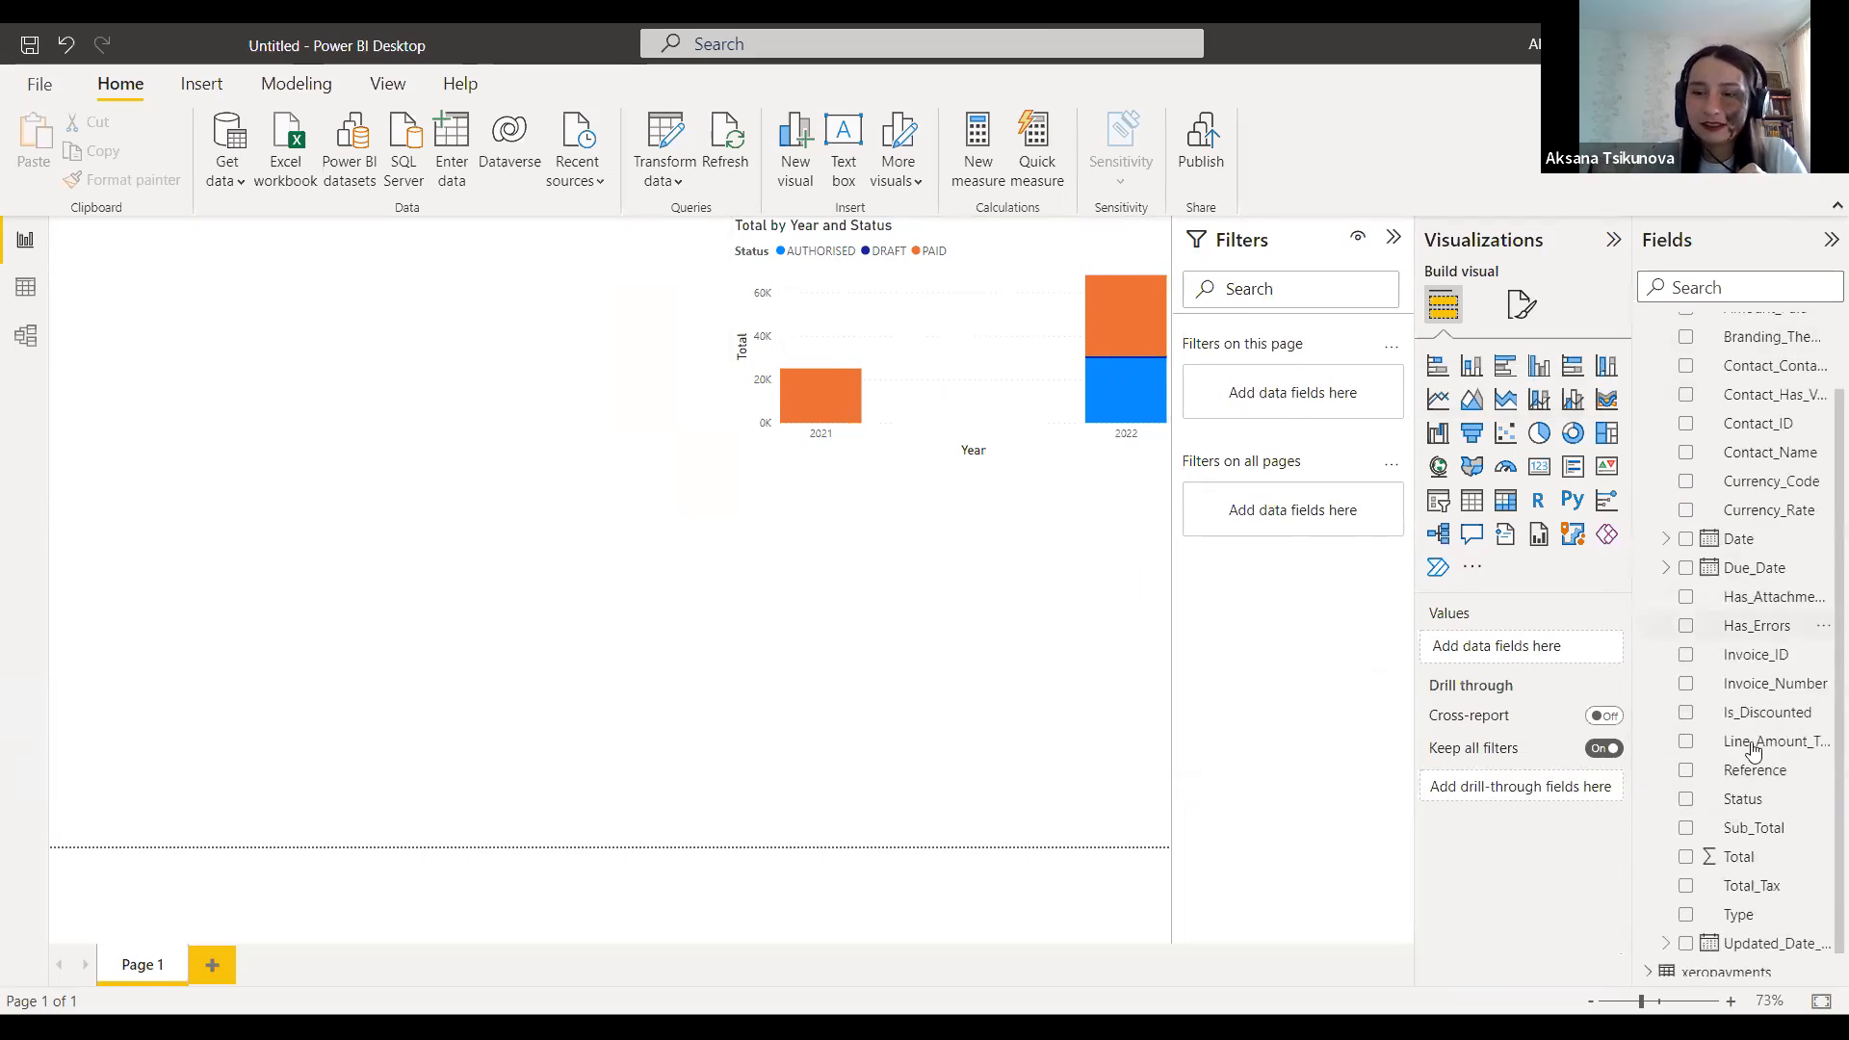
left_click_drag(1745, 910, 1310, 416)
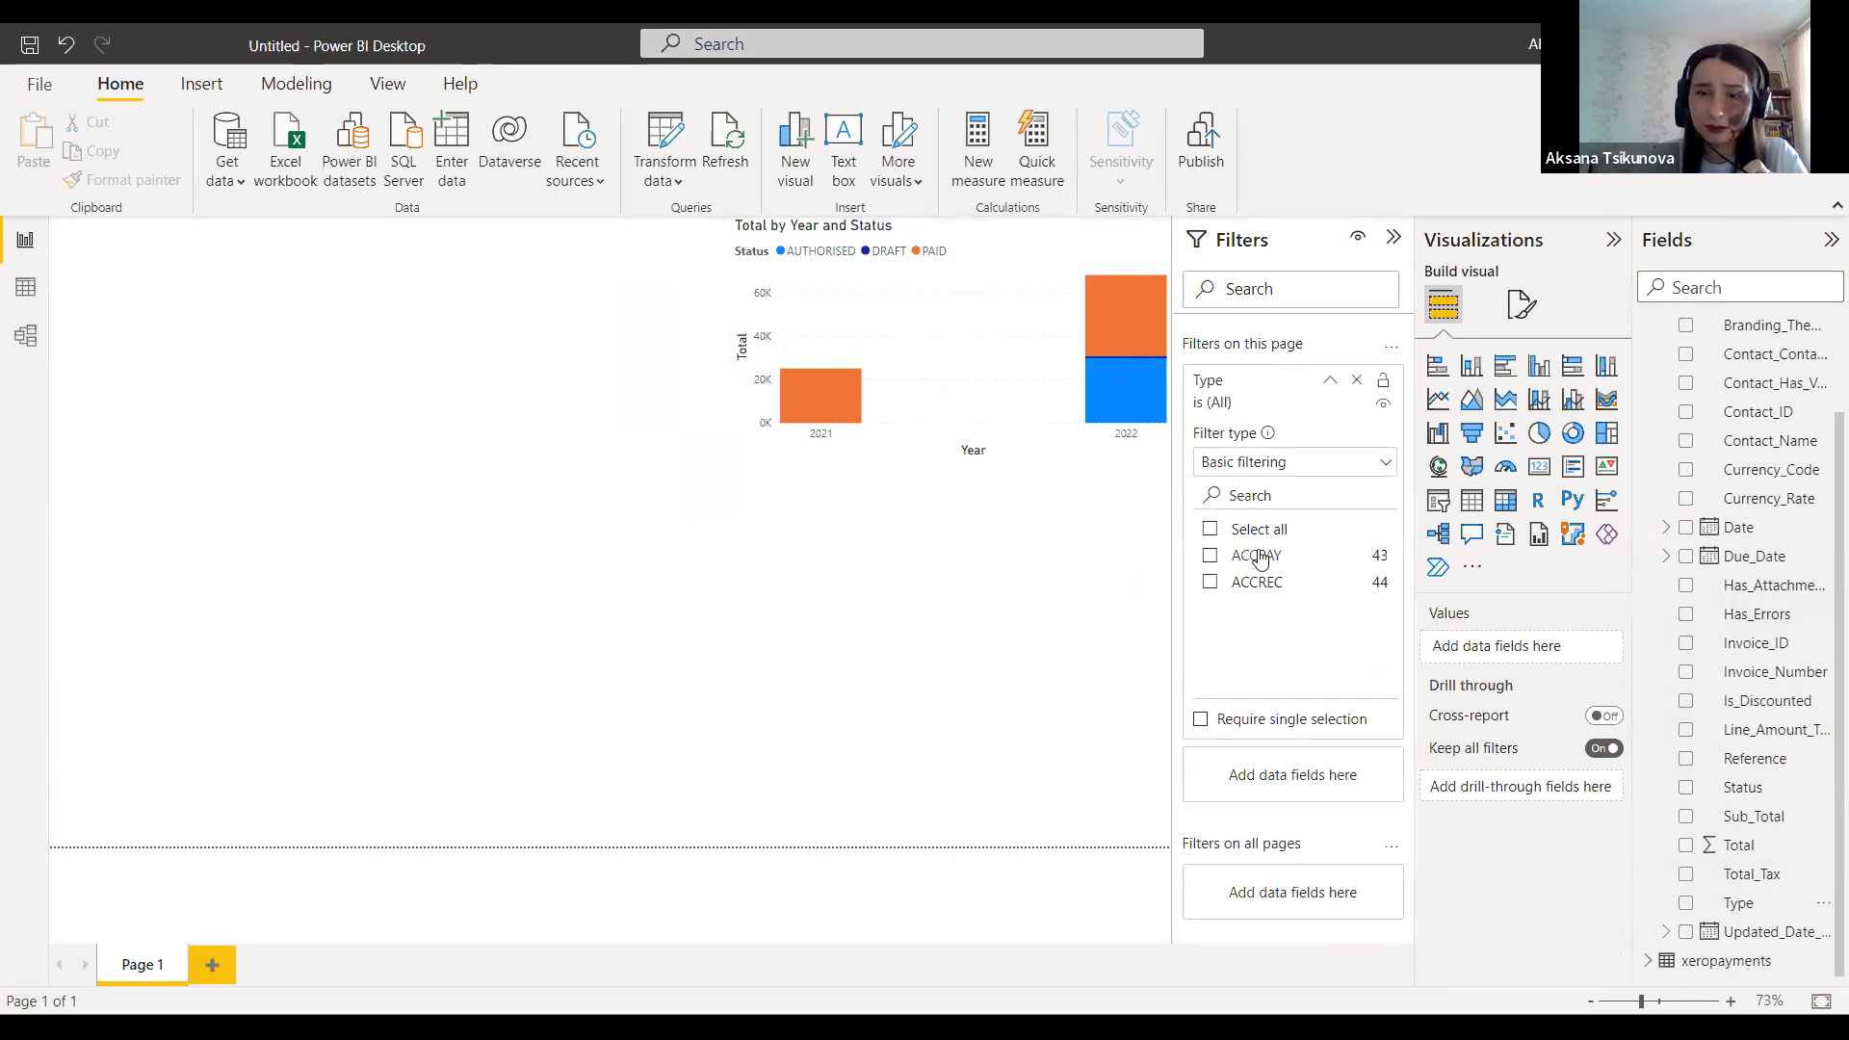
left_click(1257, 559)
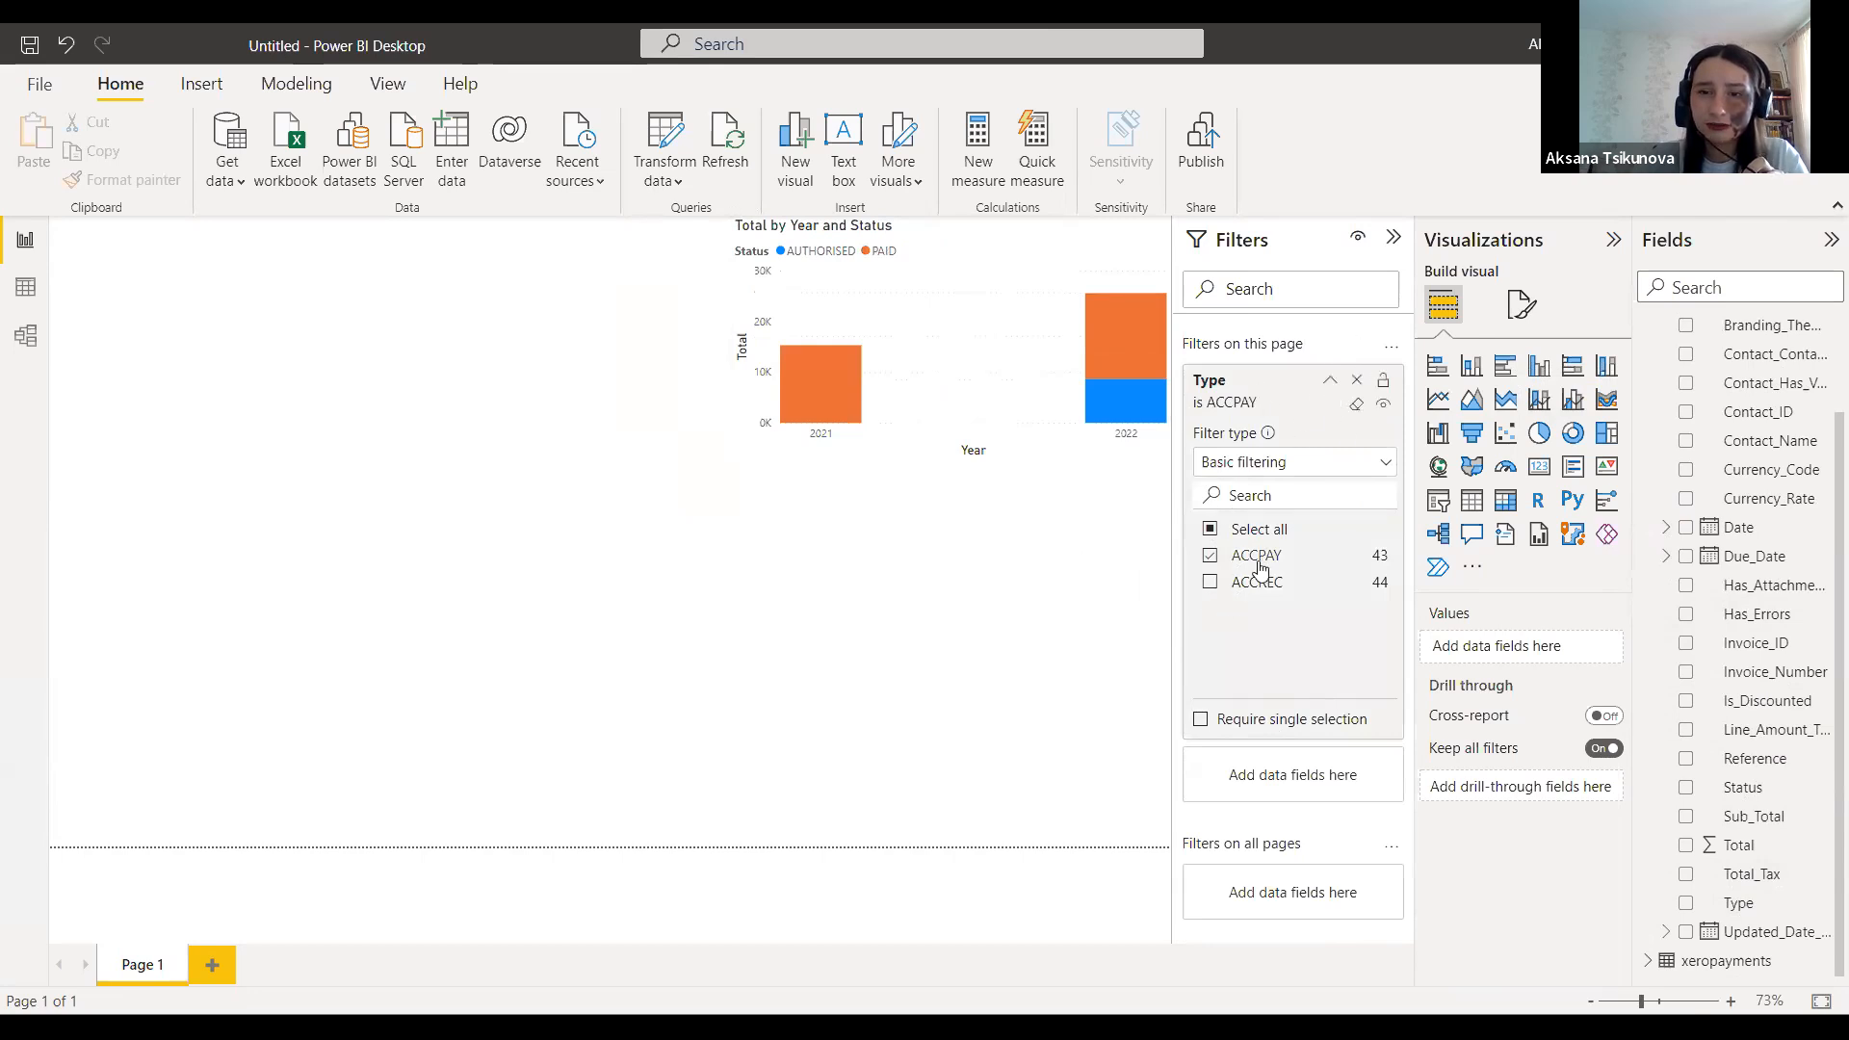
left_click(1332, 384)
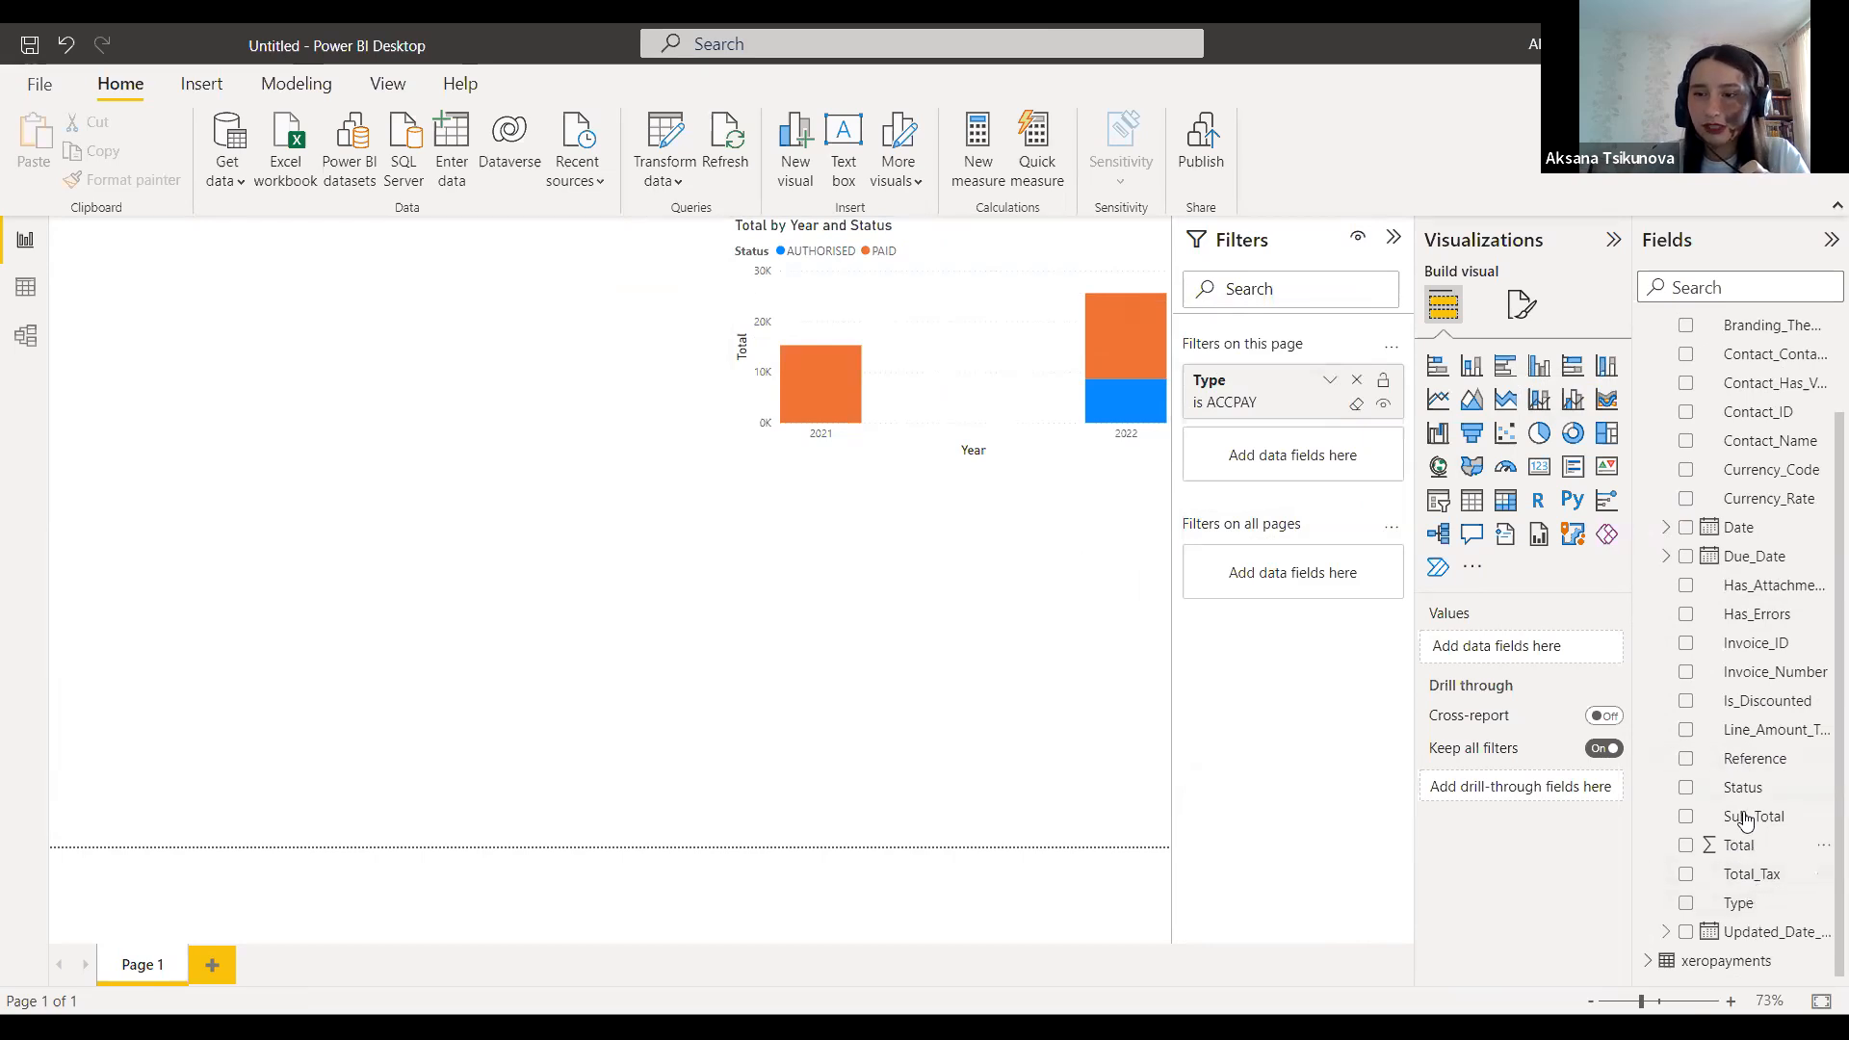
Step: Add Status as a page-level filter and switch the page's Type filter to ACCREC only
left_click_drag(1743, 794, 1292, 455)
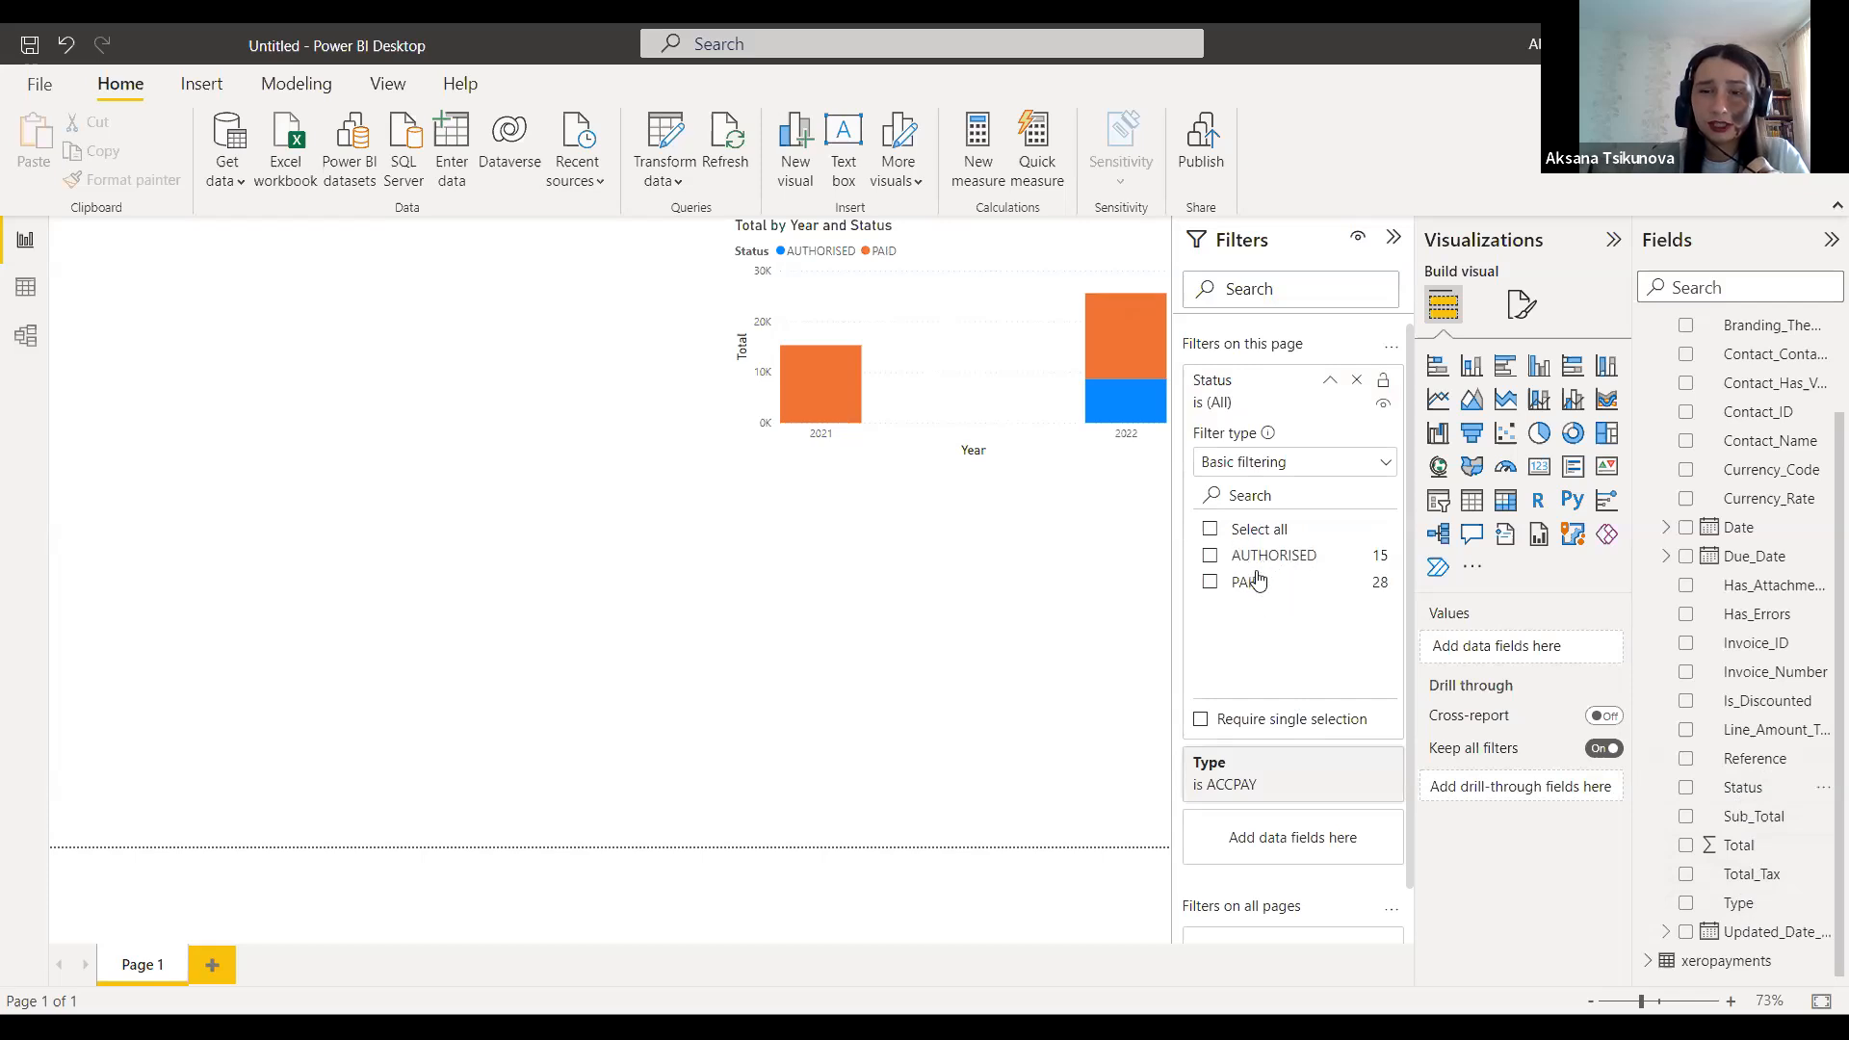
left_click(1330, 385)
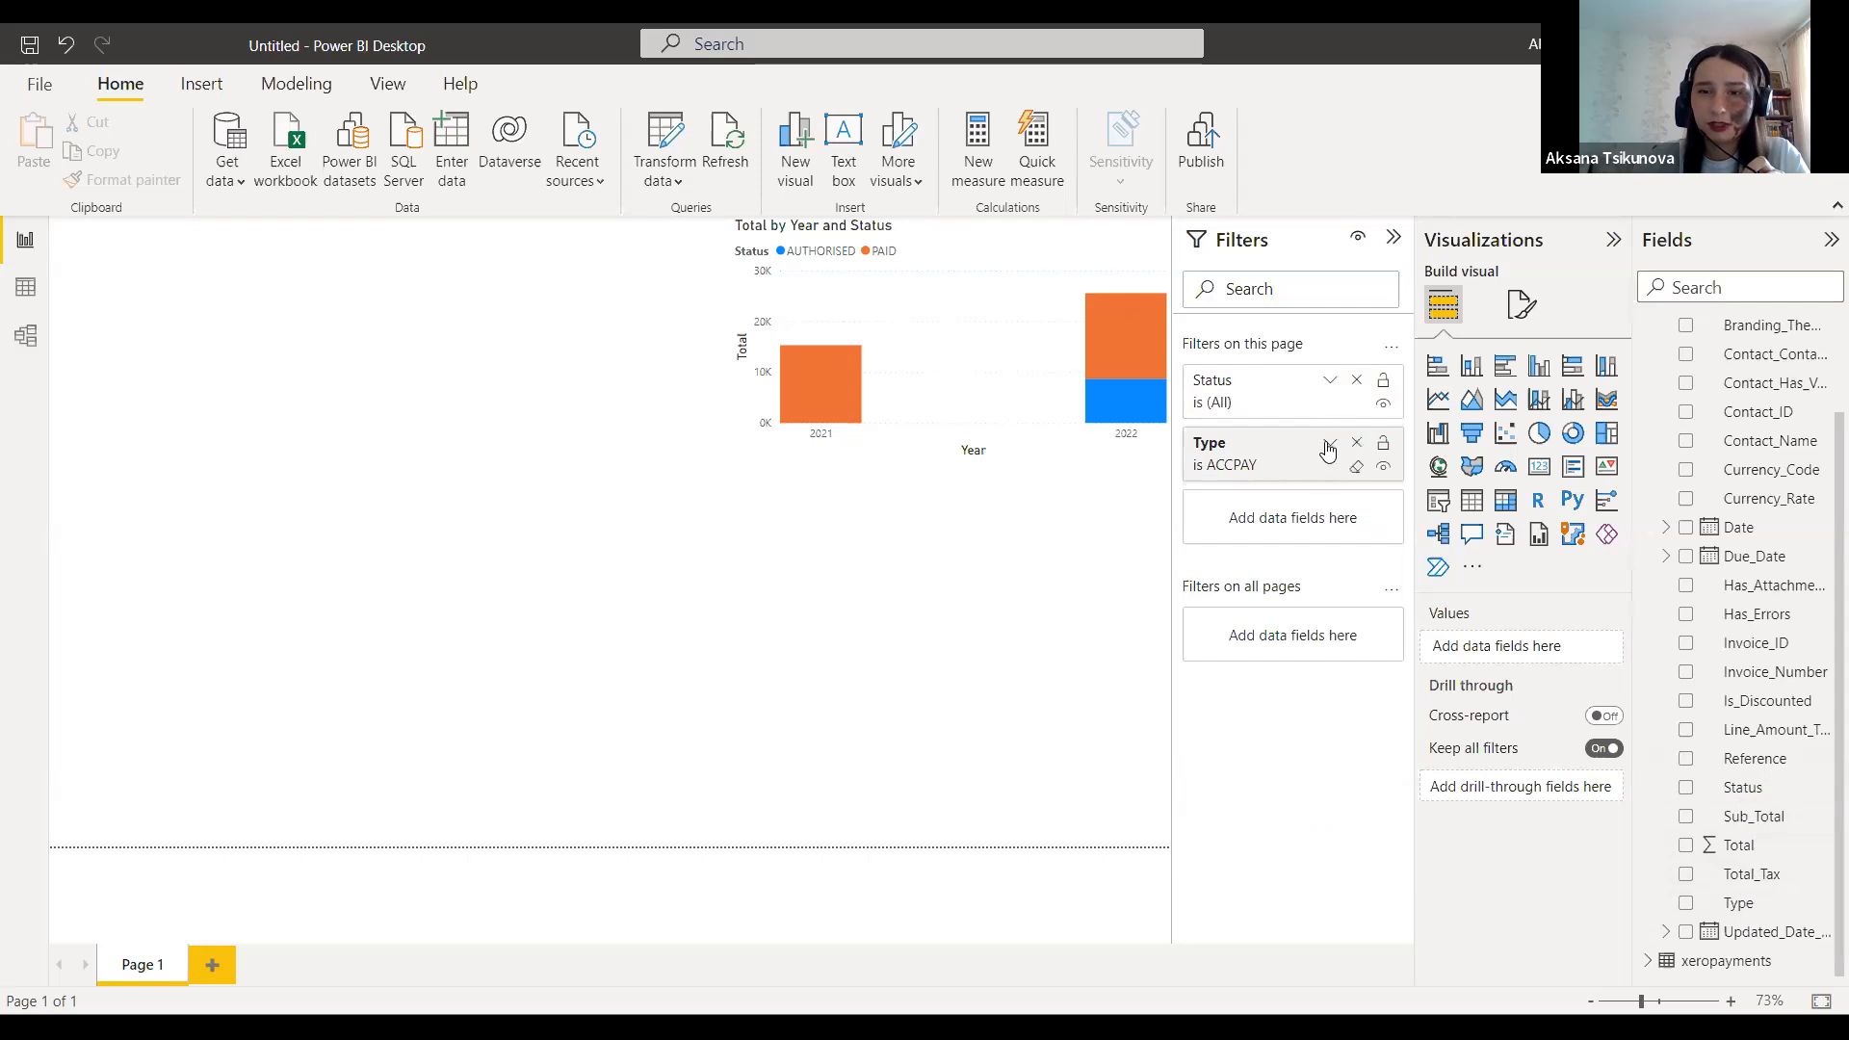
left_click(1327, 445)
left_click(1252, 644)
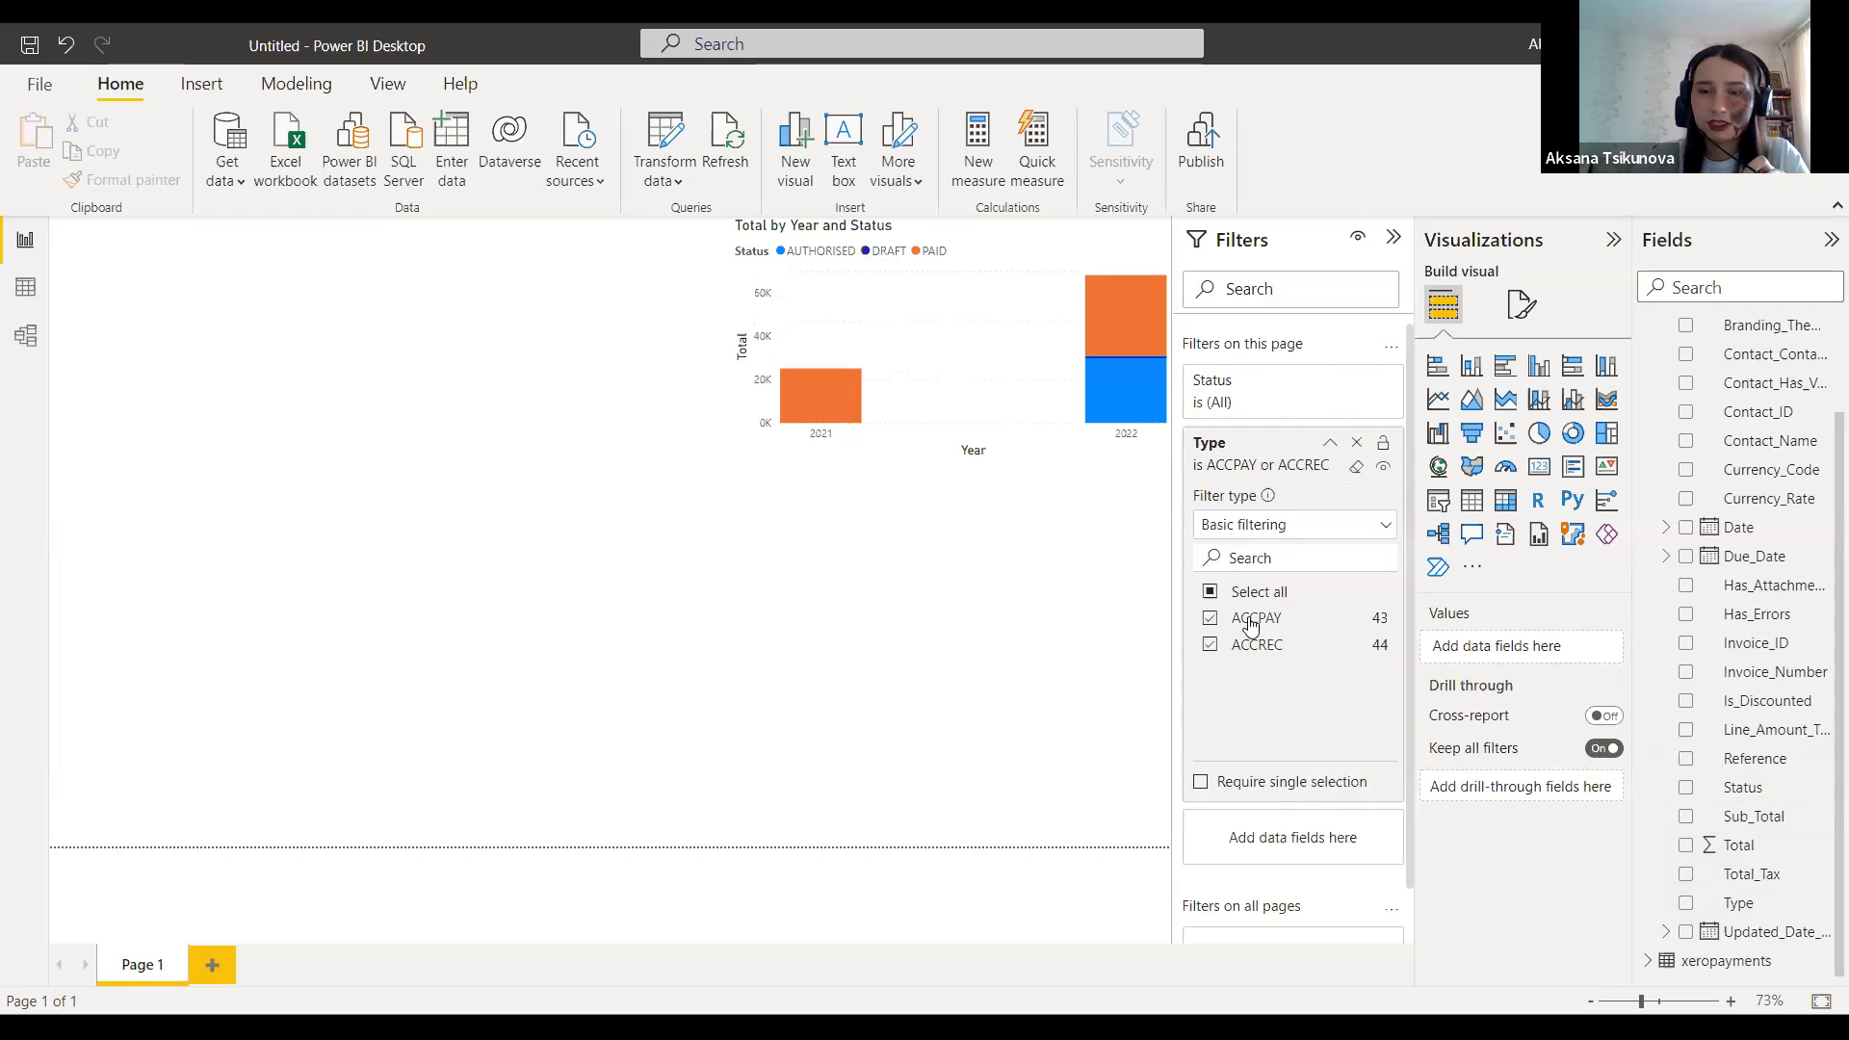
left_click(1250, 624)
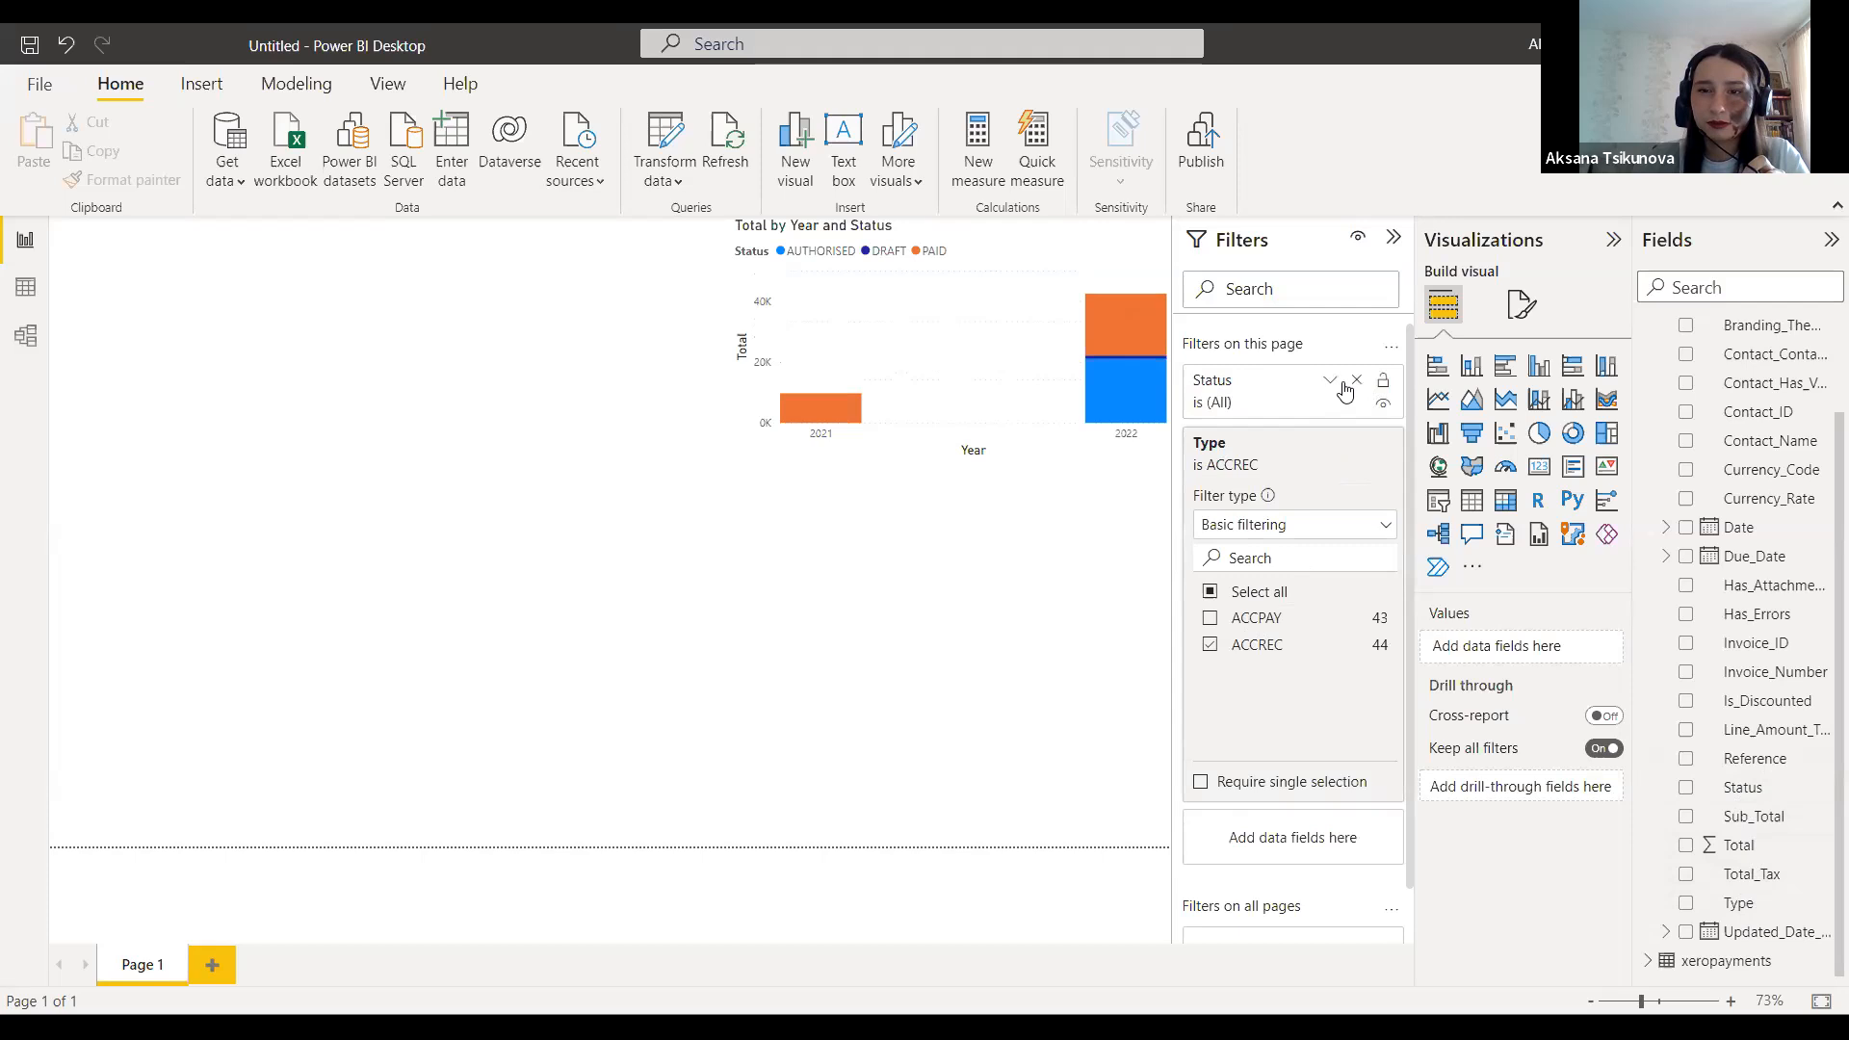
Step: Restrict the page-level Status filter to PAID and AUTHORISED
left_click(1331, 385)
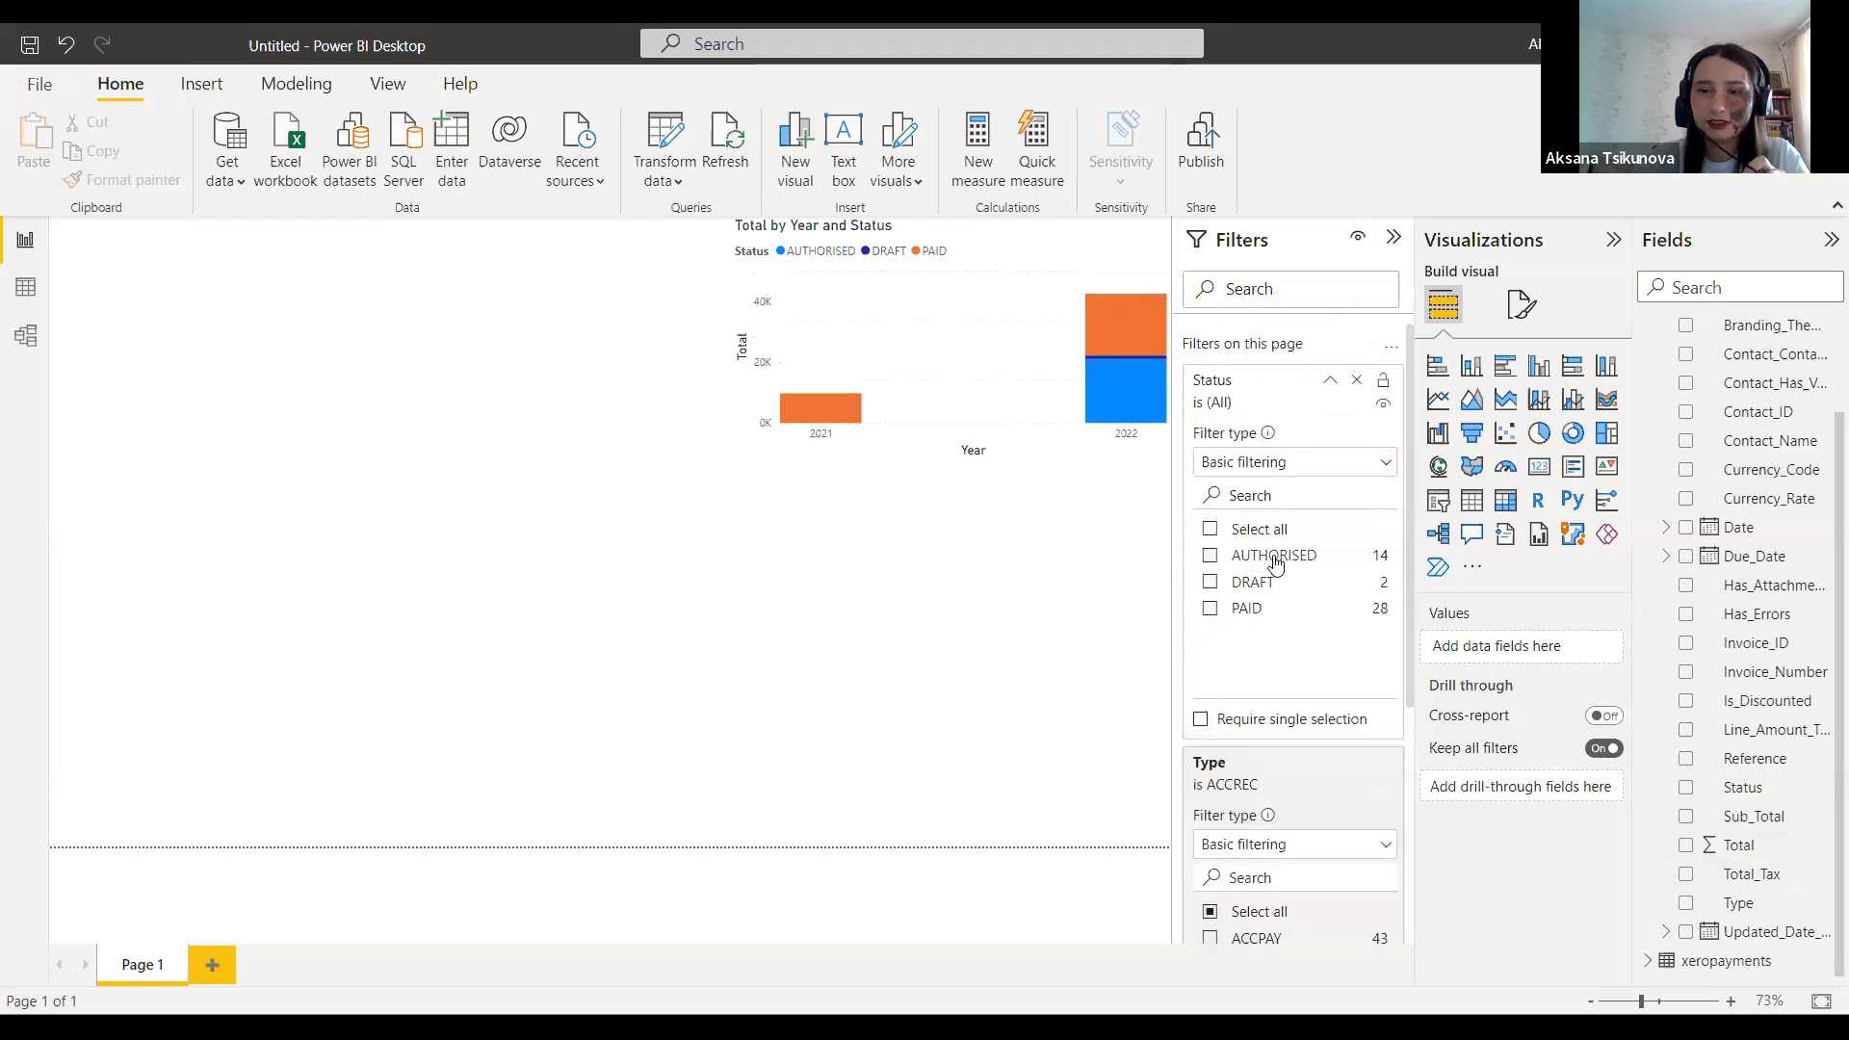
left_click(1256, 610)
left_click(1258, 558)
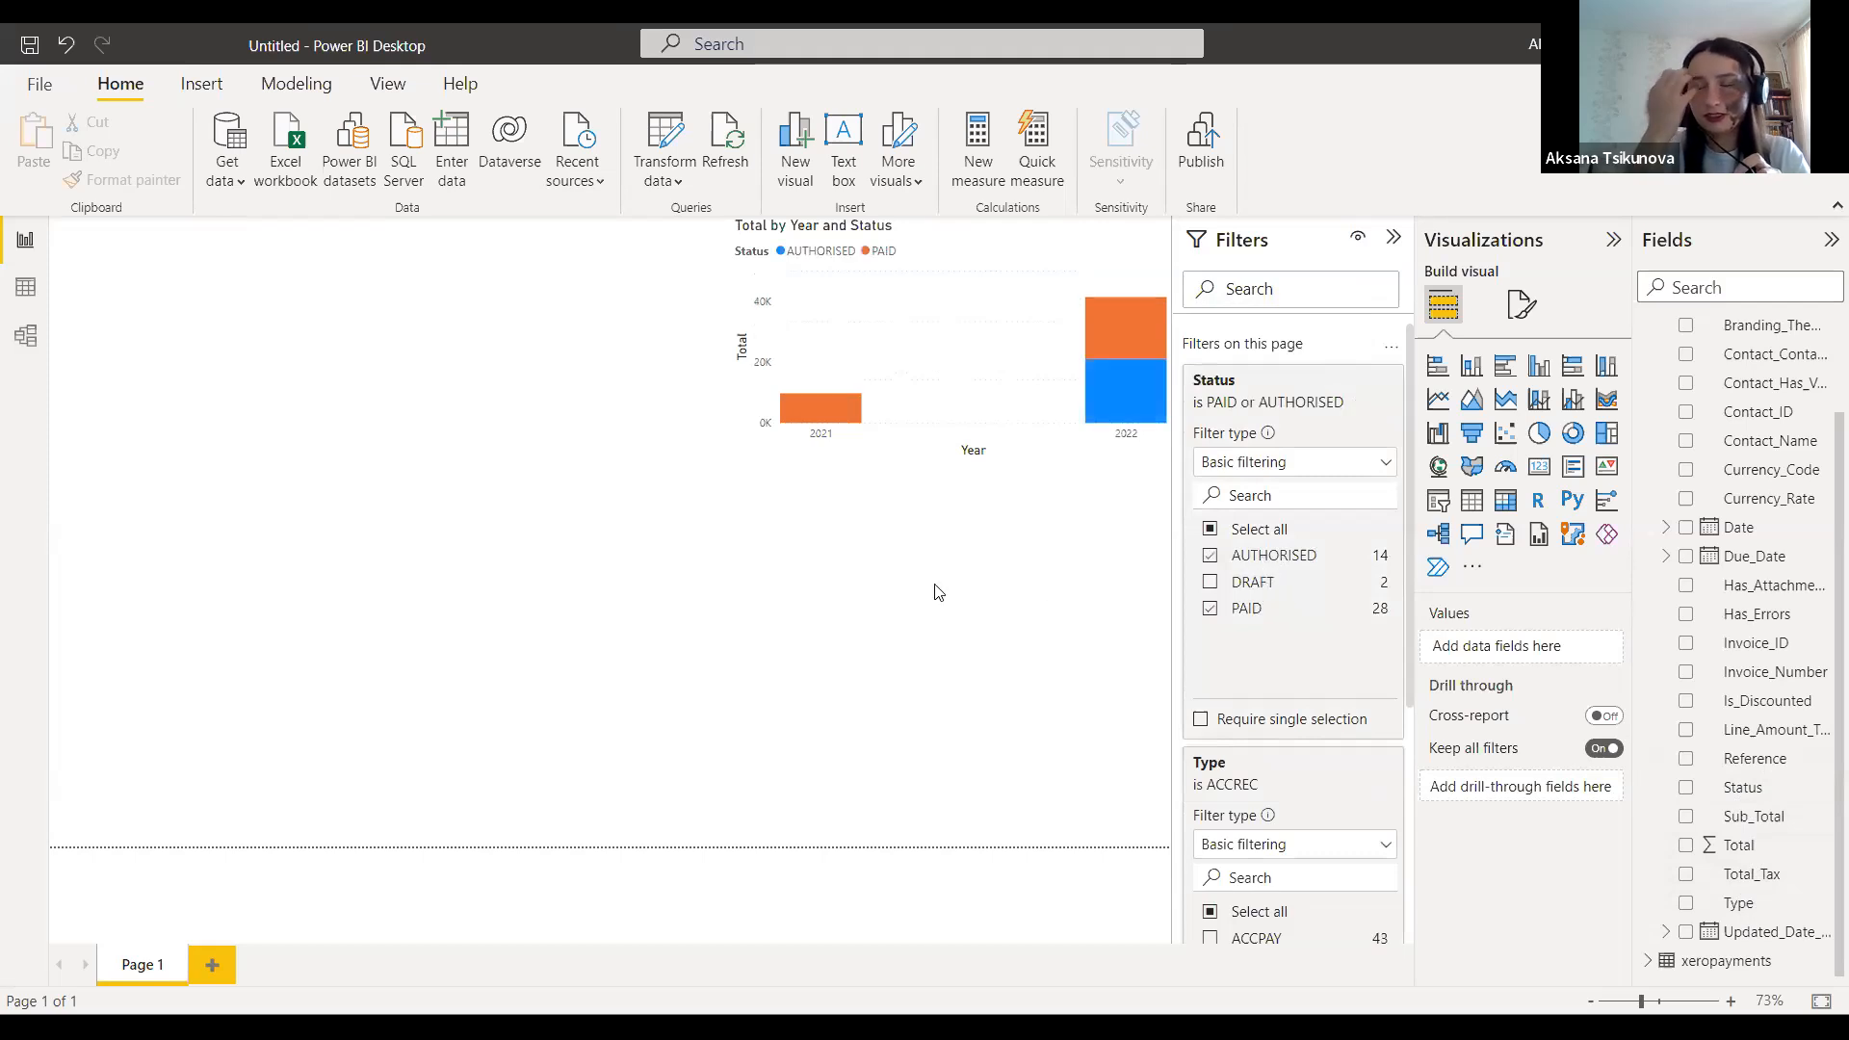
Step: Move the stacked column chart slightly down from the page edge and expand its Due_Date hierarchy to the month level
left_click(1001, 243)
left_click_drag(995, 239, 982, 308)
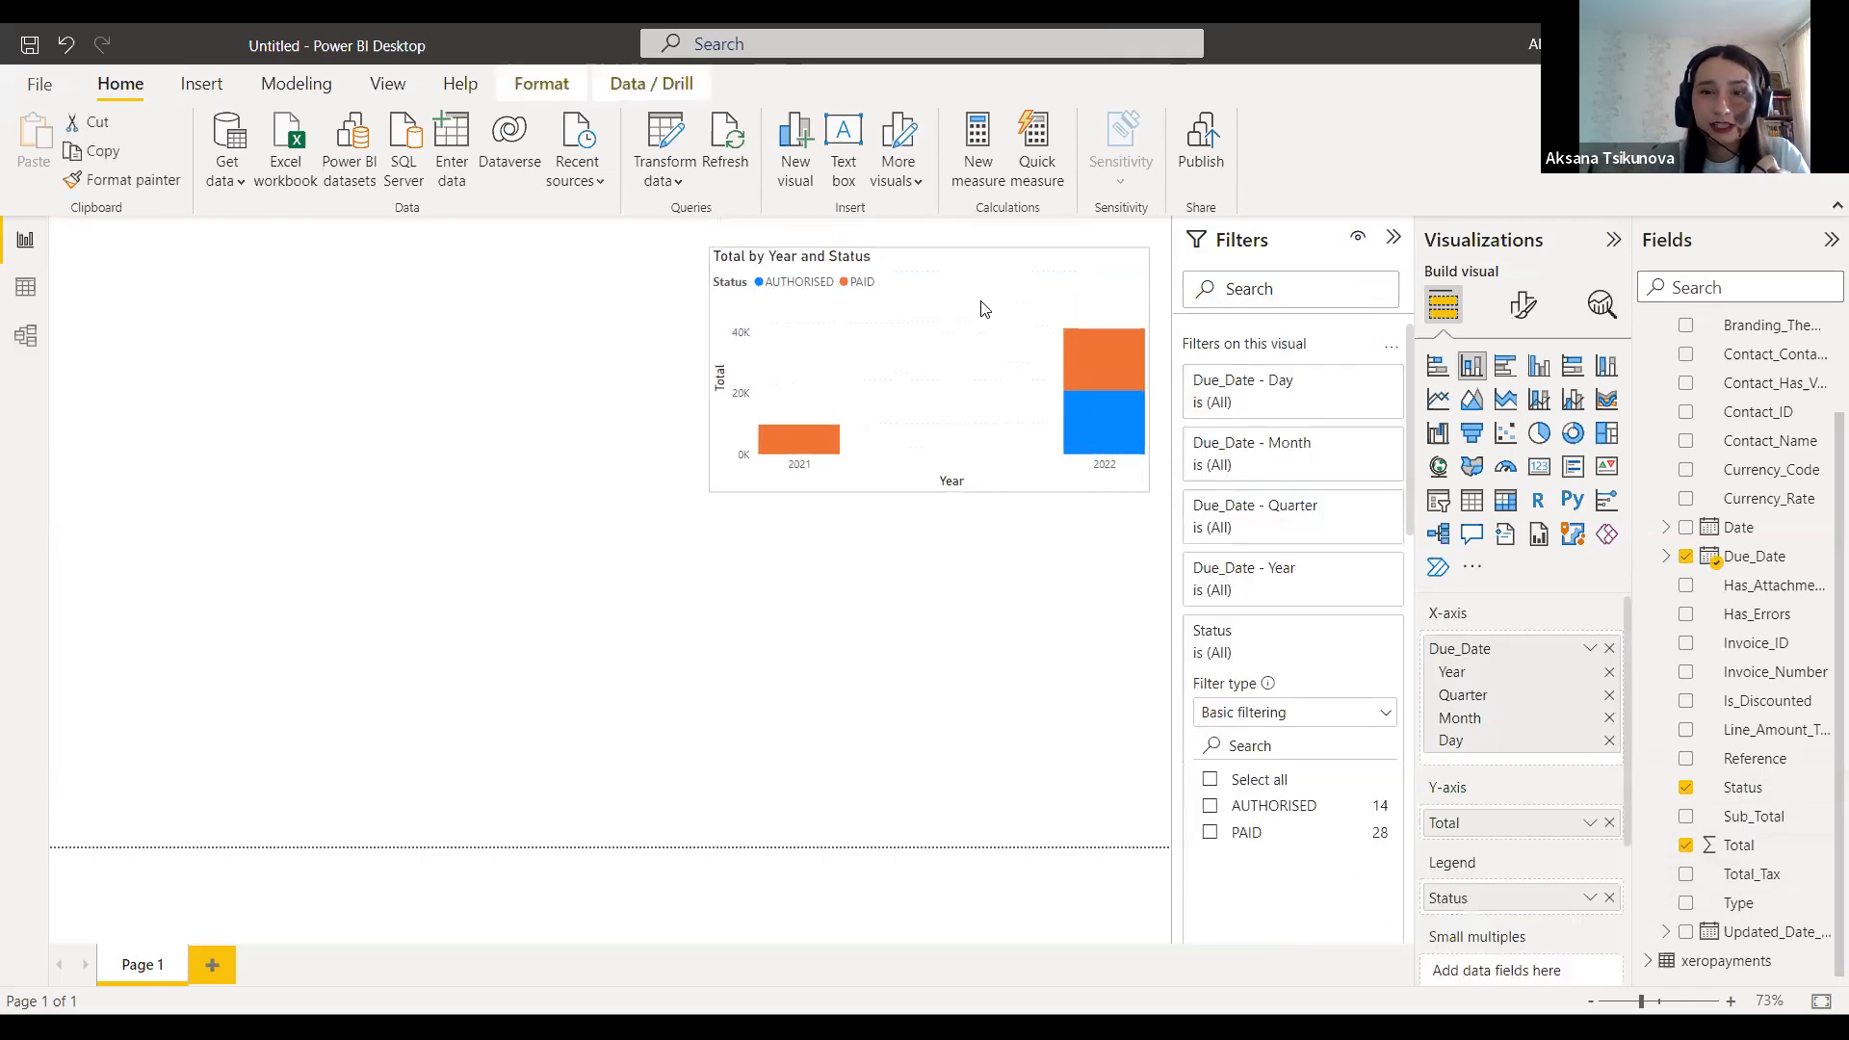
left_click(1023, 238)
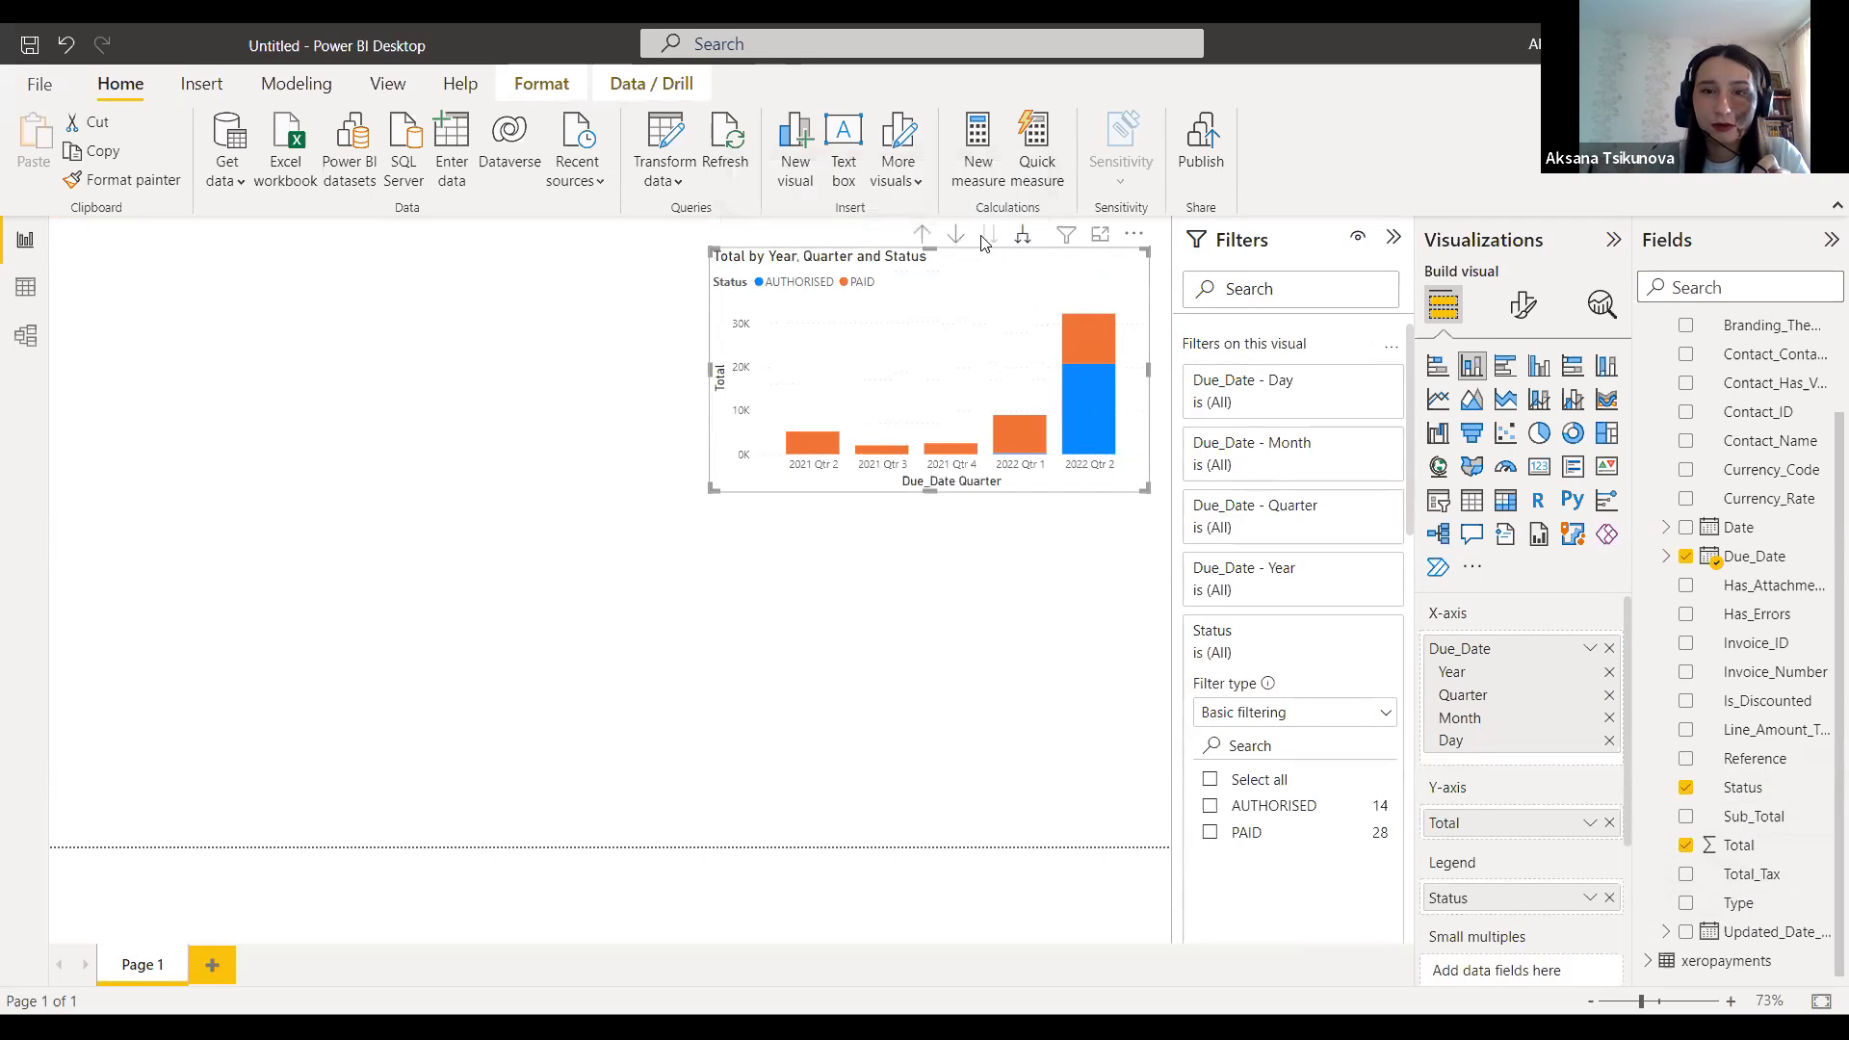
left_click(1024, 237)
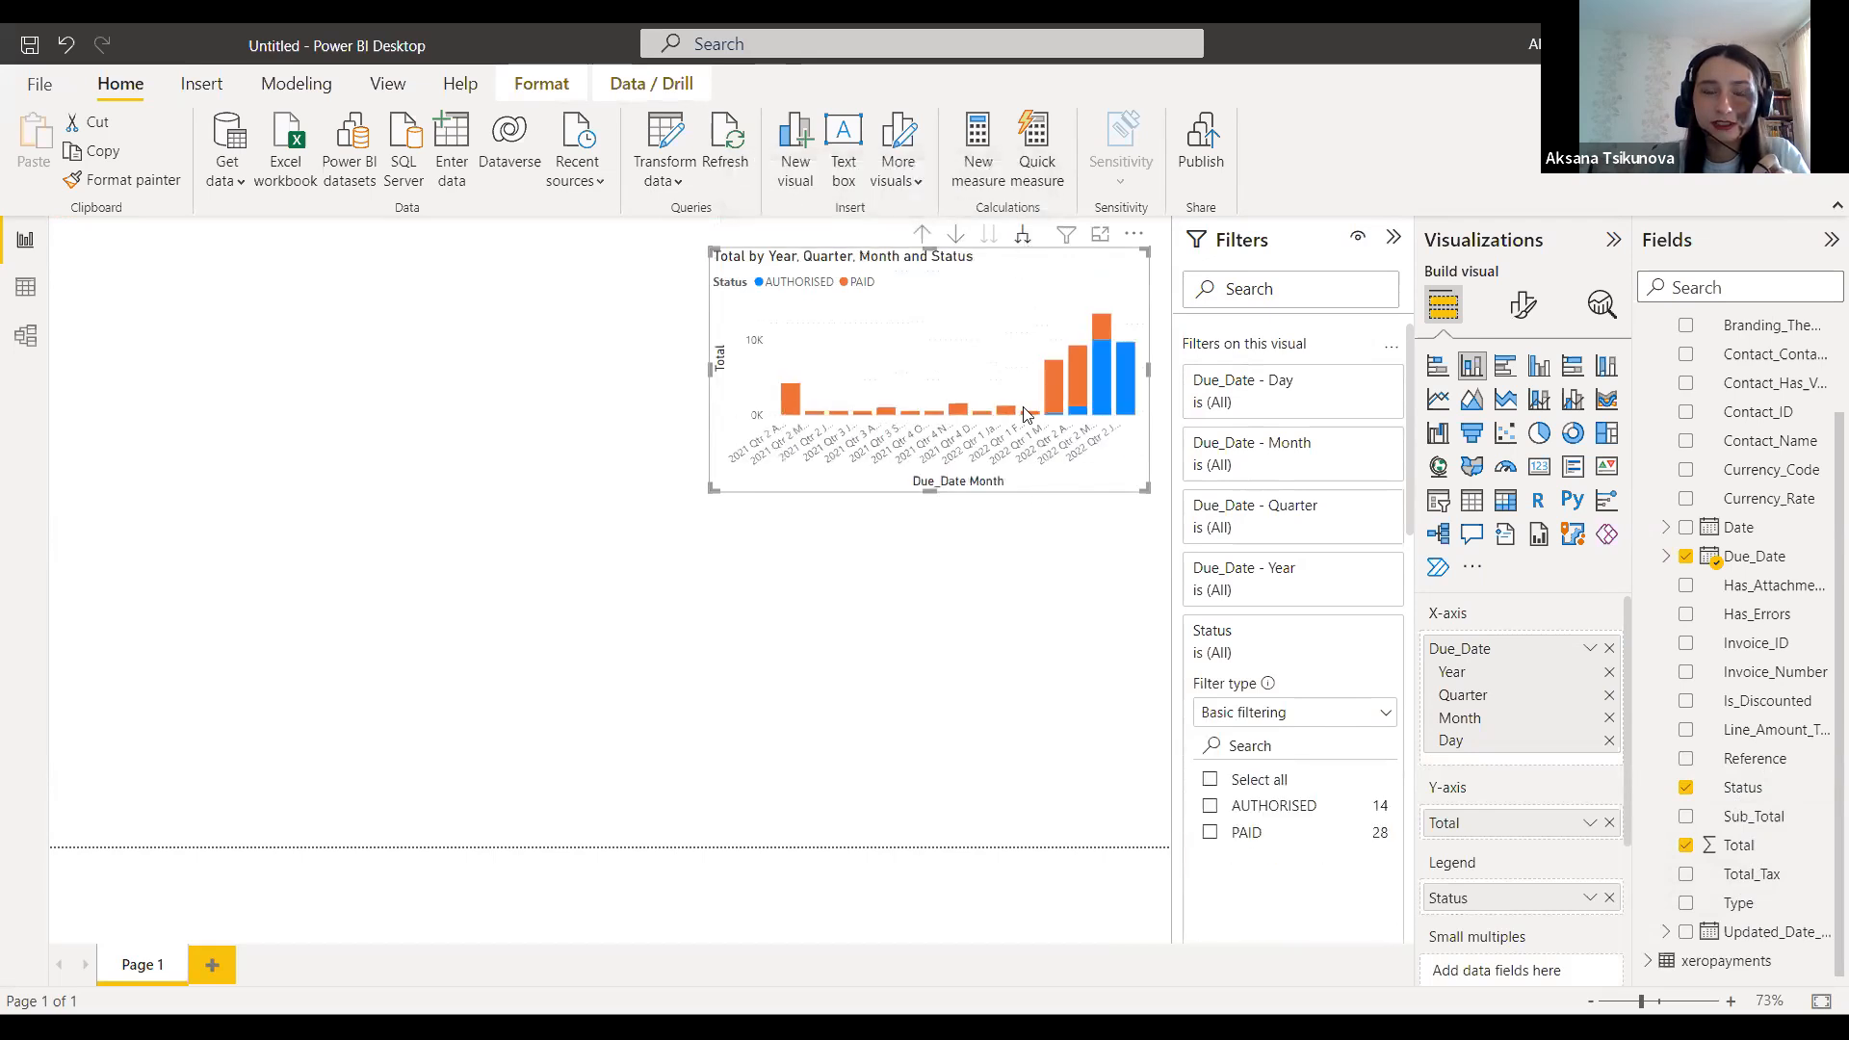
left_click(890, 586)
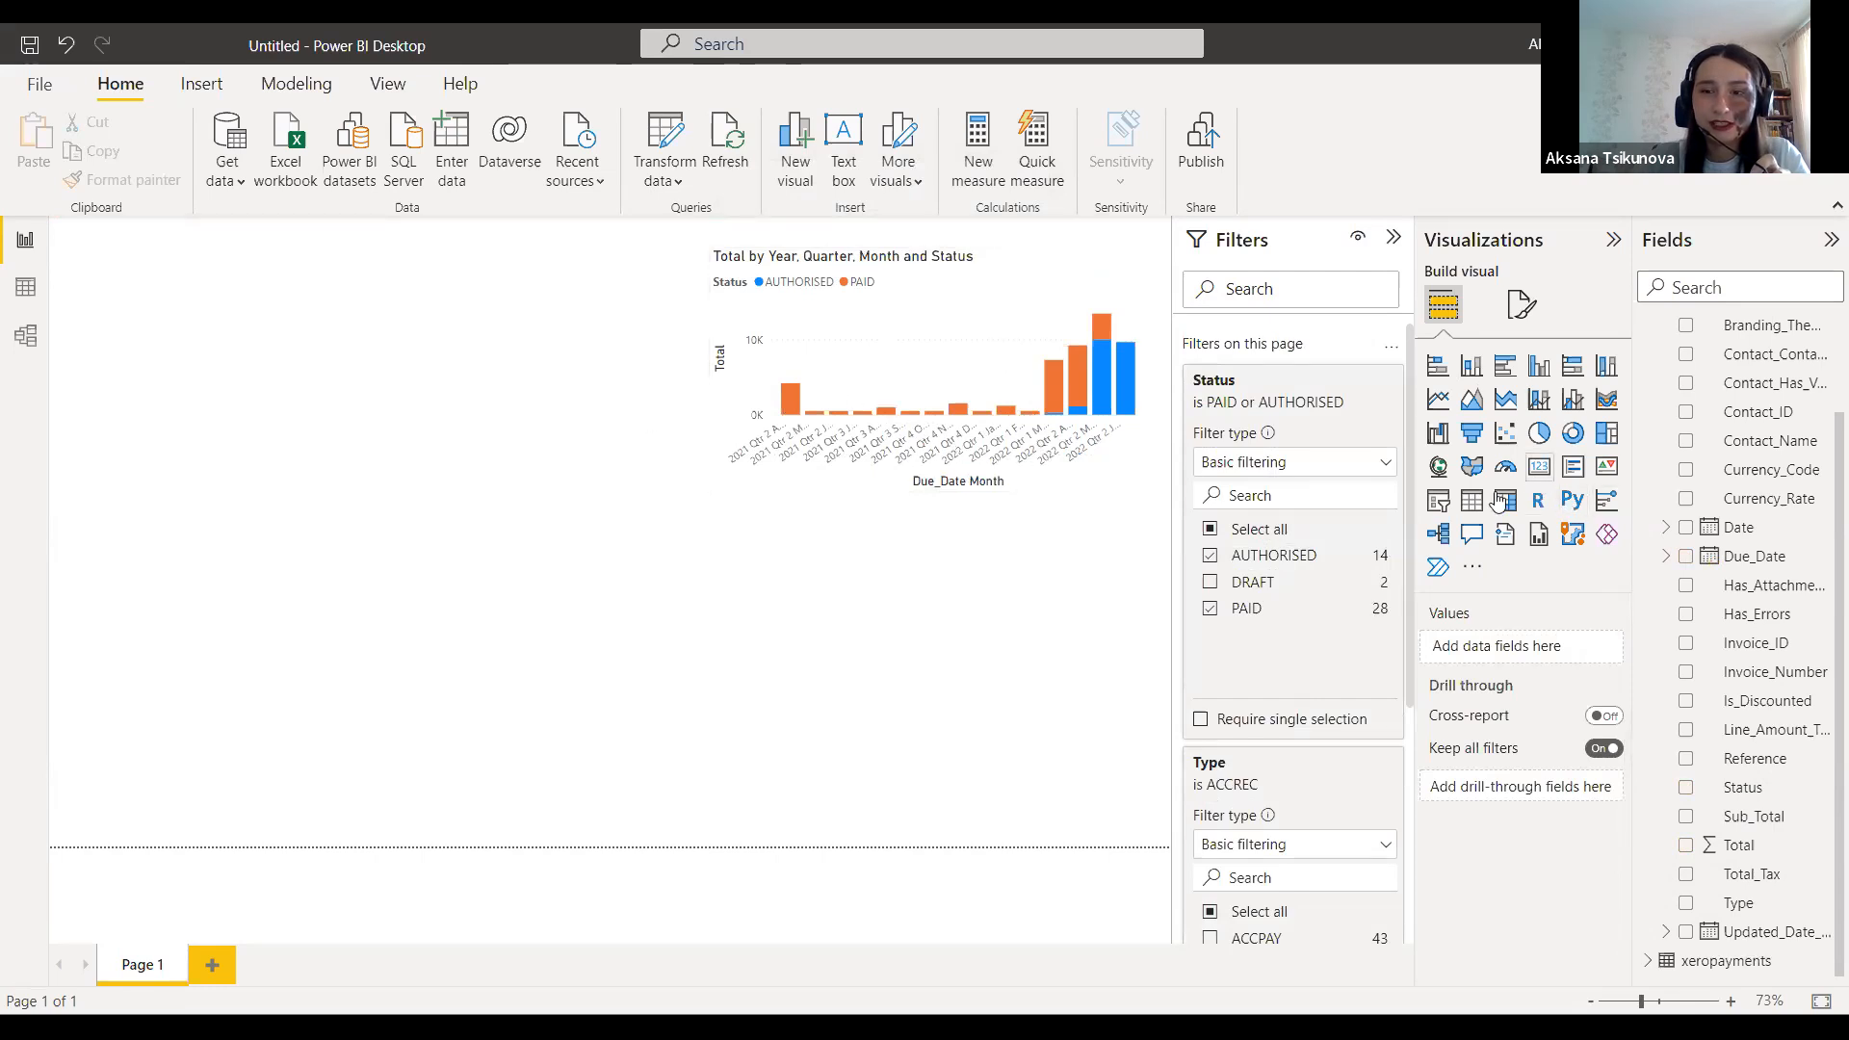
Step: Add a Due_Date slicer in the page's upper-left area and set its range to 27/02/2022 through 16/06/2022
left_click(1439, 501)
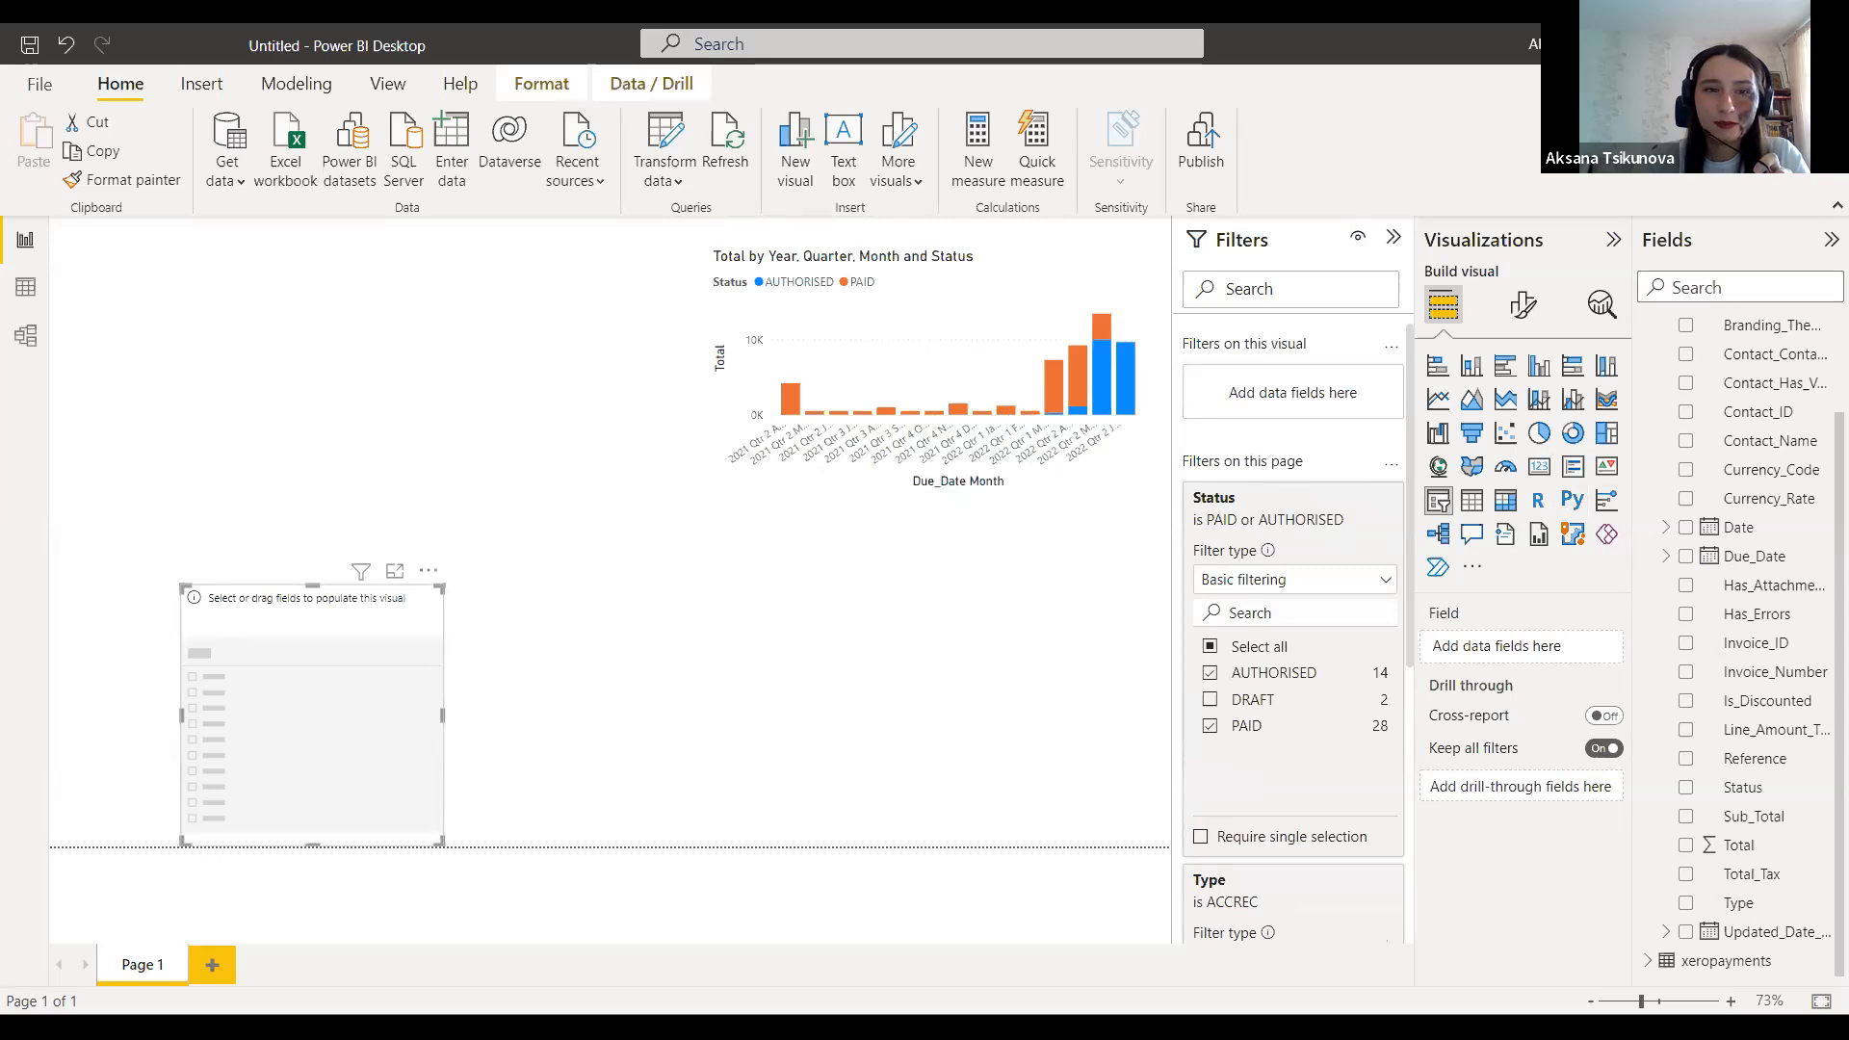
left_click_drag(358, 662, 298, 325)
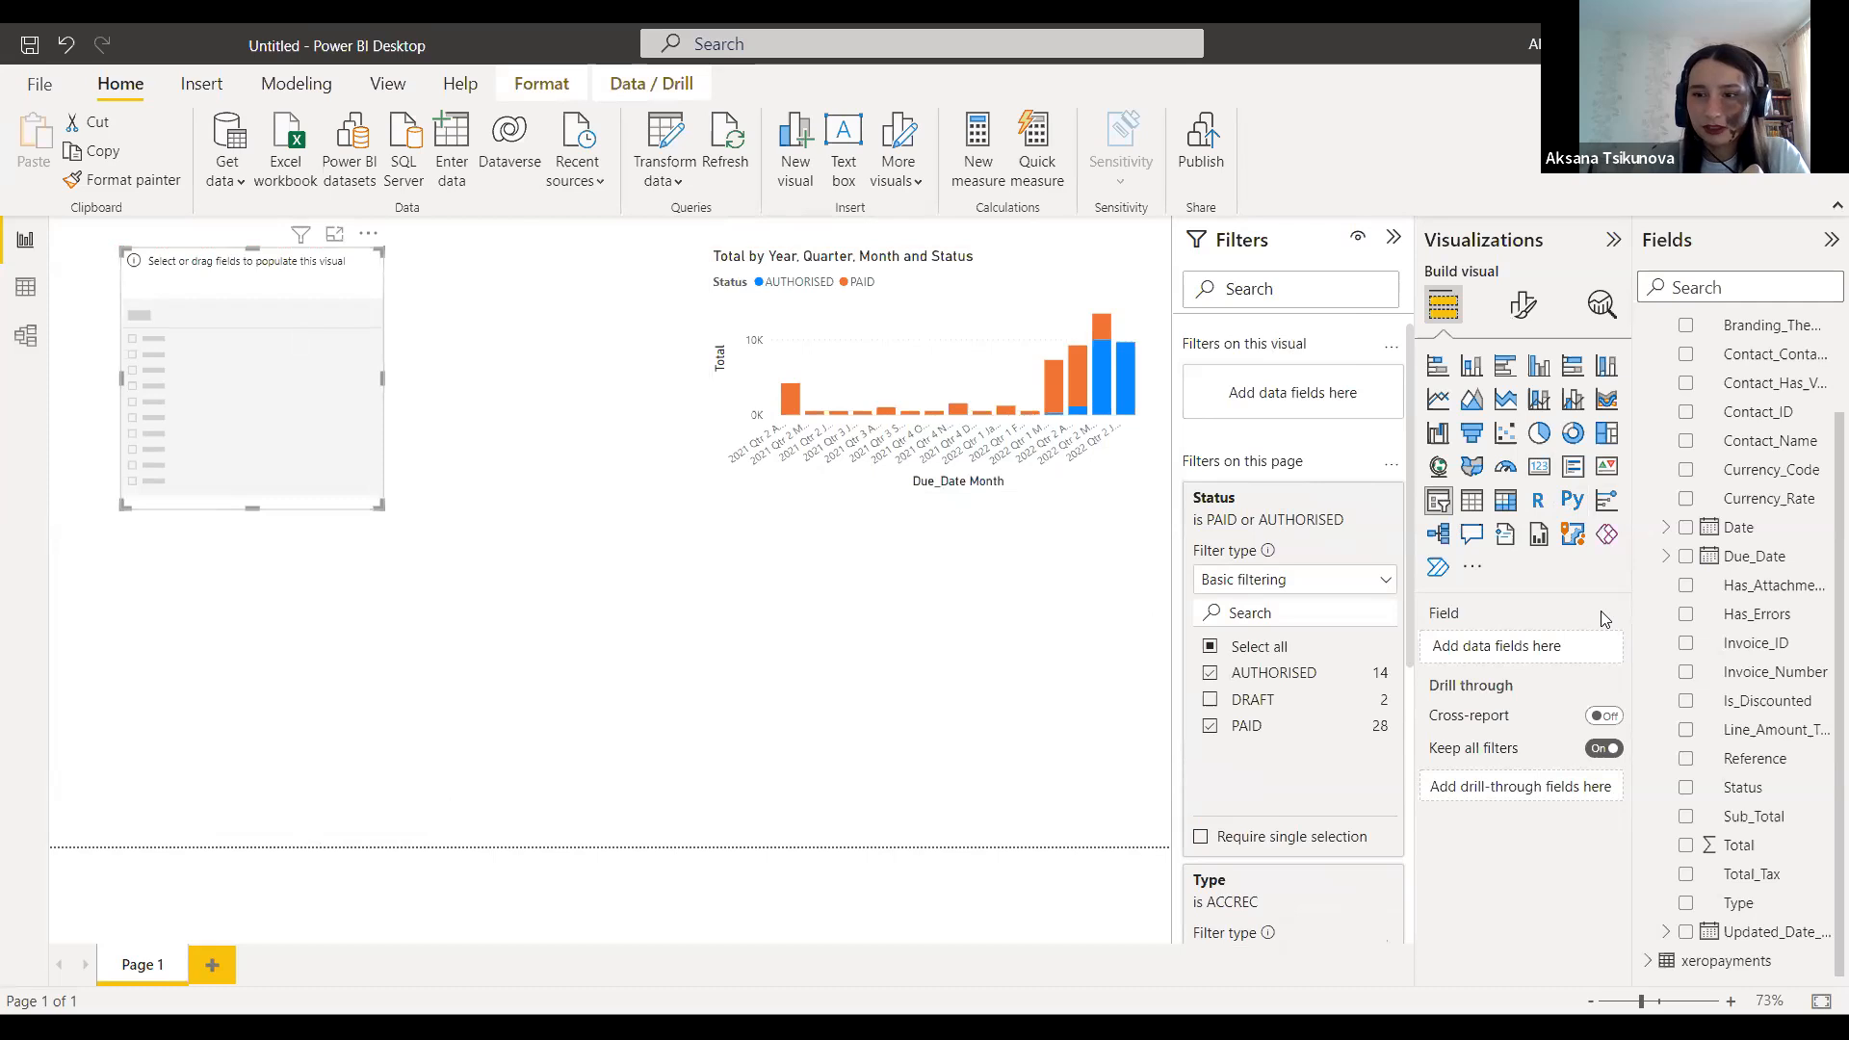
left_click_drag(1576, 579, 1521, 646)
left_click_drag(142, 318, 307, 320)
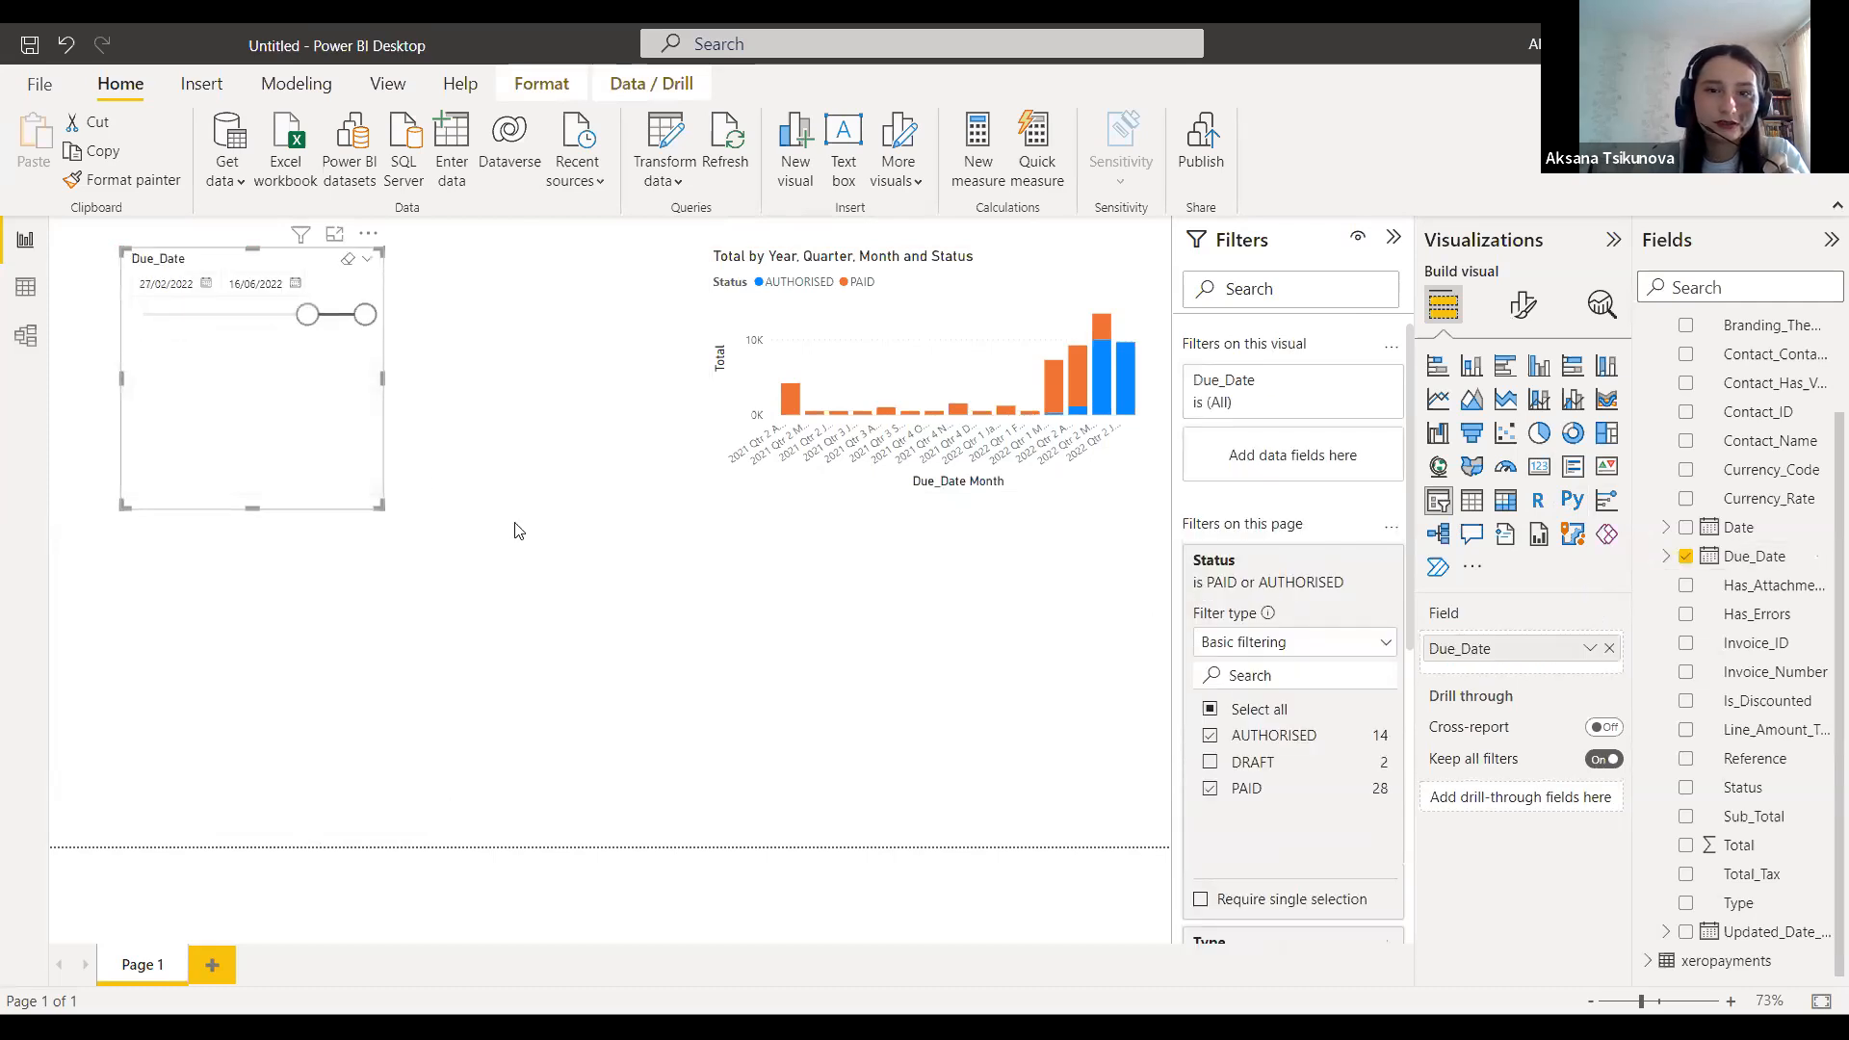
left_click(760, 603)
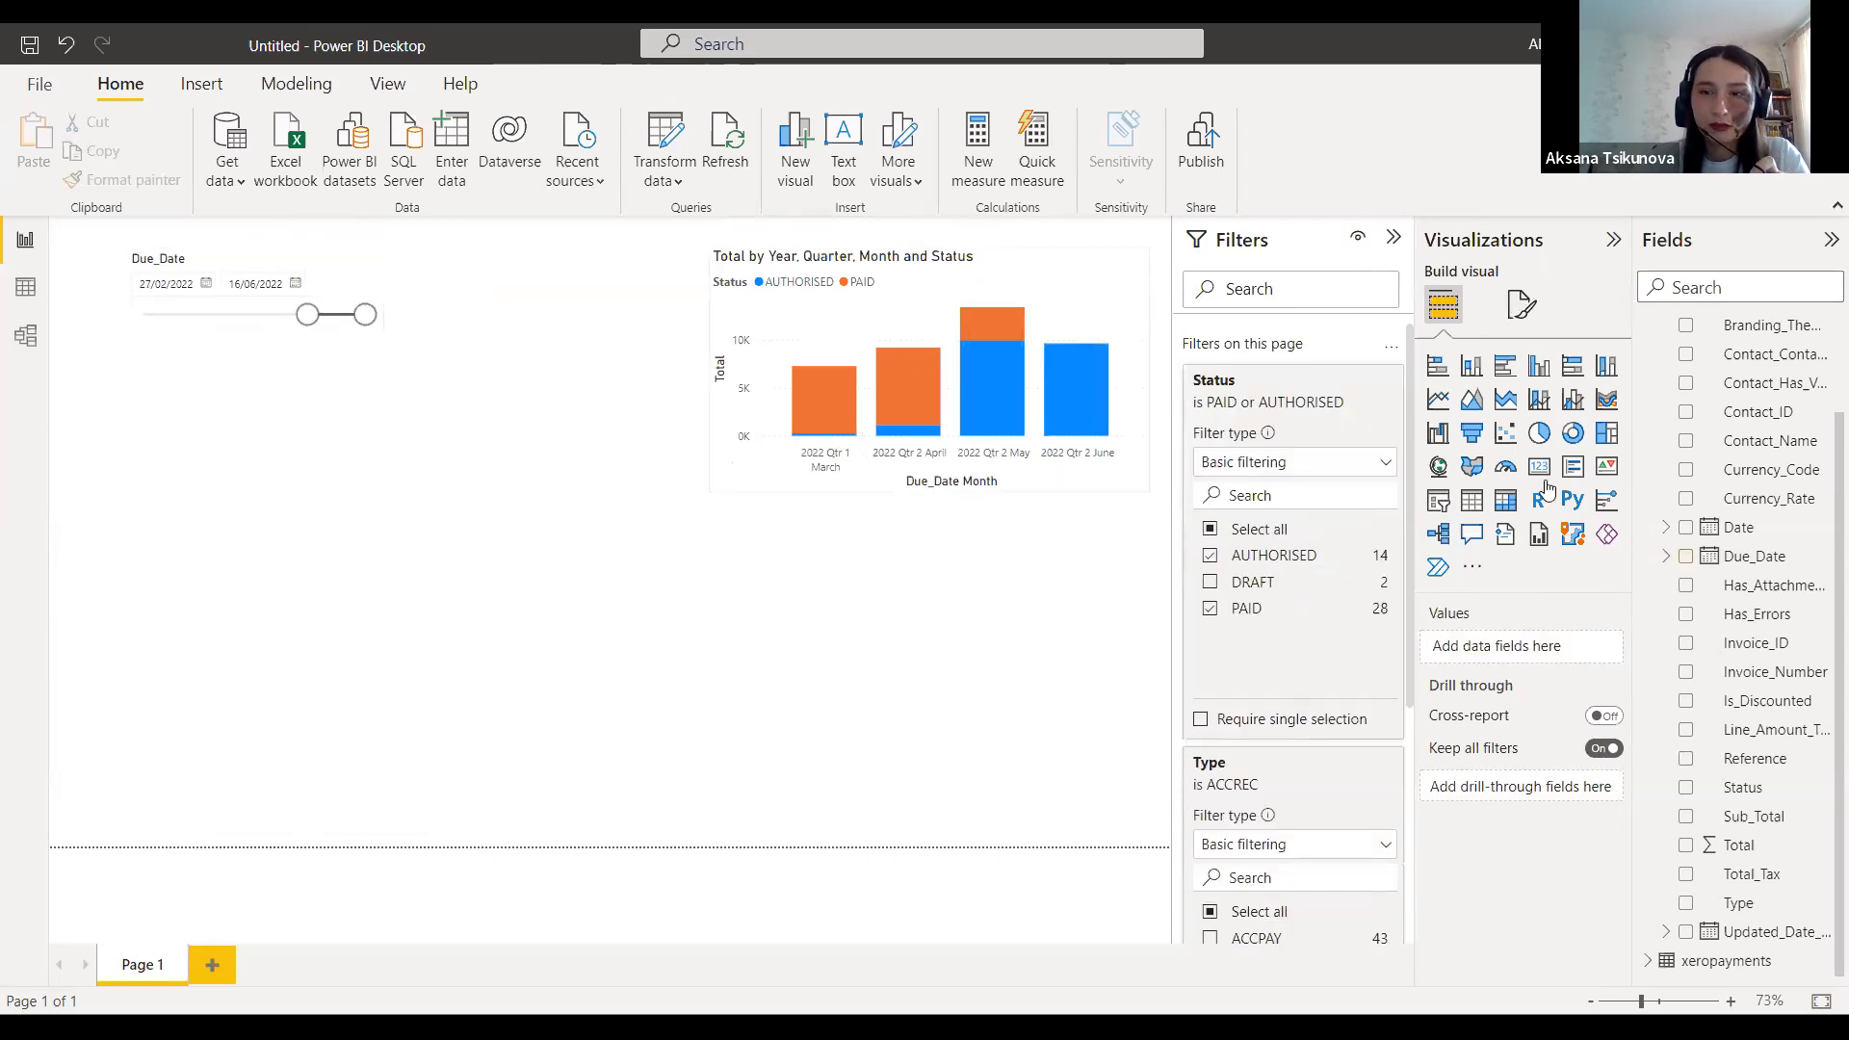
Step: Add a treemap of Total by Contact_Name below the column chart and widen it to the chart's outer edge
left_click(1606, 432)
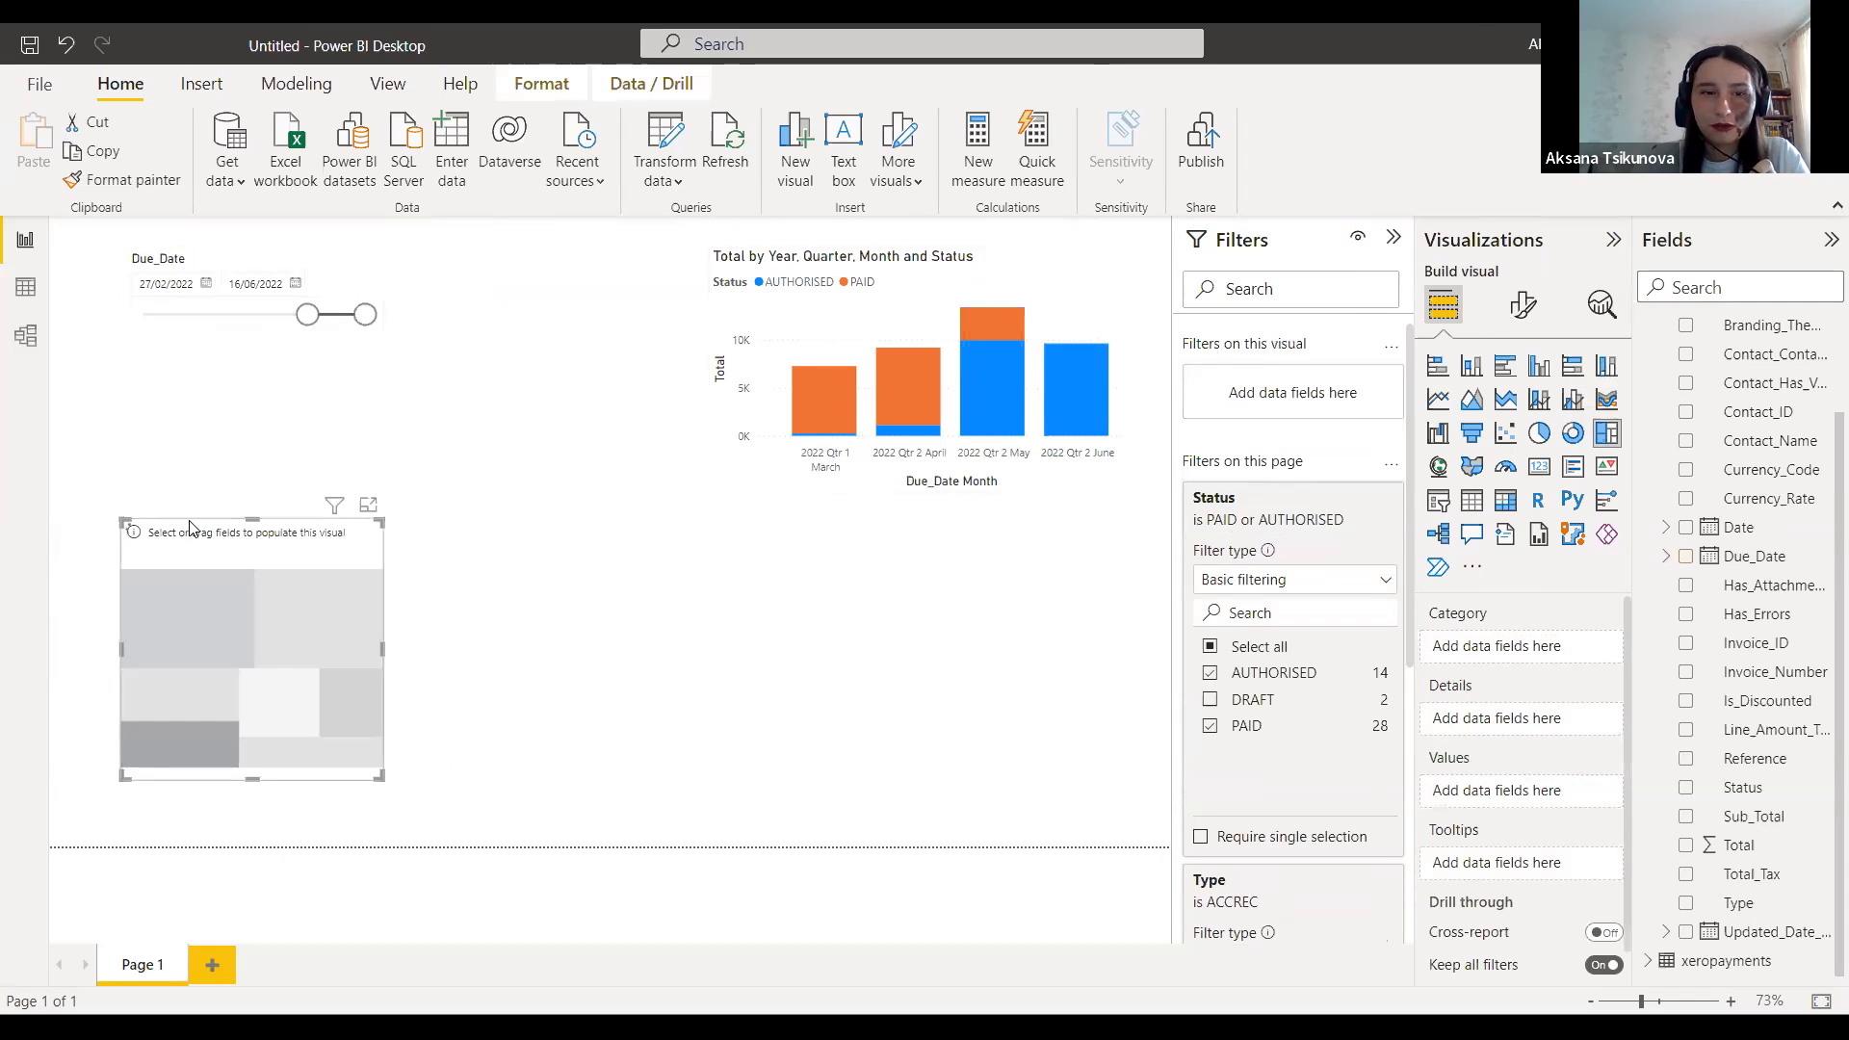
left_click_drag(274, 539, 953, 575)
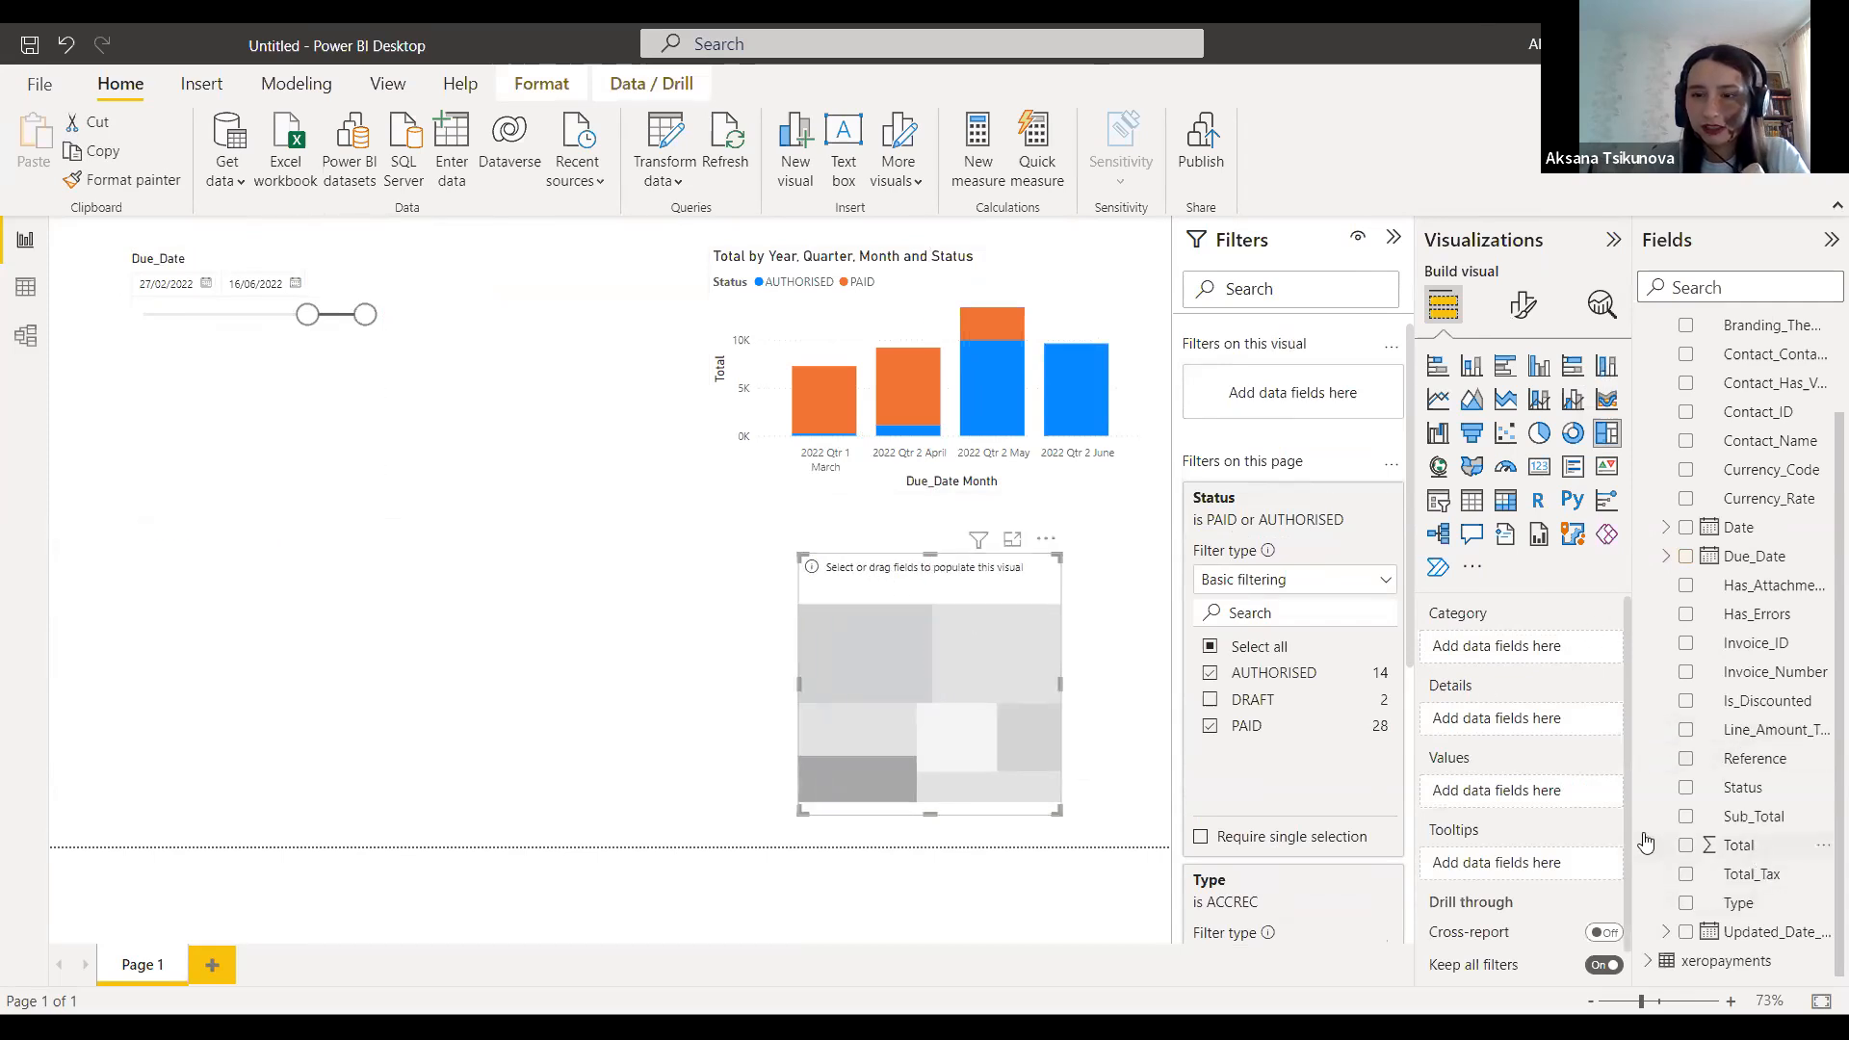
left_click(1685, 844)
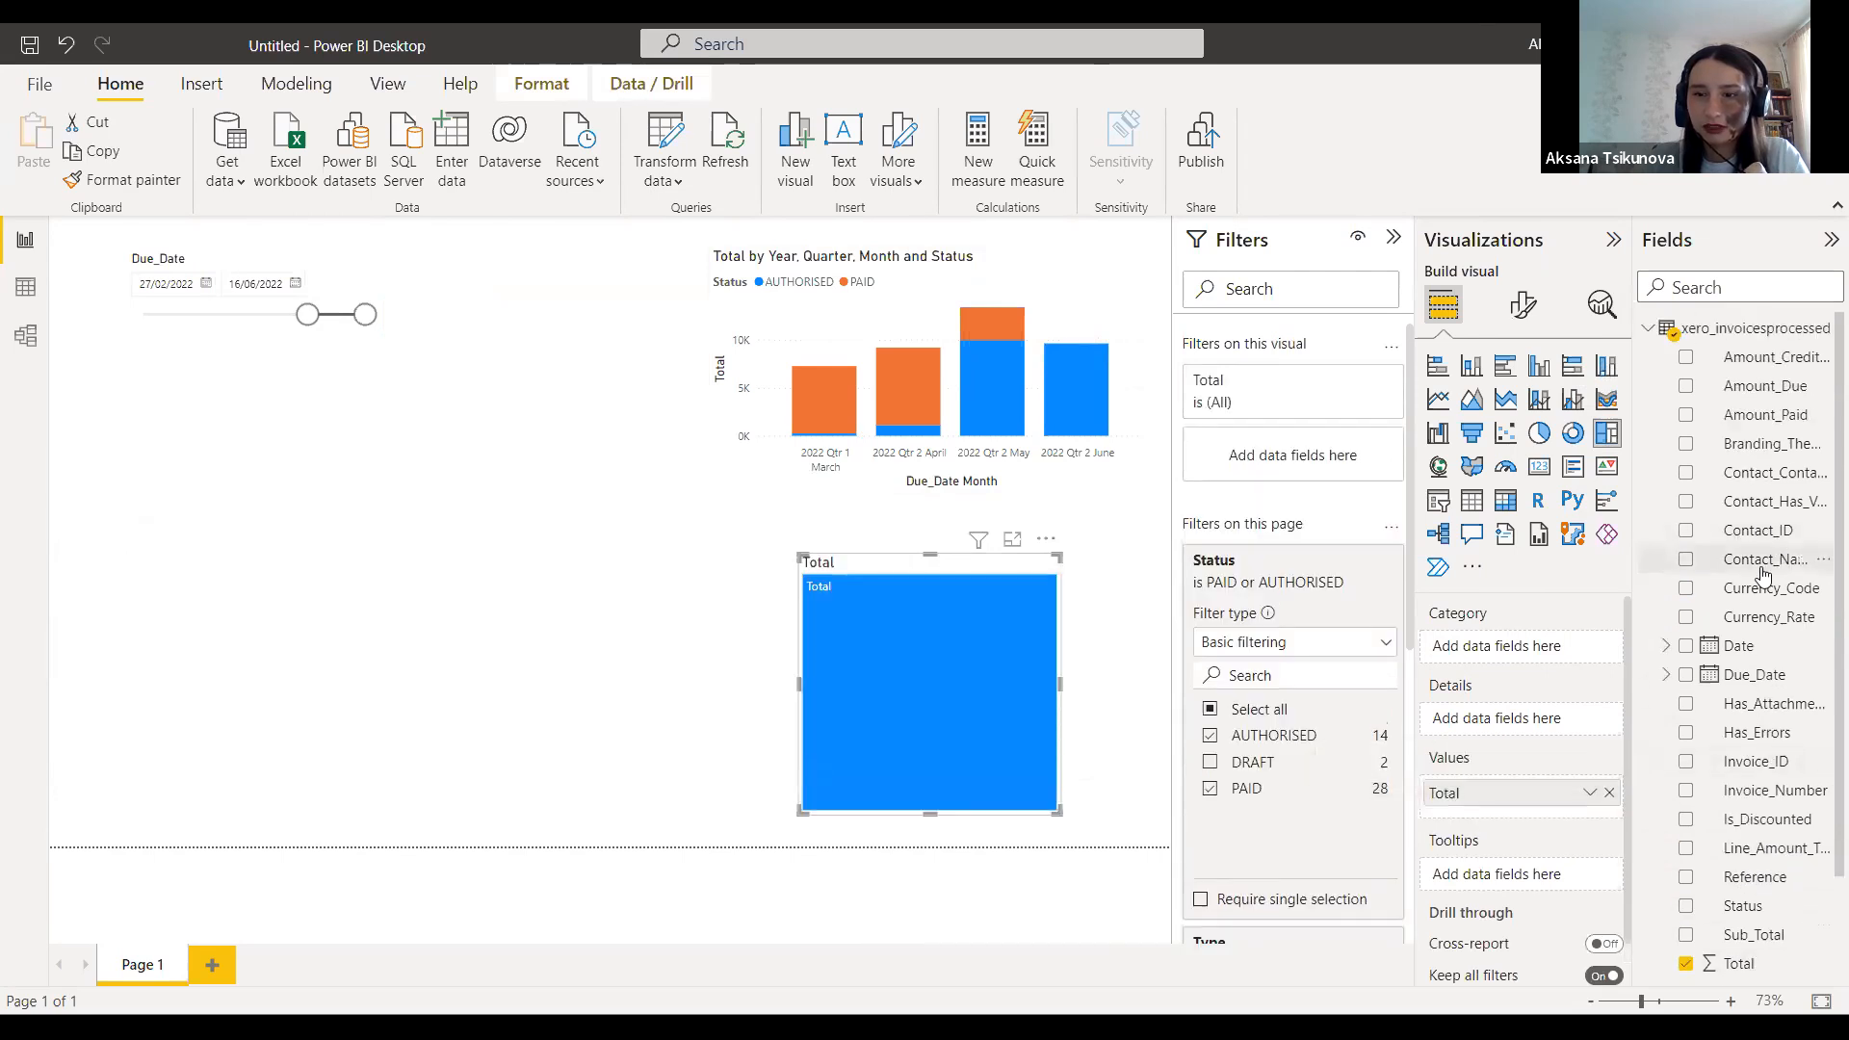
left_click_drag(1762, 572, 1562, 651)
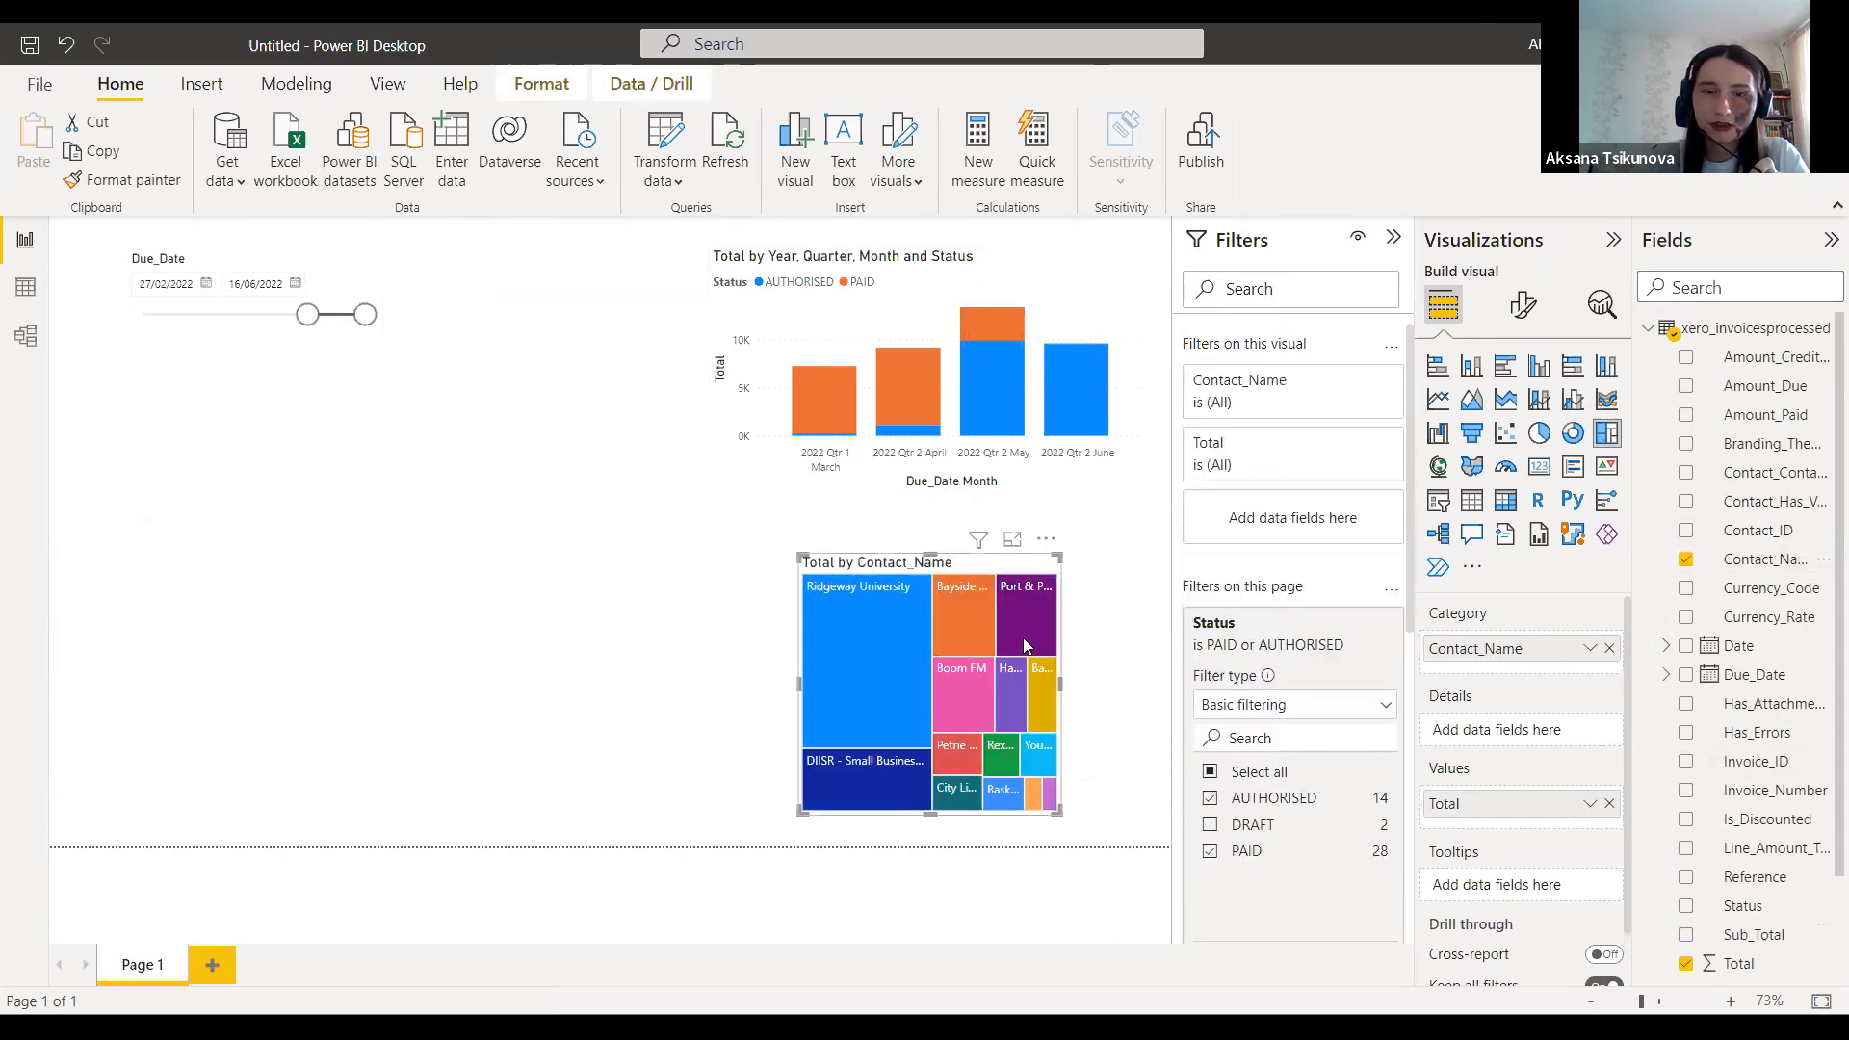
left_click_drag(1058, 685, 1146, 685)
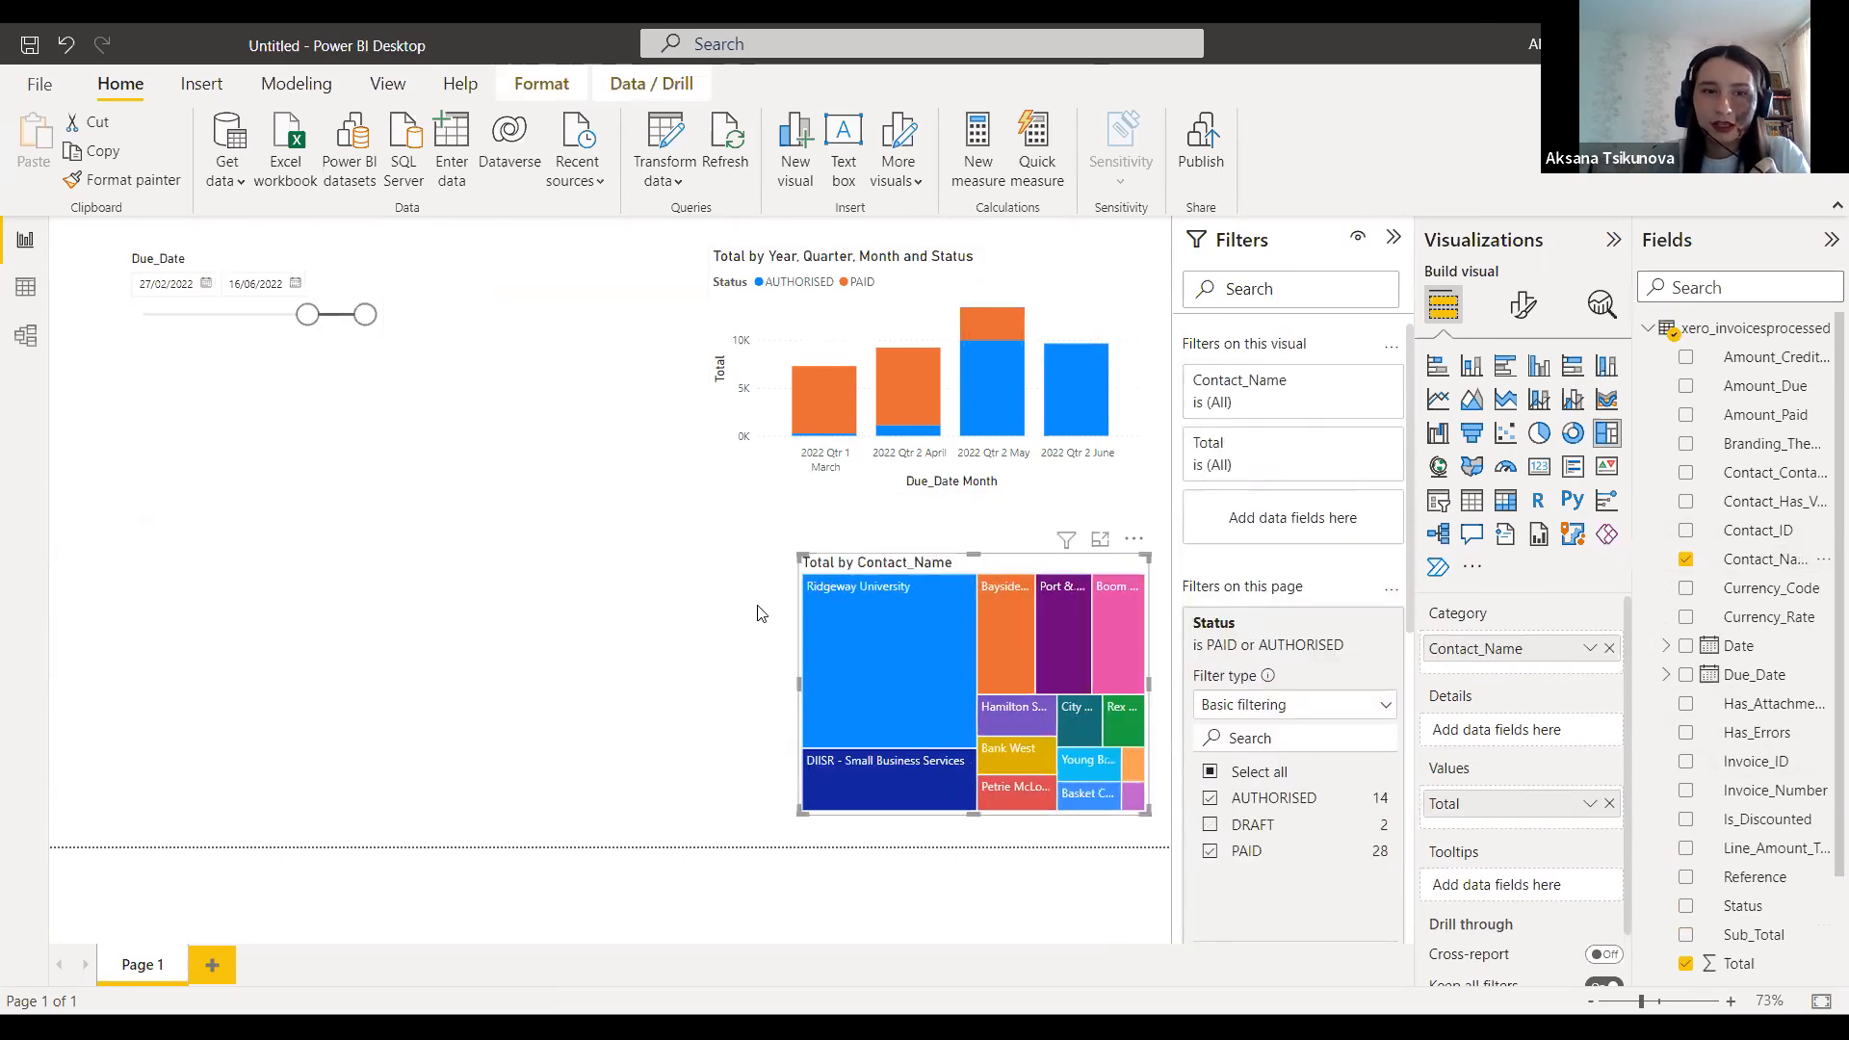
left_click(639, 587)
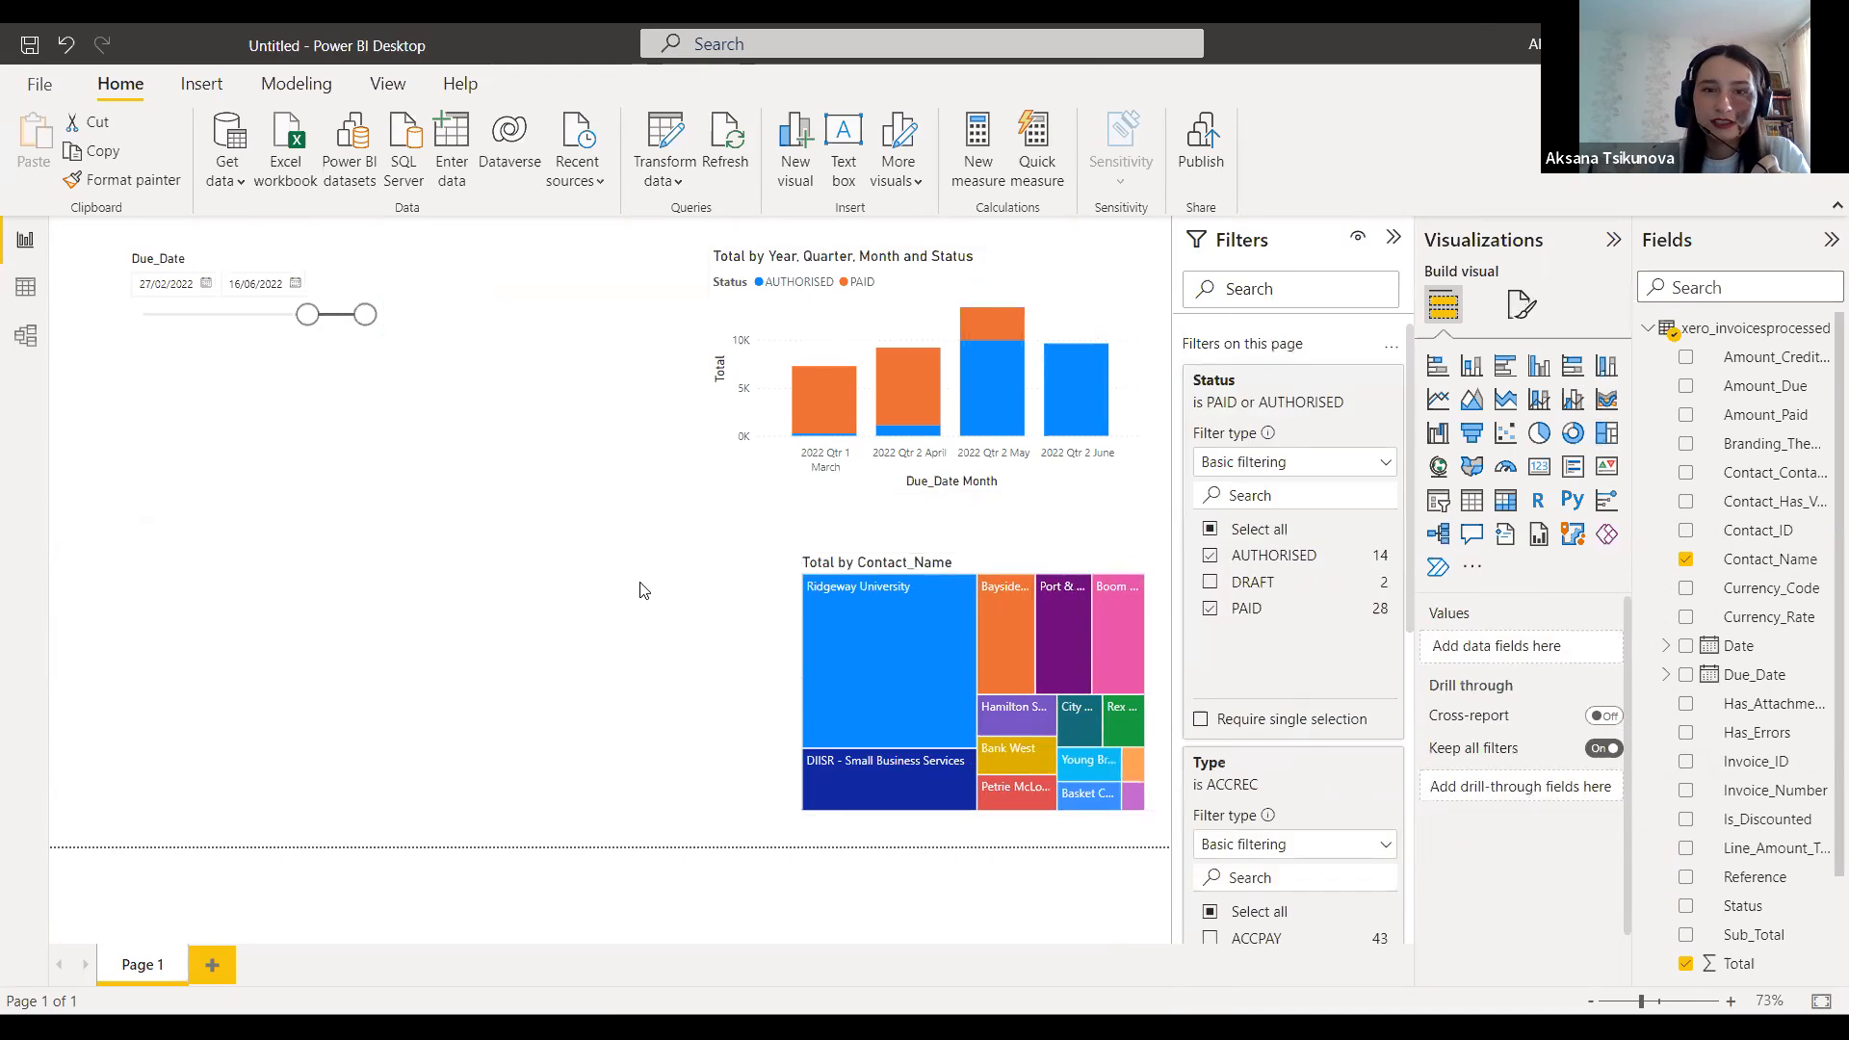
Step: Add a table visual in the page's lower-left area with the Contact_Name and Invoice_Number columns
left_click(1471, 500)
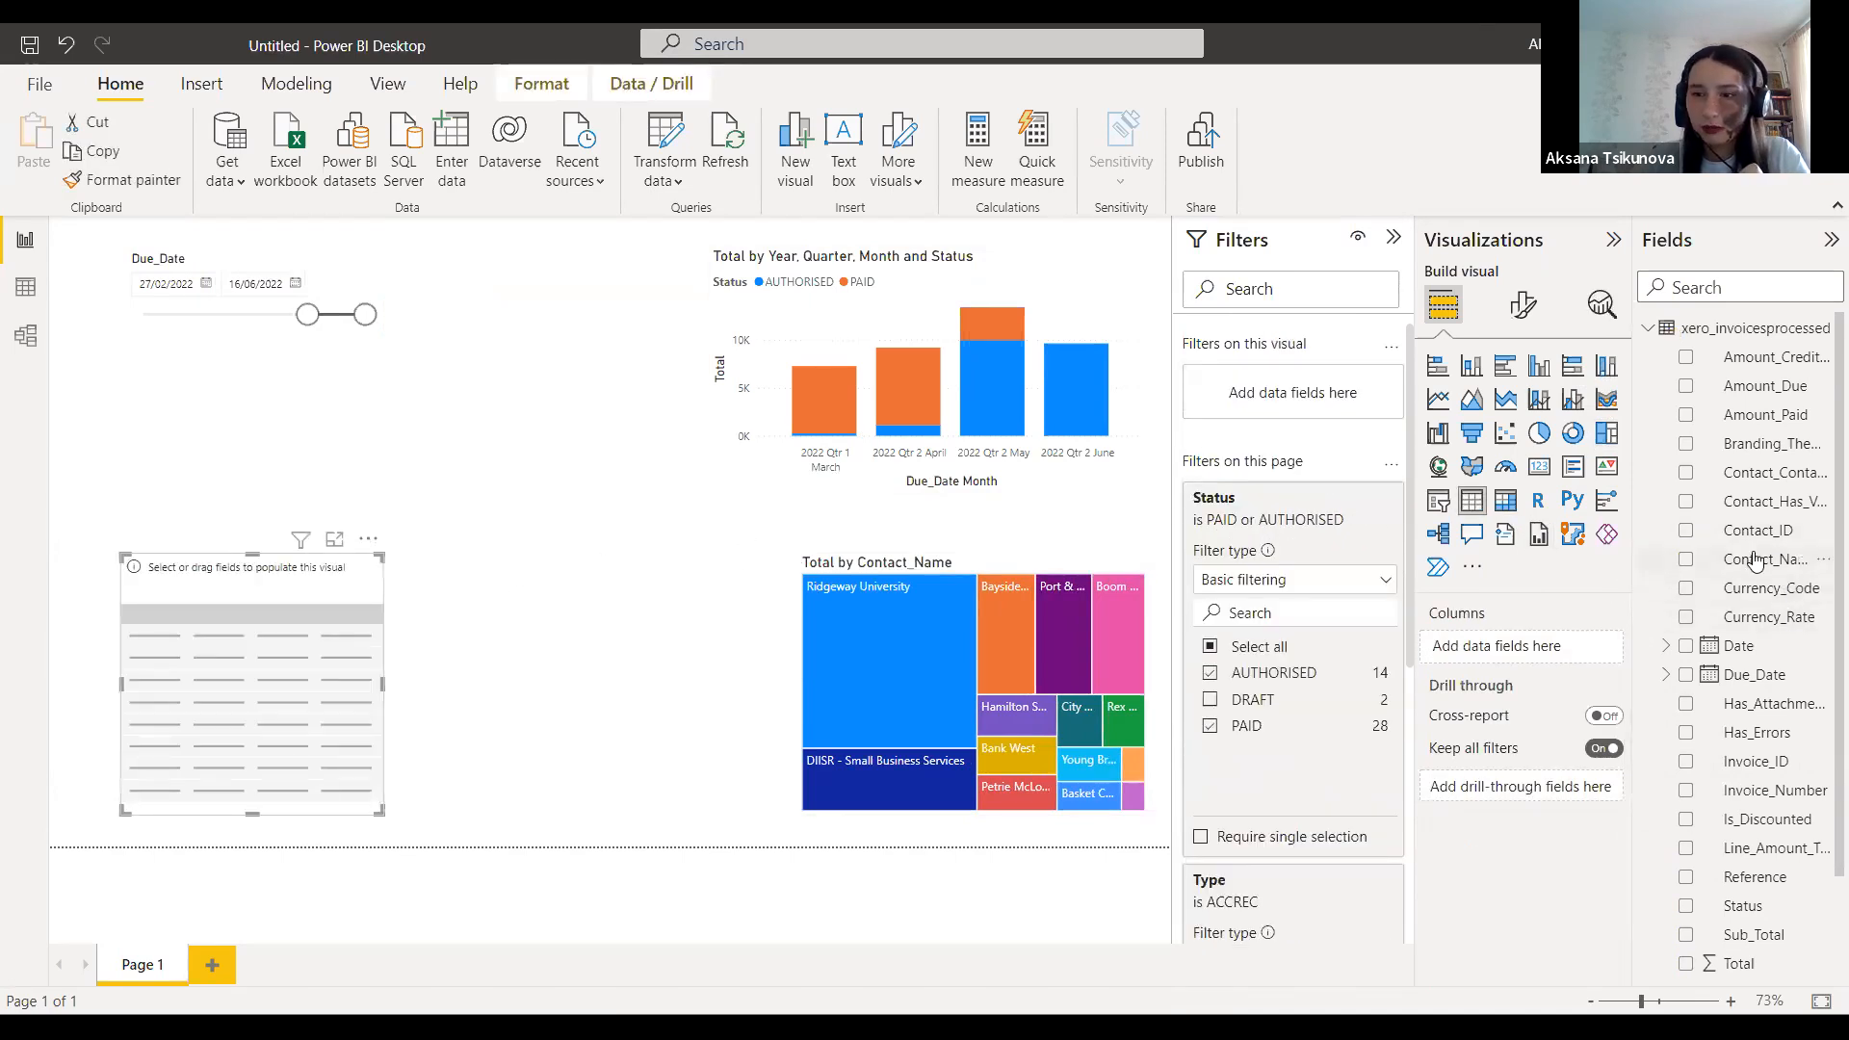
left_click_drag(1565, 663, 1547, 653)
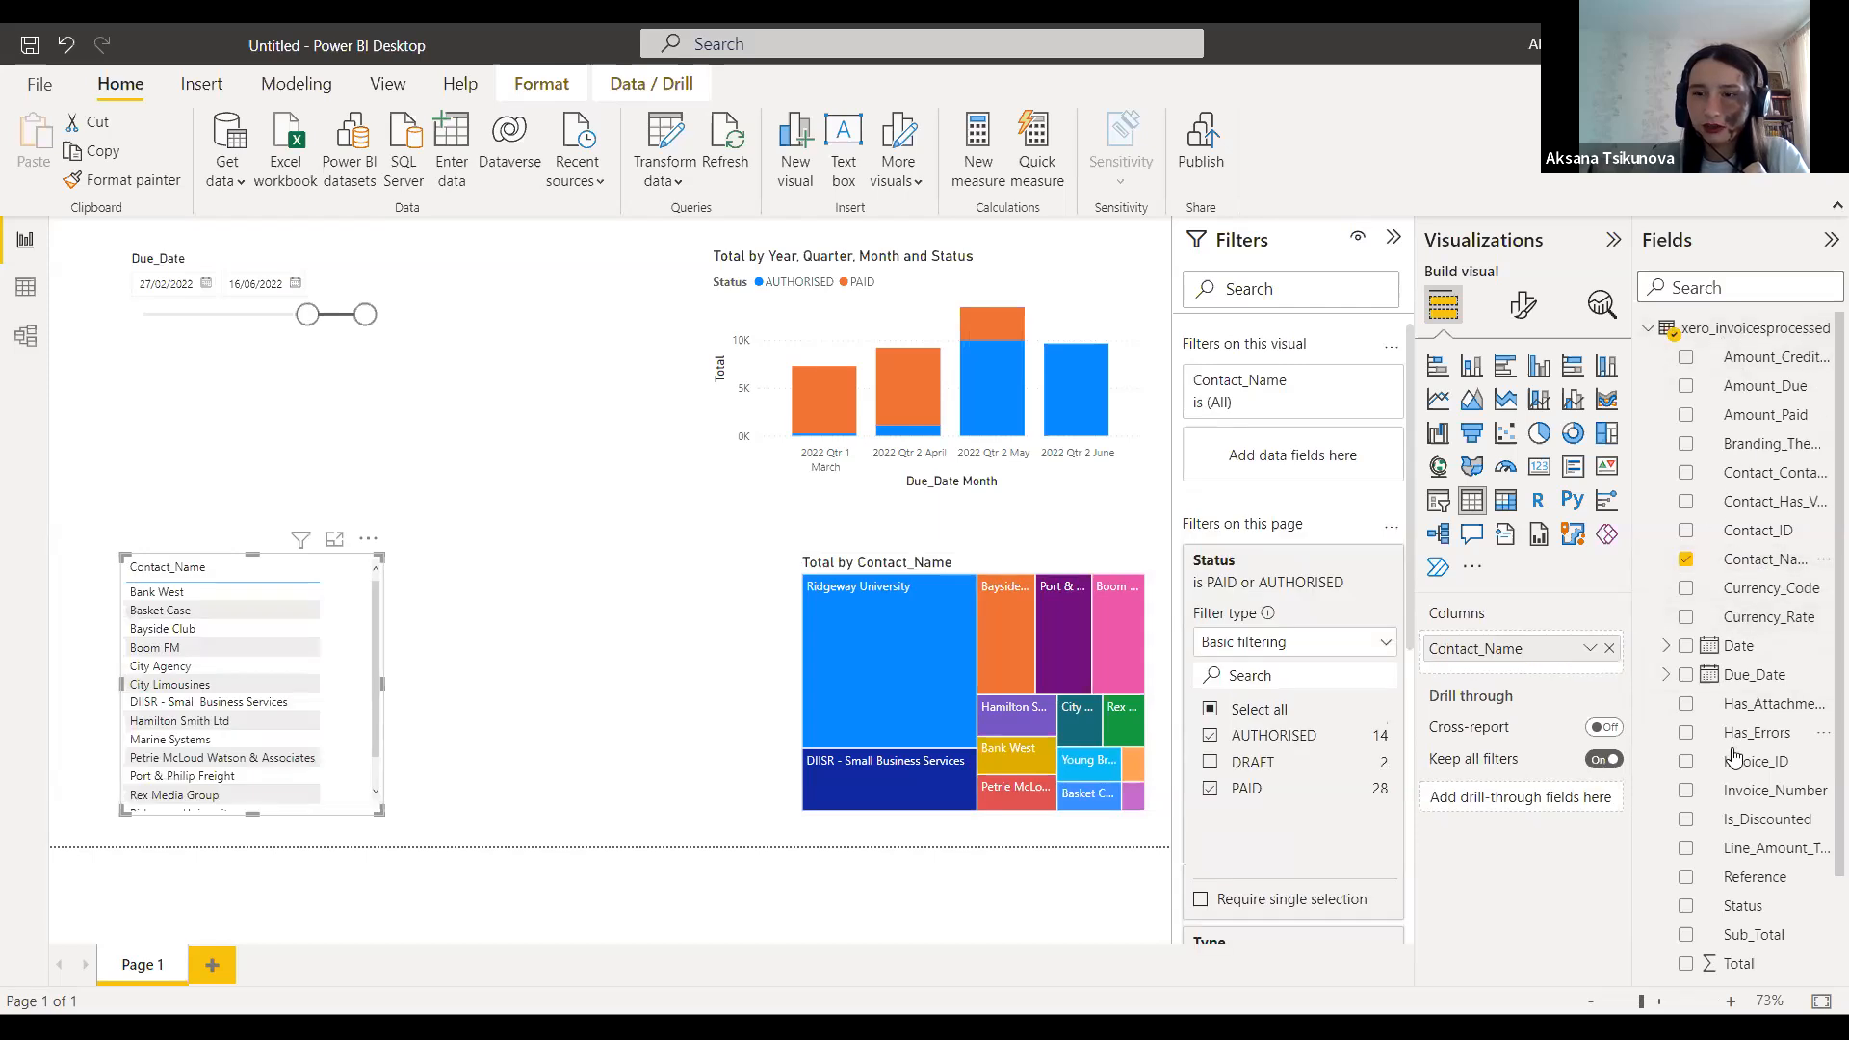
scroll(1734, 759, "down", 1)
left_click_drag(1781, 647, 1579, 674)
left_click_drag(1760, 679, 1579, 678)
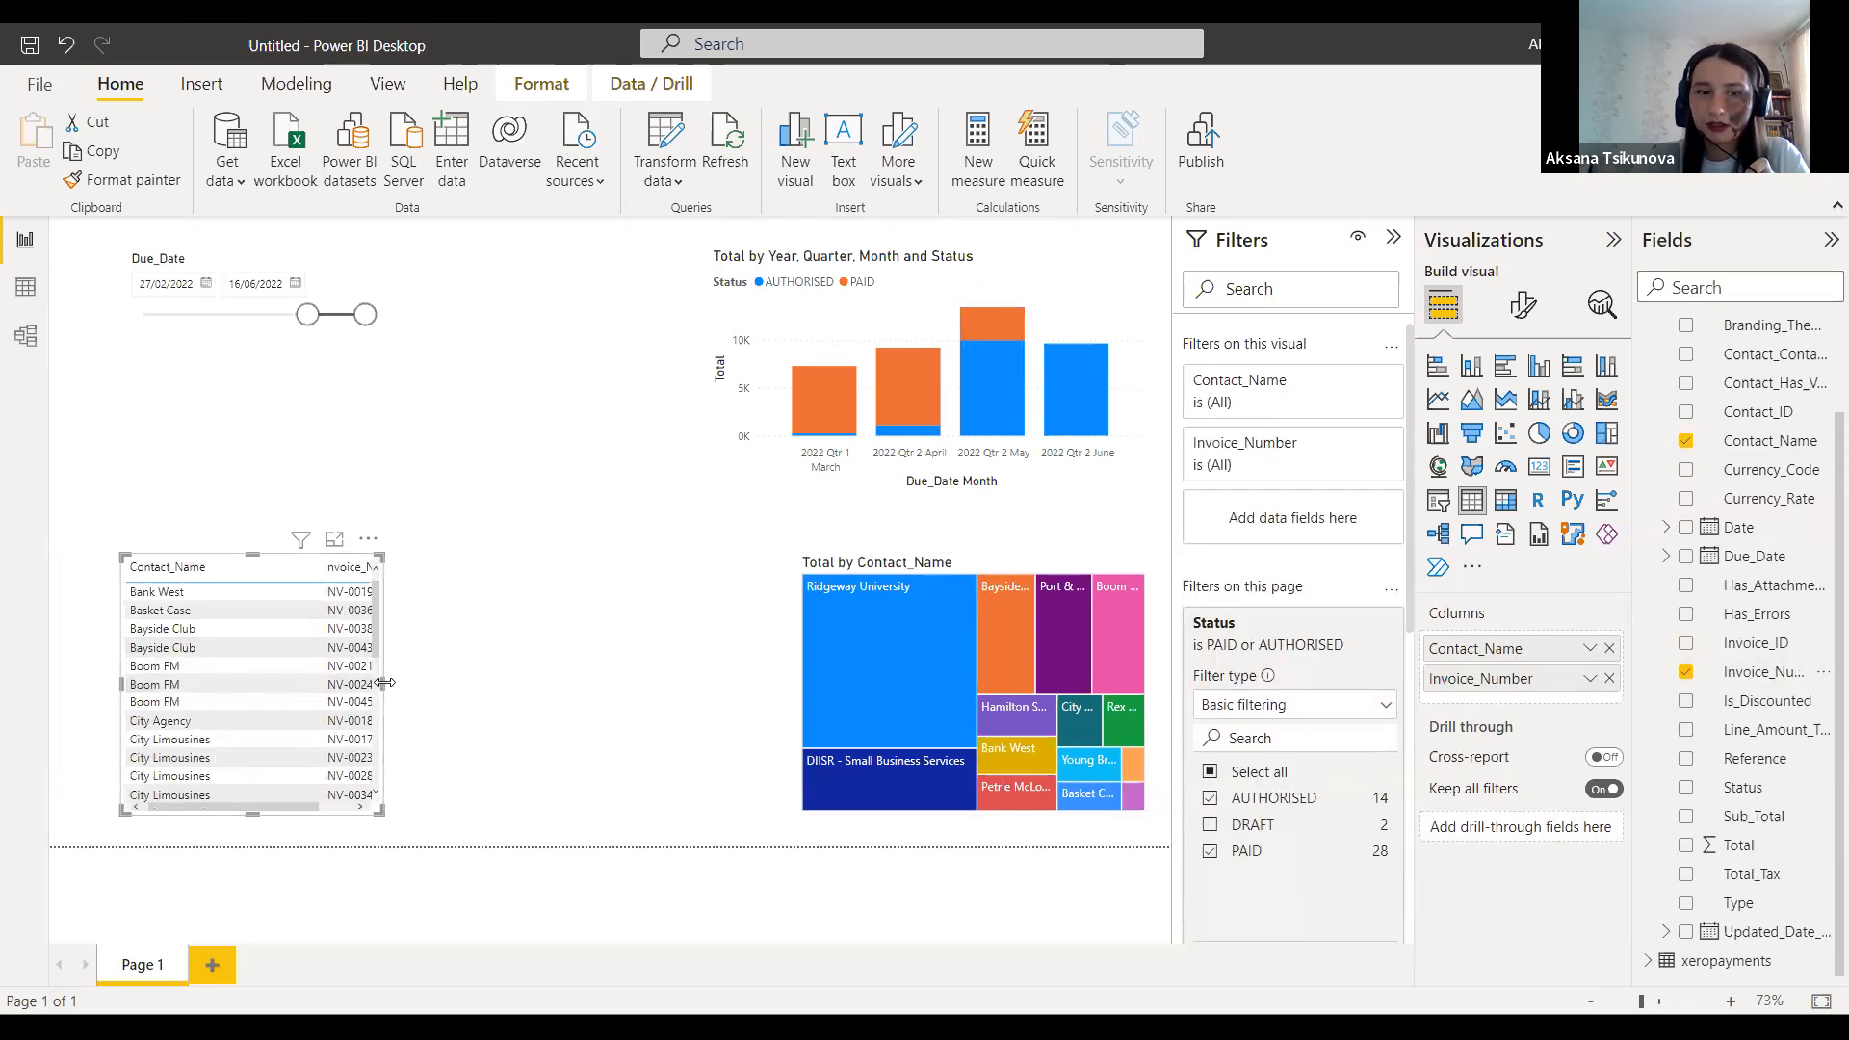
Step: Widen the table visual so the Invoice_Number column fits with room for more columns
left_click(619, 681)
left_click(364, 649)
left_click(381, 684)
left_click_drag(383, 682, 568, 682)
Step: Add the Date field from xeropayments to the invoice table after Invoice_Number and widen the table to fit it
scroll(1647, 349, "up", 3)
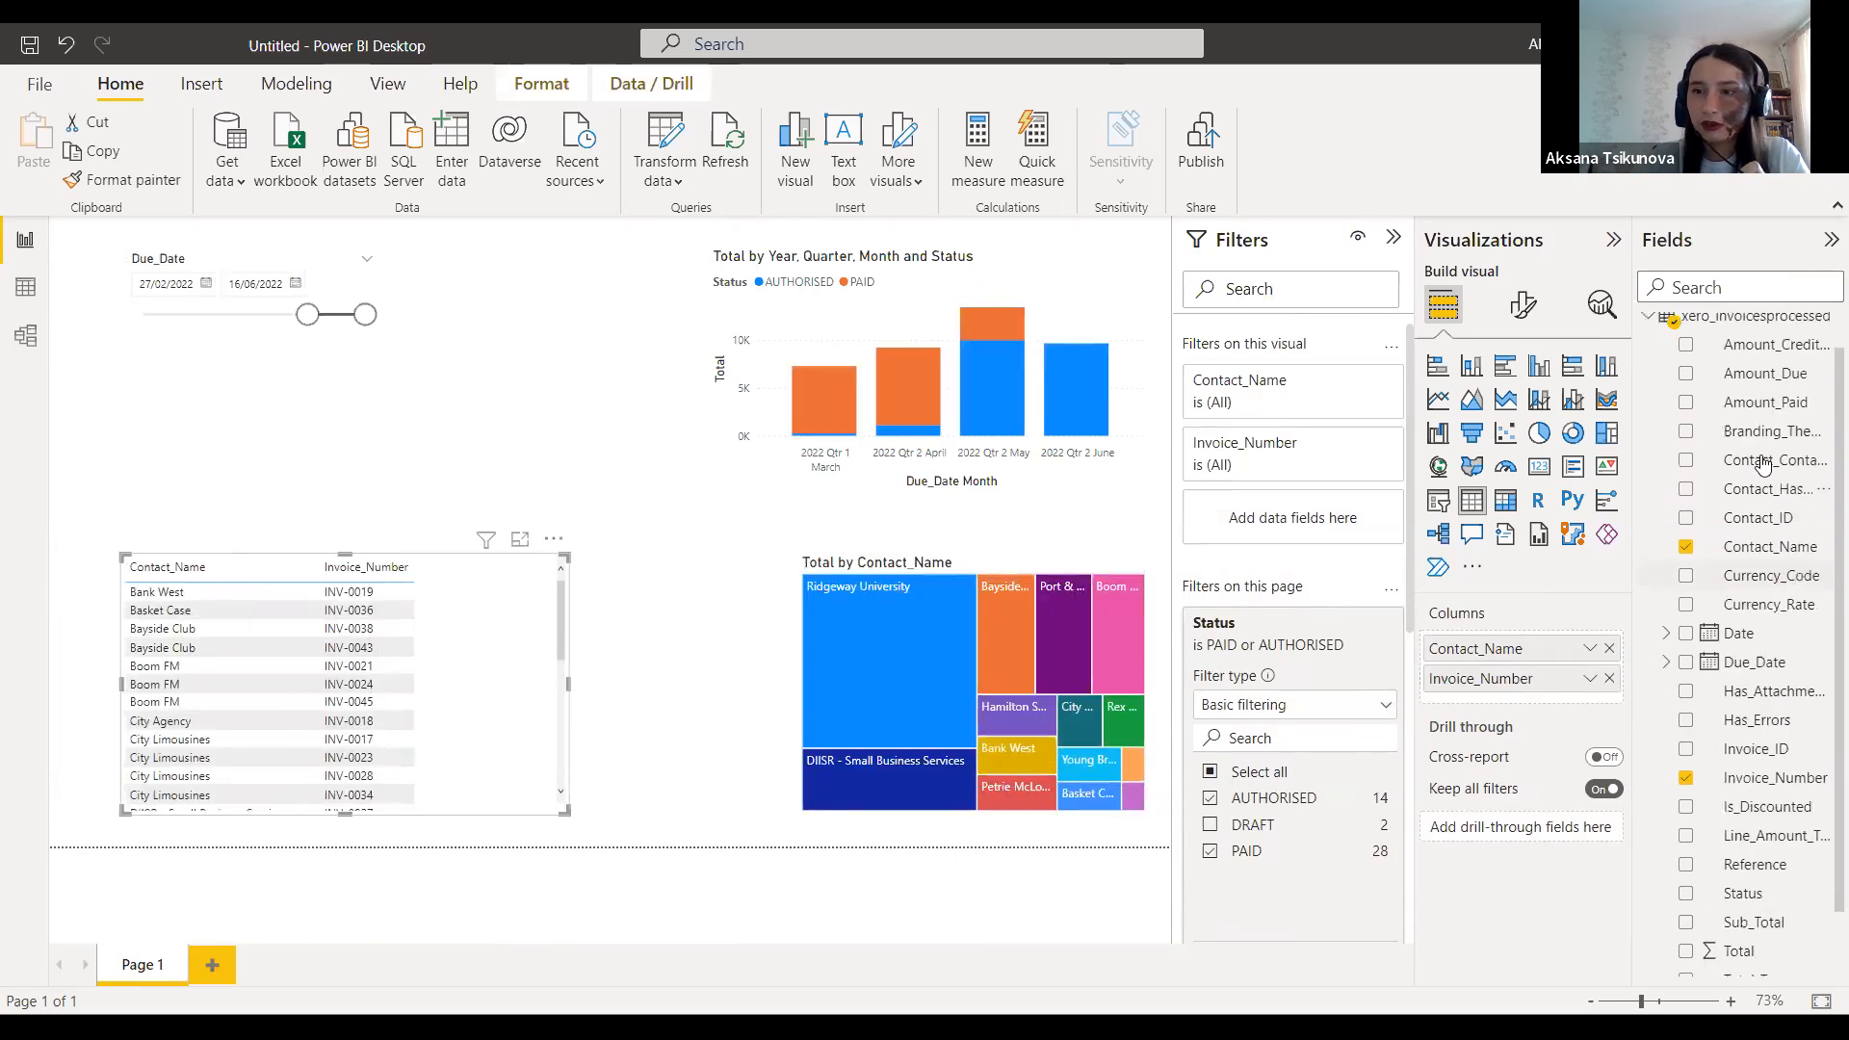
left_click(1648, 328)
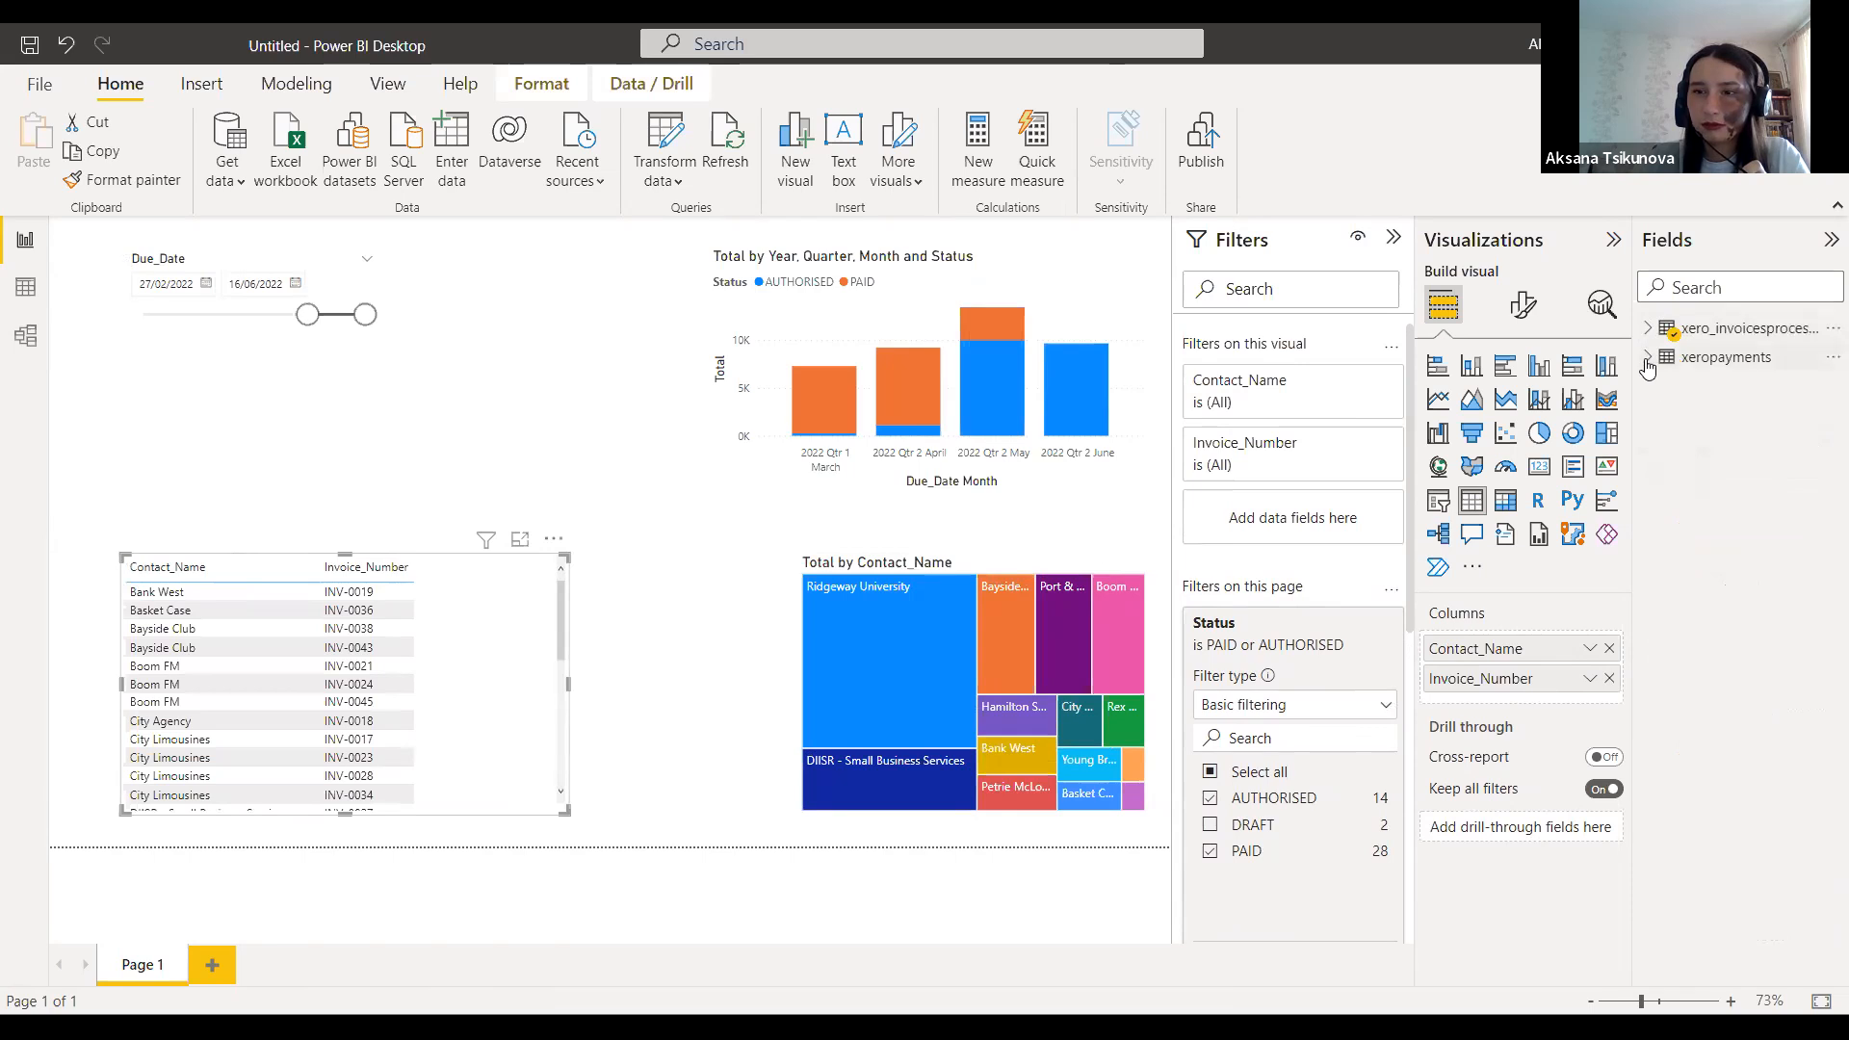
left_click(1648, 360)
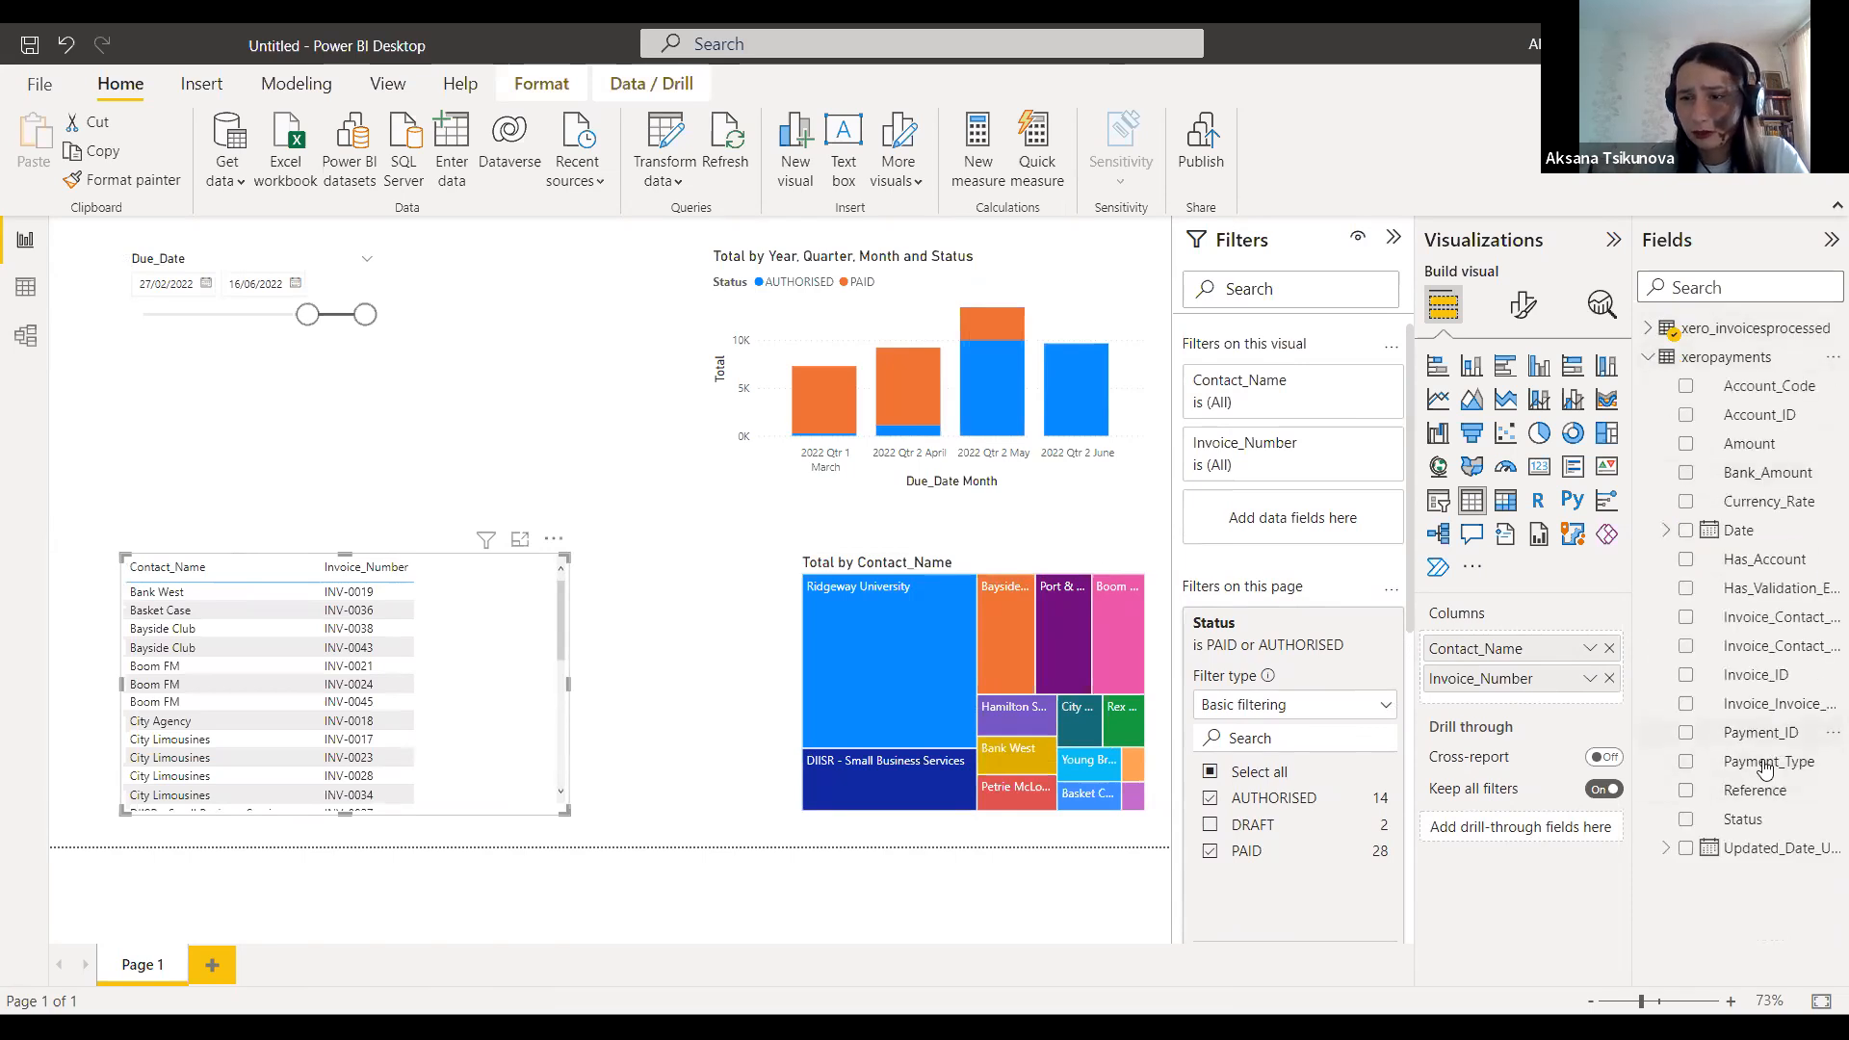
left_click_drag(1733, 559, 1734, 561)
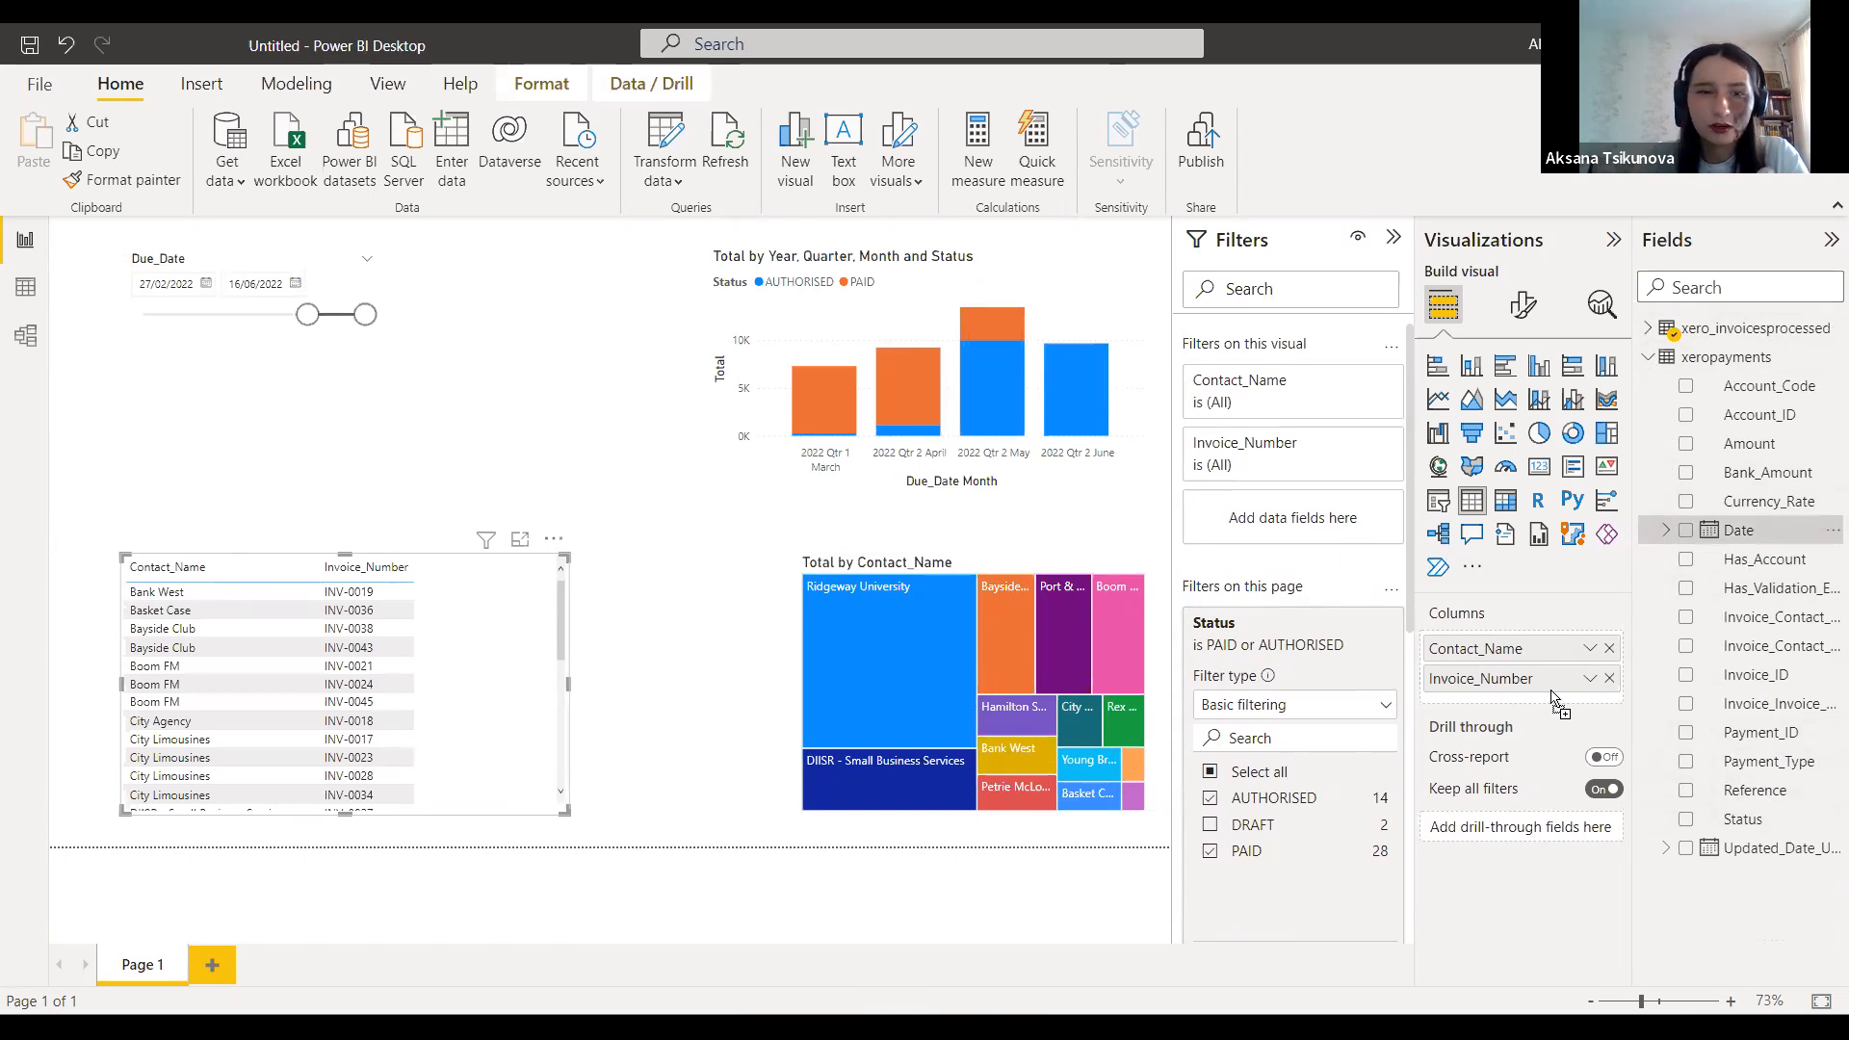
left_click_drag(569, 686, 682, 688)
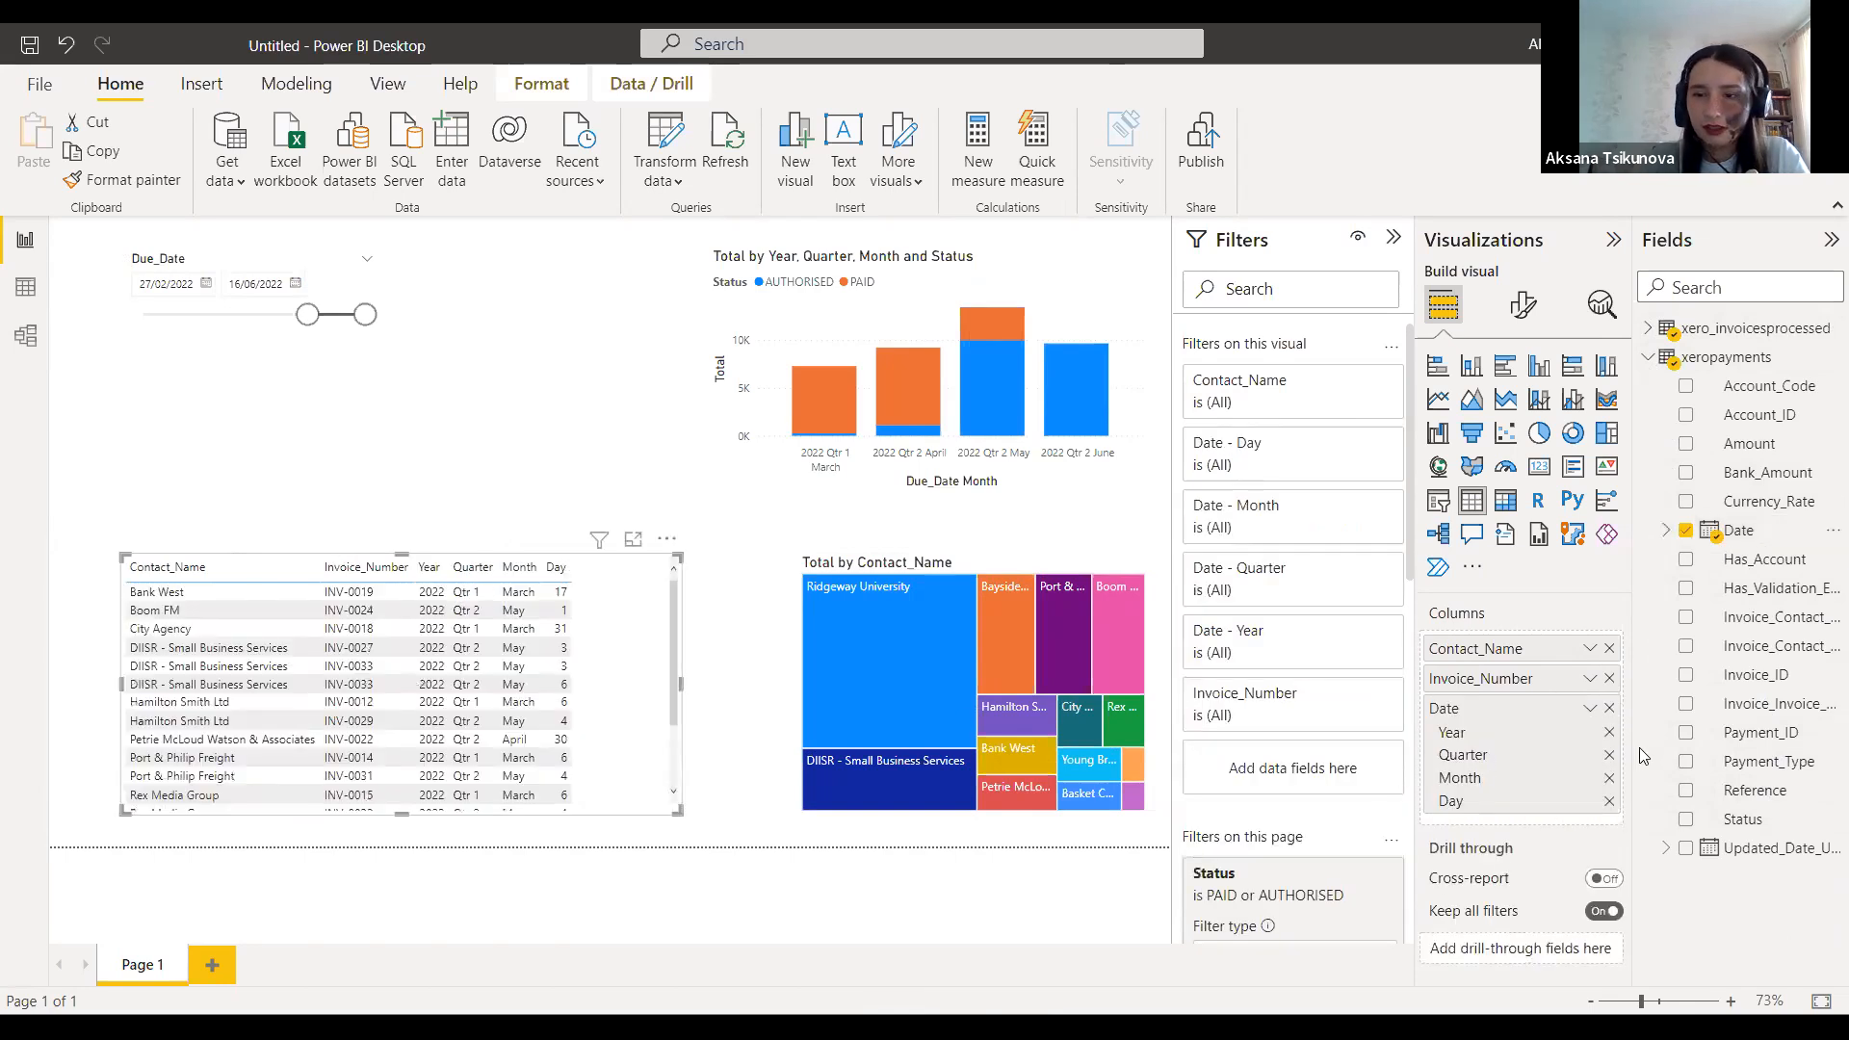
Step: Change the table's payment Date column from the date hierarchy to the plain Date
left_click(1591, 709)
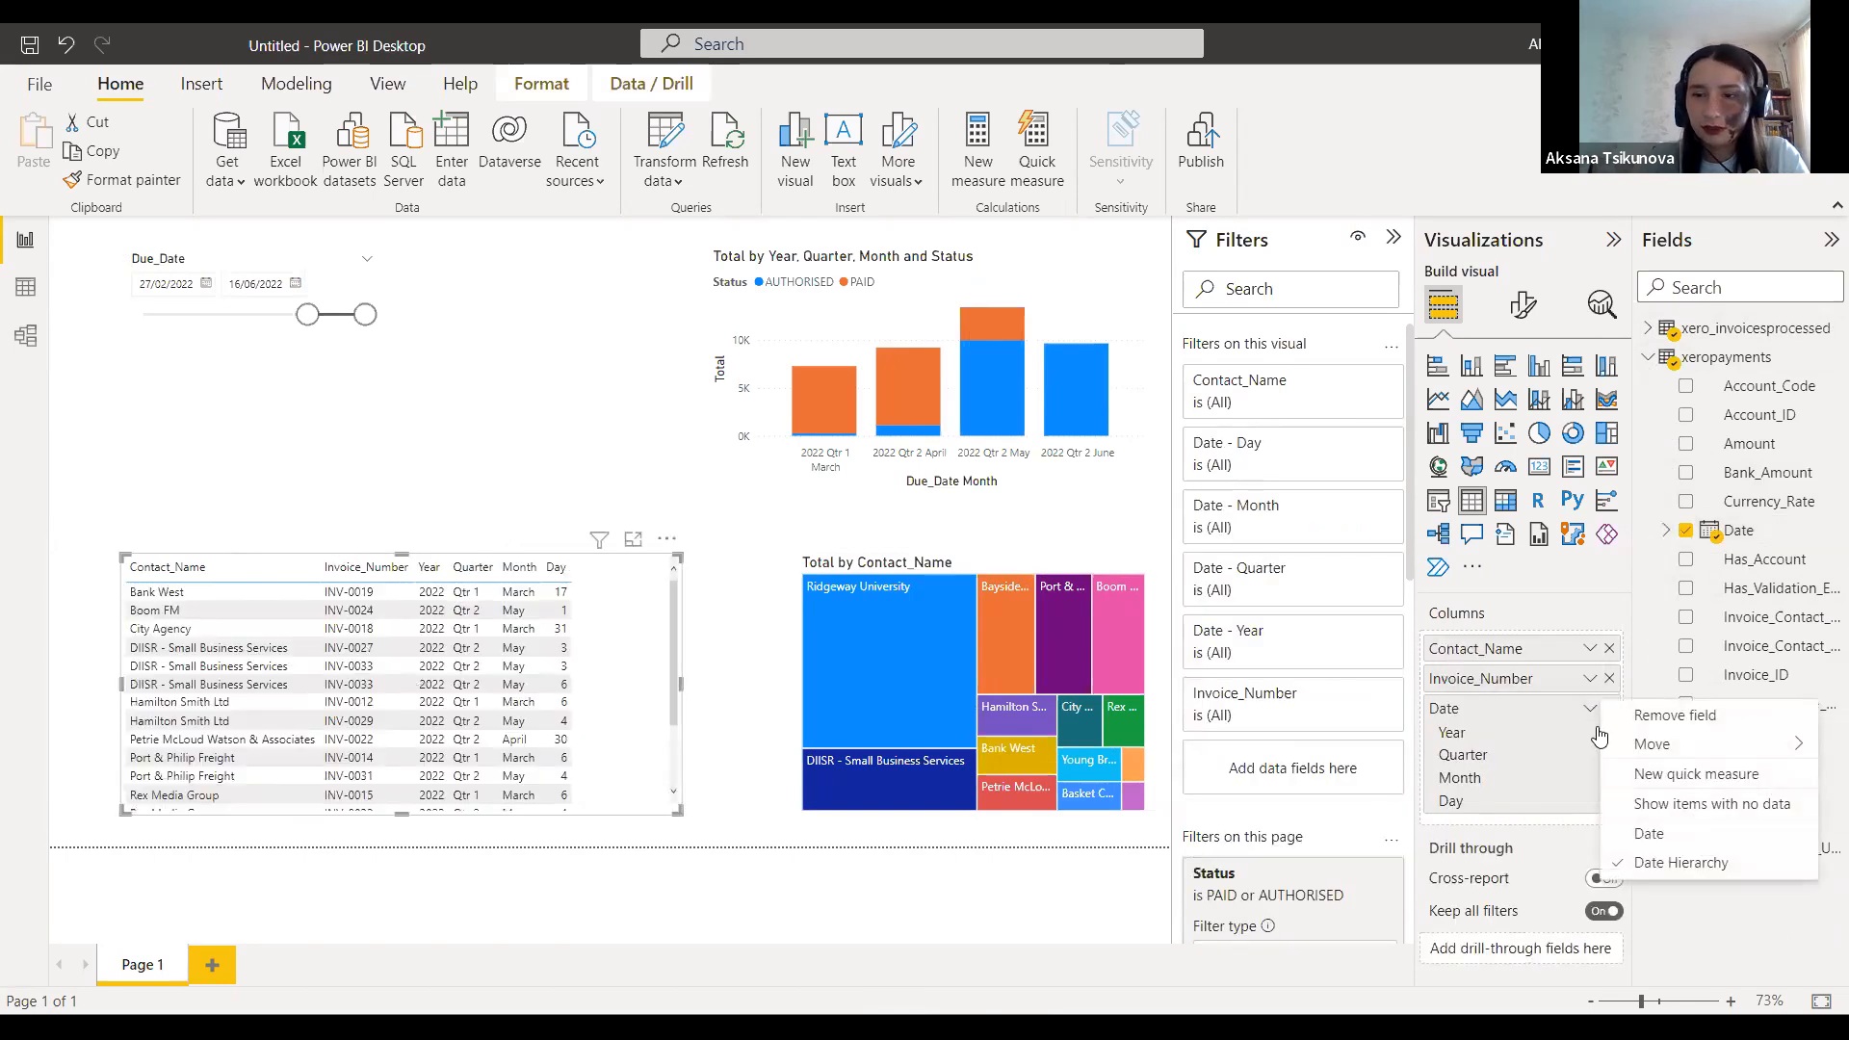
left_click(1676, 832)
scroll(449, 686, "down", 2)
scroll(448, 685, "up", 2)
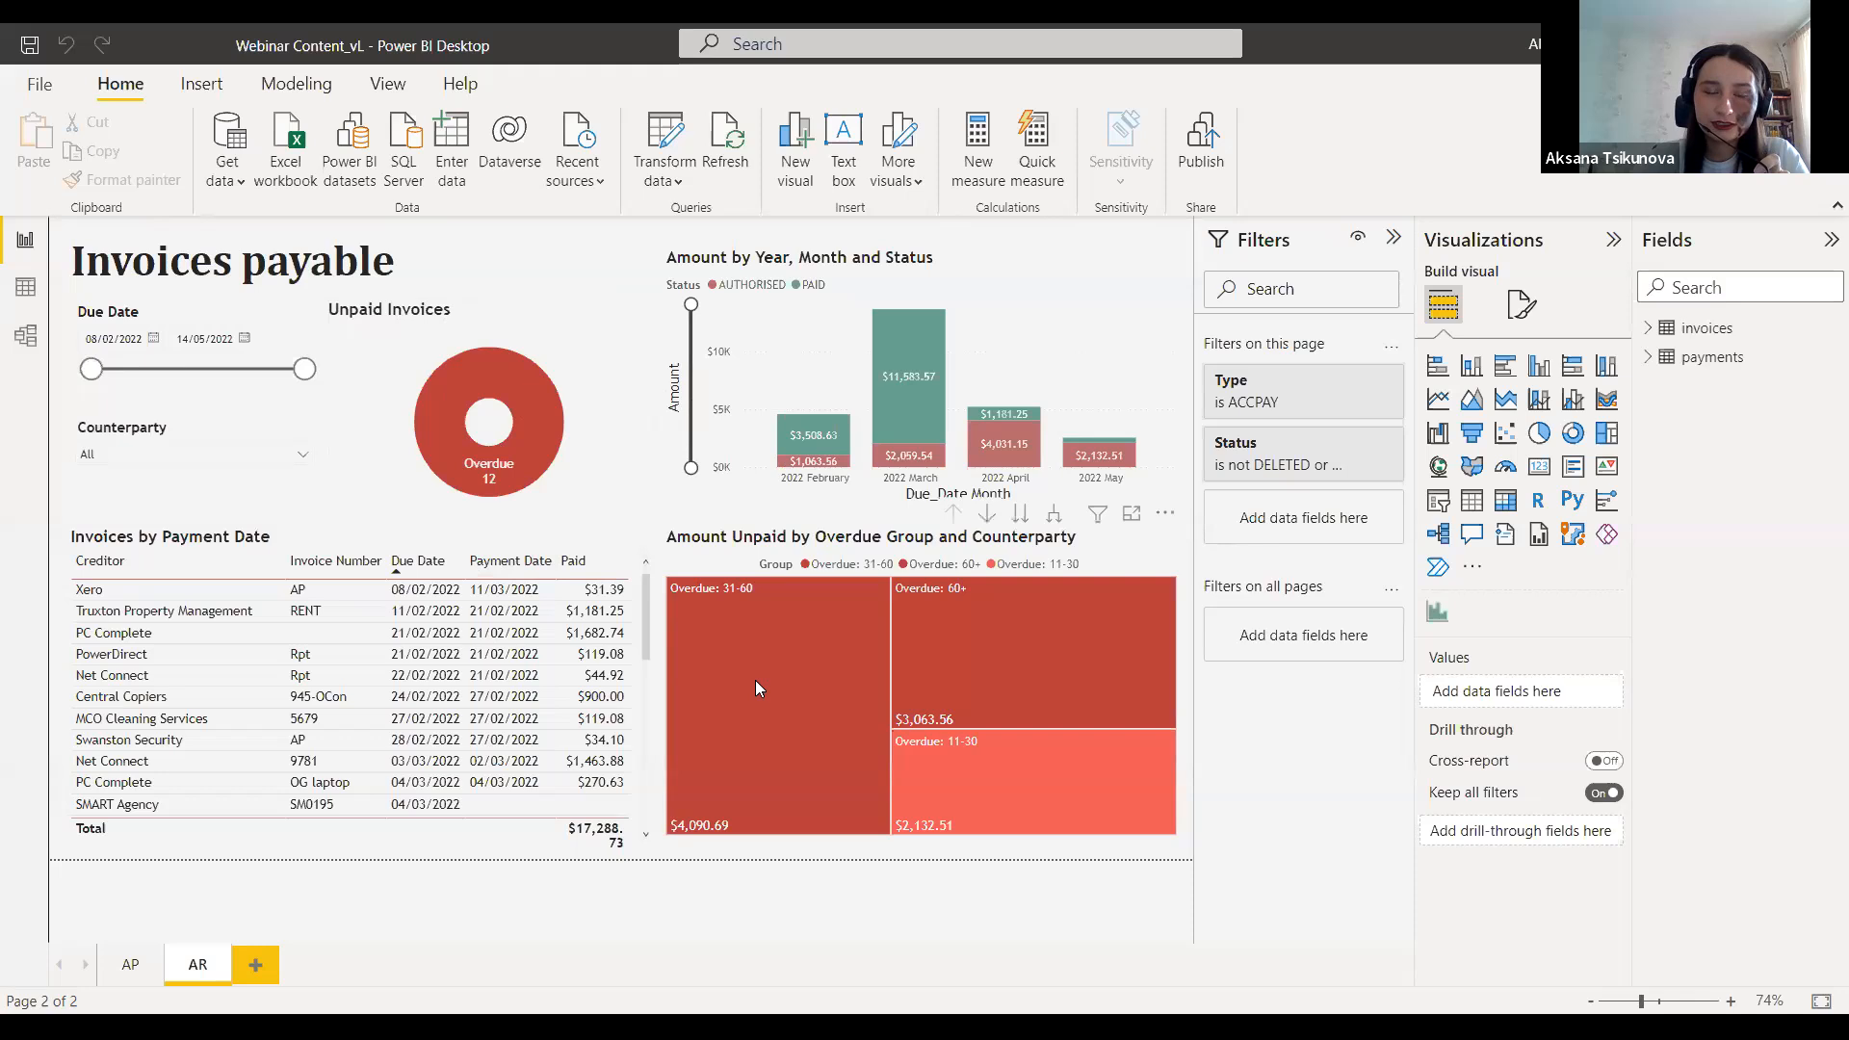
Step: Duplicate the AR page in the Webinar Content_vL report
mouse_move(755, 680)
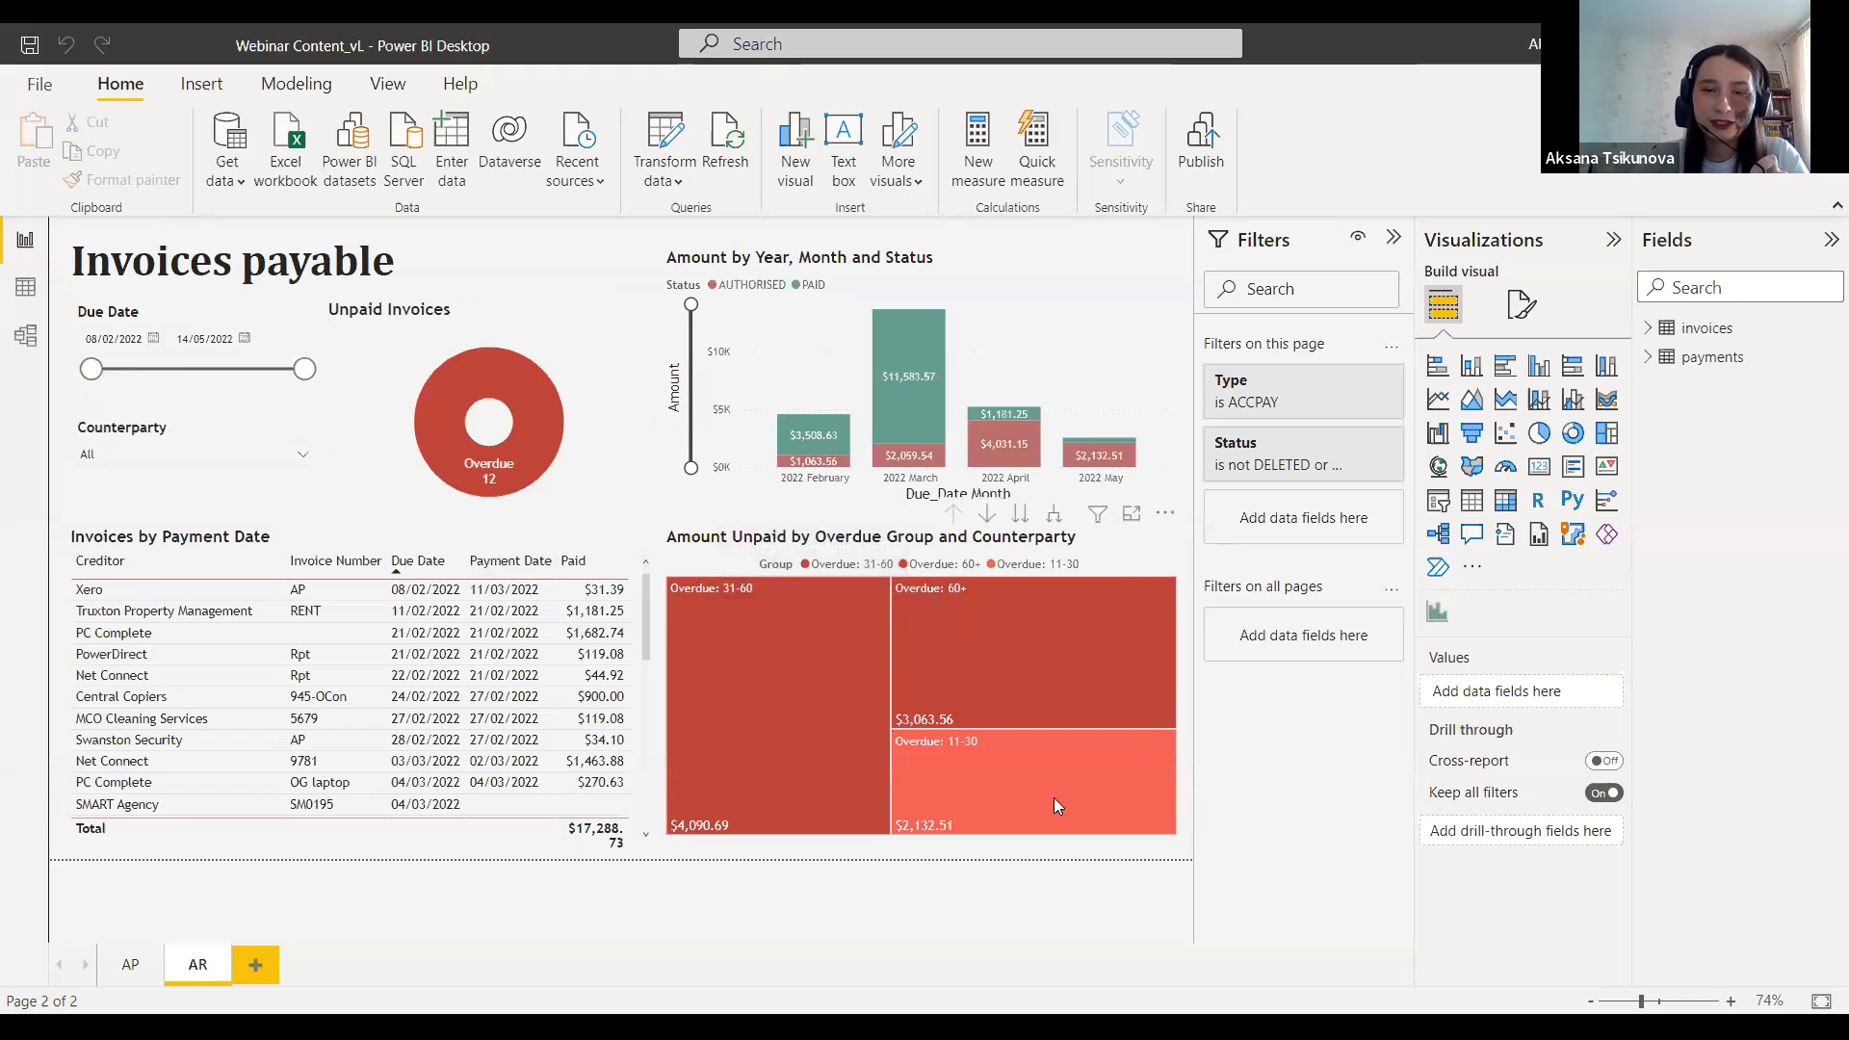
right_click(199, 969)
left_click(272, 869)
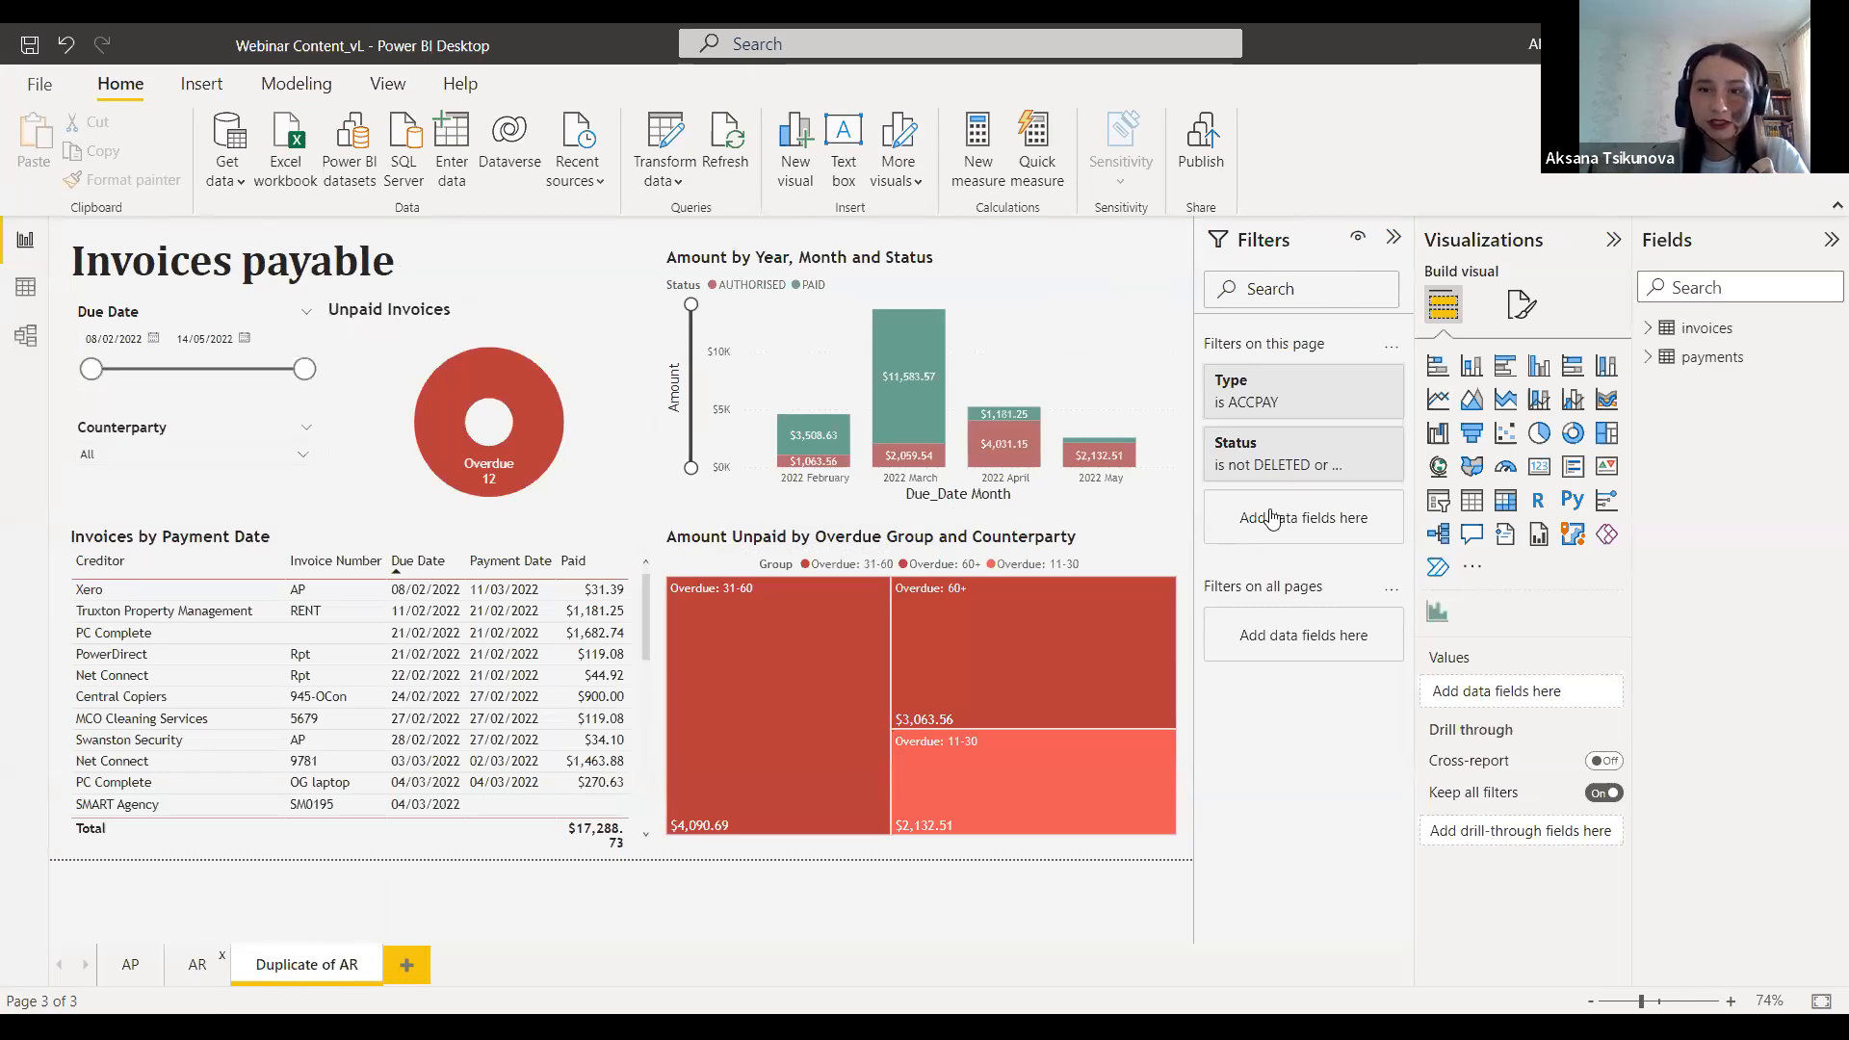
Step: Set the duplicated page's Type filter to ACCREC and collapse the filters to enlarge the report view
left_click(1330, 380)
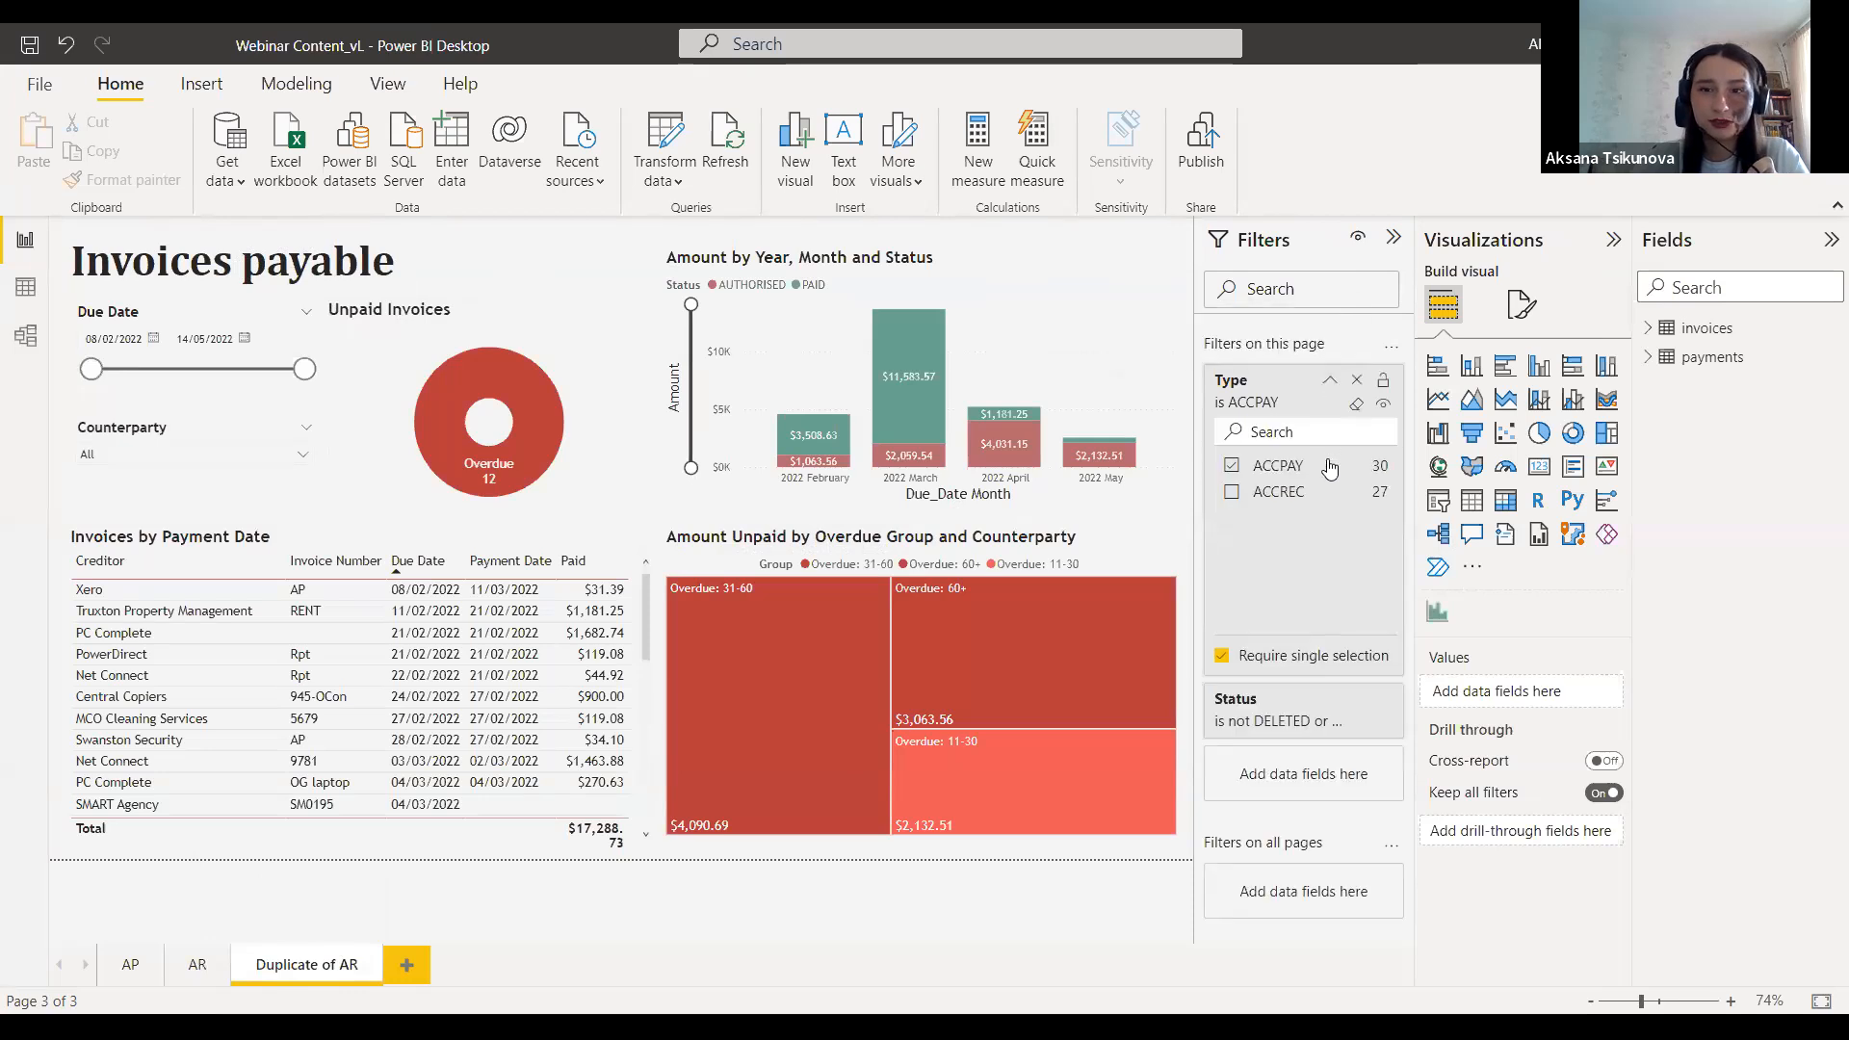
left_click(1290, 494)
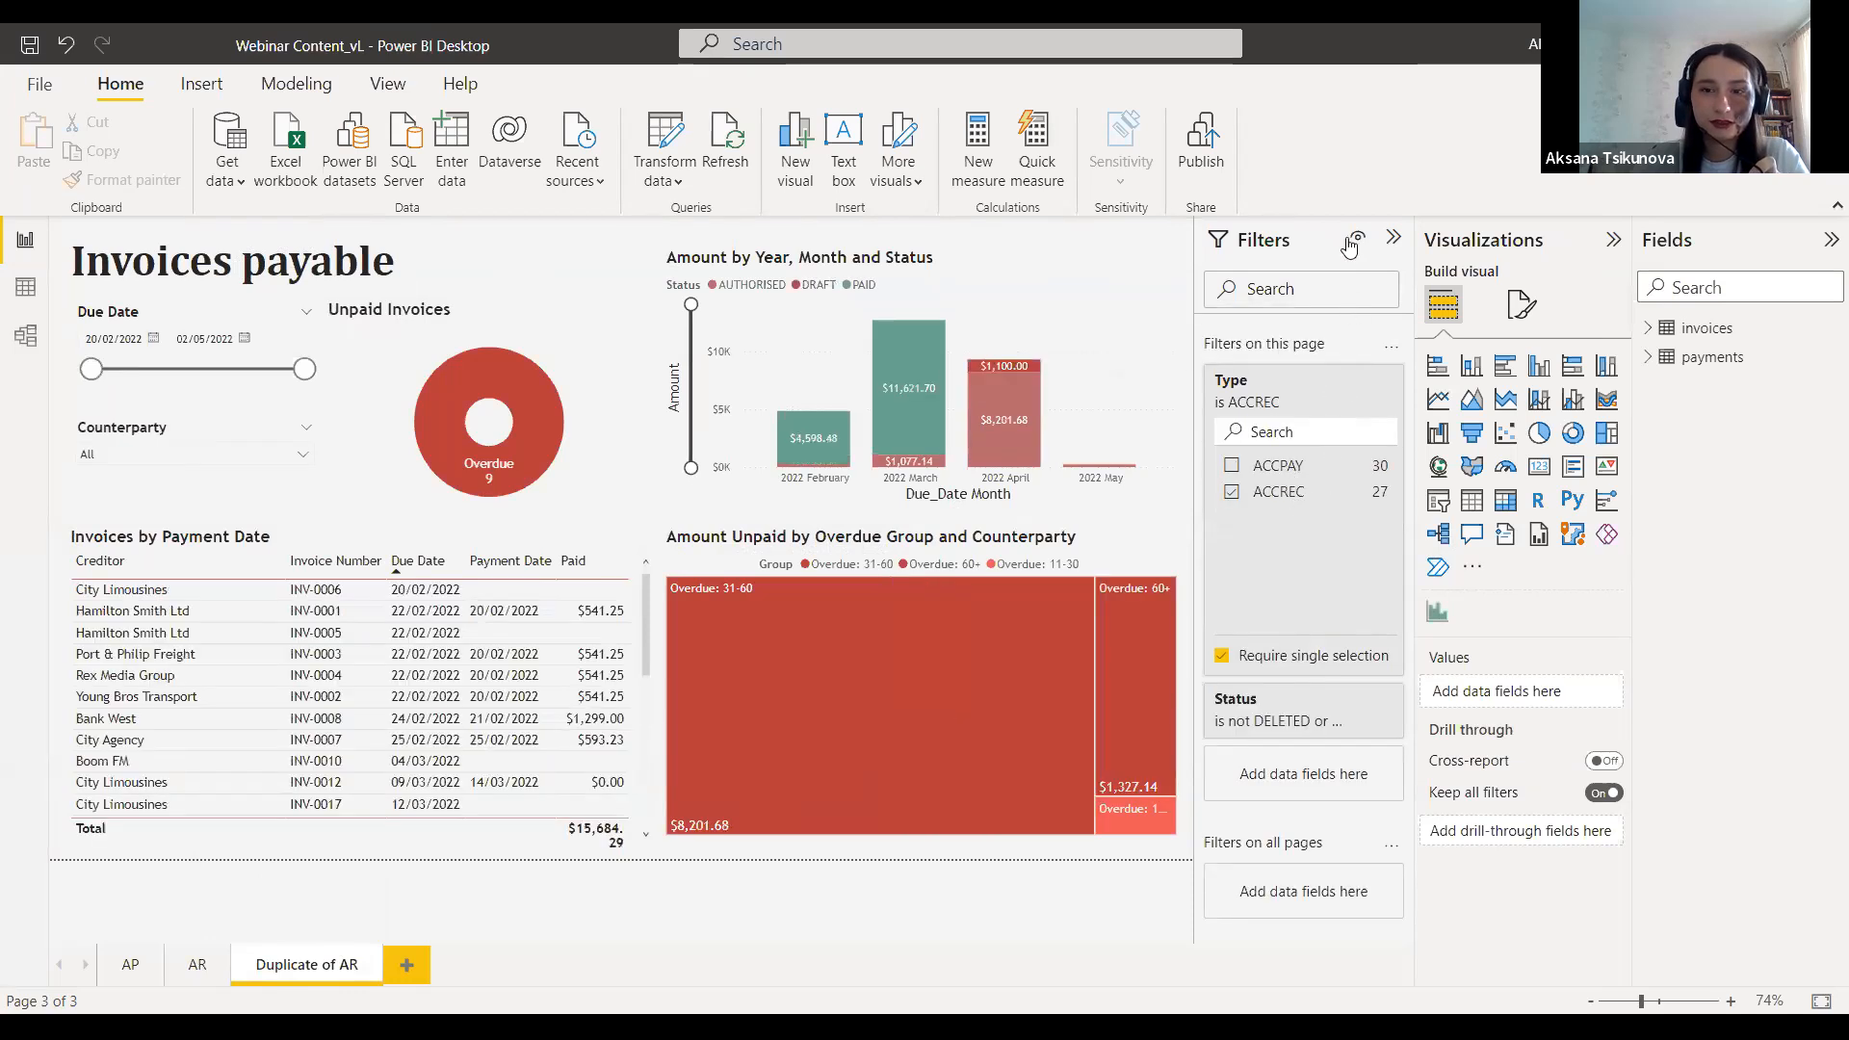
left_click(1393, 239)
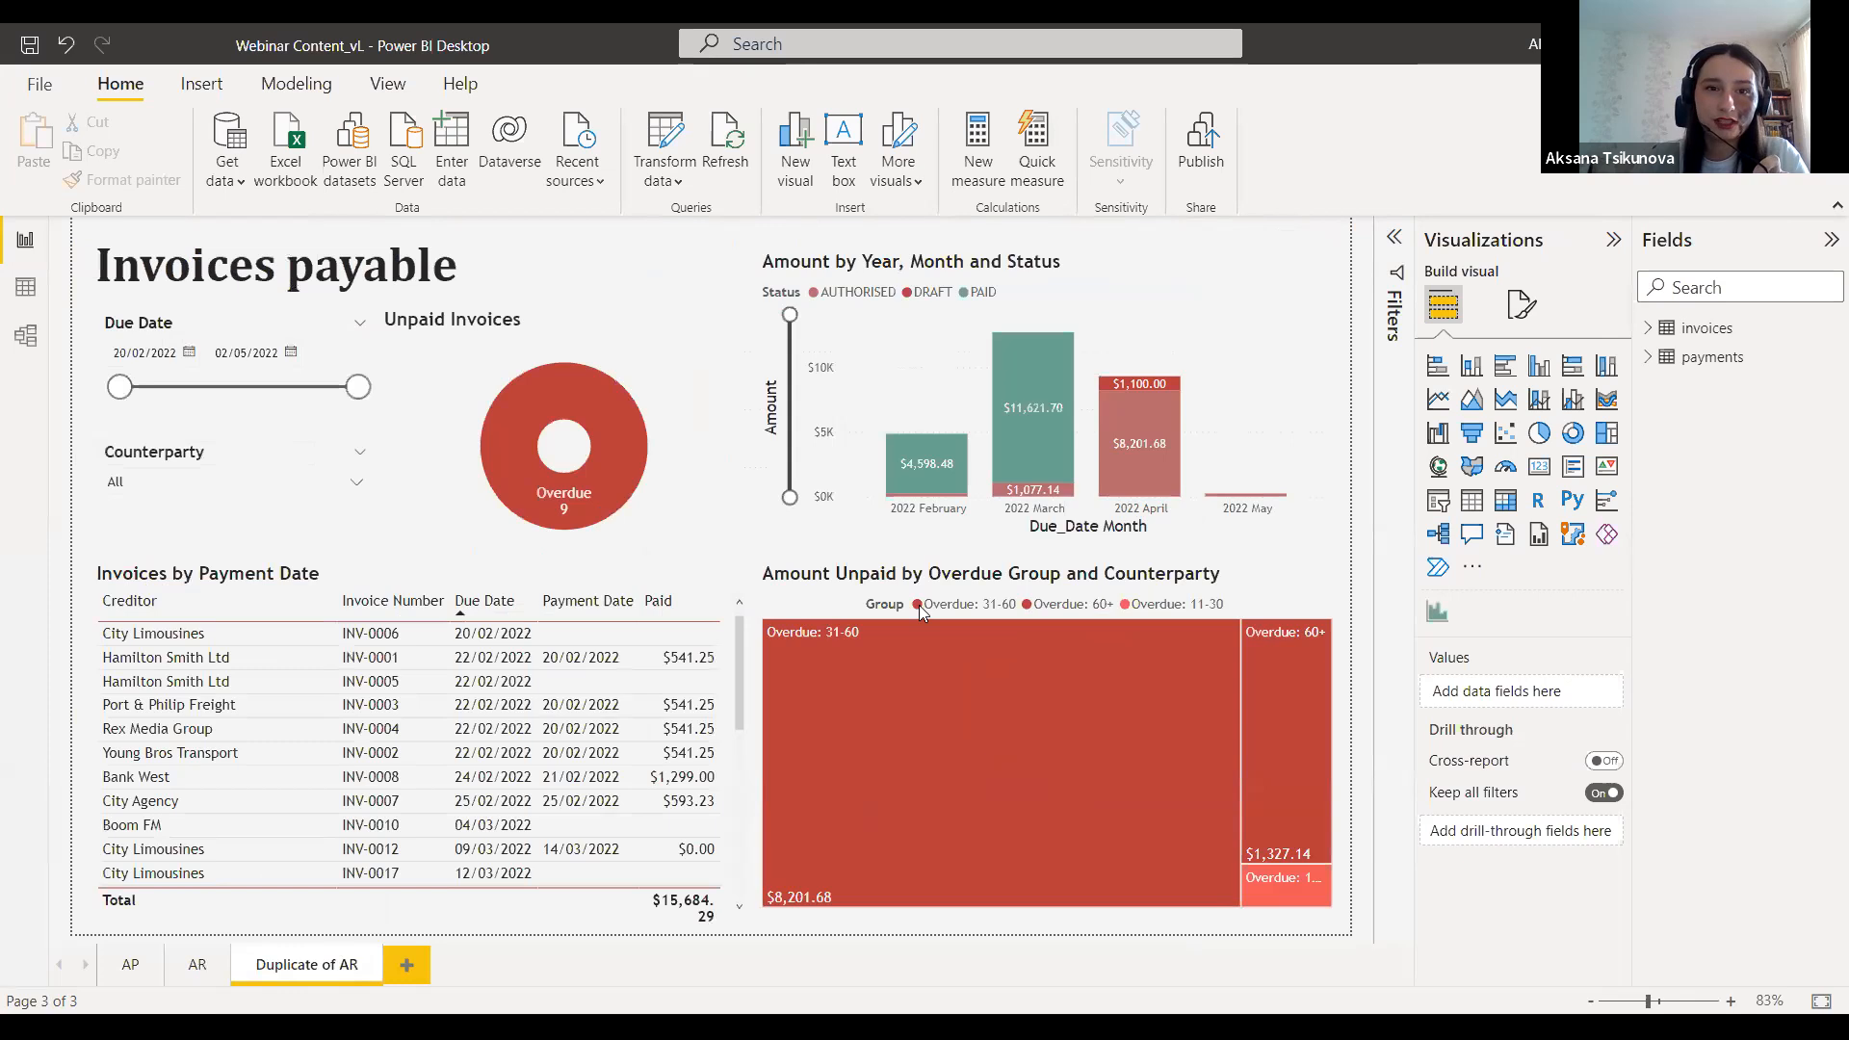